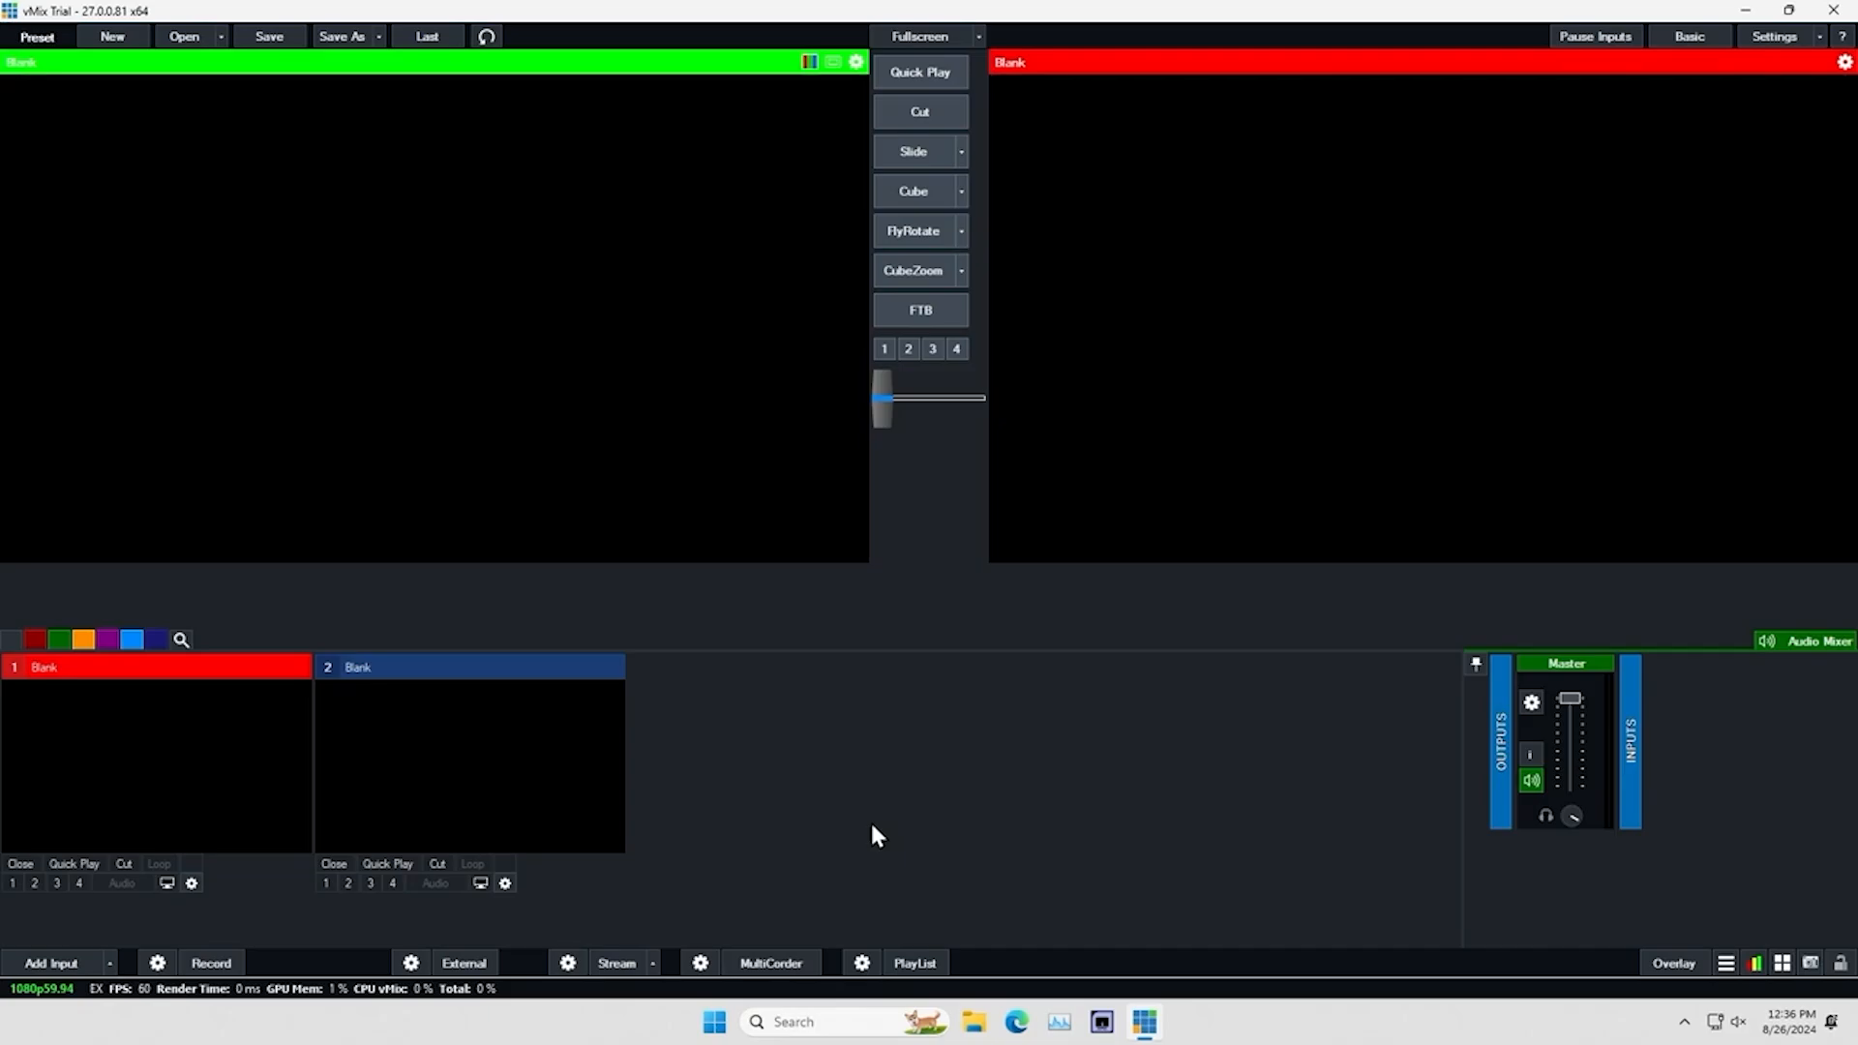
# Create a new blank preset with the HD 1080 (1920x1080) video format at 59.94p
pyautogui.click(114, 39)
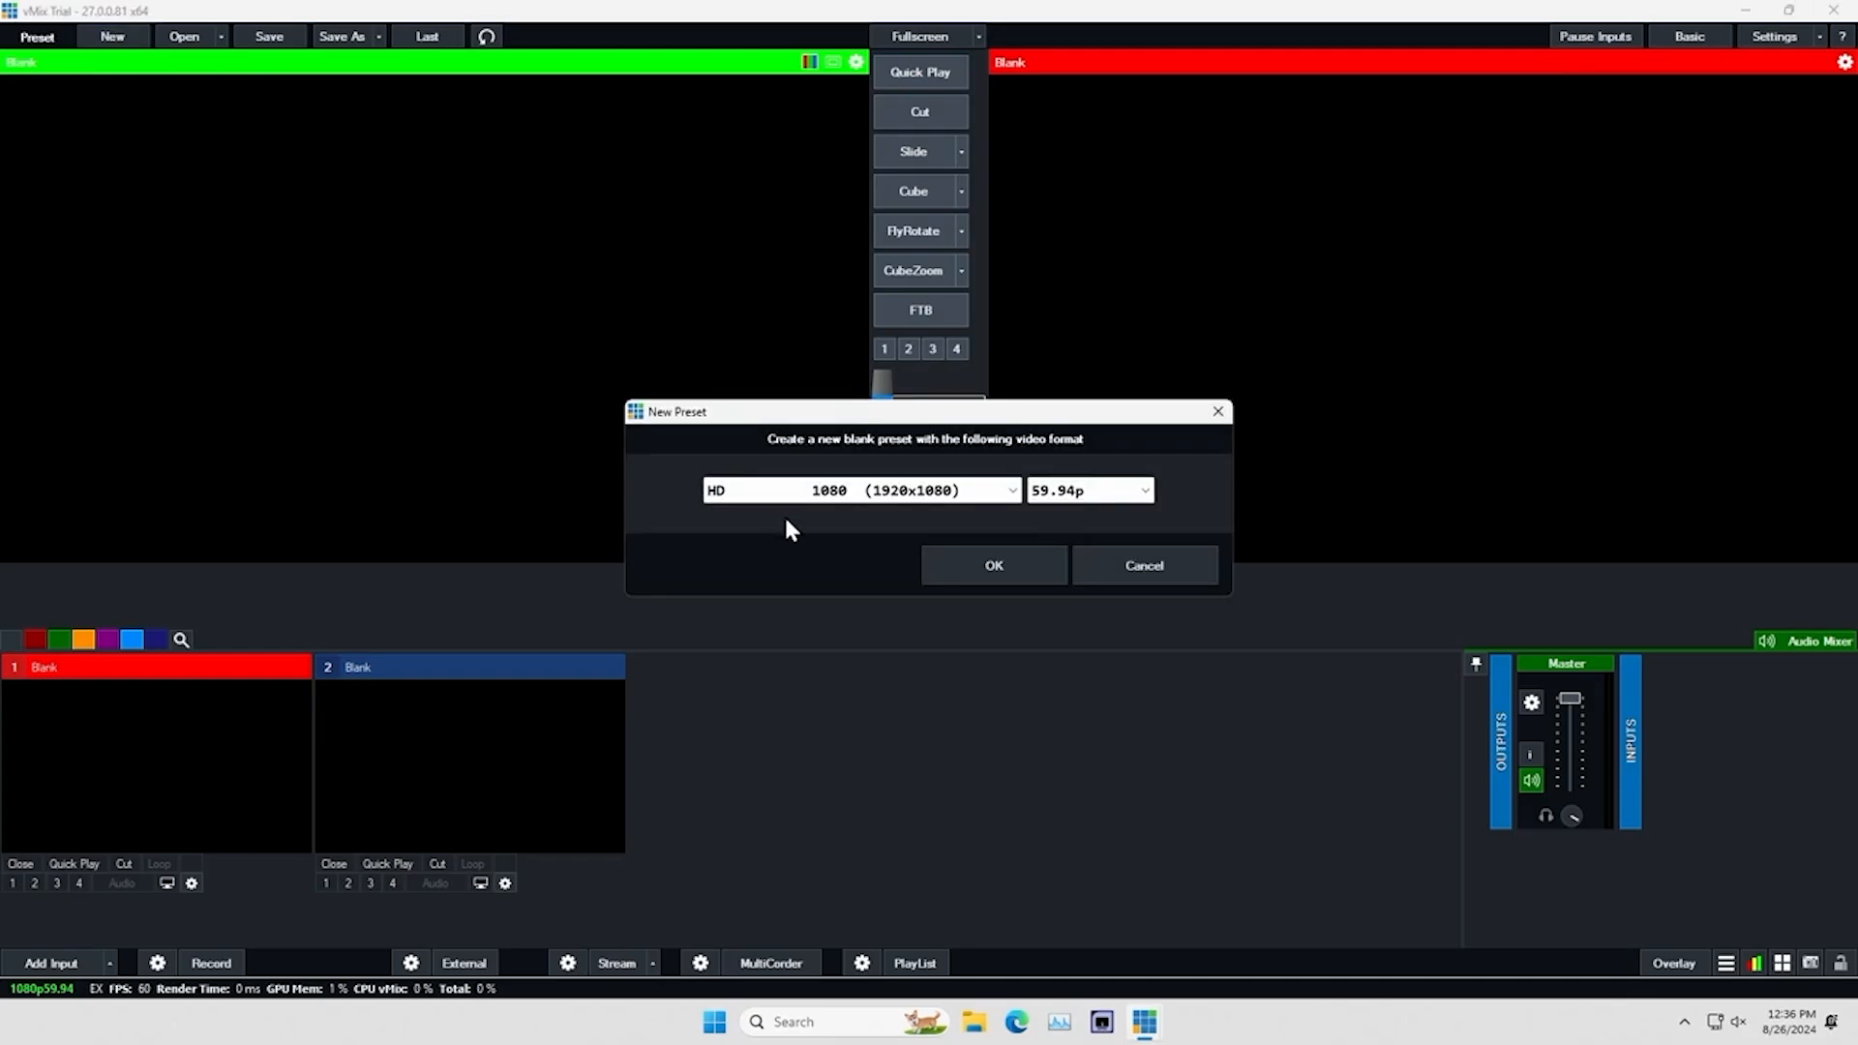
pyautogui.click(1012, 490)
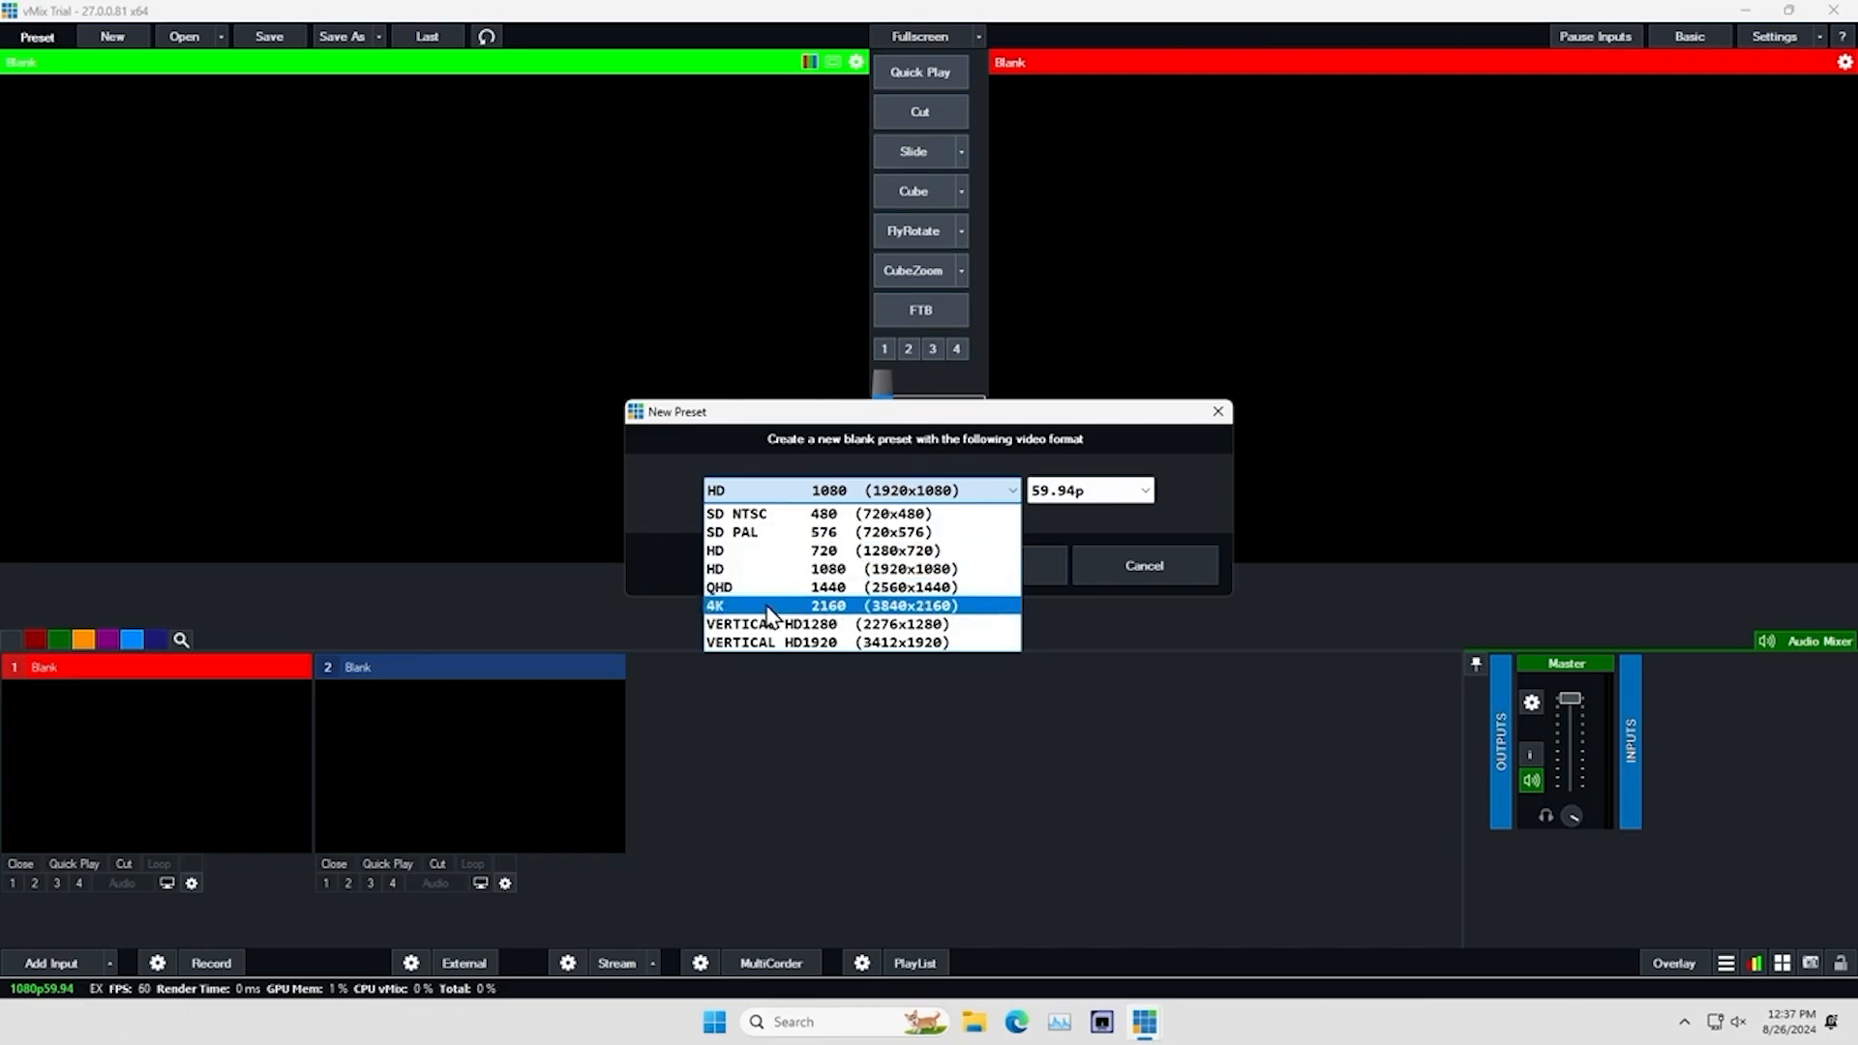
pyautogui.click(841, 571)
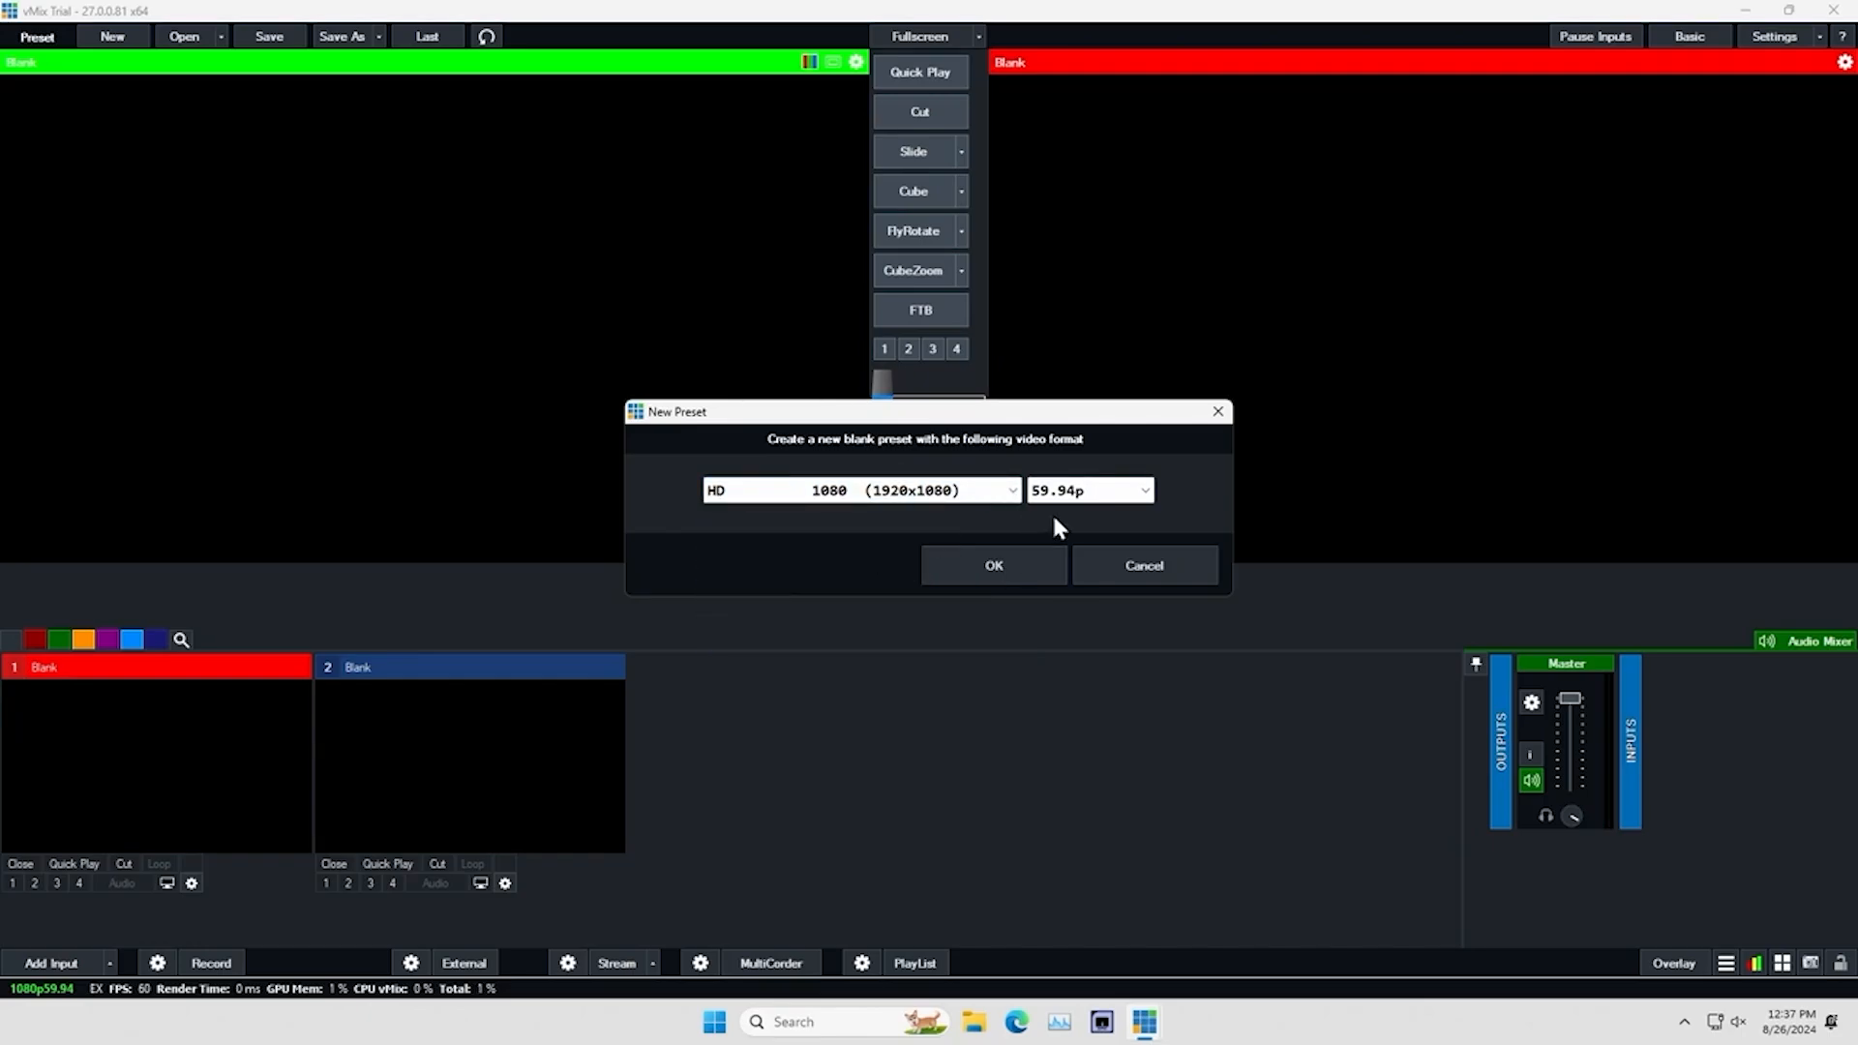
pyautogui.click(996, 563)
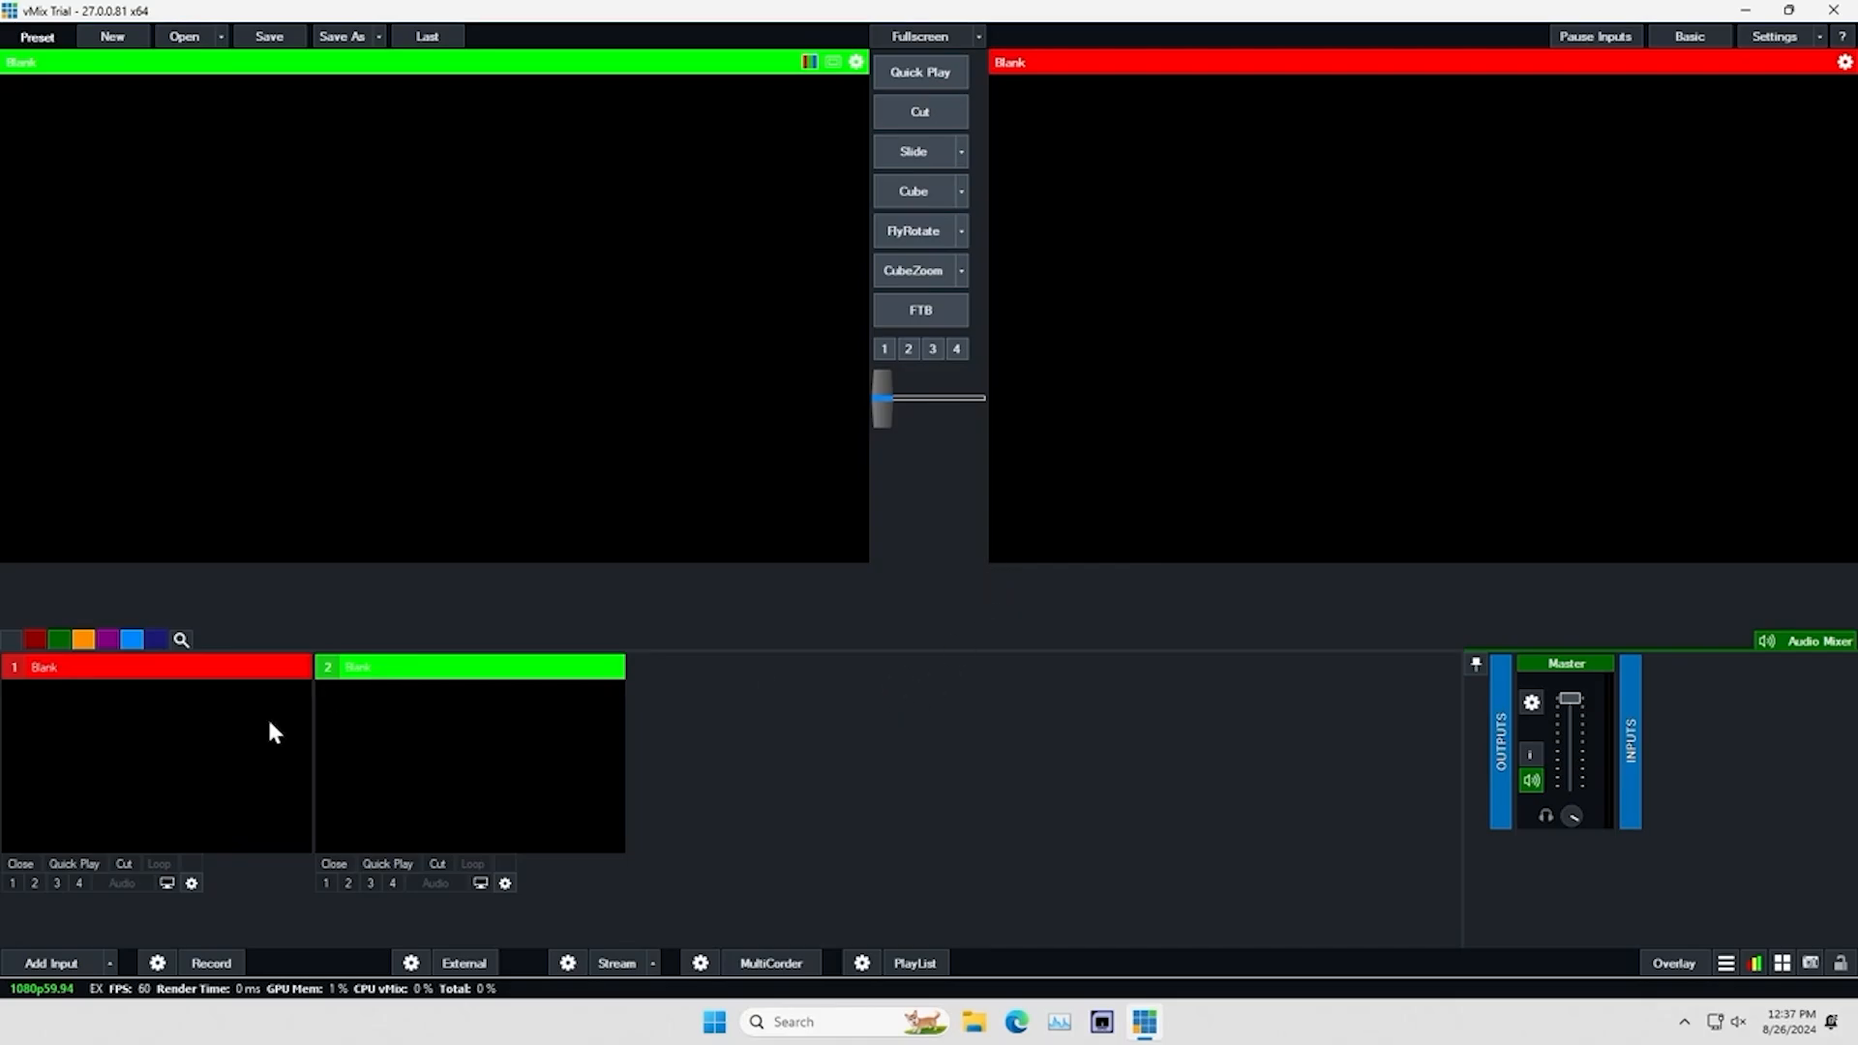
# Add the DeckLink Duo (1) 1 camera as input 1 with default settings and send it to preview
pyautogui.click(44, 963)
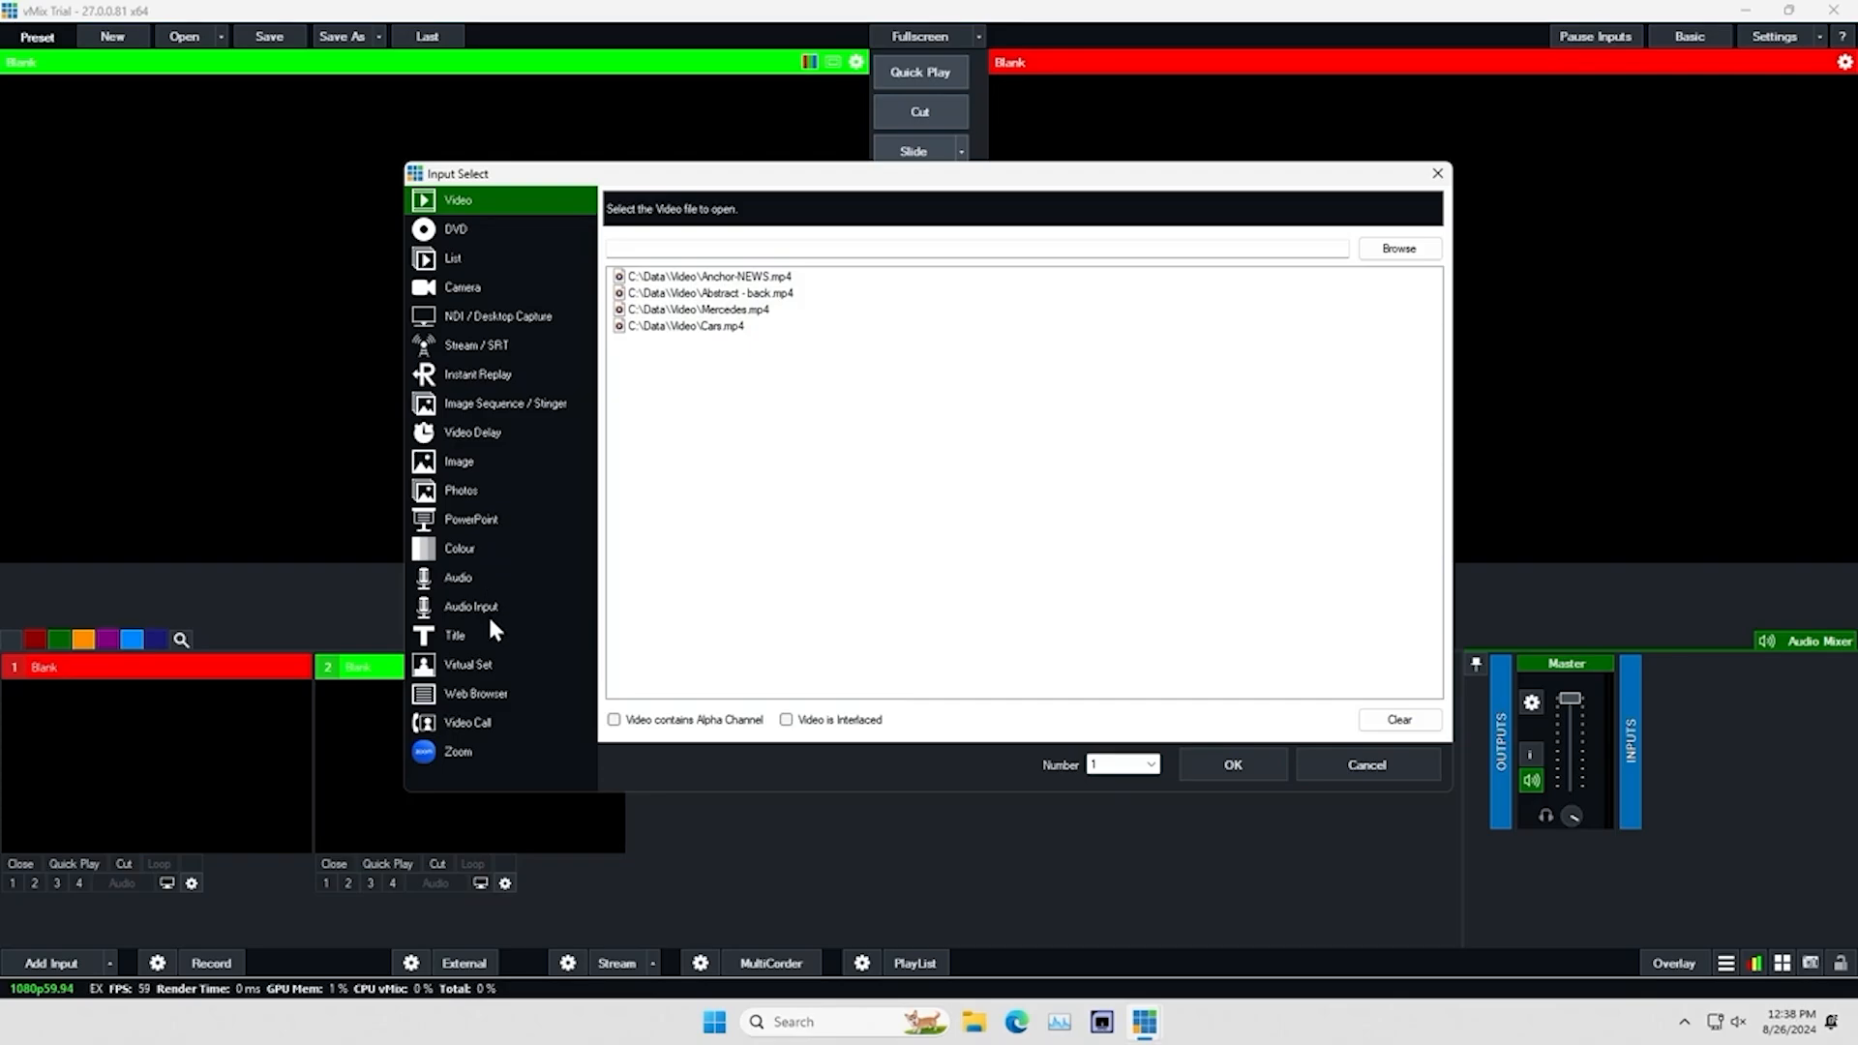
pyautogui.click(466, 288)
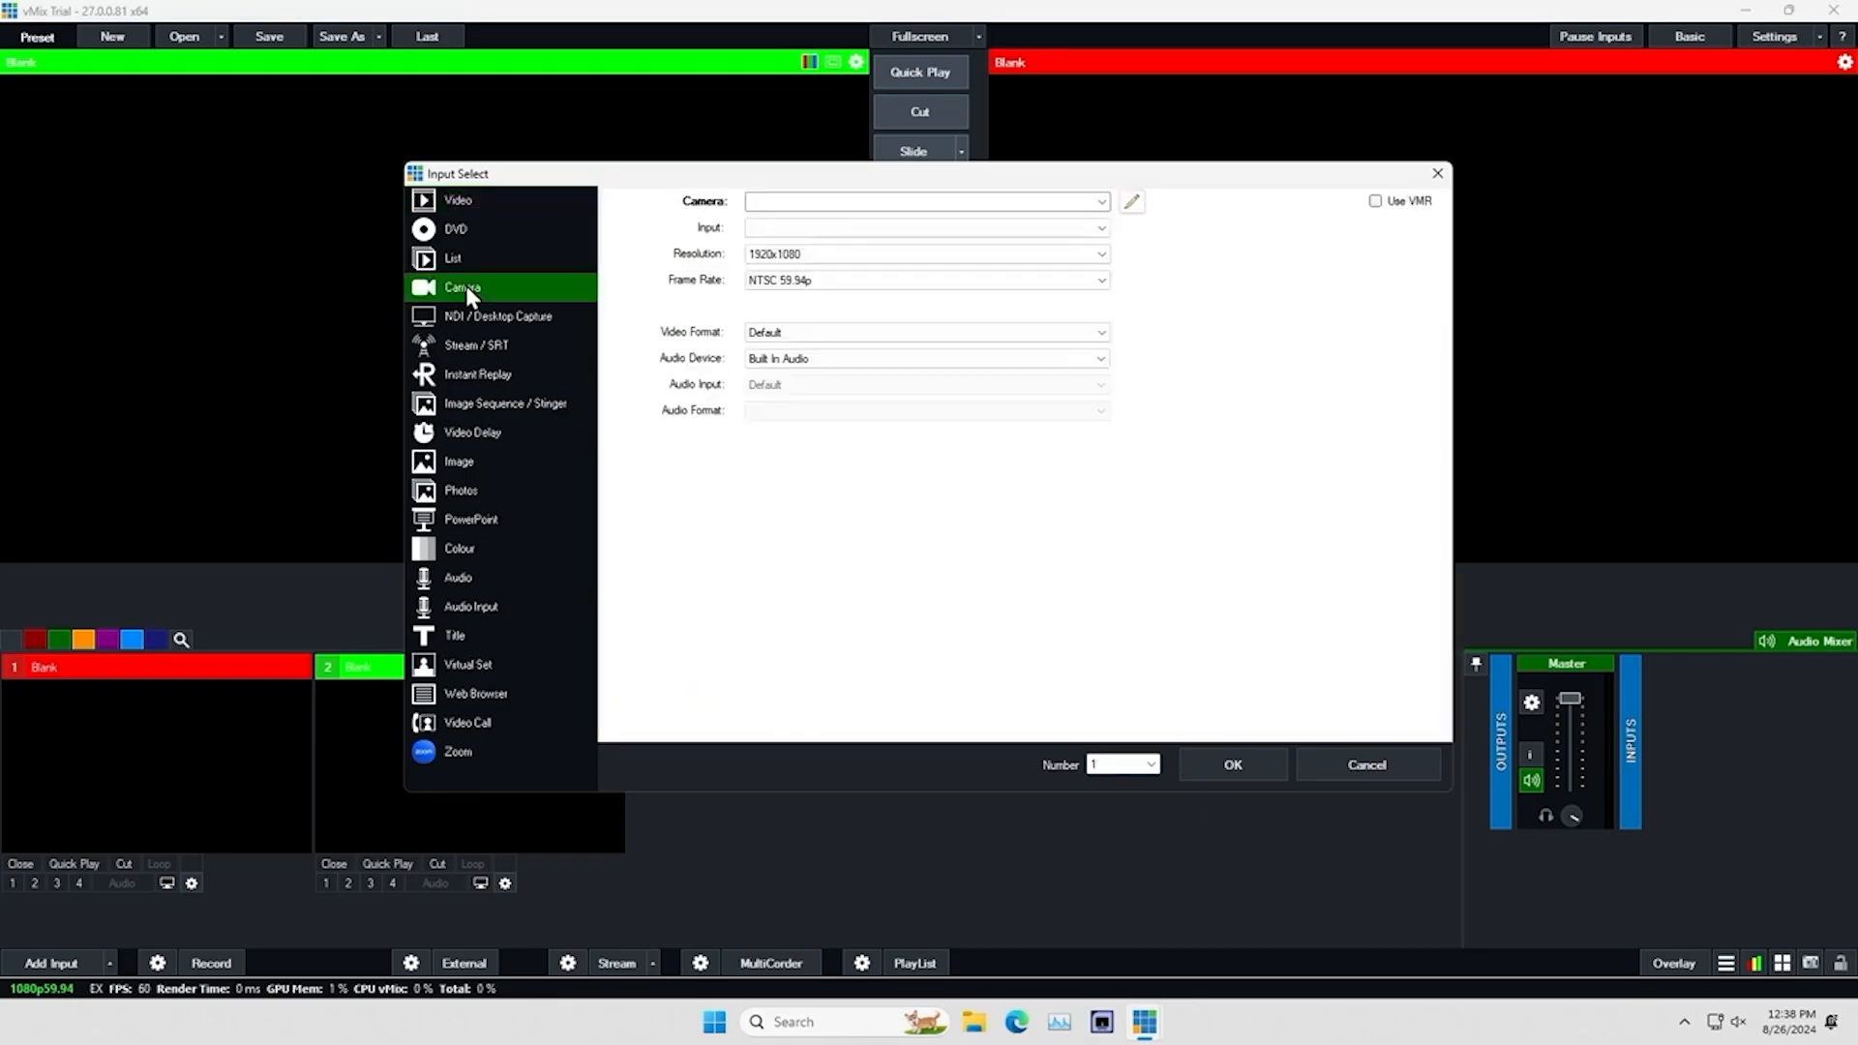
pyautogui.click(1103, 201)
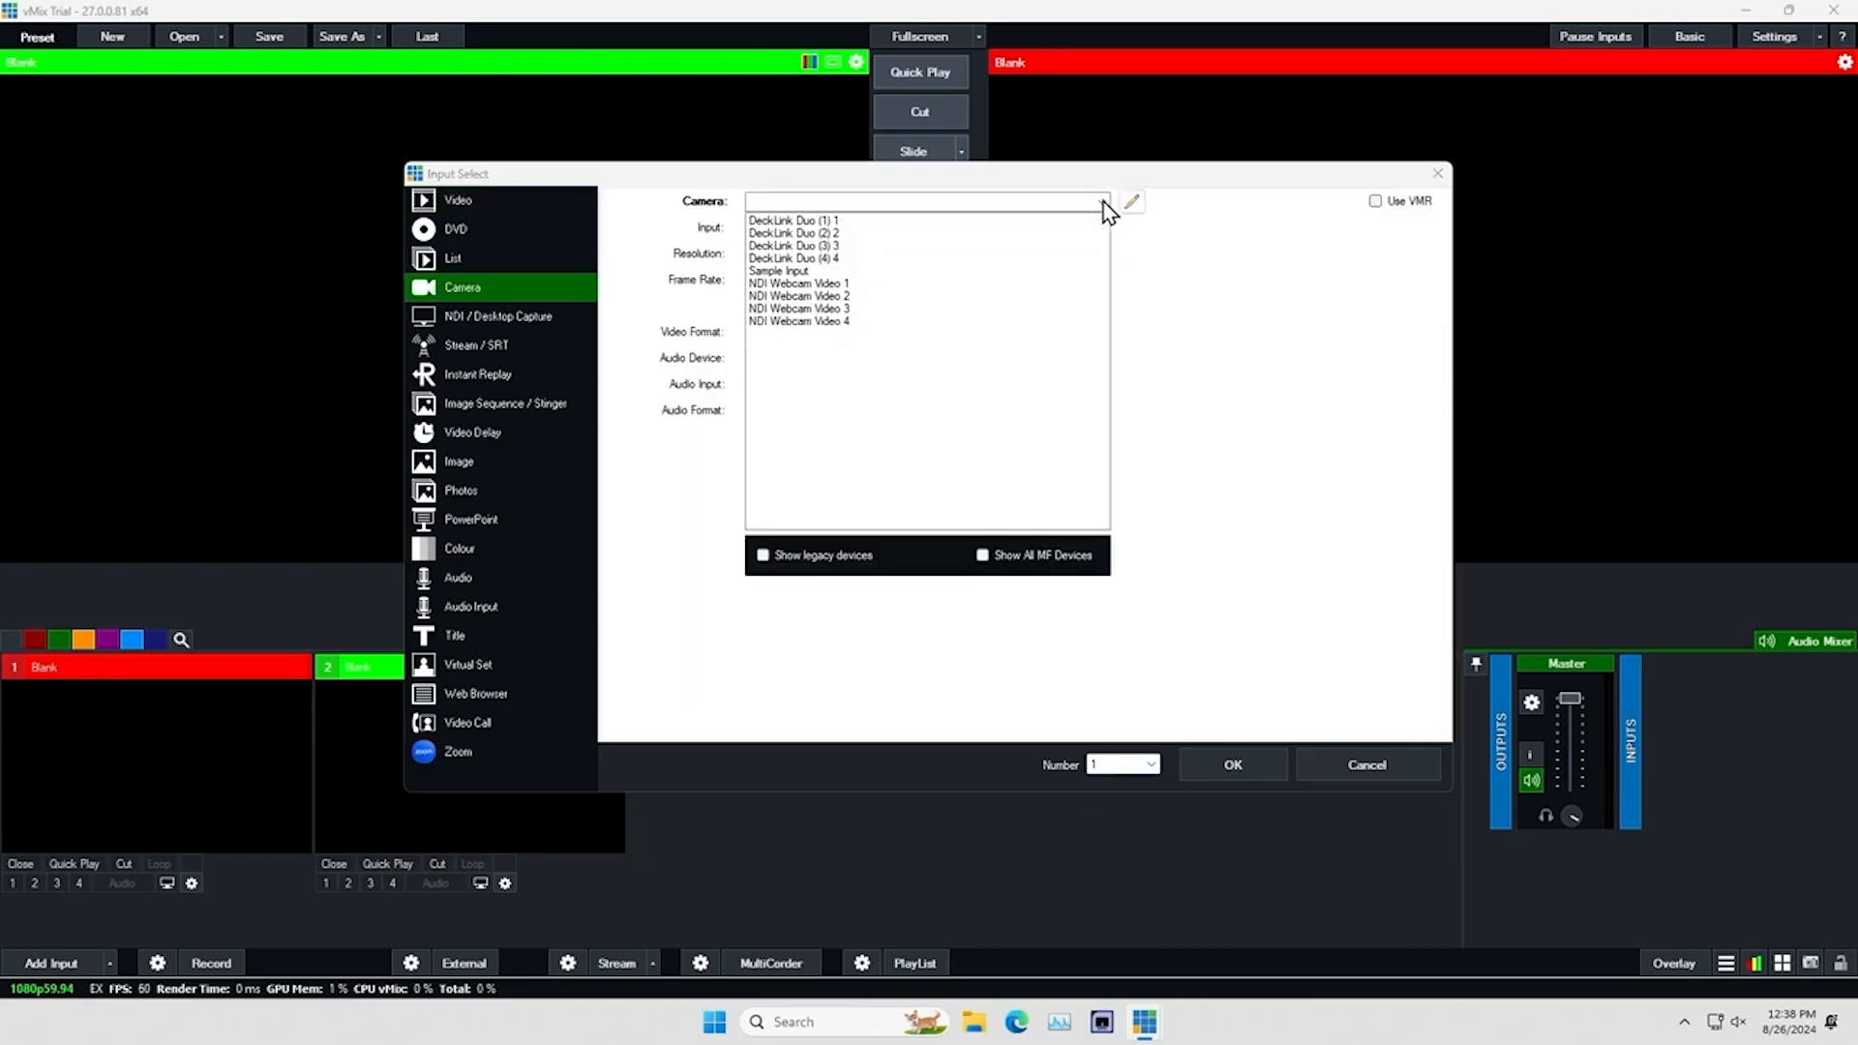
pyautogui.click(815, 221)
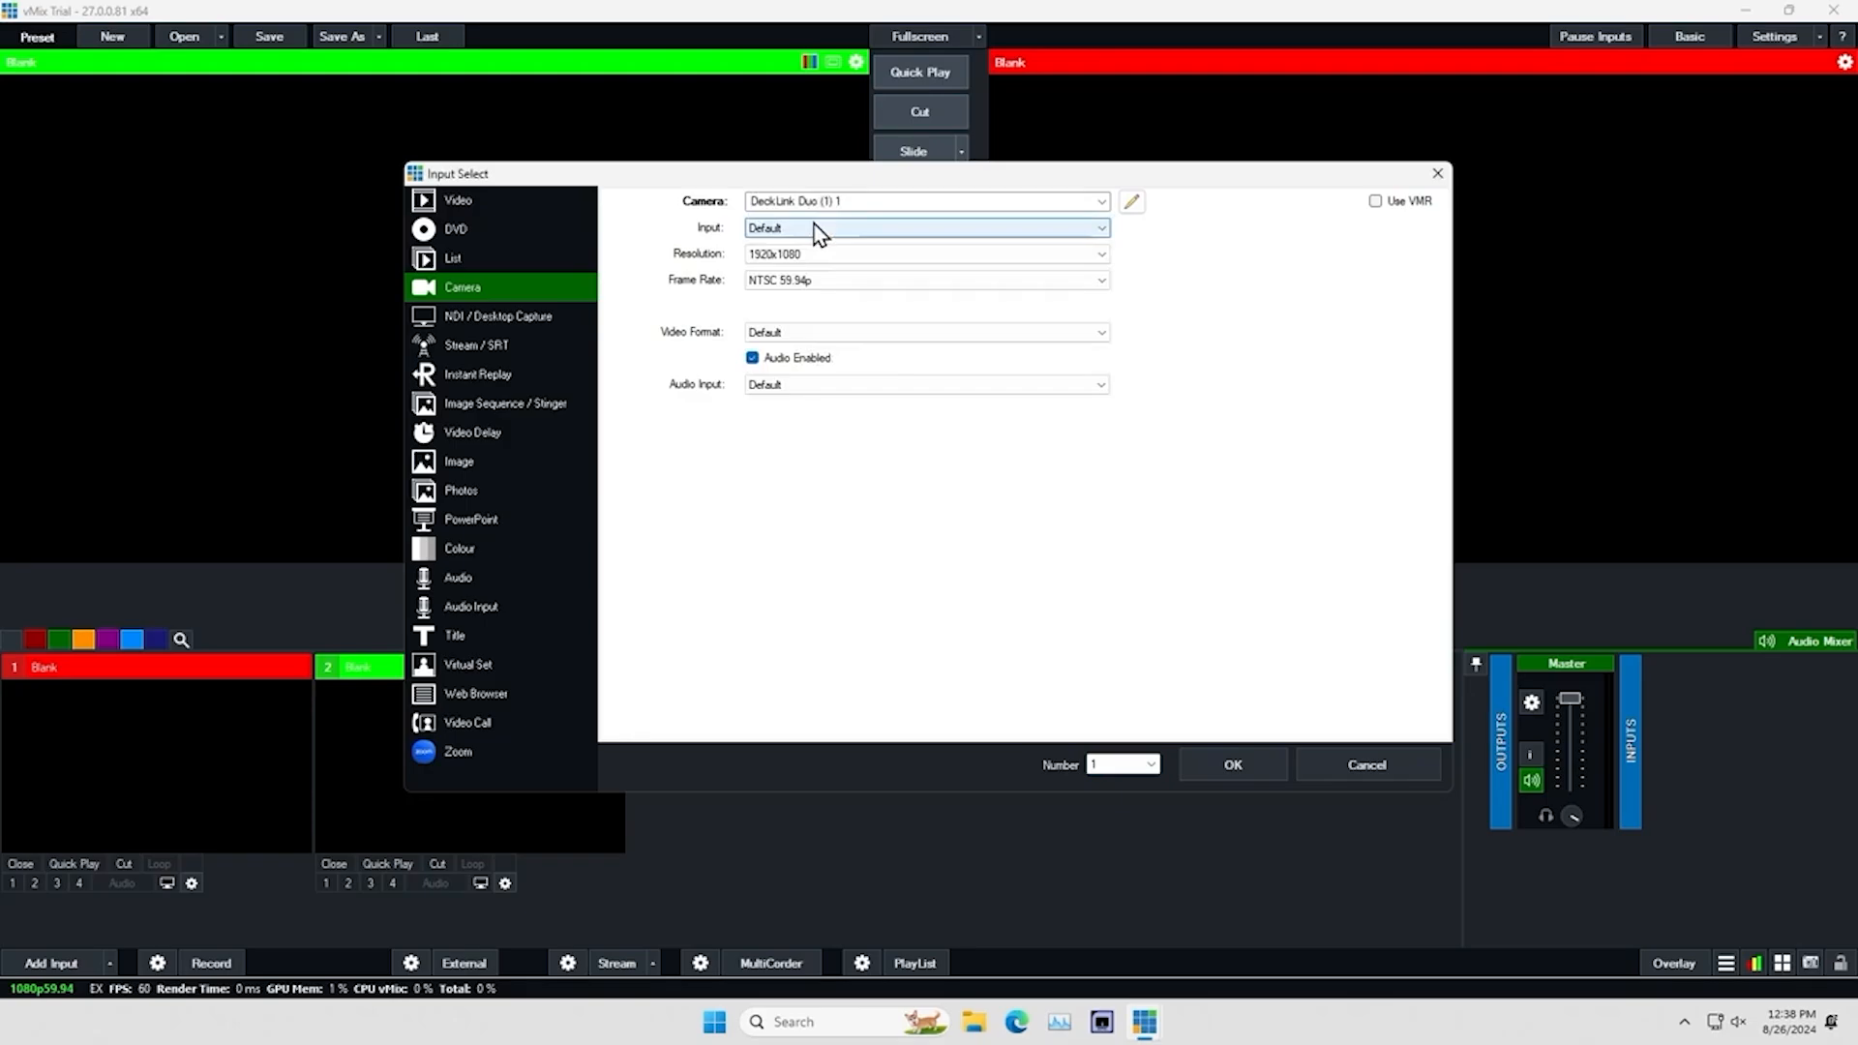
pyautogui.click(1247, 764)
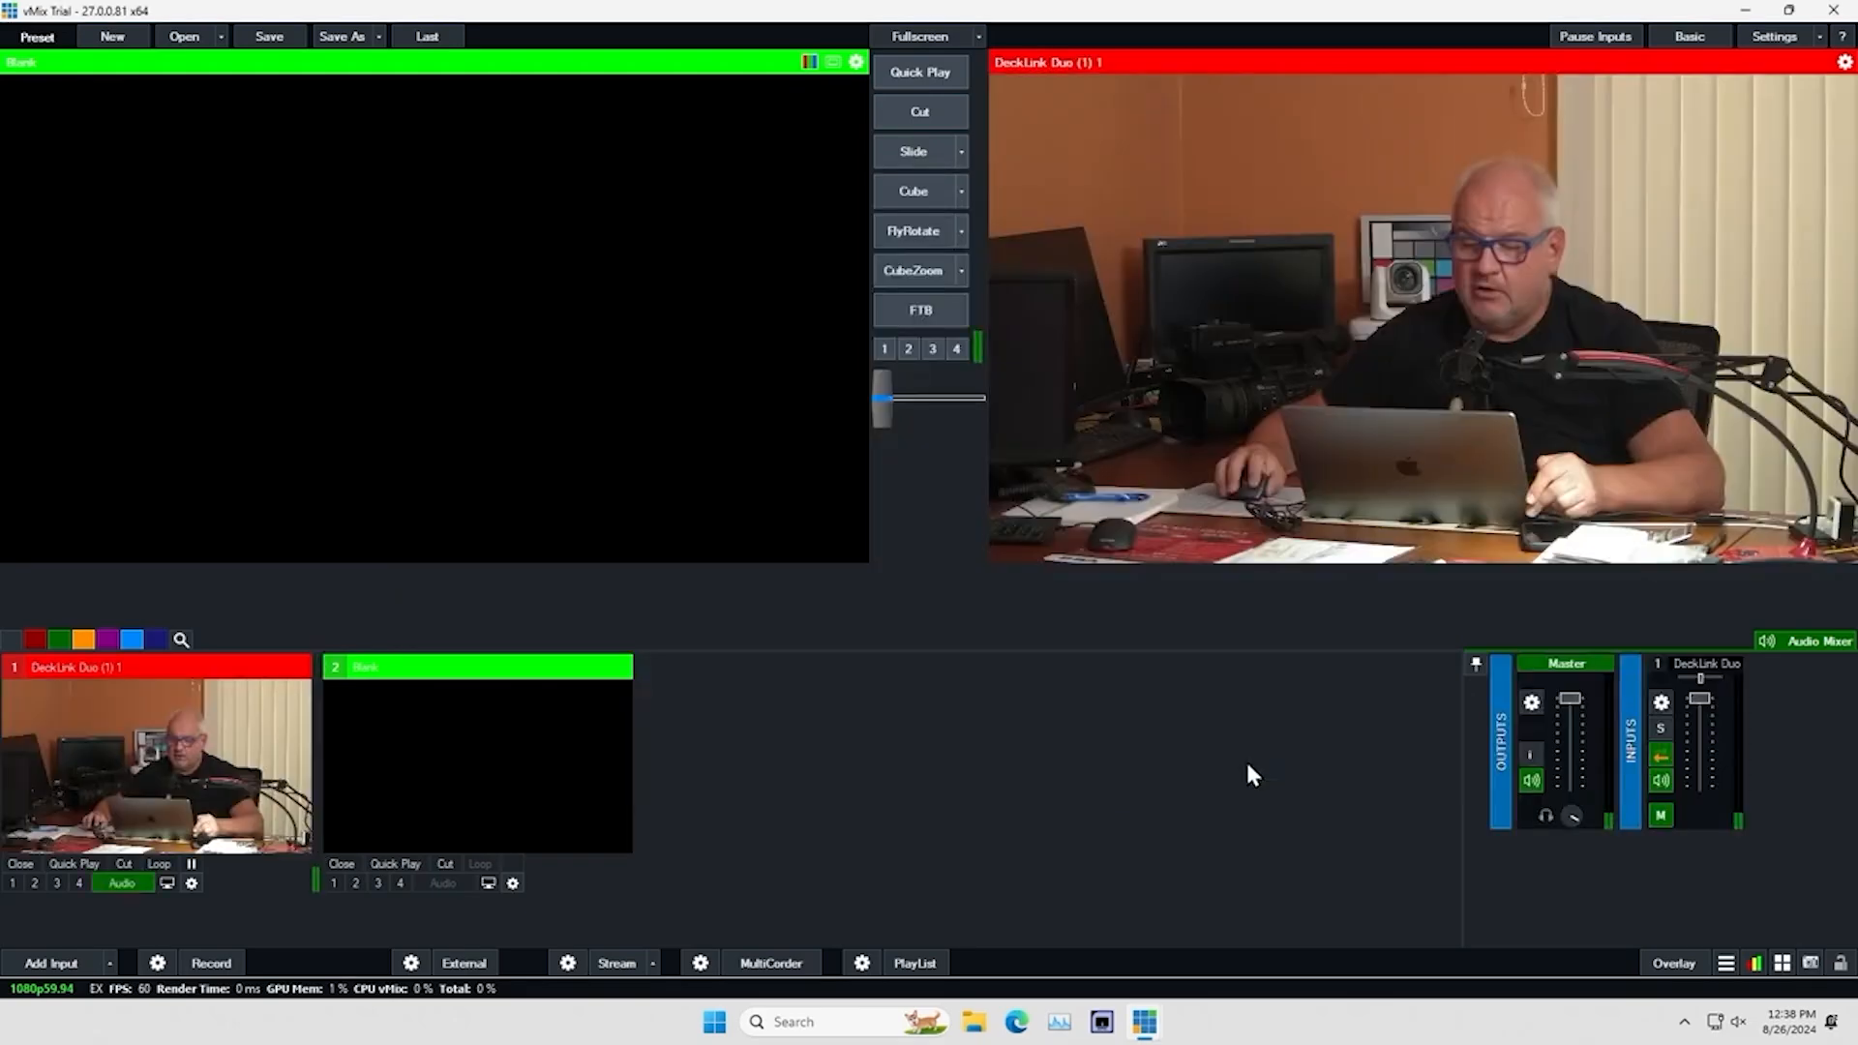
pyautogui.click(146, 736)
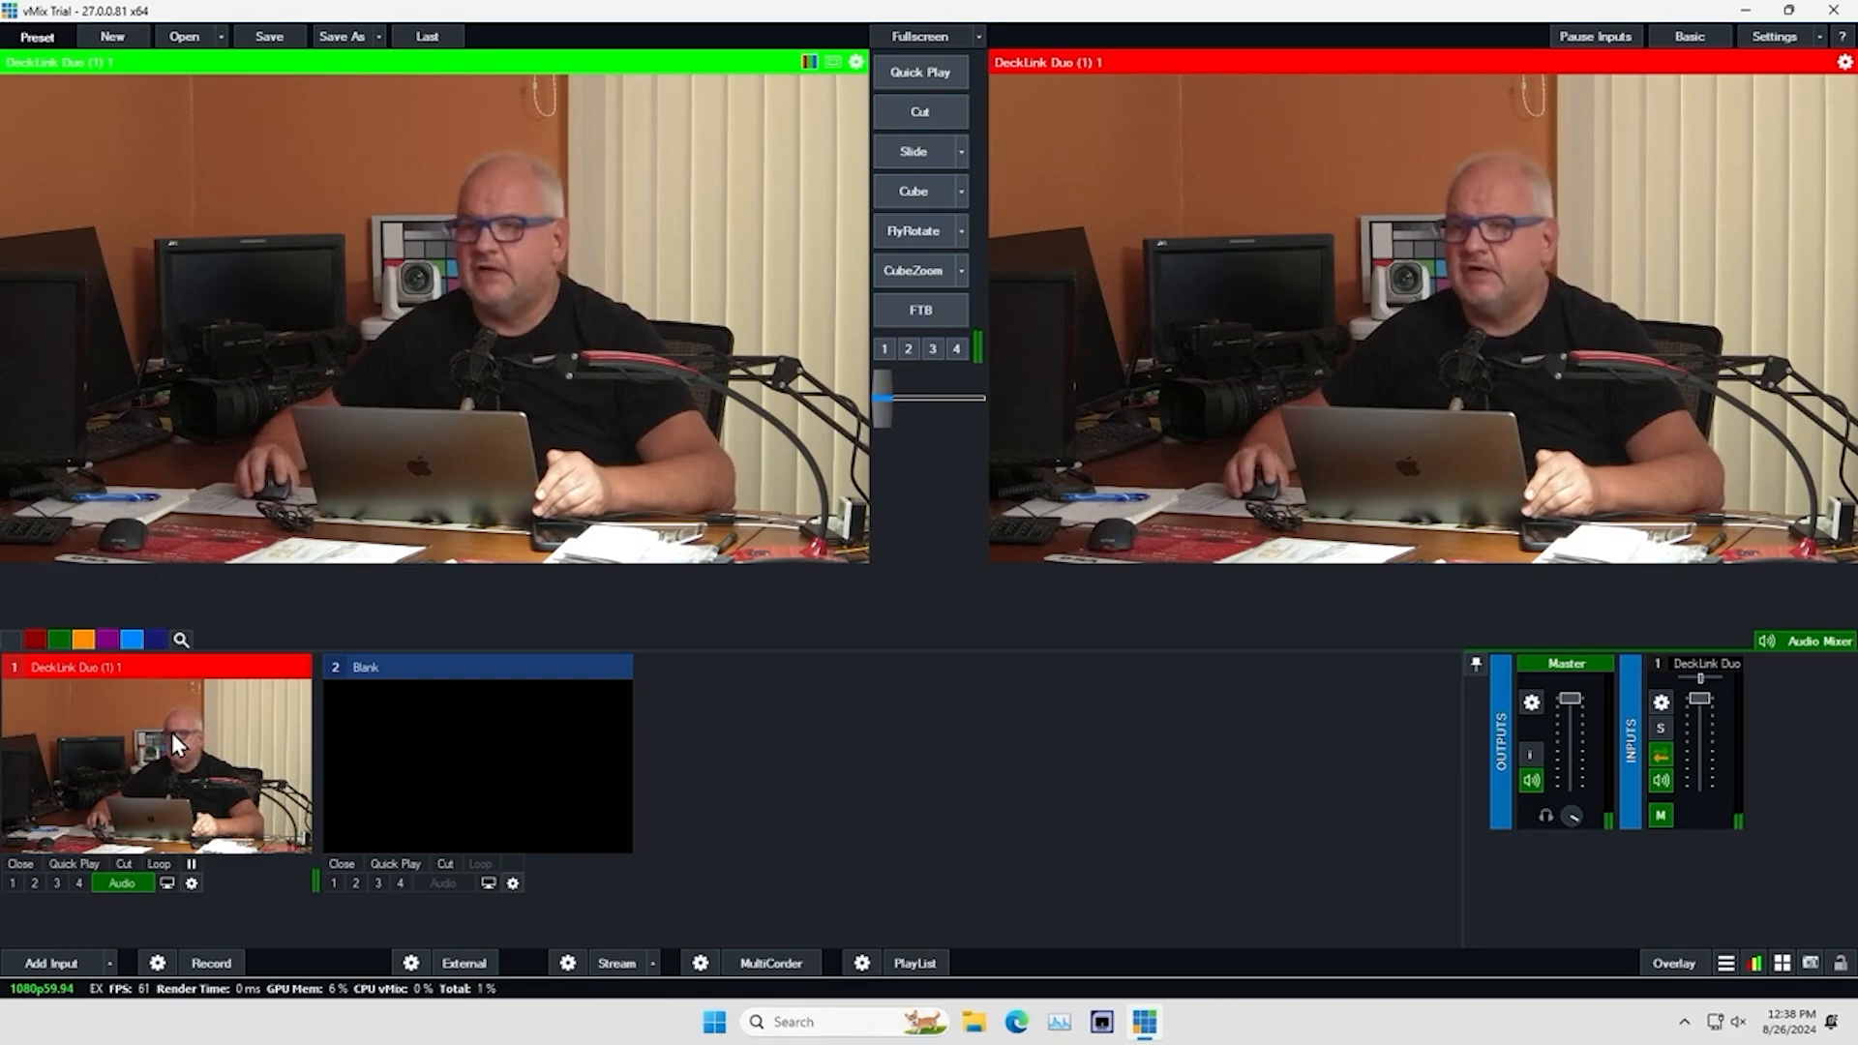
# Add the PZ540 camera's NDI source as input 2 and send it to preview
pyautogui.click(67, 963)
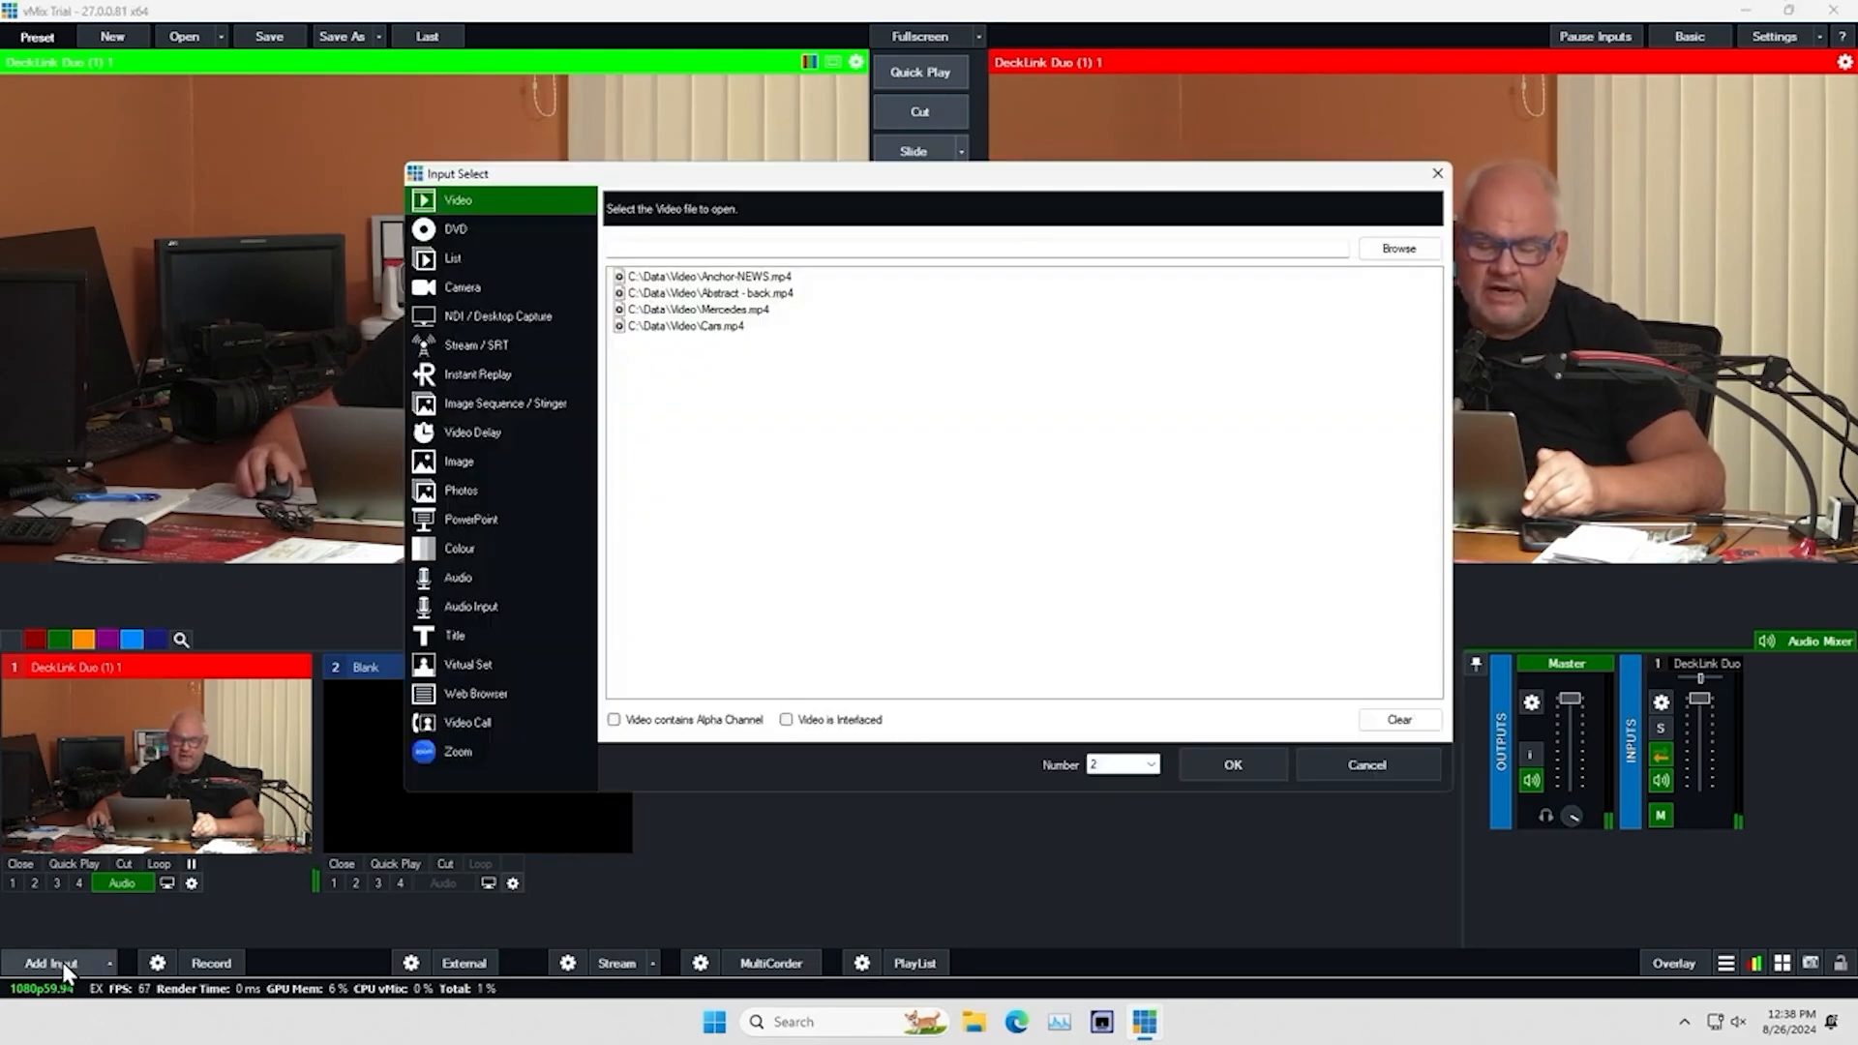
pyautogui.click(493, 315)
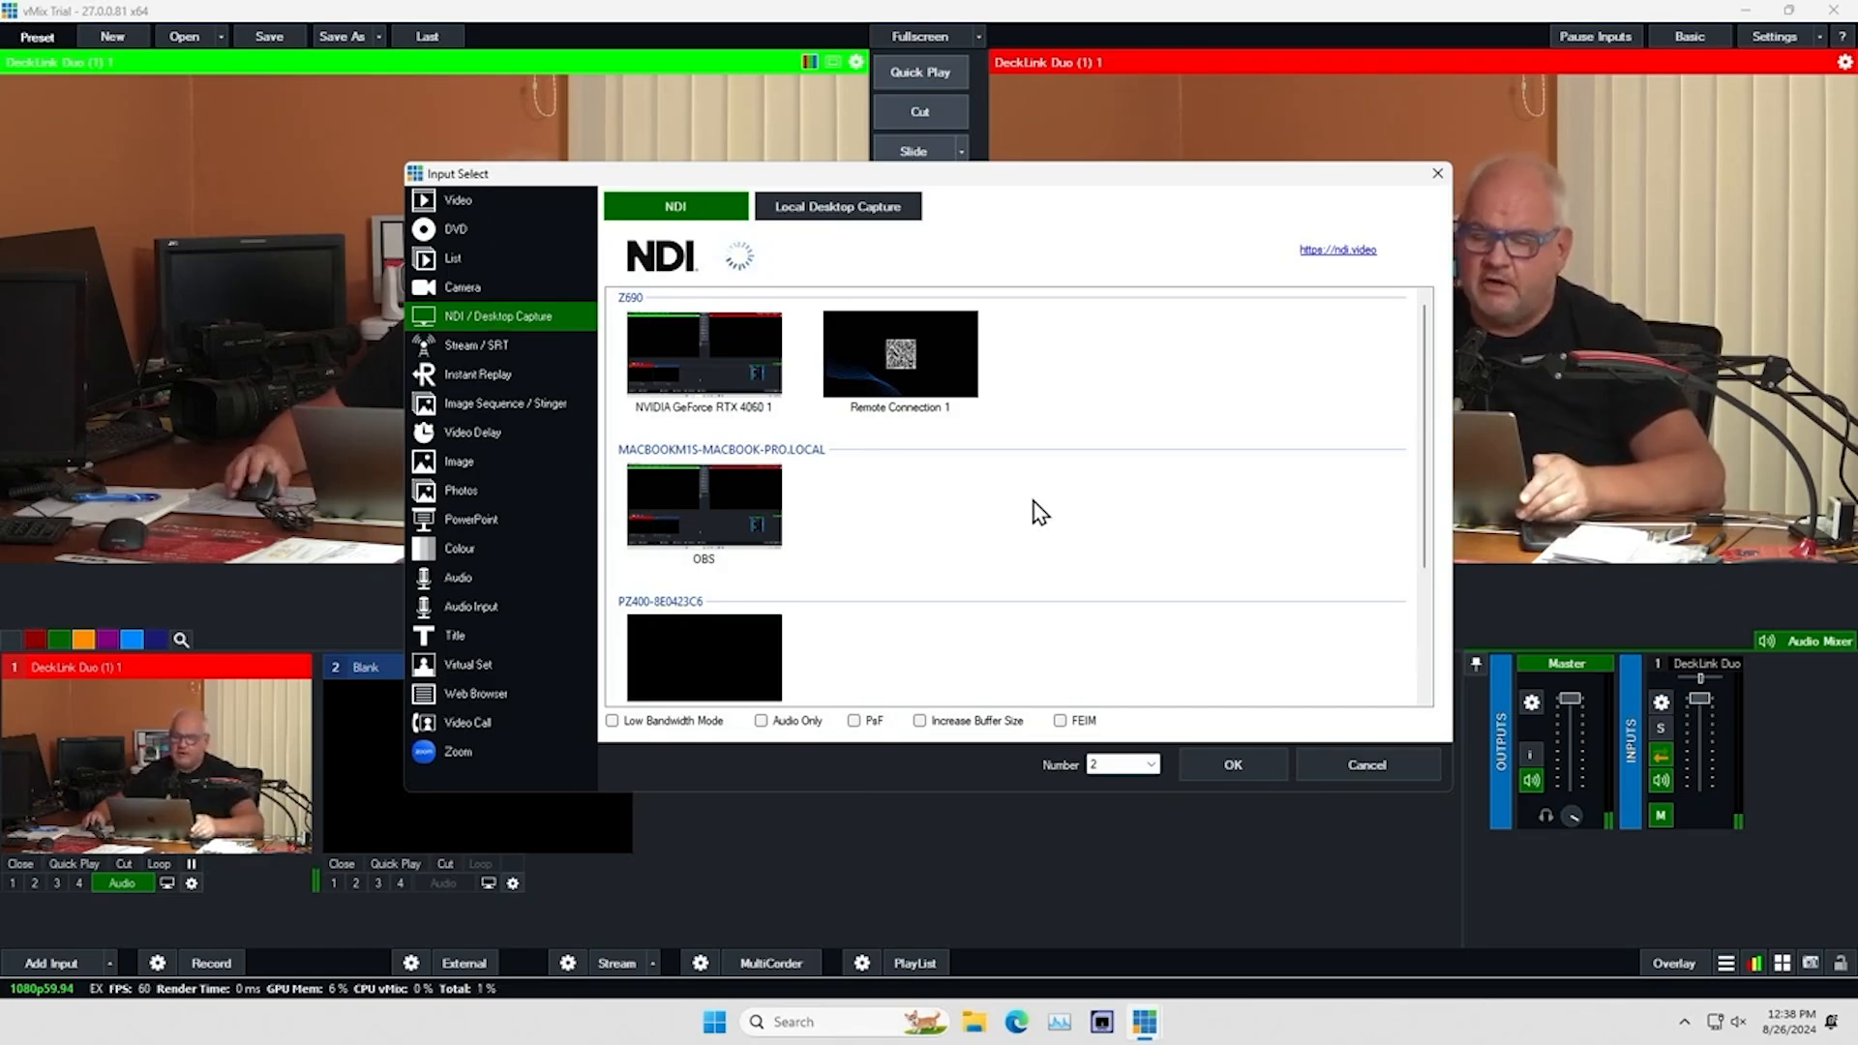
pyautogui.moveTo(1423, 373); pyautogui.dragTo(1422, 494)
pyautogui.click(733, 617)
pyautogui.click(1221, 764)
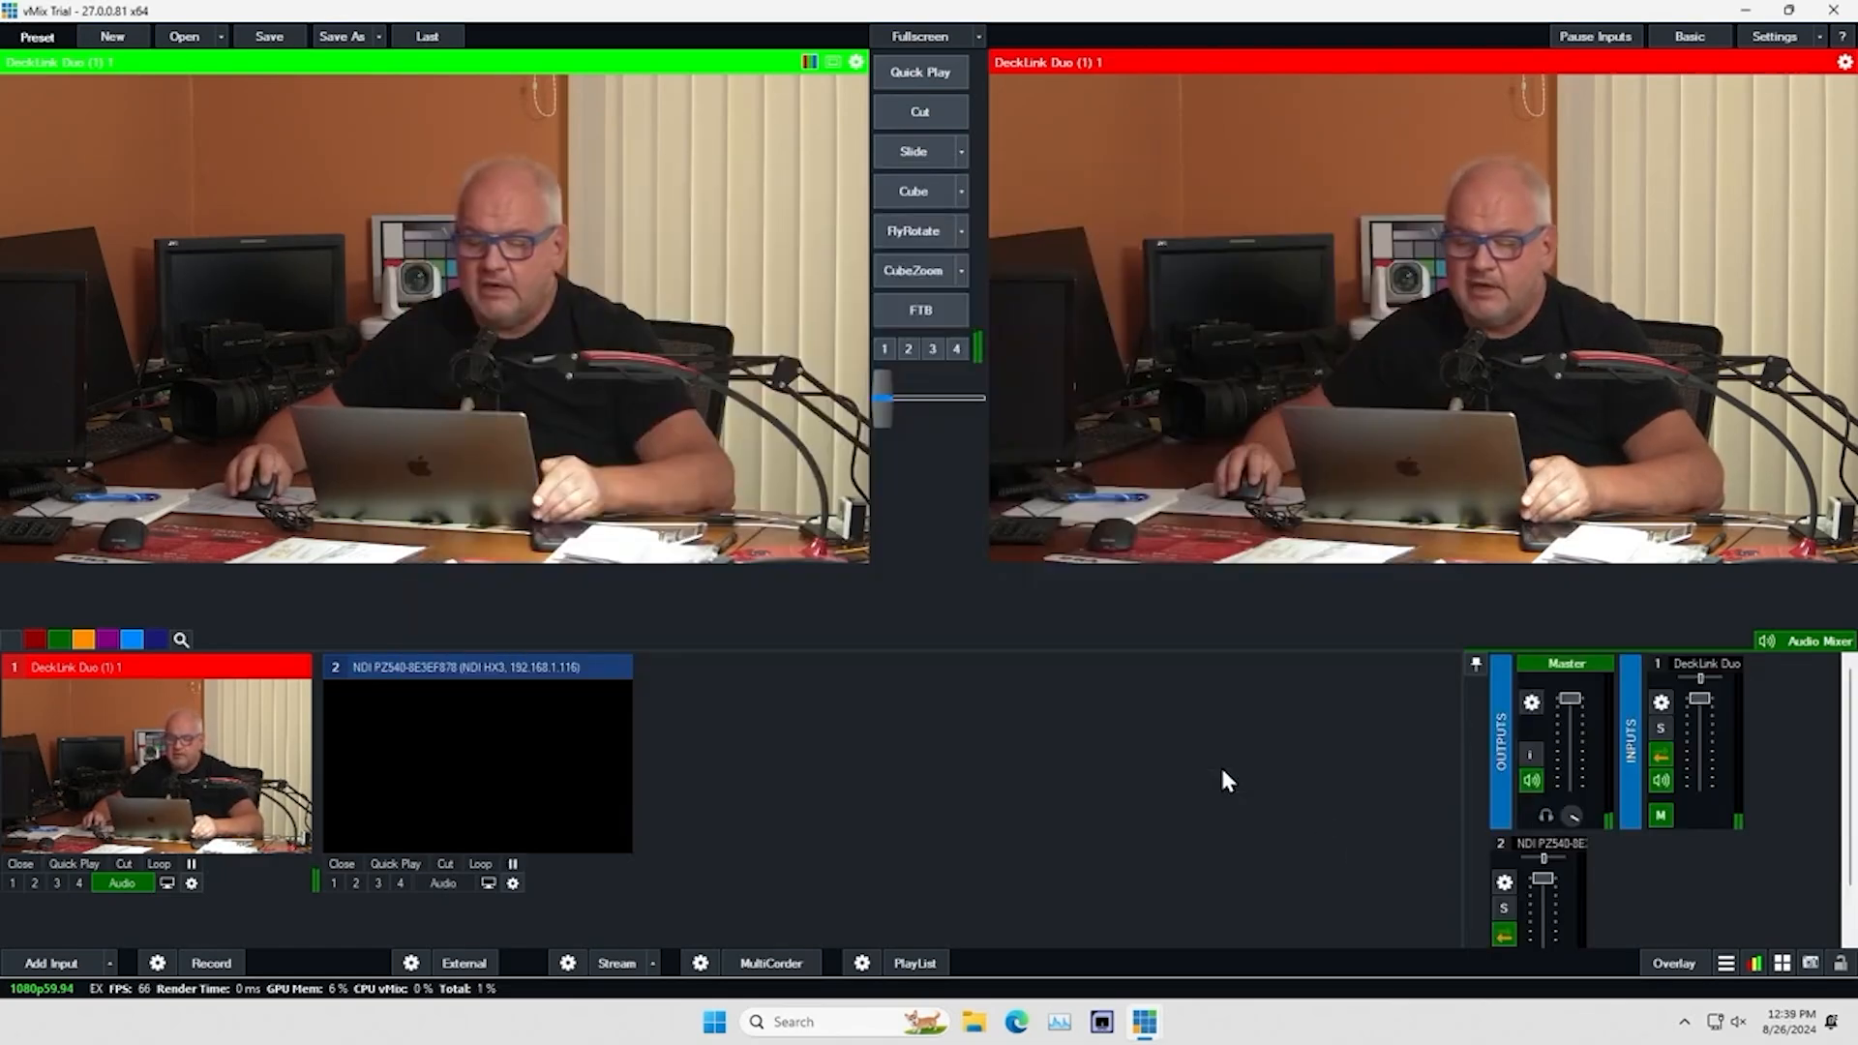
pyautogui.click(537, 767)
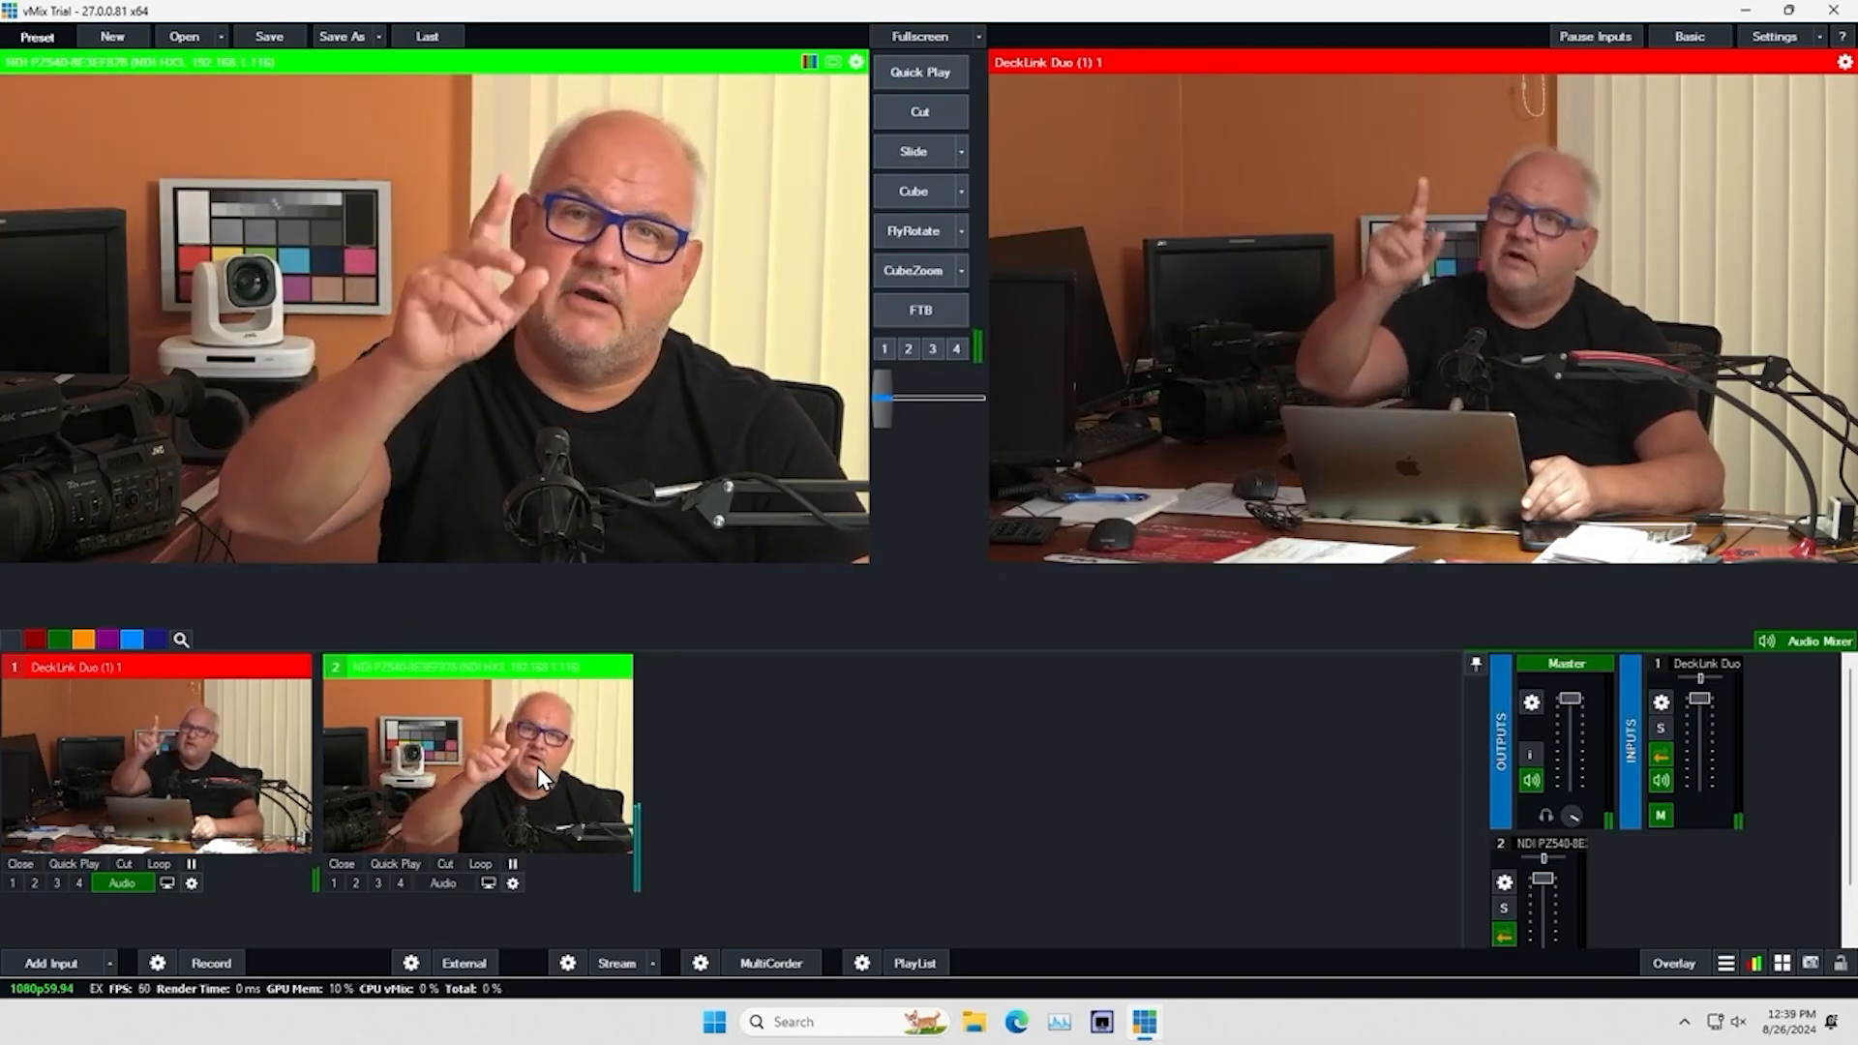
# Switch the preview to the DeckLink camera and back to the NDI camera, trying the Slide and Cube transitions
pyautogui.click(120, 734)
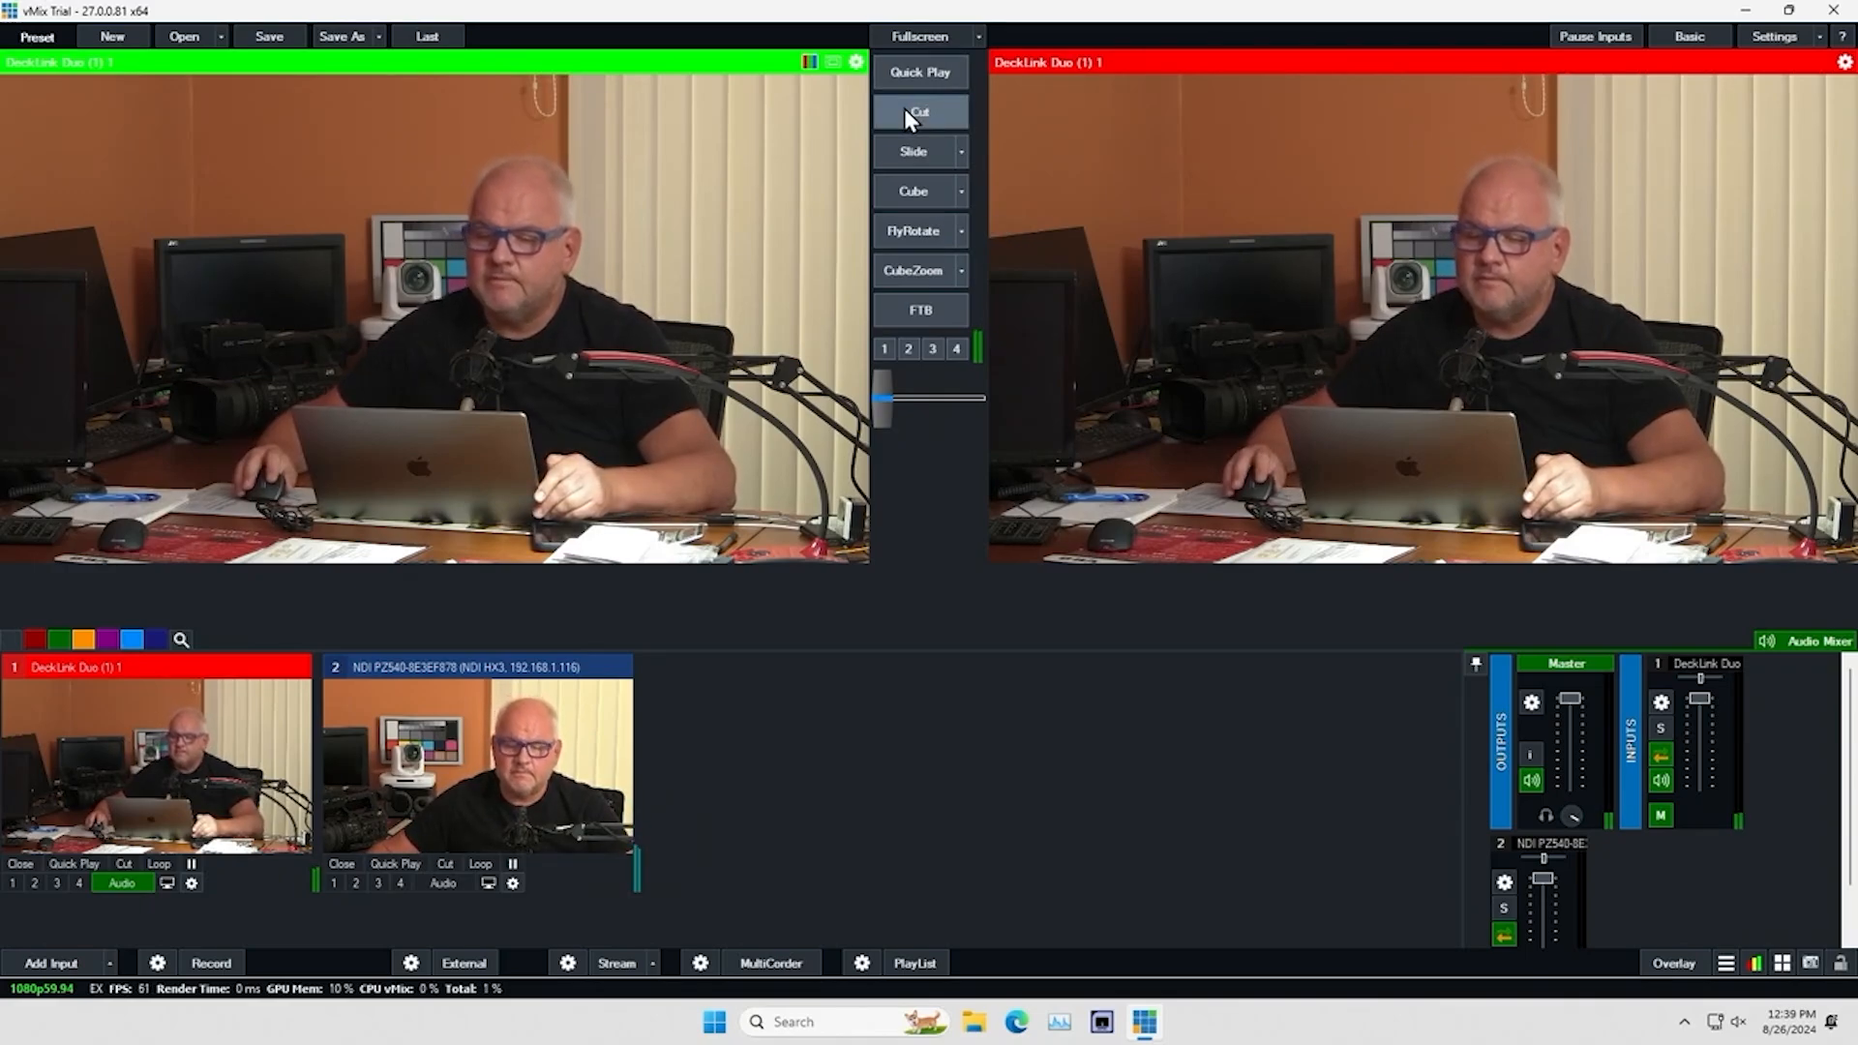
pyautogui.click(486, 721)
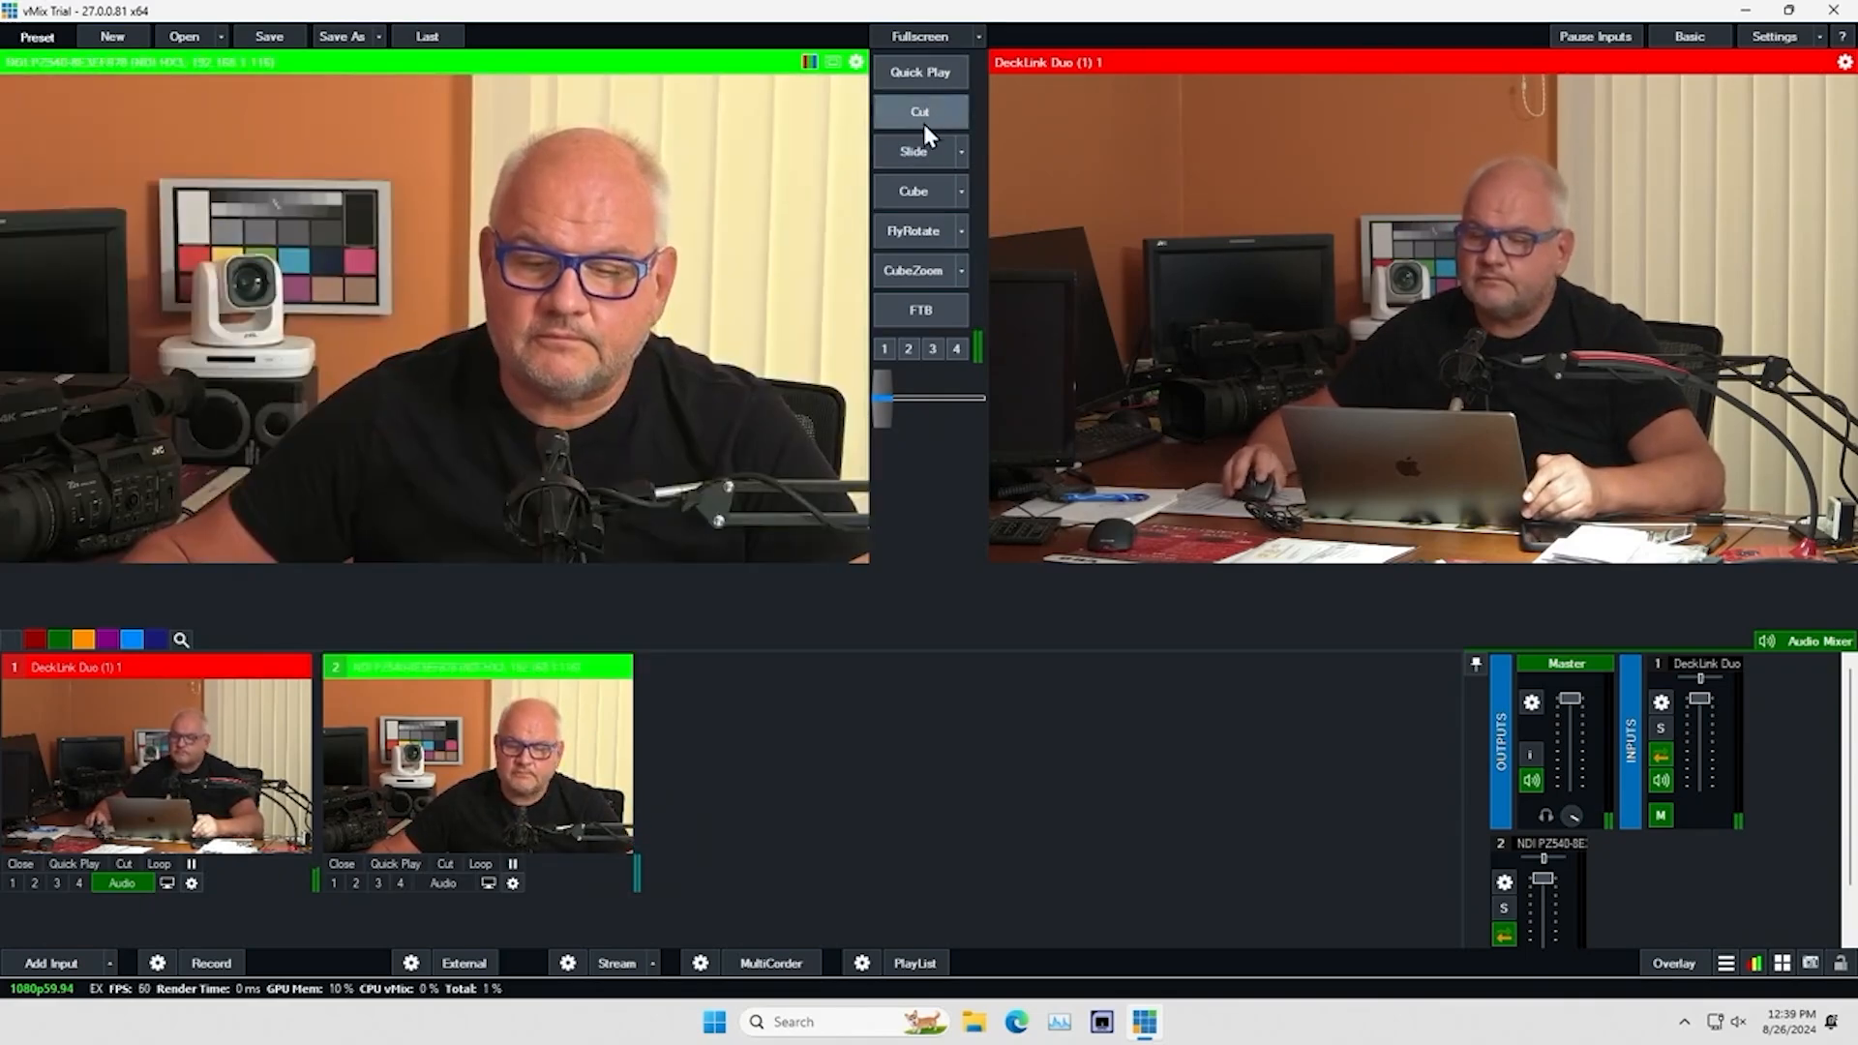
pyautogui.click(919, 143)
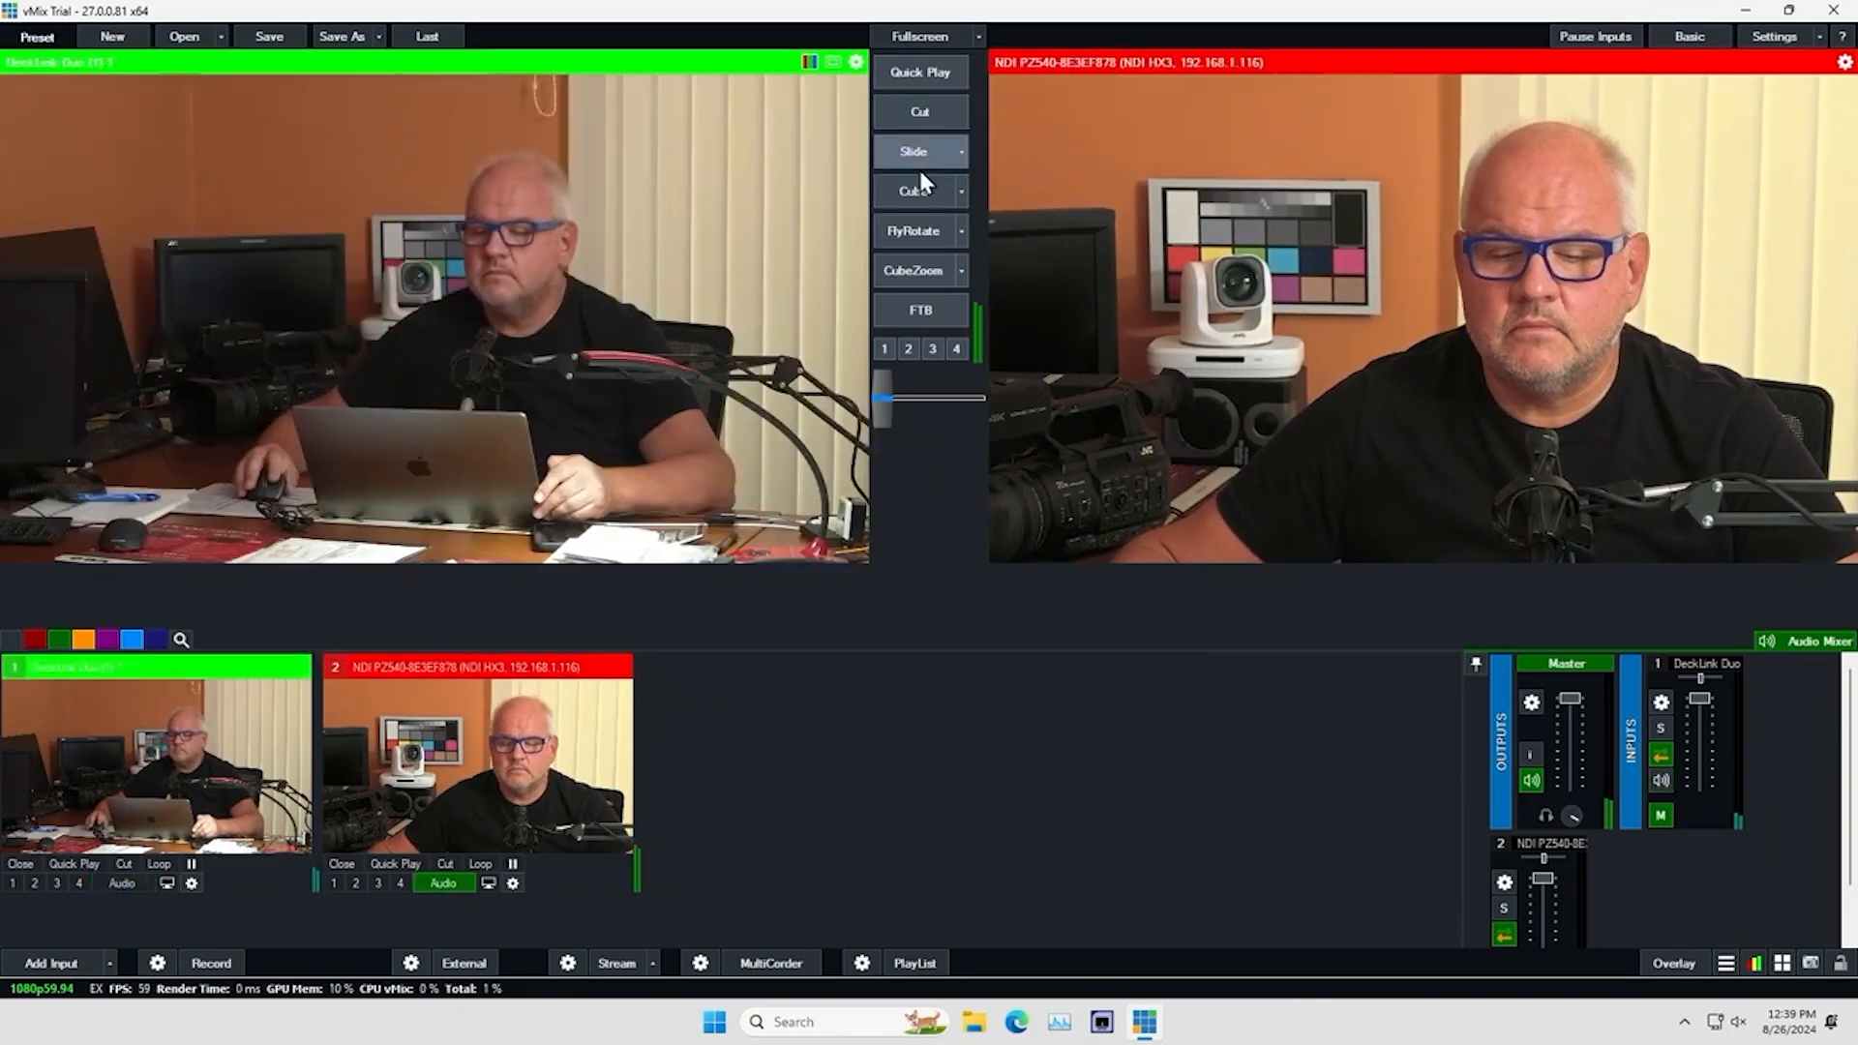
pyautogui.click(919, 184)
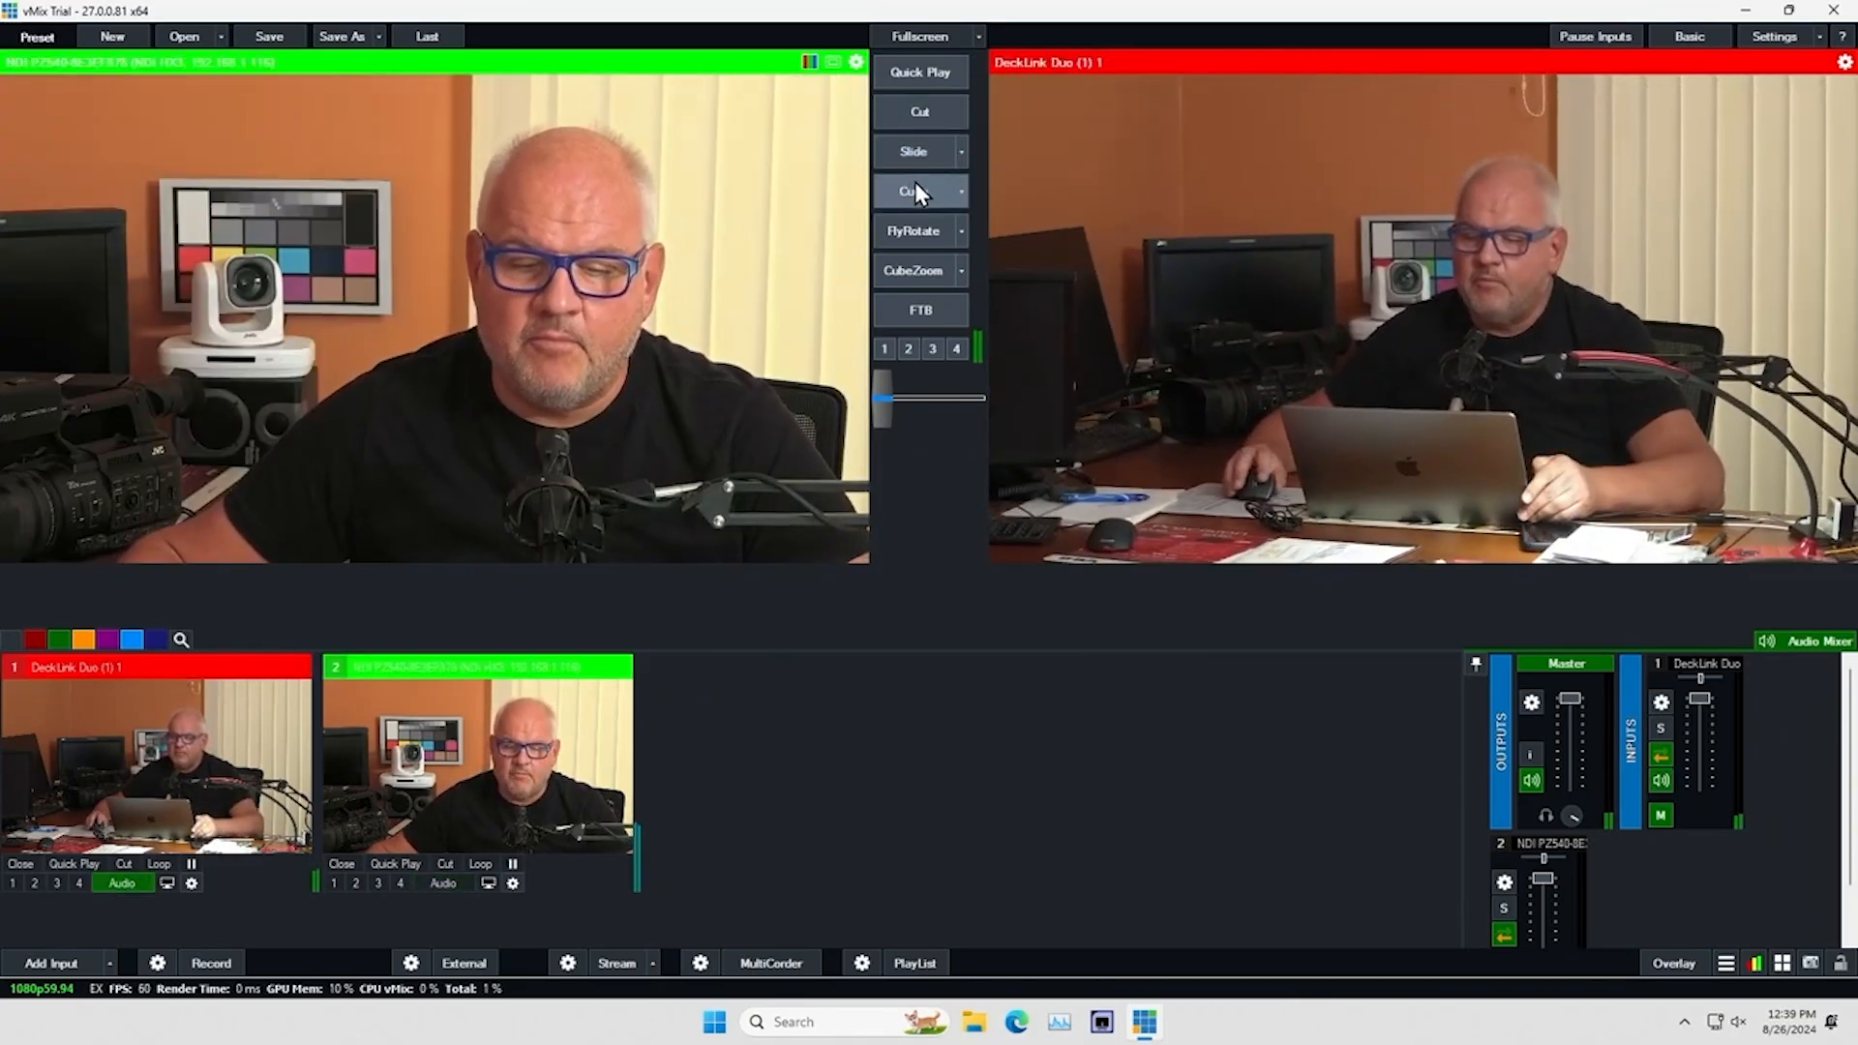
# Change the first transition from Slide to Cube and use it to bring the NDI camera to program
pyautogui.click(962, 152)
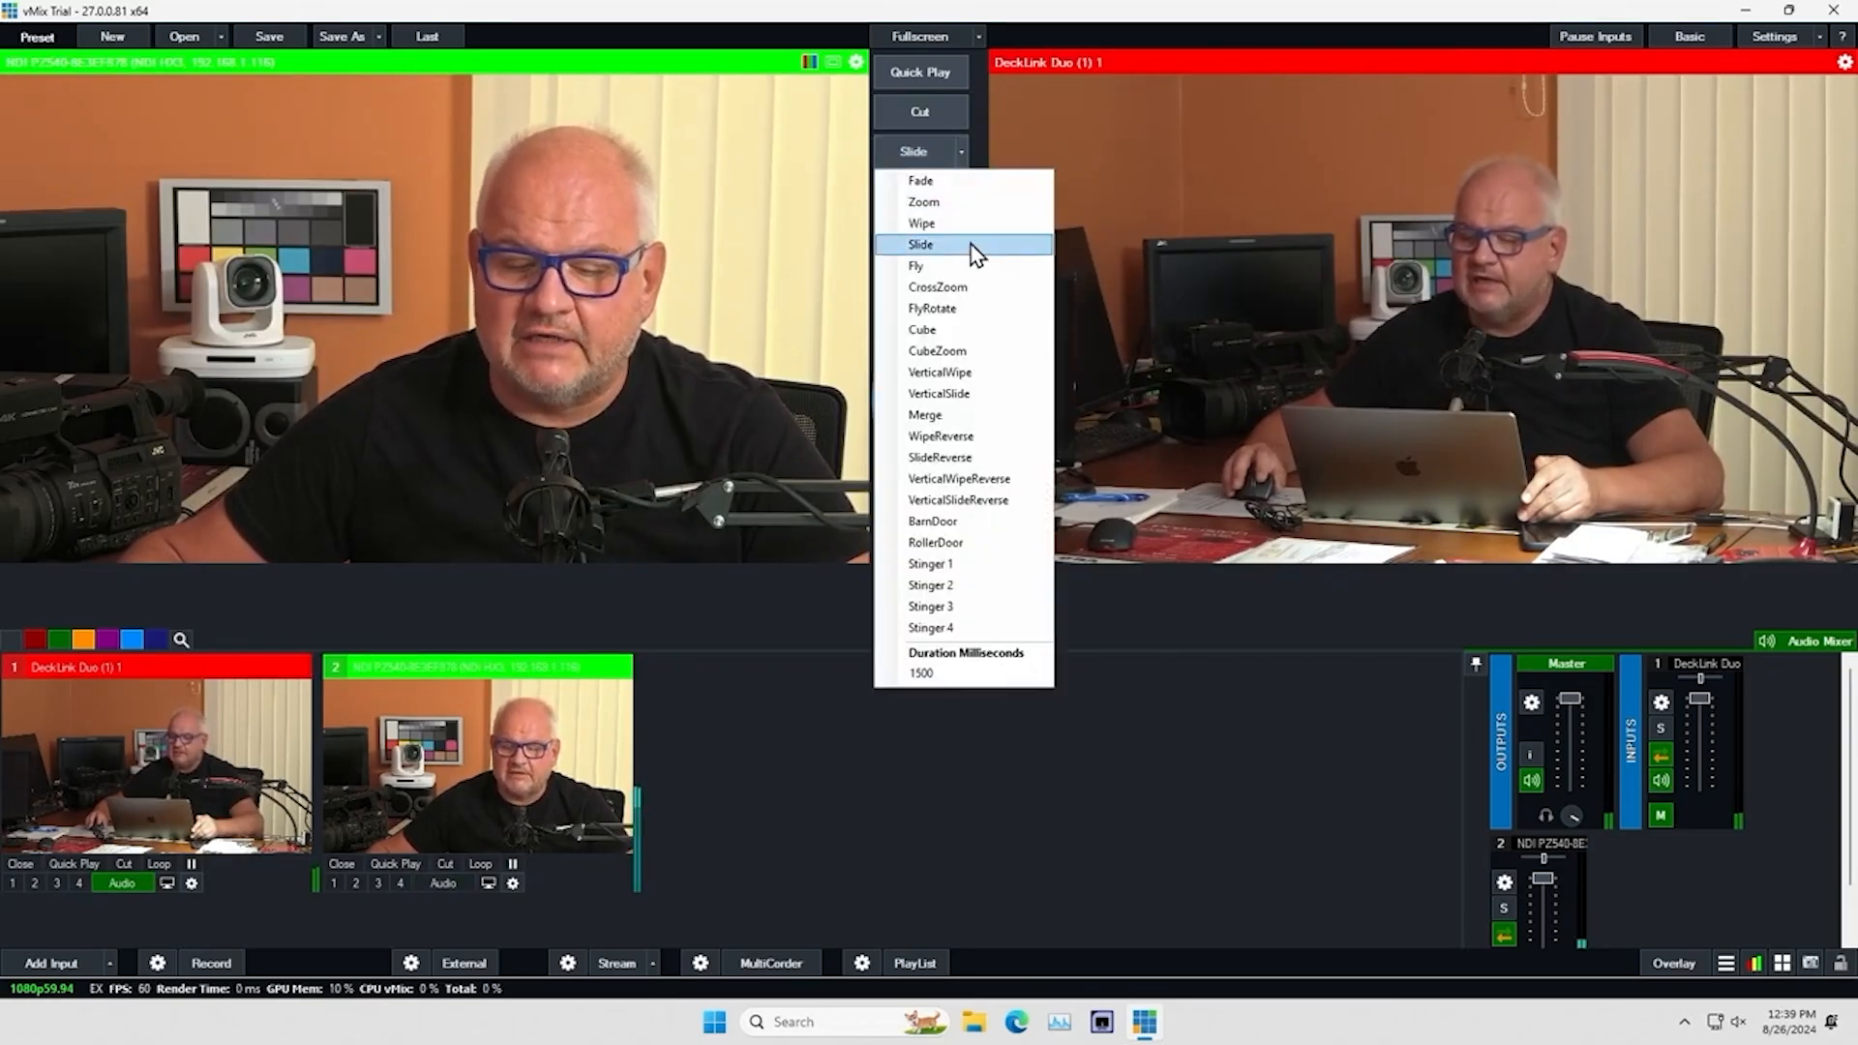
pyautogui.click(958, 329)
pyautogui.click(962, 153)
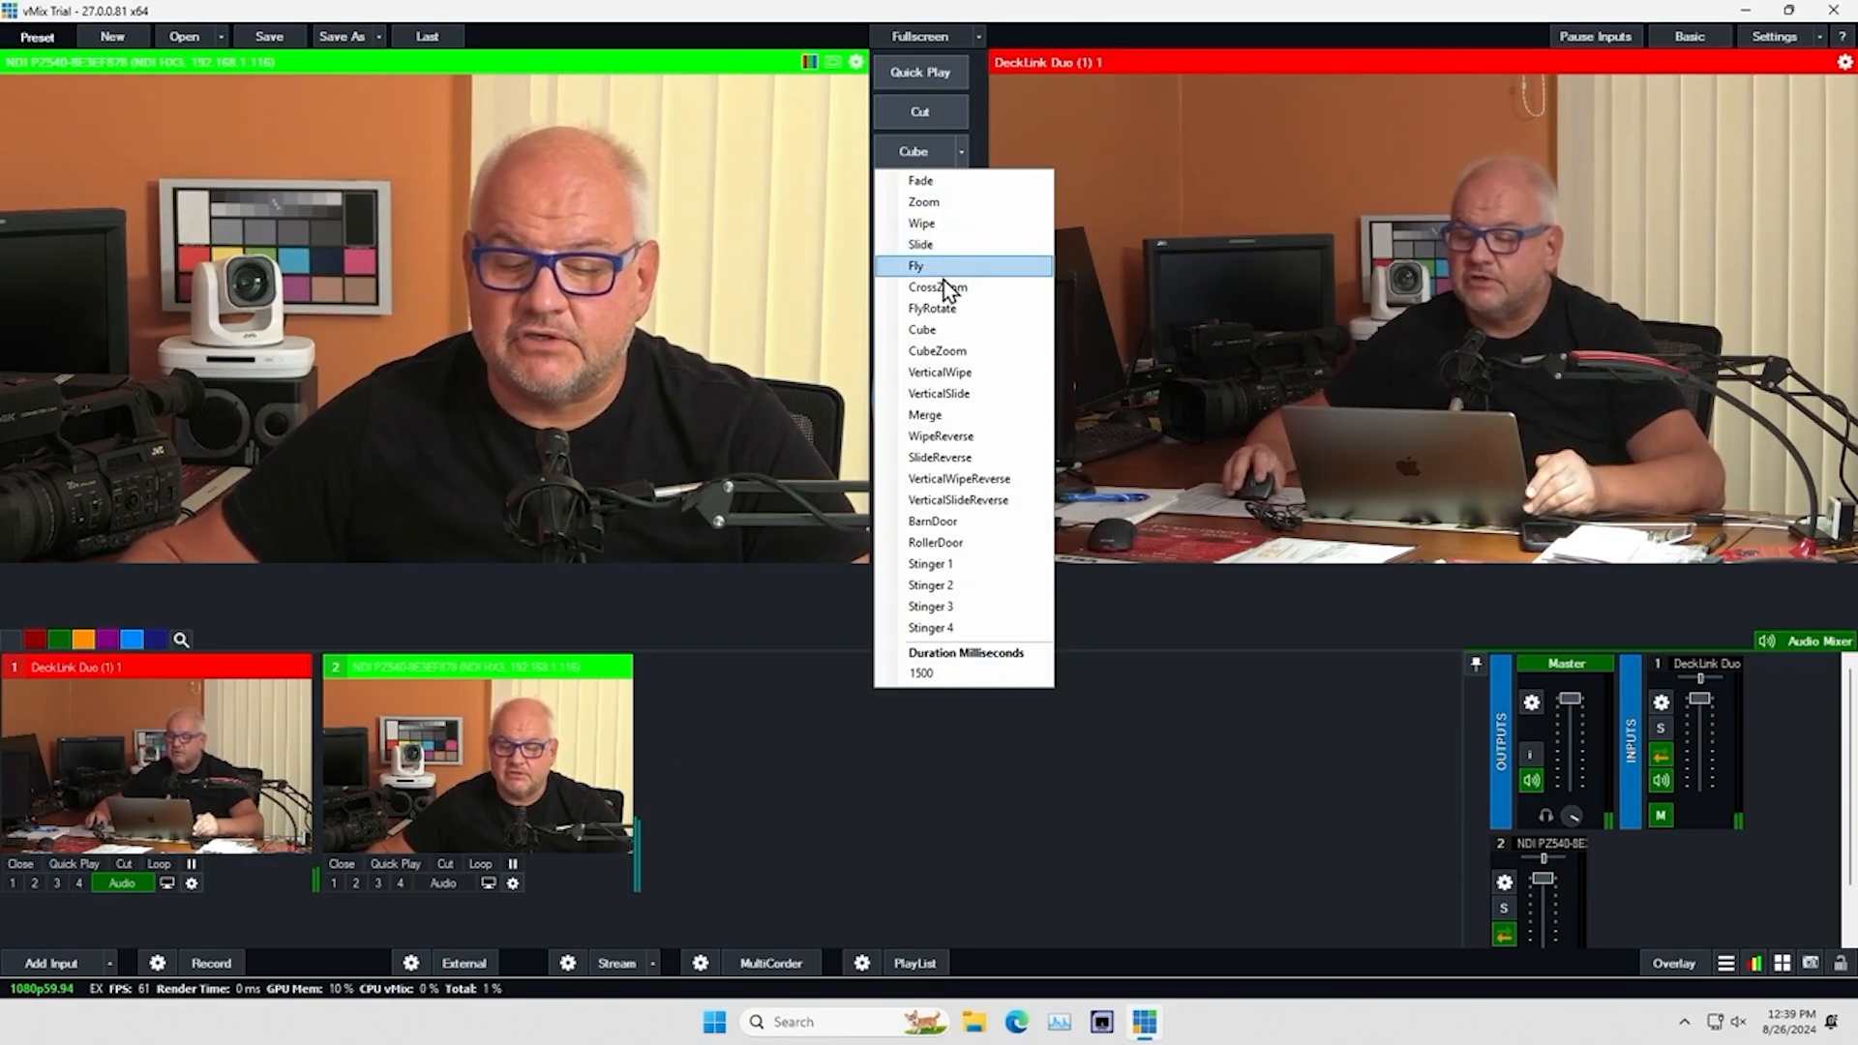
pyautogui.click(948, 330)
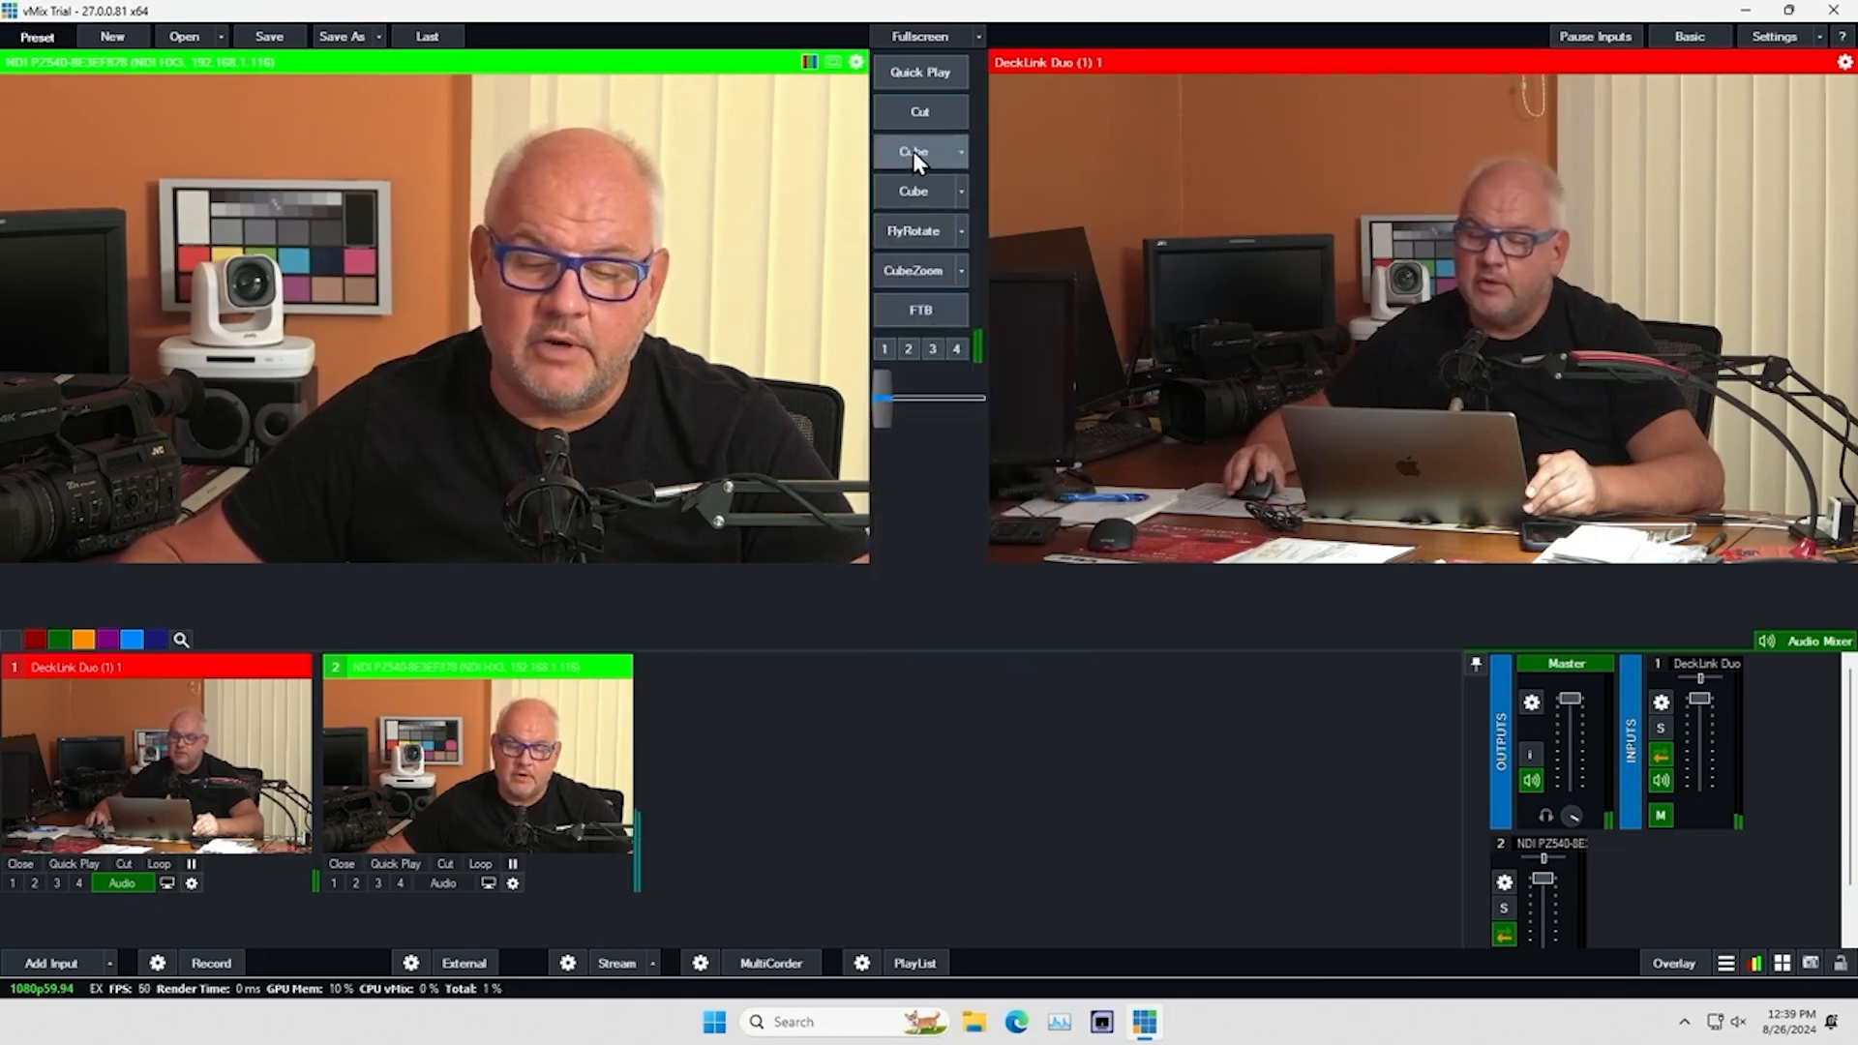
pyautogui.click(913, 152)
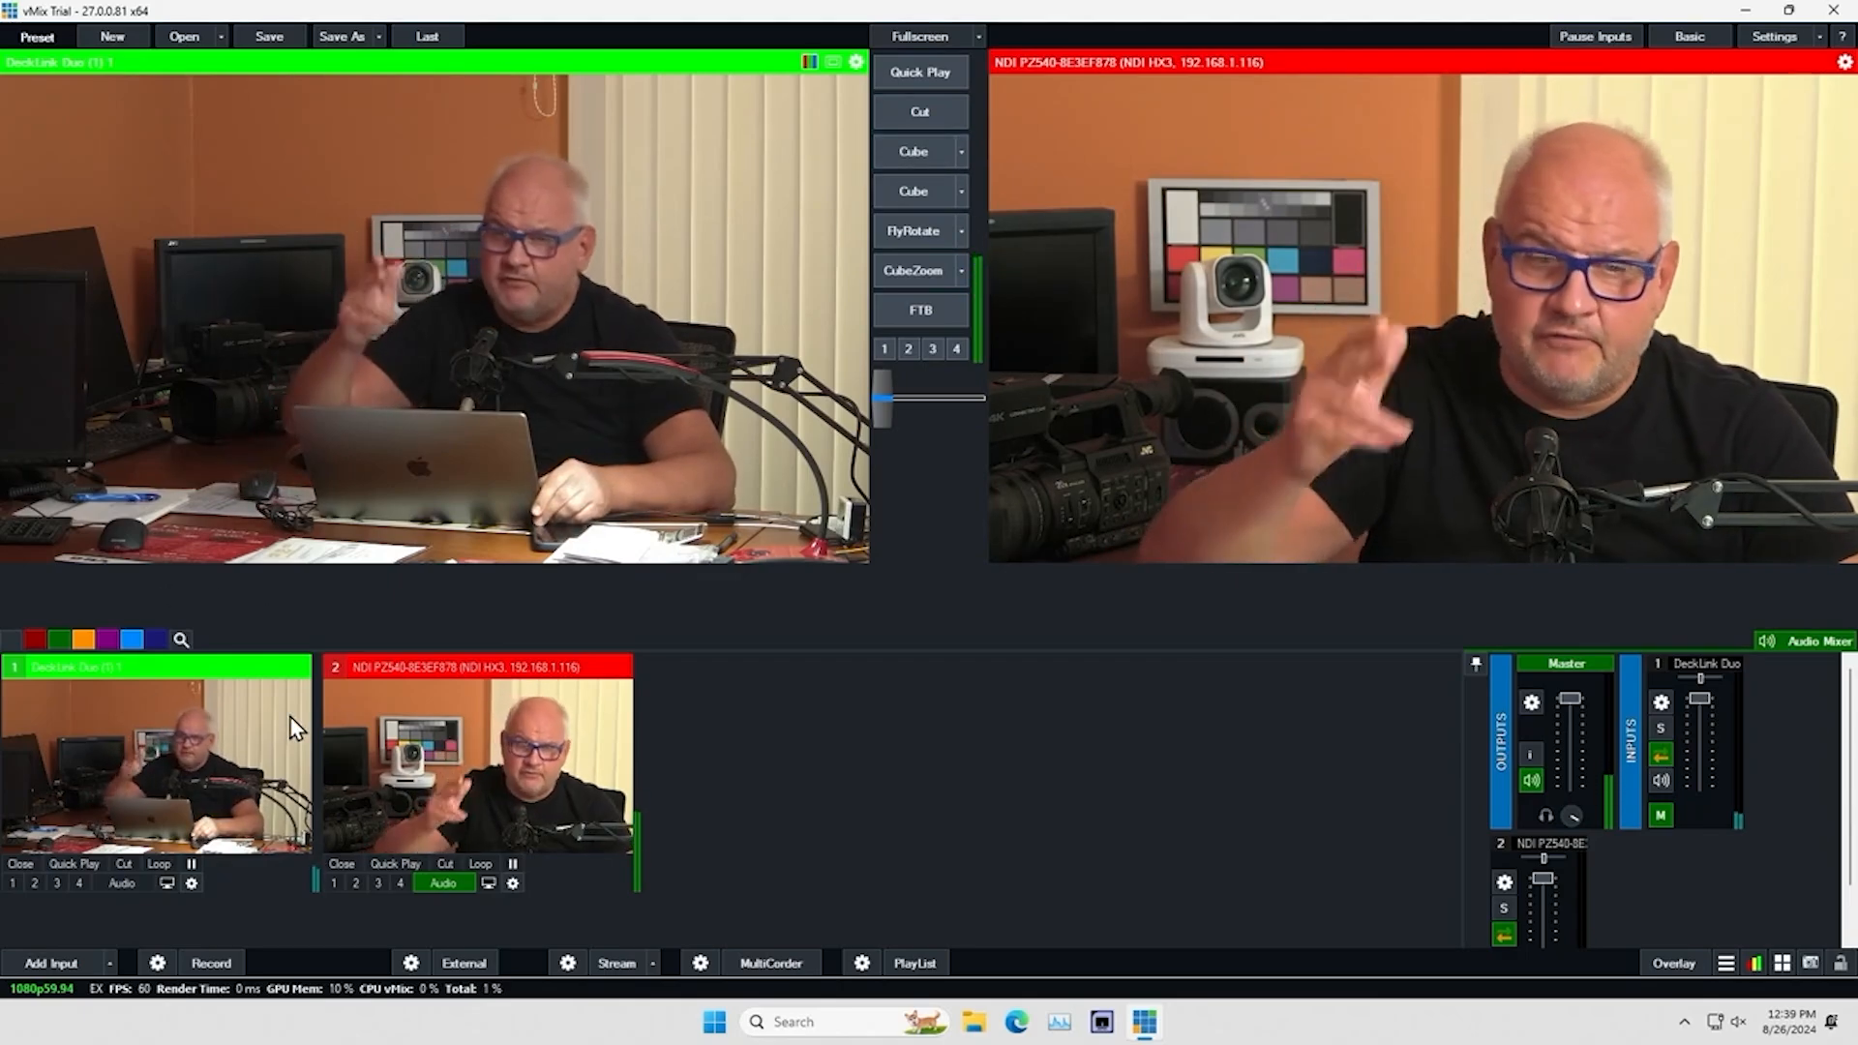
# Add an SRT (Caller) stream input from connectedcam.ddns.net on port 5515 and send it to preview
pyautogui.click(21, 962)
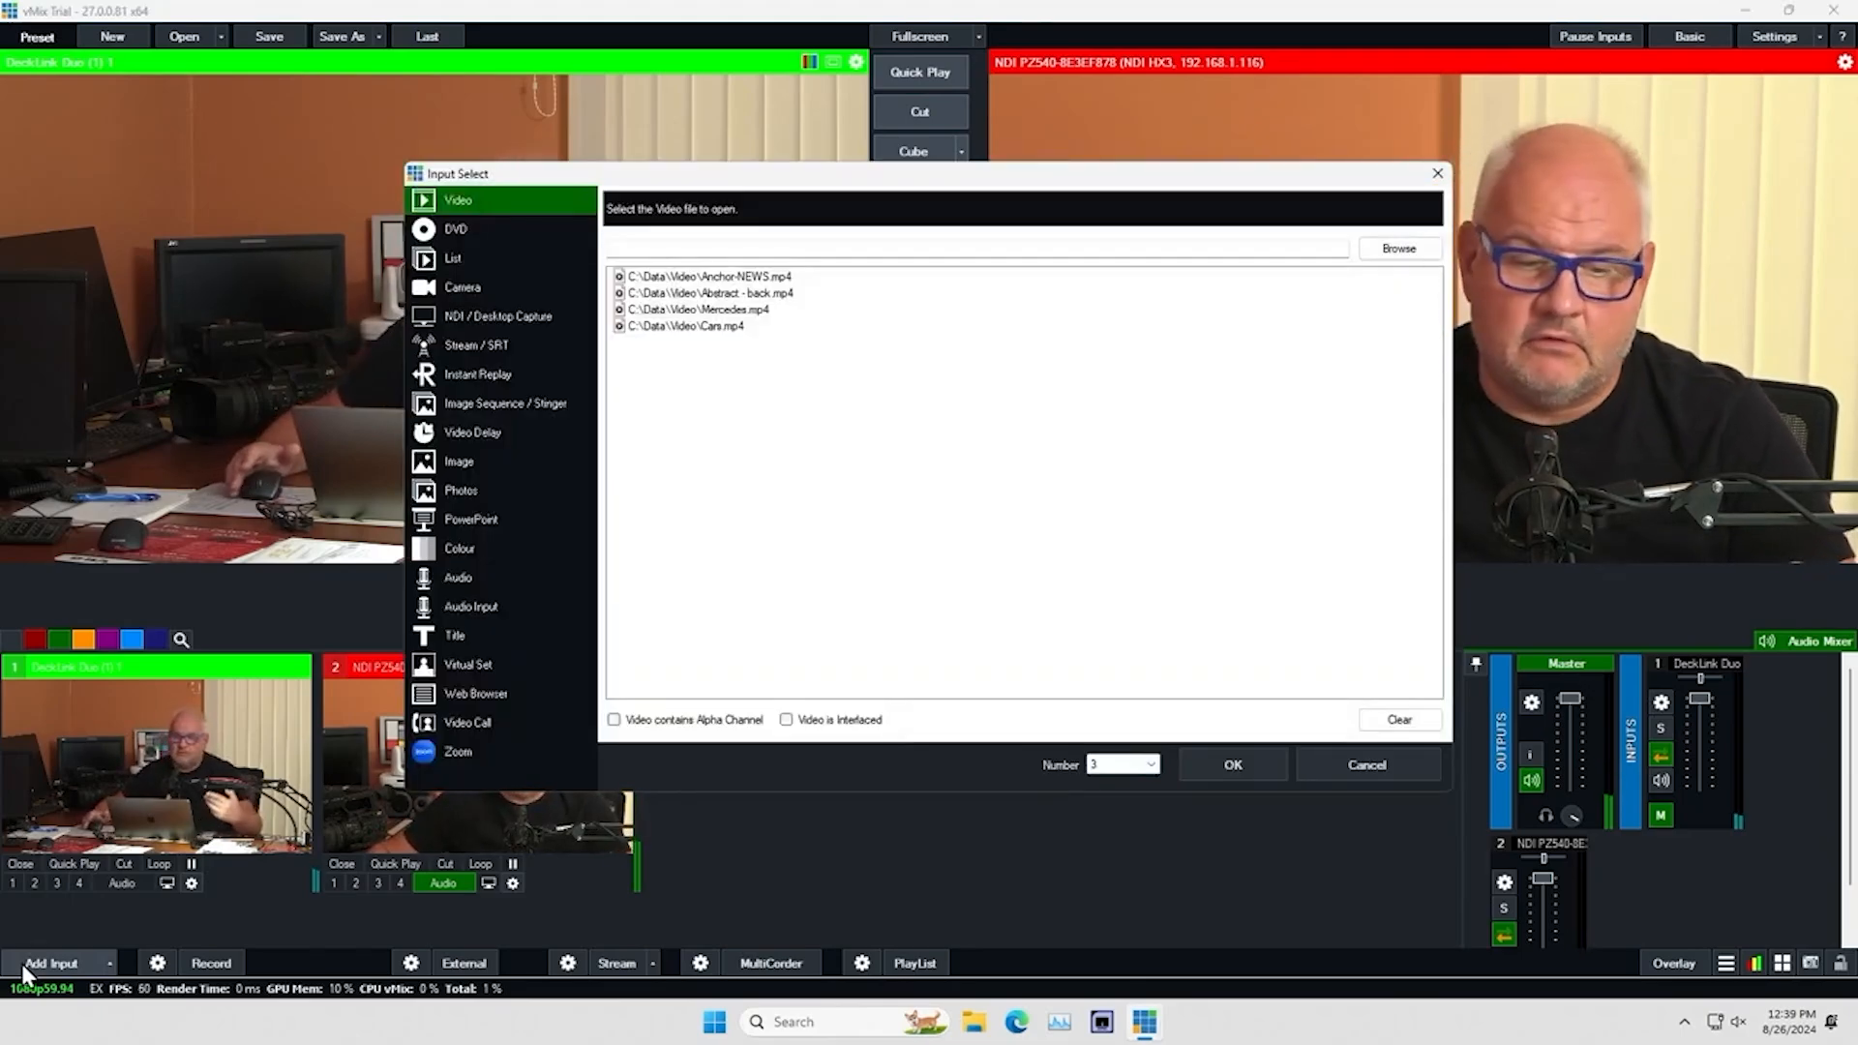
pyautogui.click(515, 341)
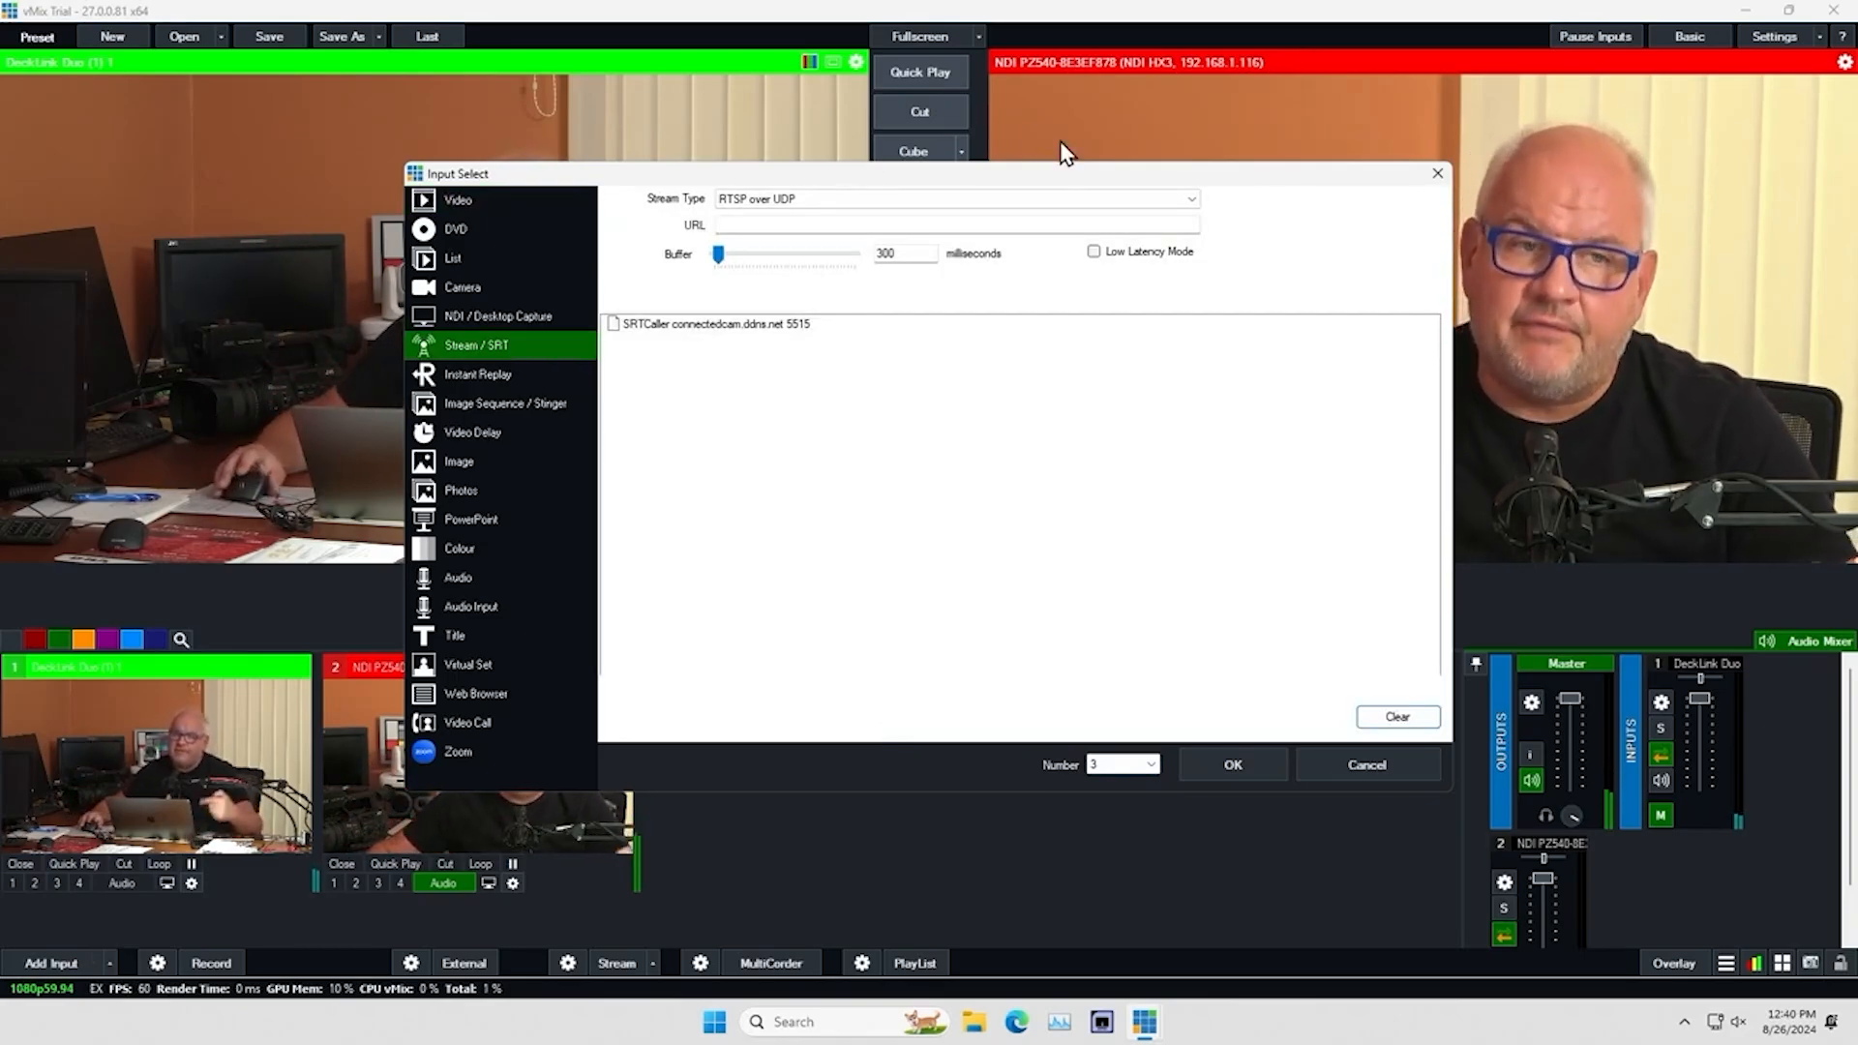
pyautogui.click(1196, 200)
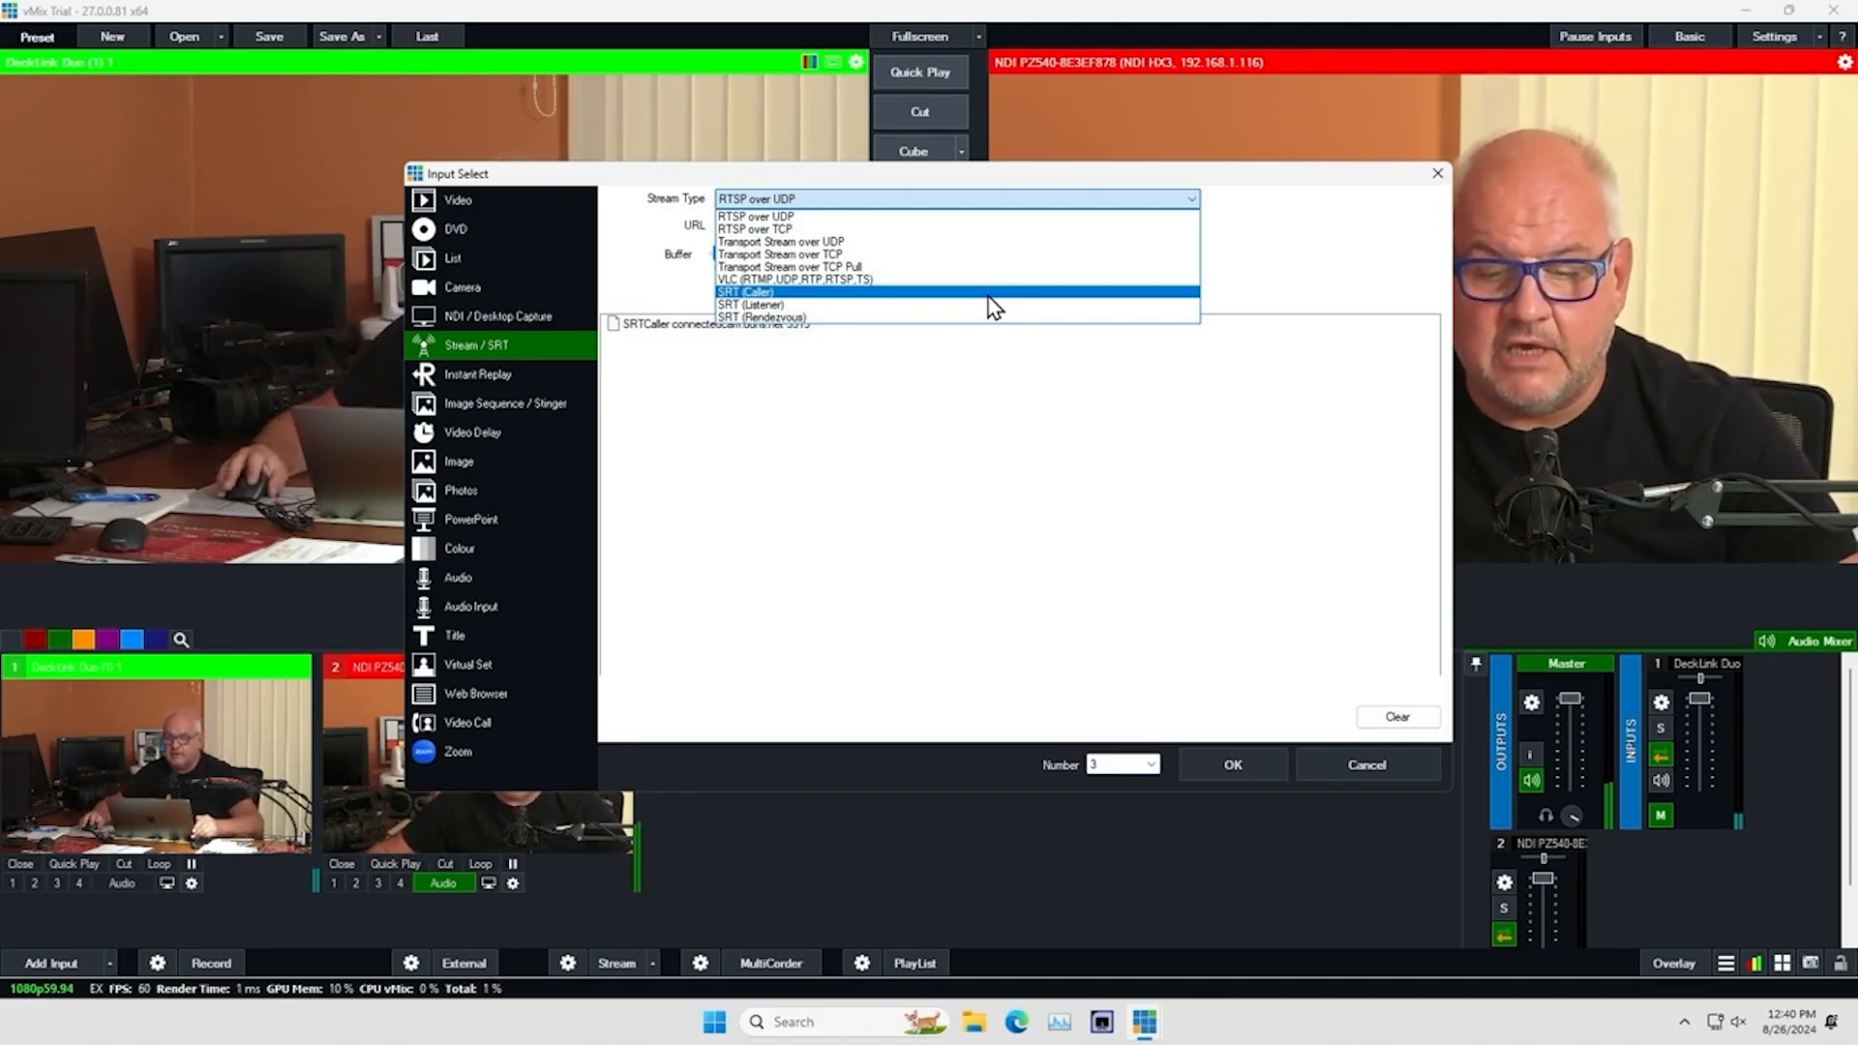
pyautogui.click(996, 292)
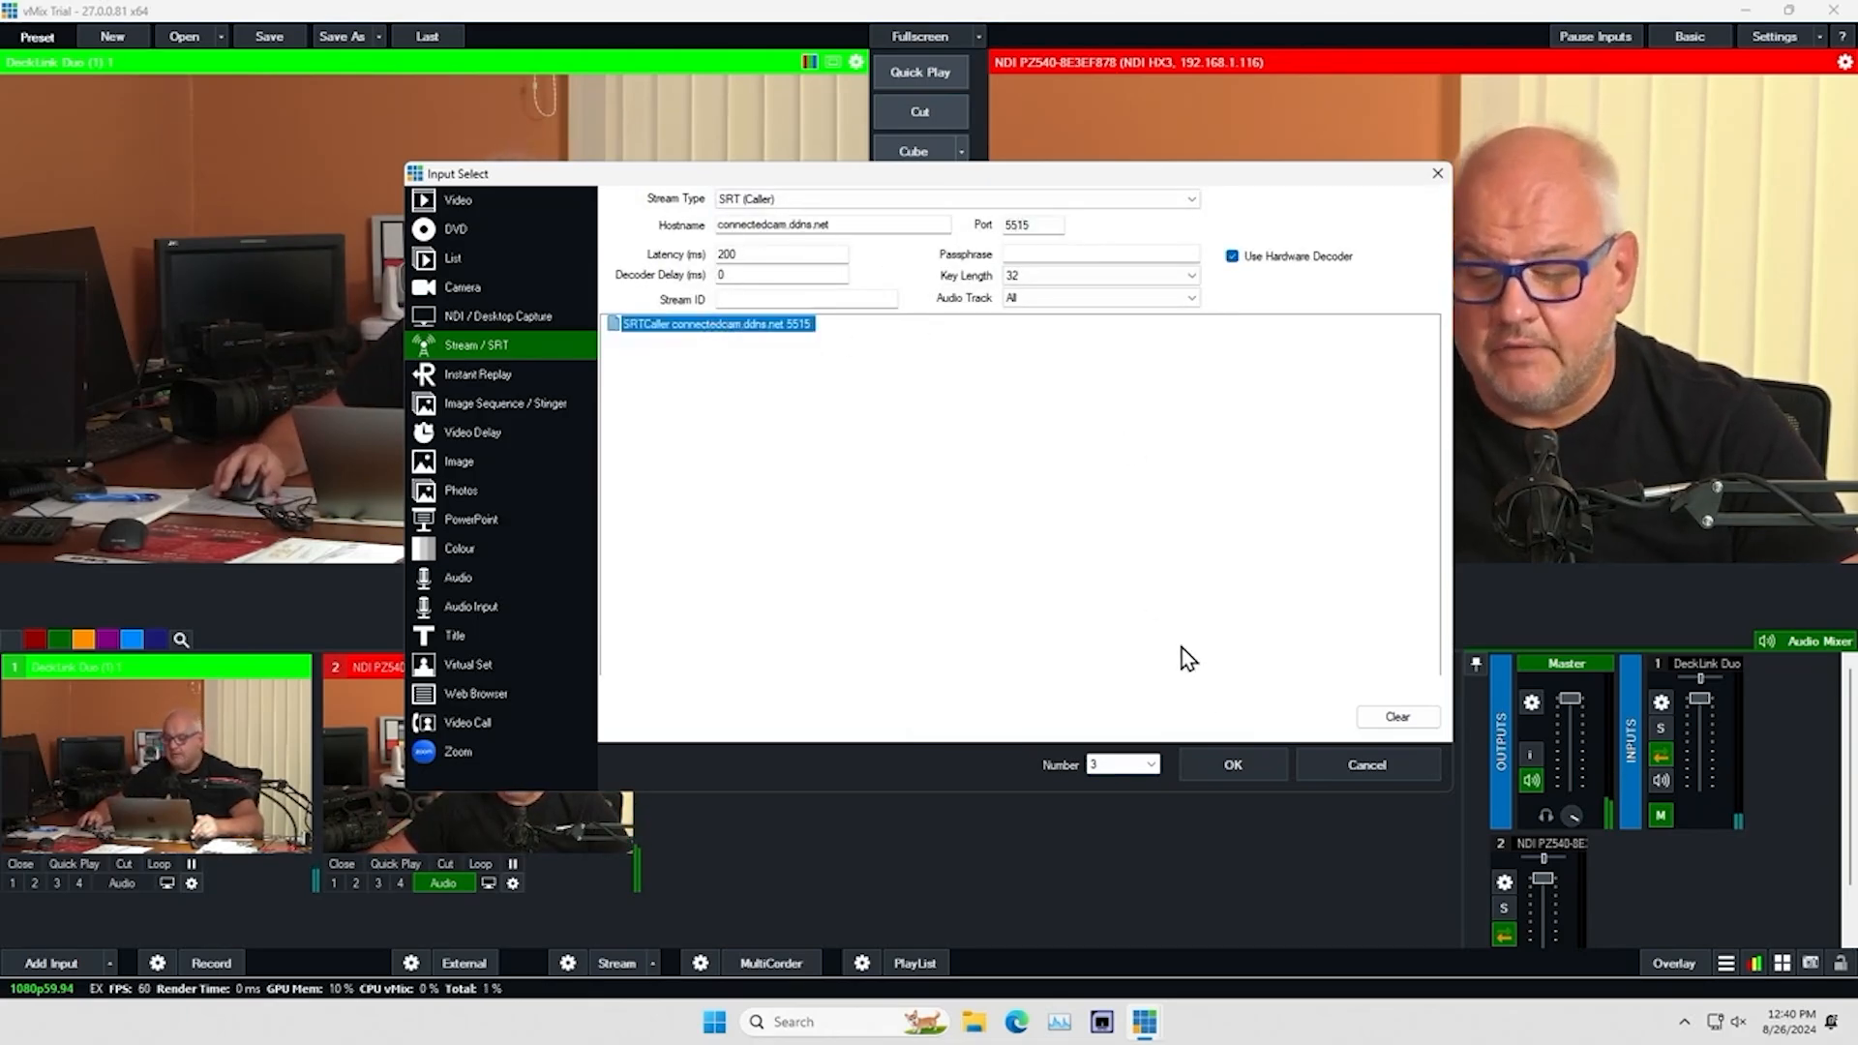
pyautogui.click(1269, 758)
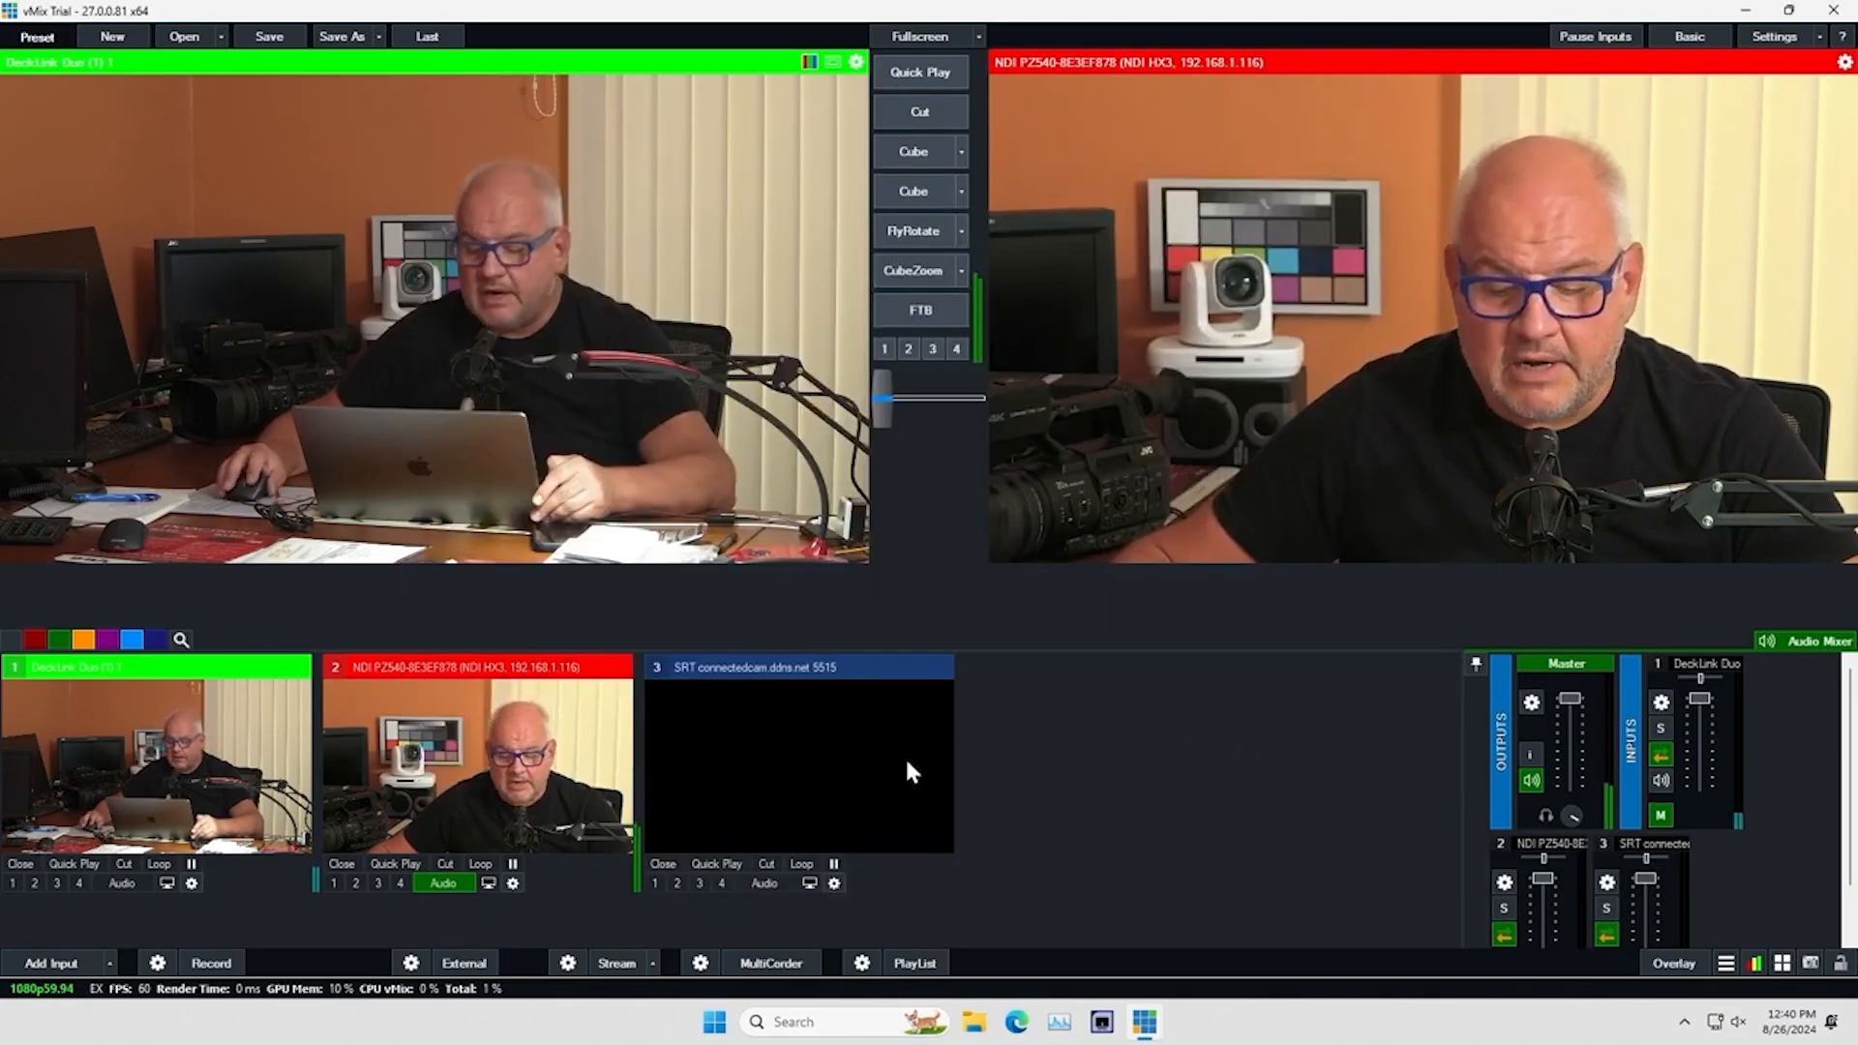
pyautogui.click(844, 767)
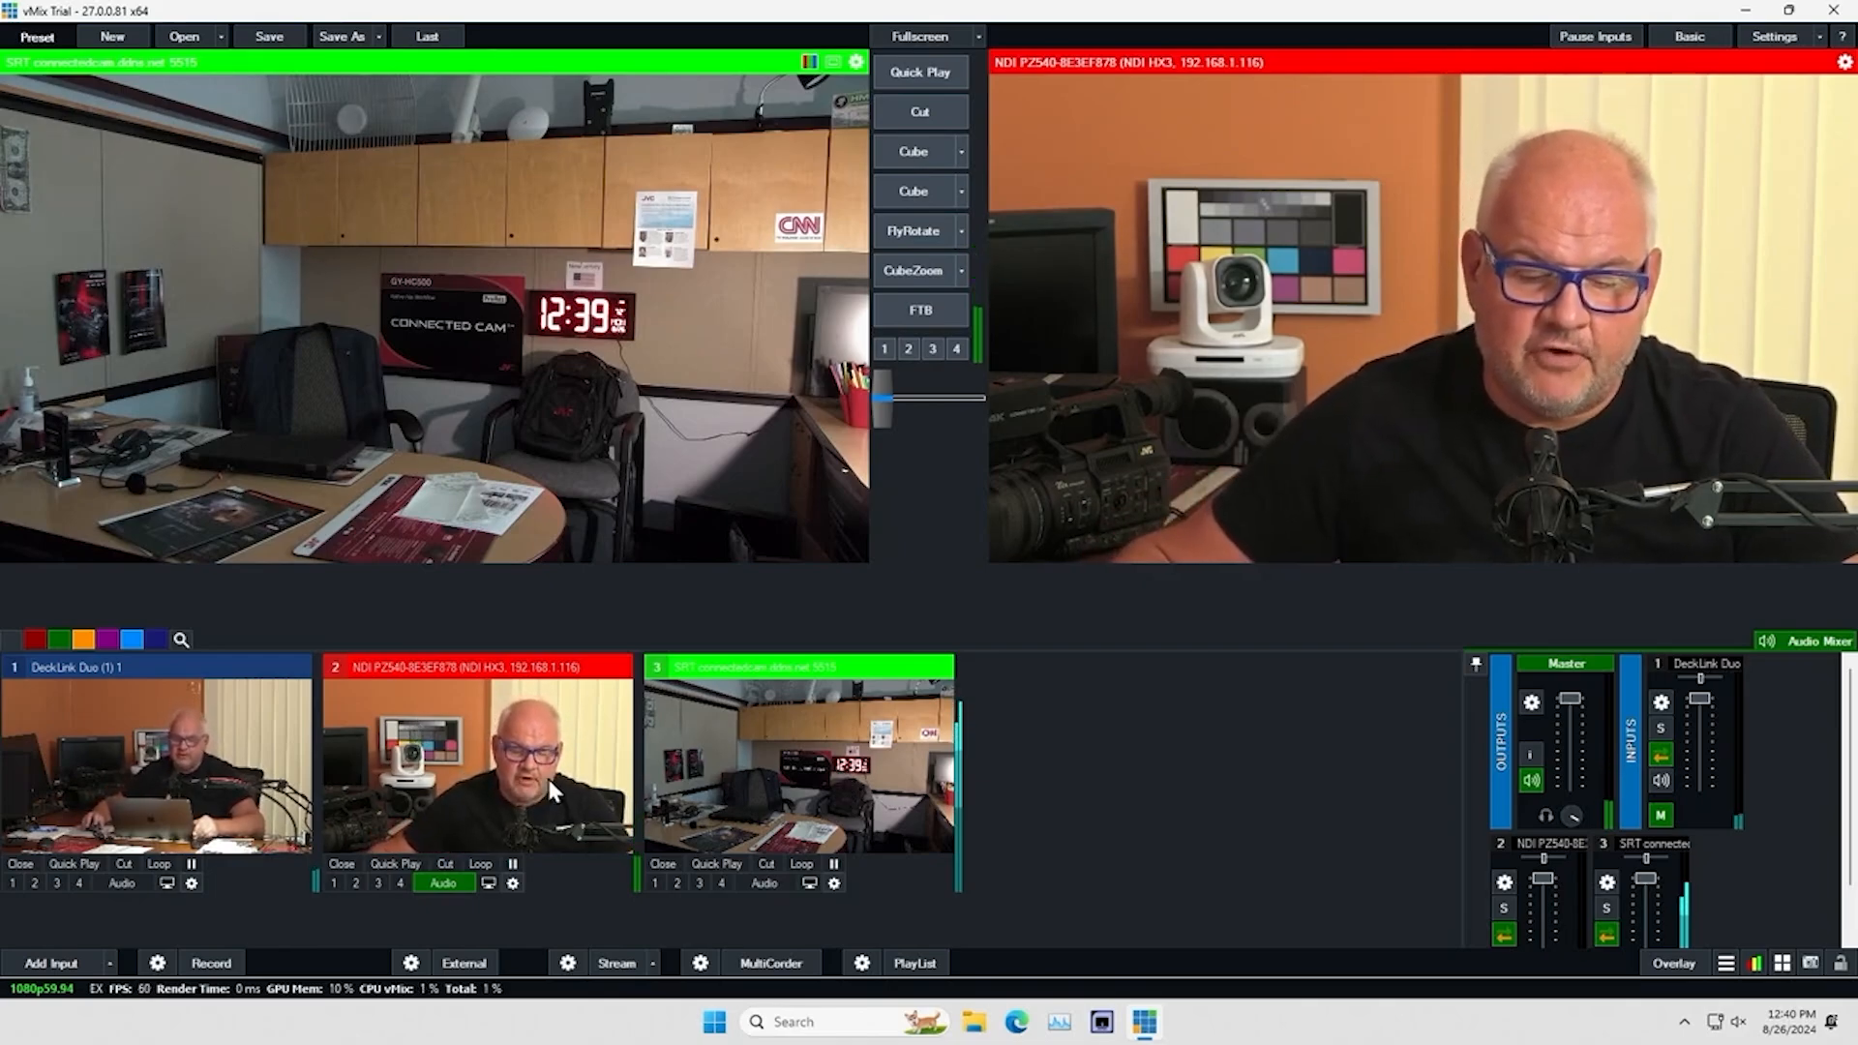
# Connect PTZ control for the NDI camera input using Sony VISCA over IP at 192.168.1.116
pyautogui.click(513, 883)
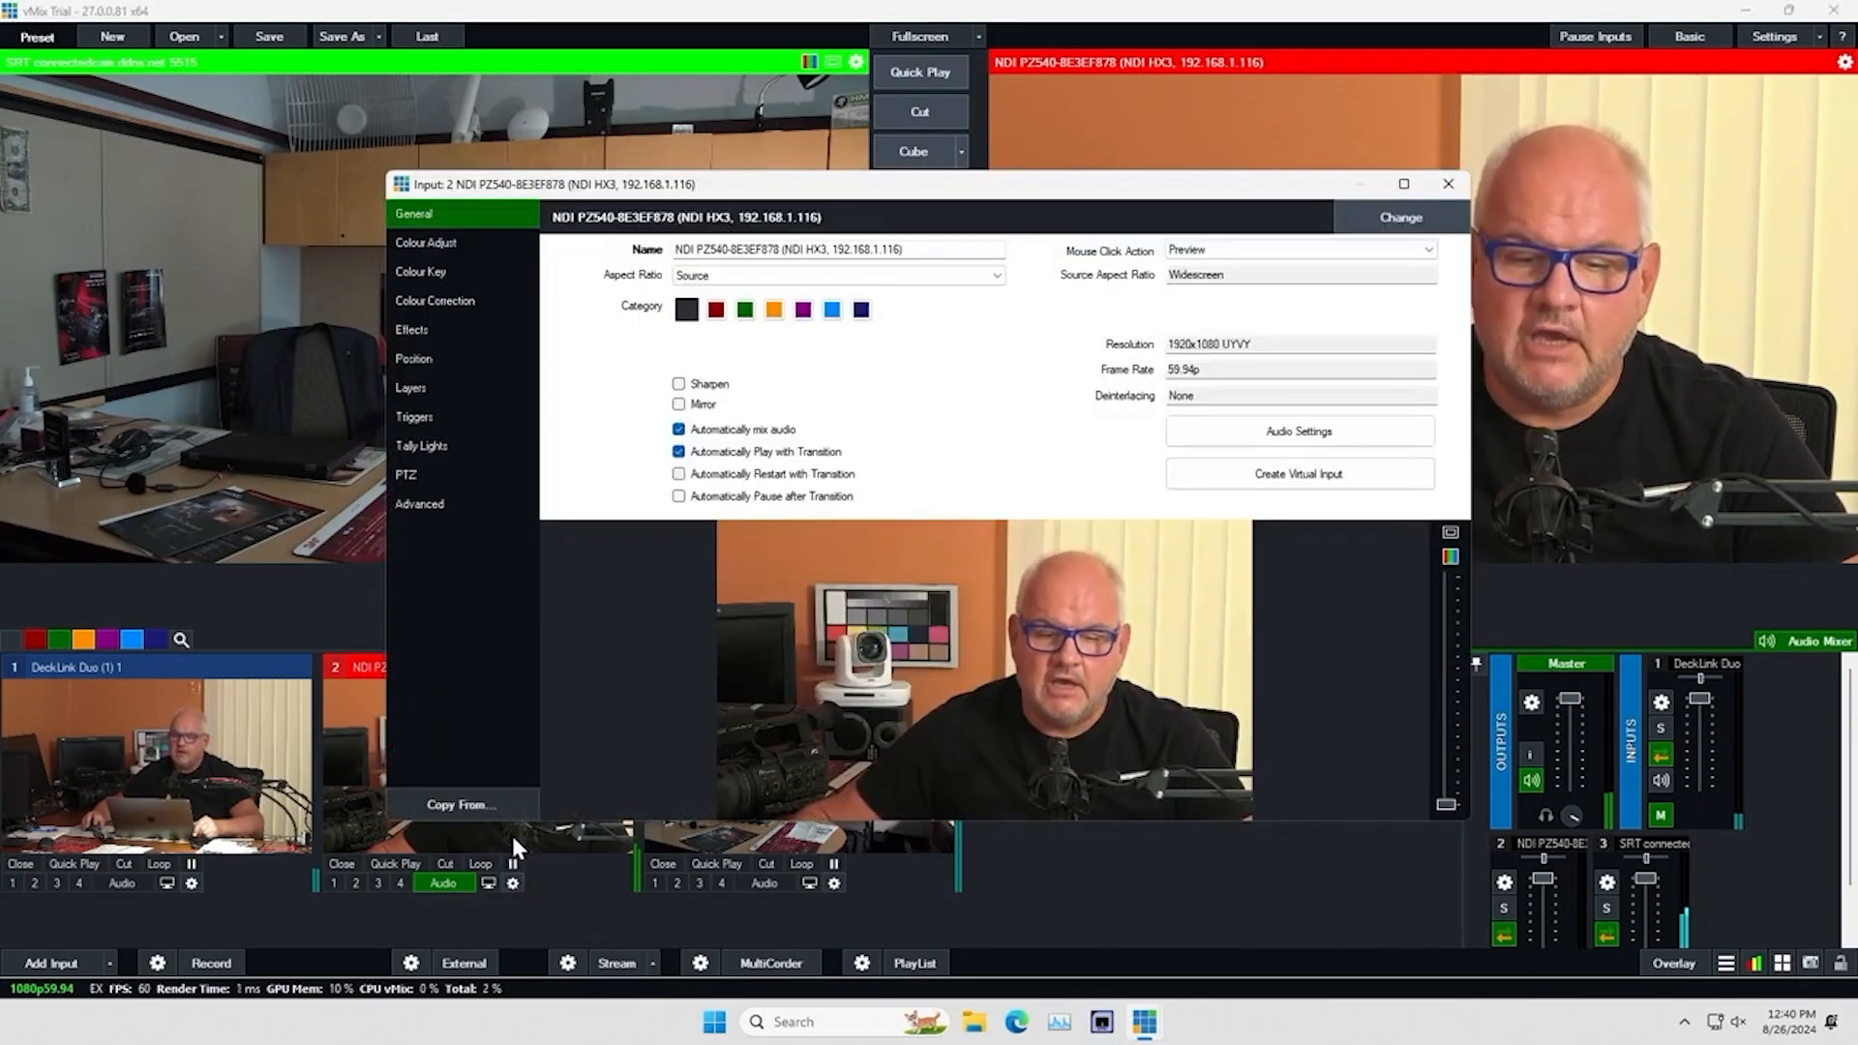
pyautogui.click(409, 475)
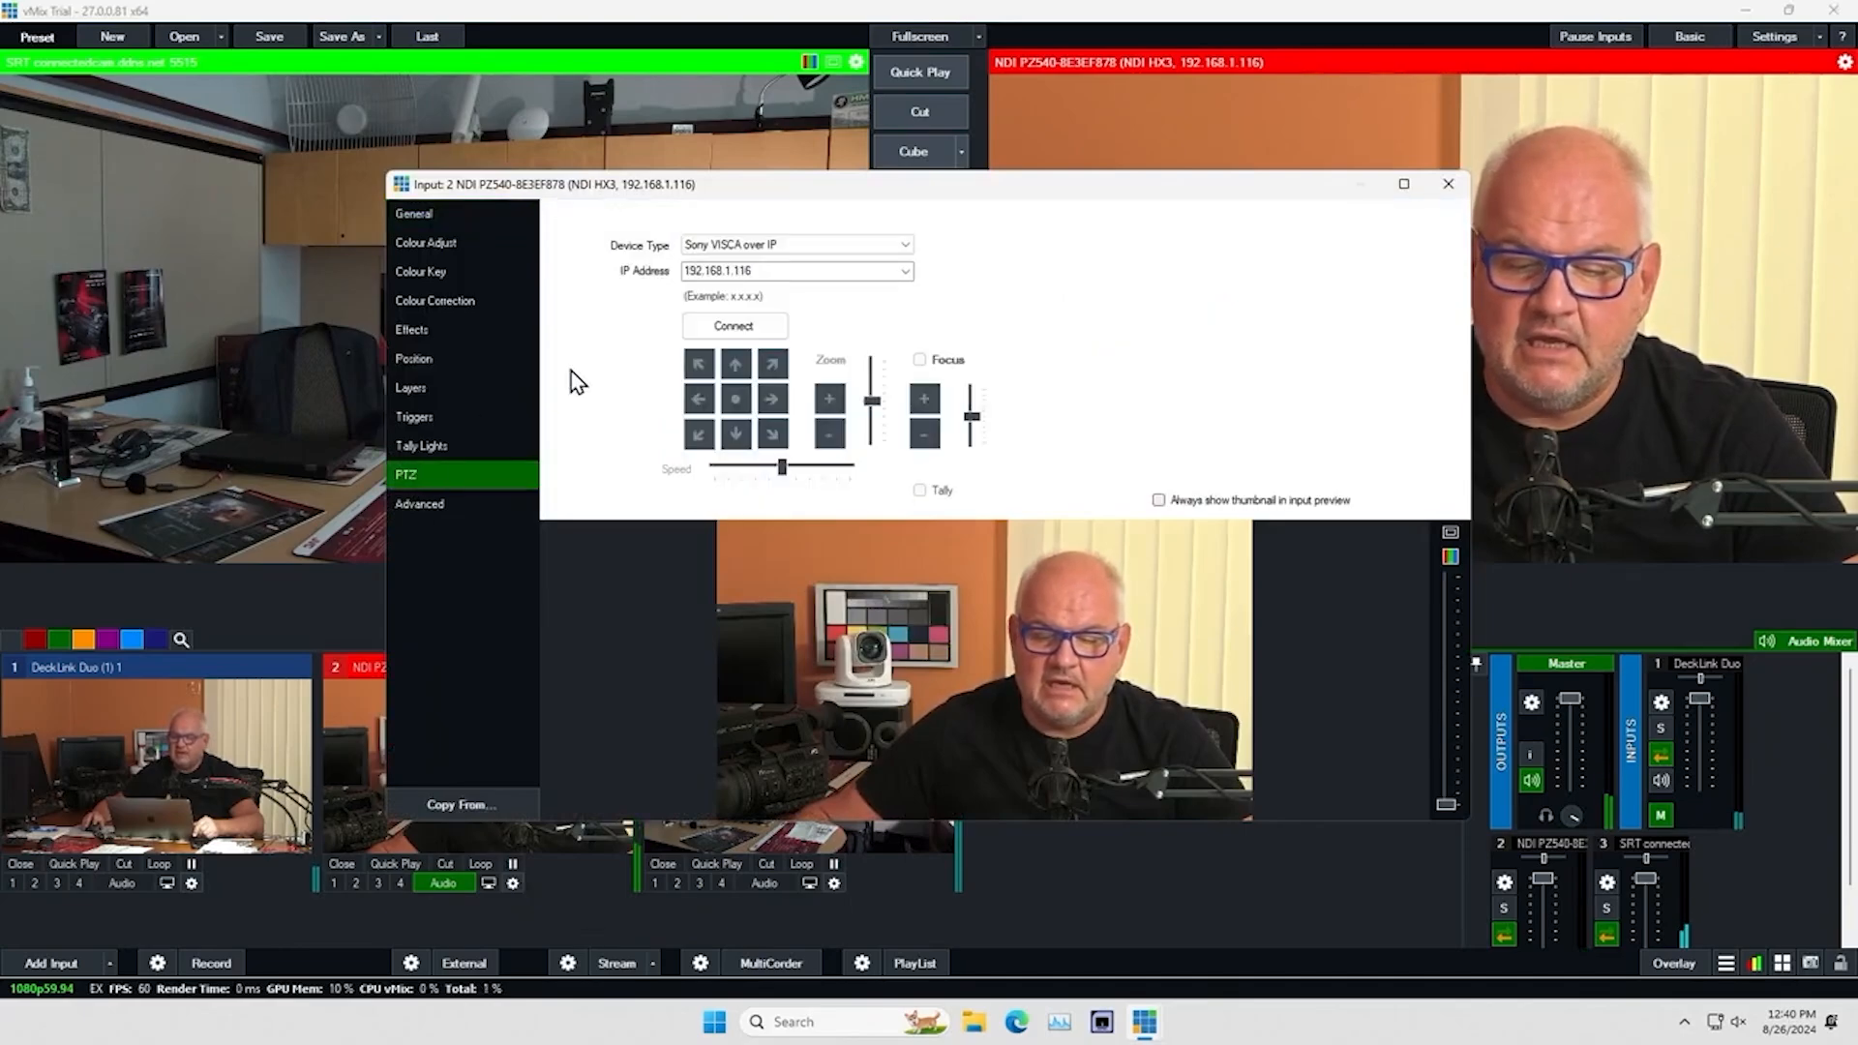
pyautogui.click(735, 327)
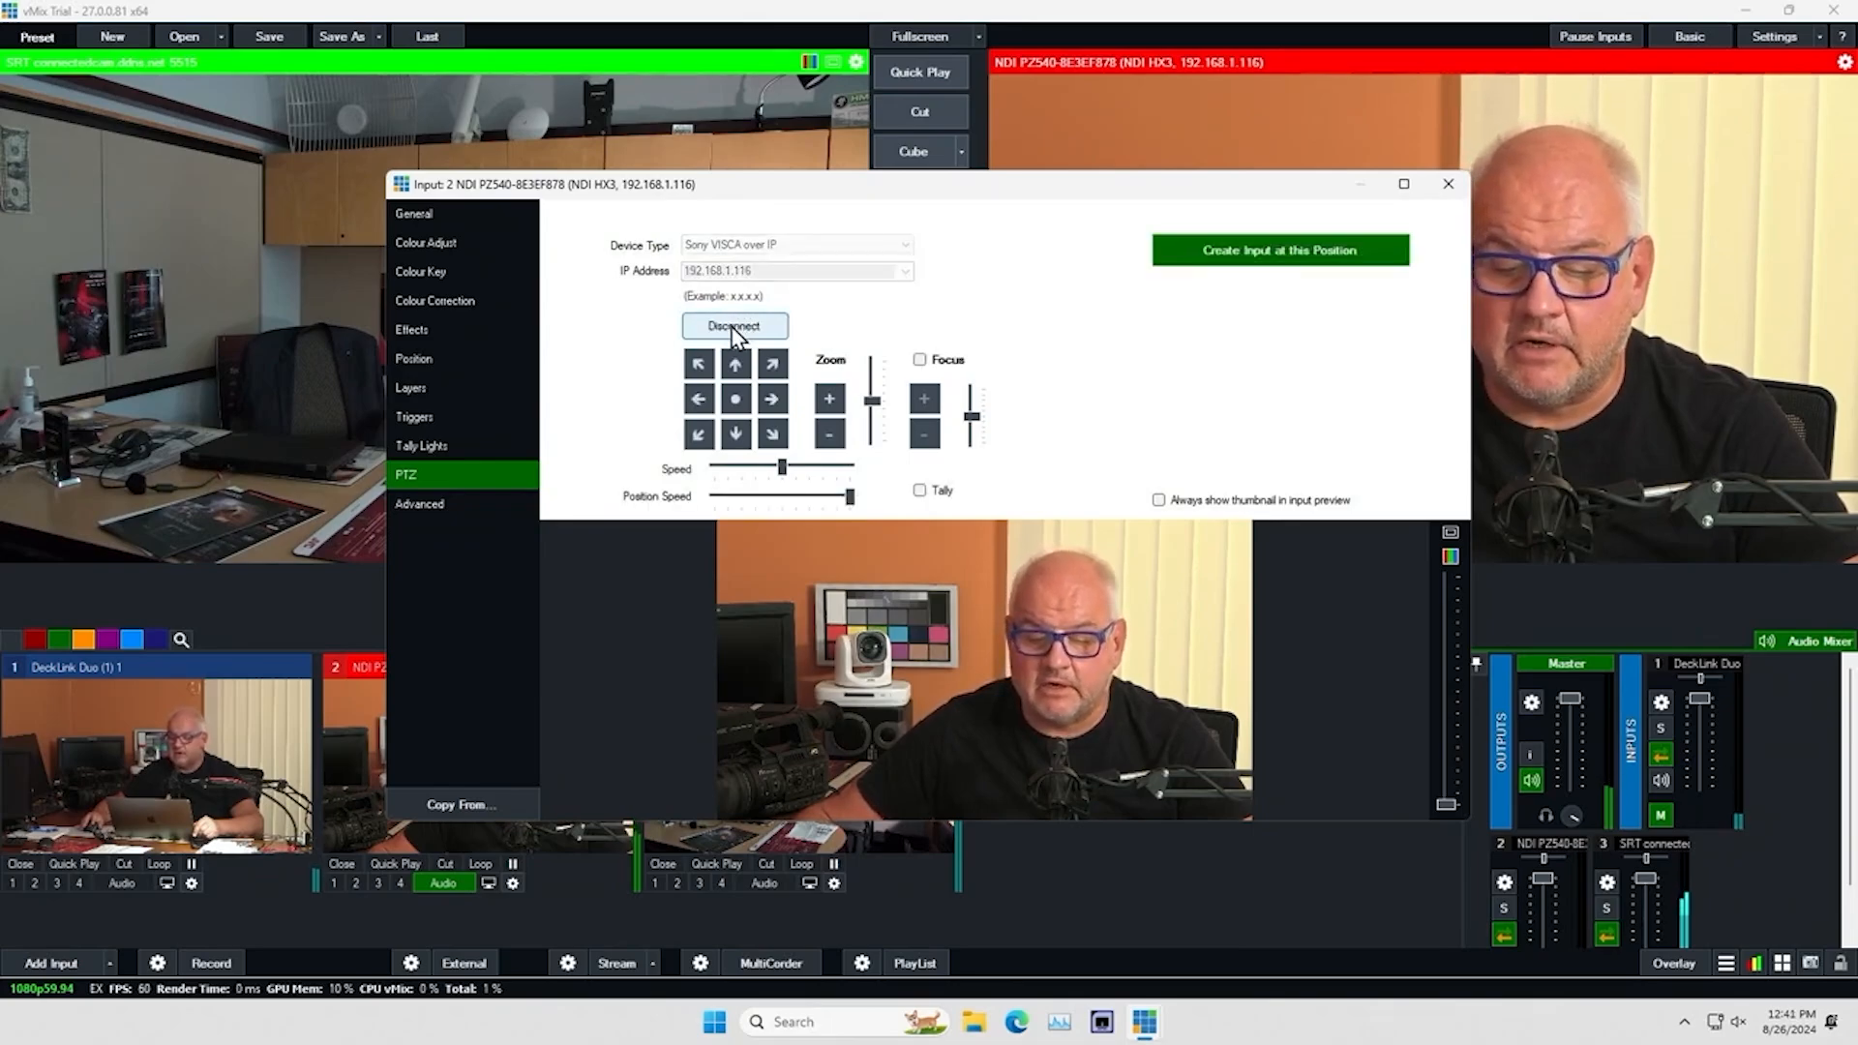
# Test the NDI camera's PTZ control by zooming out and back in twice, and close its input settings
pyautogui.click(829, 434)
pyautogui.click(829, 399)
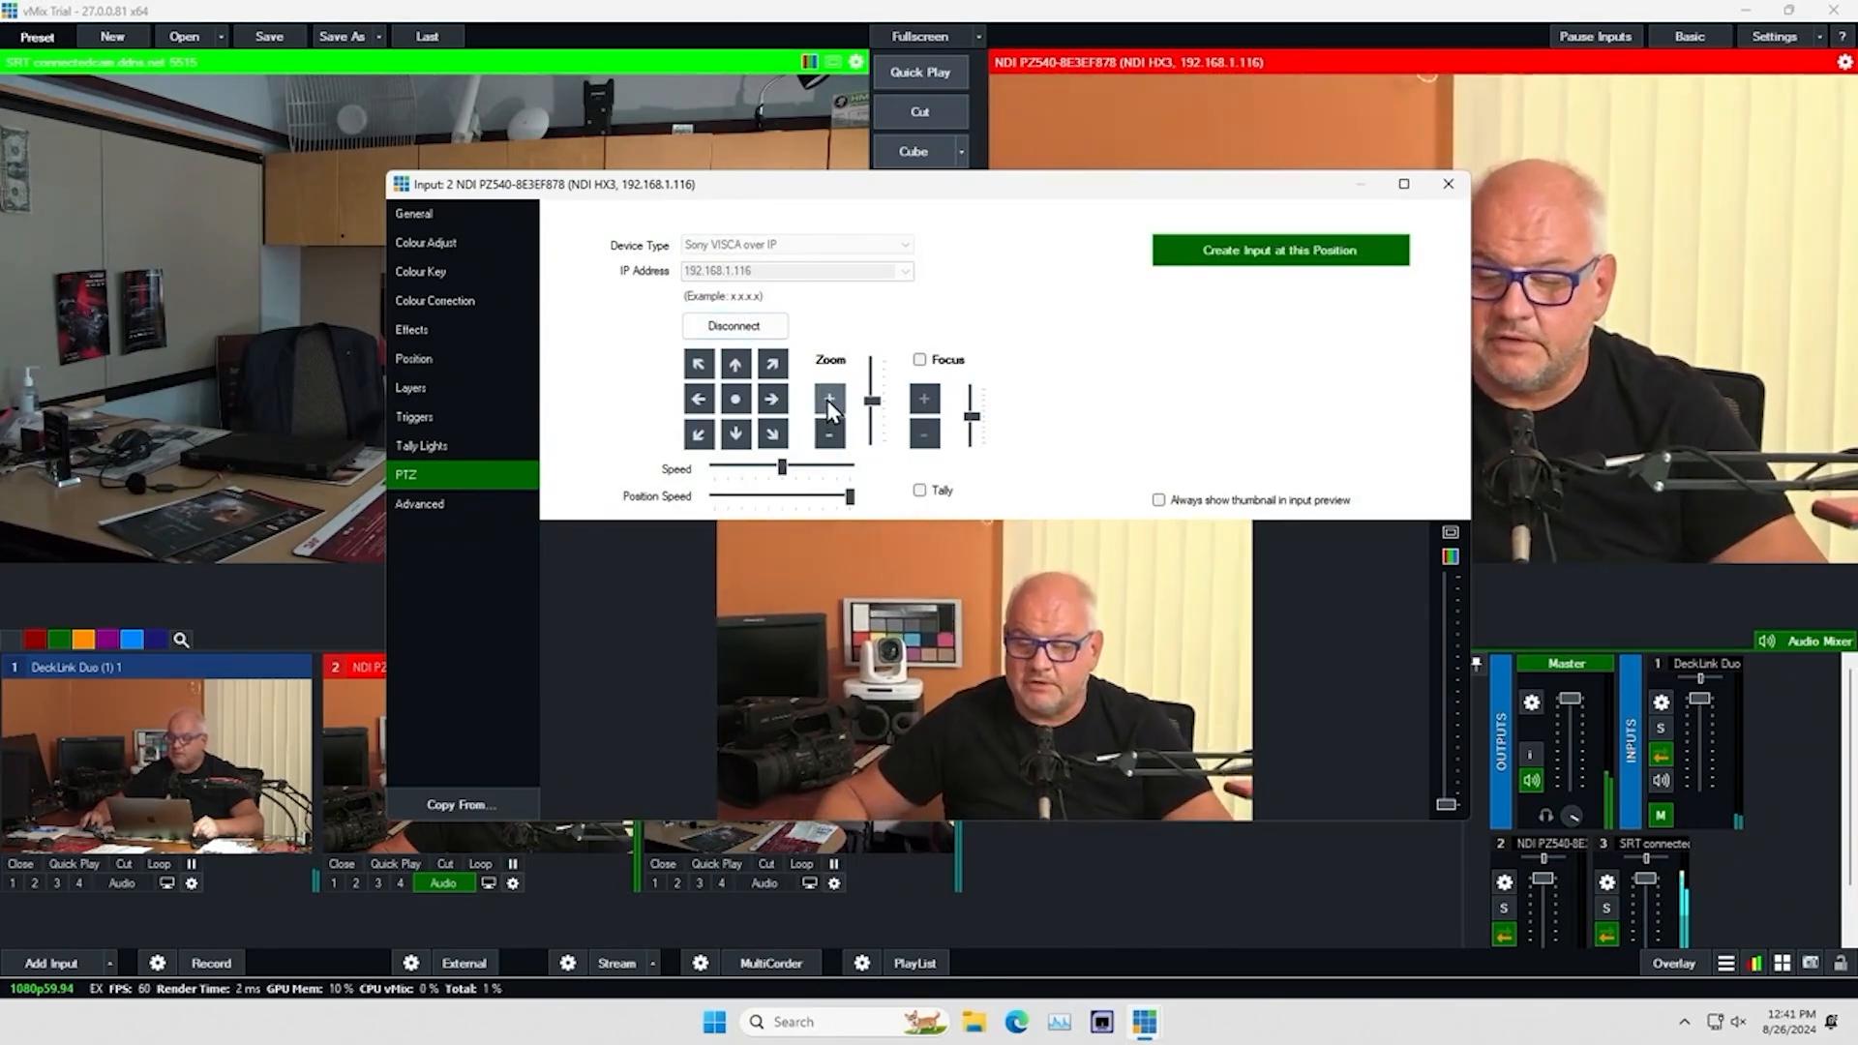
pyautogui.click(831, 435)
pyautogui.click(829, 403)
pyautogui.click(1447, 183)
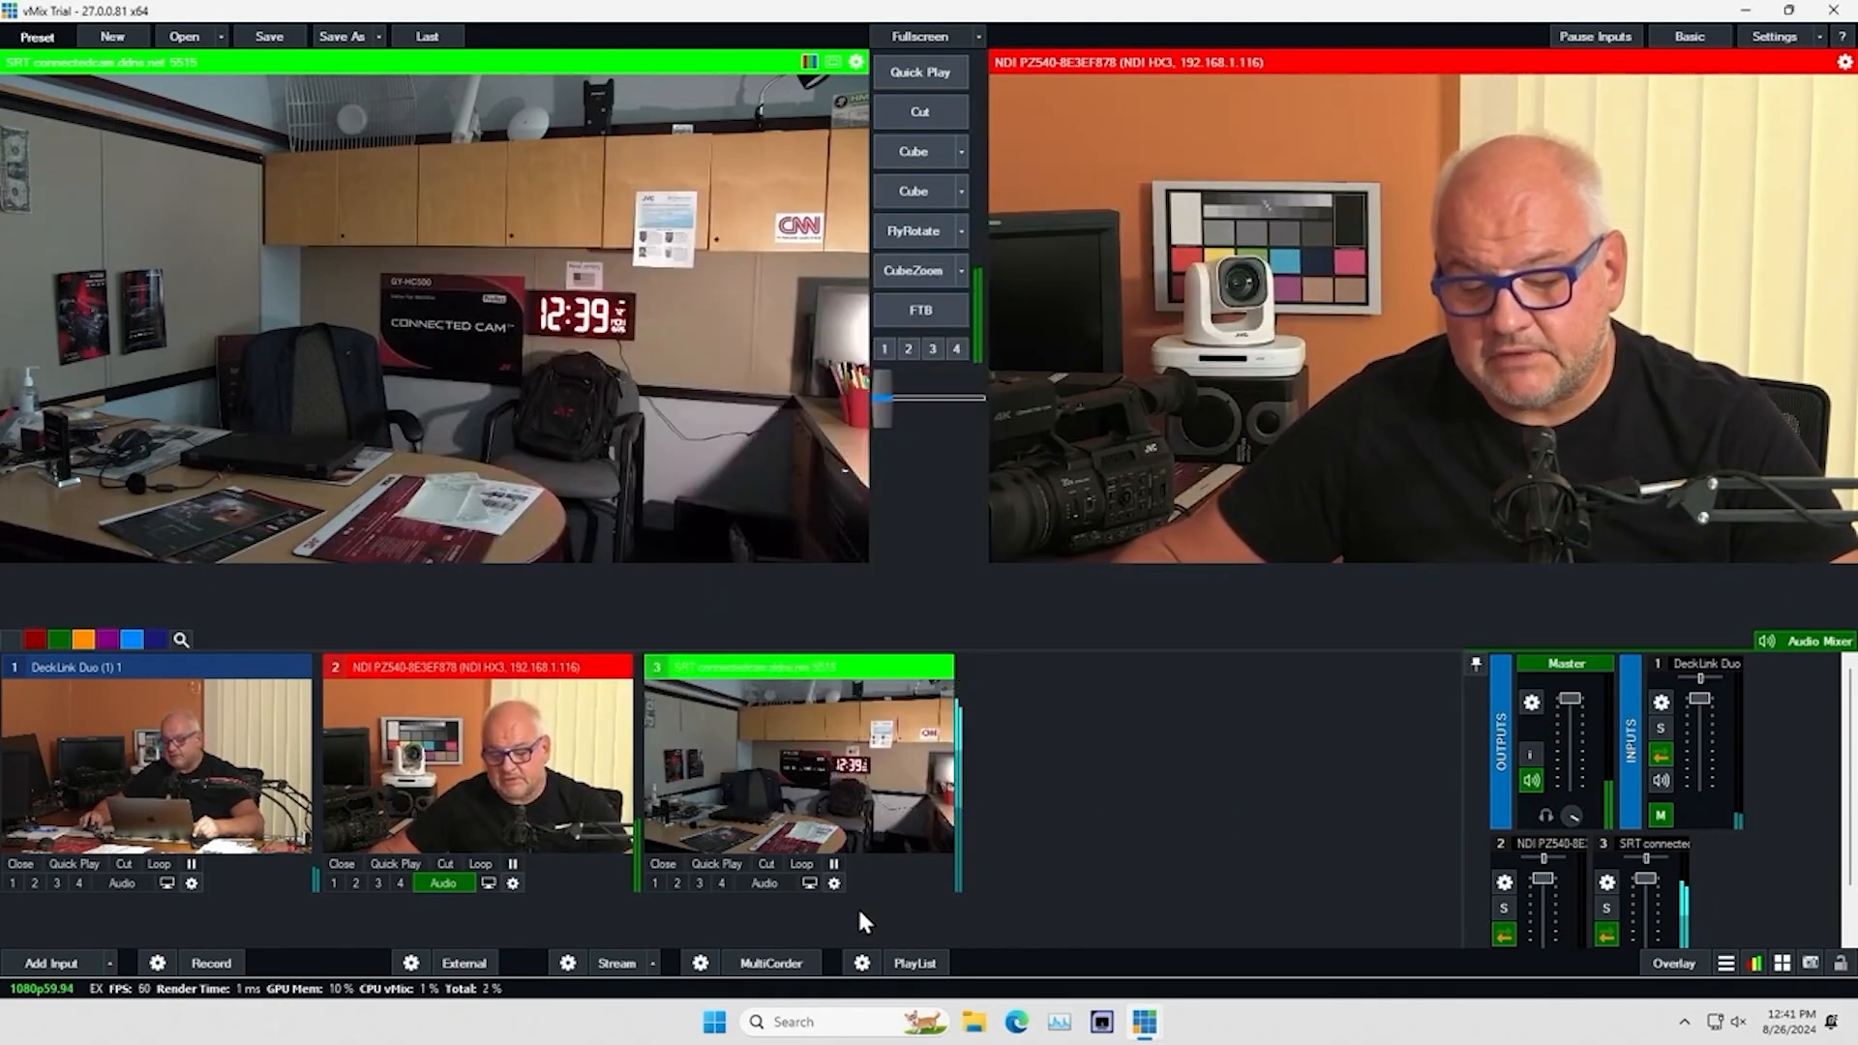
# Connect PTZ control for the SRT camera input using Sony VISCA over IP at 148.76.101.38
pyautogui.click(834, 882)
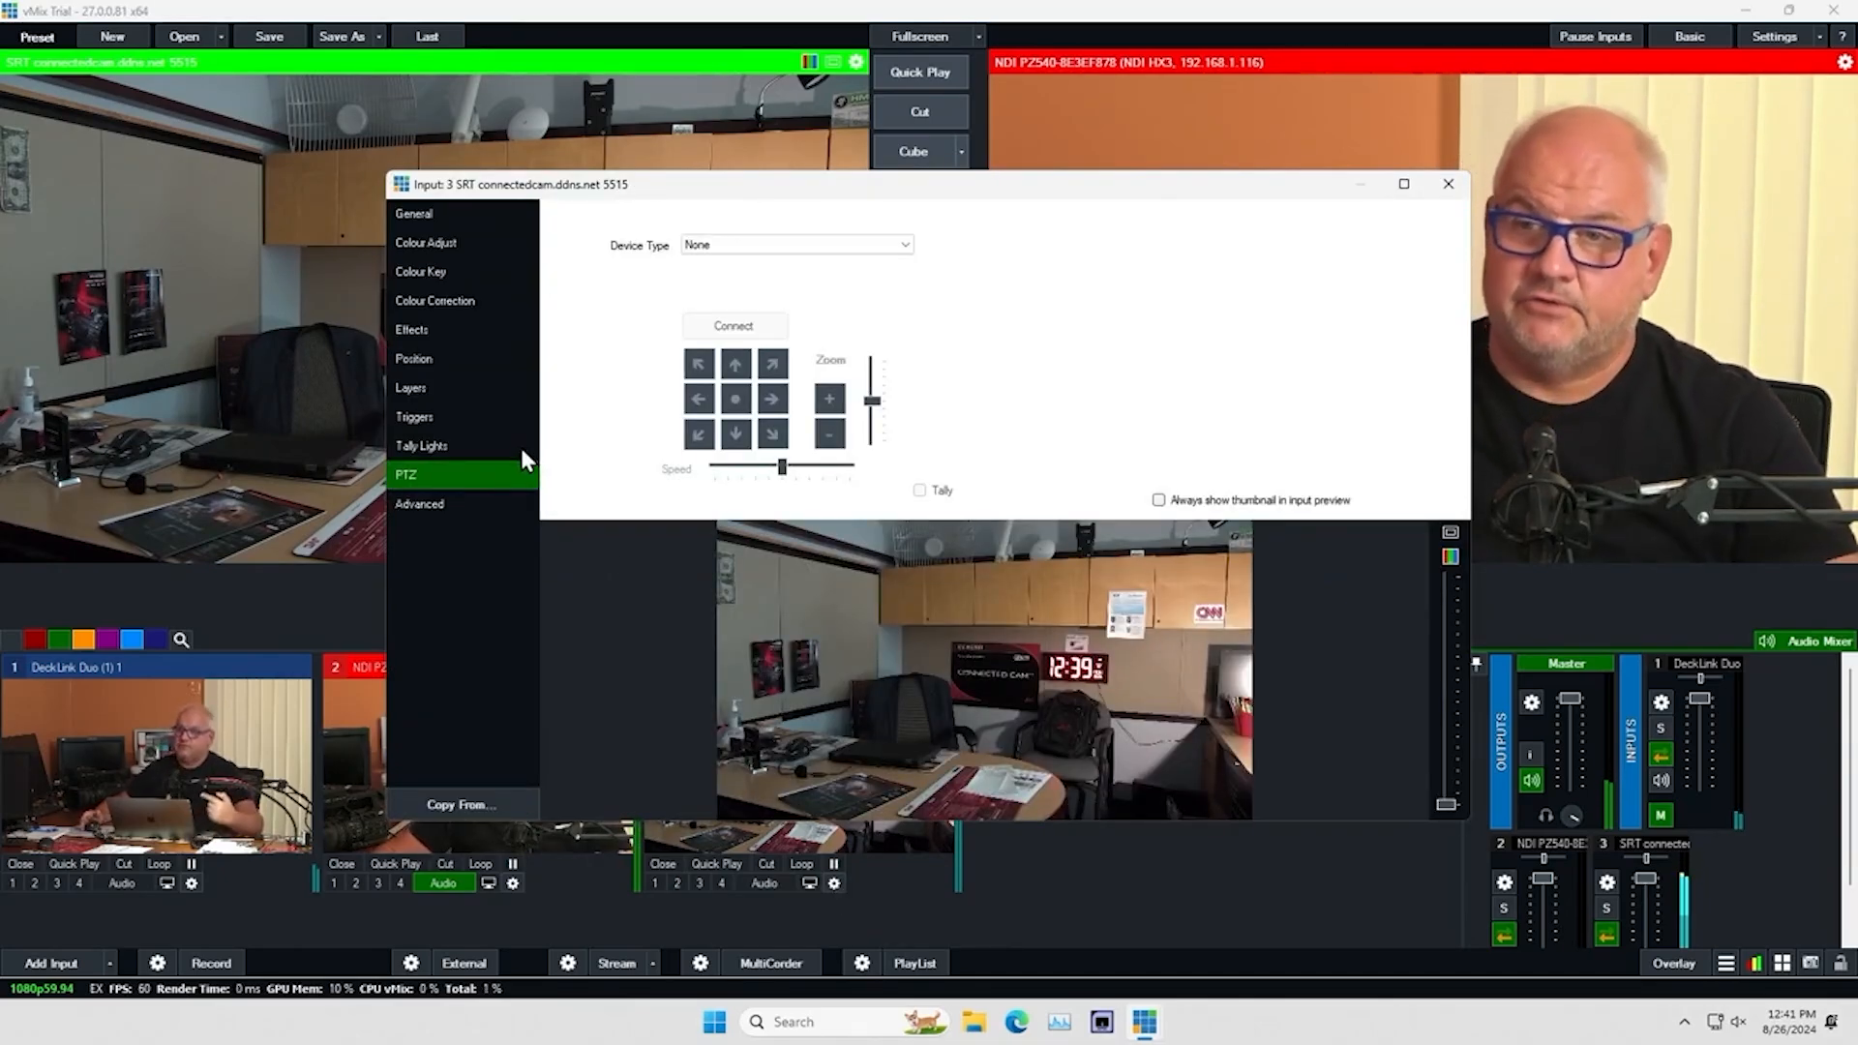
pyautogui.click(908, 247)
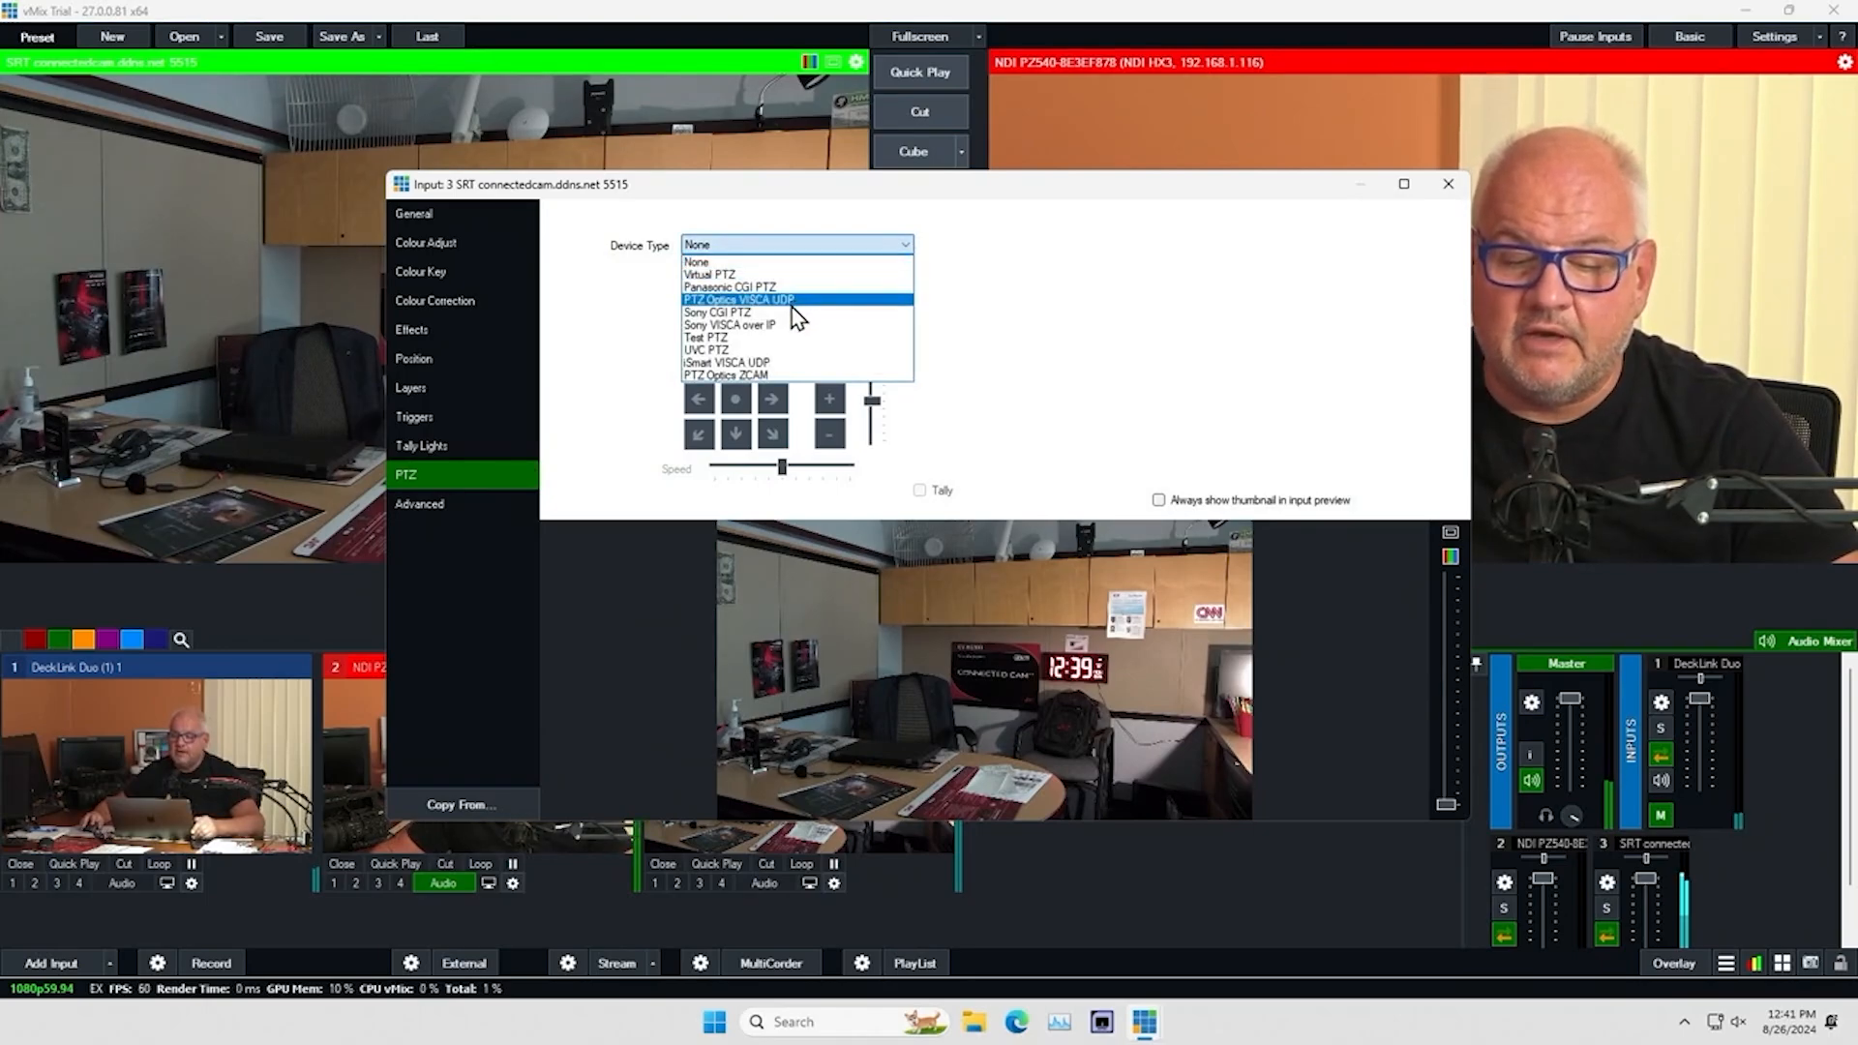
pyautogui.click(765, 325)
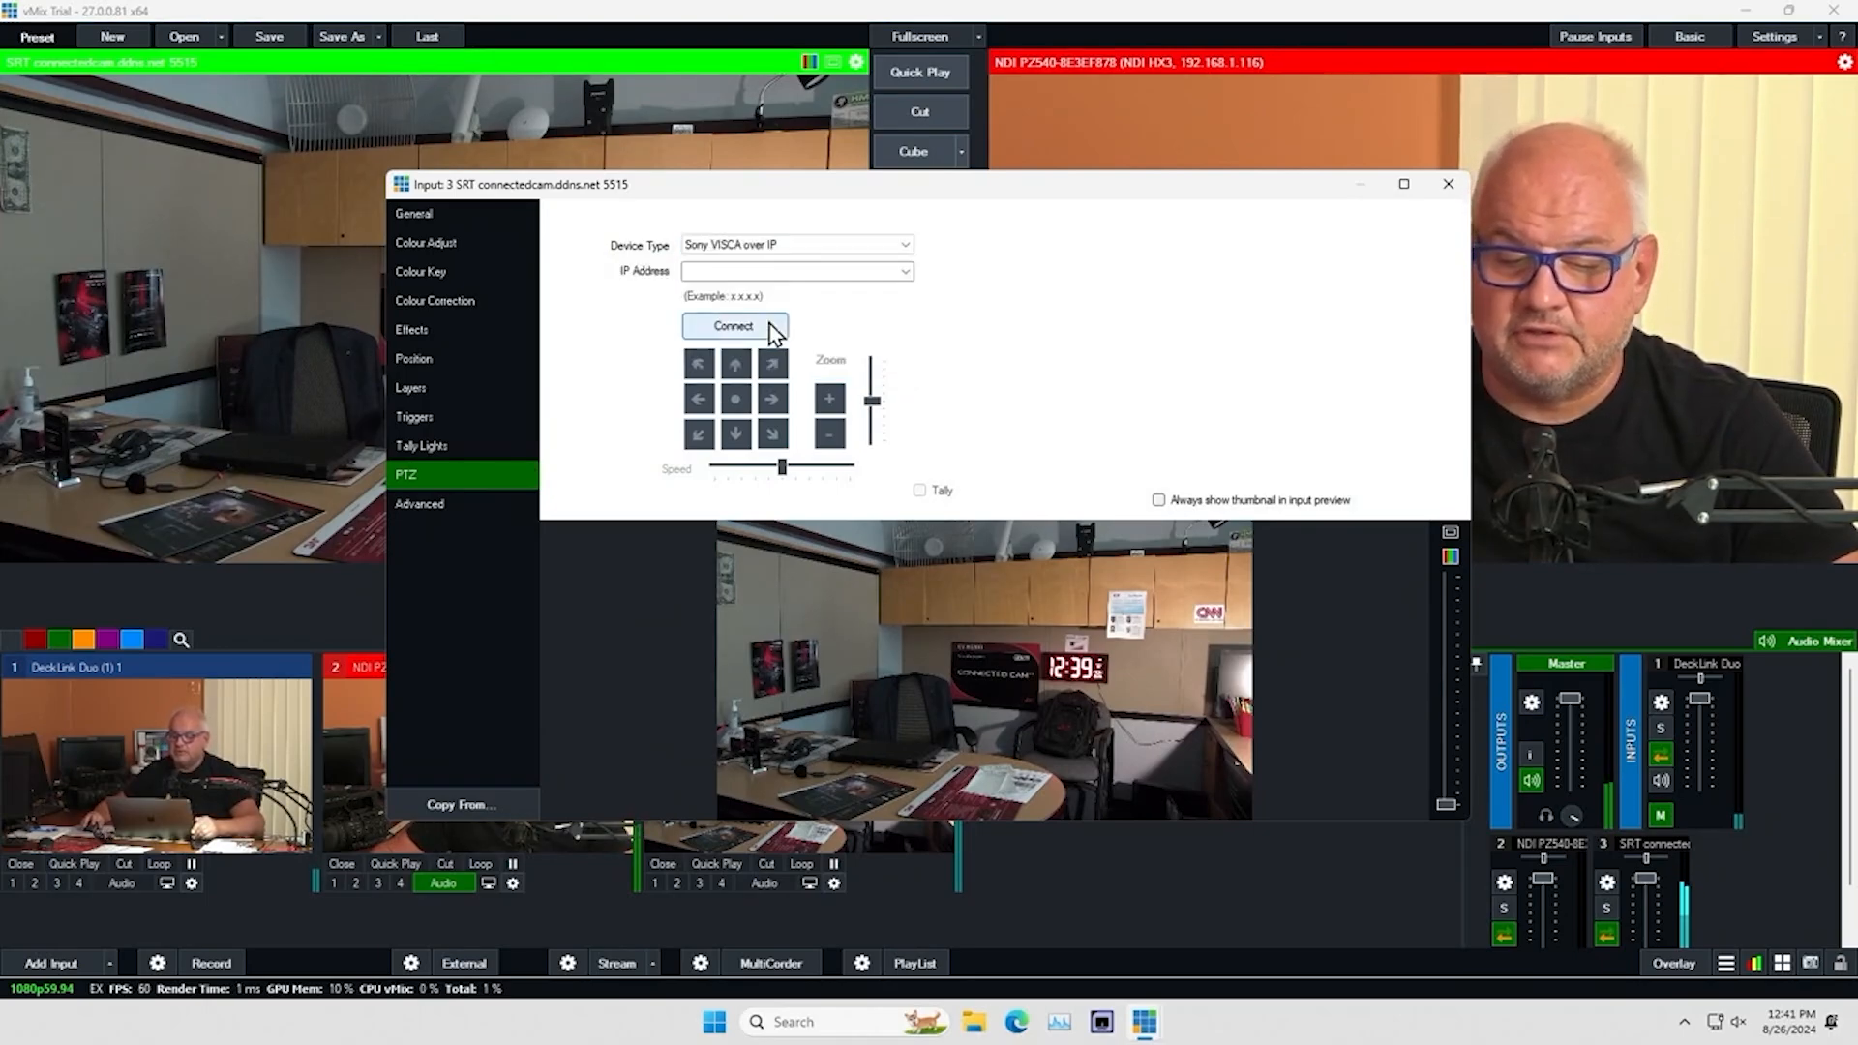
pyautogui.click(907, 272)
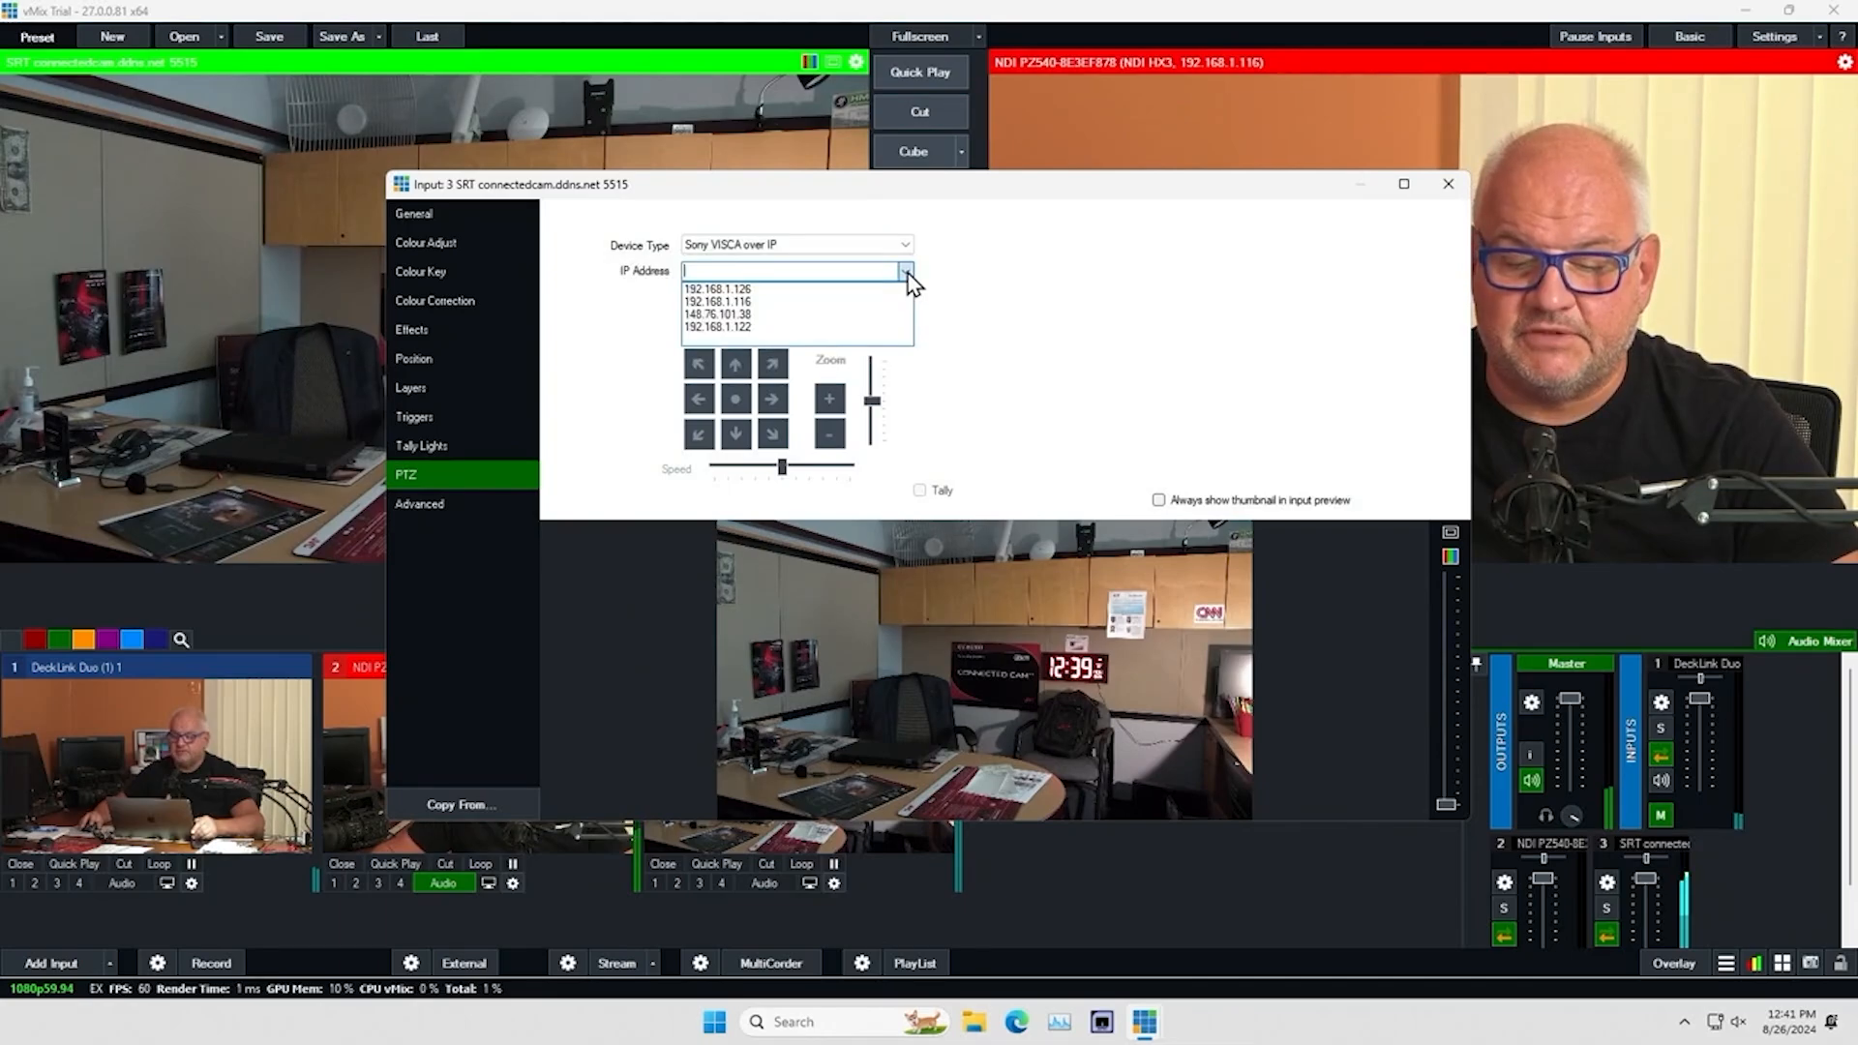
pyautogui.click(858, 315)
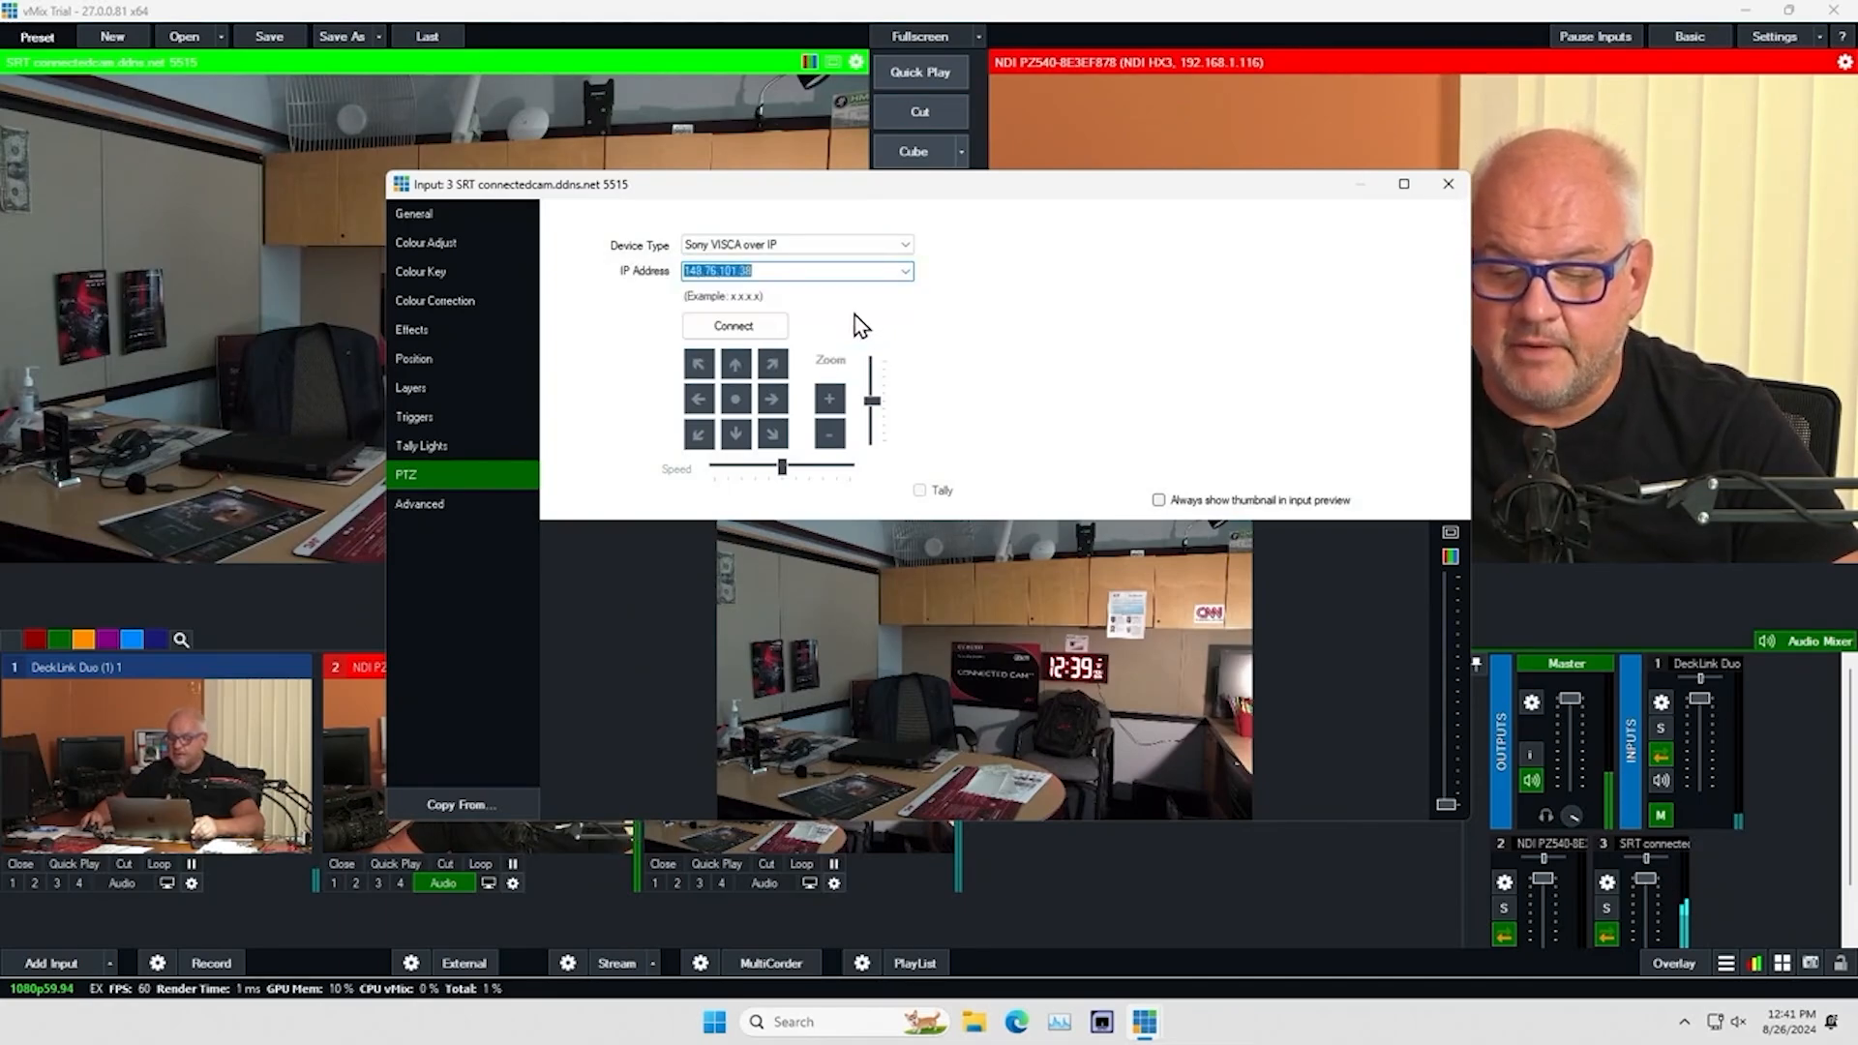
pyautogui.click(747, 329)
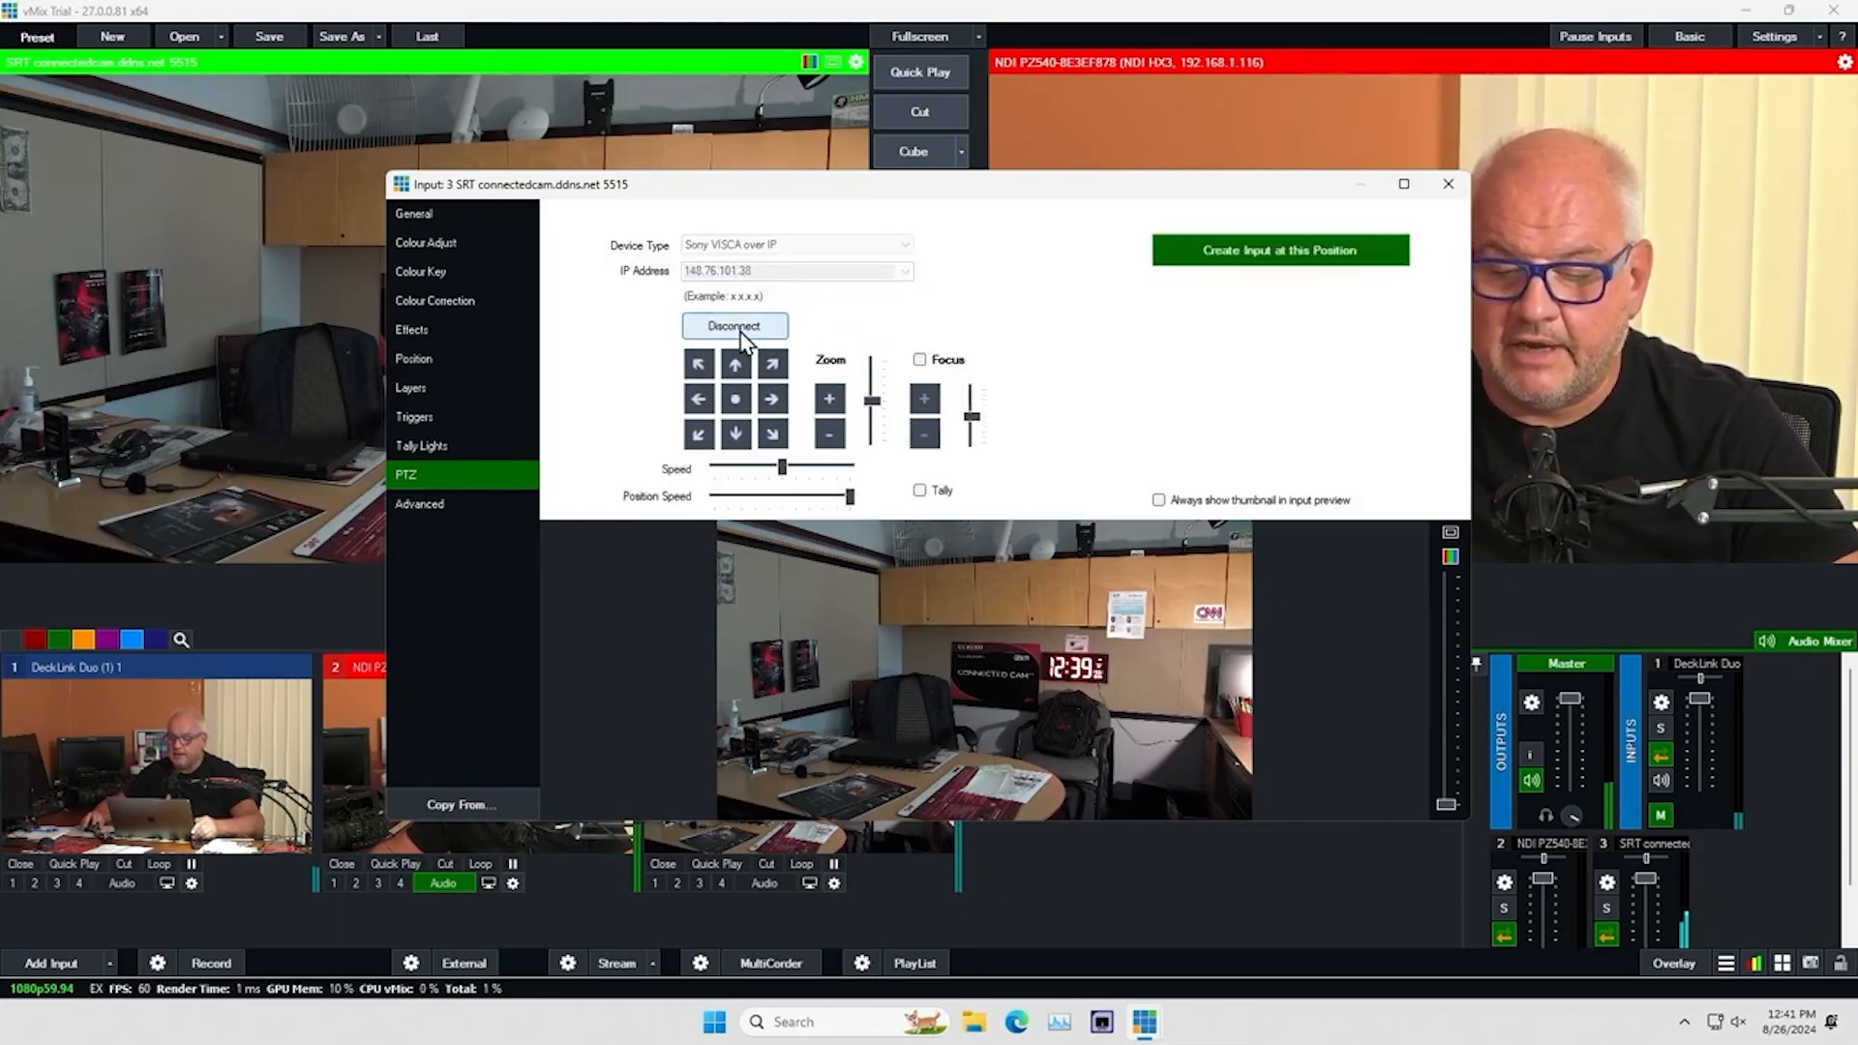
# Zoom the SRT camera in and pan it right to frame the mannequin head by the window, and close its input settings
pyautogui.click(832, 404)
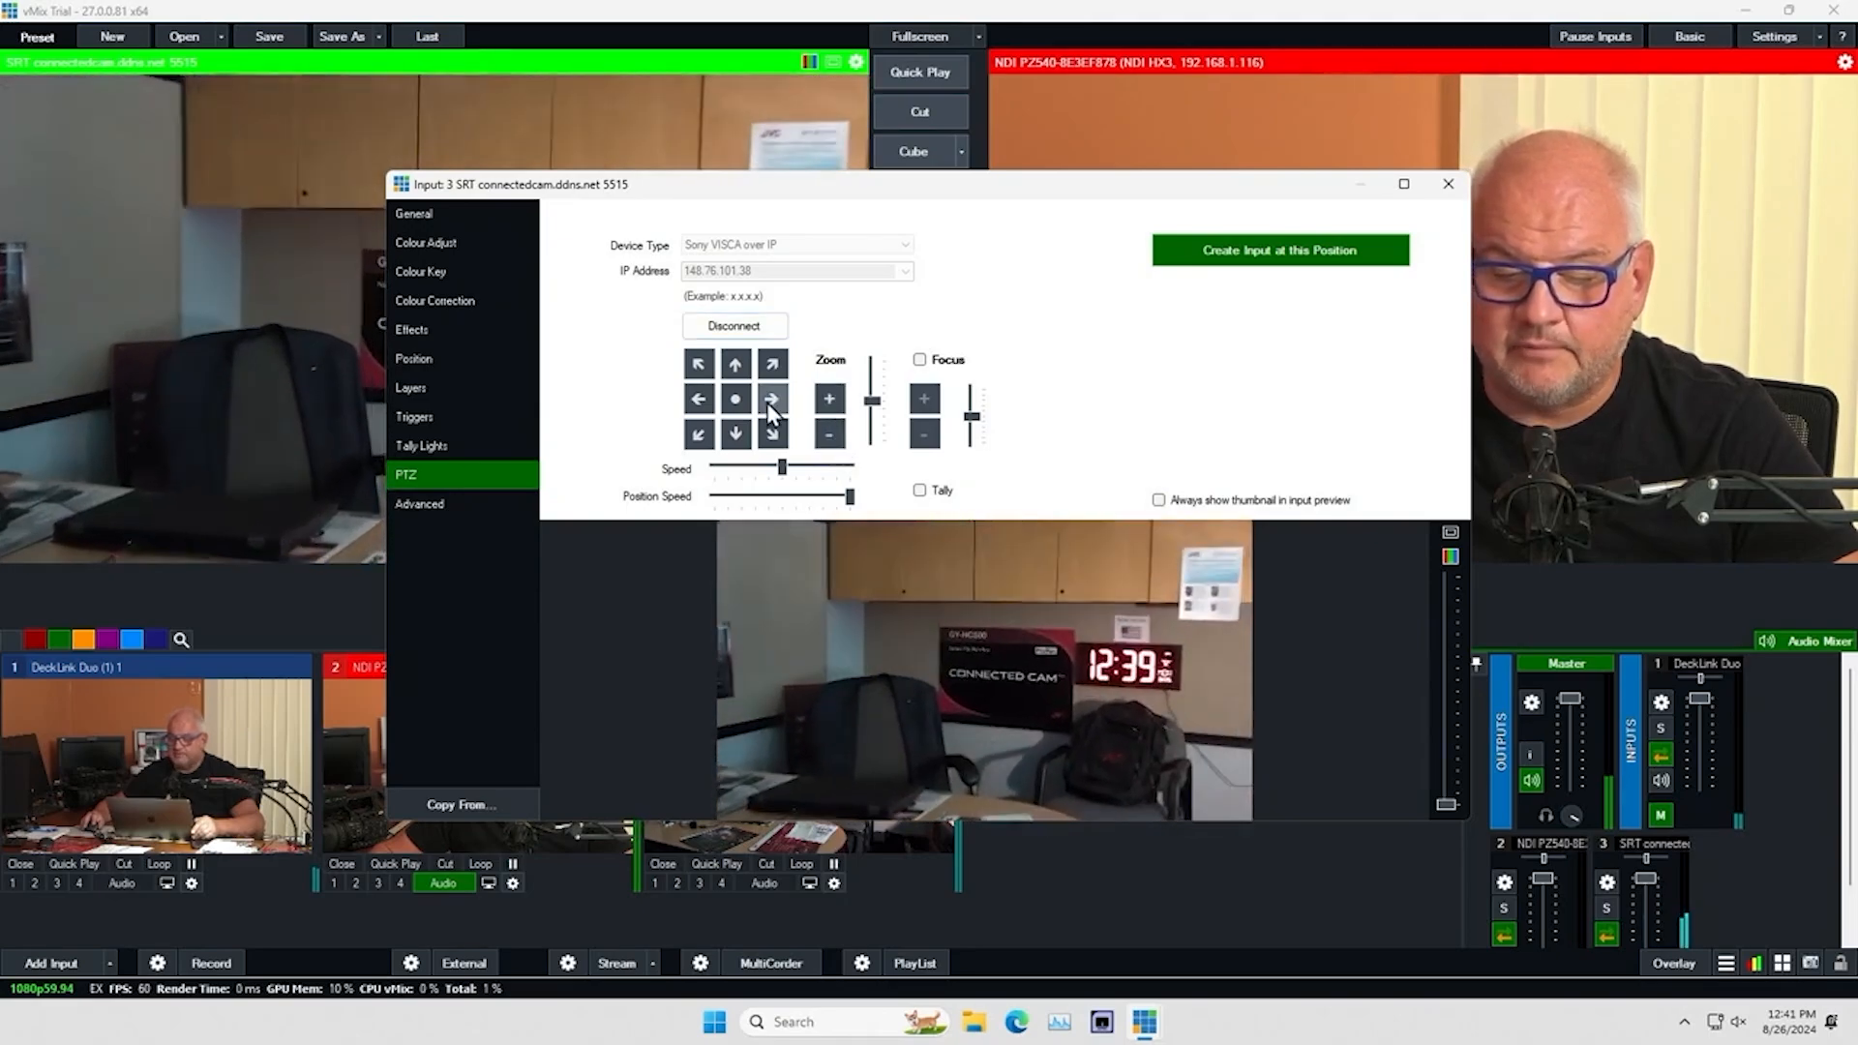
pyautogui.click(765, 403)
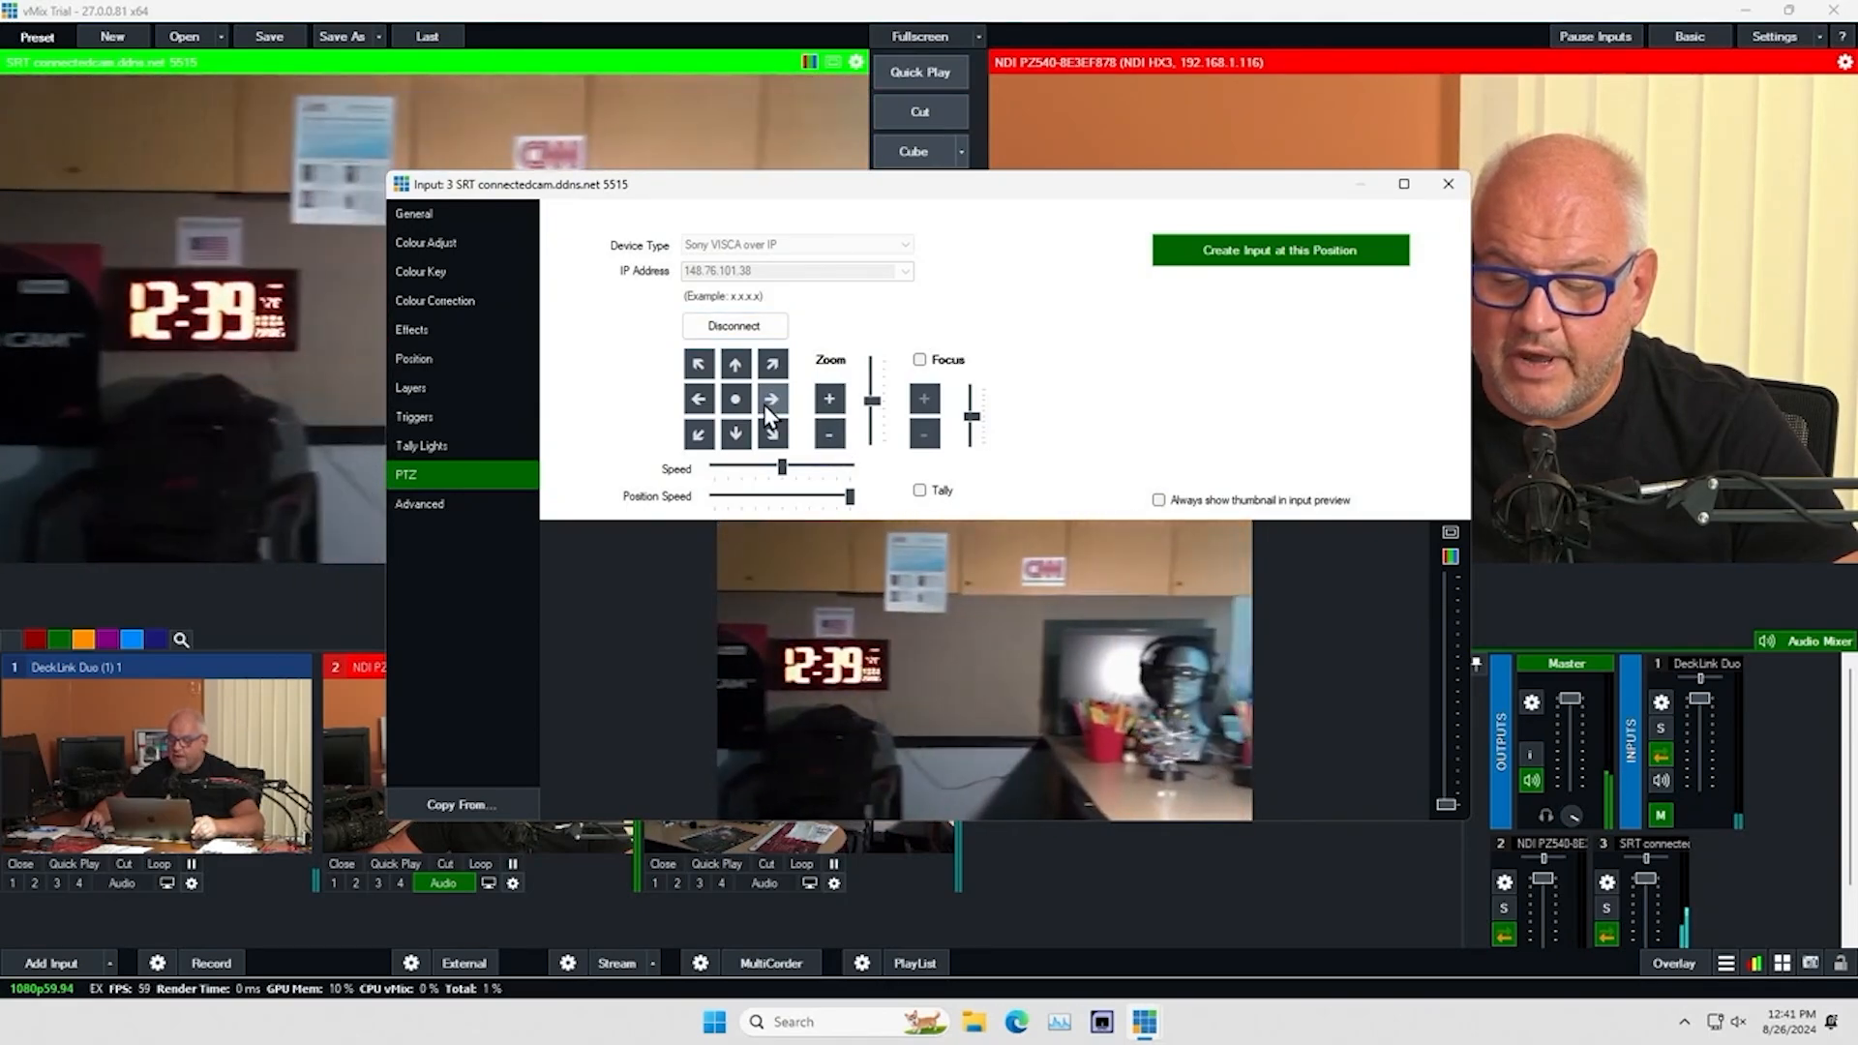
pyautogui.click(765, 404)
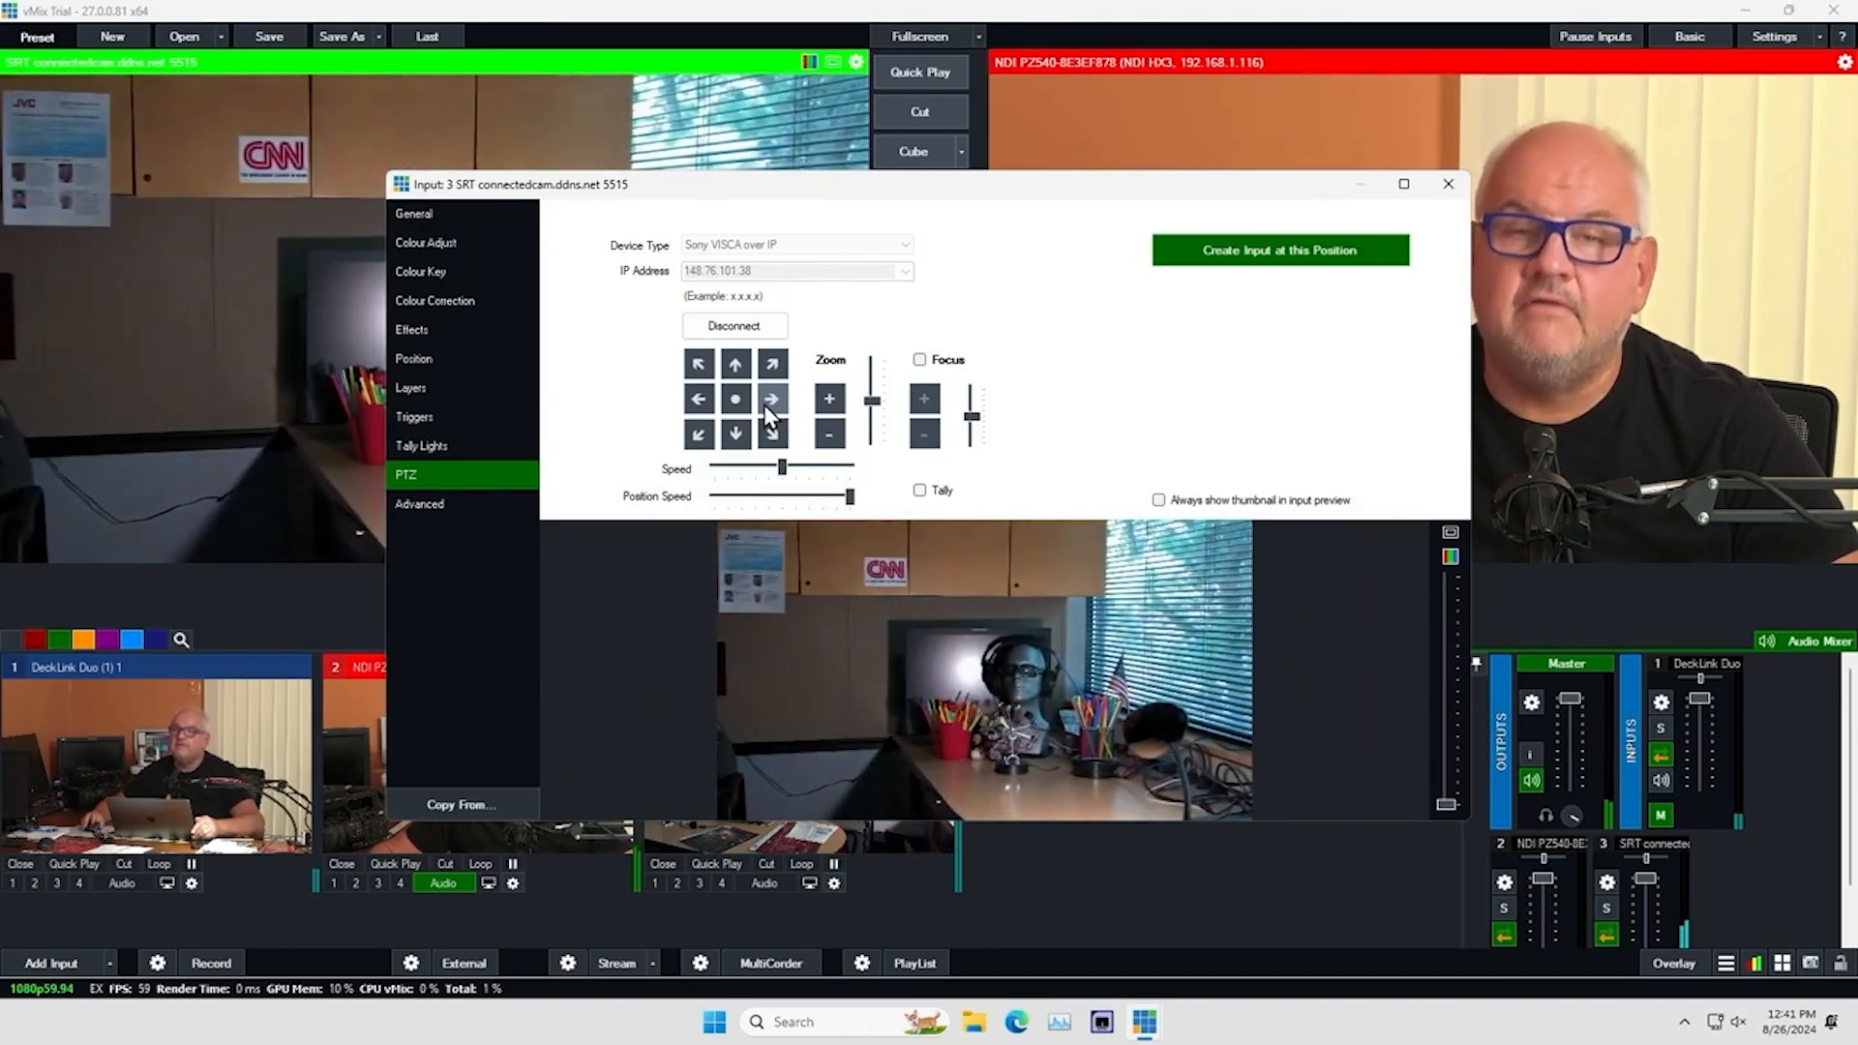
pyautogui.click(1448, 183)
# Send the DeckLink Duo input to preview and connect its PTZ control using Sony VISCA over IP at 192.168.1.122
pyautogui.click(145, 757)
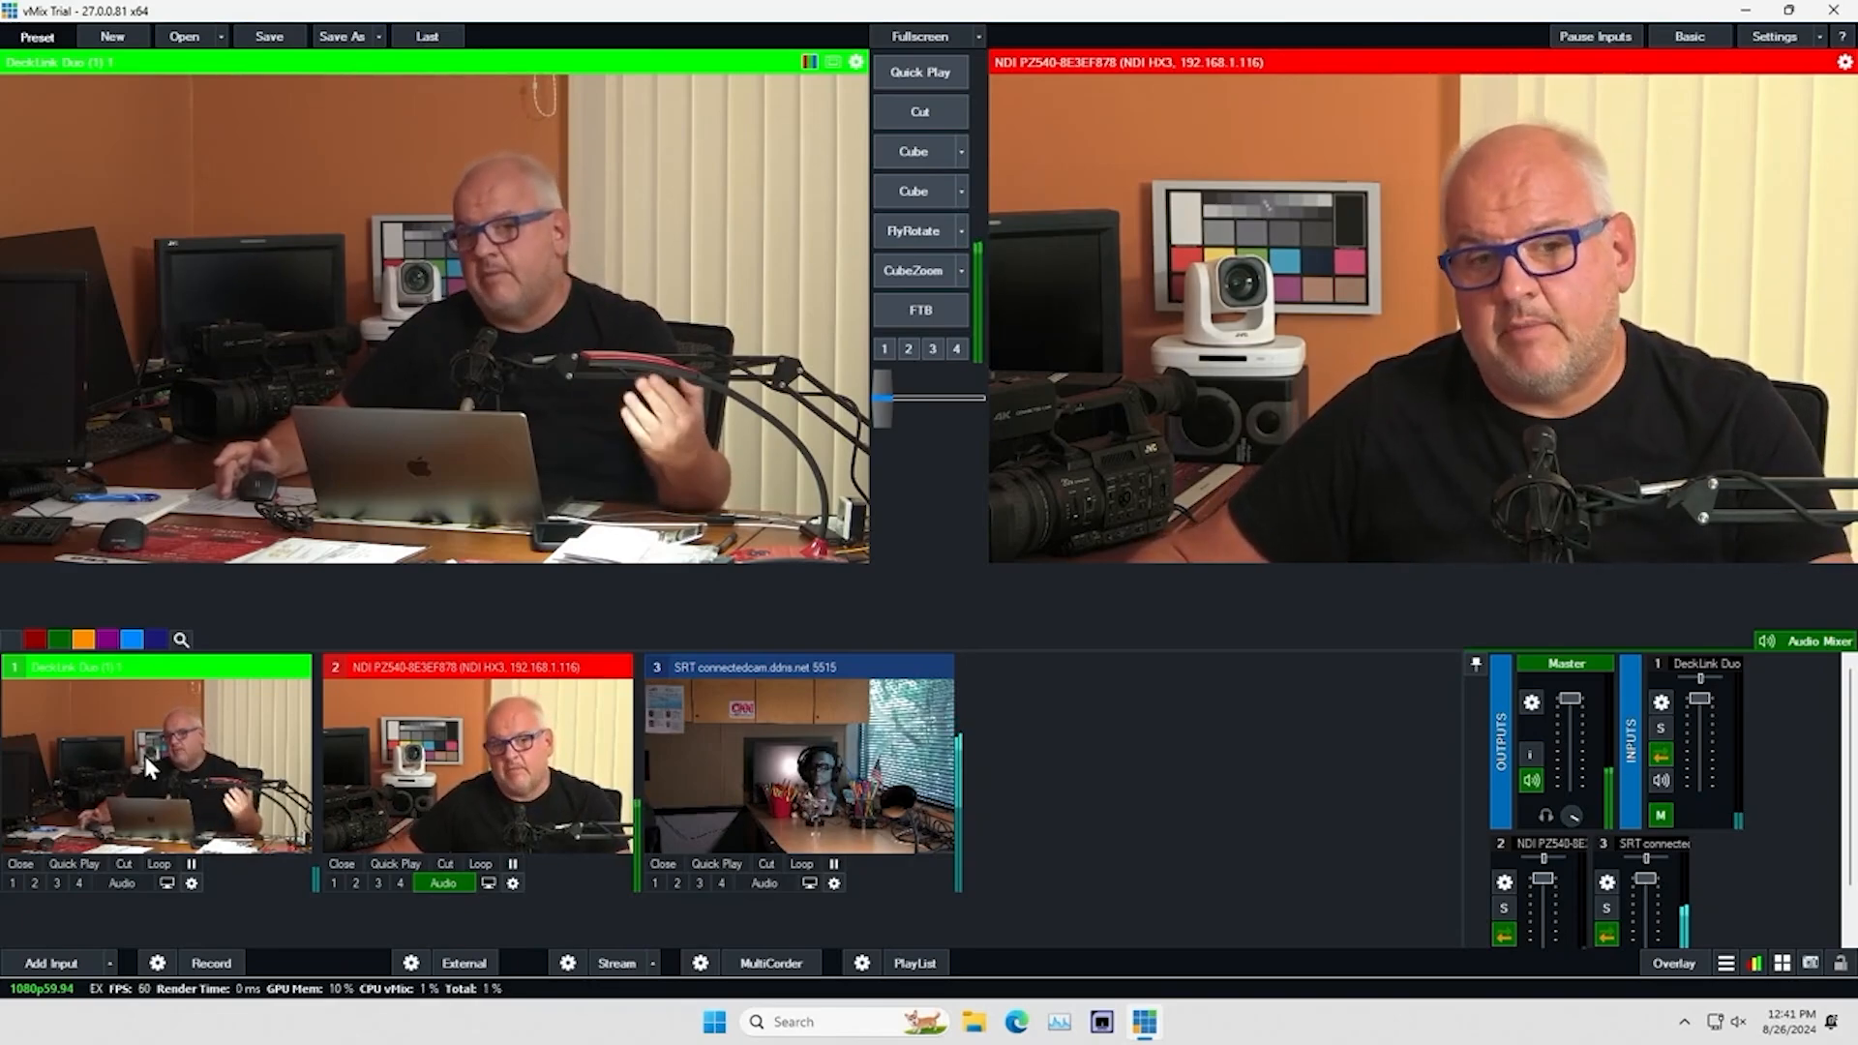
pyautogui.click(191, 882)
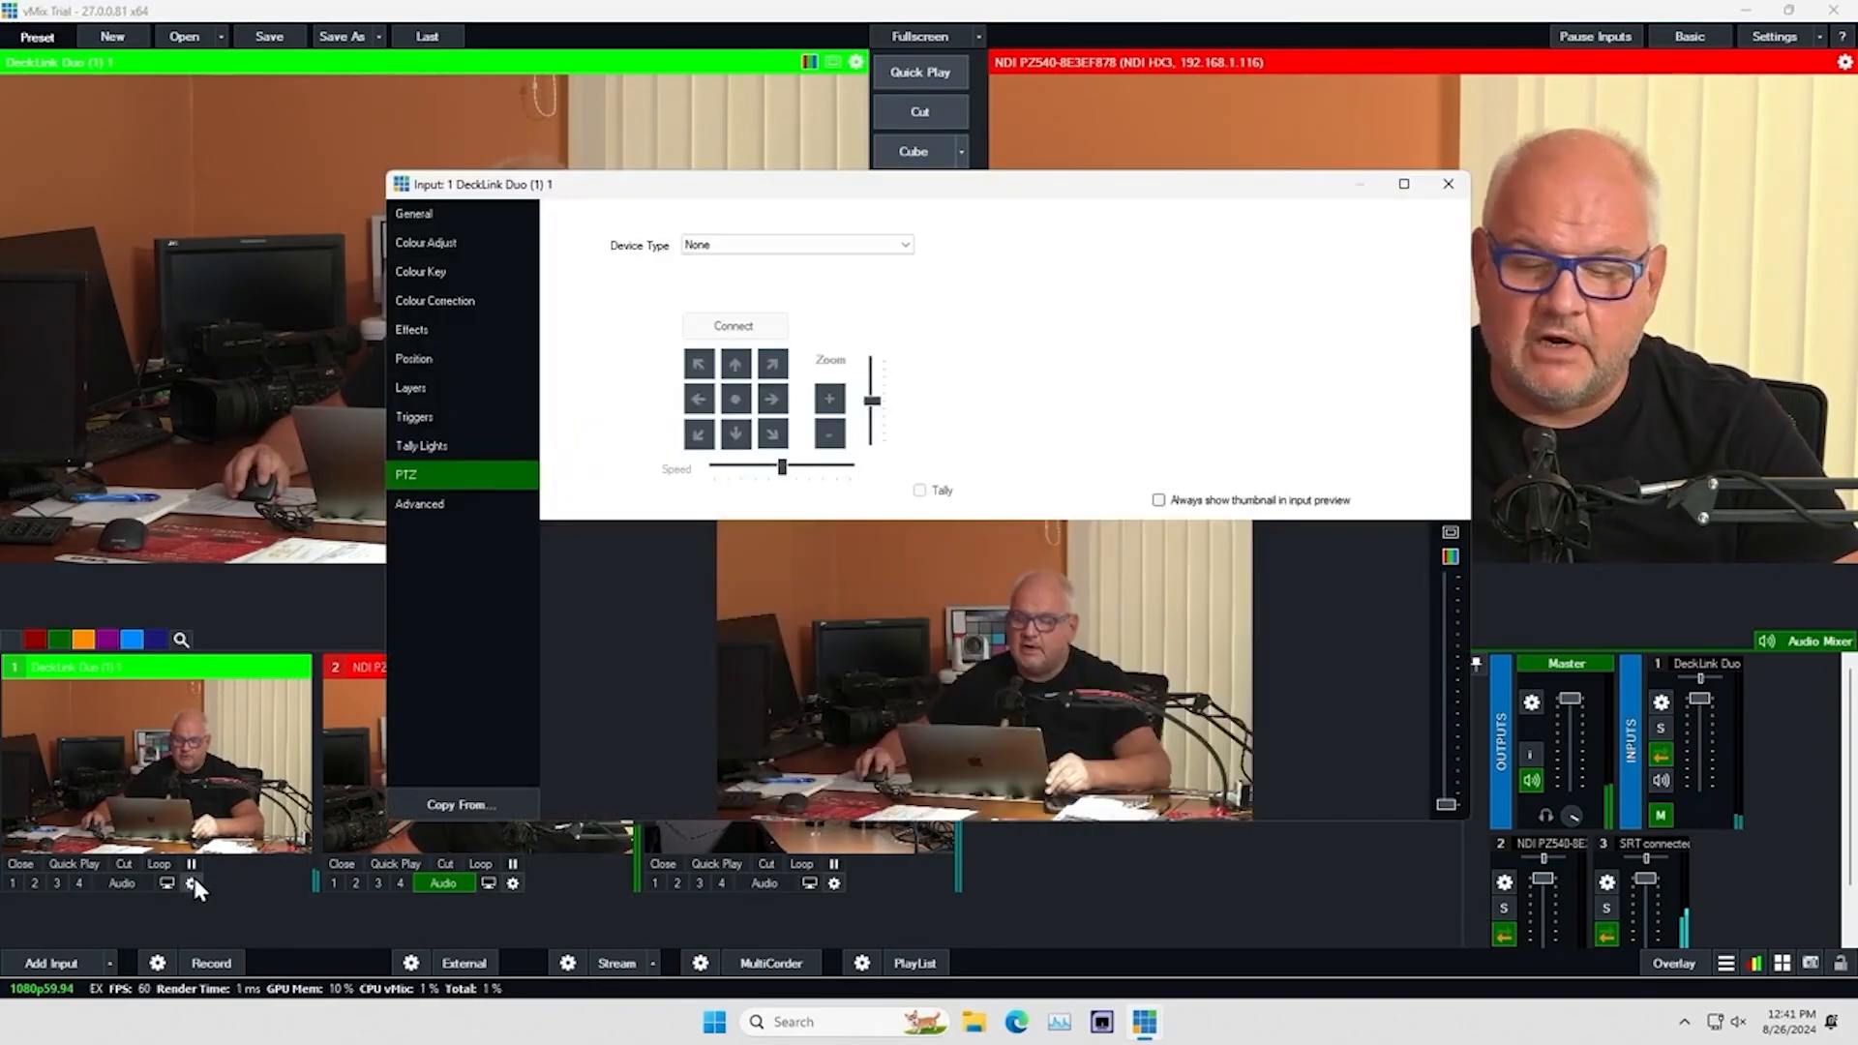
pyautogui.click(905, 247)
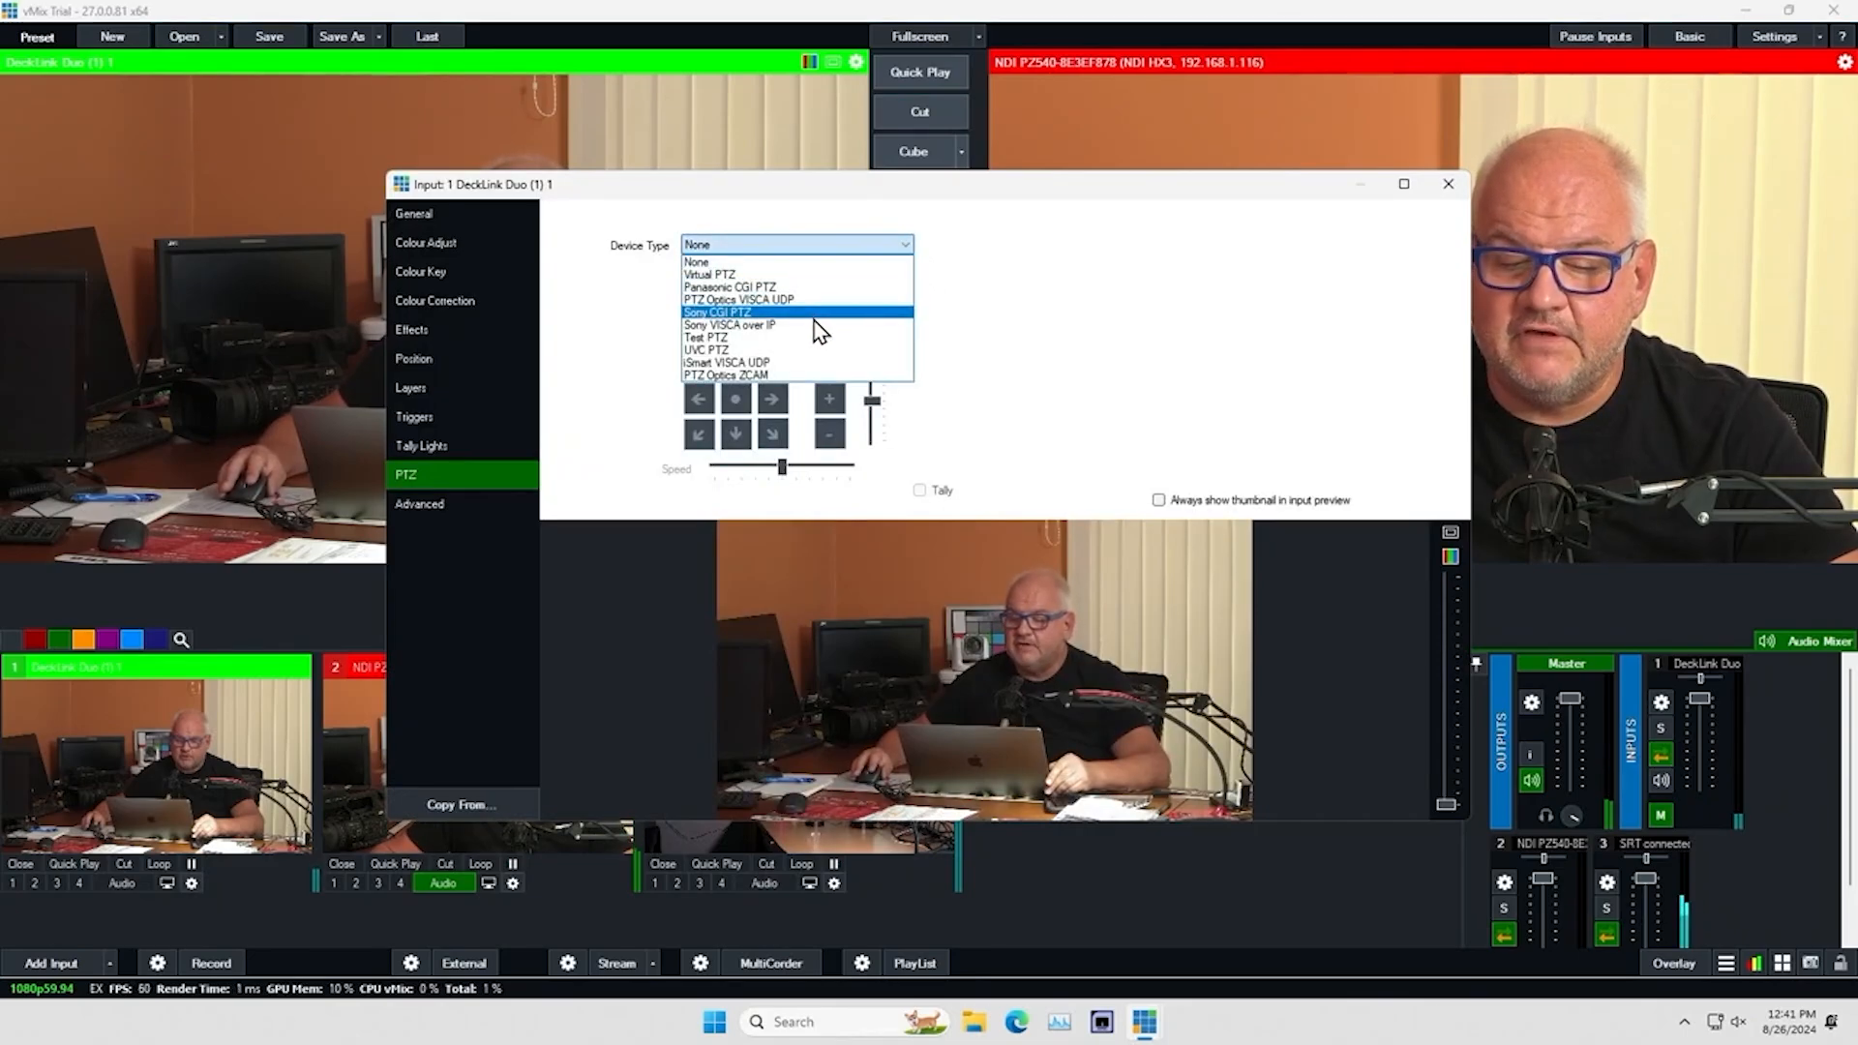
pyautogui.click(815, 332)
pyautogui.click(906, 272)
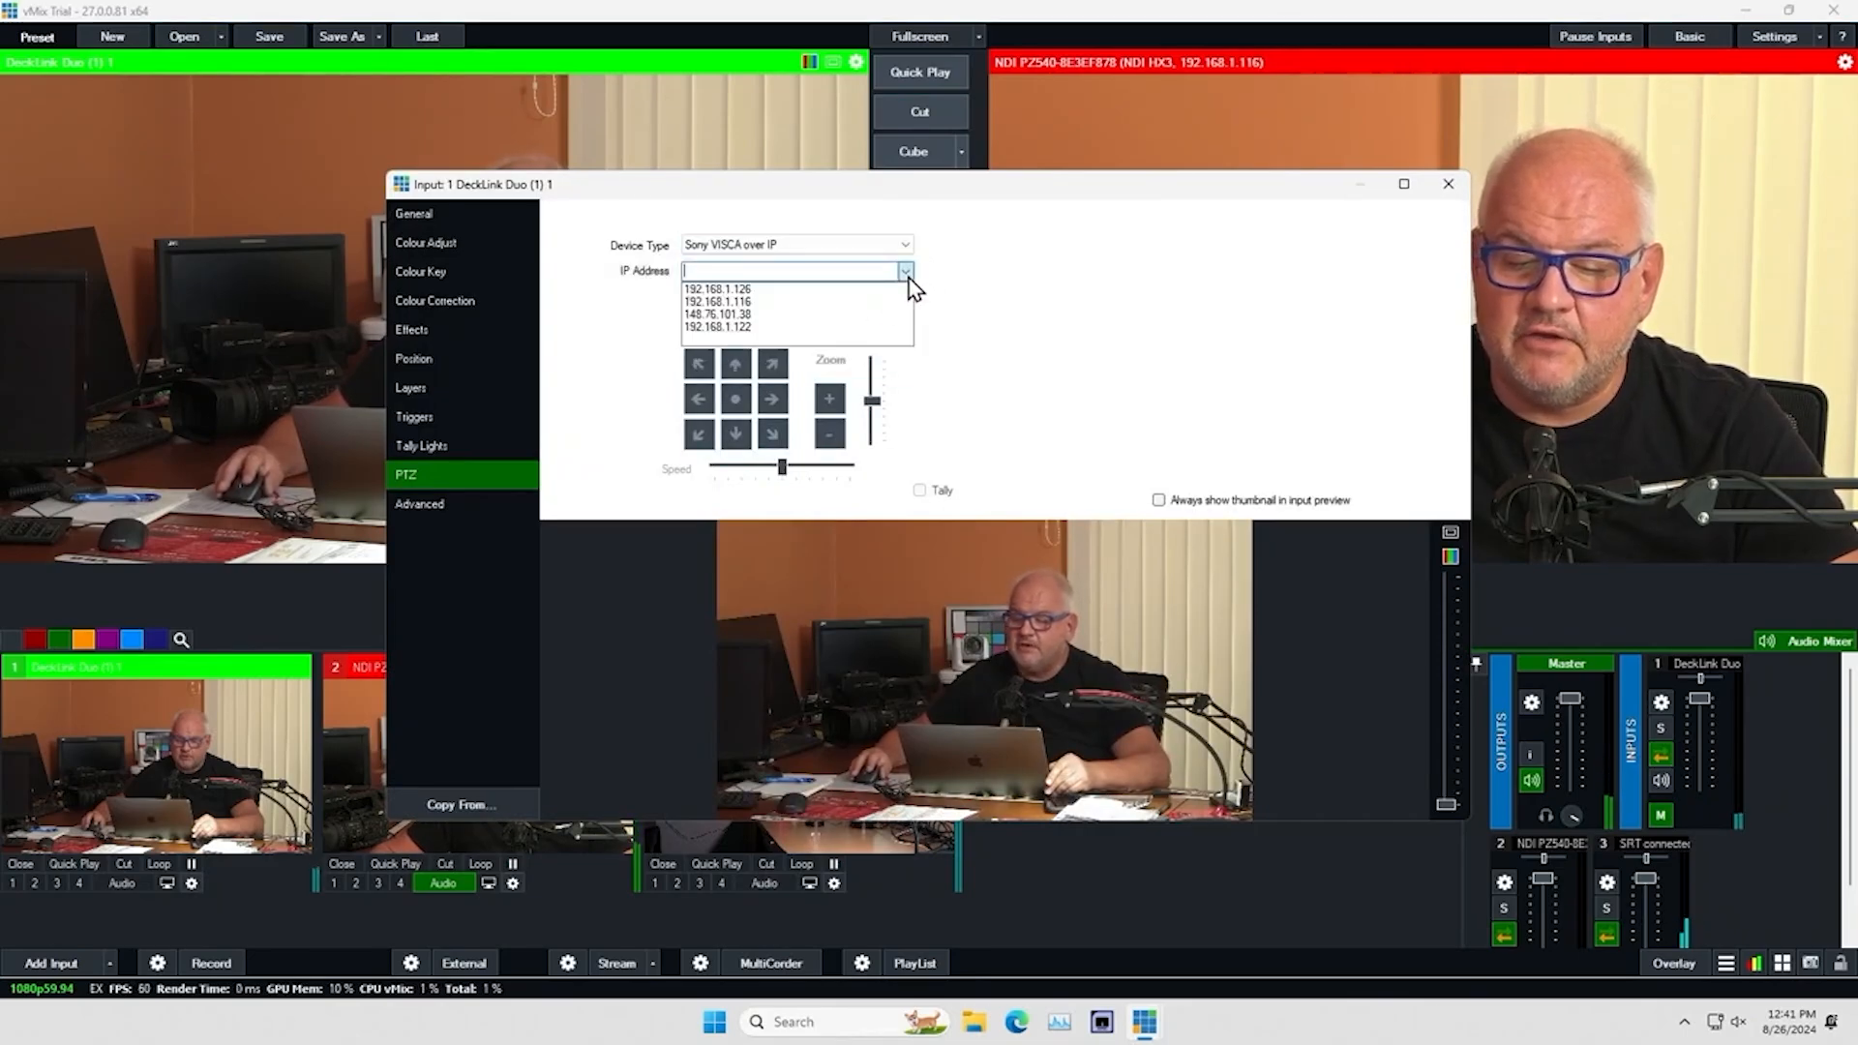
pyautogui.click(849, 327)
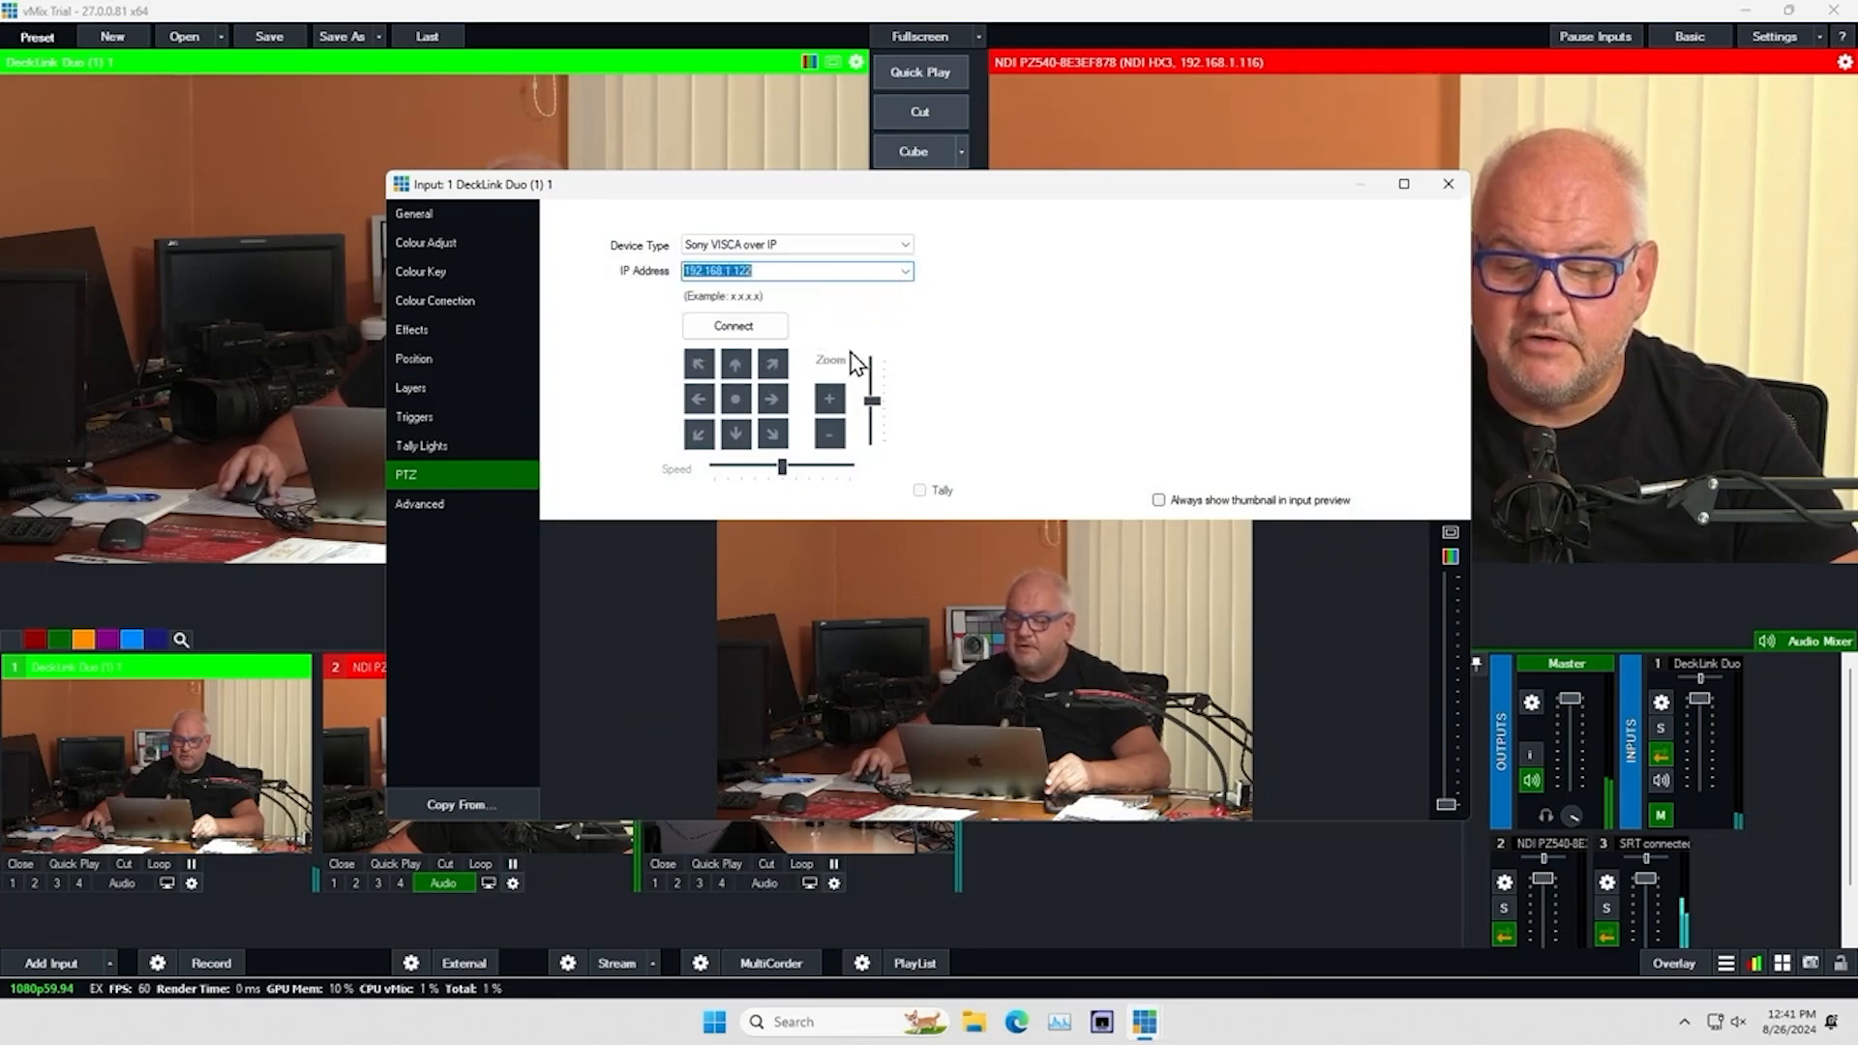
pyautogui.click(769, 336)
# Test the DeckLink camera's PTZ control by zooming in and back out, and close its input settings
pyautogui.click(821, 398)
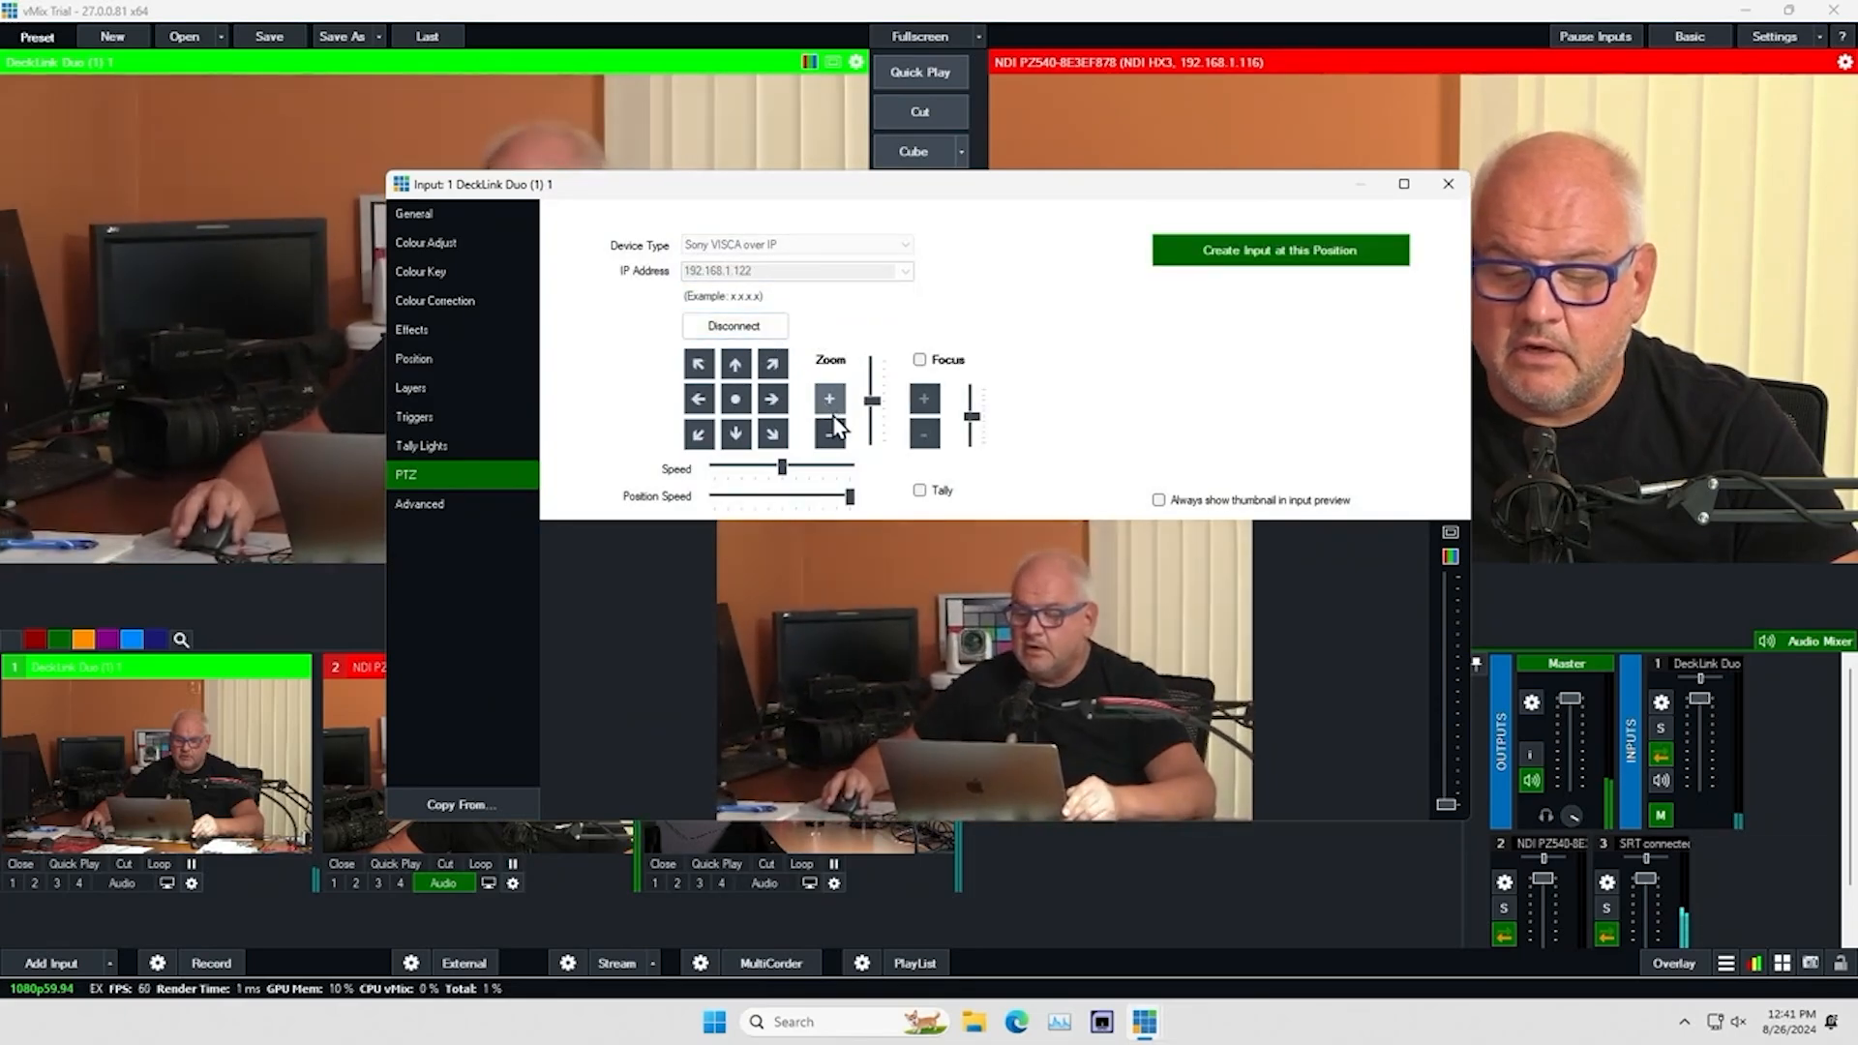
pyautogui.click(834, 426)
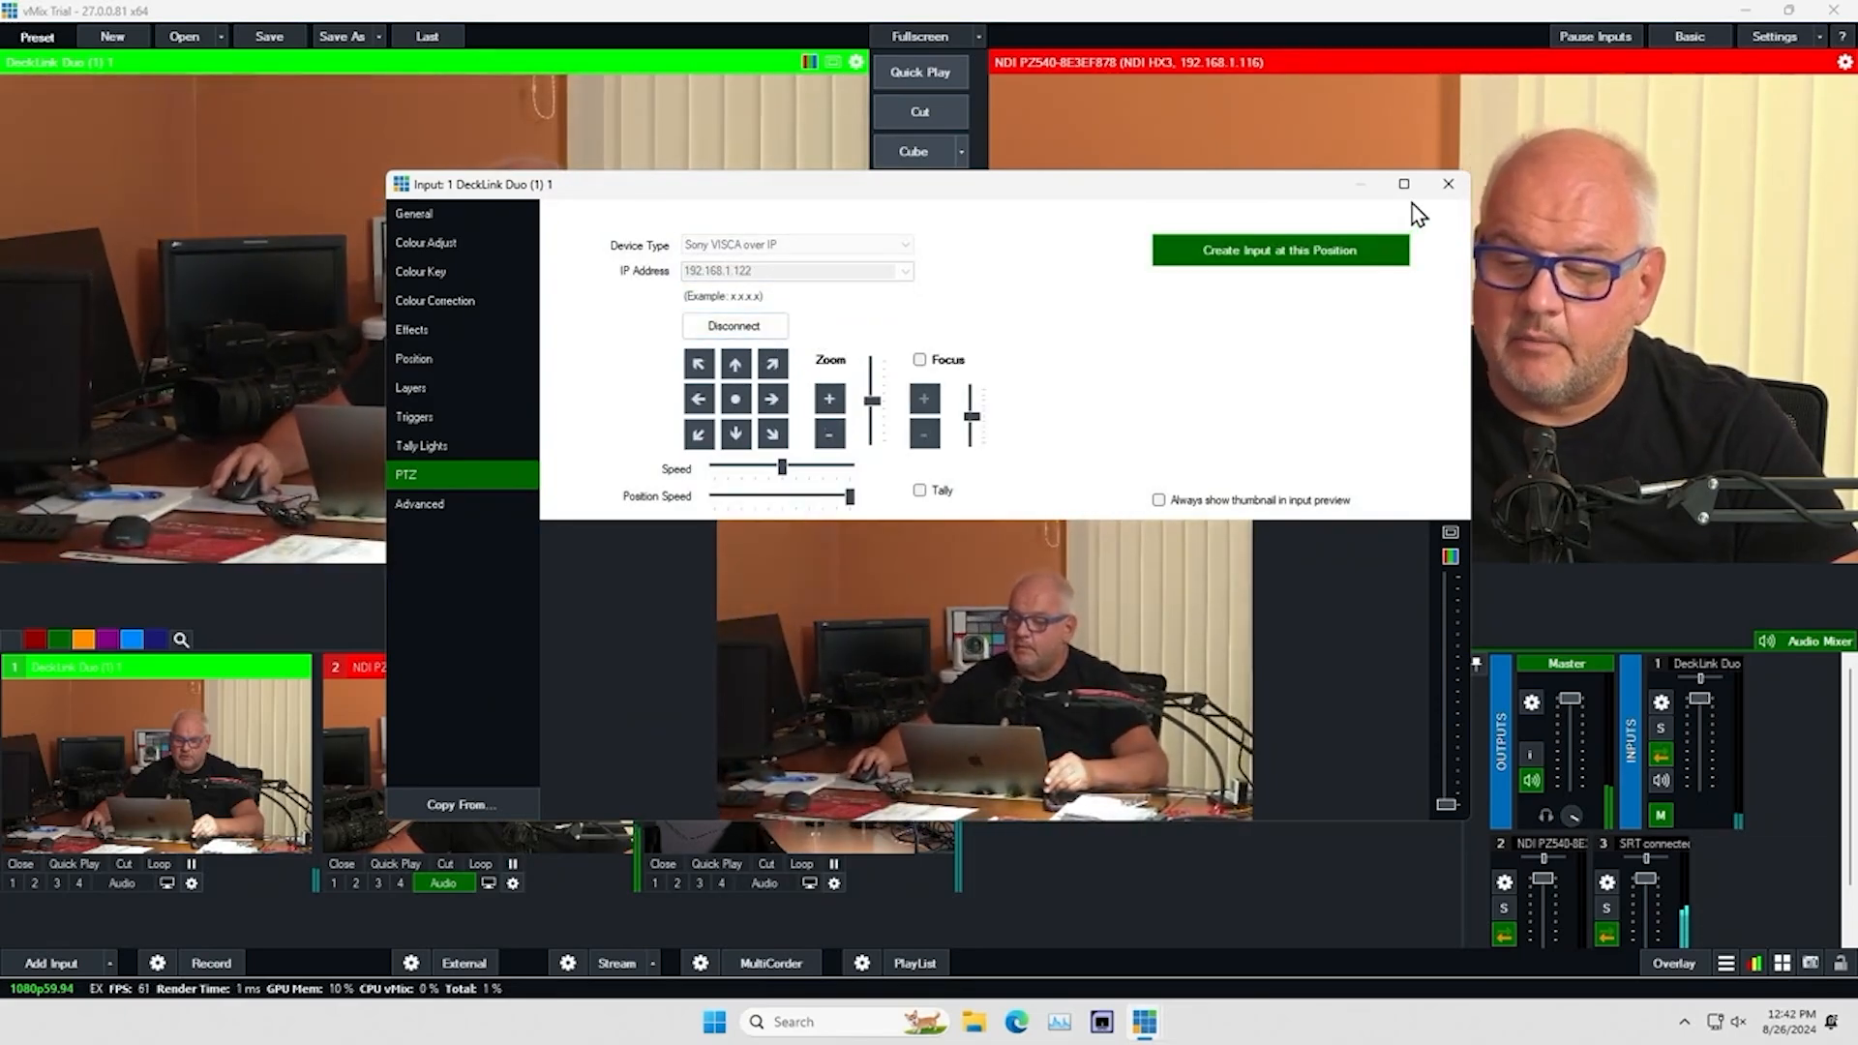
pyautogui.click(1448, 184)
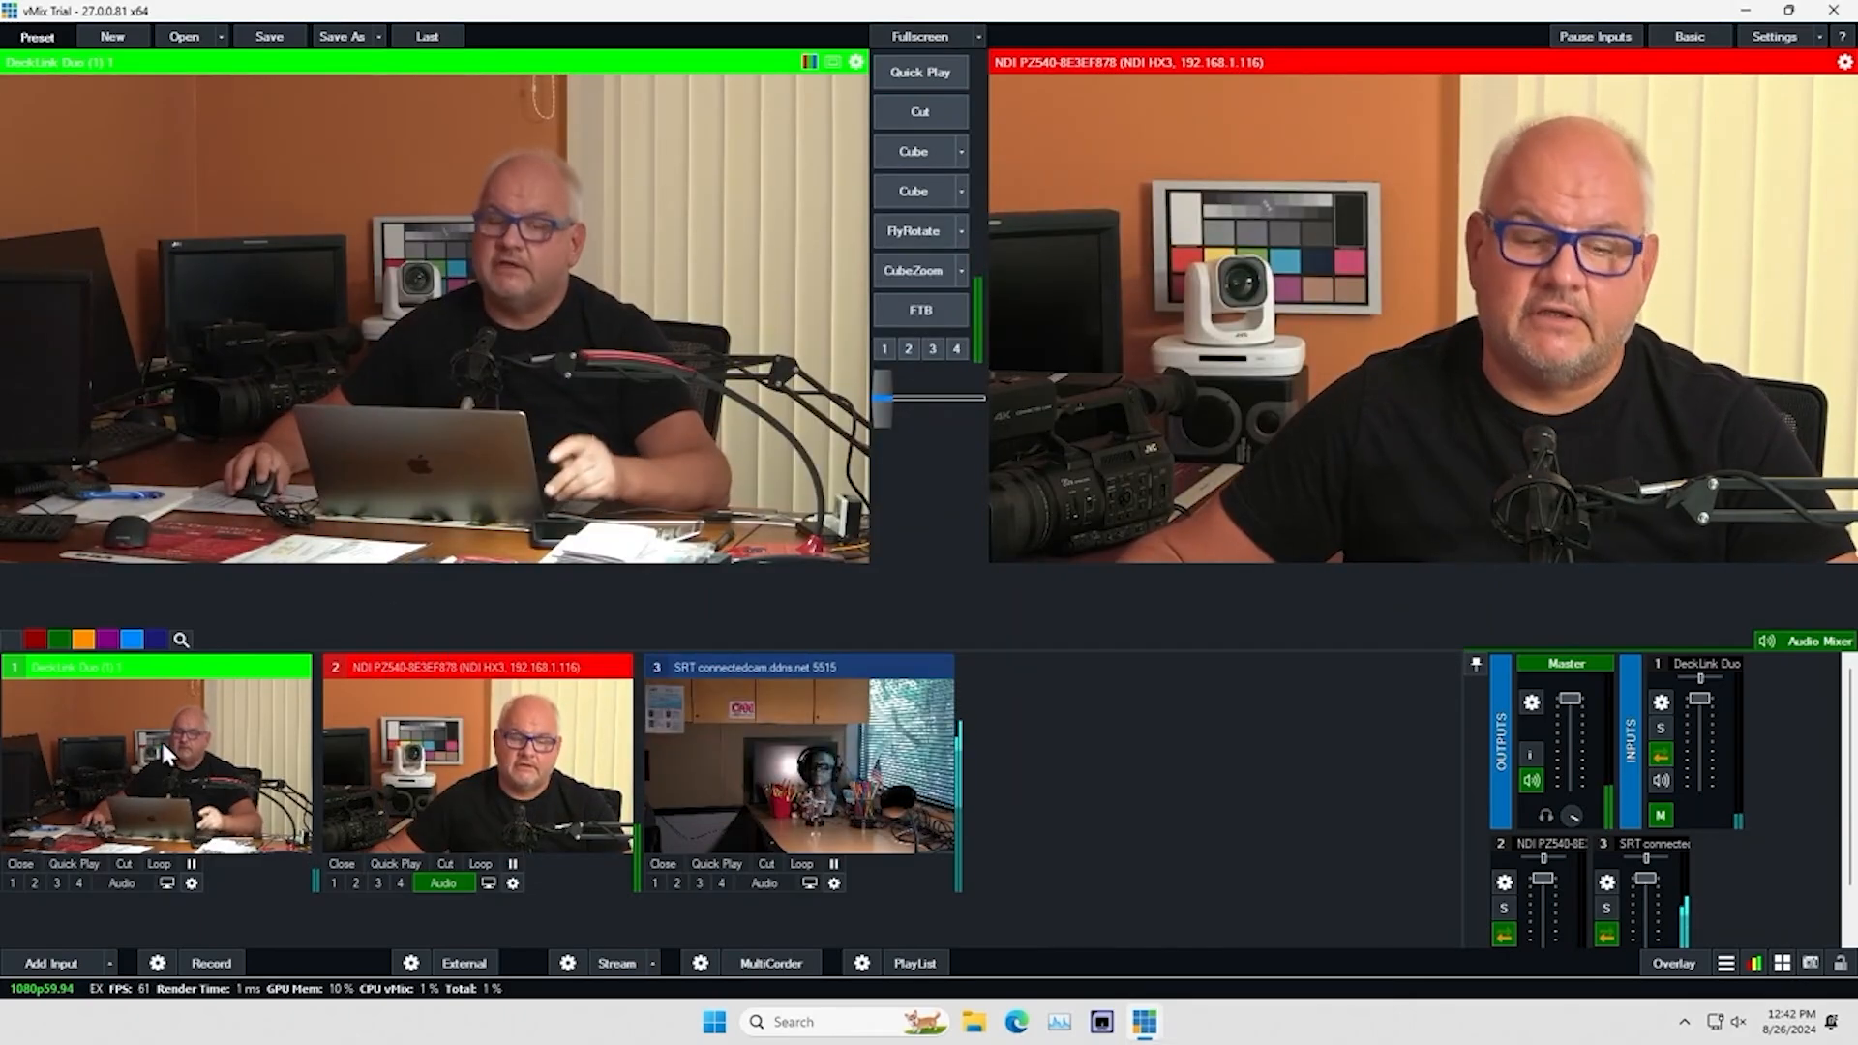
# Send the NDI camera to preview, followed by the SRT camera
pyautogui.click(503, 747)
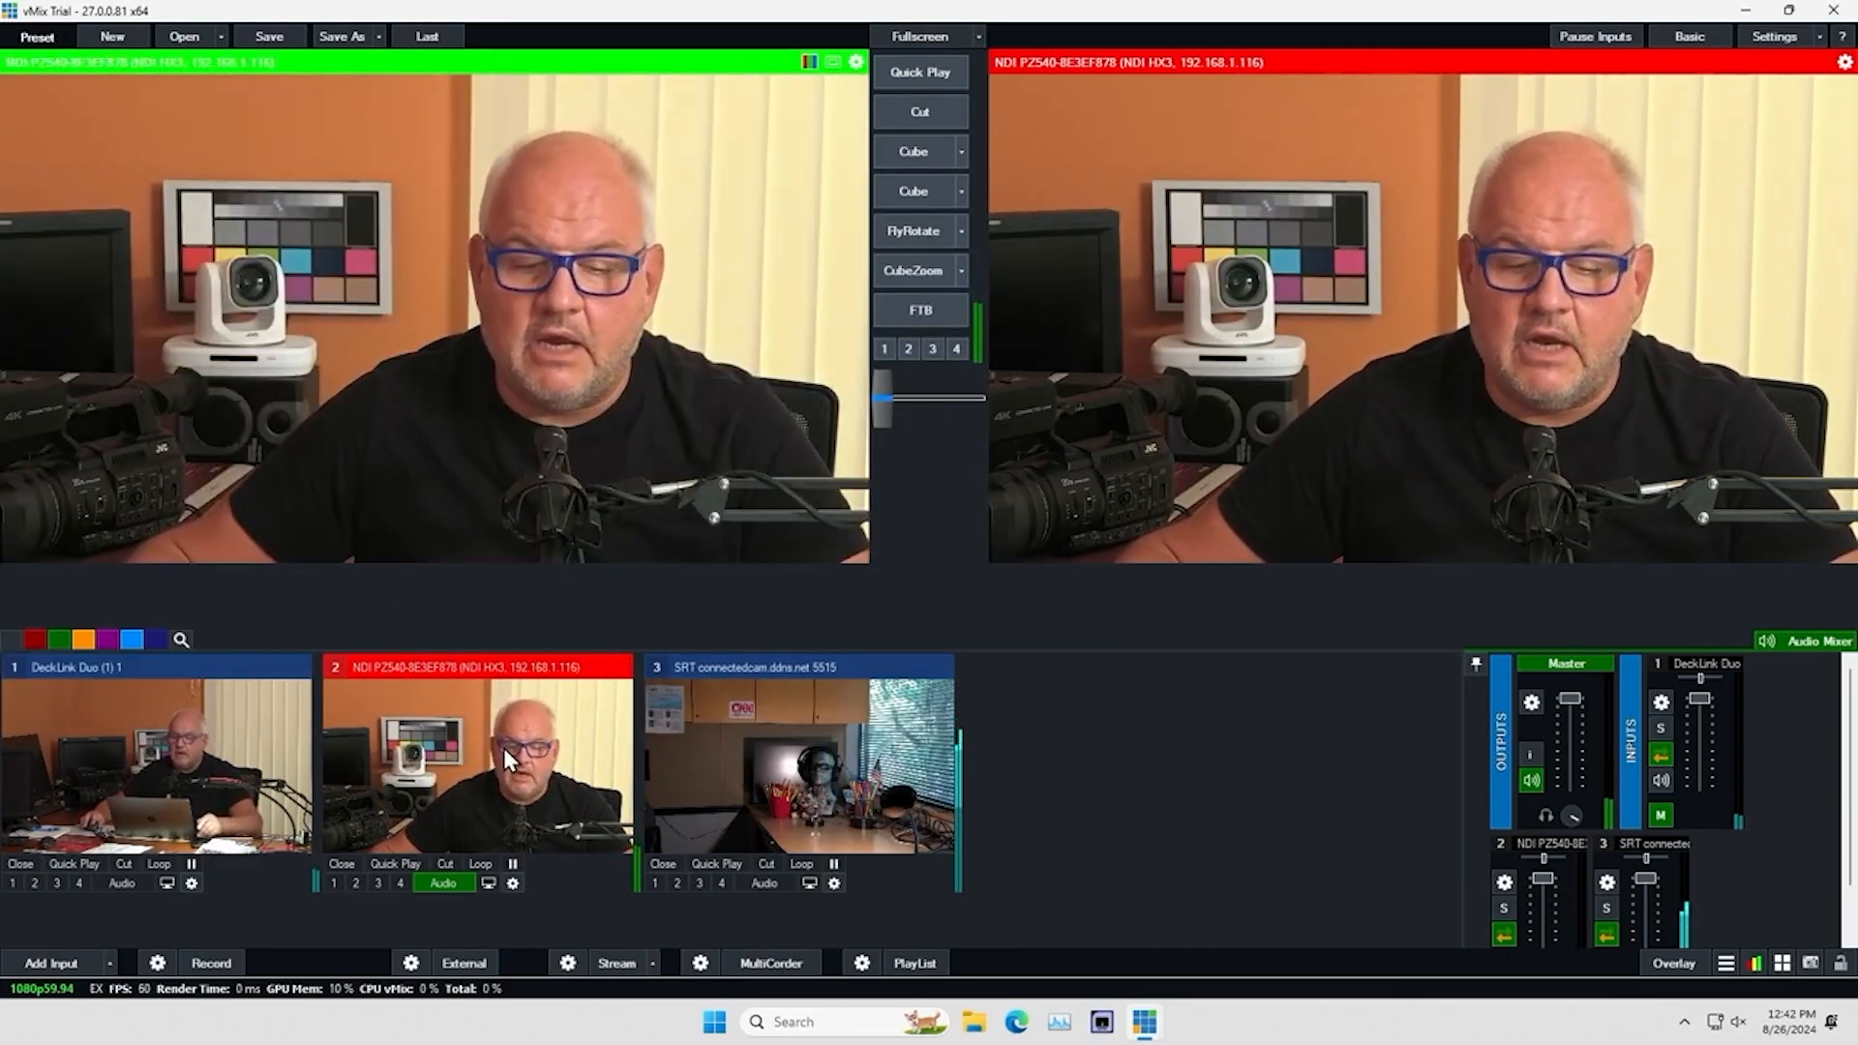
pyautogui.click(798, 767)
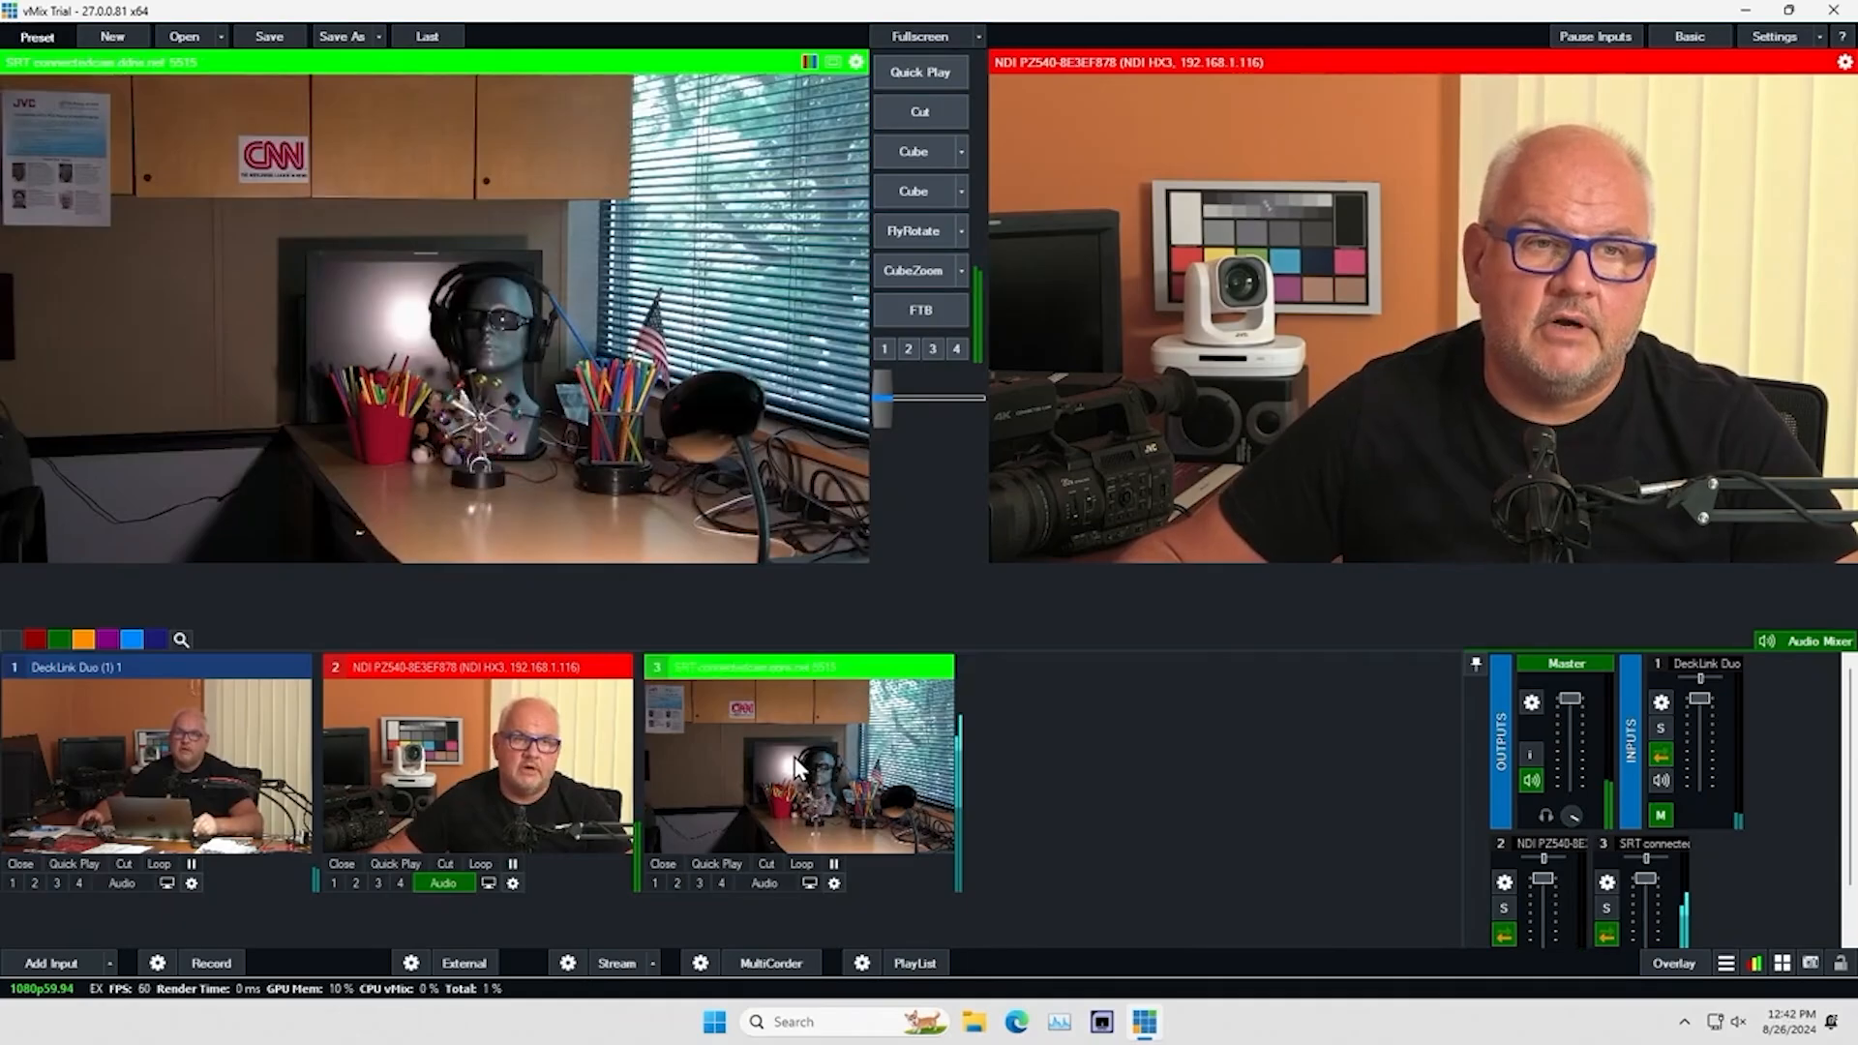
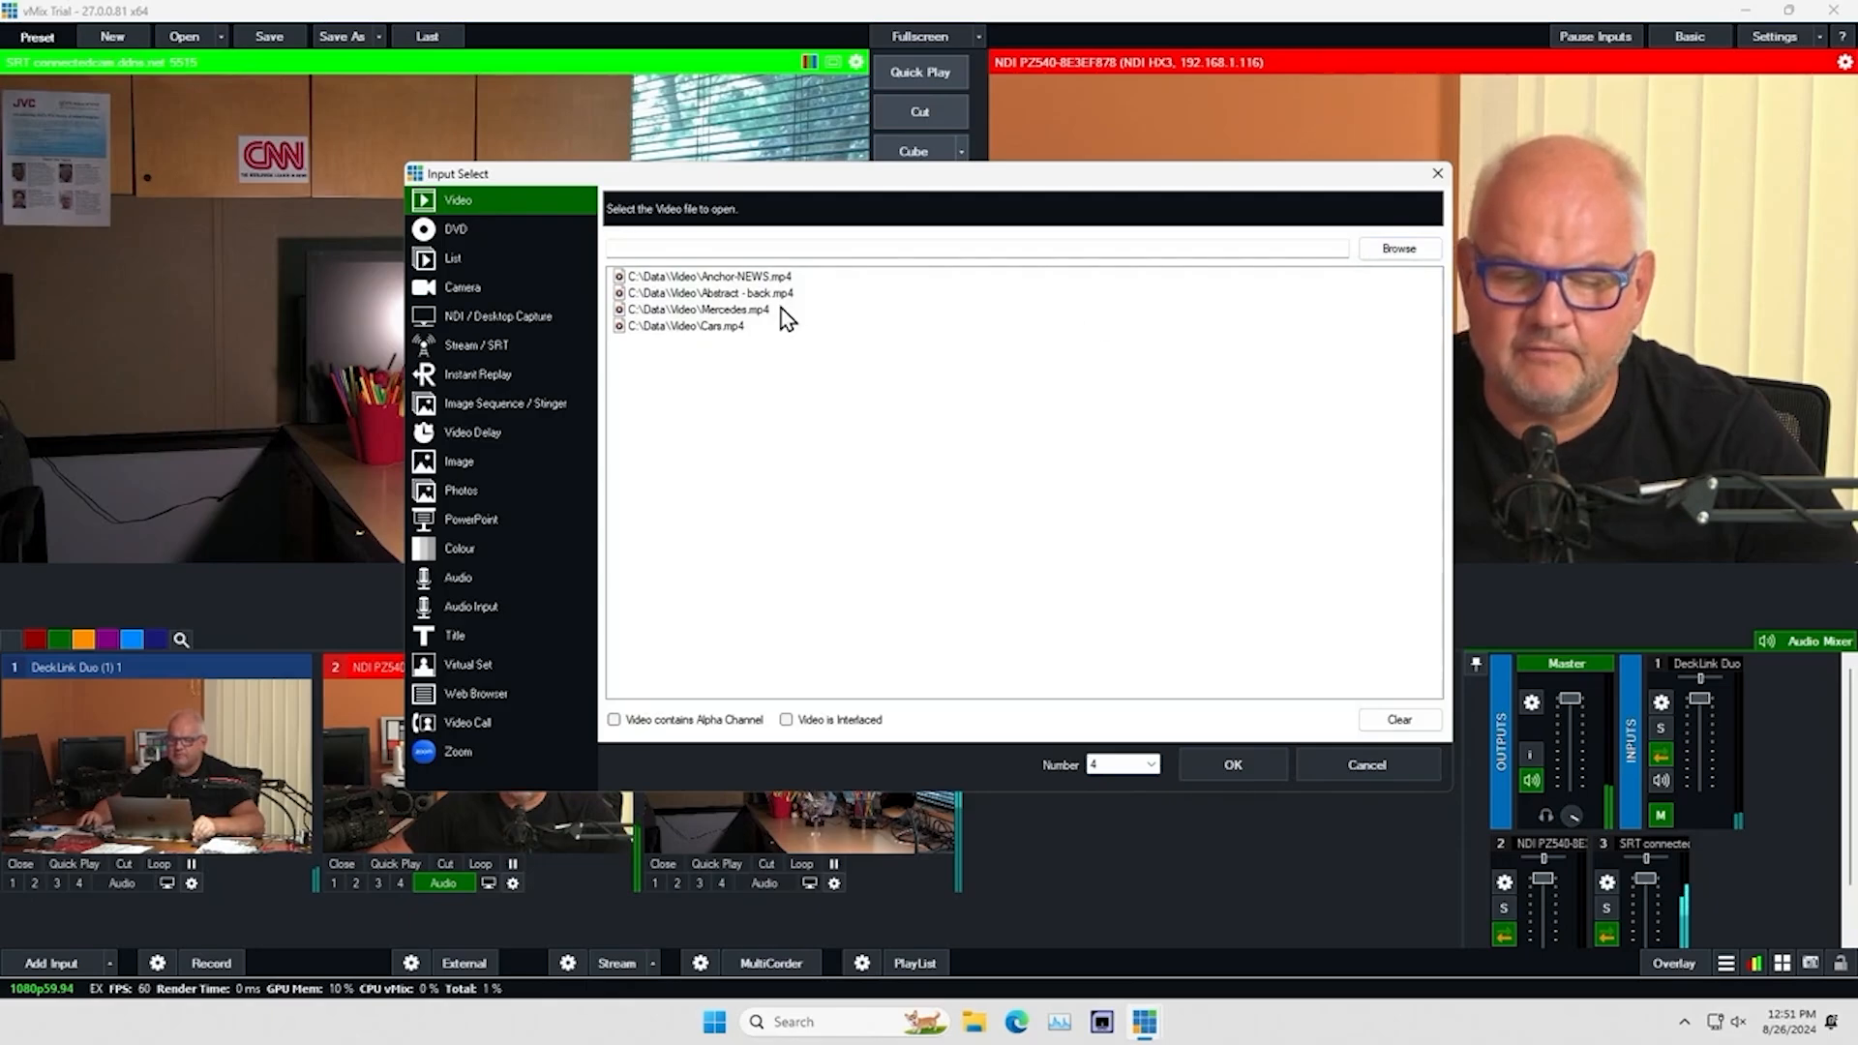
# Add the Anchor-NEWS.mp4 video as input 4 and open its input settings
pyautogui.click(1226, 761)
pyautogui.click(1166, 761)
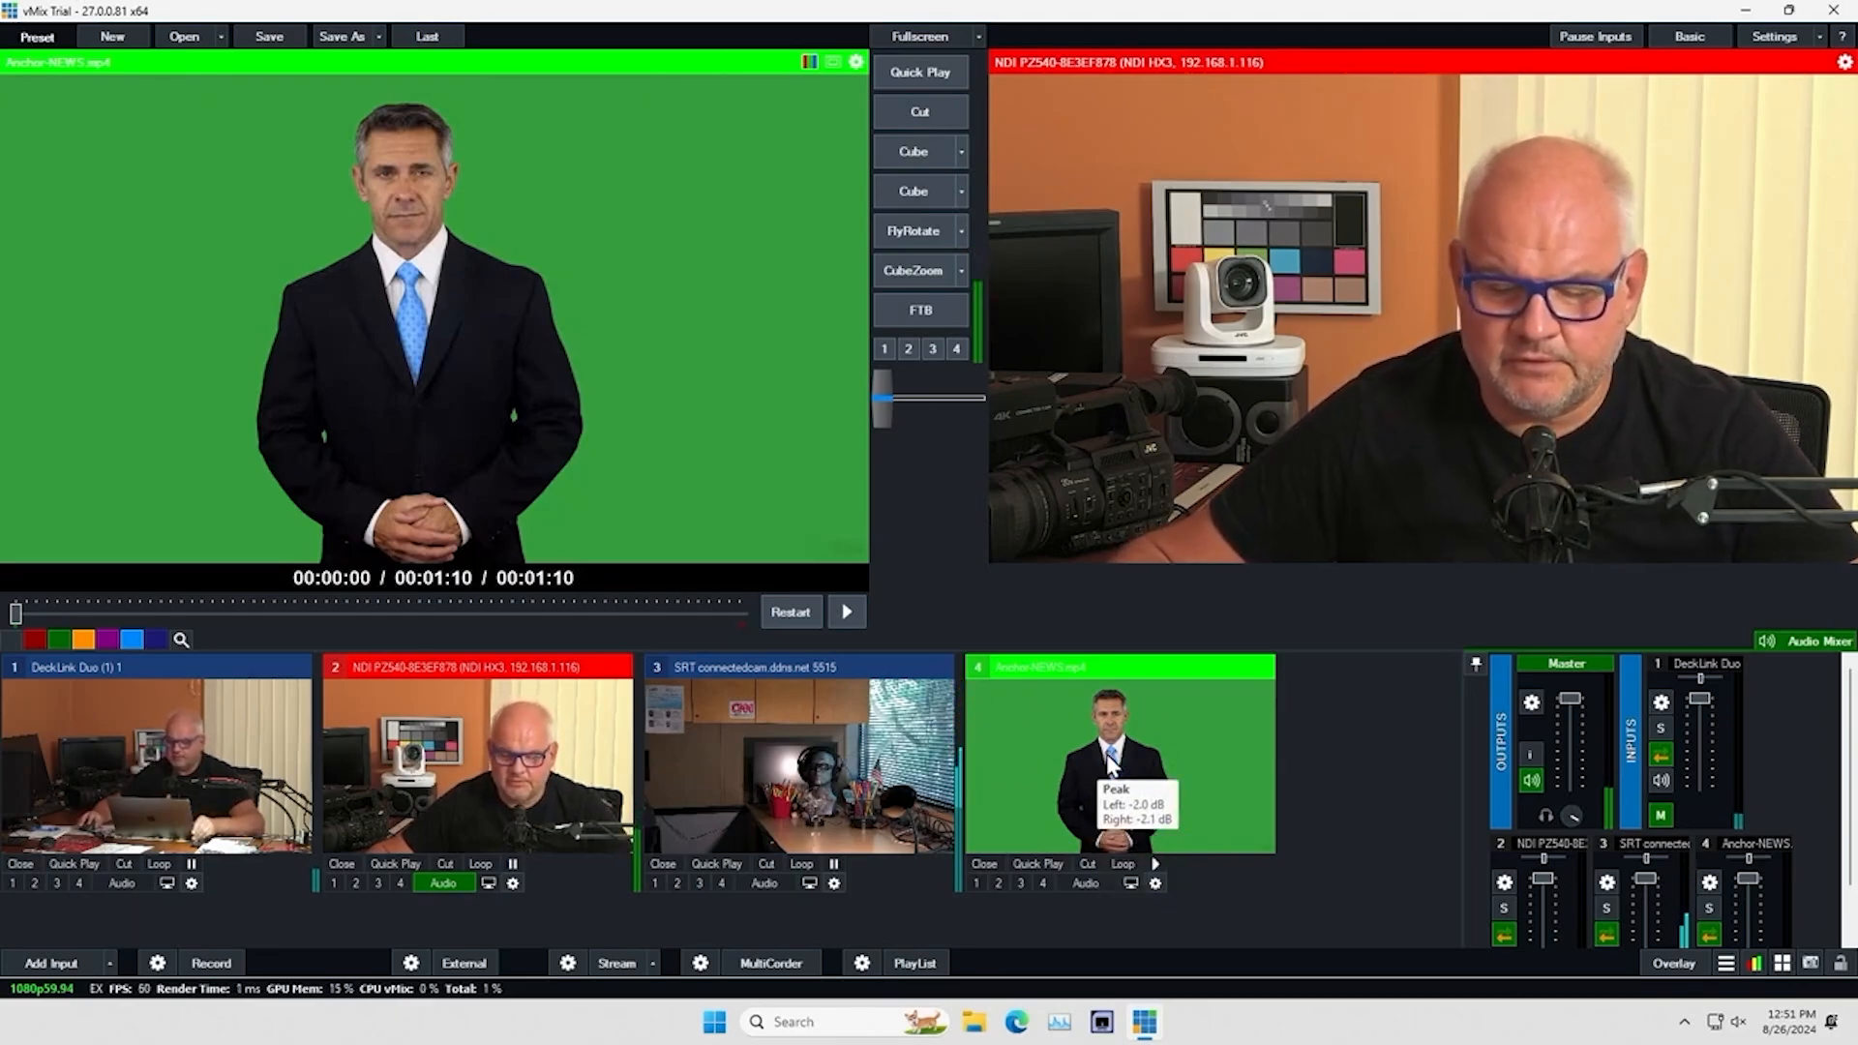
pyautogui.click(1155, 883)
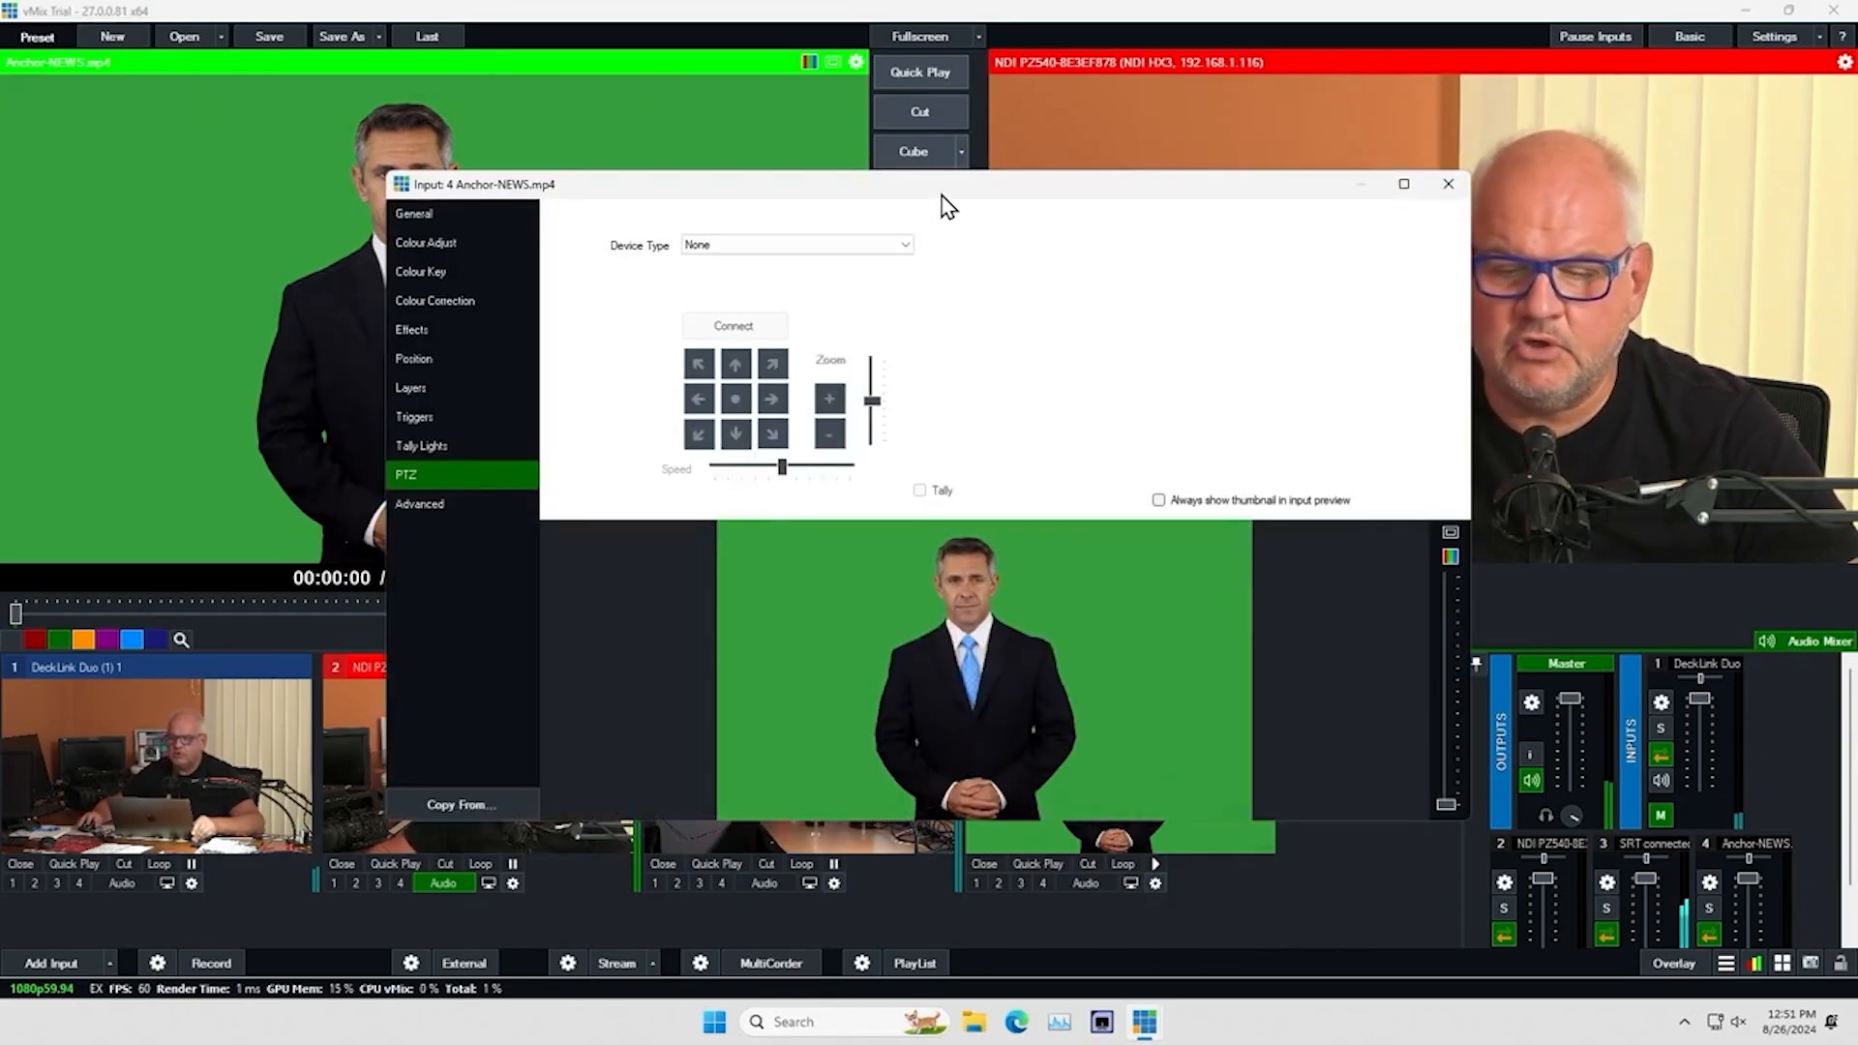
pyautogui.moveTo(942, 194); pyautogui.dragTo(910, 180)
# Review the anchor clip's General, Colour Adjust and Colour Correction settings
pyautogui.click(416, 202)
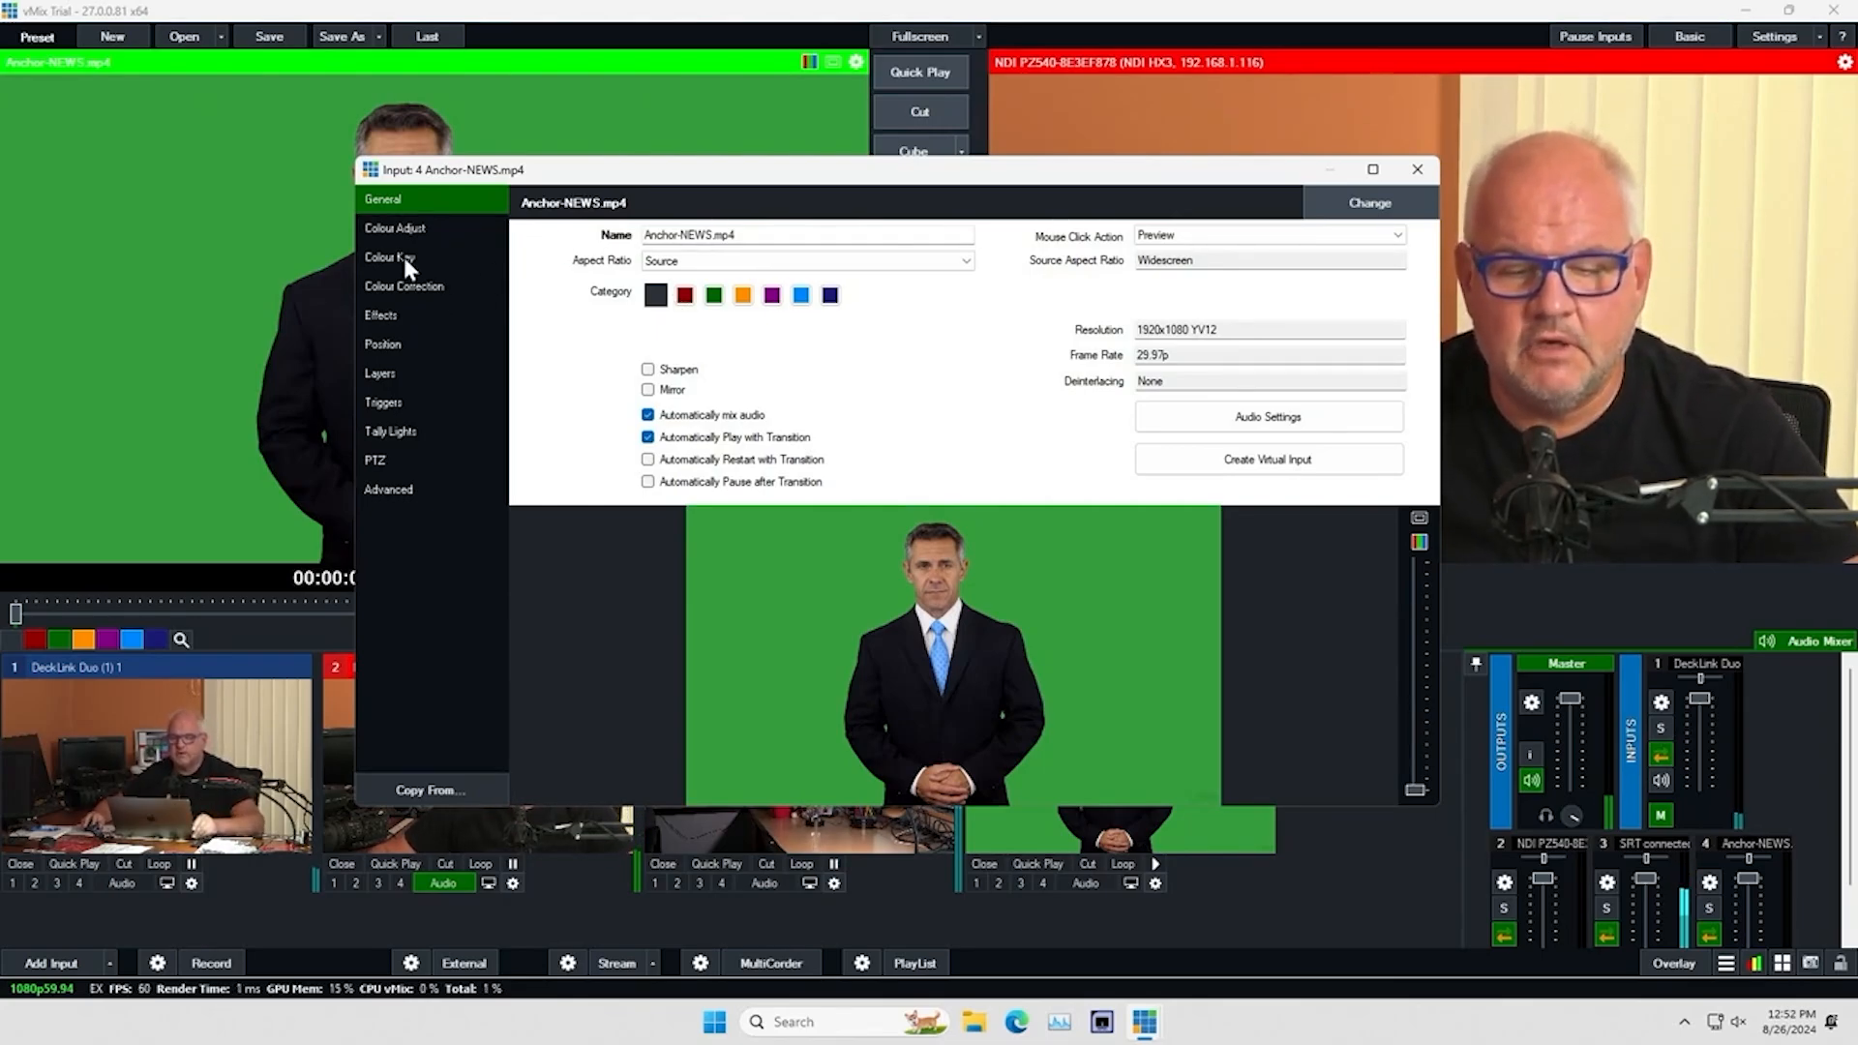
pyautogui.click(409, 229)
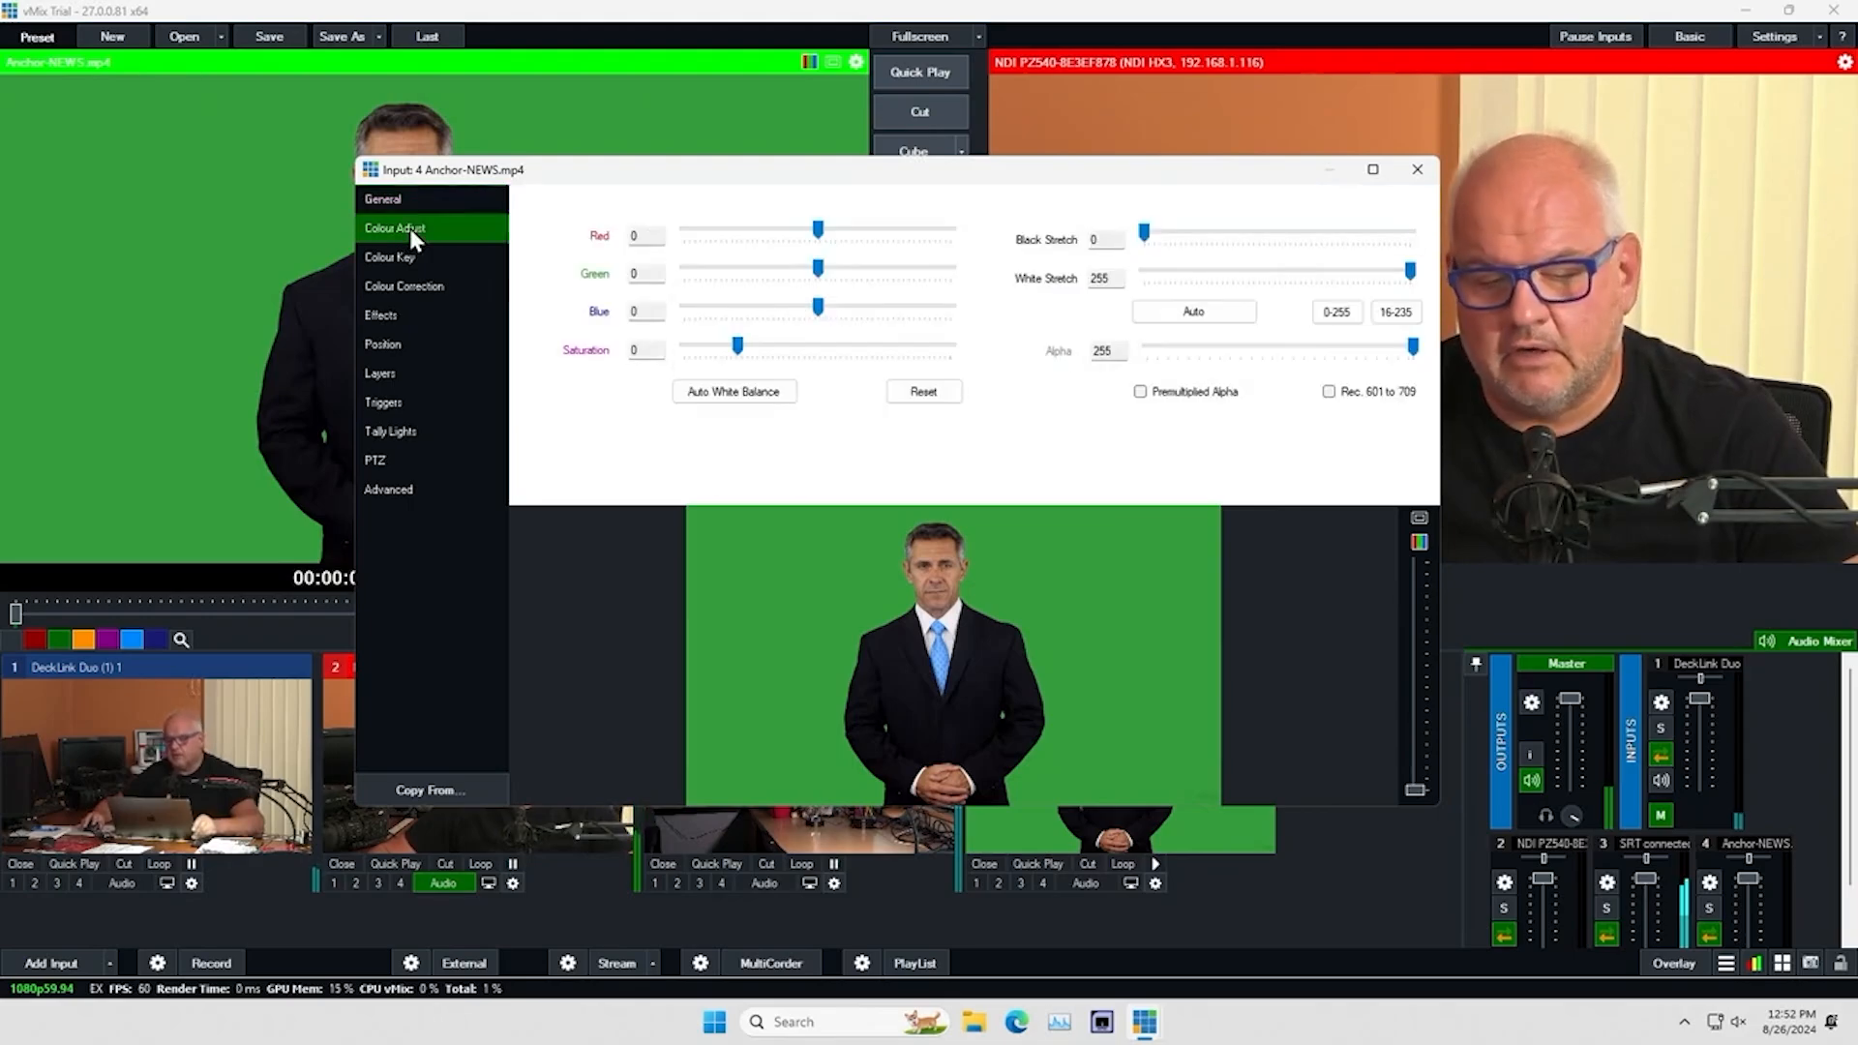
pyautogui.click(418, 287)
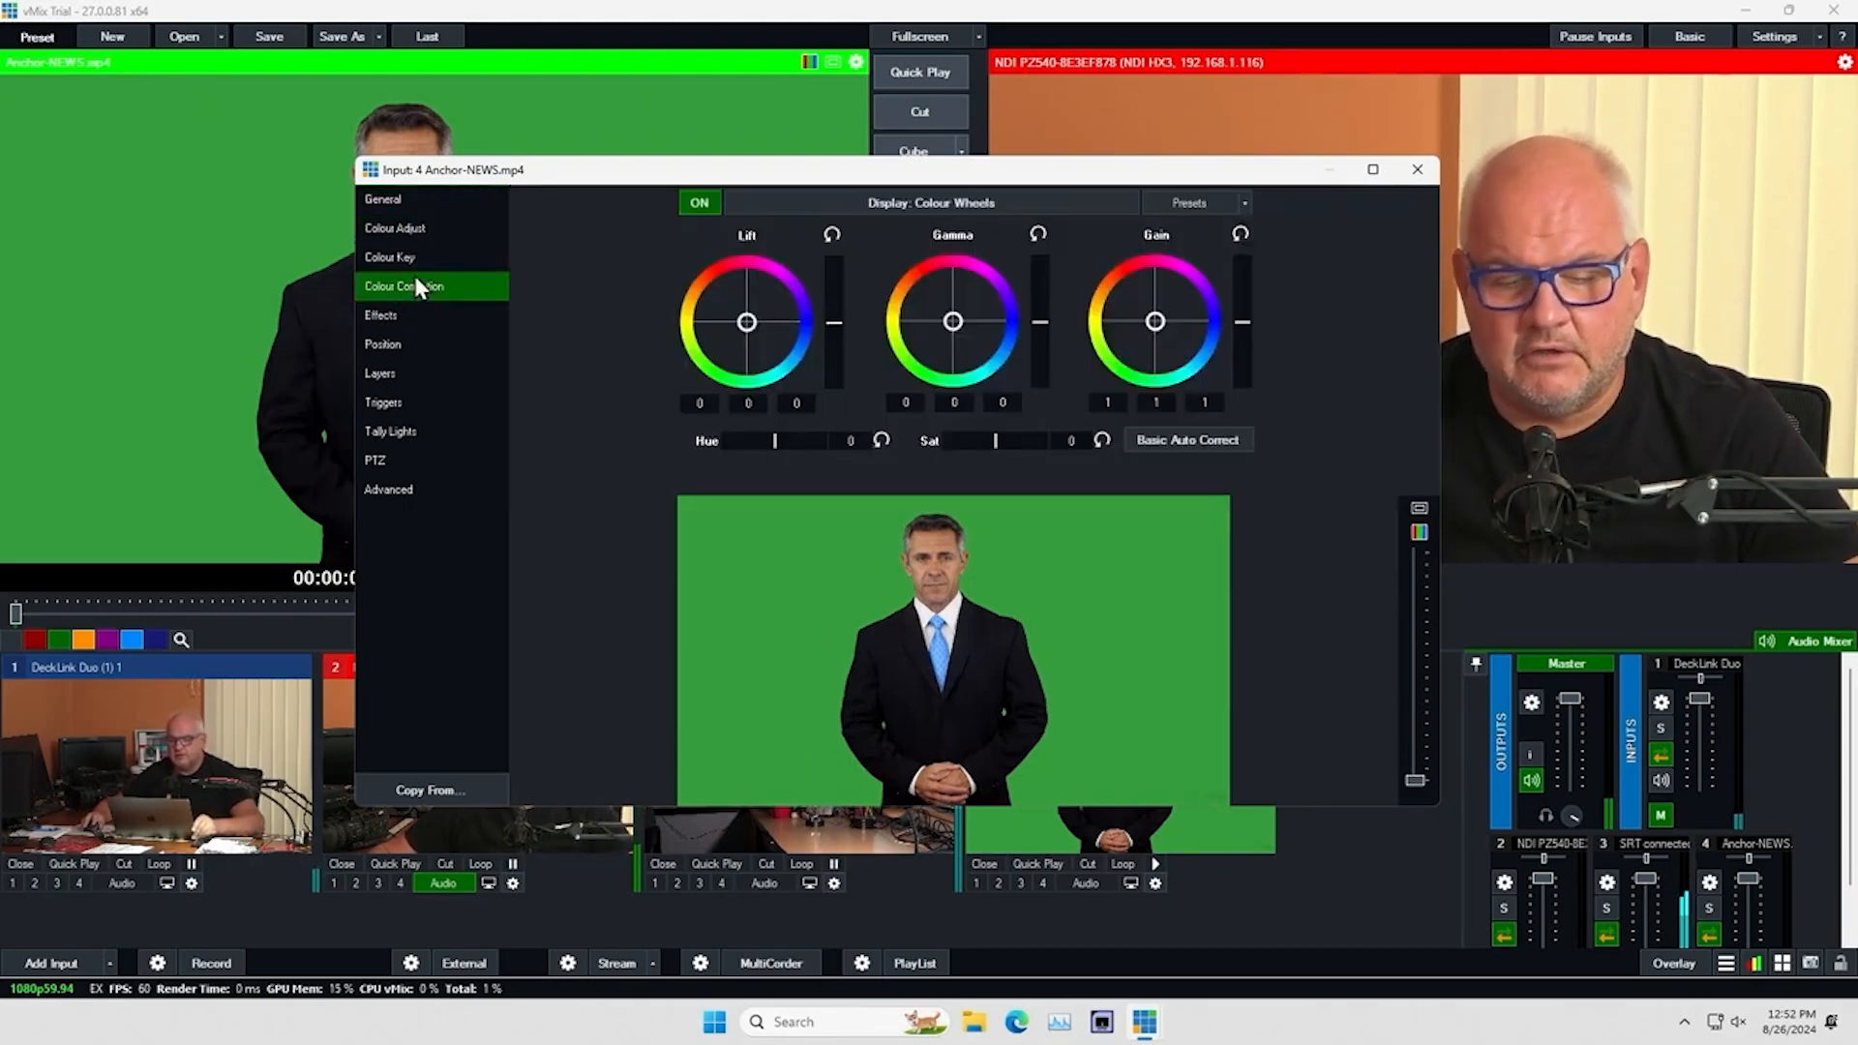
# Try zooming the anchor clip to 0.549, panning X to 0.278 and rotating it about 0.76, and reset all position values
pyautogui.click(383, 345)
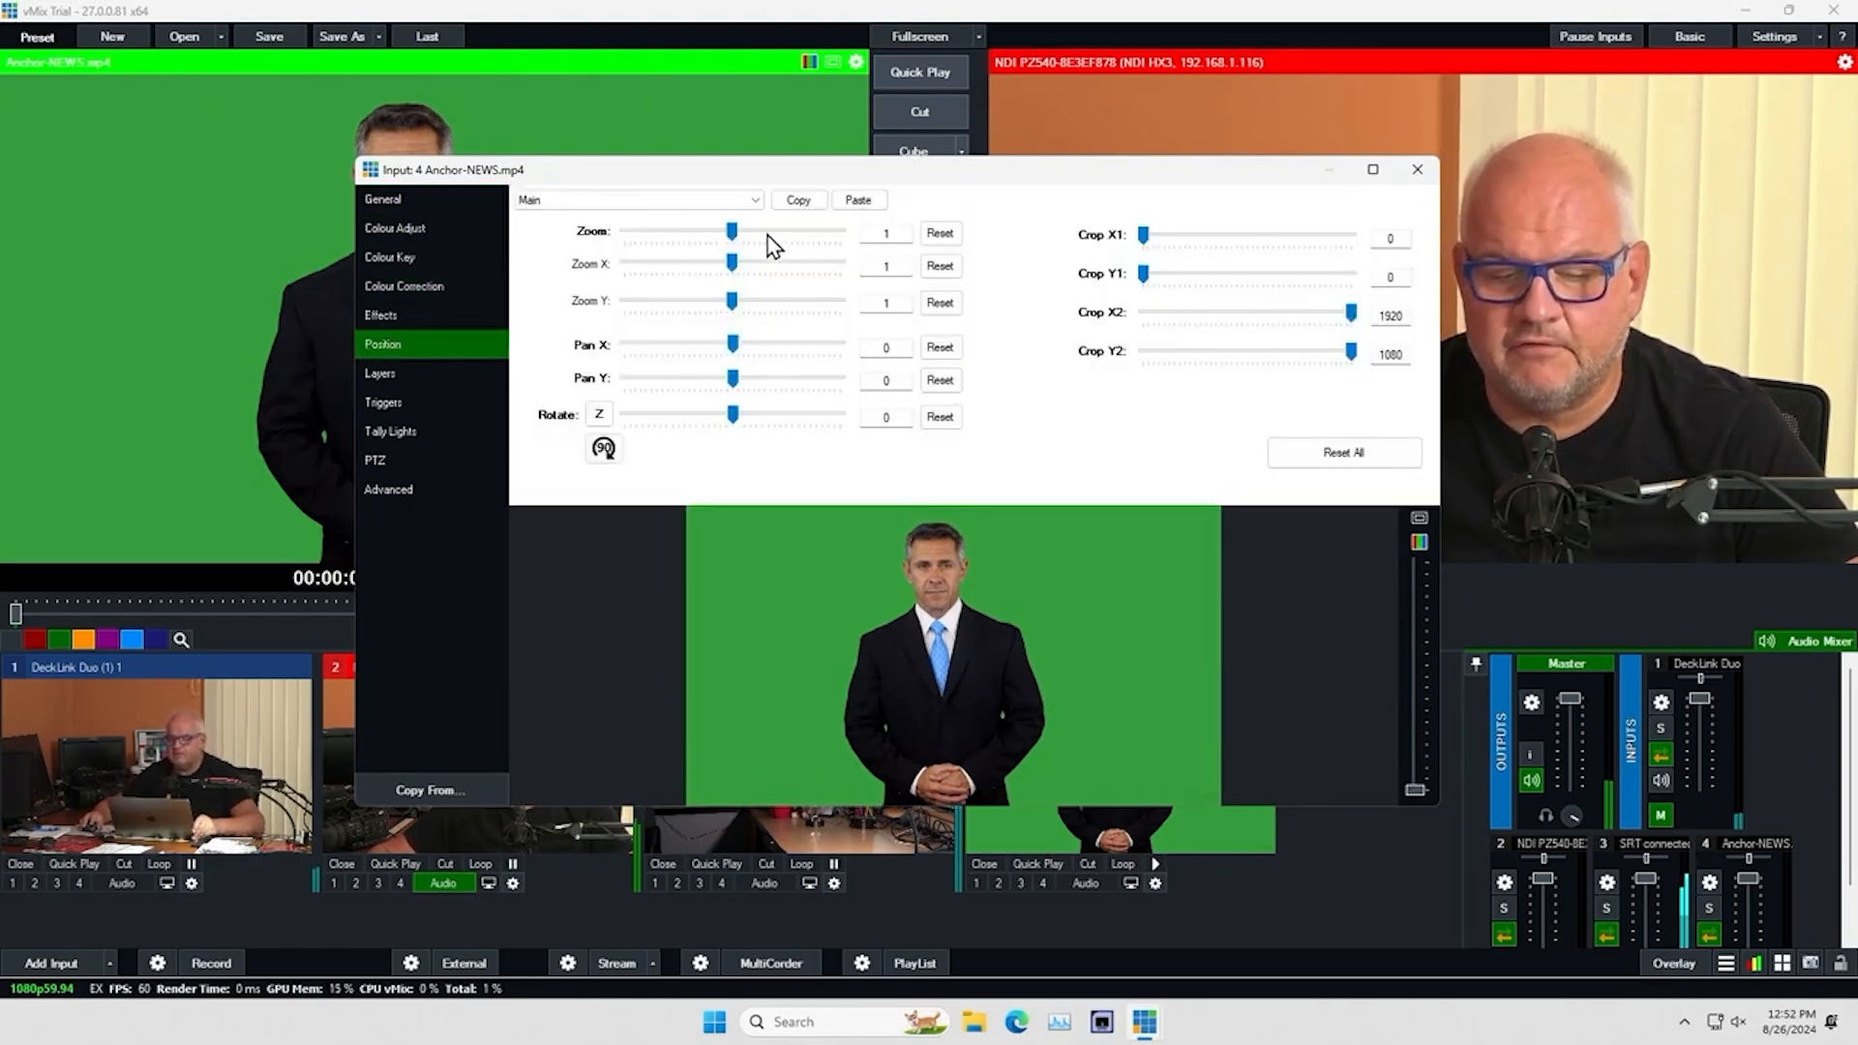
pyautogui.moveTo(729, 234); pyautogui.dragTo(683, 234)
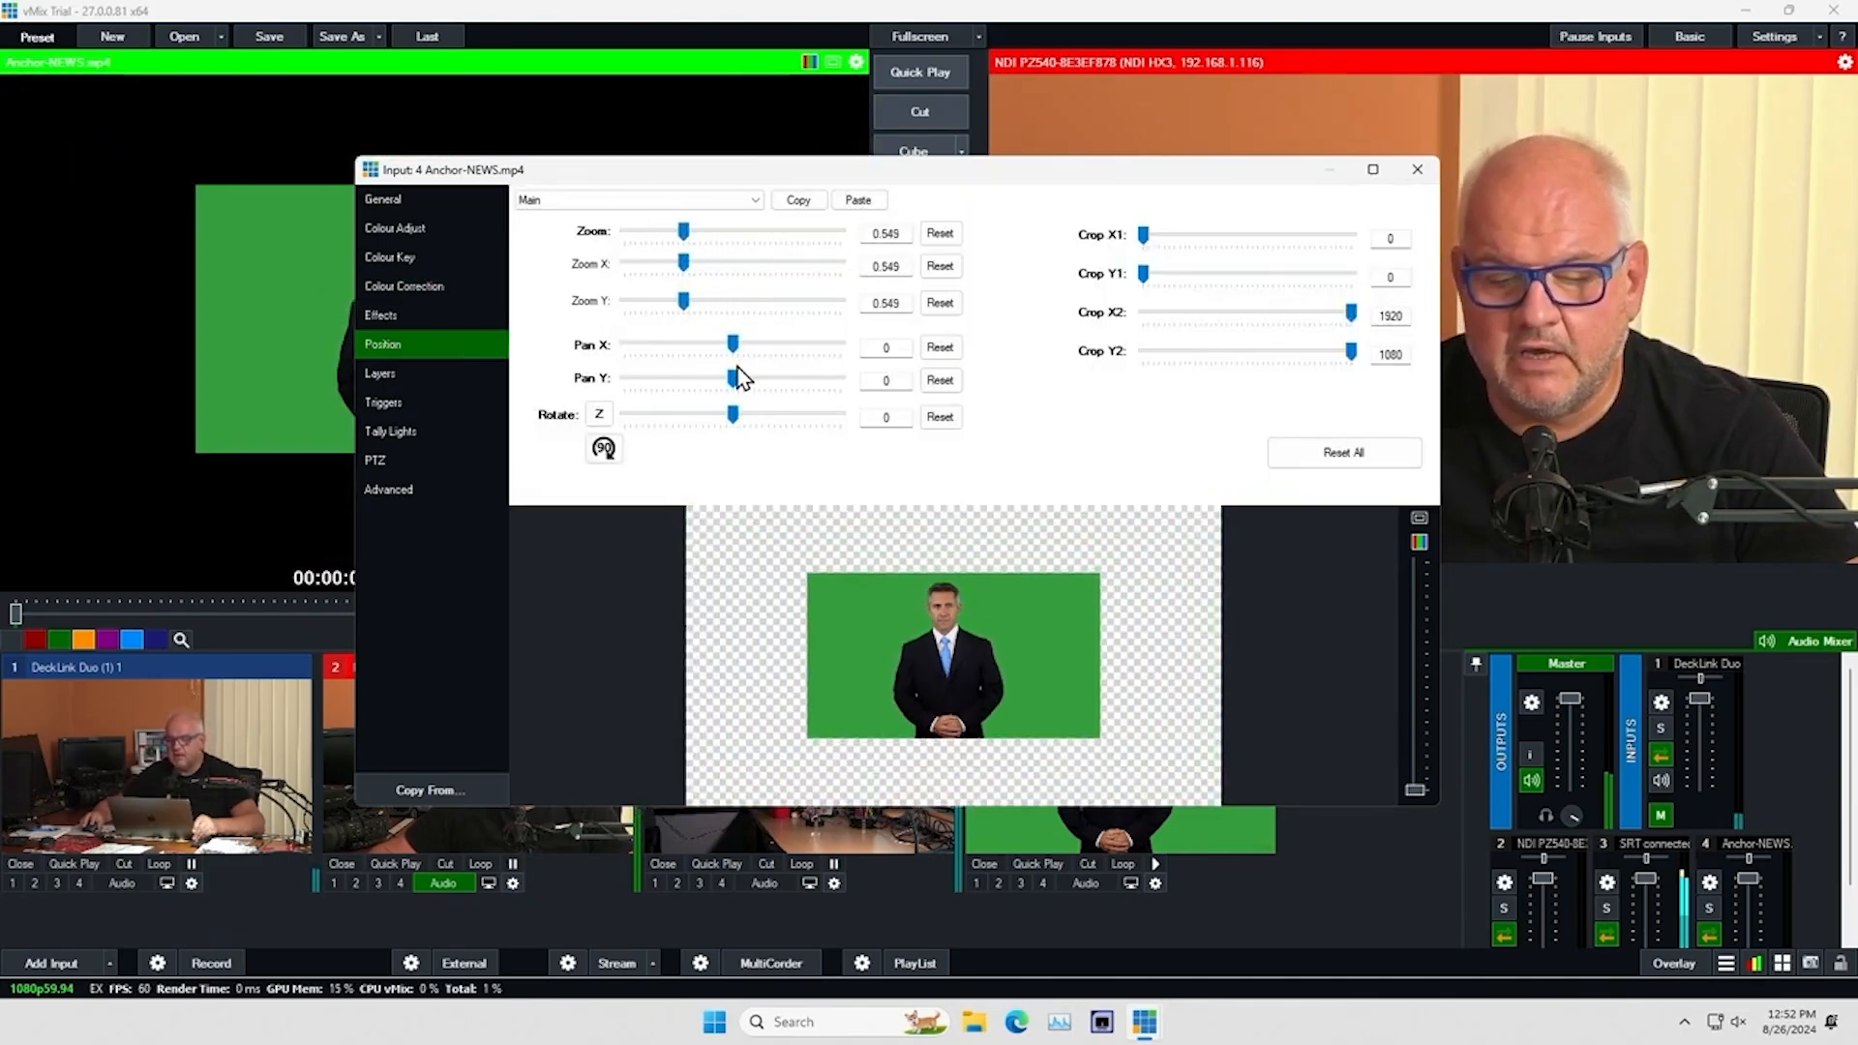
pyautogui.moveTo(734, 346); pyautogui.dragTo(747, 346)
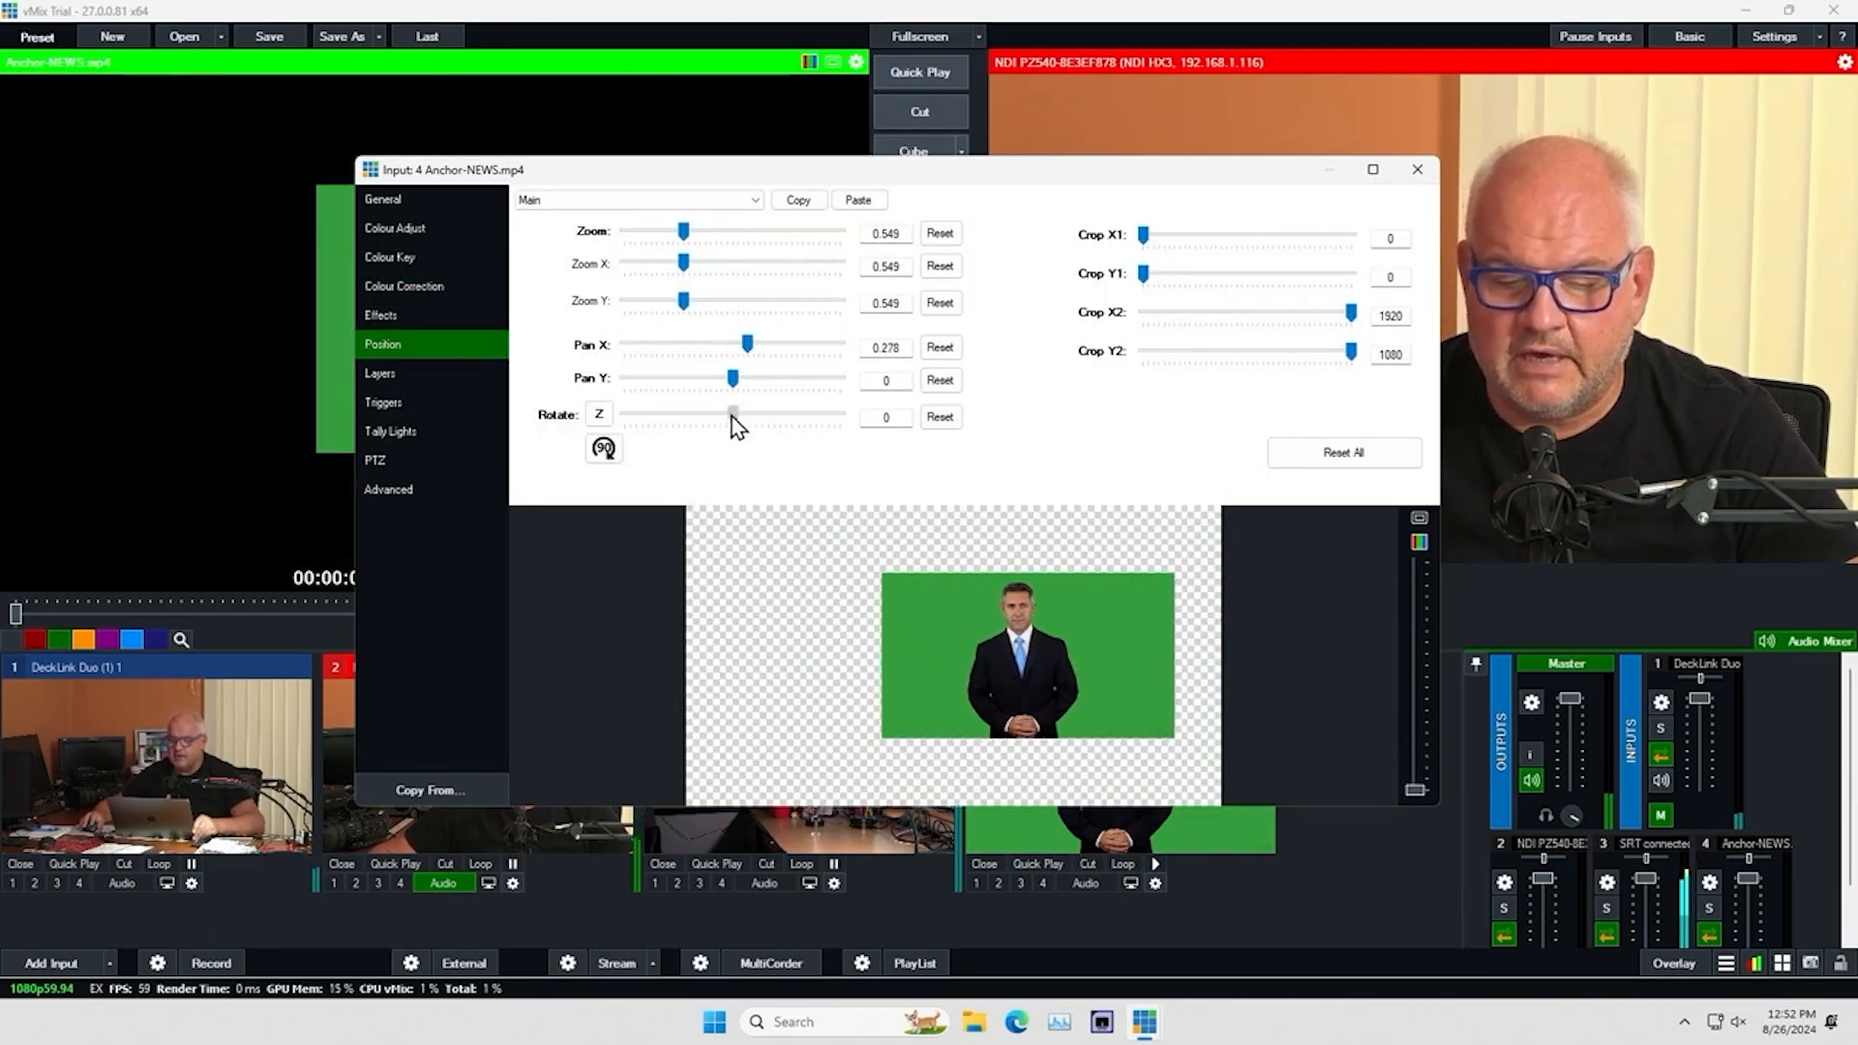
pyautogui.moveTo(733, 415); pyautogui.dragTo(746, 416)
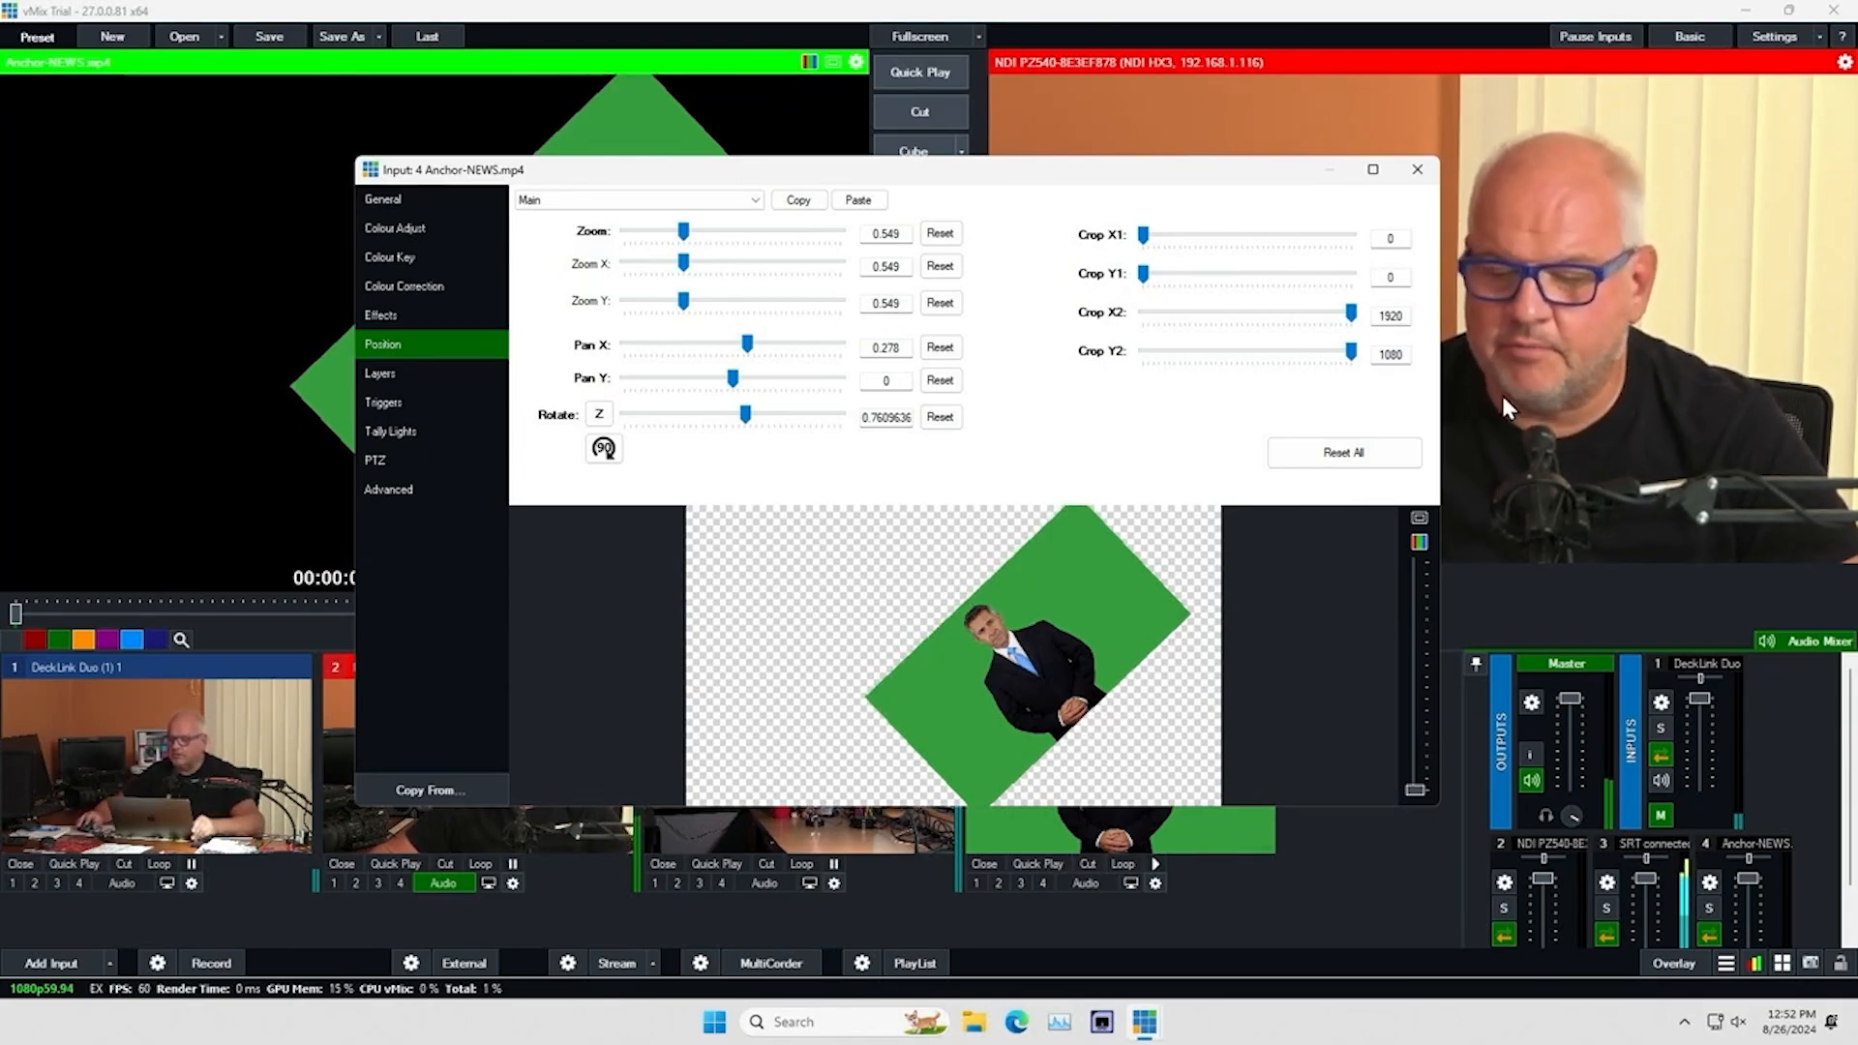
pyautogui.click(1355, 453)
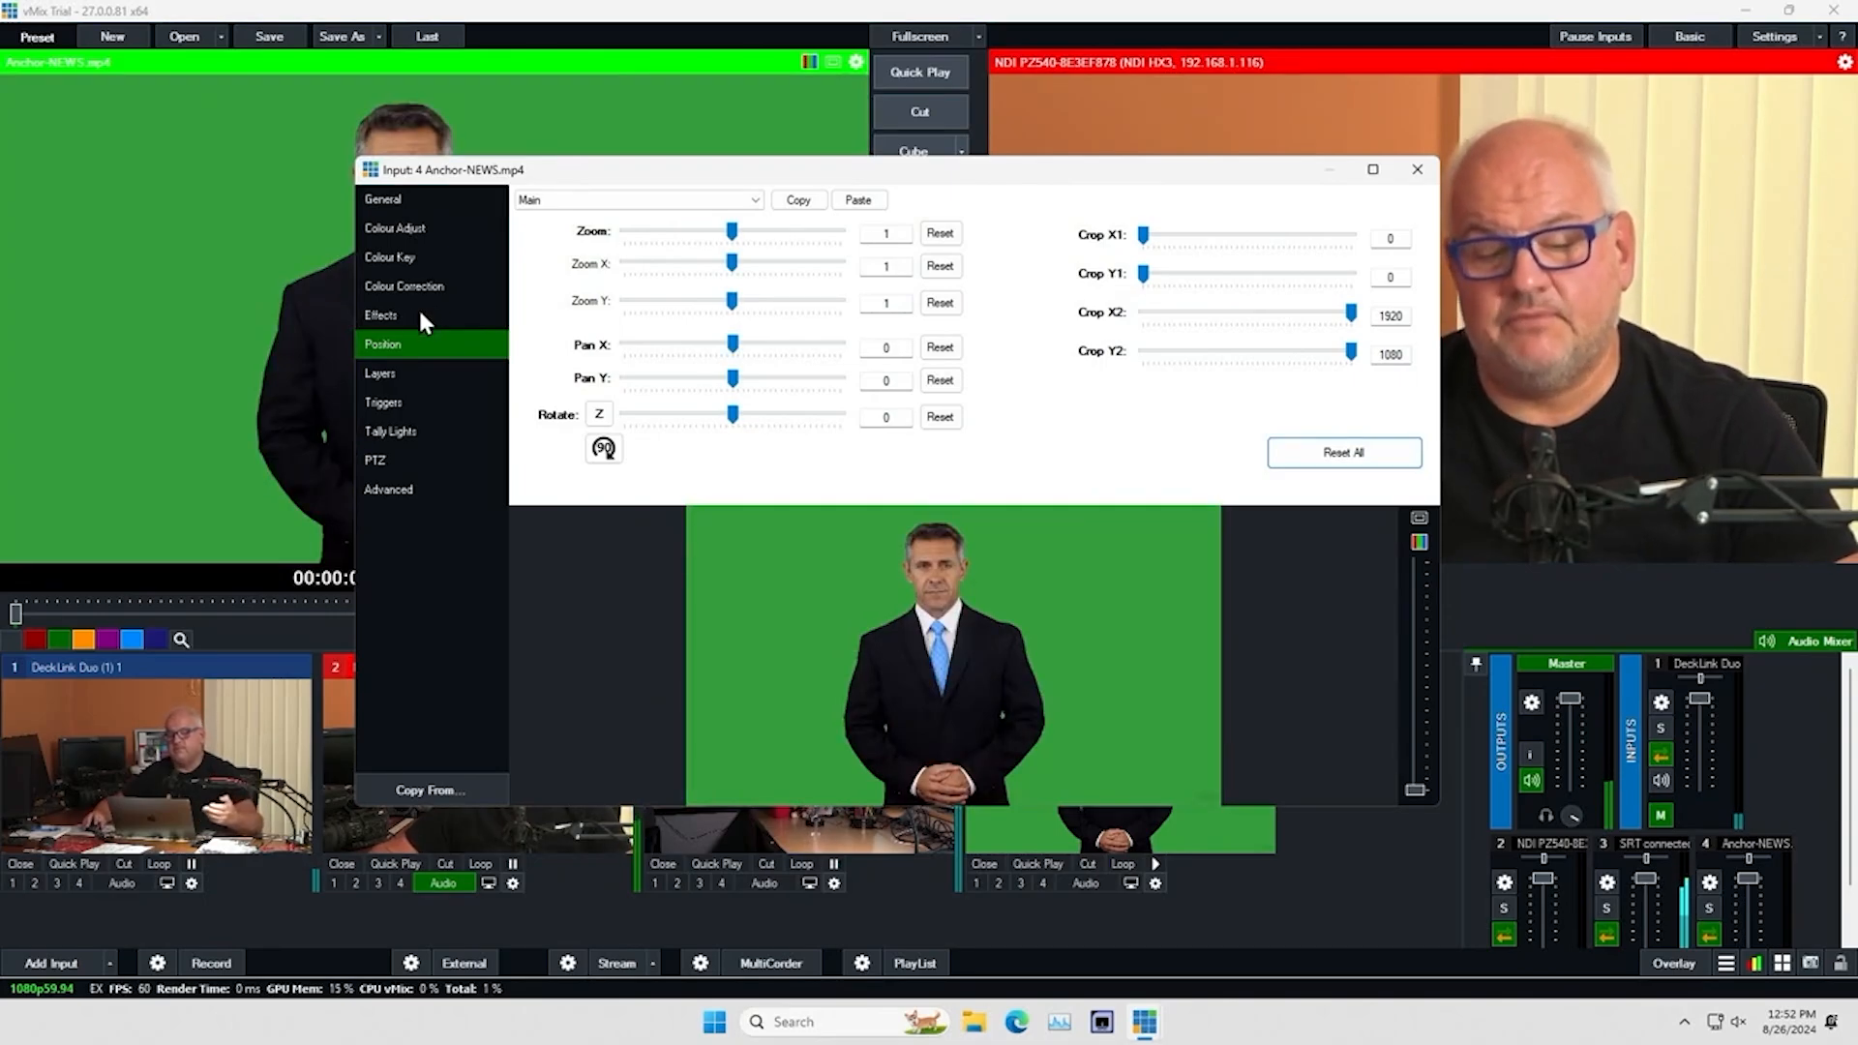
# Key out the anchor clip's green background with a sampled colour key, Chroma Key Filter and auto preset 2, and close its settings
pyautogui.click(387, 250)
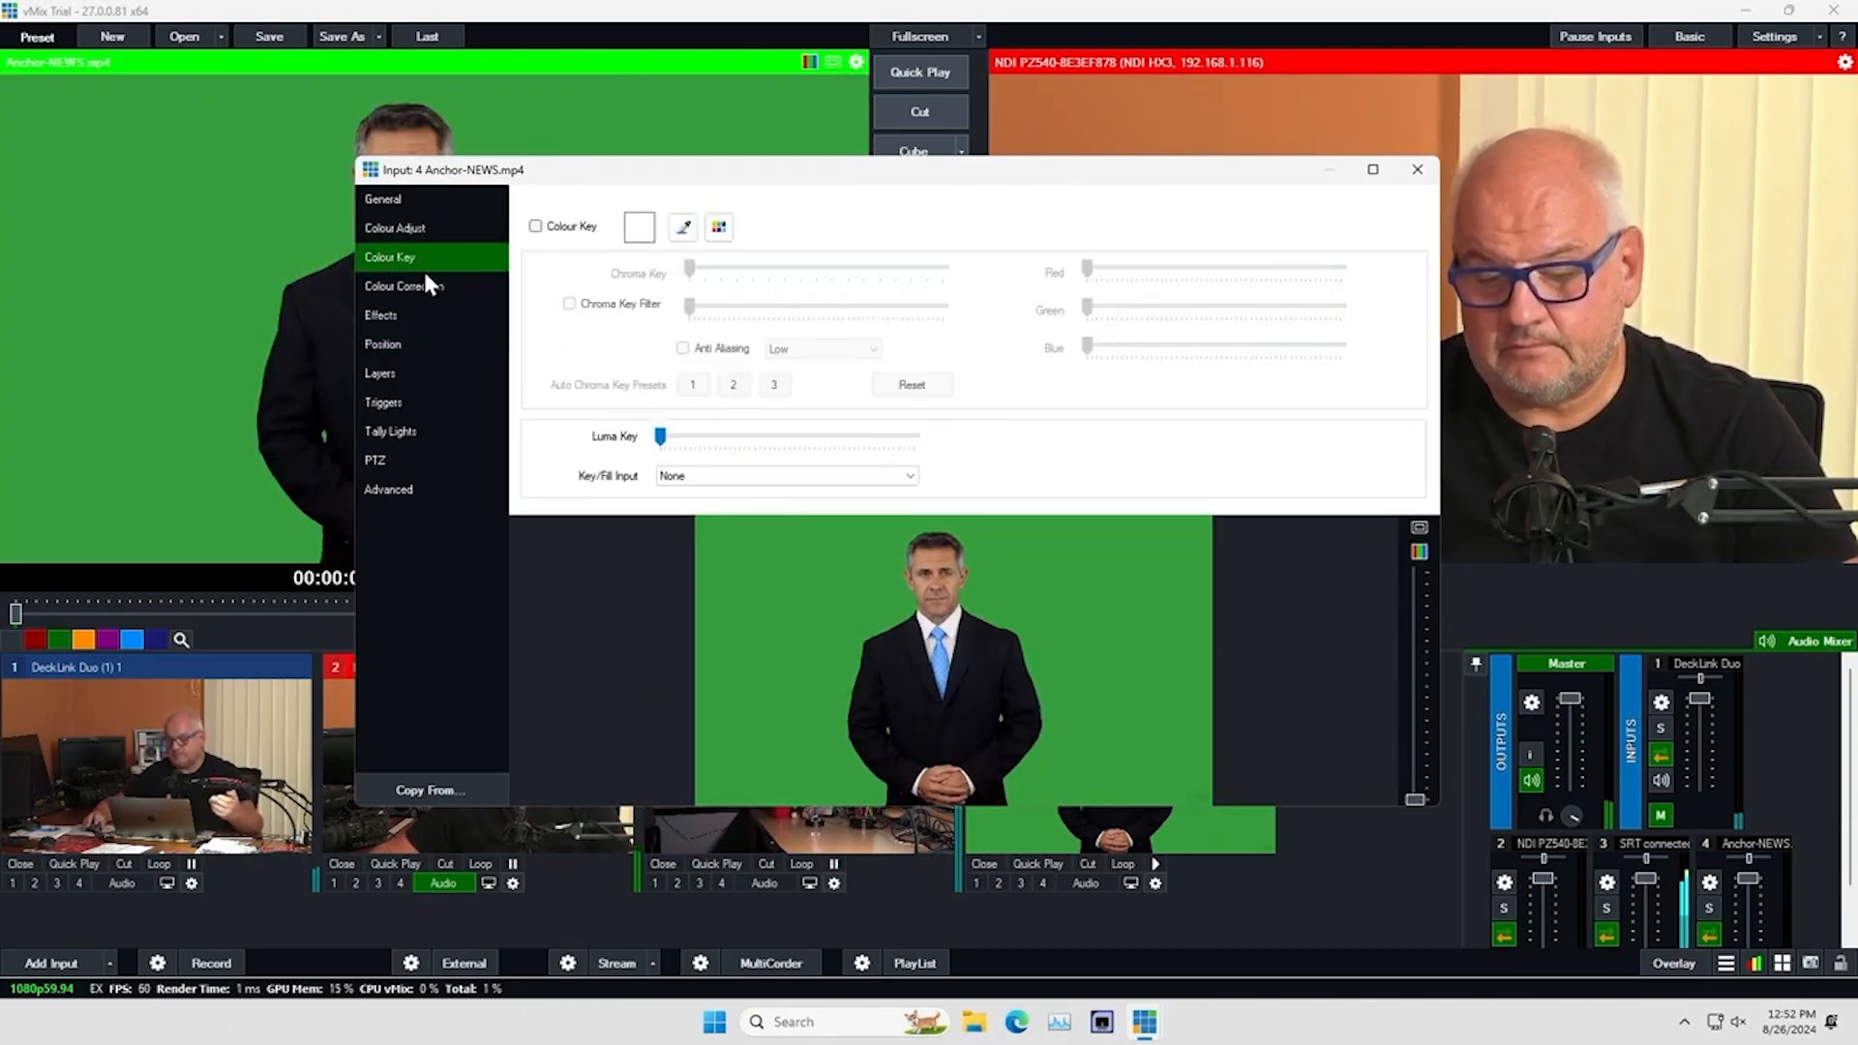
pyautogui.click(535, 228)
pyautogui.click(683, 227)
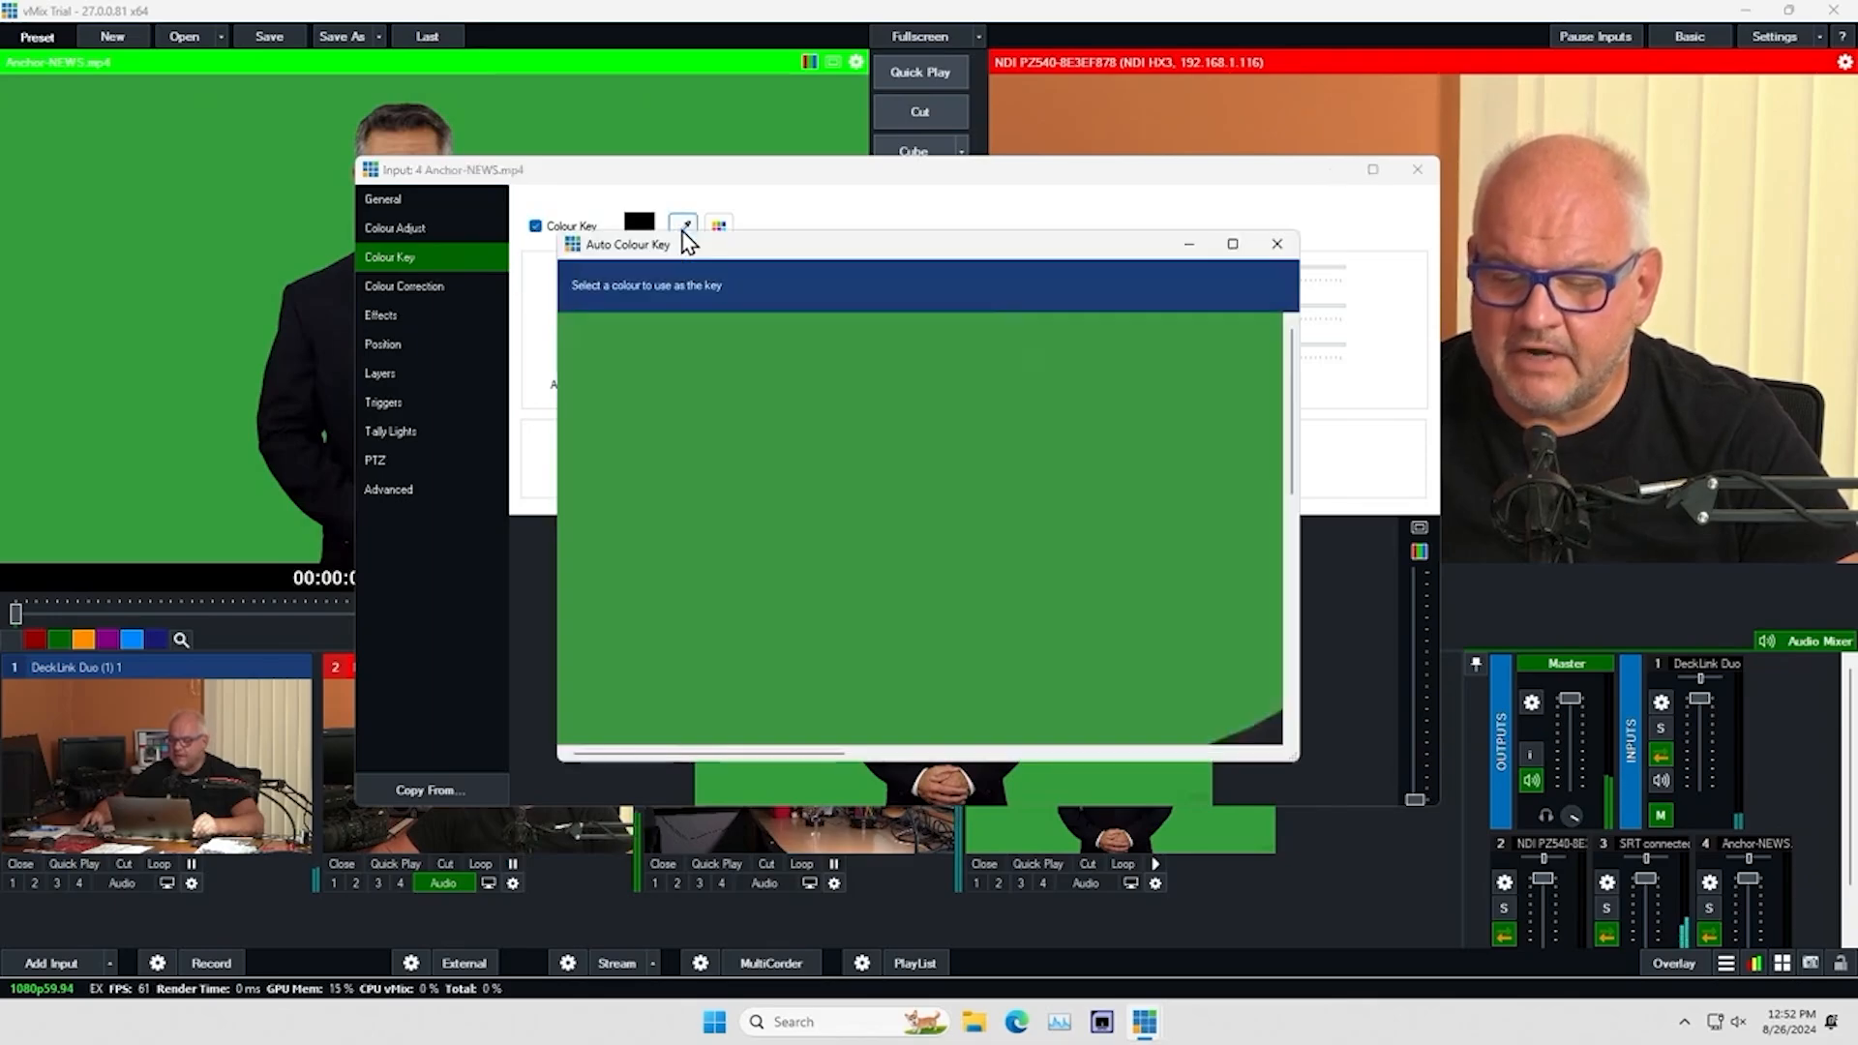
pyautogui.click(1159, 639)
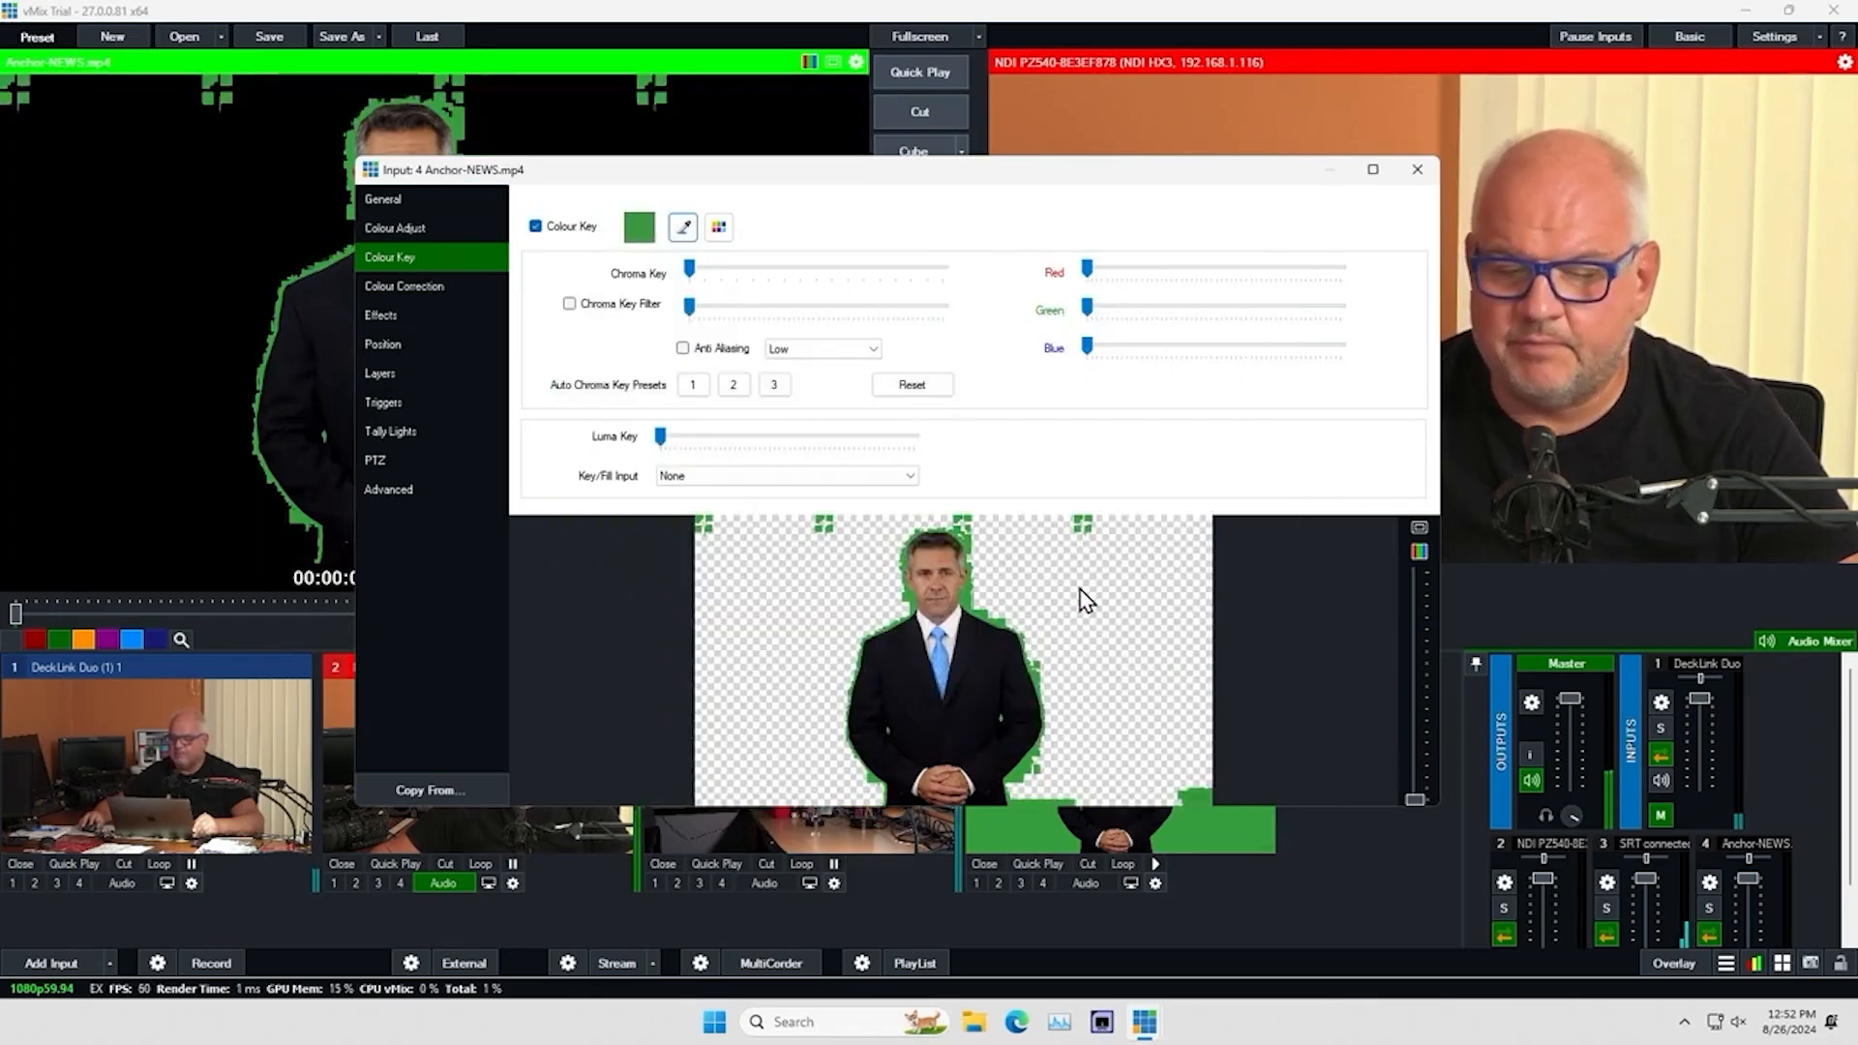
pyautogui.click(570, 304)
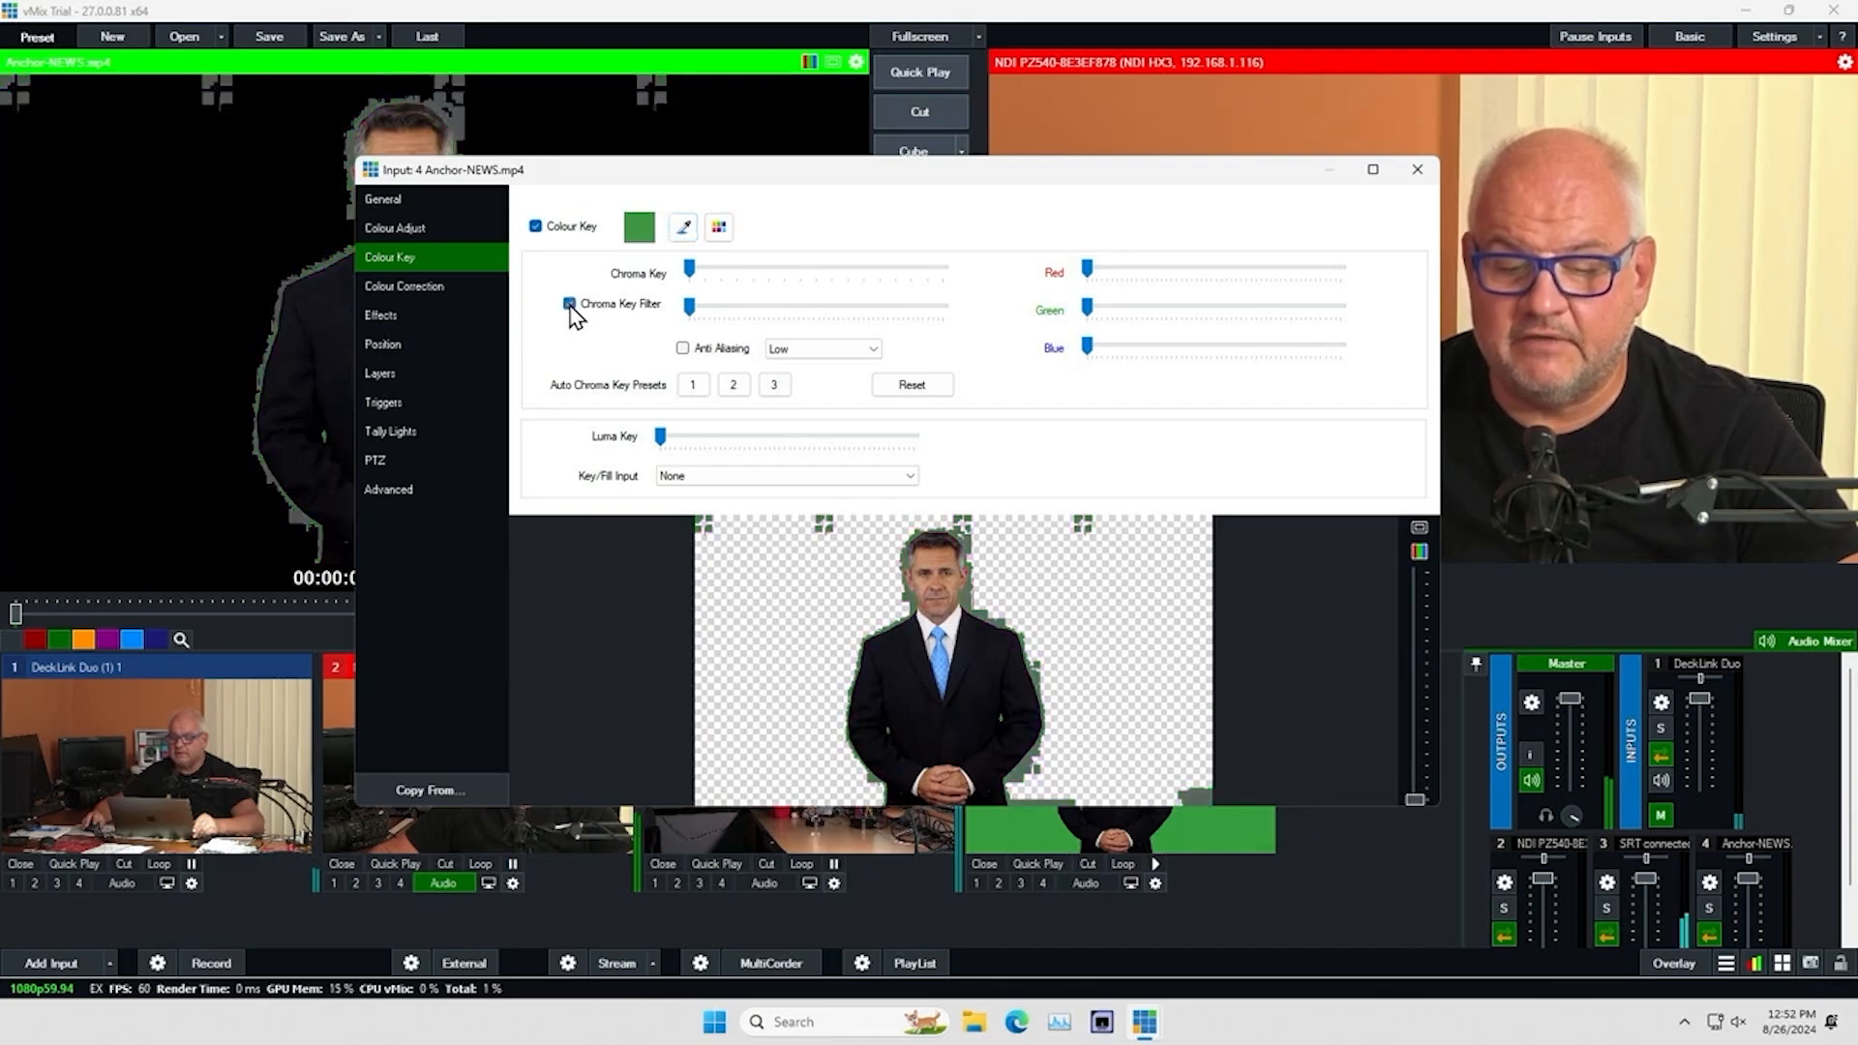
pyautogui.click(737, 386)
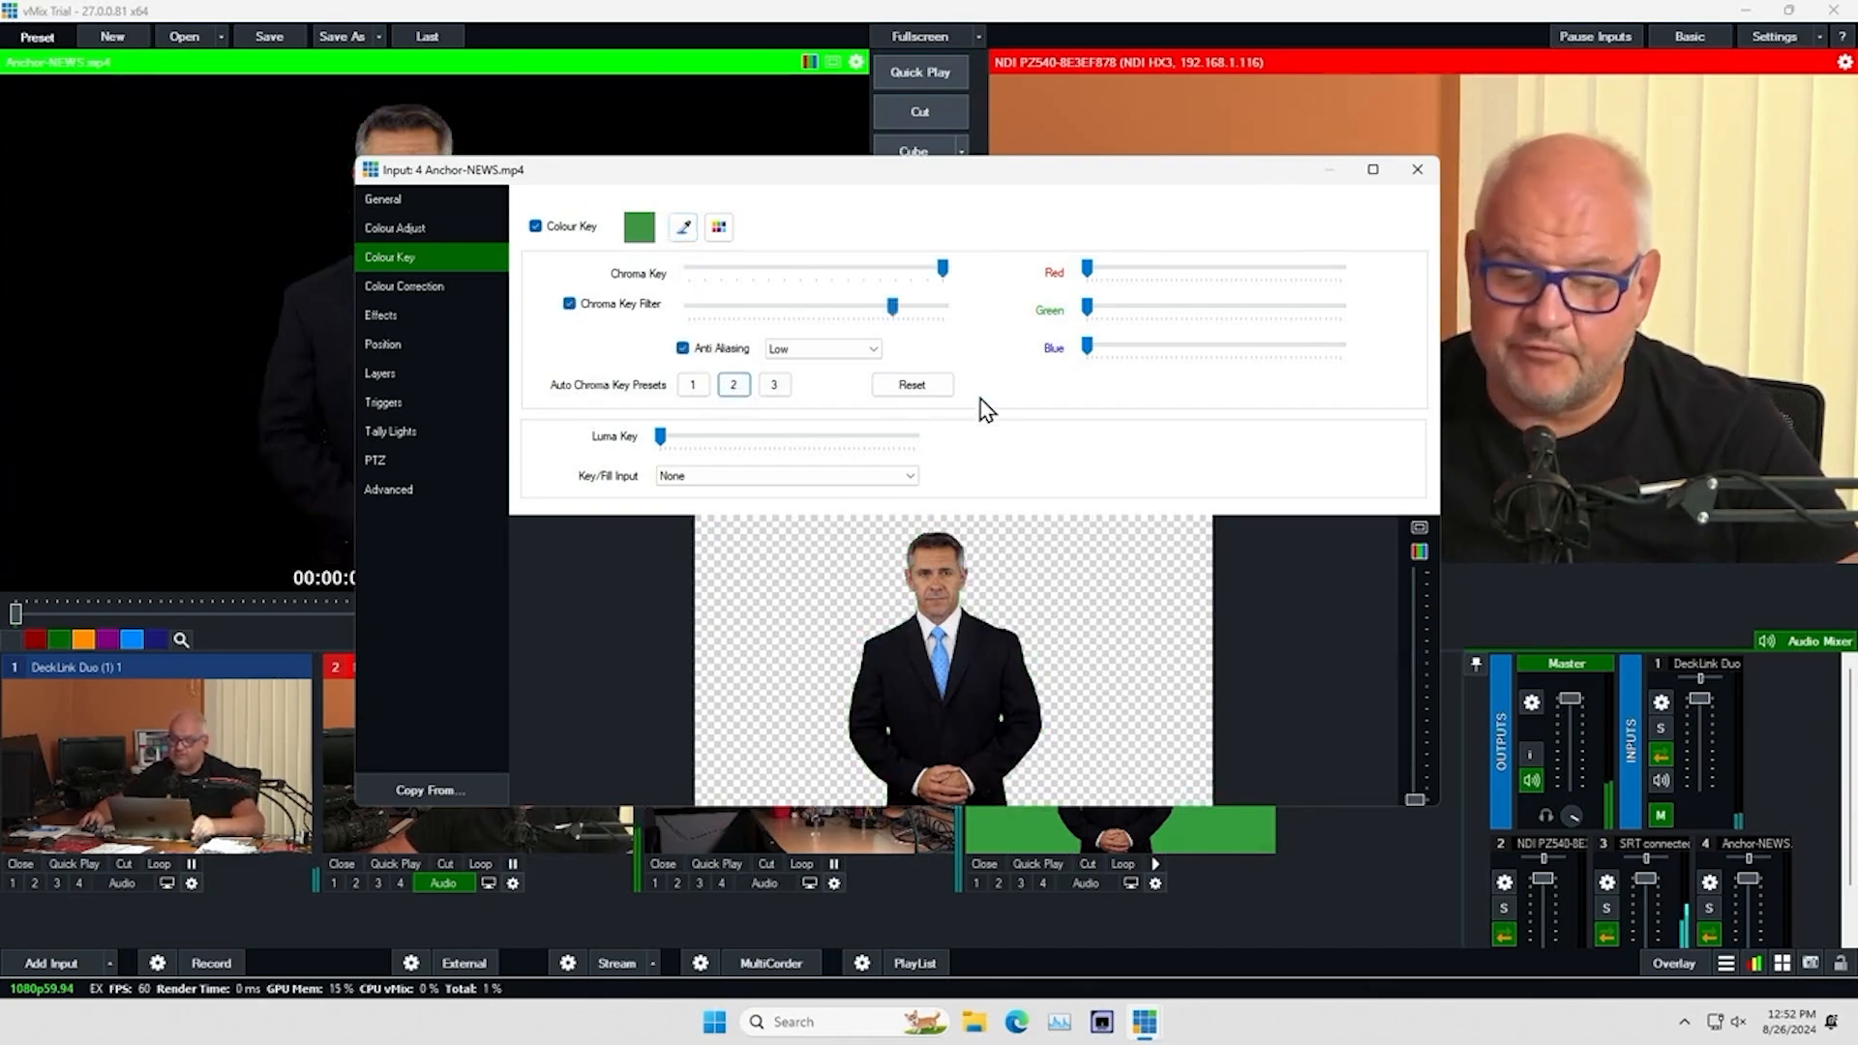
pyautogui.click(1416, 171)
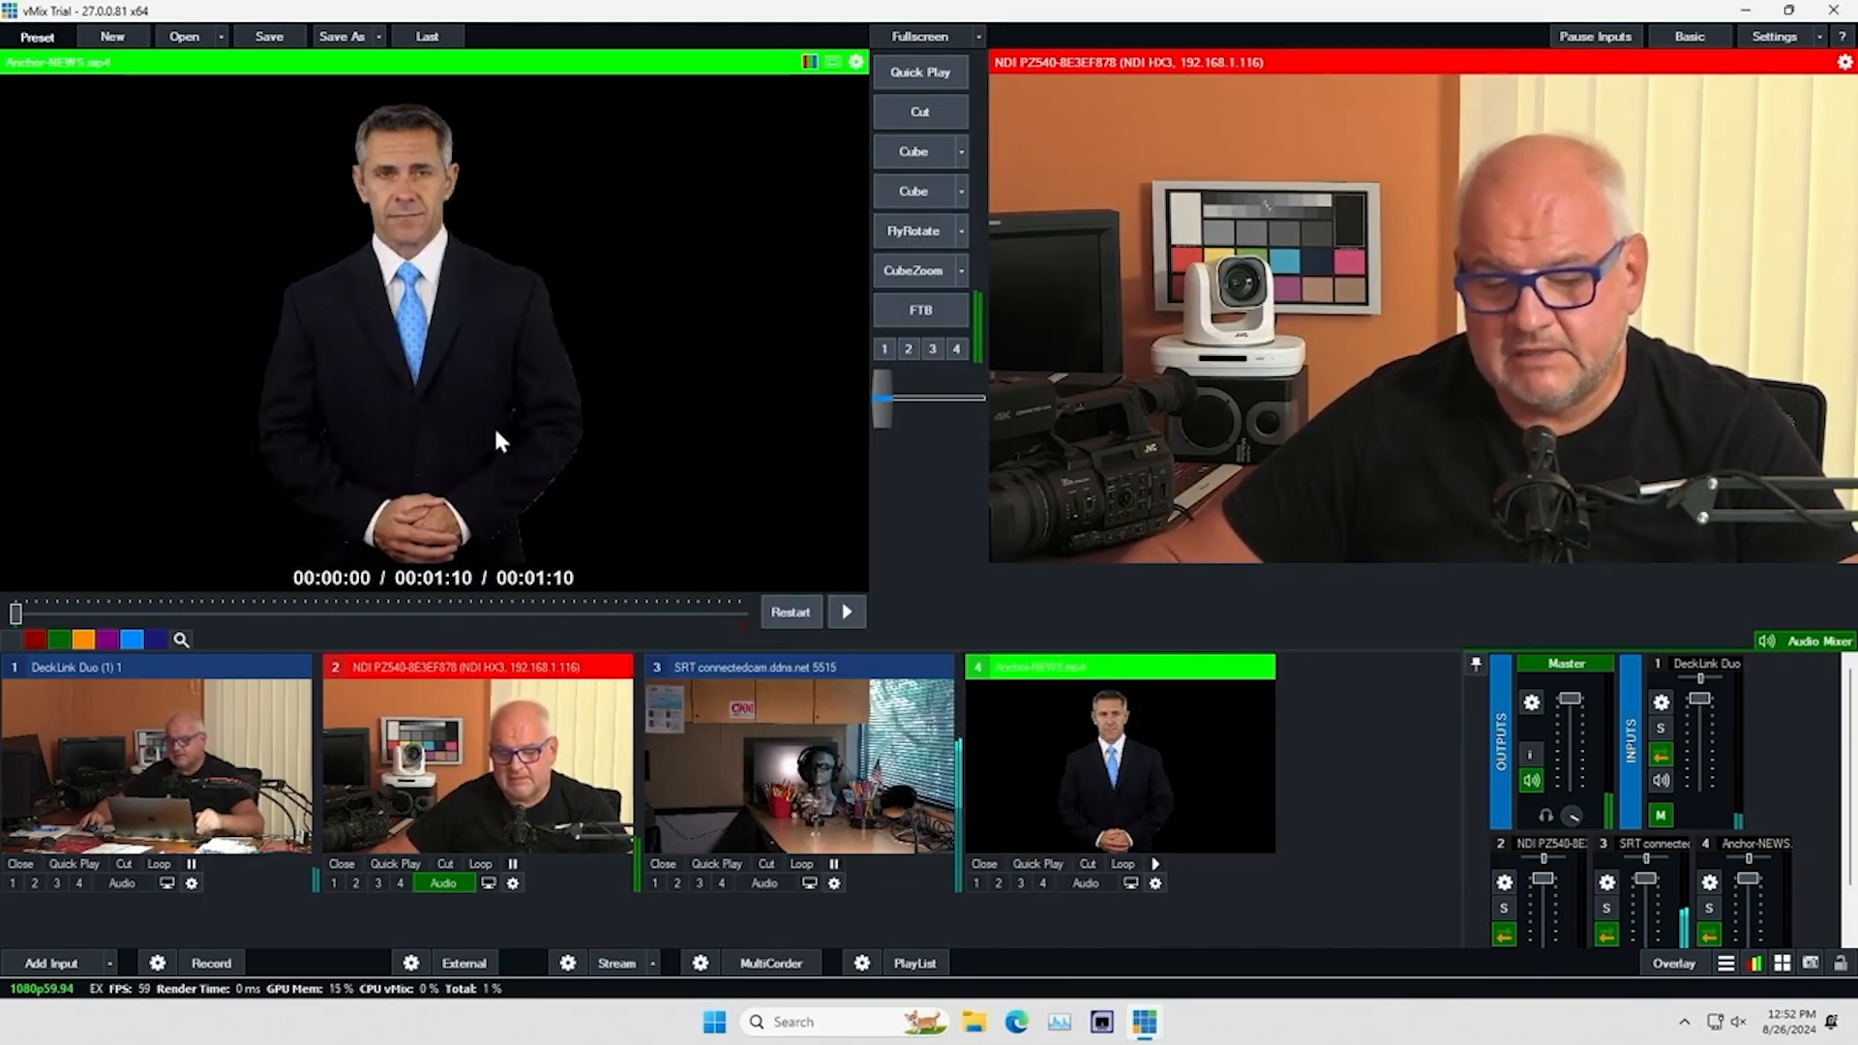
# Play the anchor clip with looping enabled and show it over the program output on overlay channel 1
pyautogui.click(1155, 864)
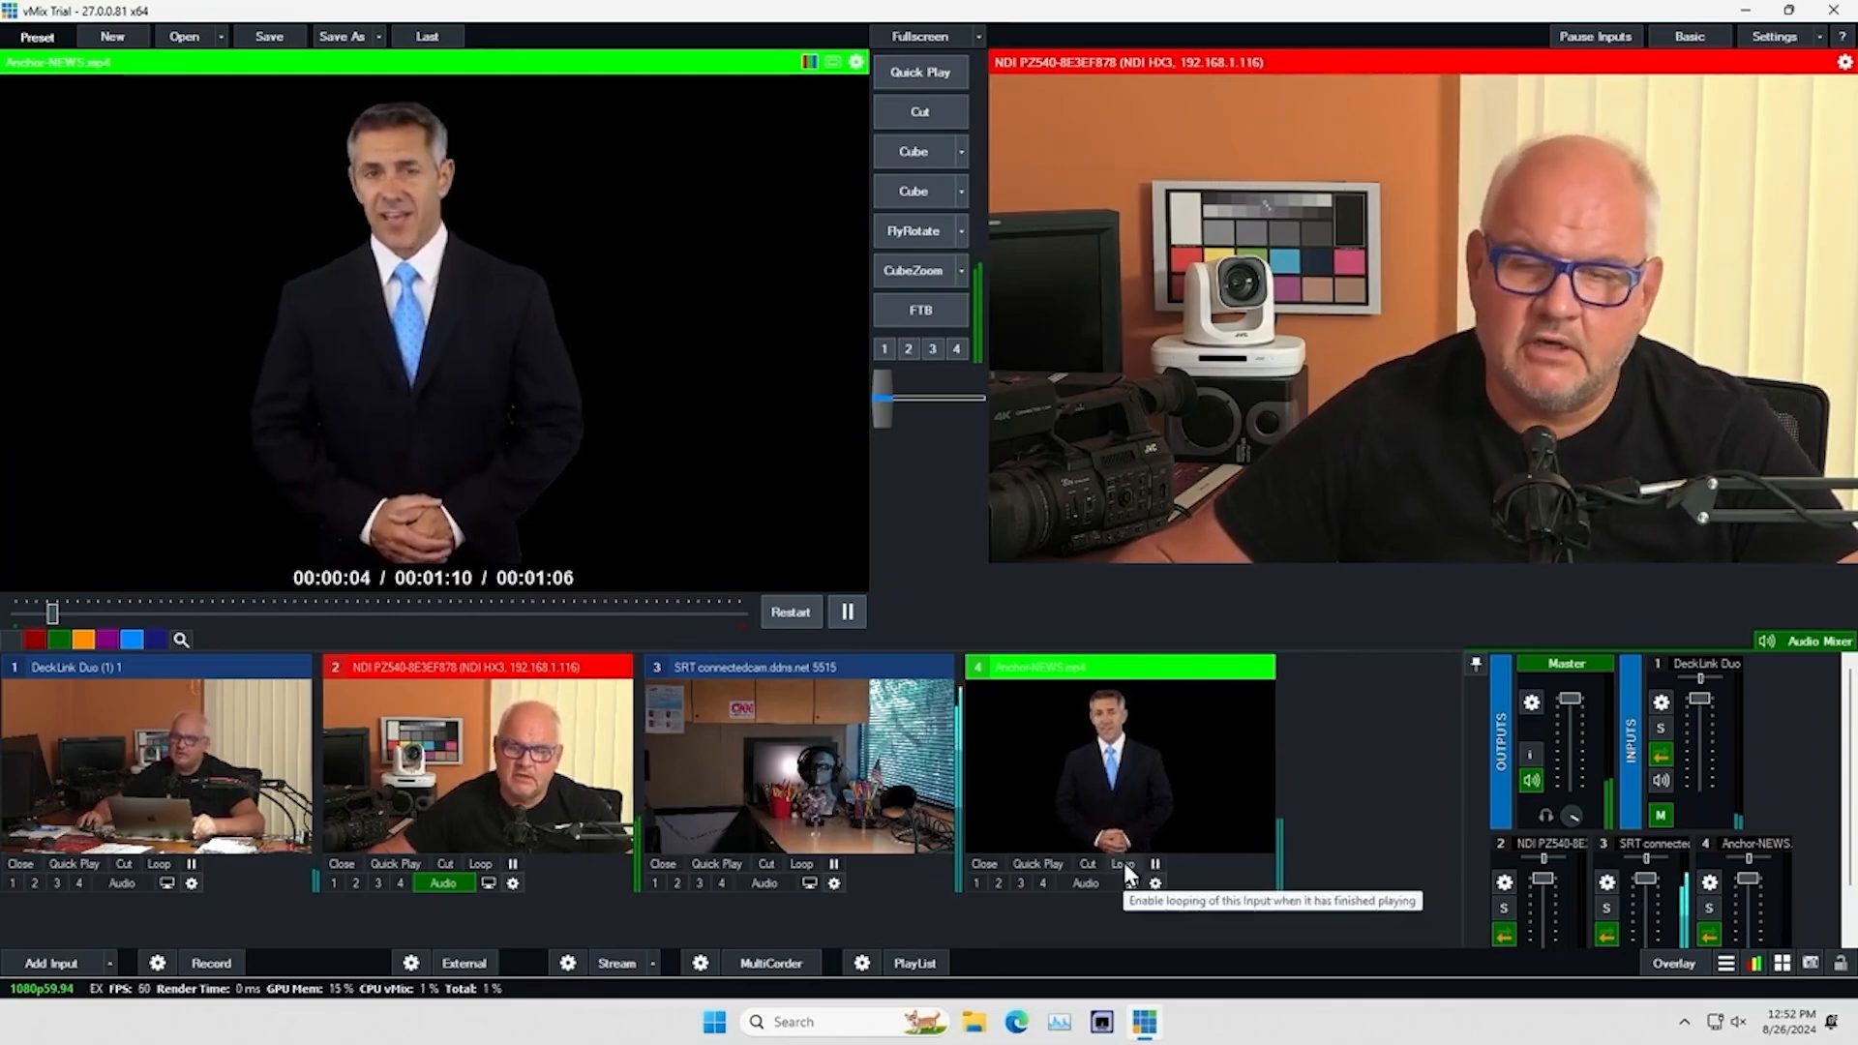
pyautogui.click(1124, 862)
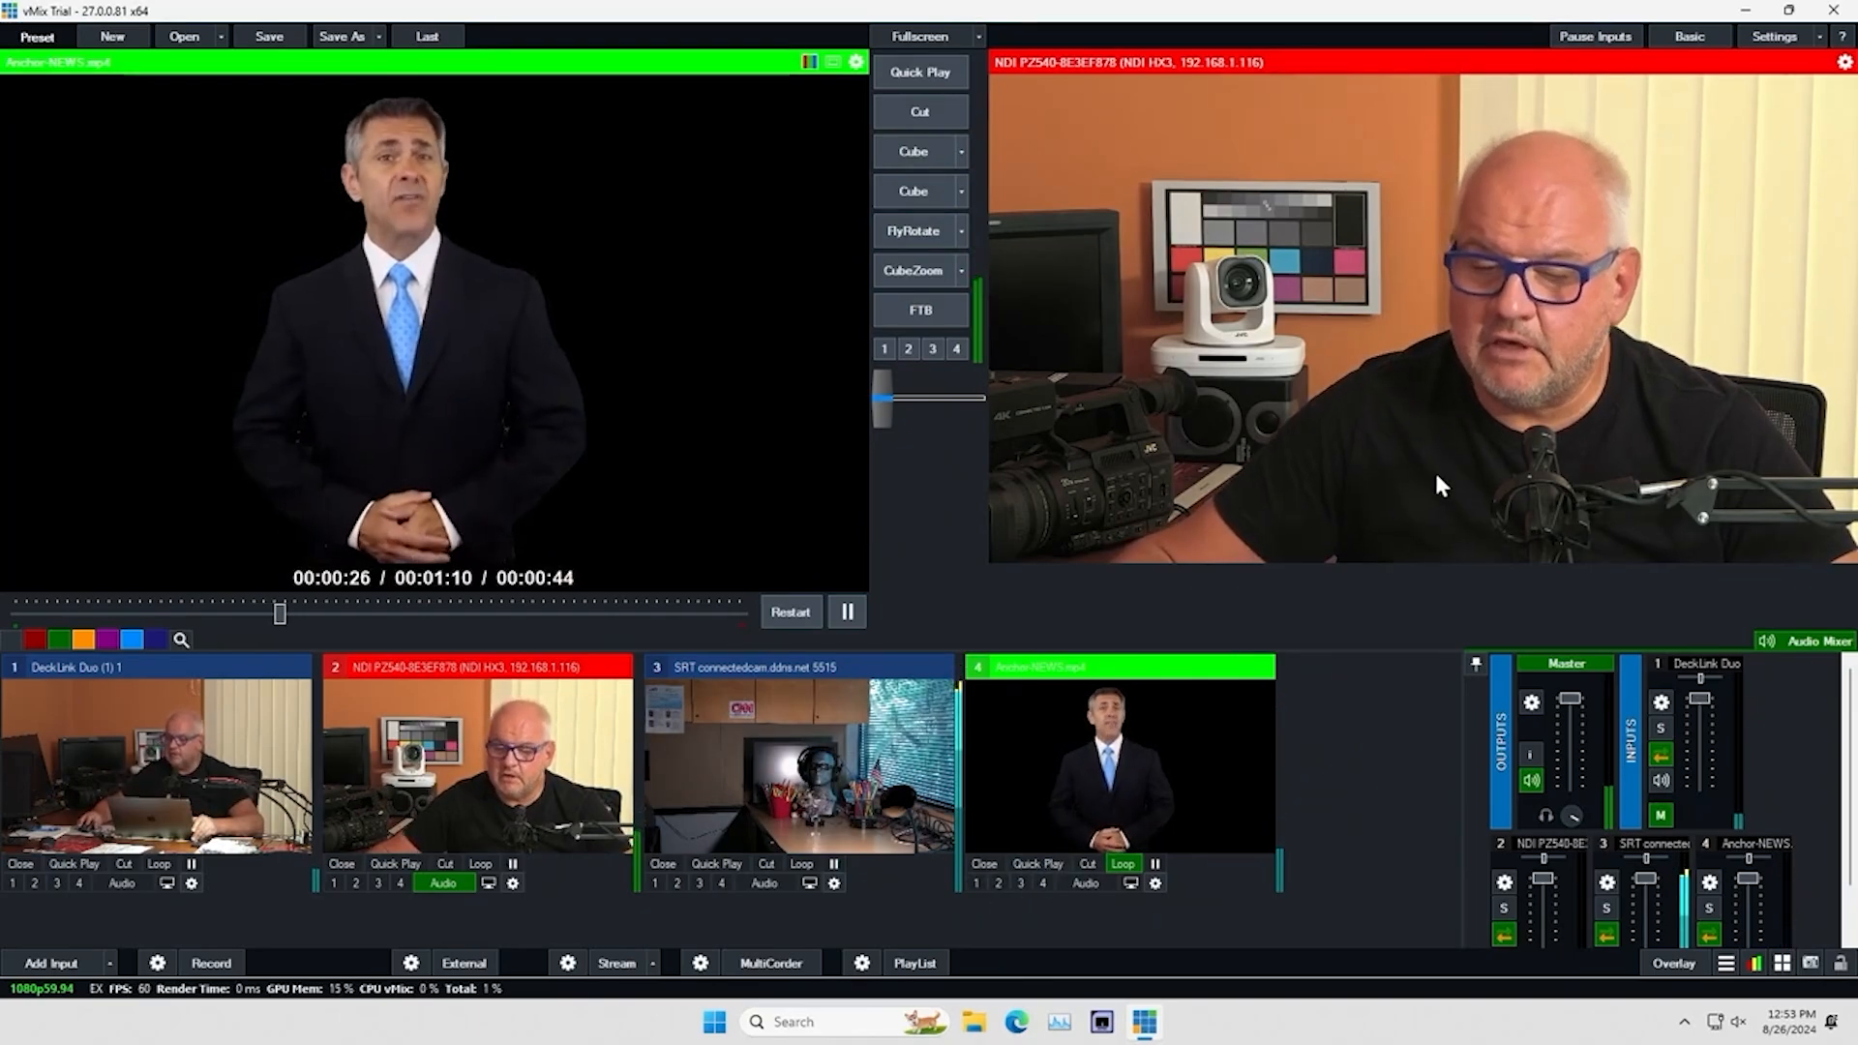
pyautogui.click(976, 884)
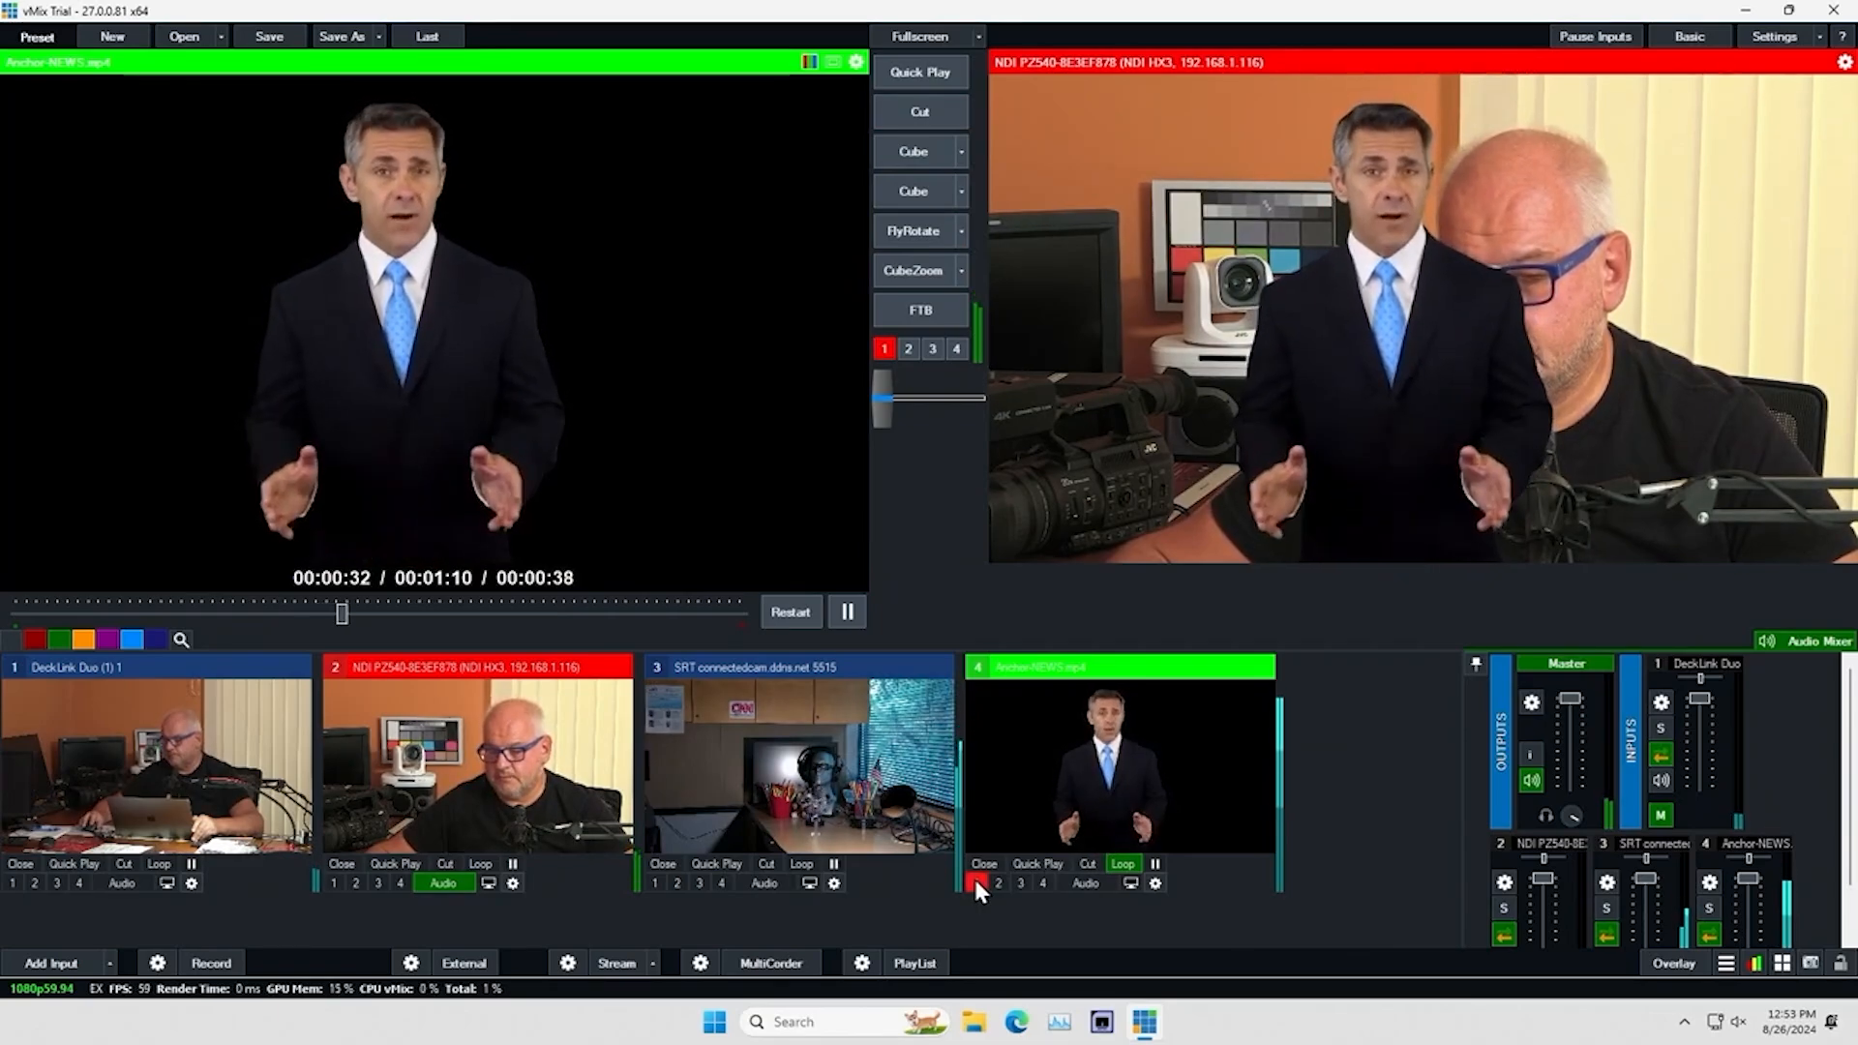
# Set the anchor clip's zoom to about 0.71, Pan X to -0.37 and Pan Y to -0.31, and take it off overlay 1
pyautogui.click(1154, 883)
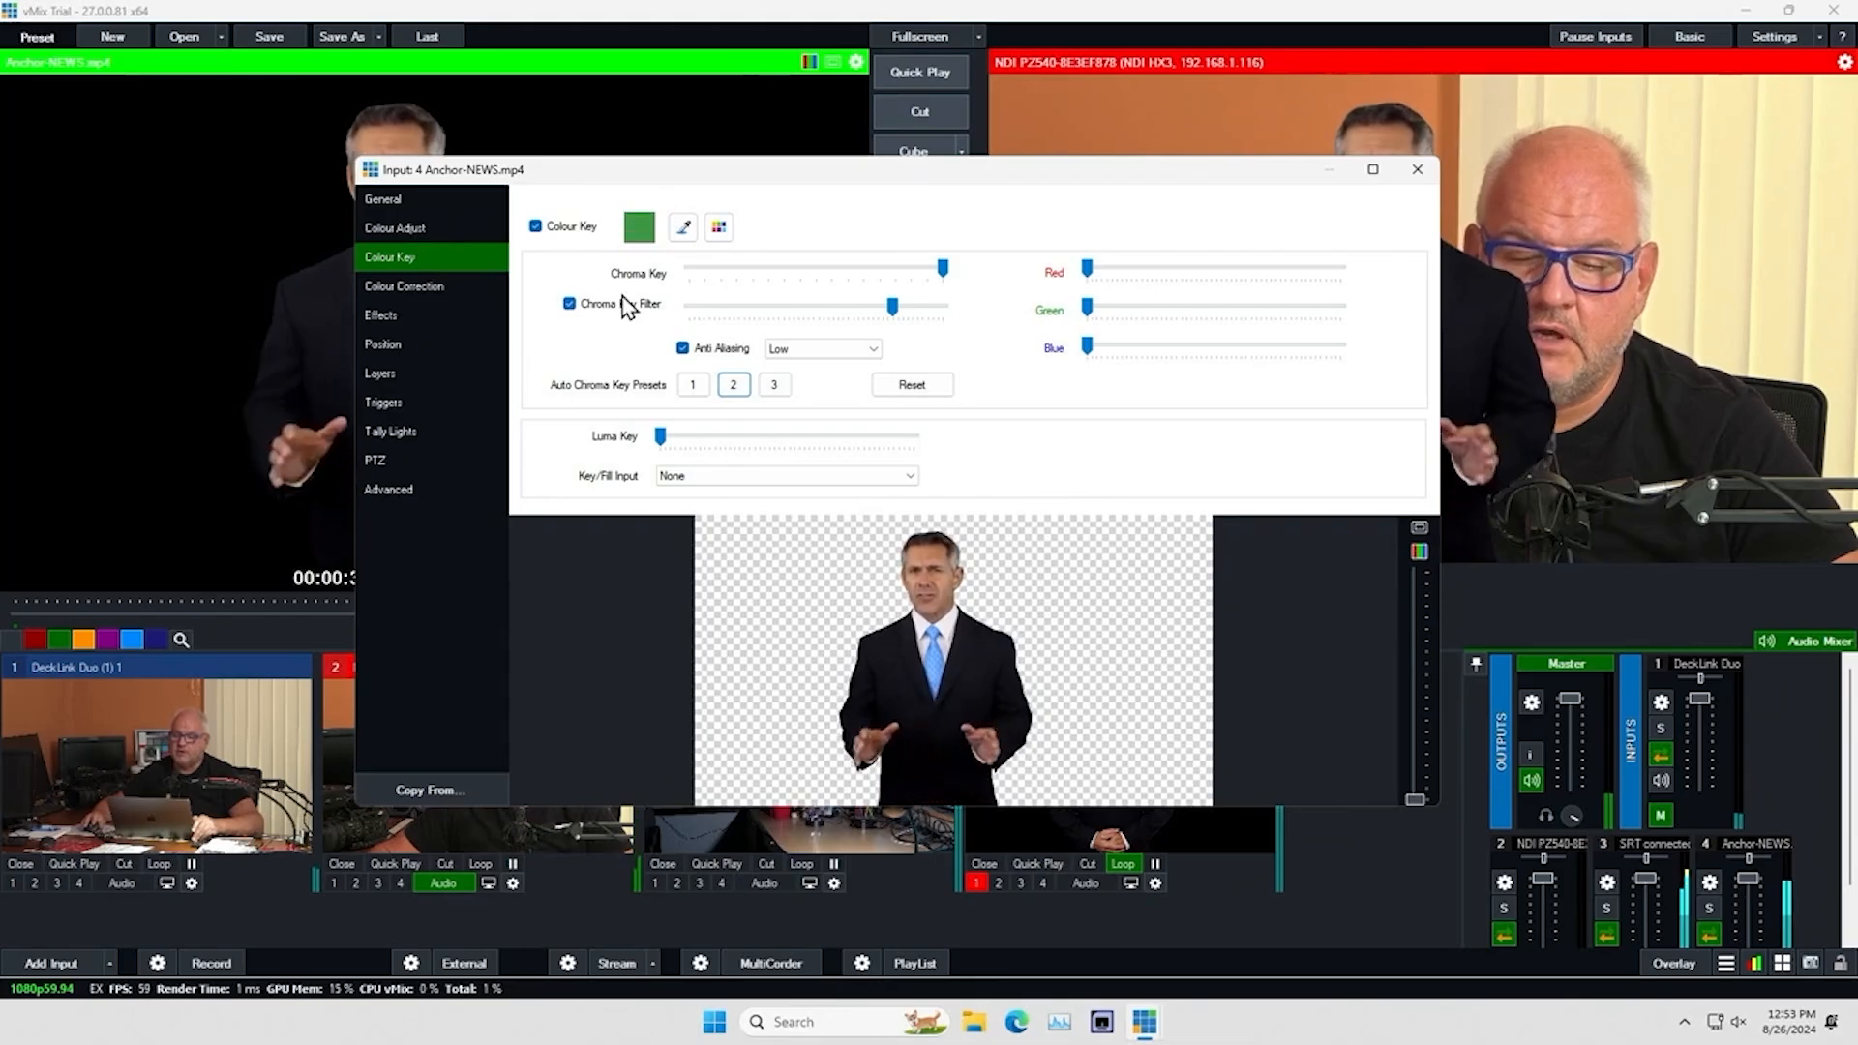
pyautogui.click(396, 343)
pyautogui.moveTo(736, 232); pyautogui.dragTo(701, 237)
pyautogui.moveTo(733, 346); pyautogui.dragTo(721, 395)
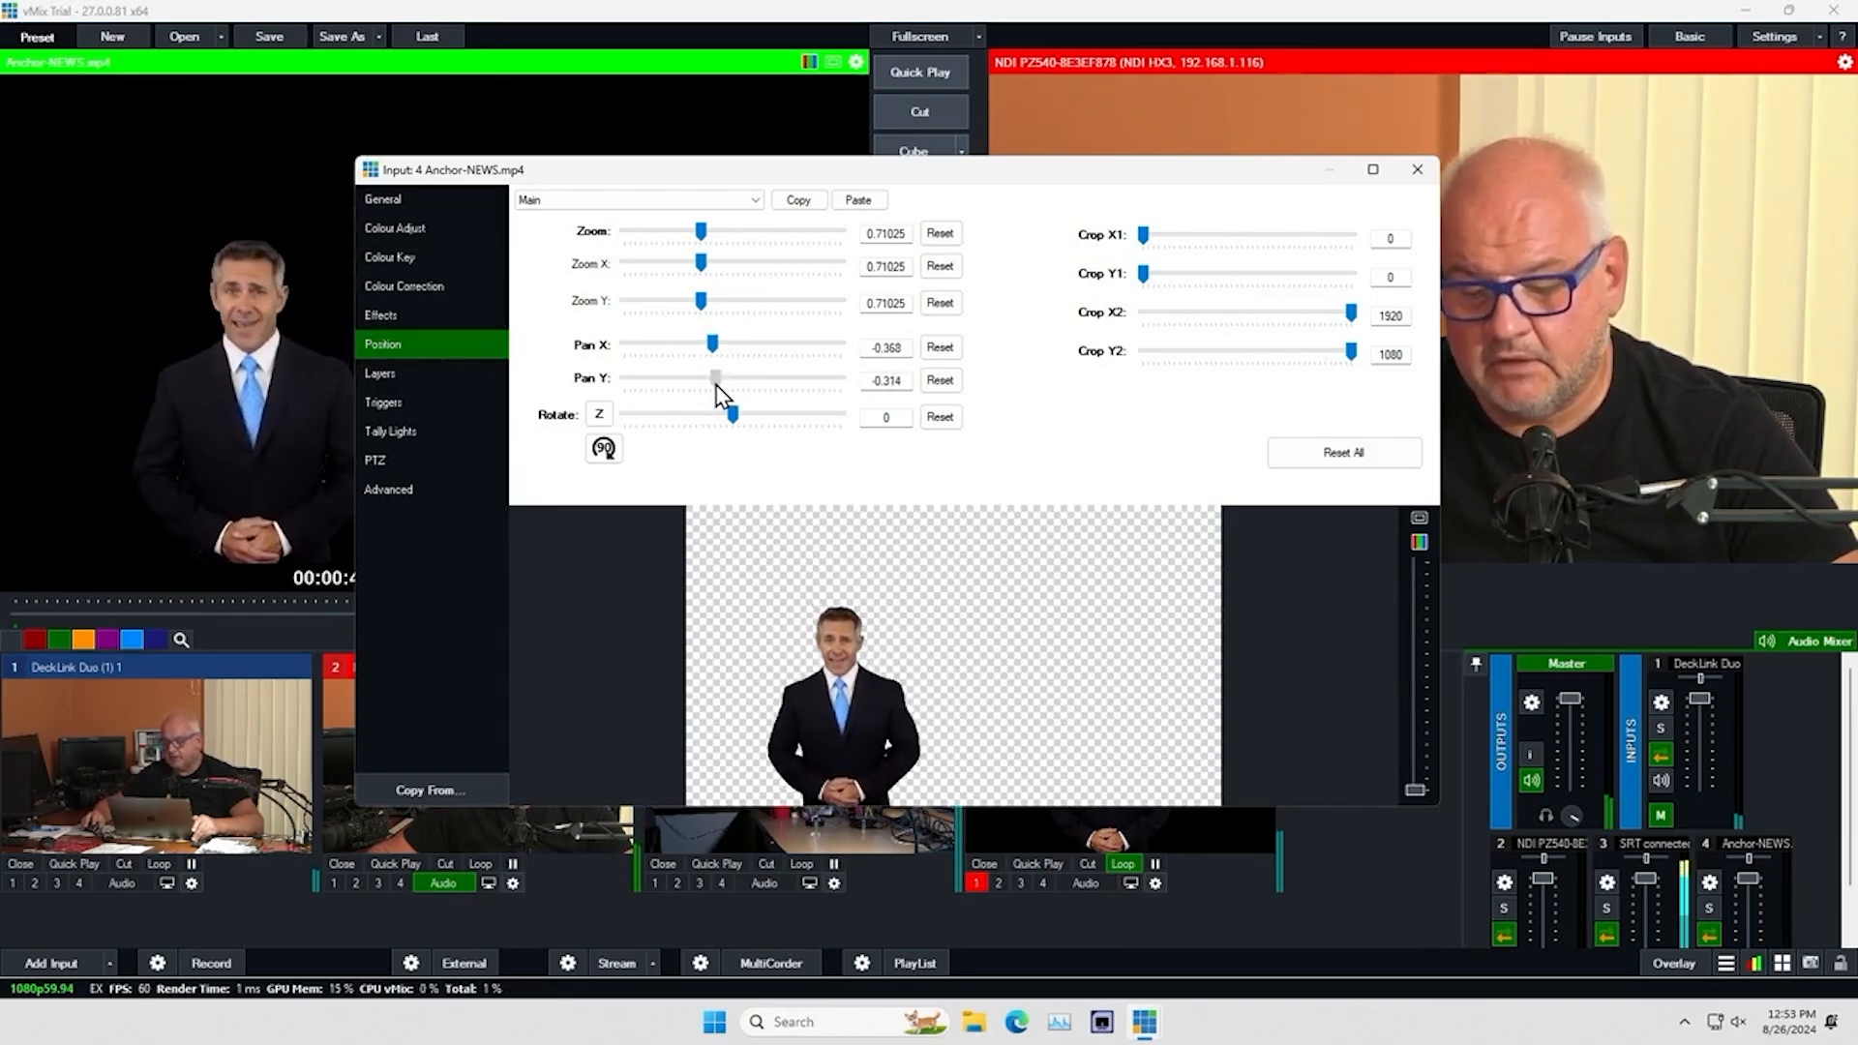
pyautogui.click(1416, 169)
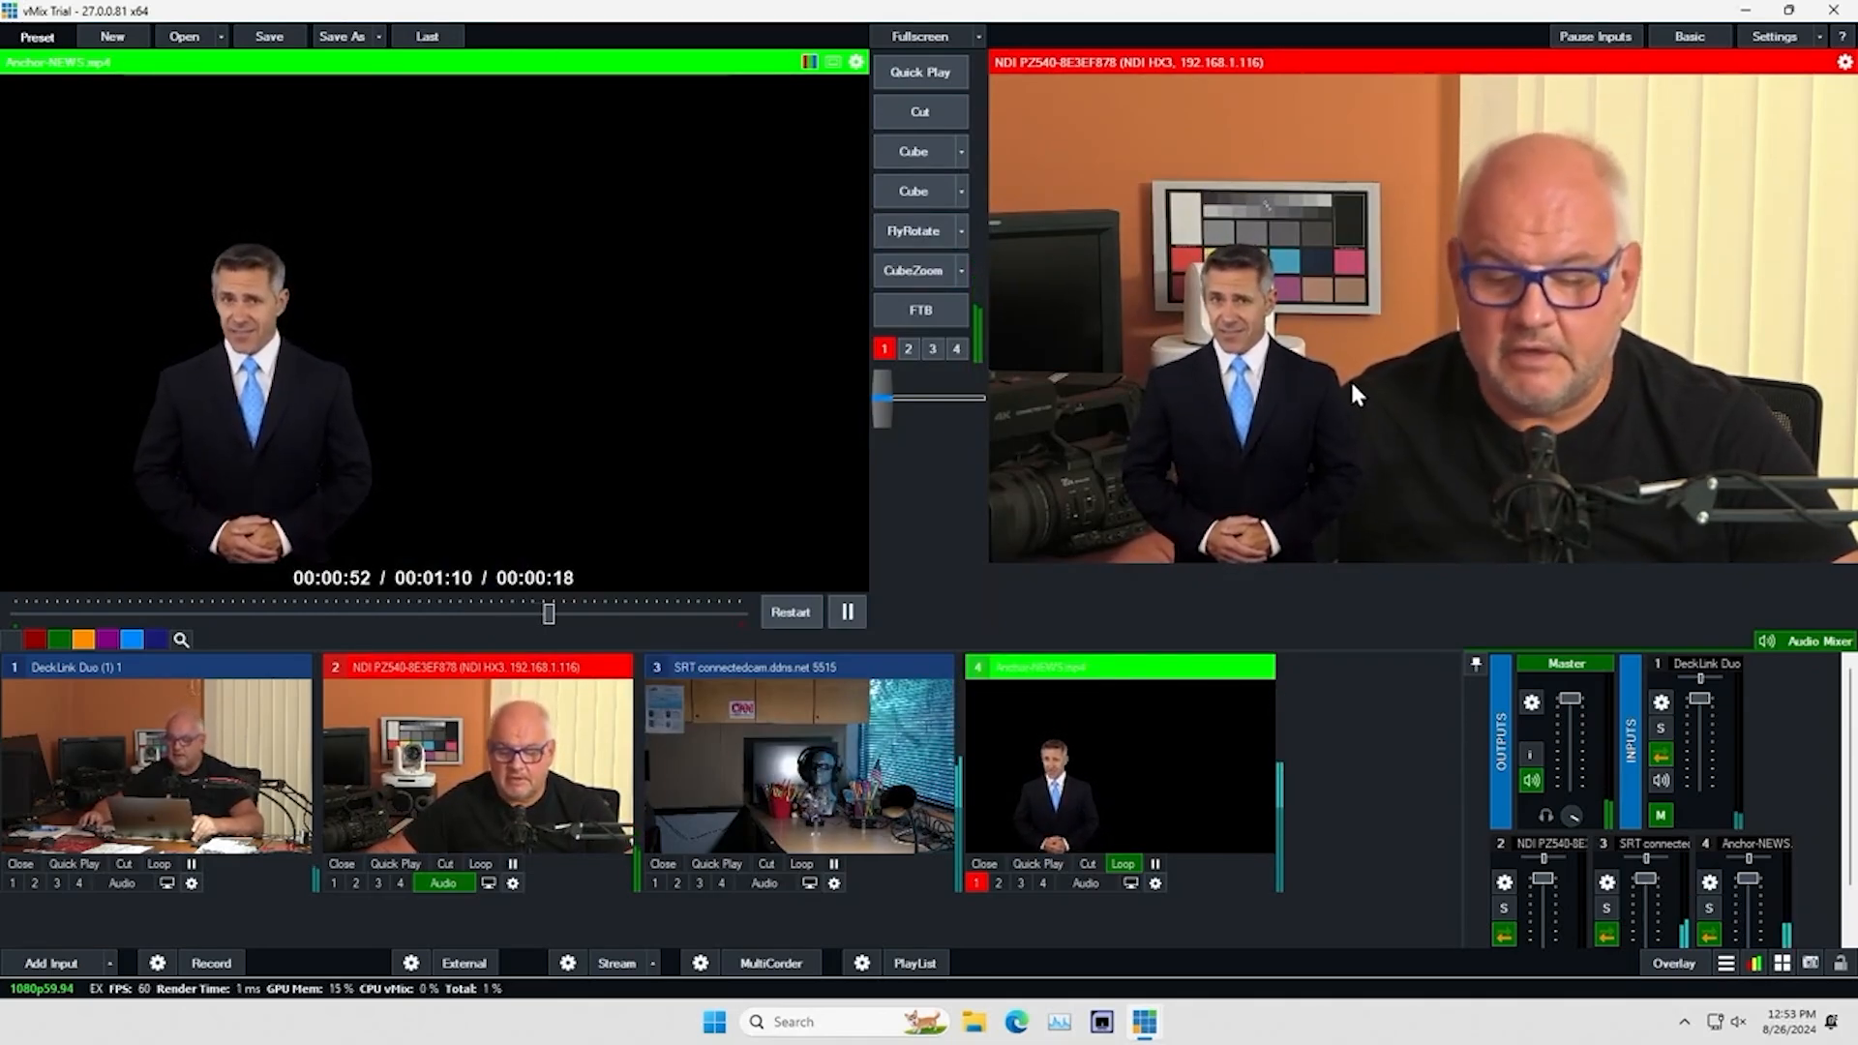
pyautogui.click(980, 881)
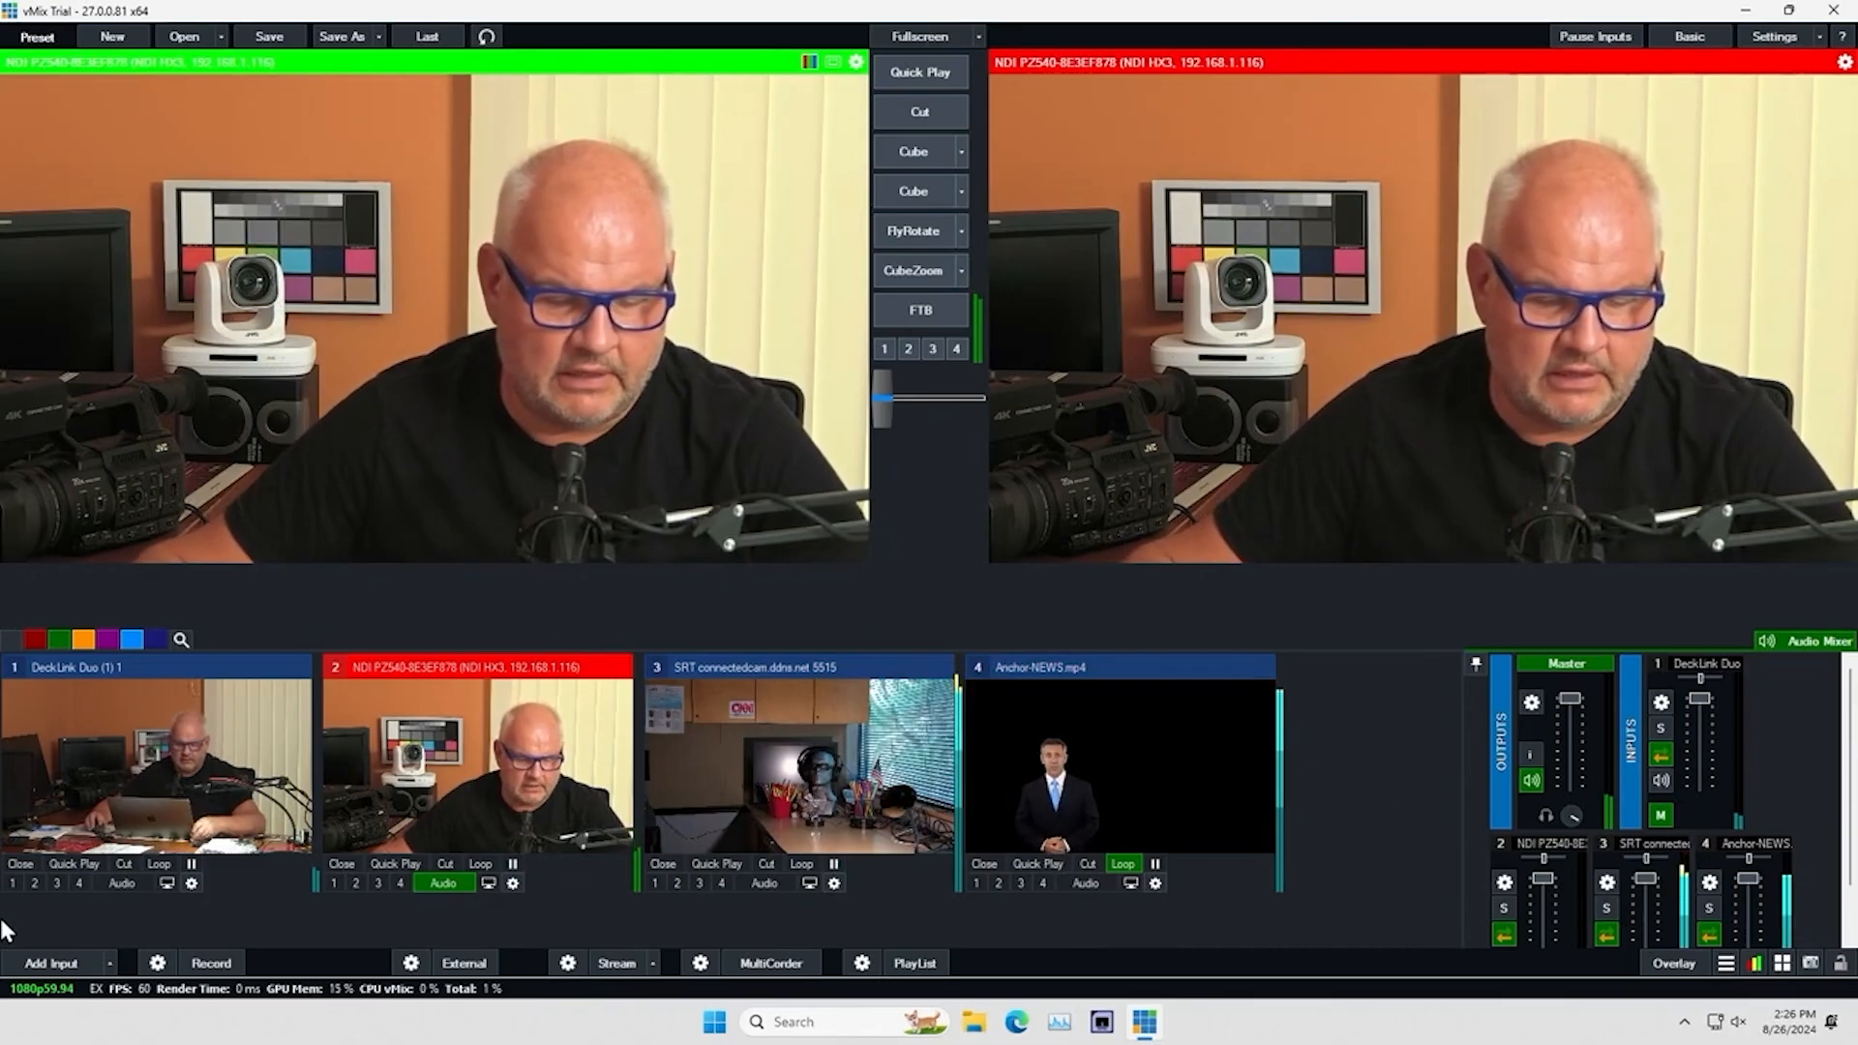
# Add the GT title template "Title 0- The Classic Blue" as input 5
pyautogui.click(45, 956)
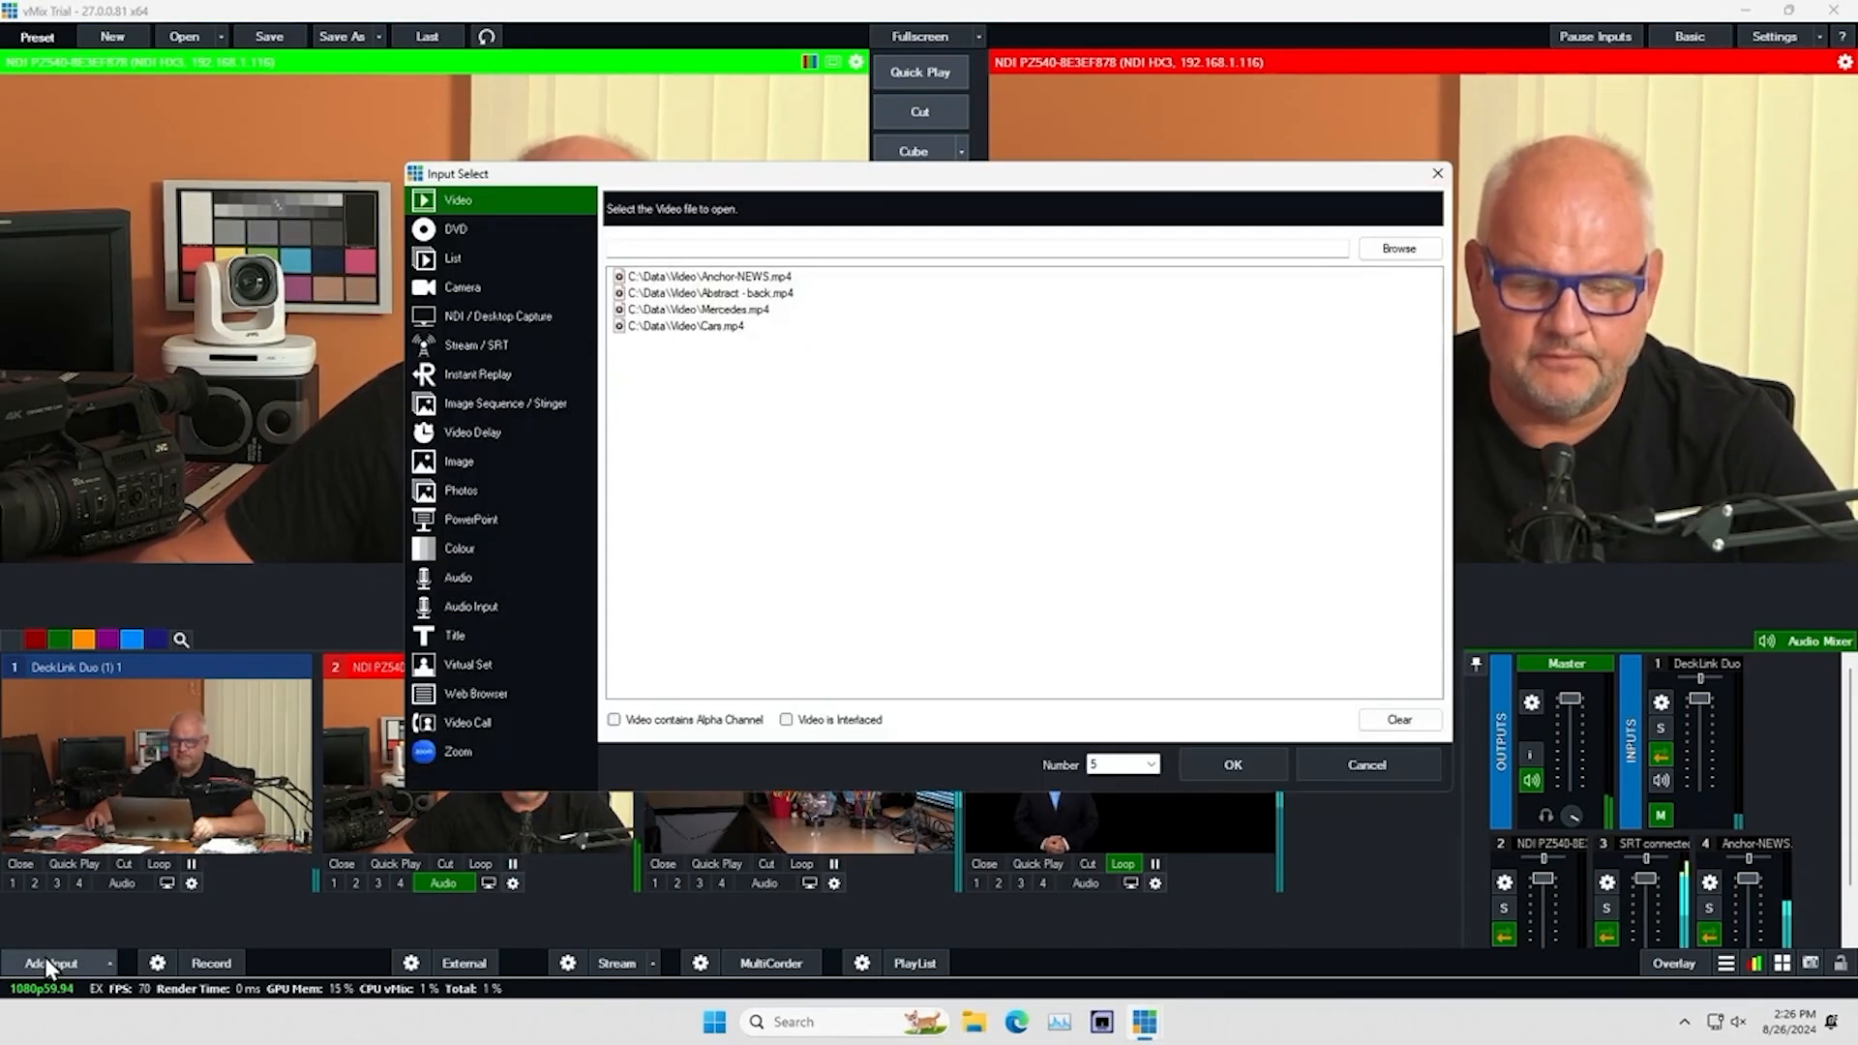
pyautogui.click(447, 638)
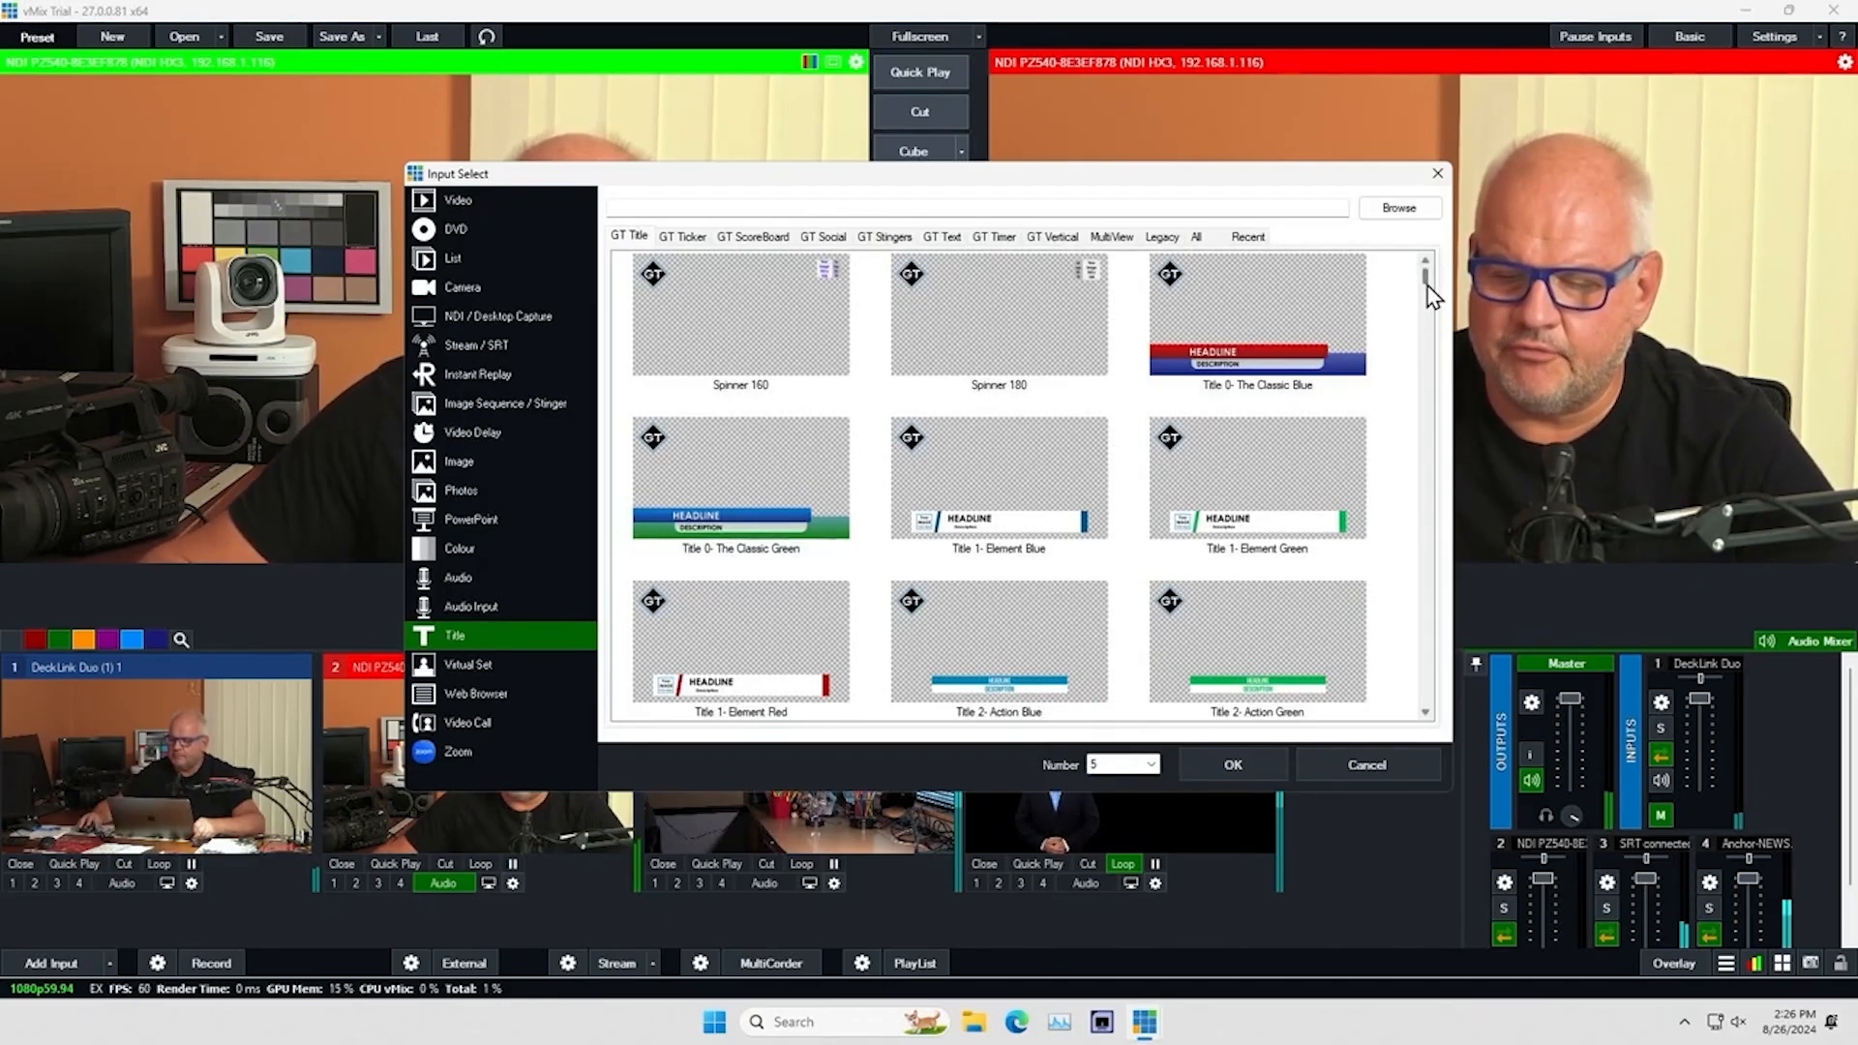
pyautogui.moveTo(1430, 286)
pyautogui.mouseDown()
pyautogui.moveTo(1430, 323)
pyautogui.moveTo(1431, 287)
pyautogui.mouseUp()
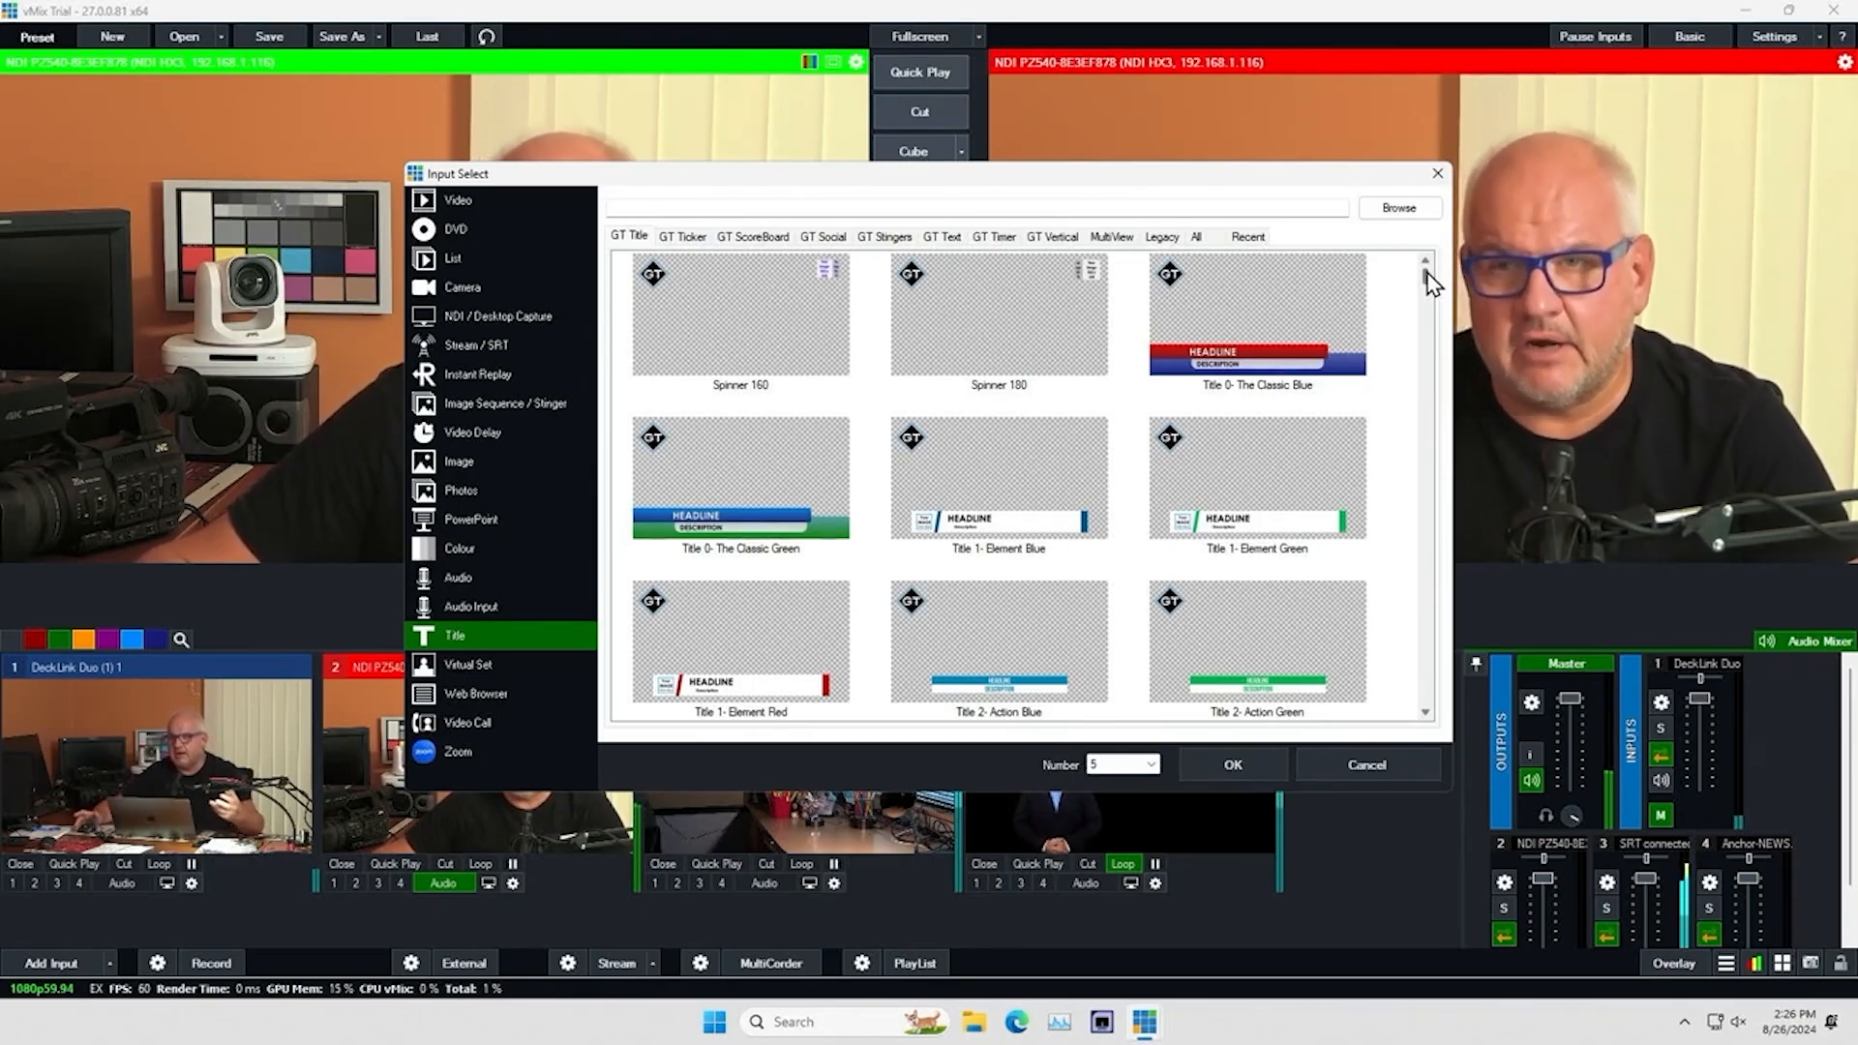
pyautogui.click(1254, 330)
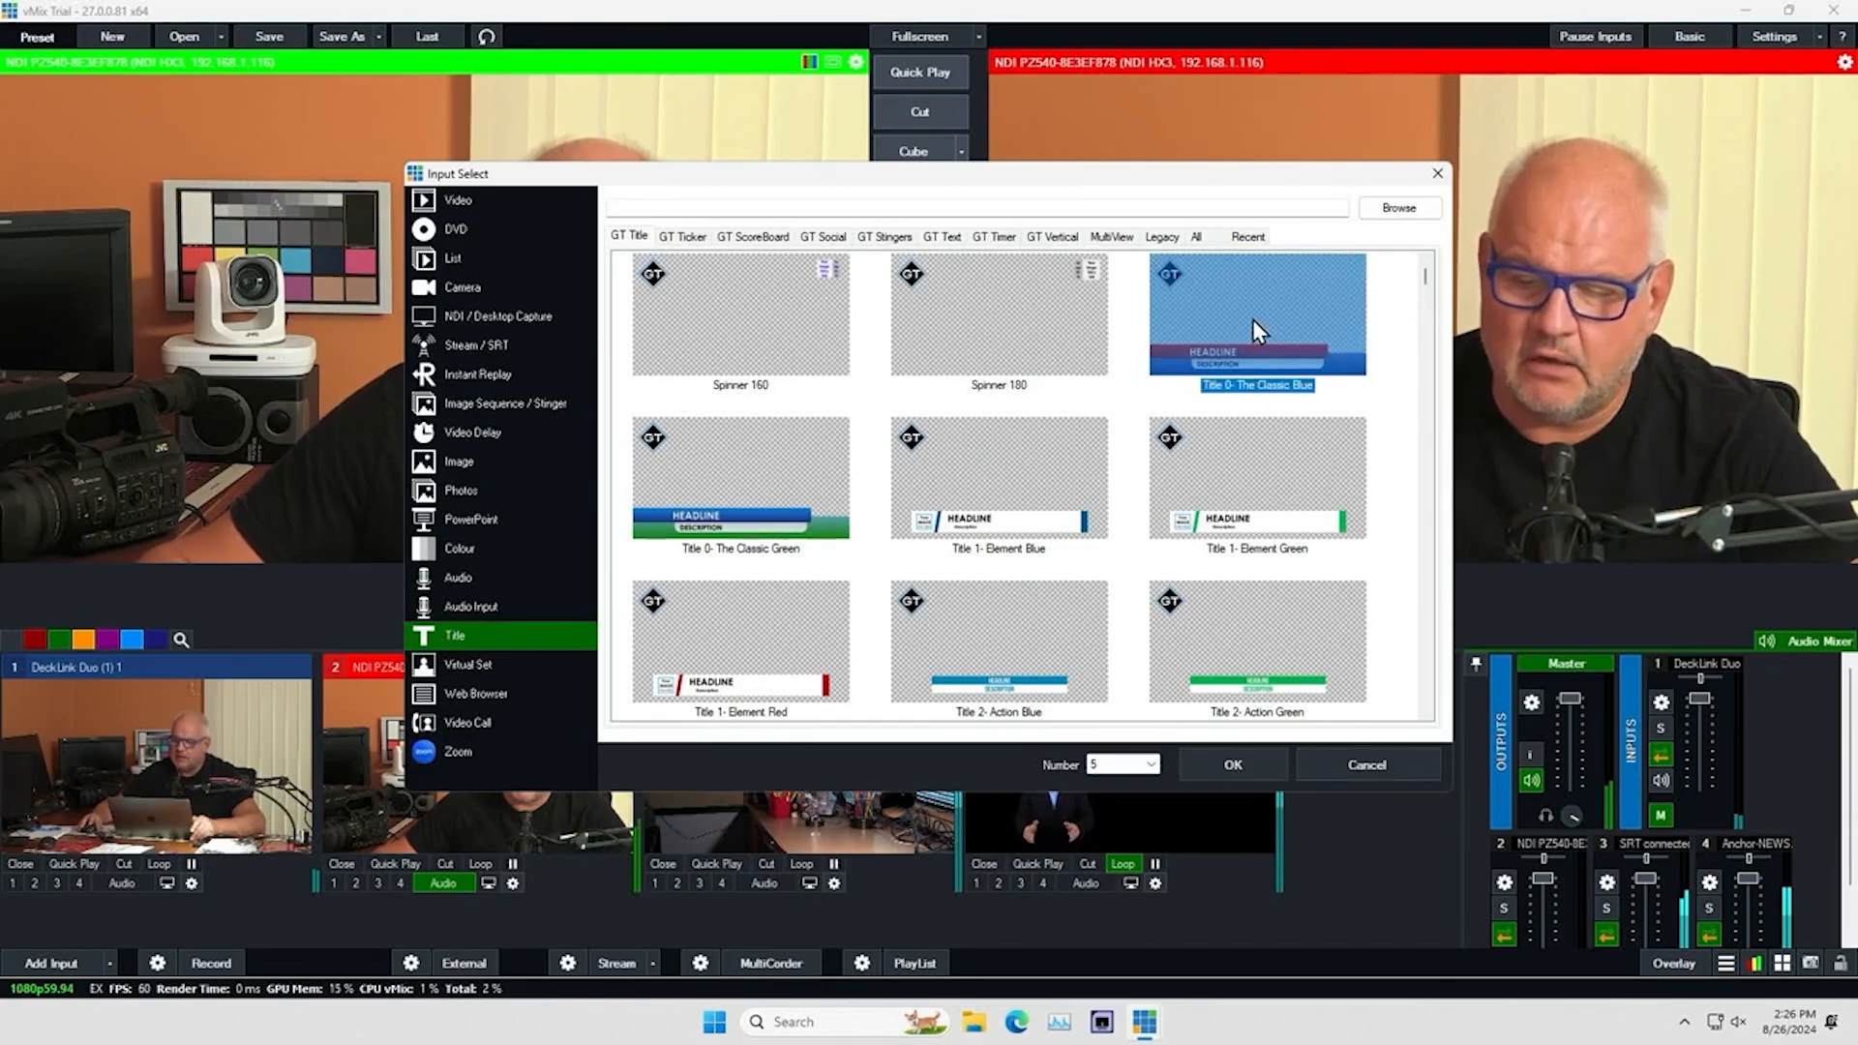
pyautogui.click(1233, 764)
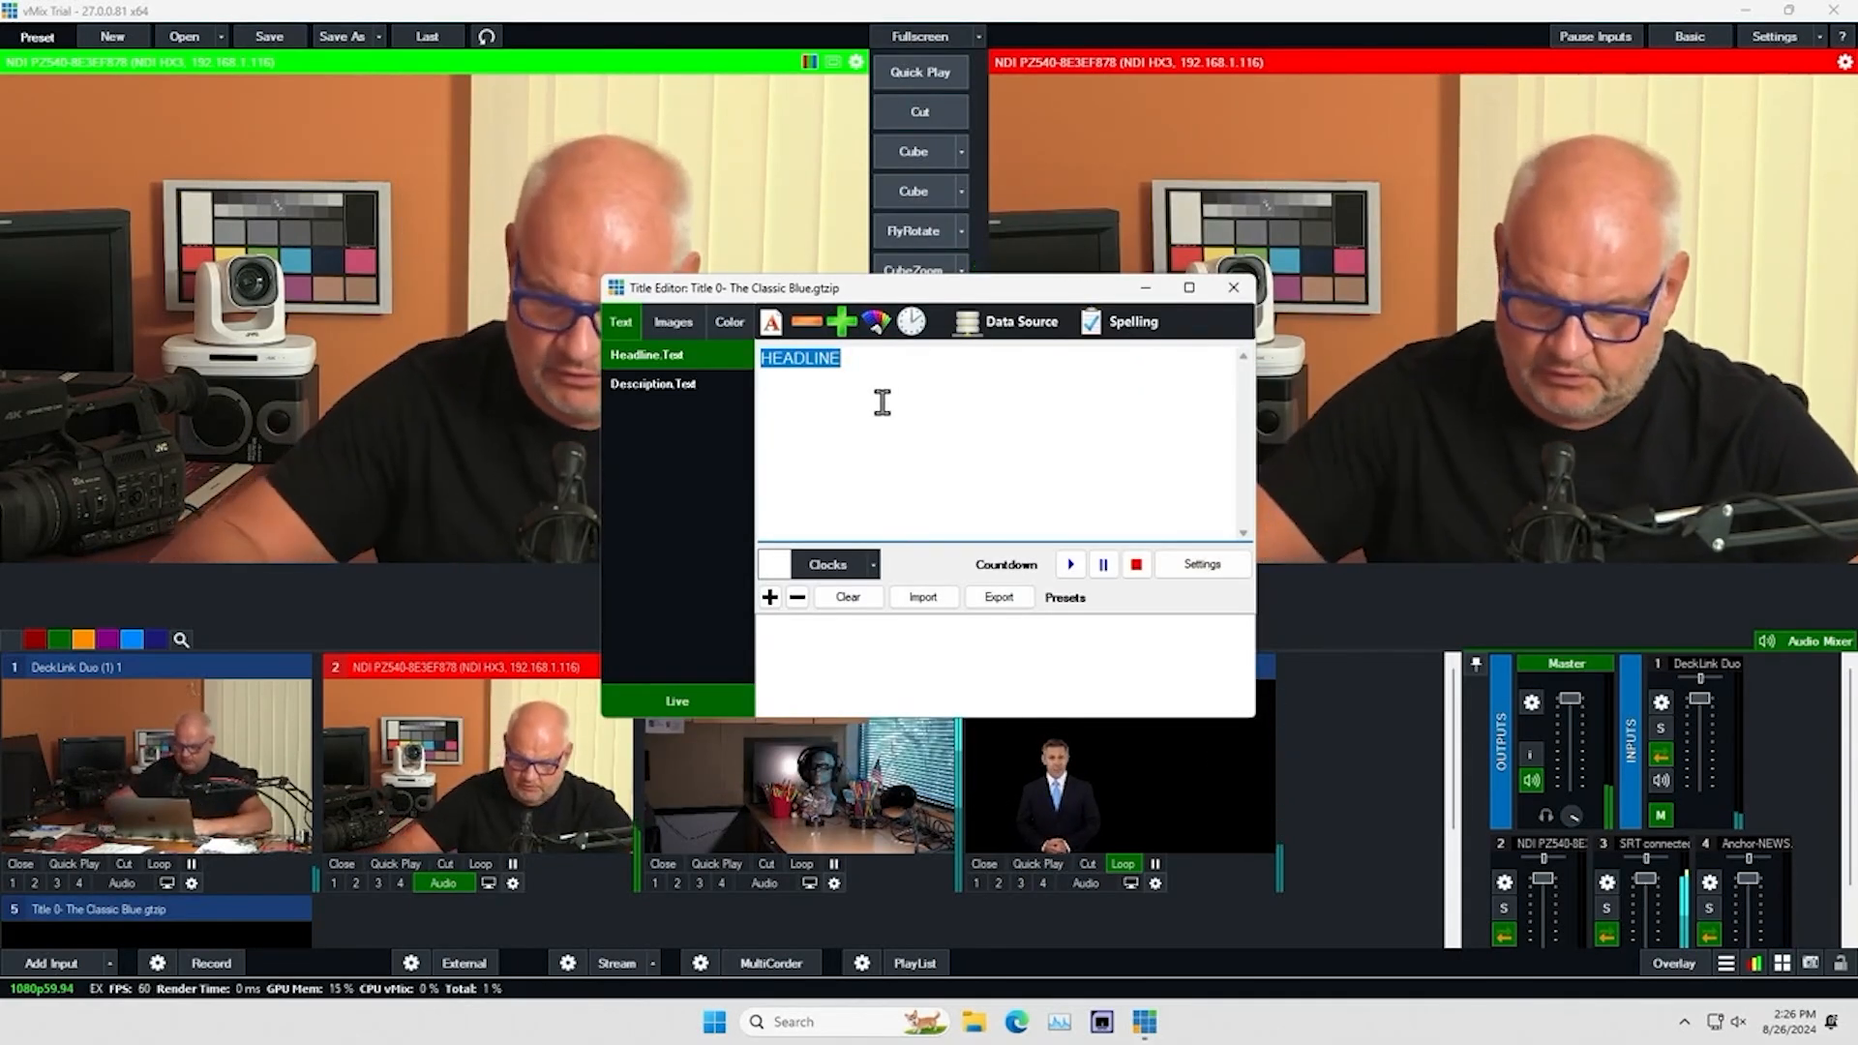
# Set the title's headline text to "JVC Demo" and close the title editor
pyautogui.write('JVC Demo')
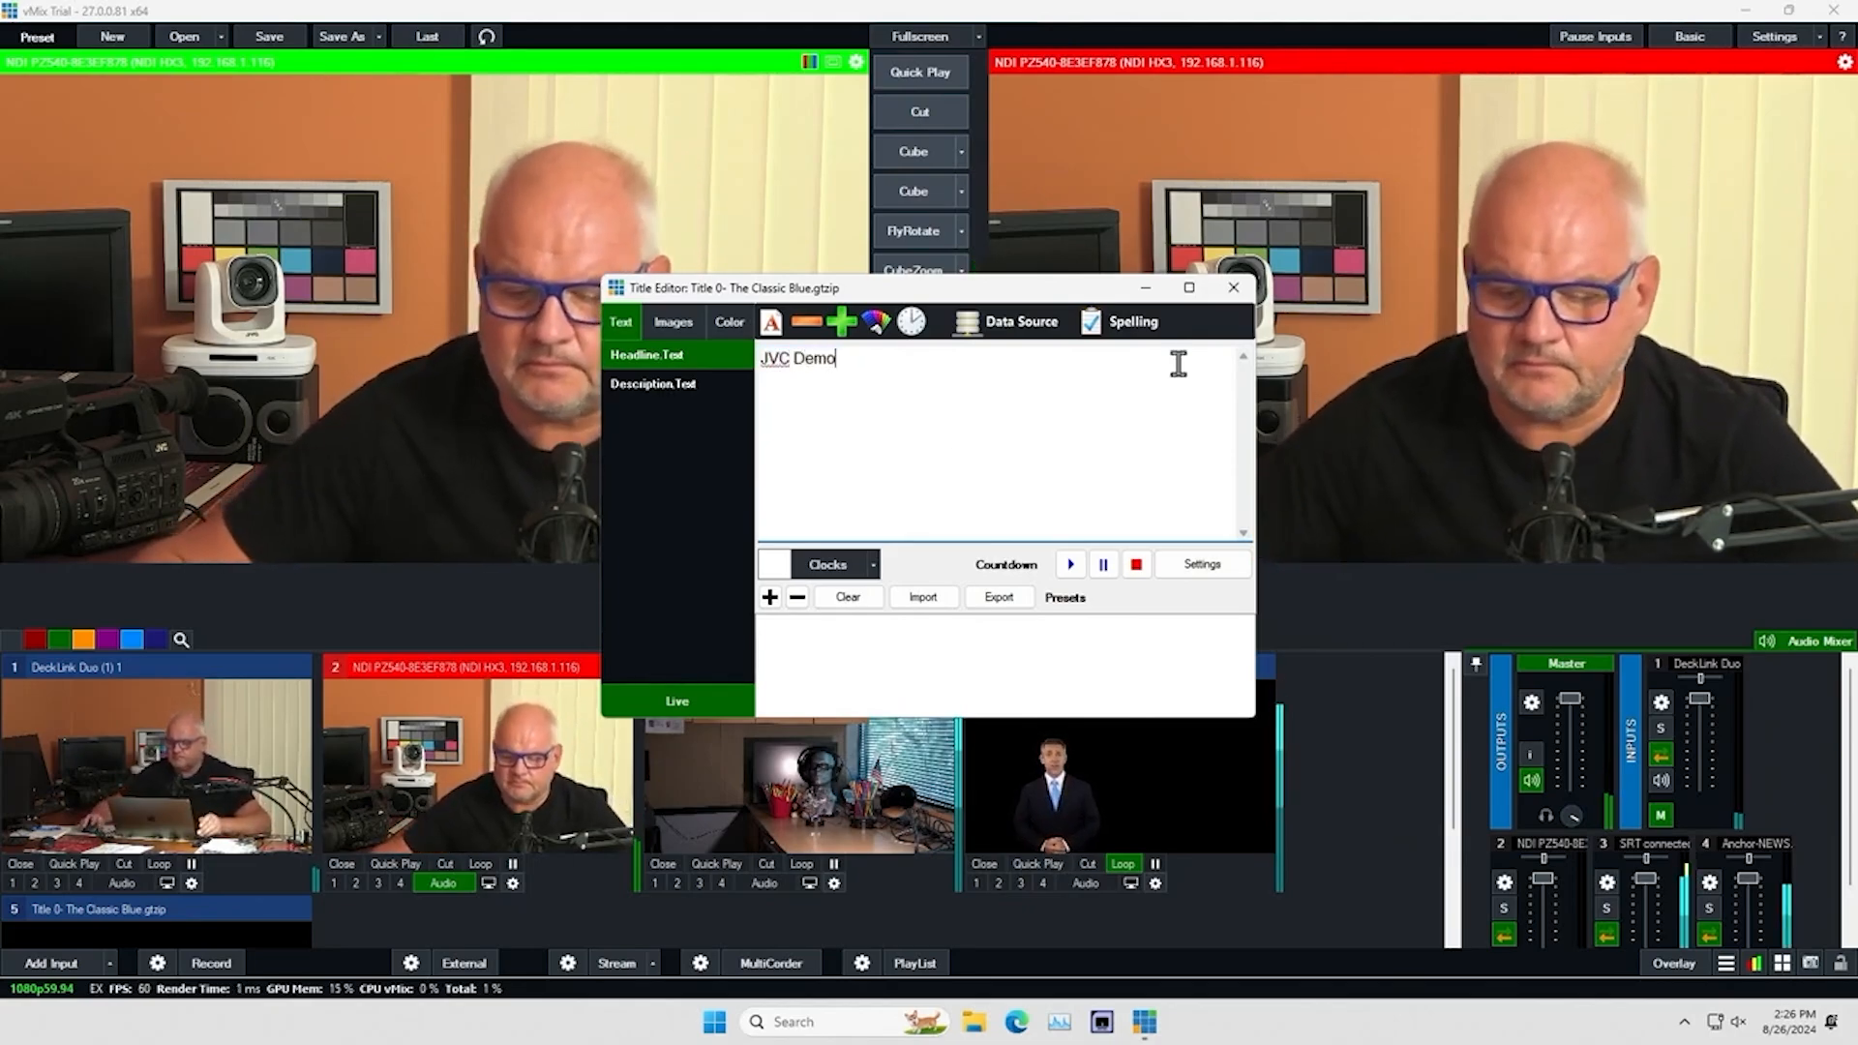
pyautogui.click(1233, 288)
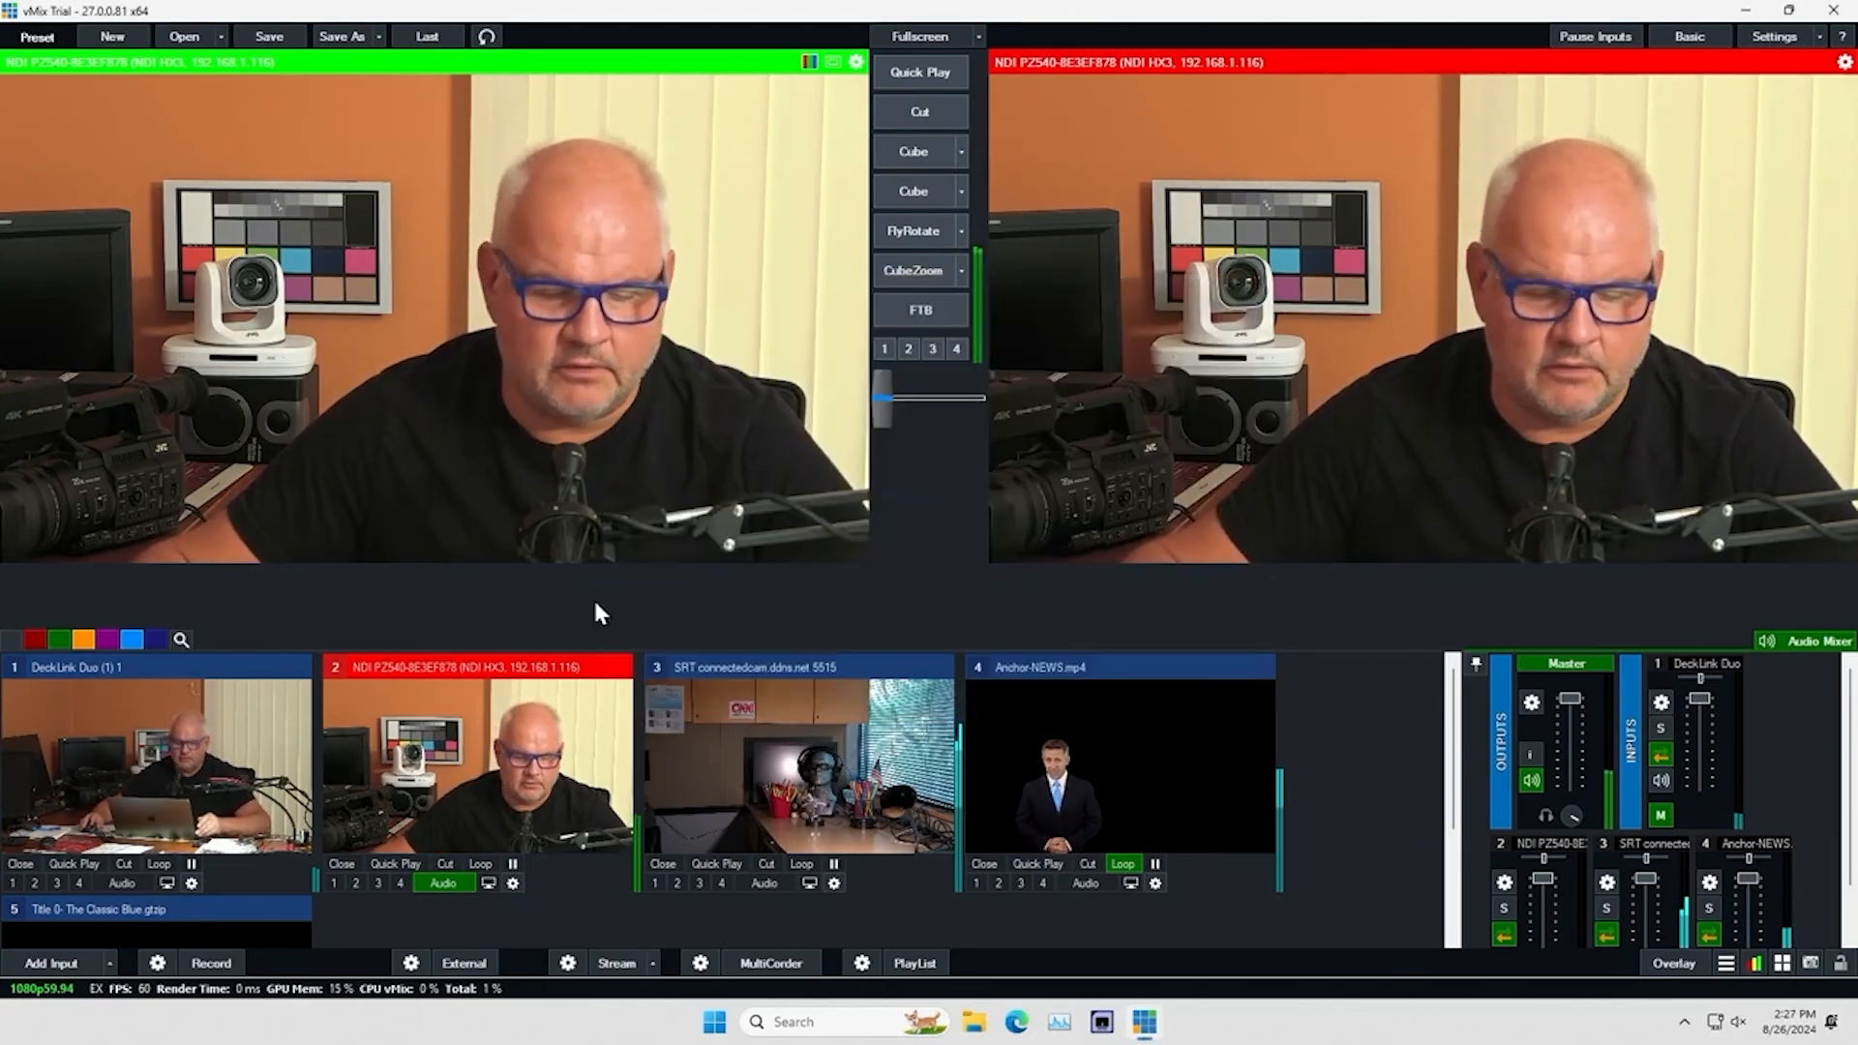
# Send the JVC Demo title to preview and test it over the program output by turning overlay channel 2 on and off
pyautogui.click(186, 931)
pyautogui.scroll(-2, 545, 737)
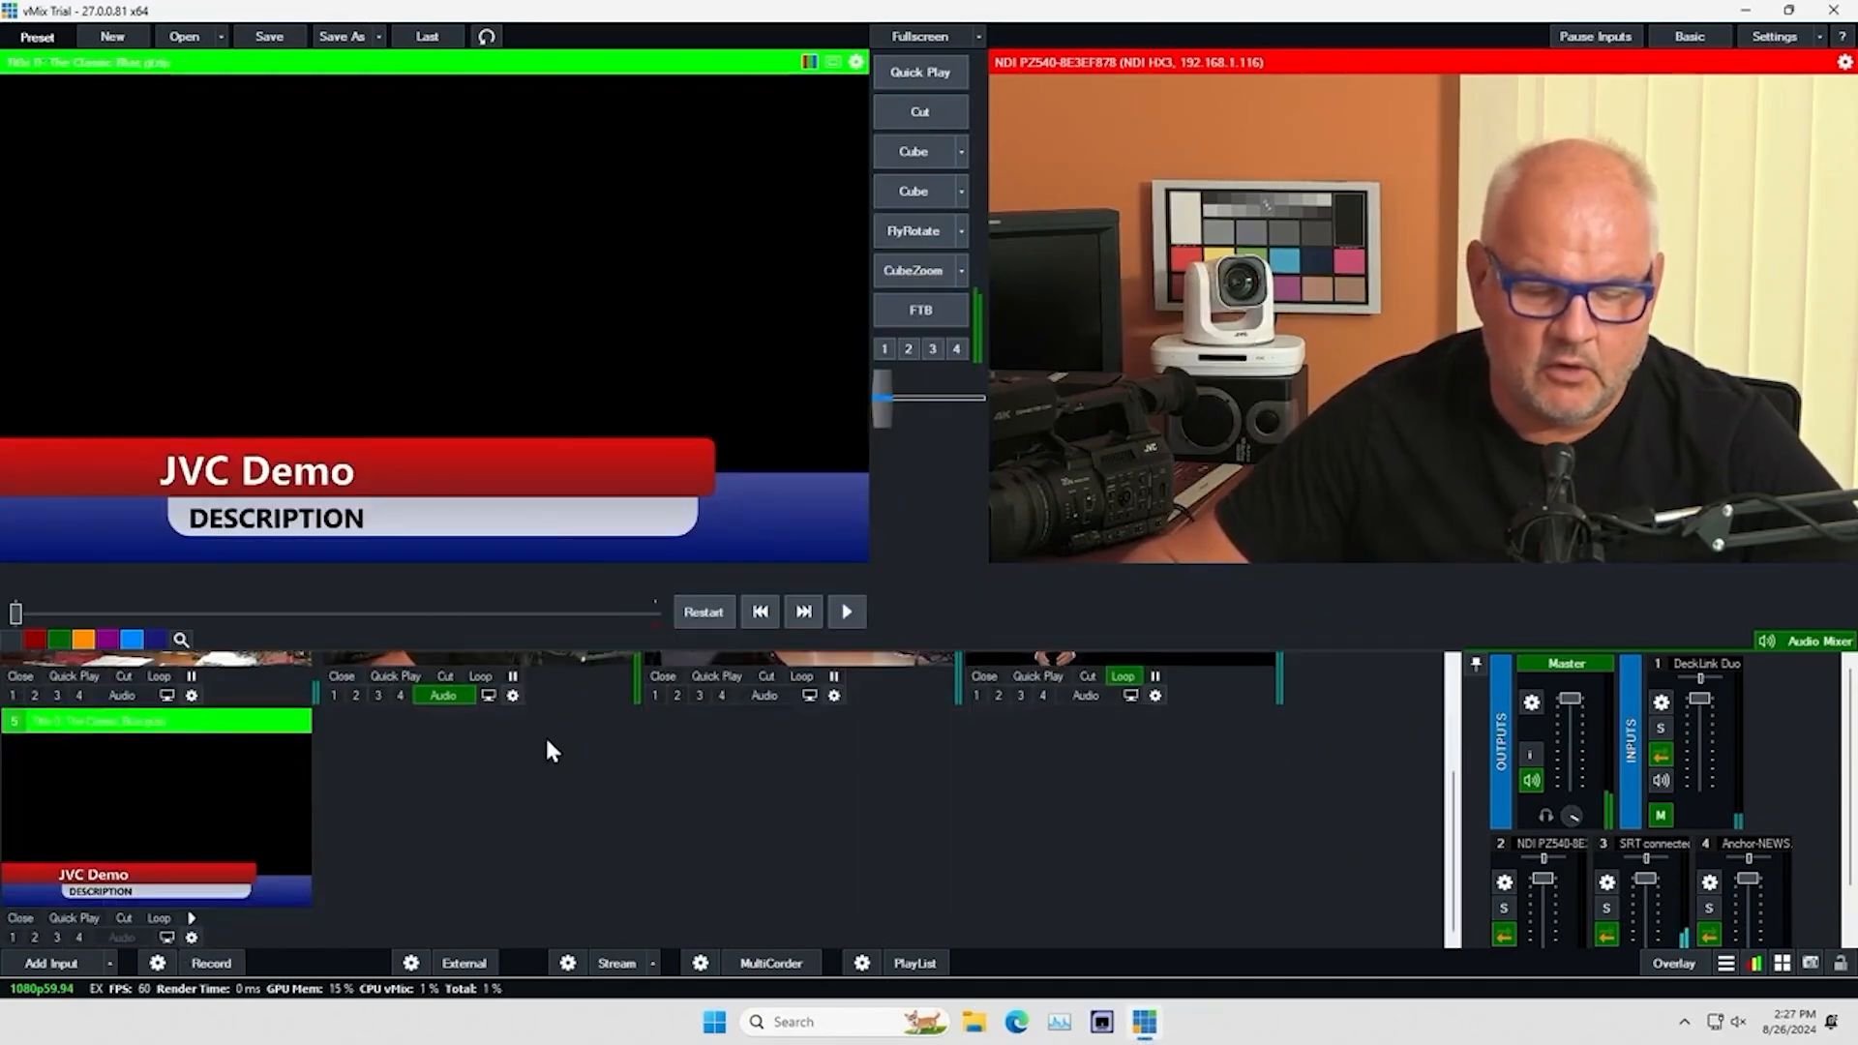
pyautogui.click(35, 937)
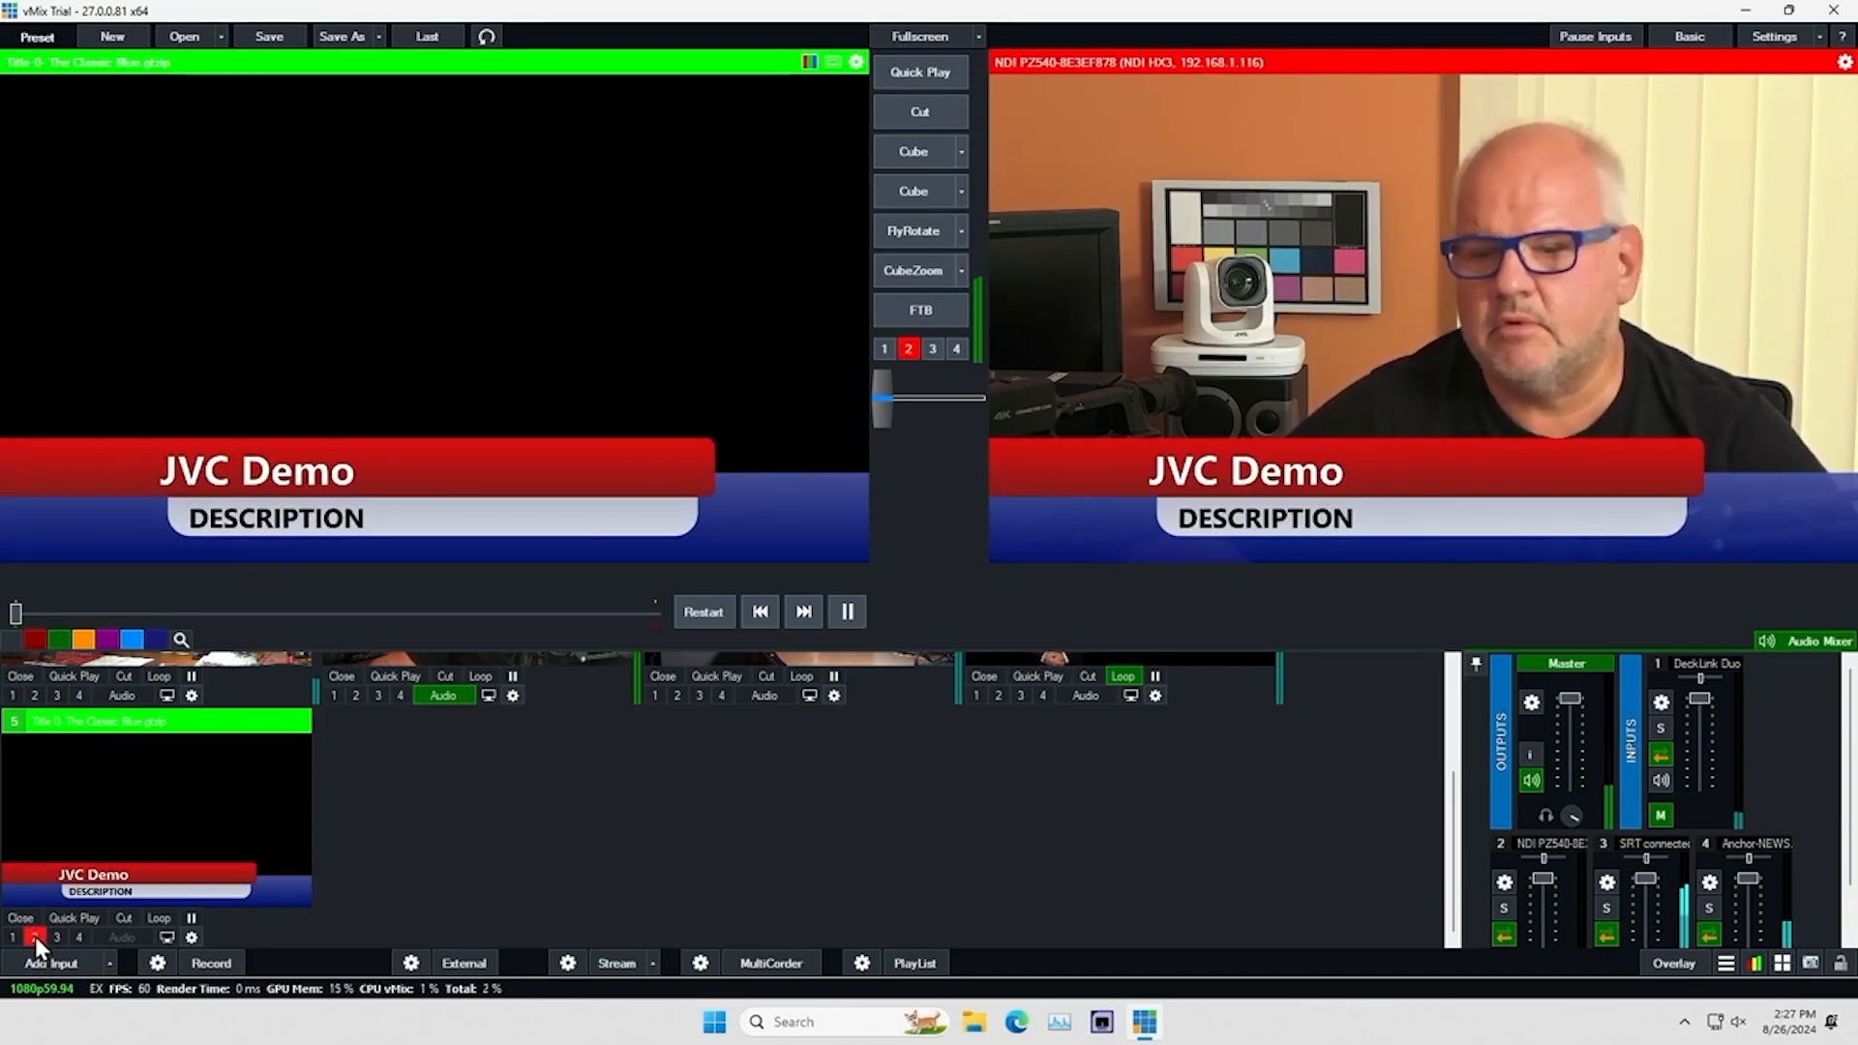
pyautogui.click(35, 937)
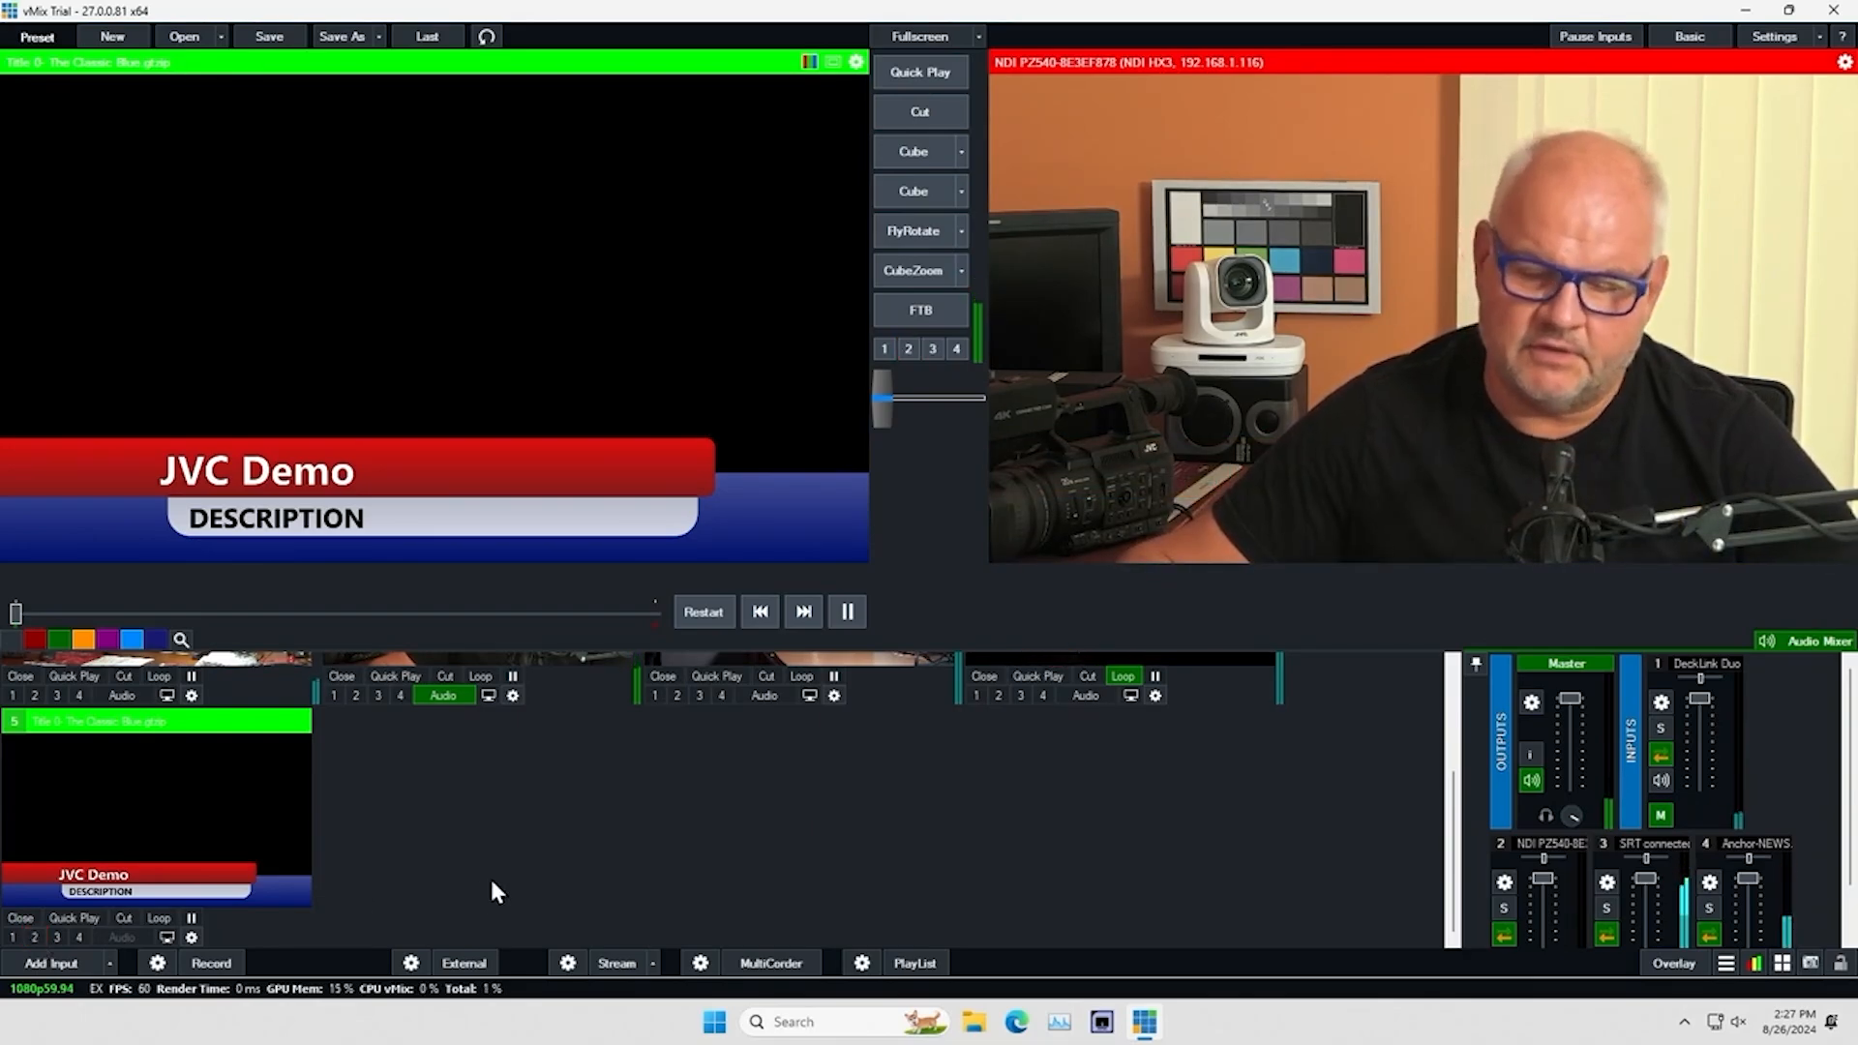
# Show the keyed anchor clip over the NDI camera on overlay channel 1
pyautogui.scroll(1, 490, 875)
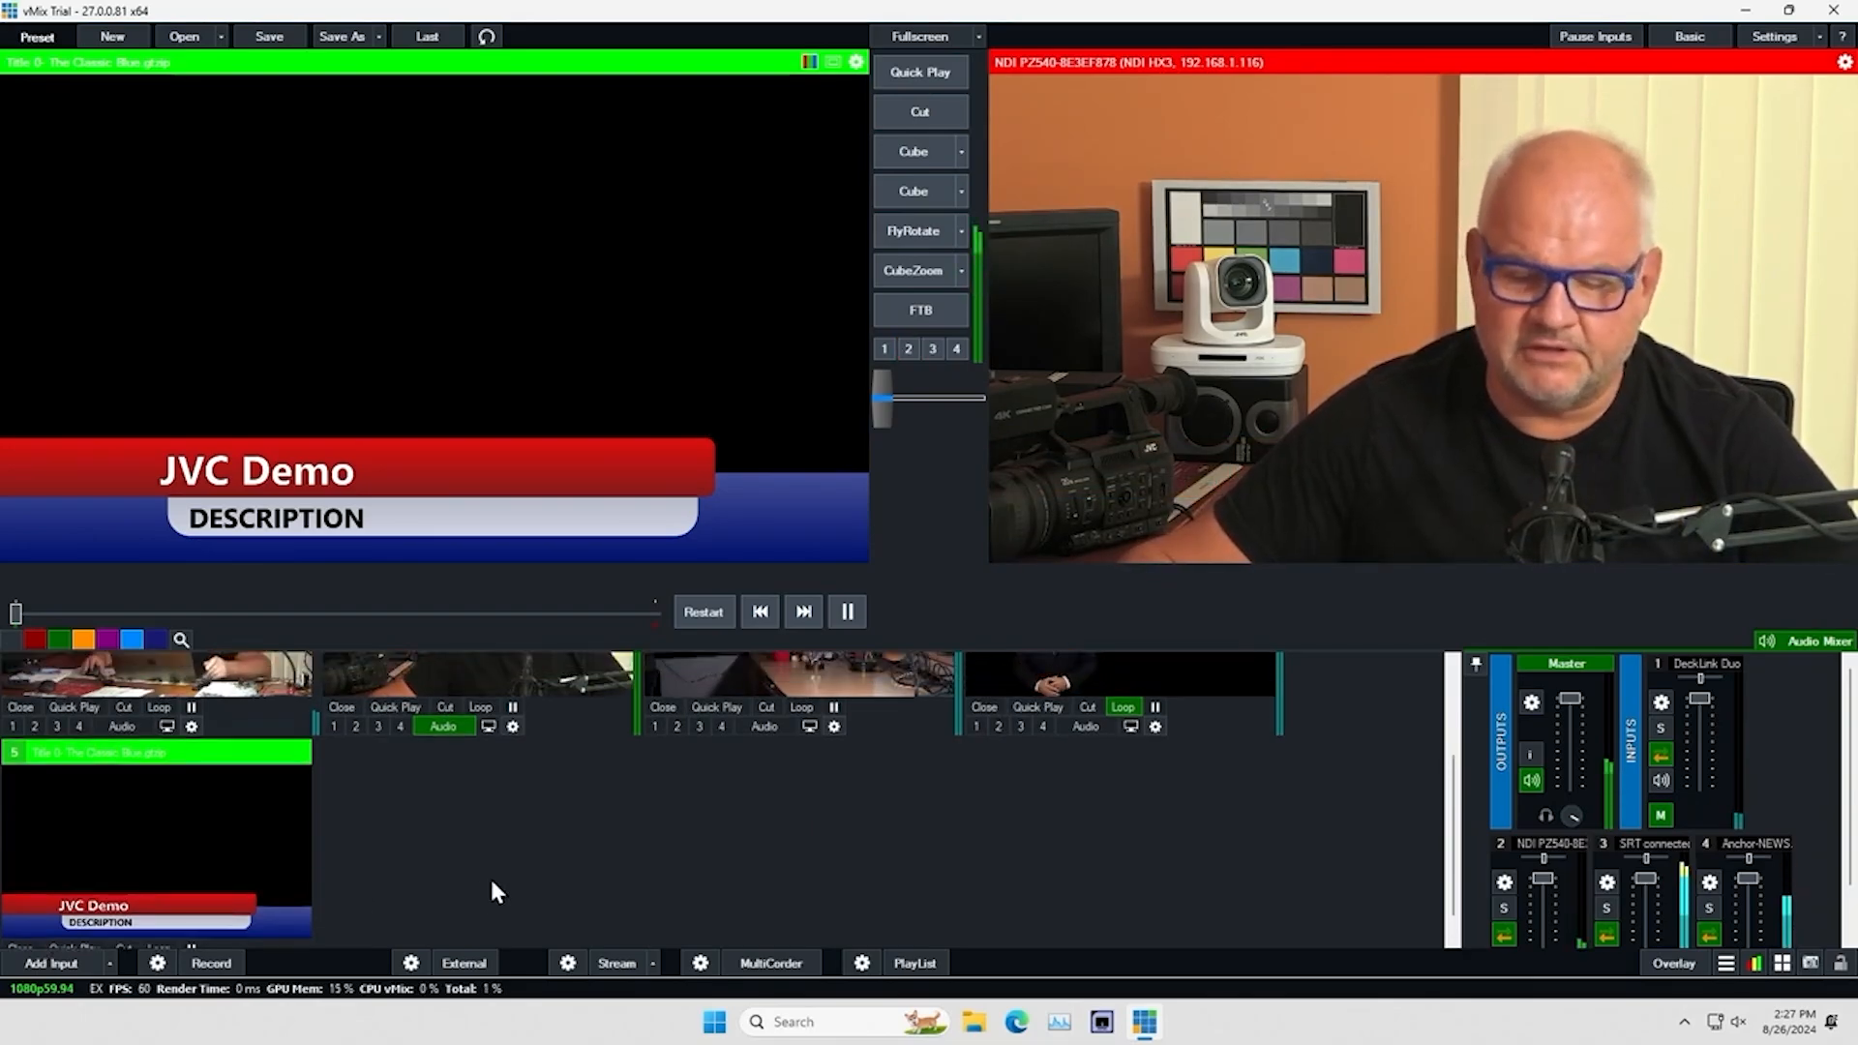
pyautogui.click(975, 726)
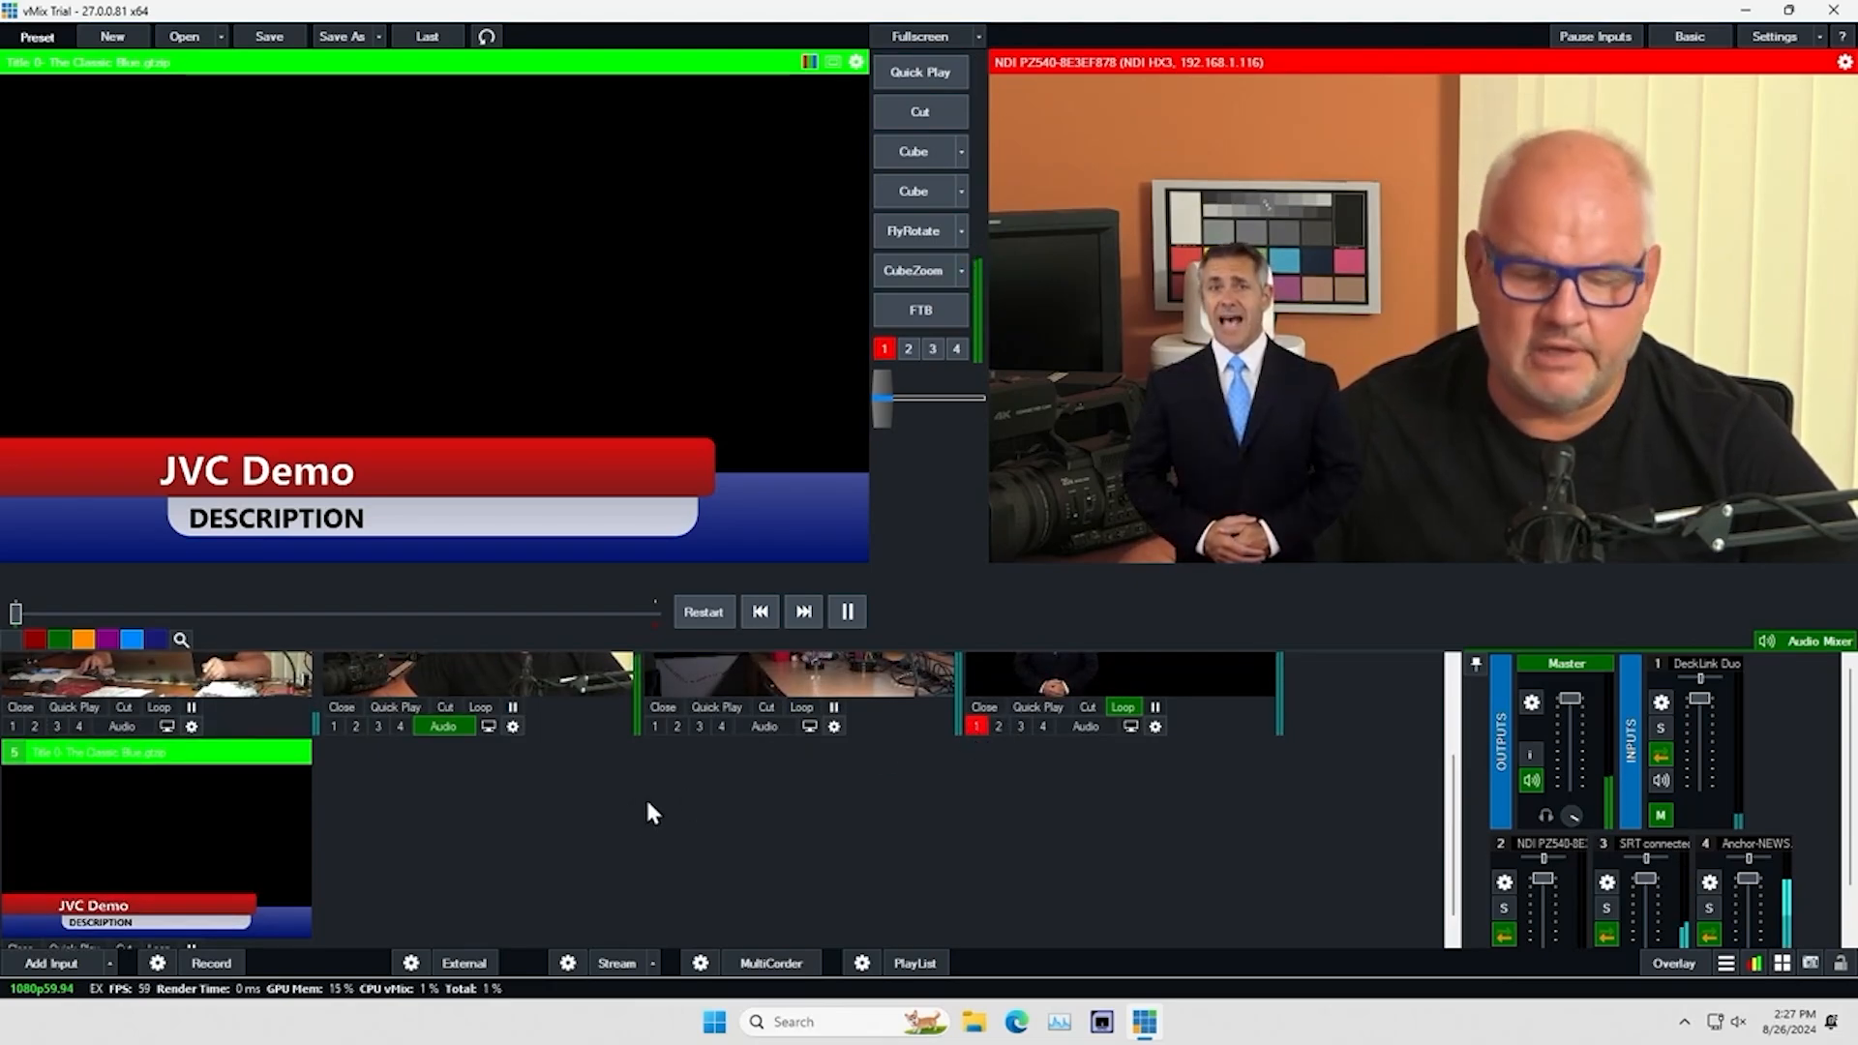
# Turn the JVC Demo title on over the program output on overlay channel 2, and turn it back off
pyautogui.scroll(-1, 619, 811)
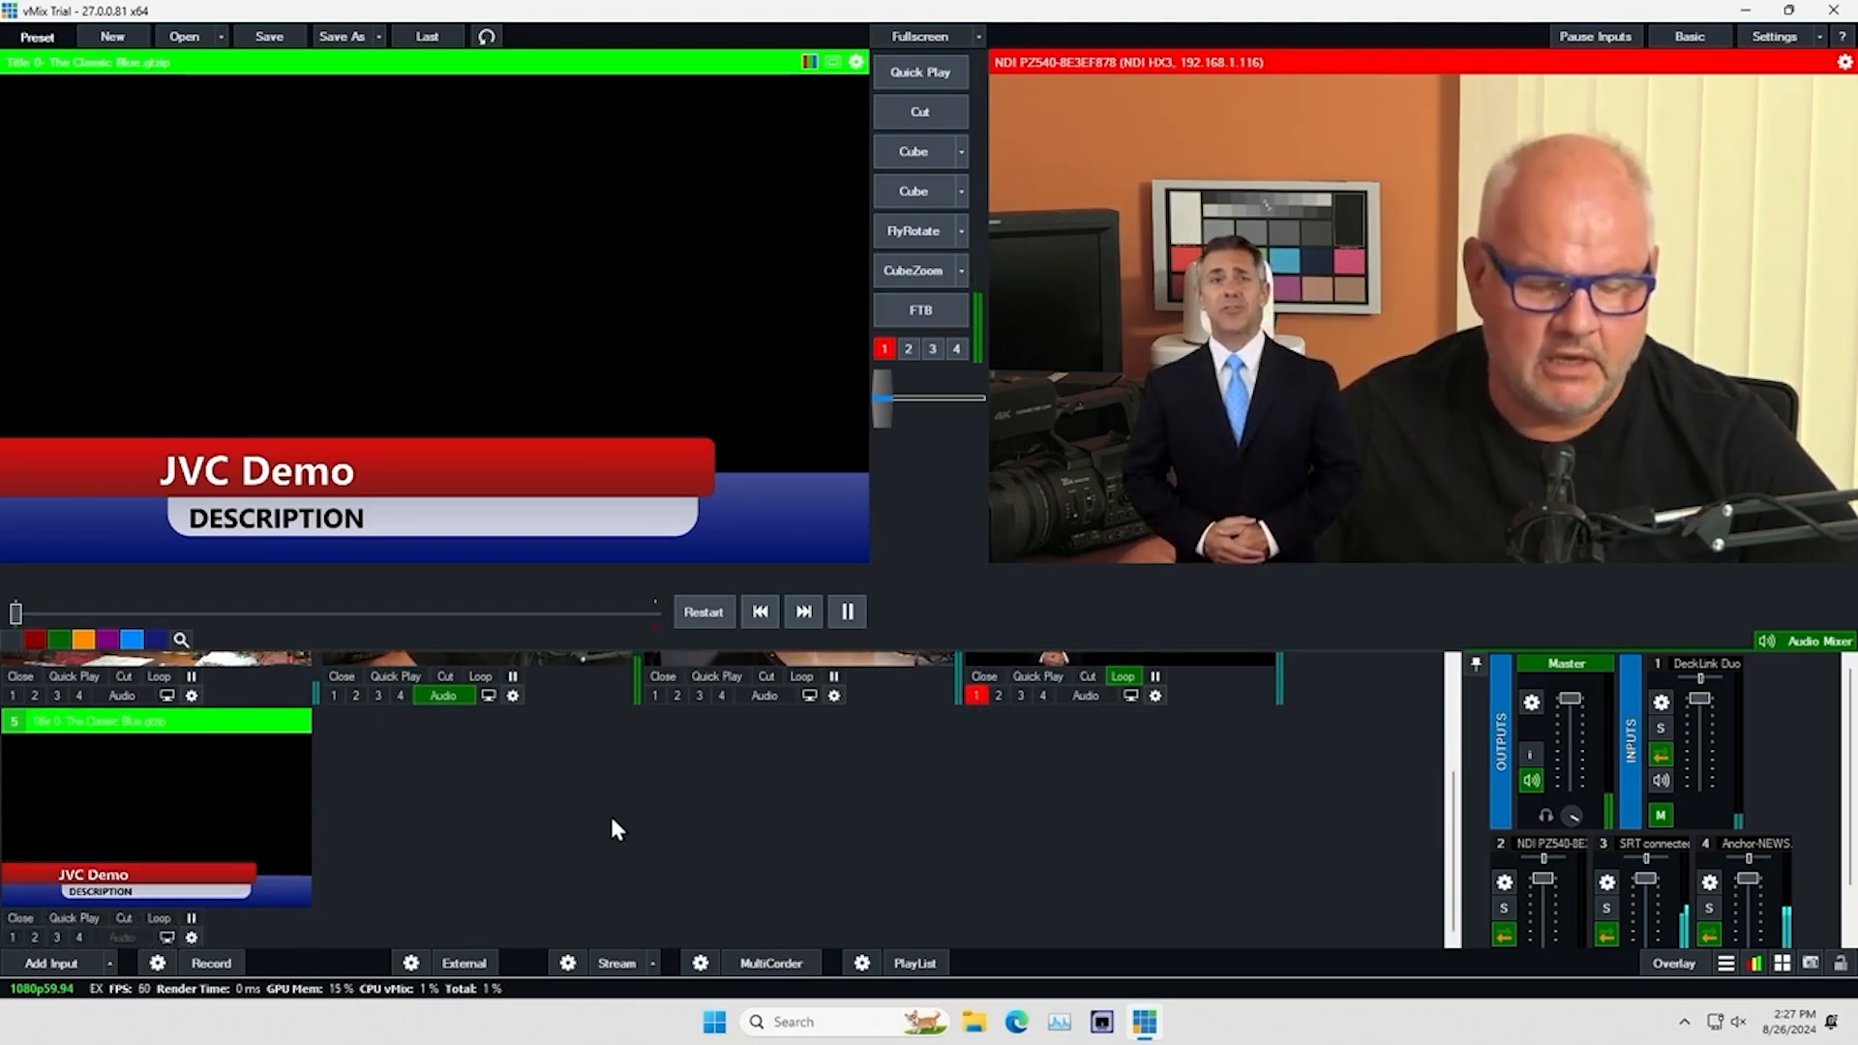
pyautogui.click(38, 939)
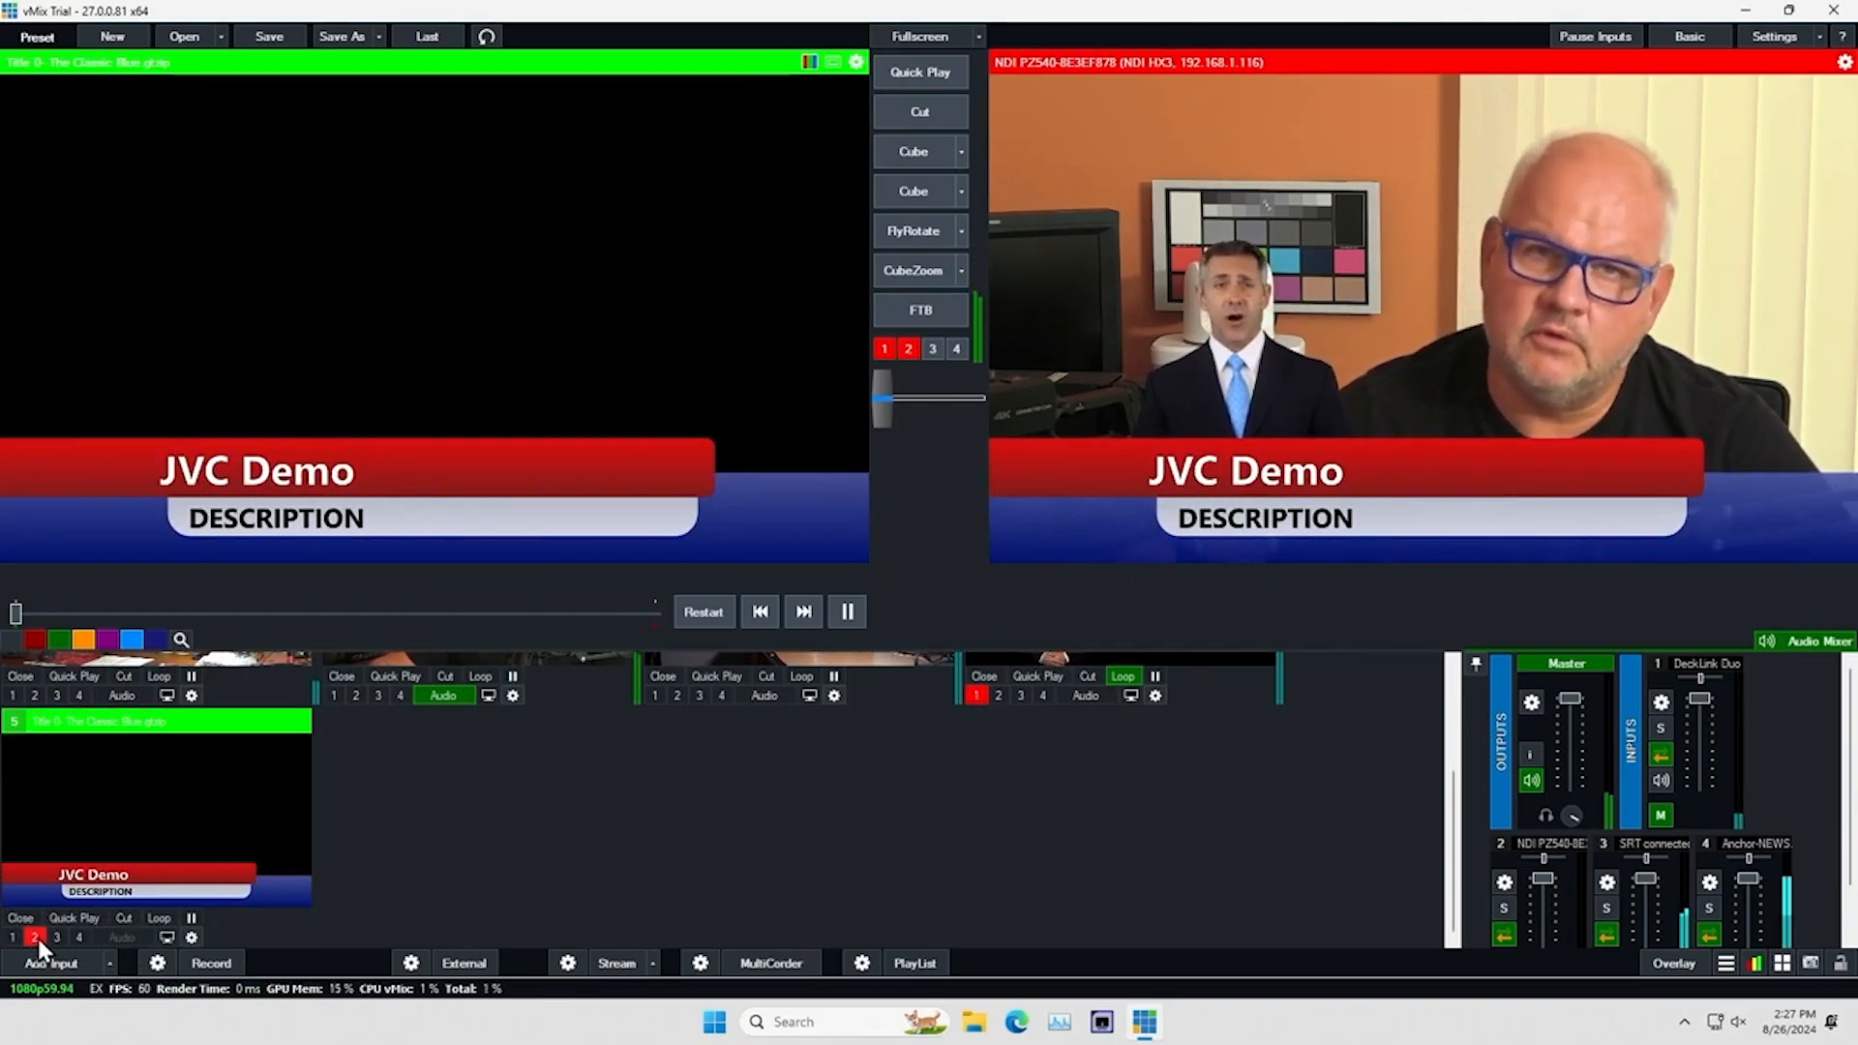
pyautogui.click(38, 939)
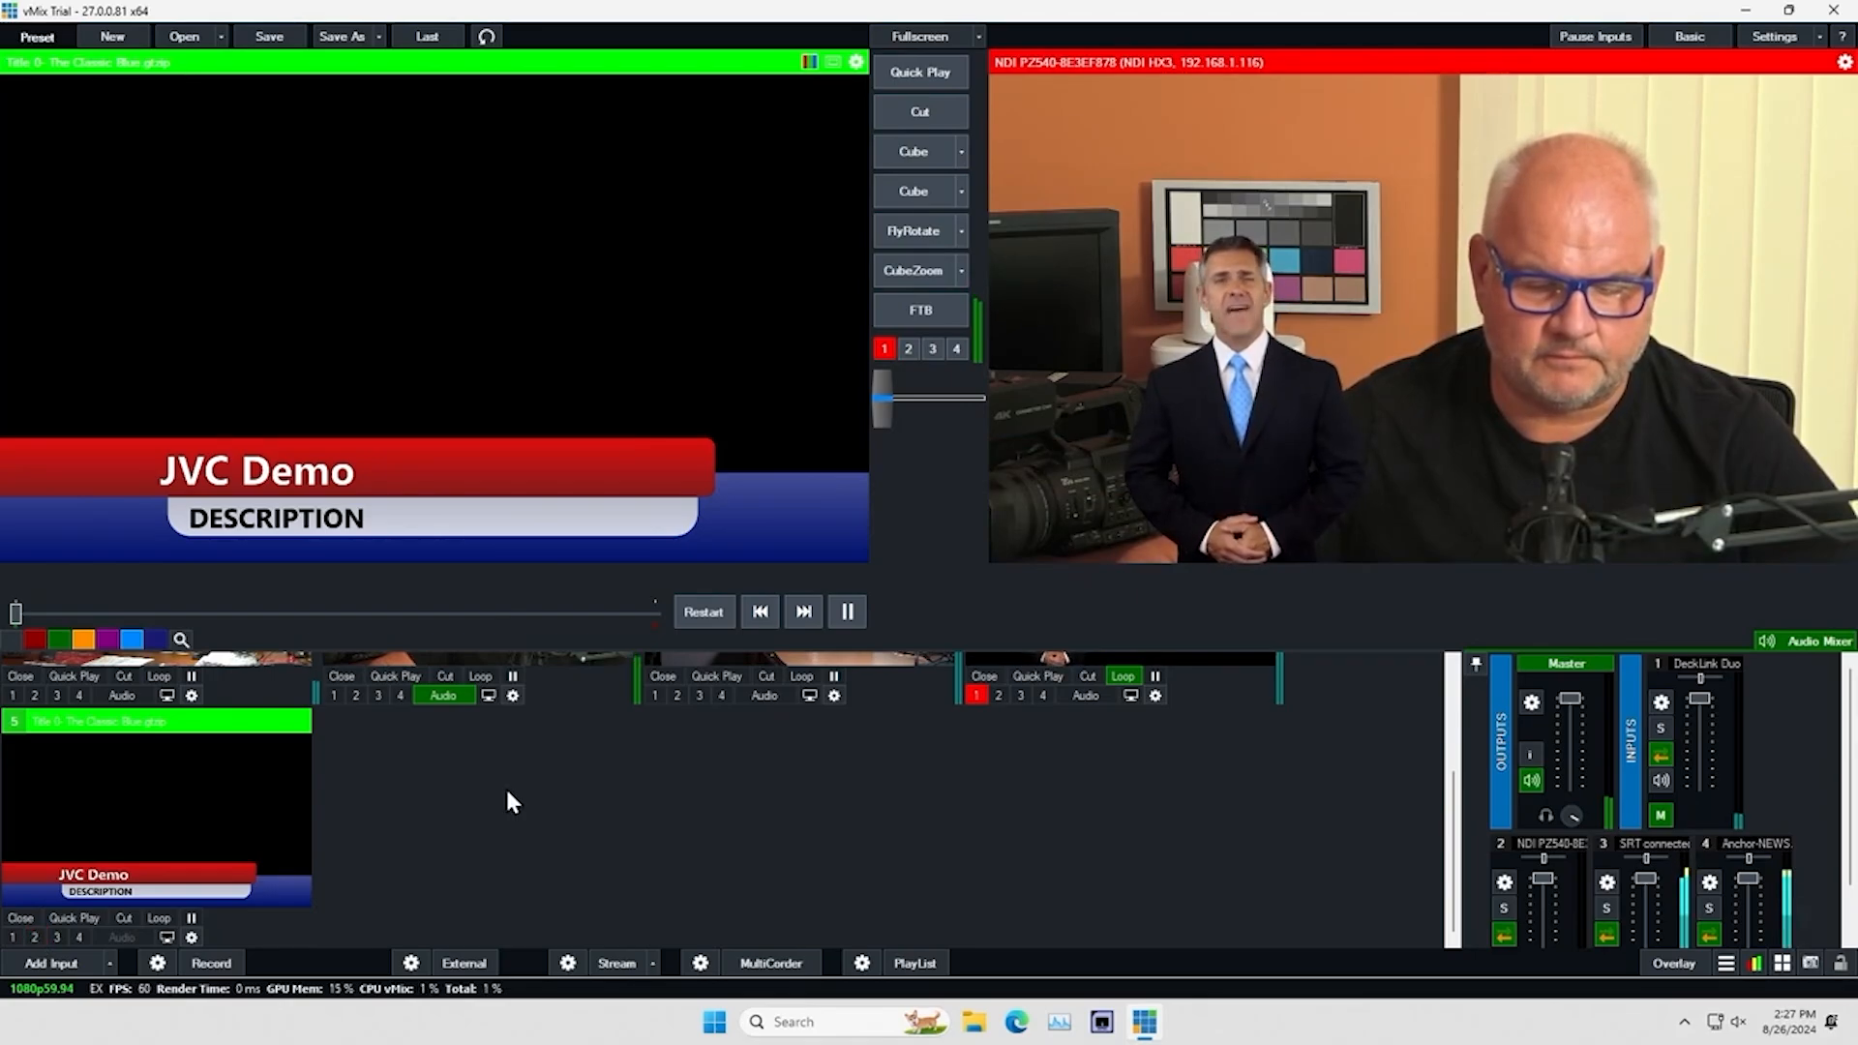
# Add the virtual set "1 virtualstudiosets.com_9B_LEFT" as input 6 and send it to preview
pyautogui.click(38, 961)
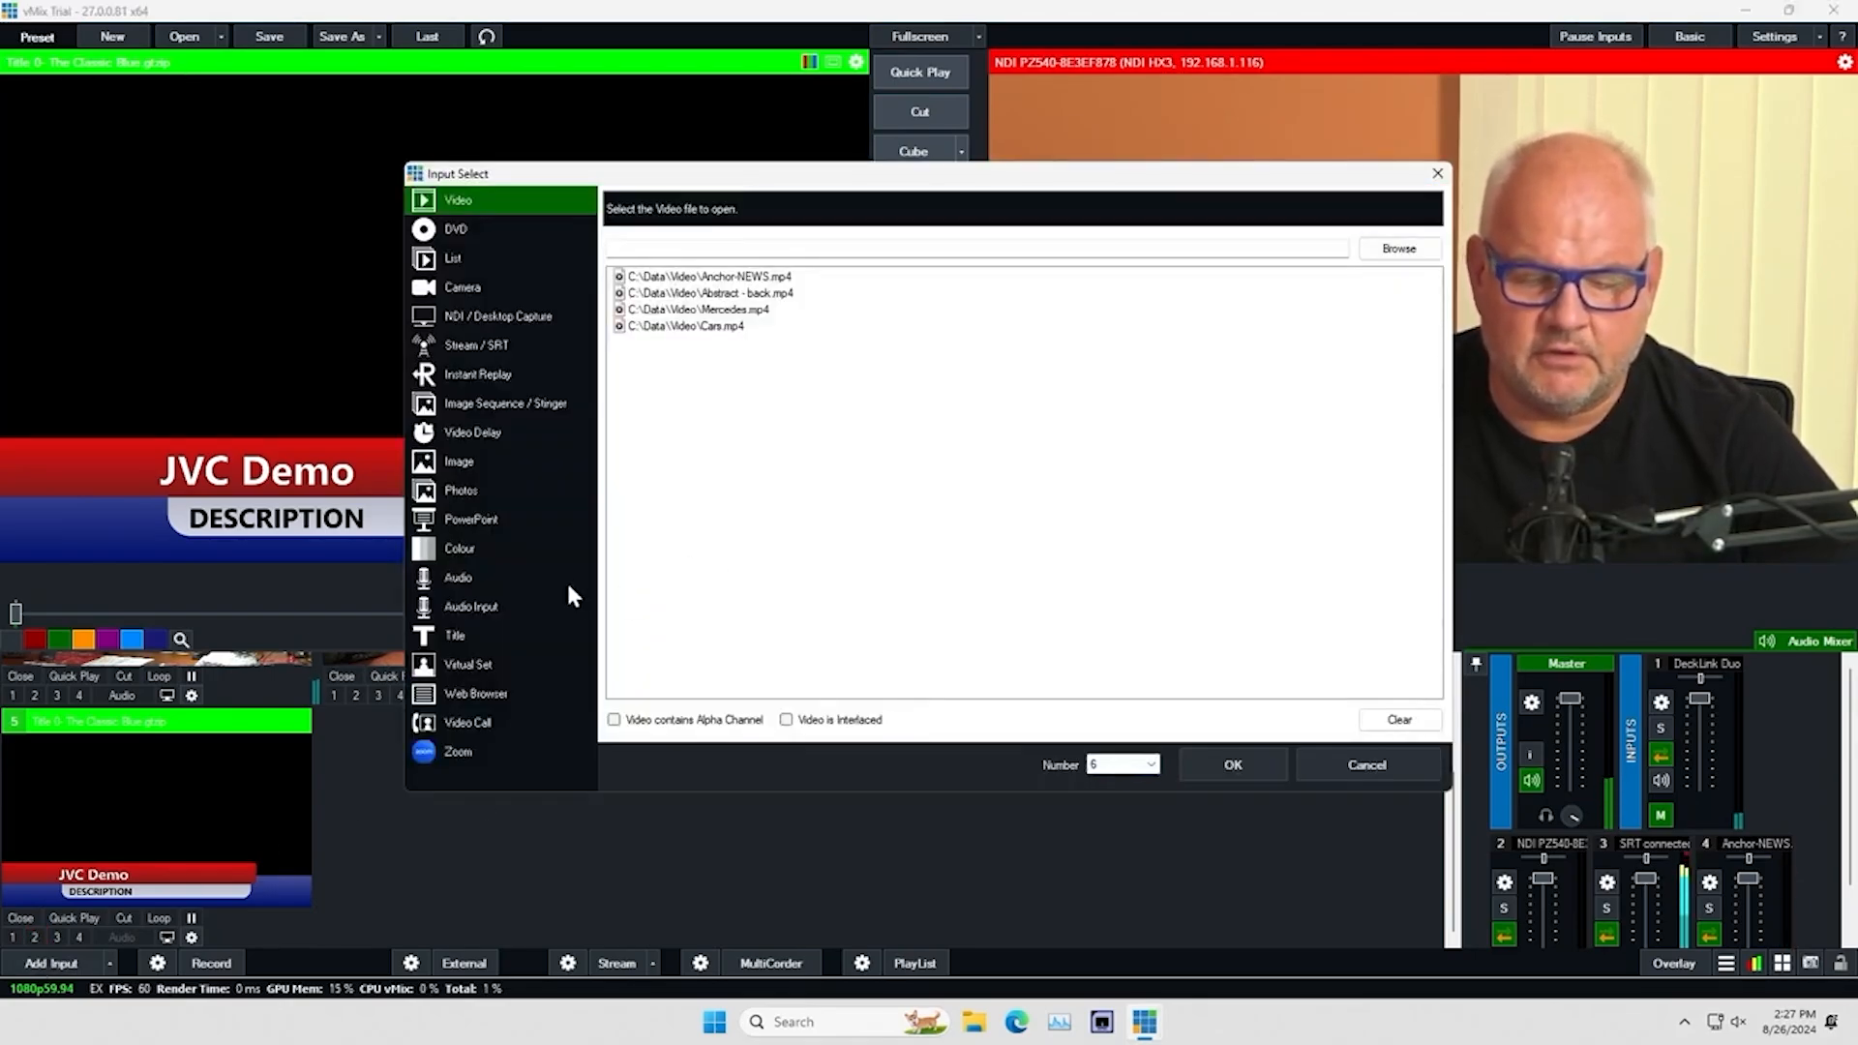
pyautogui.click(484, 664)
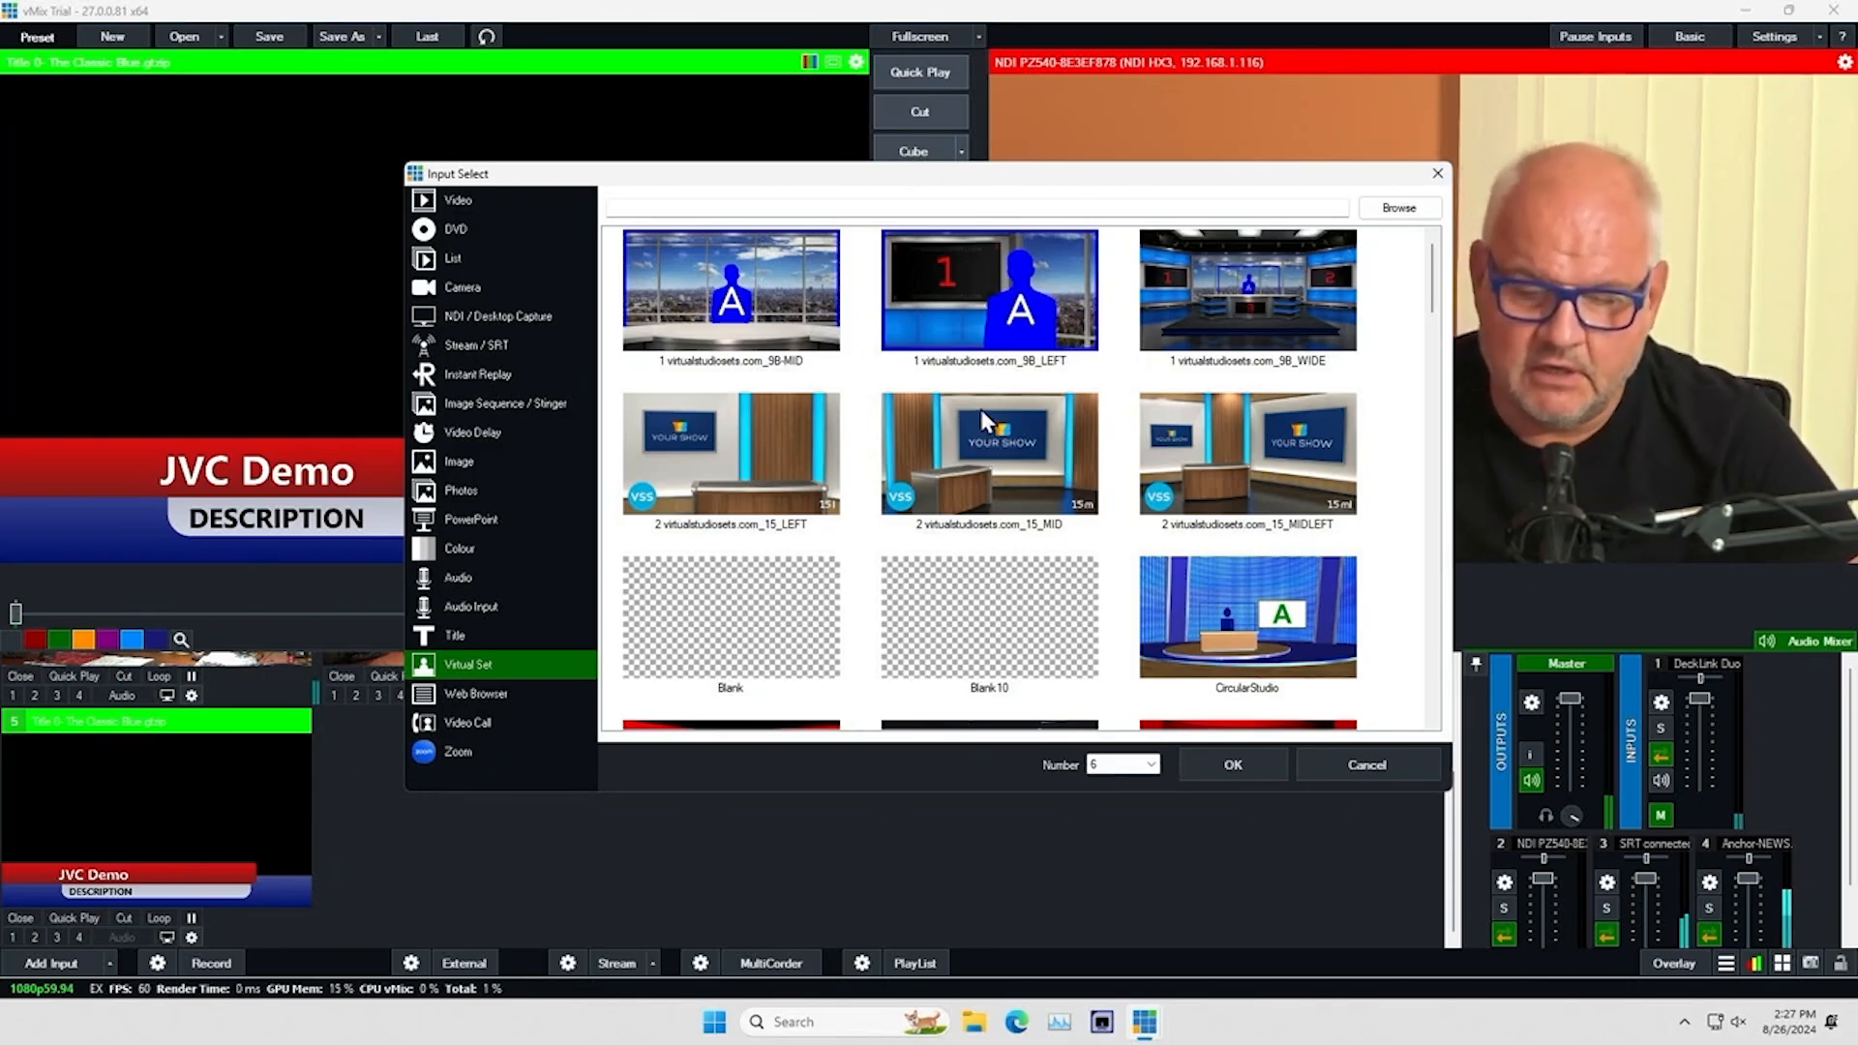
pyautogui.click(991, 300)
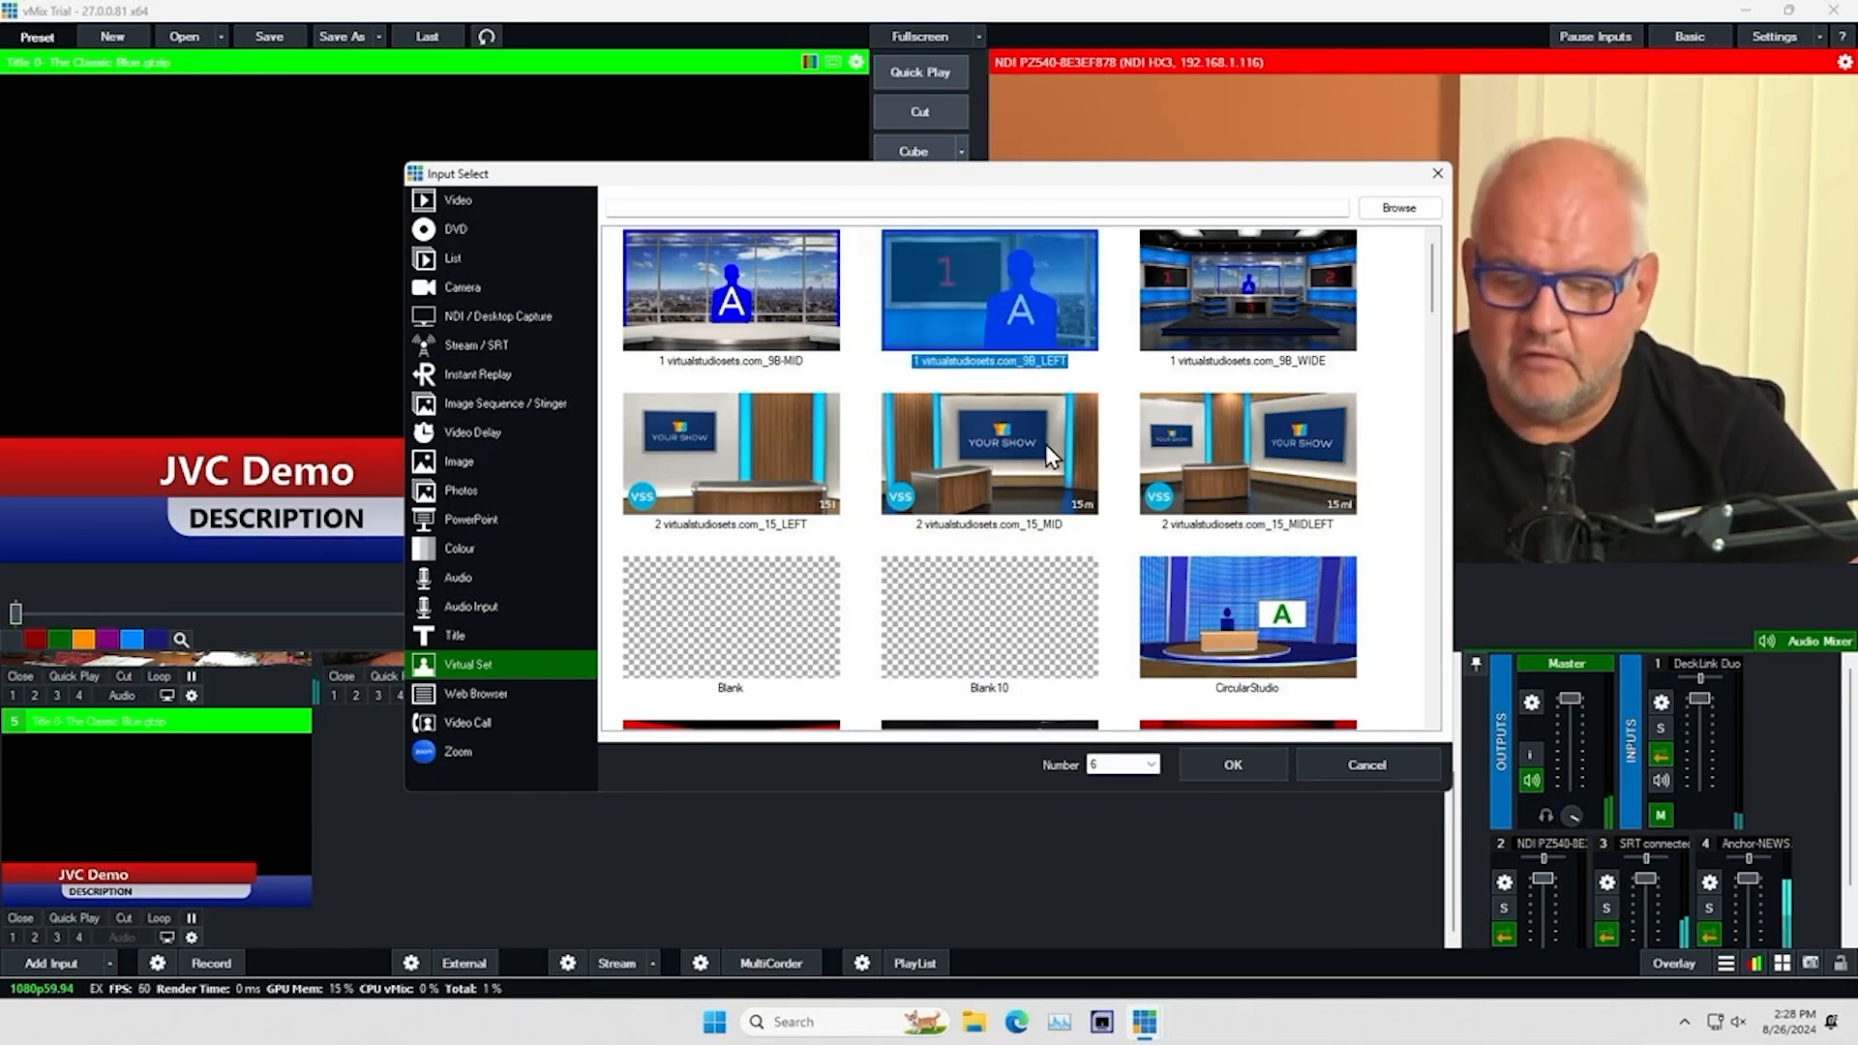
pyautogui.click(1243, 767)
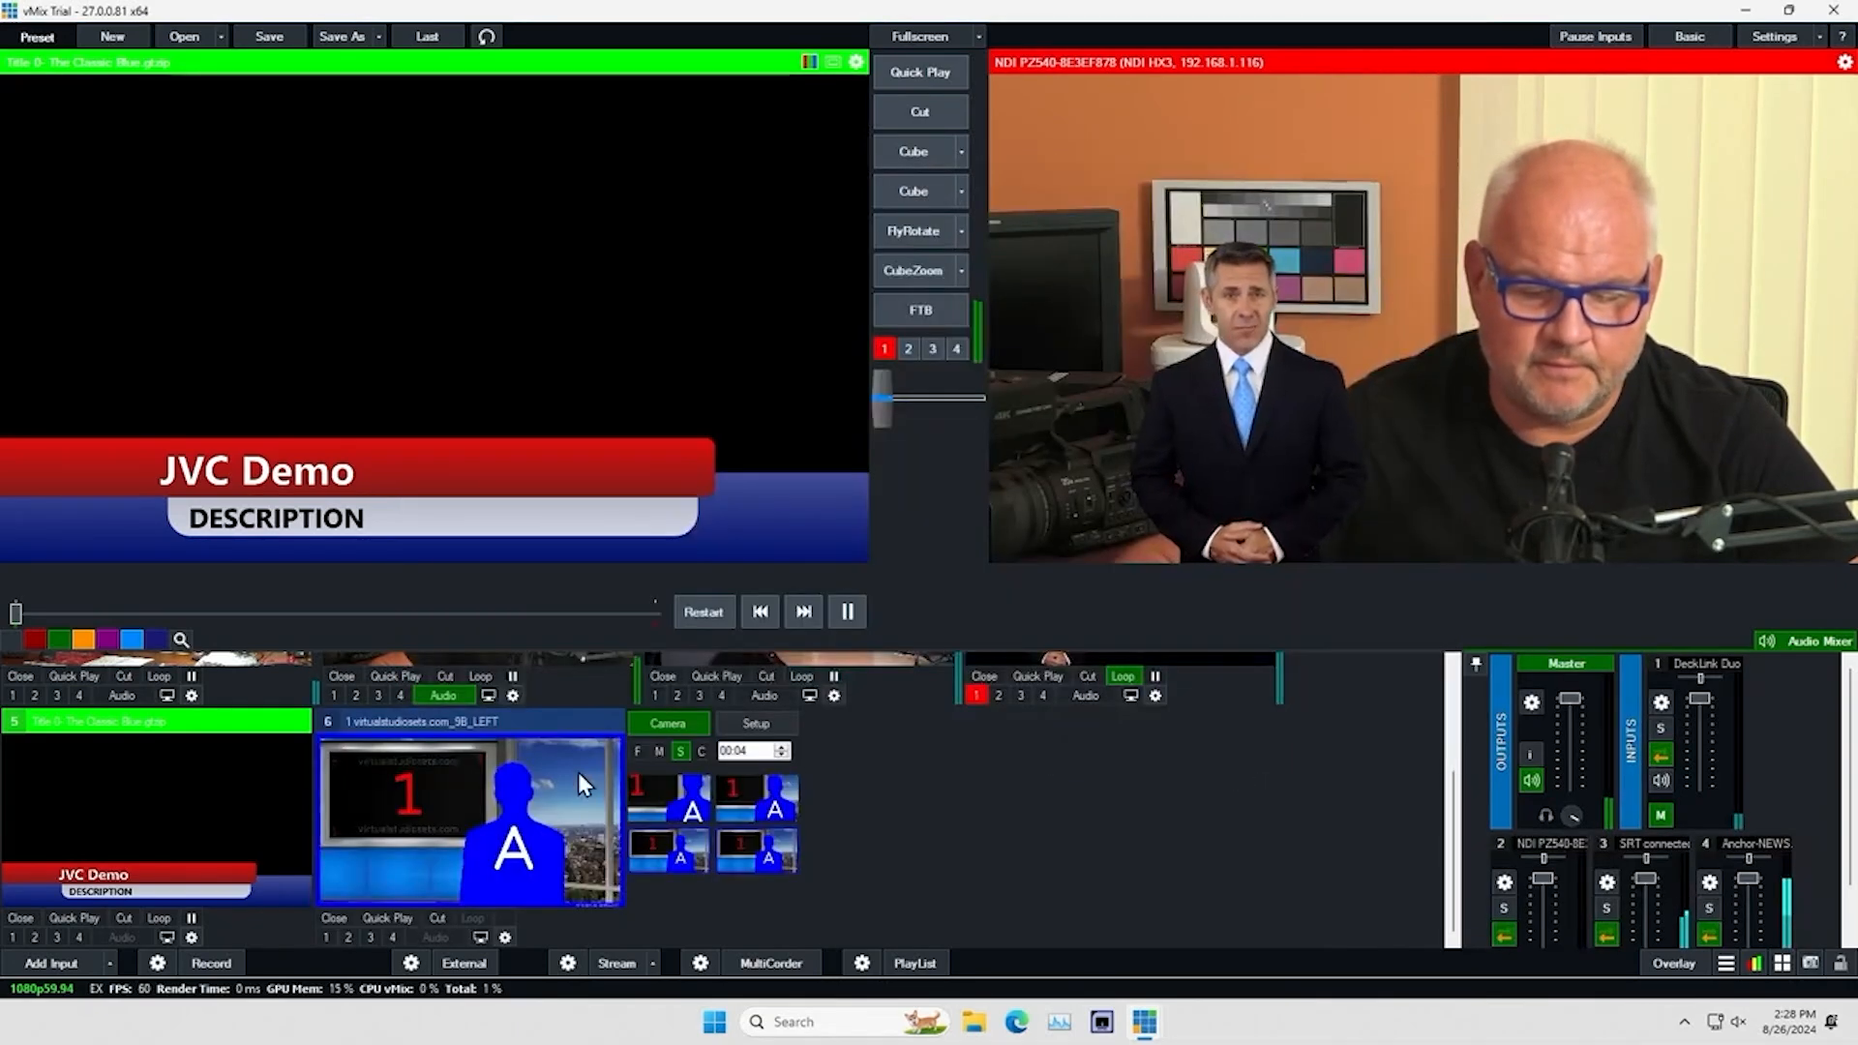
pyautogui.click(513, 772)
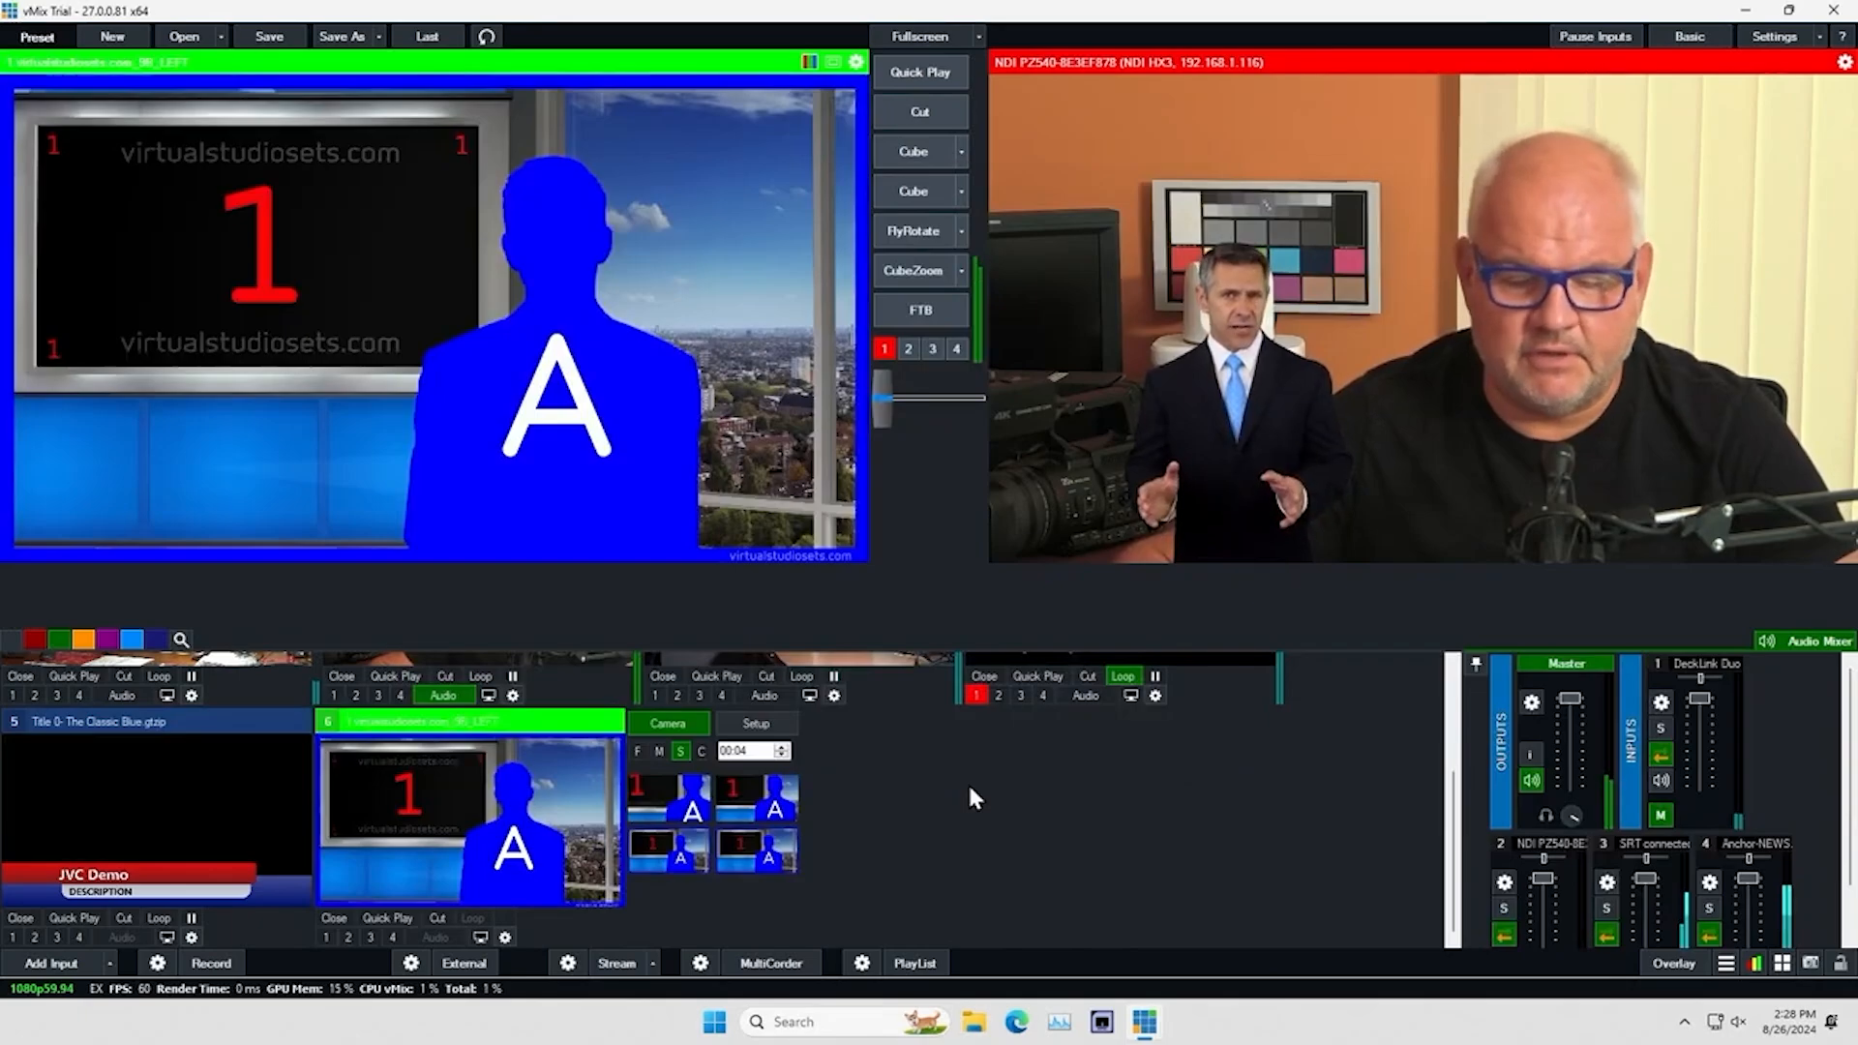
# Assign the NDI PZ540 camera to the virtual set's Screen 1 layer
pyautogui.click(760, 726)
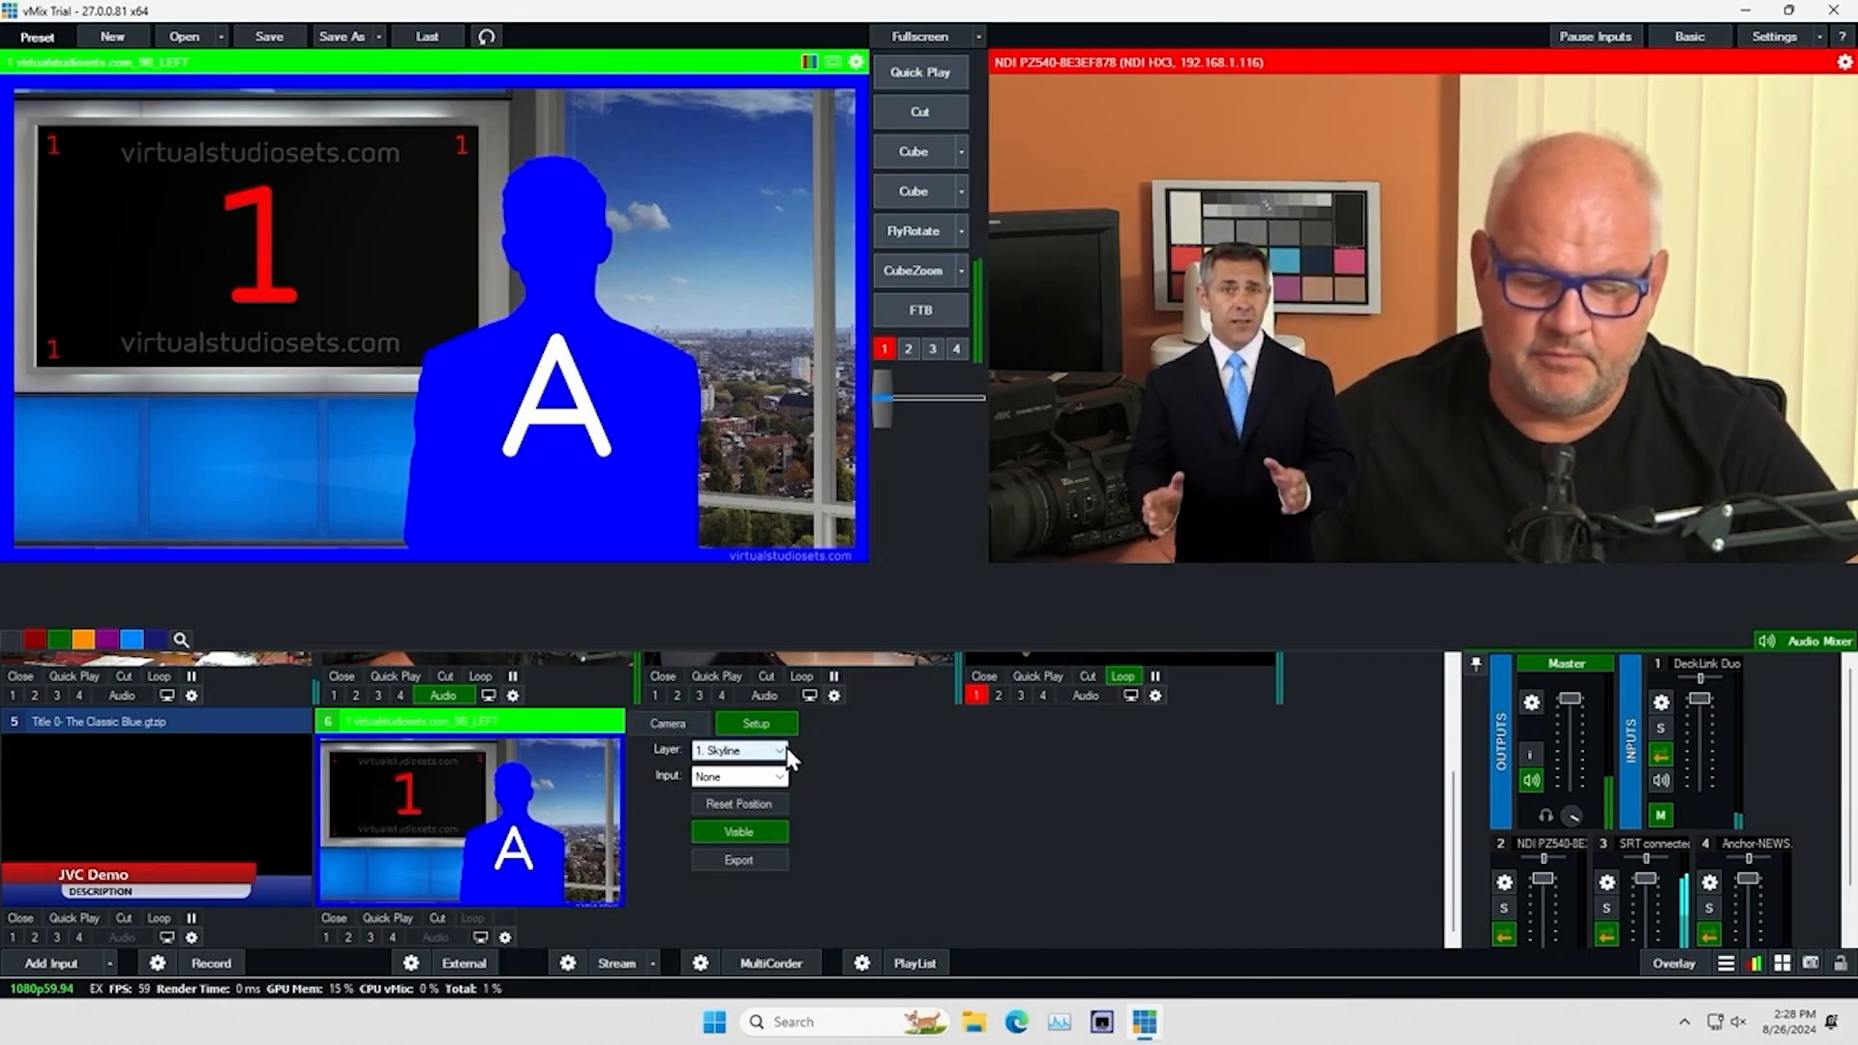
pyautogui.click(780, 752)
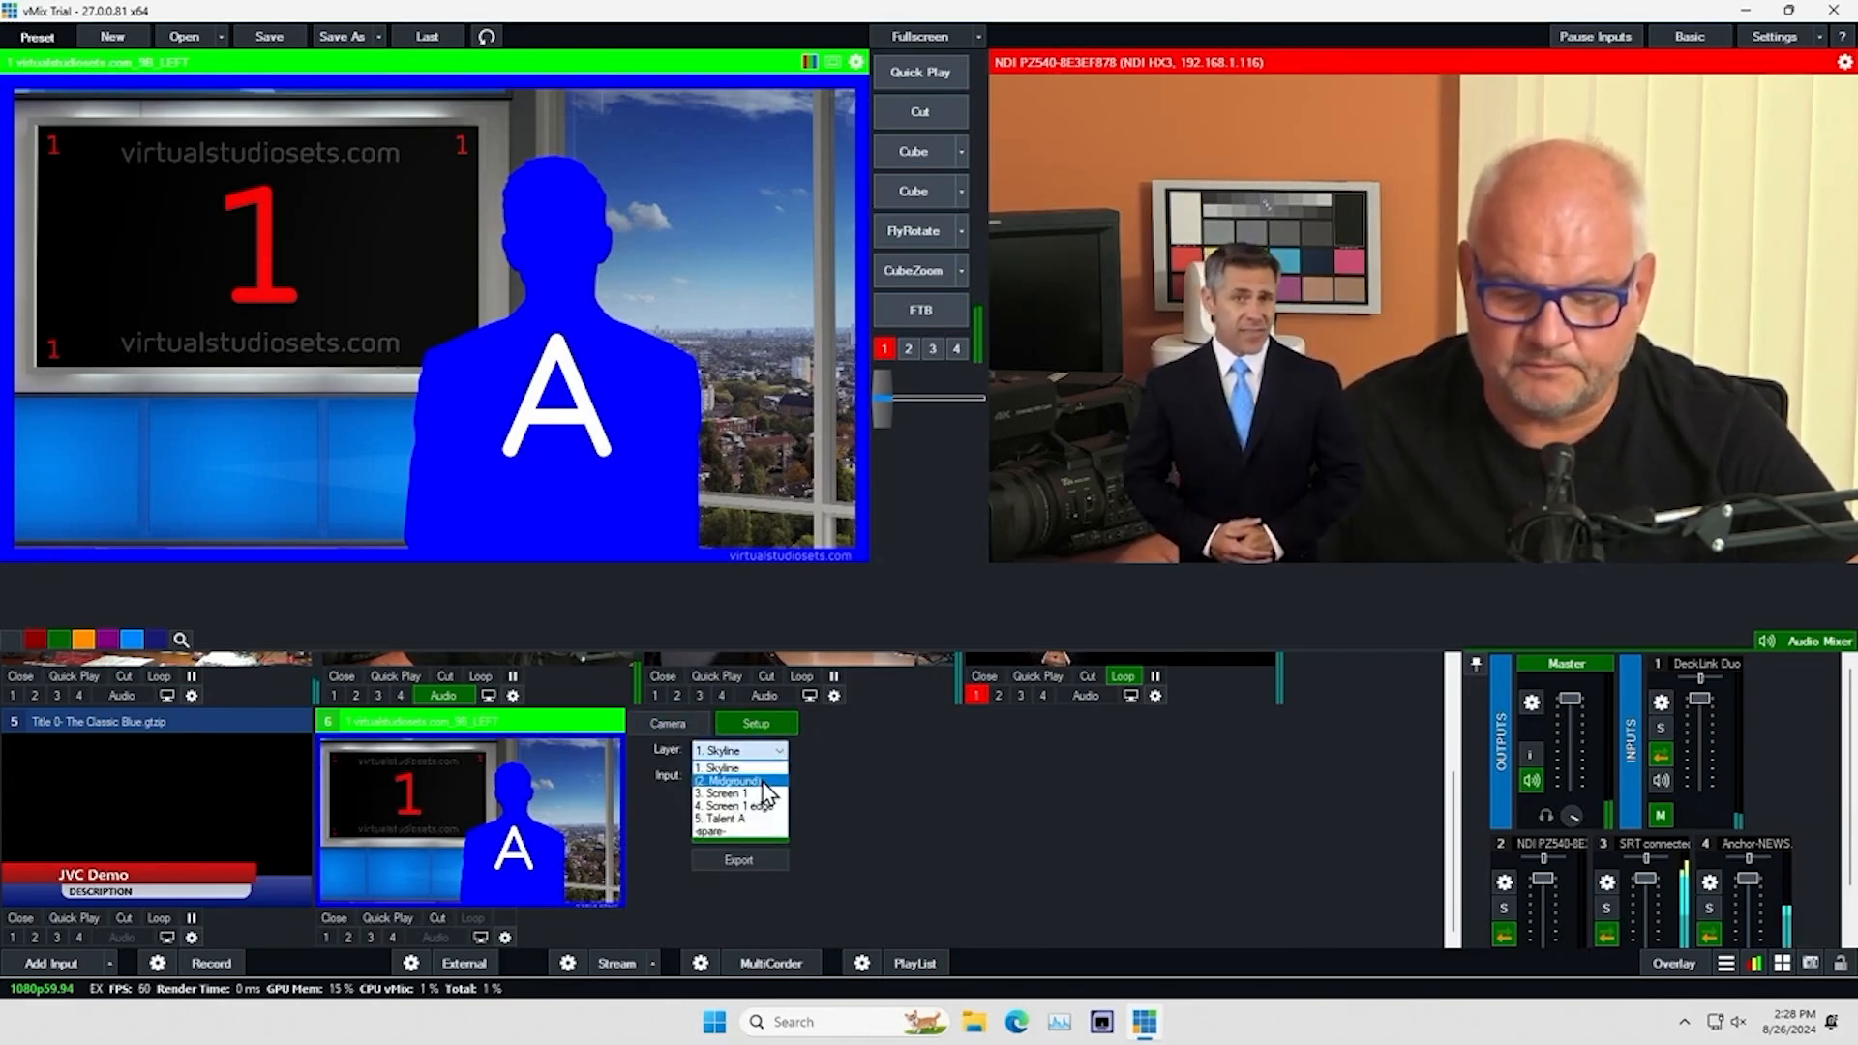
pyautogui.click(766, 793)
pyautogui.click(779, 779)
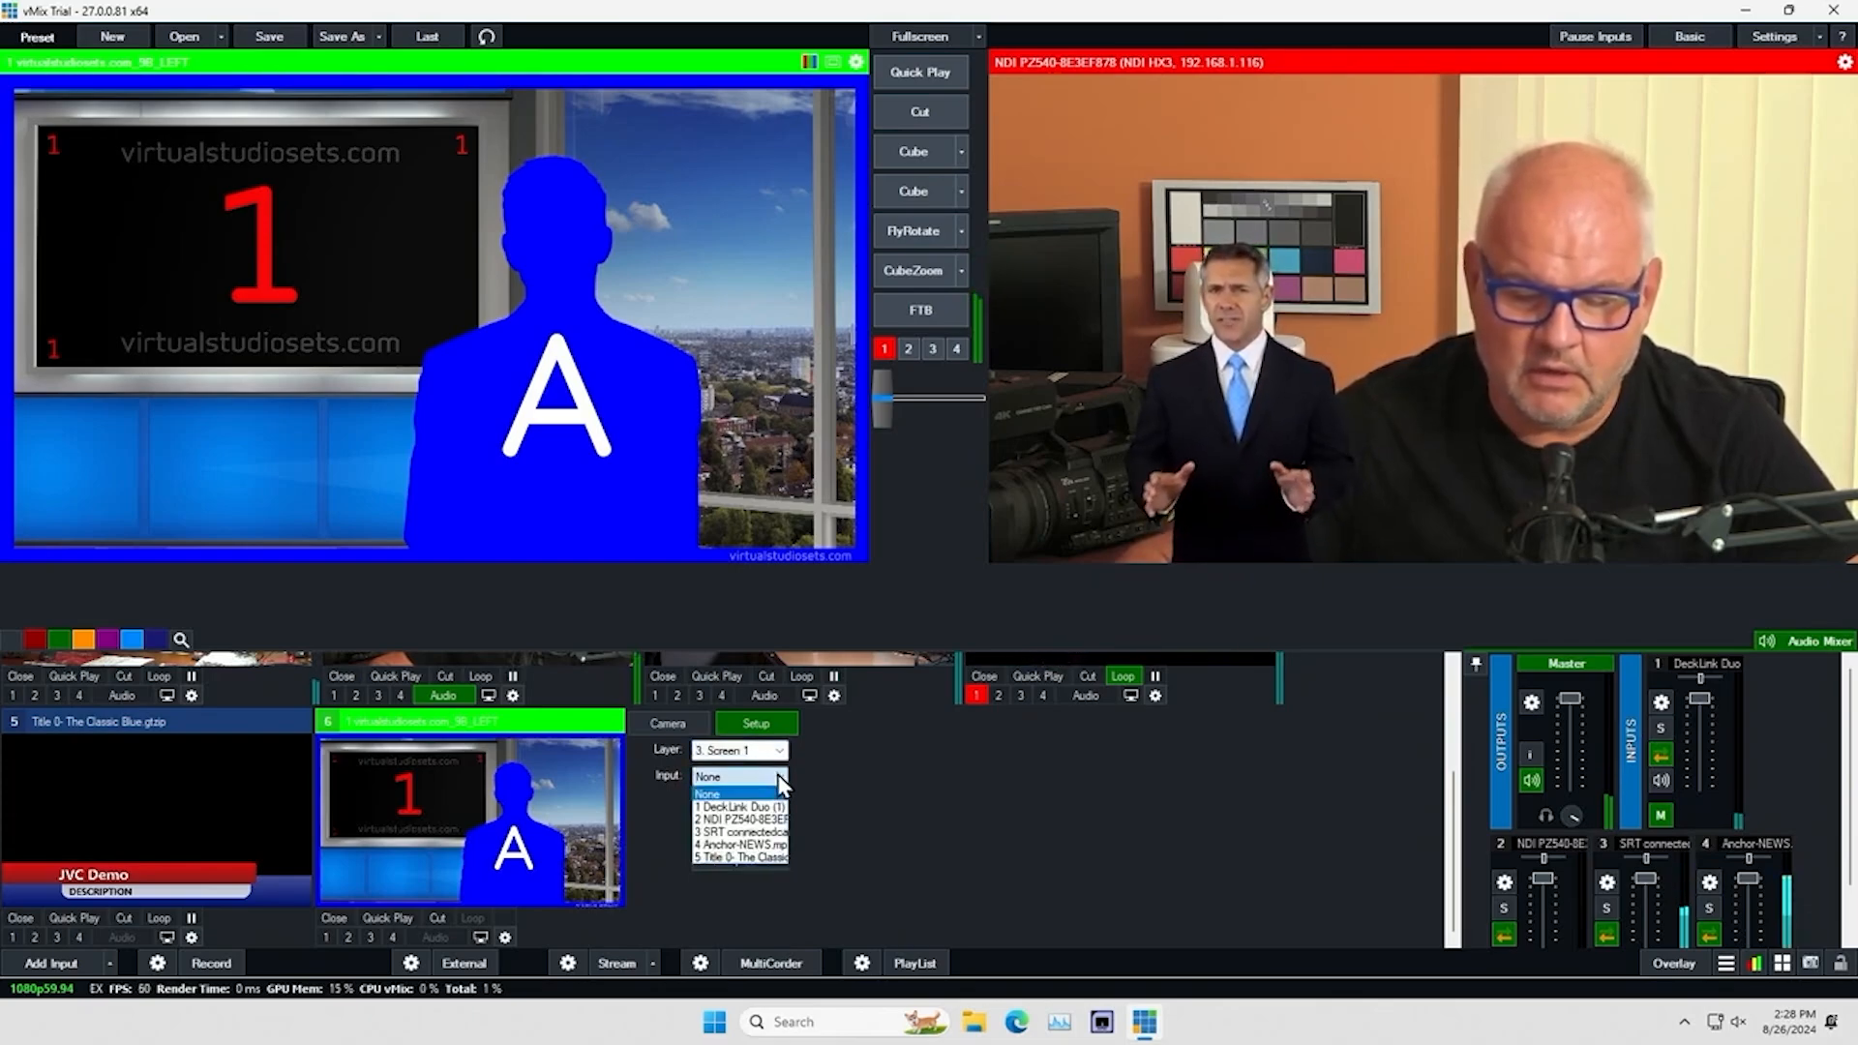
pyautogui.click(751, 818)
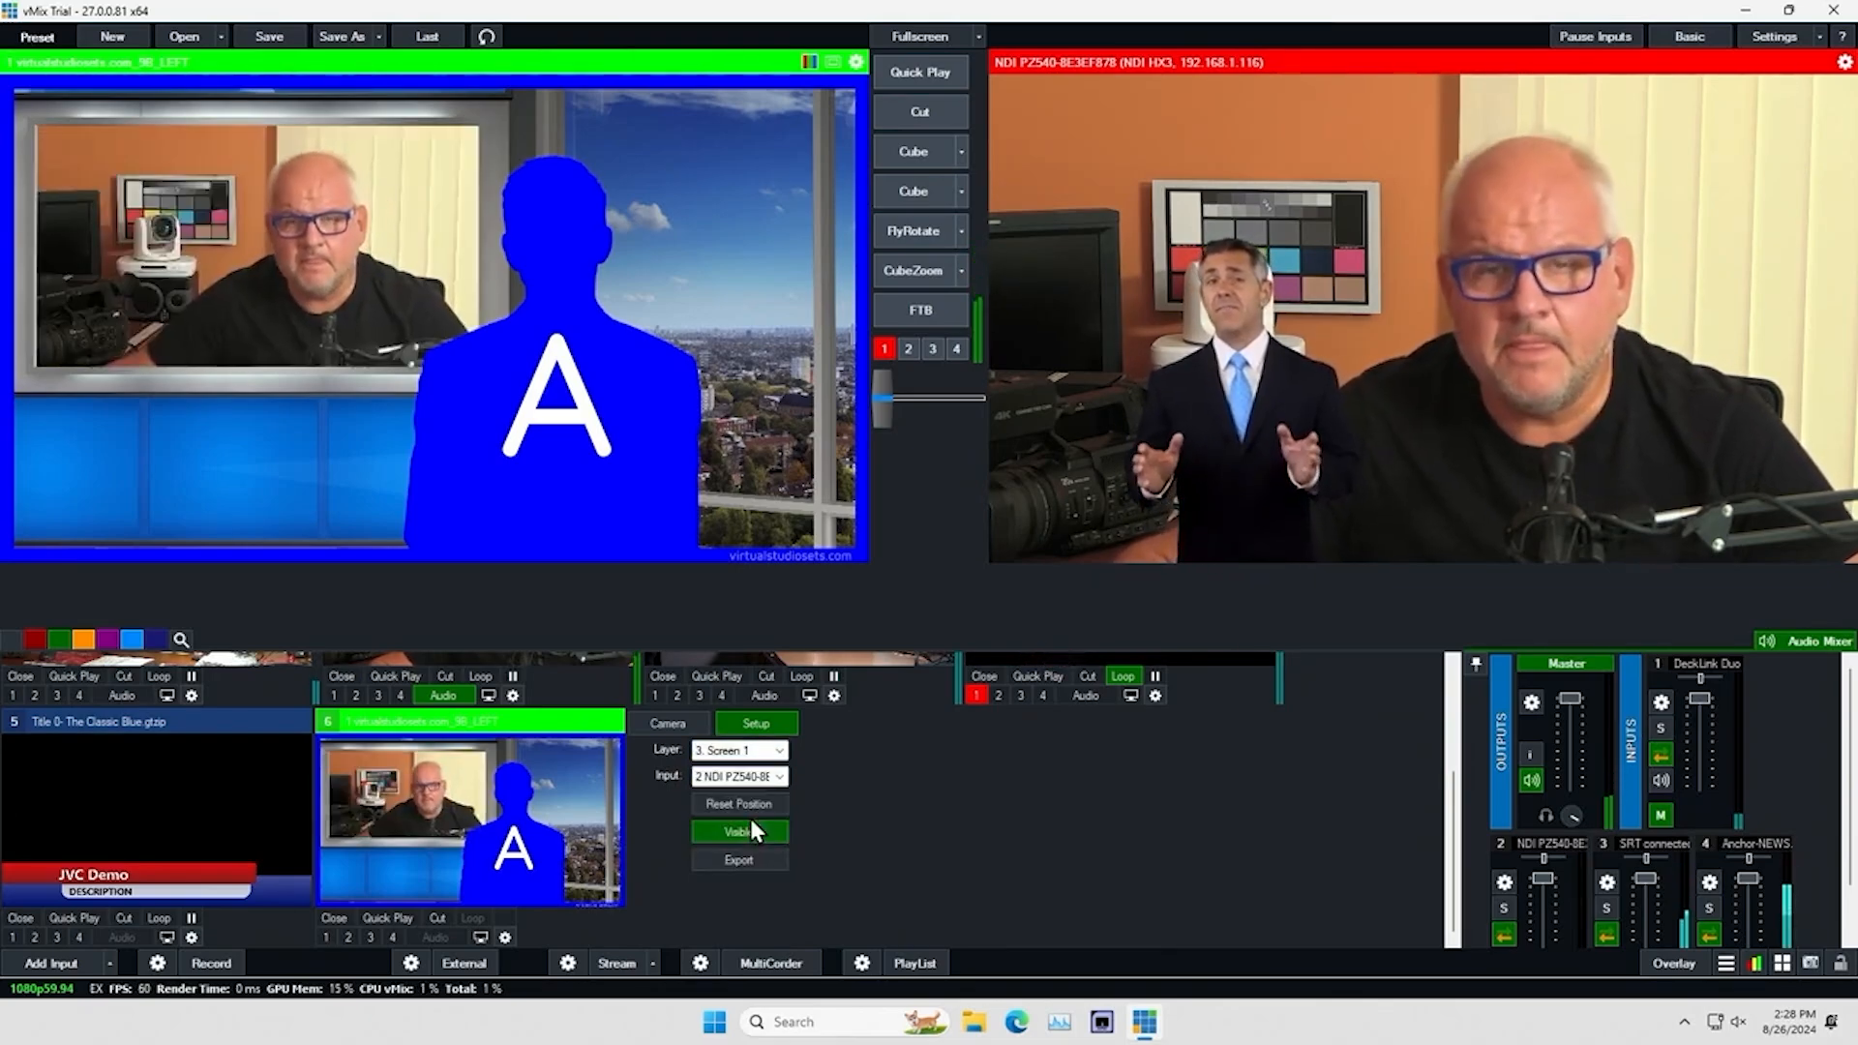
# Assign the Anchor-NEWS clip to the virtual set's Talent A layer
pyautogui.click(780, 752)
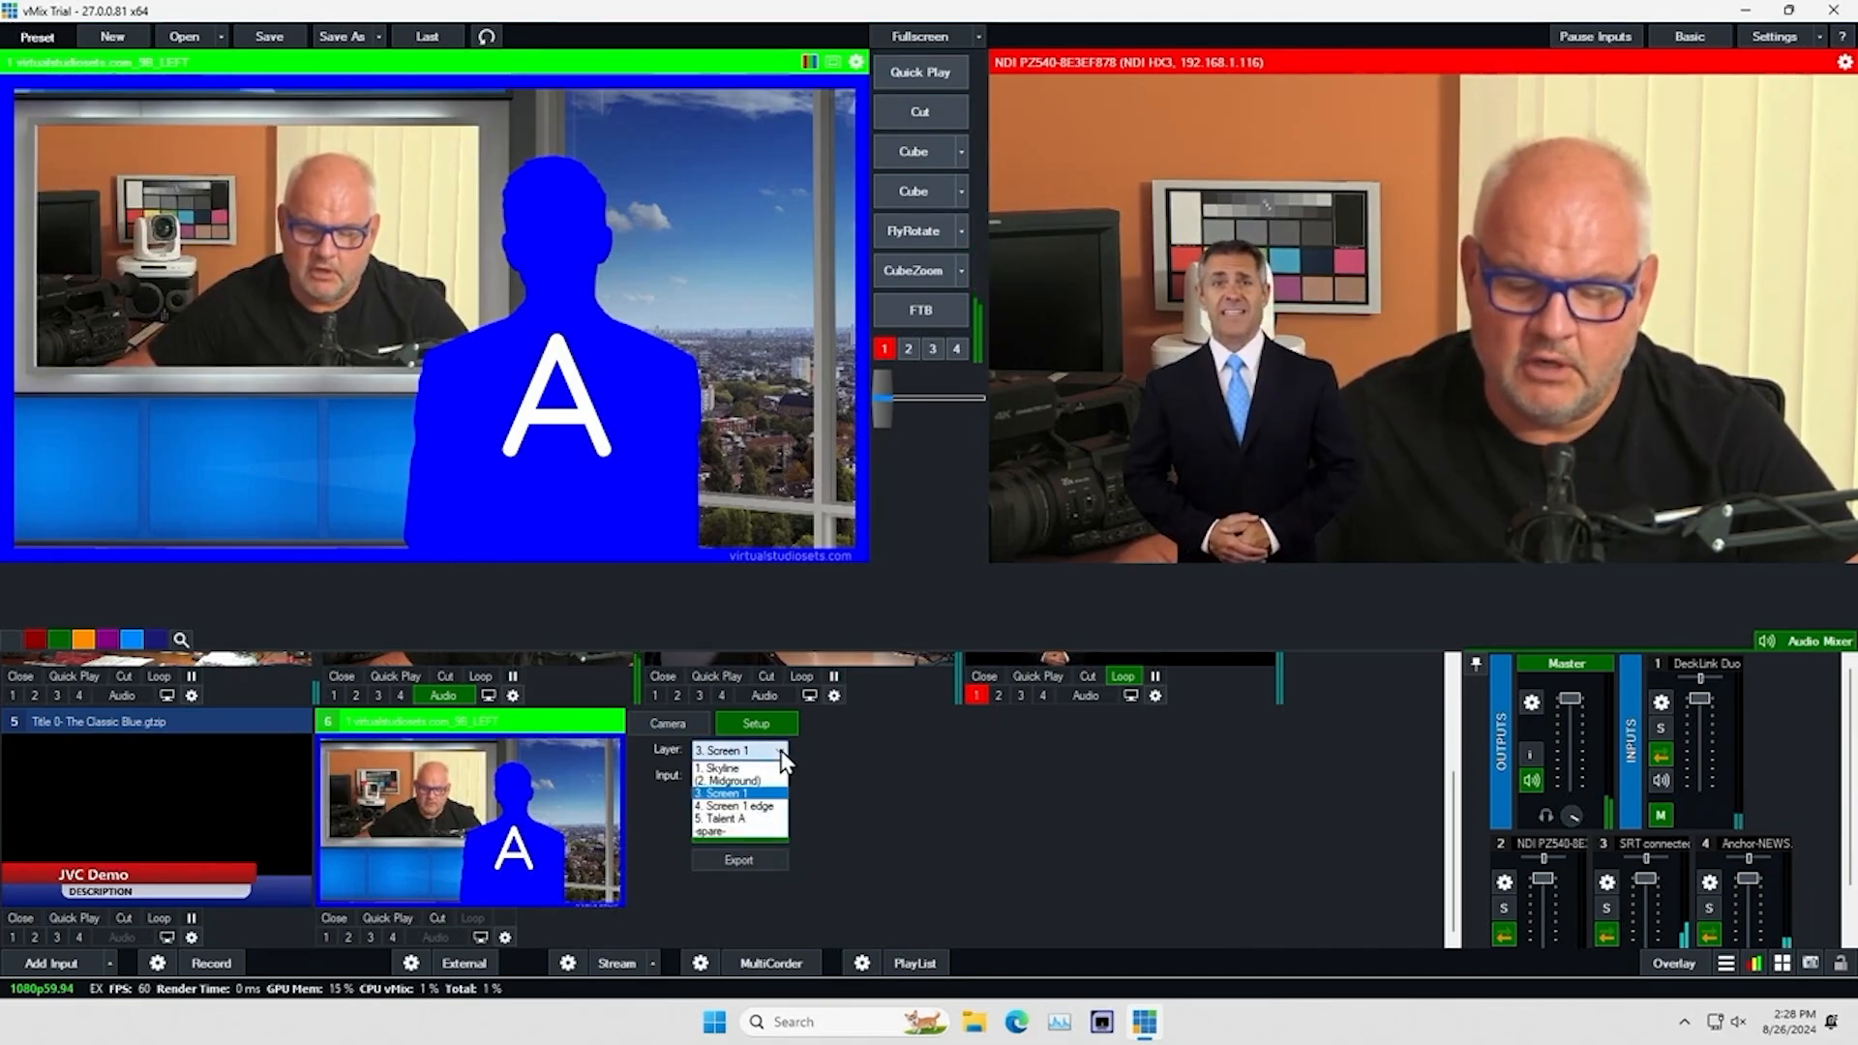
pyautogui.click(758, 819)
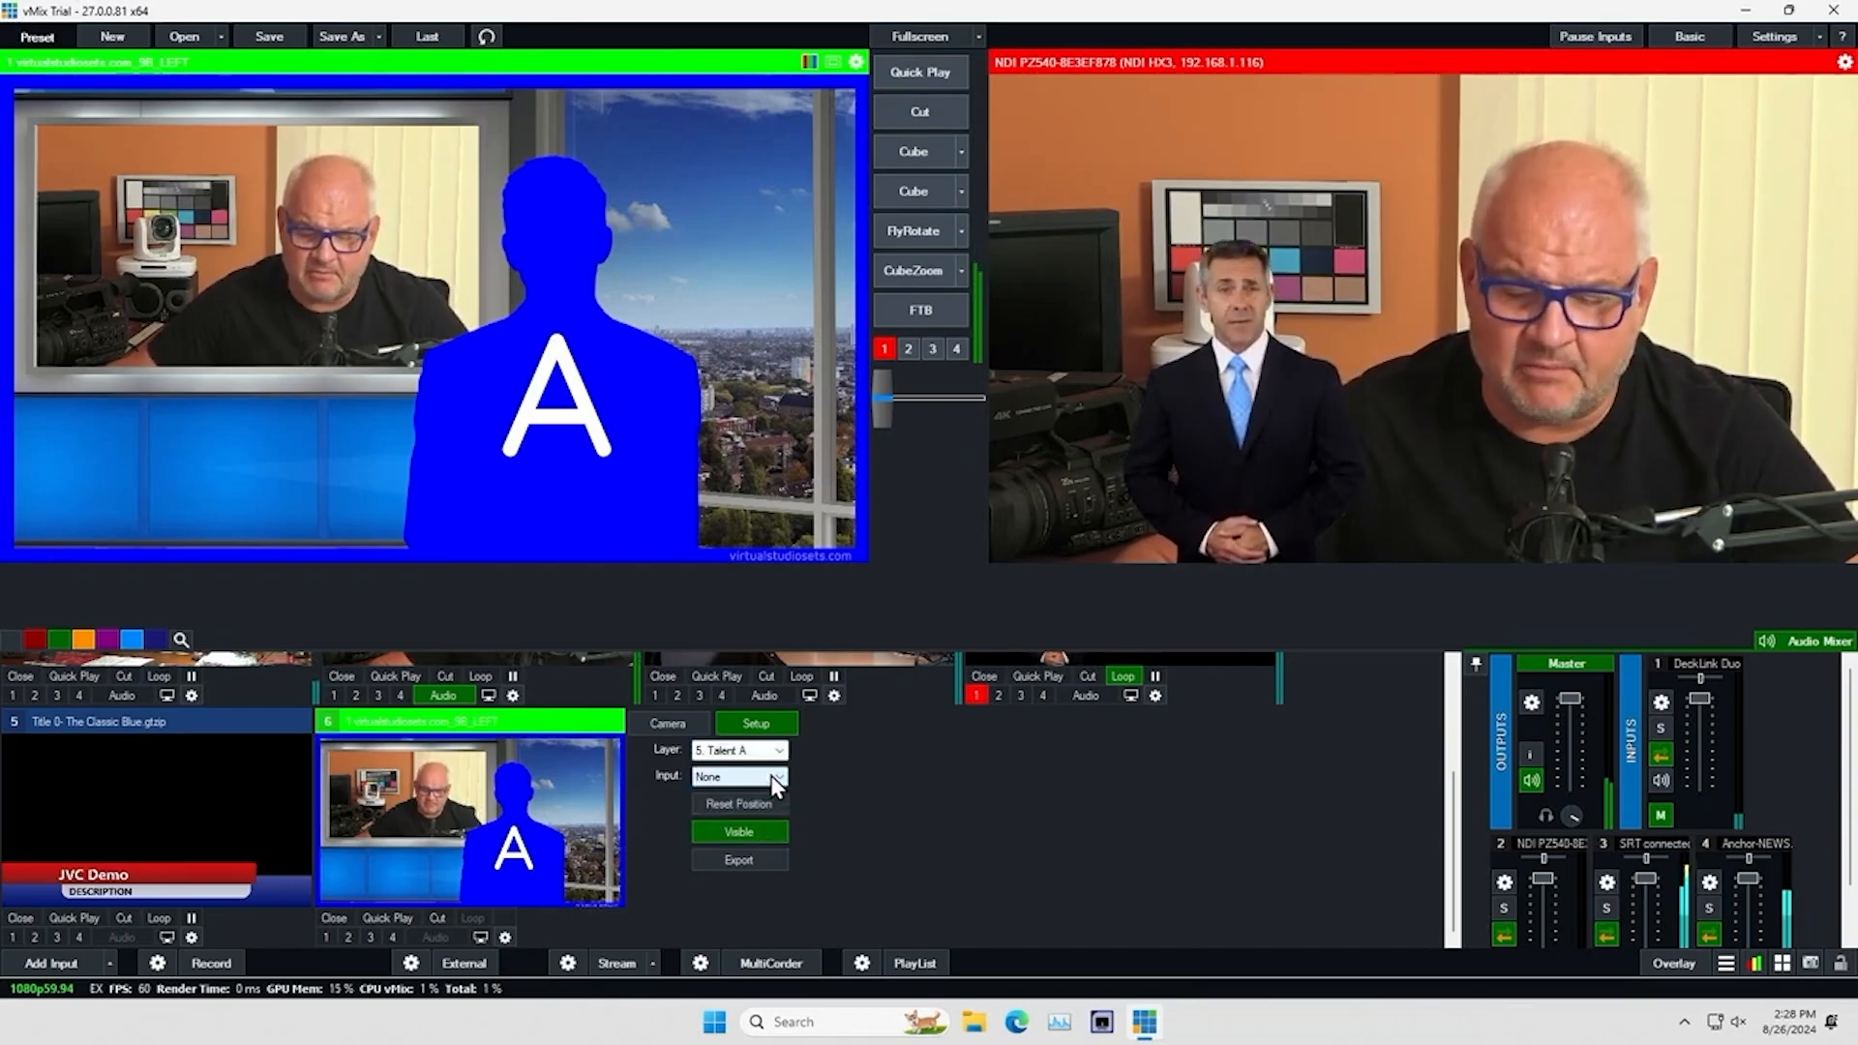
pyautogui.click(774, 780)
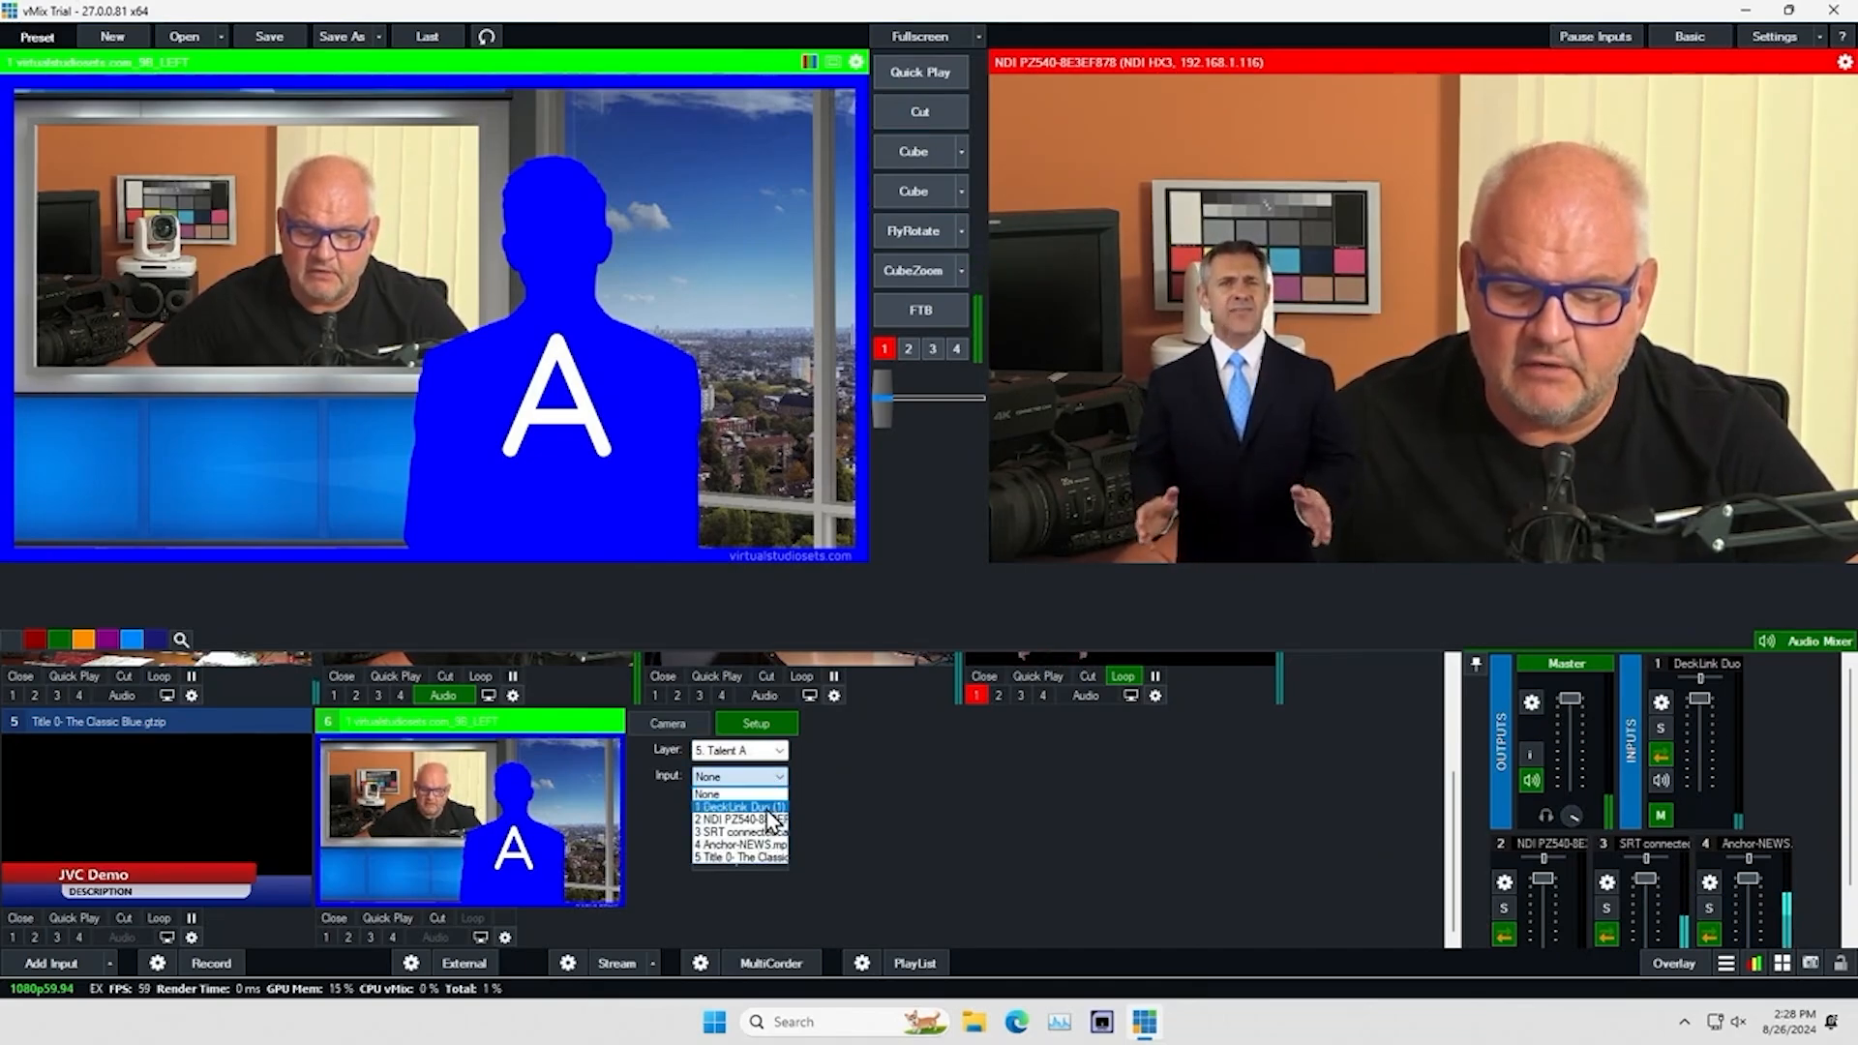
pyautogui.click(746, 845)
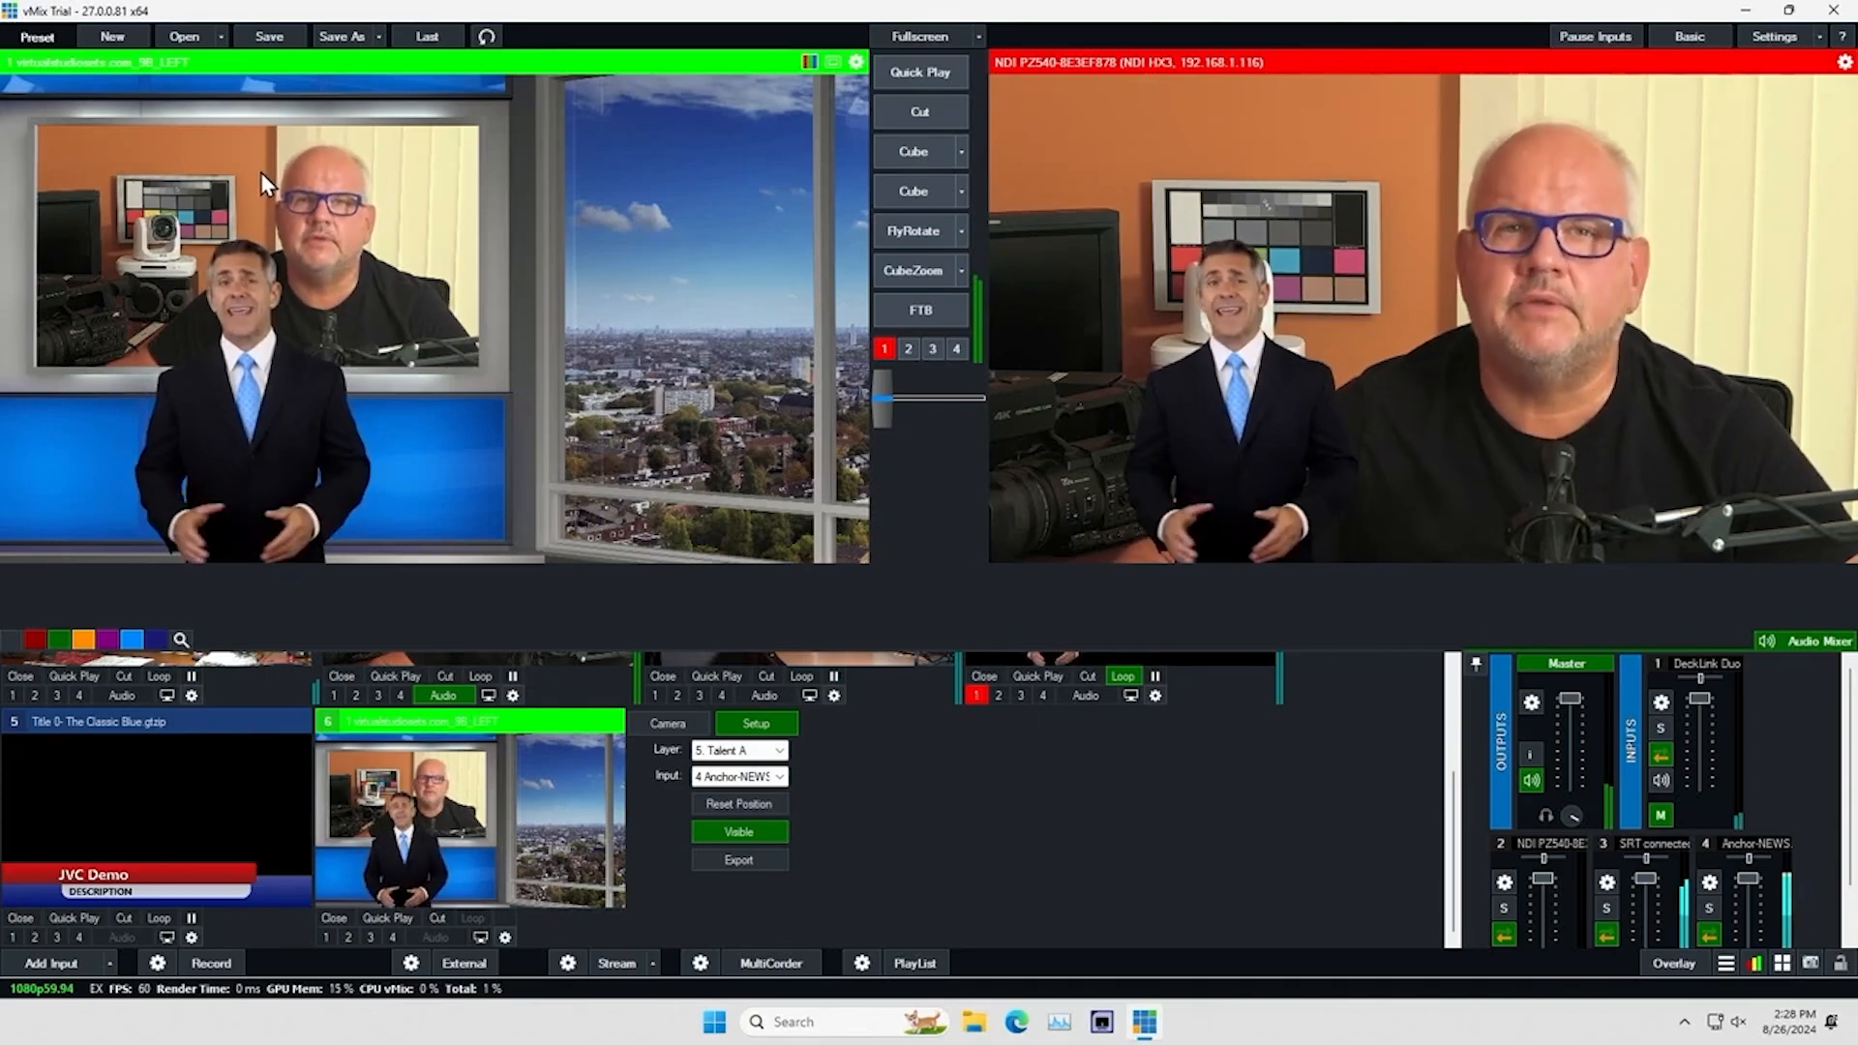
# In the virtual set, set the anchor layer's zoom to 1.31, Pan X to 0.924 and Pan Y to 0.242, and take the set live with Cube
pyautogui.click(505, 937)
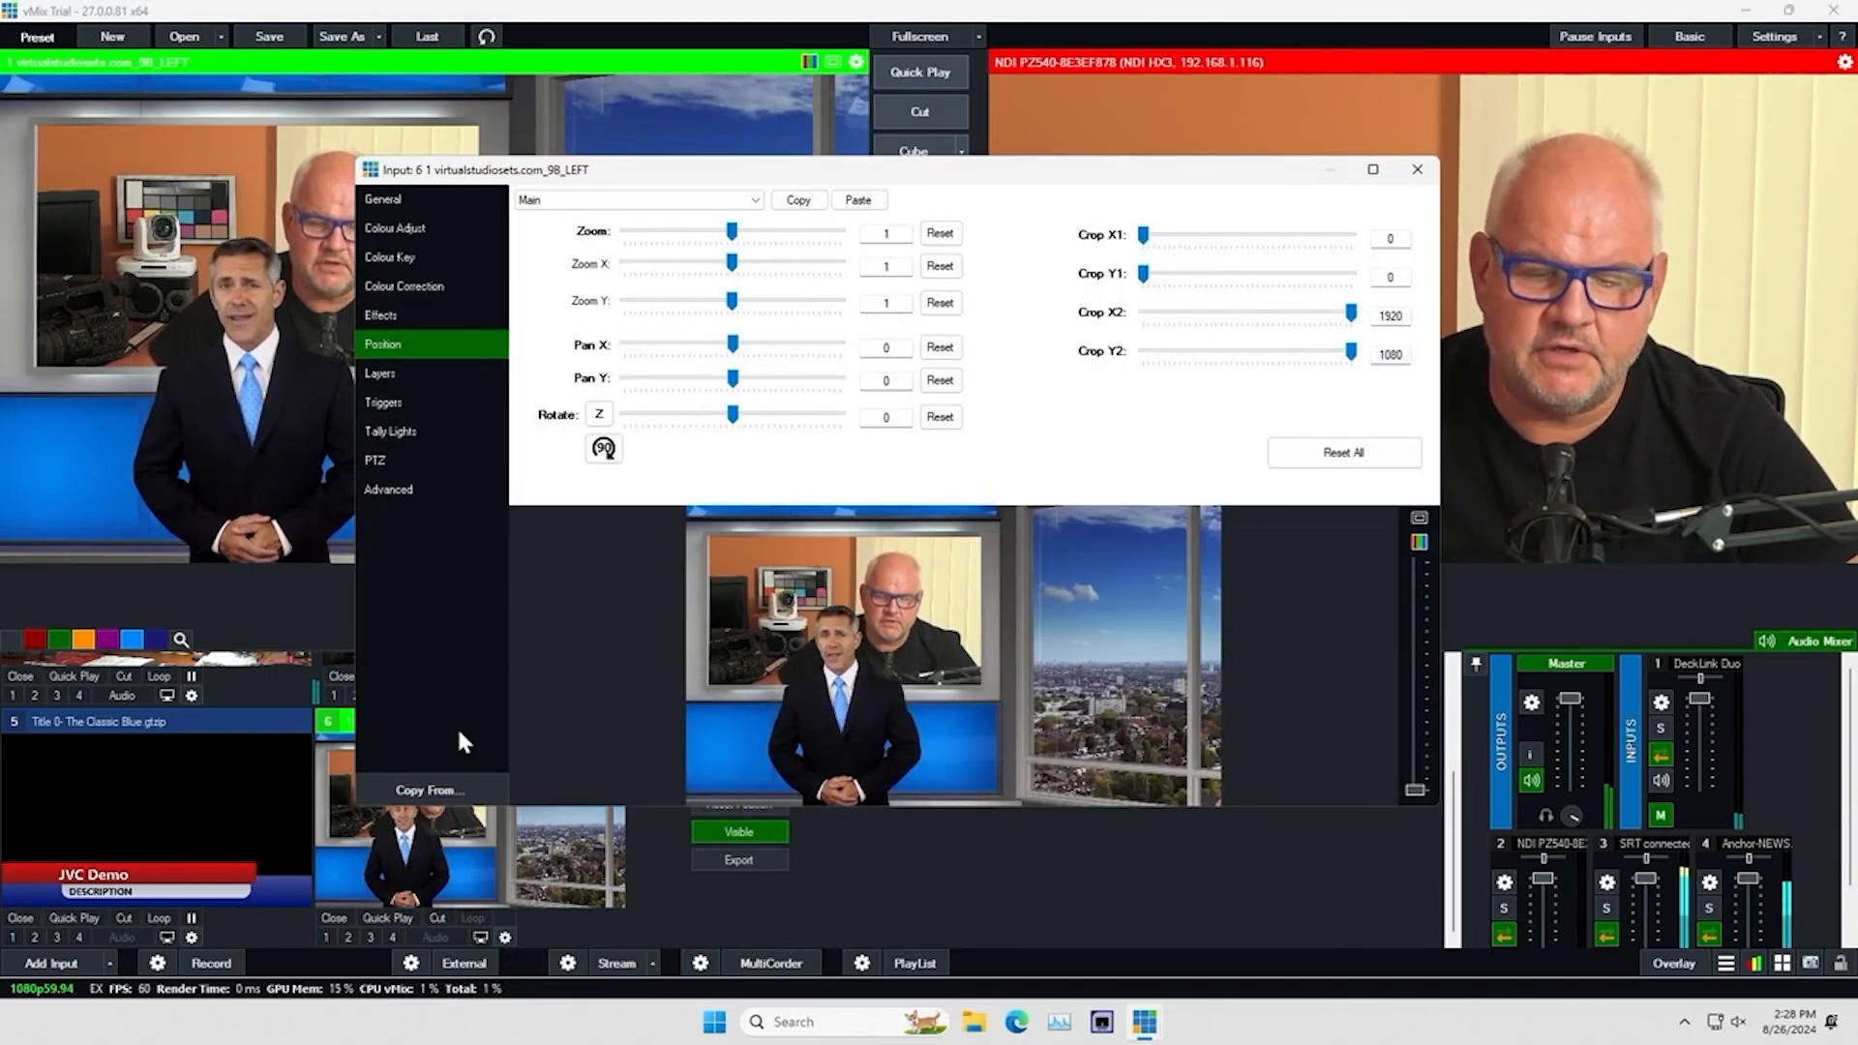
pyautogui.click(398, 370)
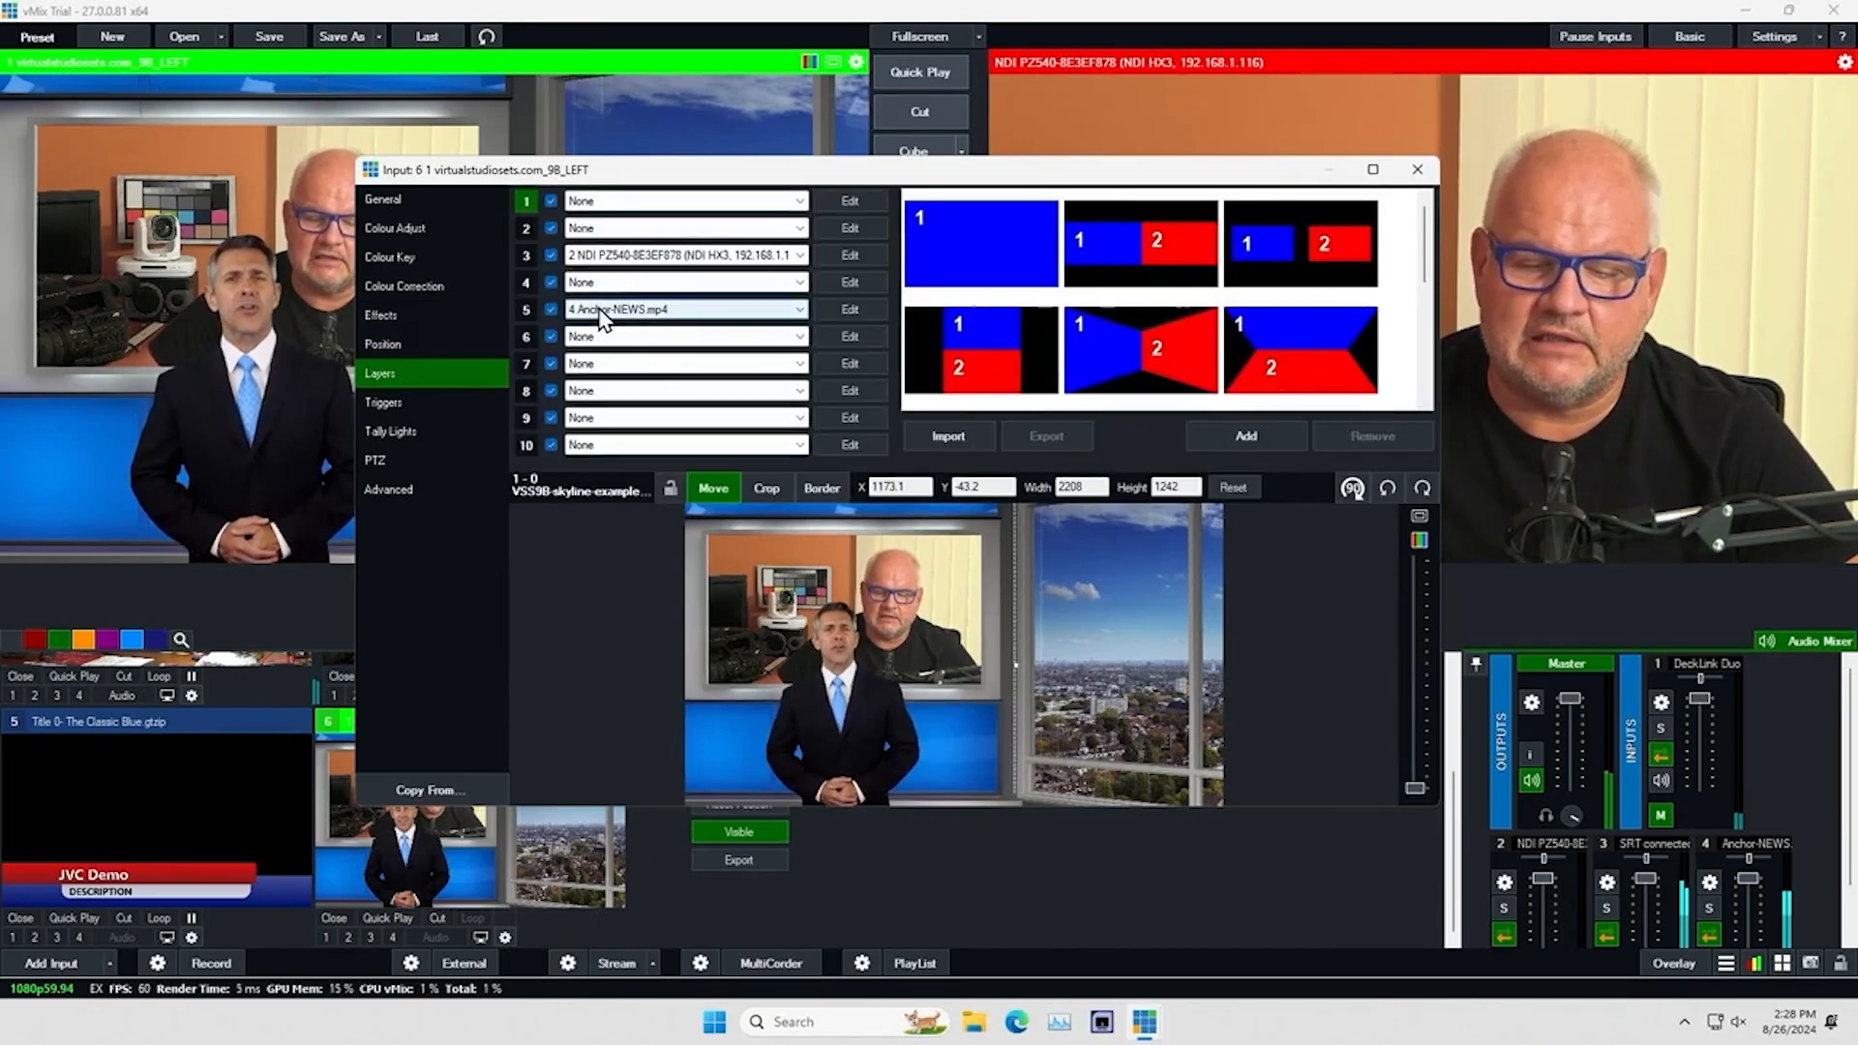
pyautogui.click(850, 310)
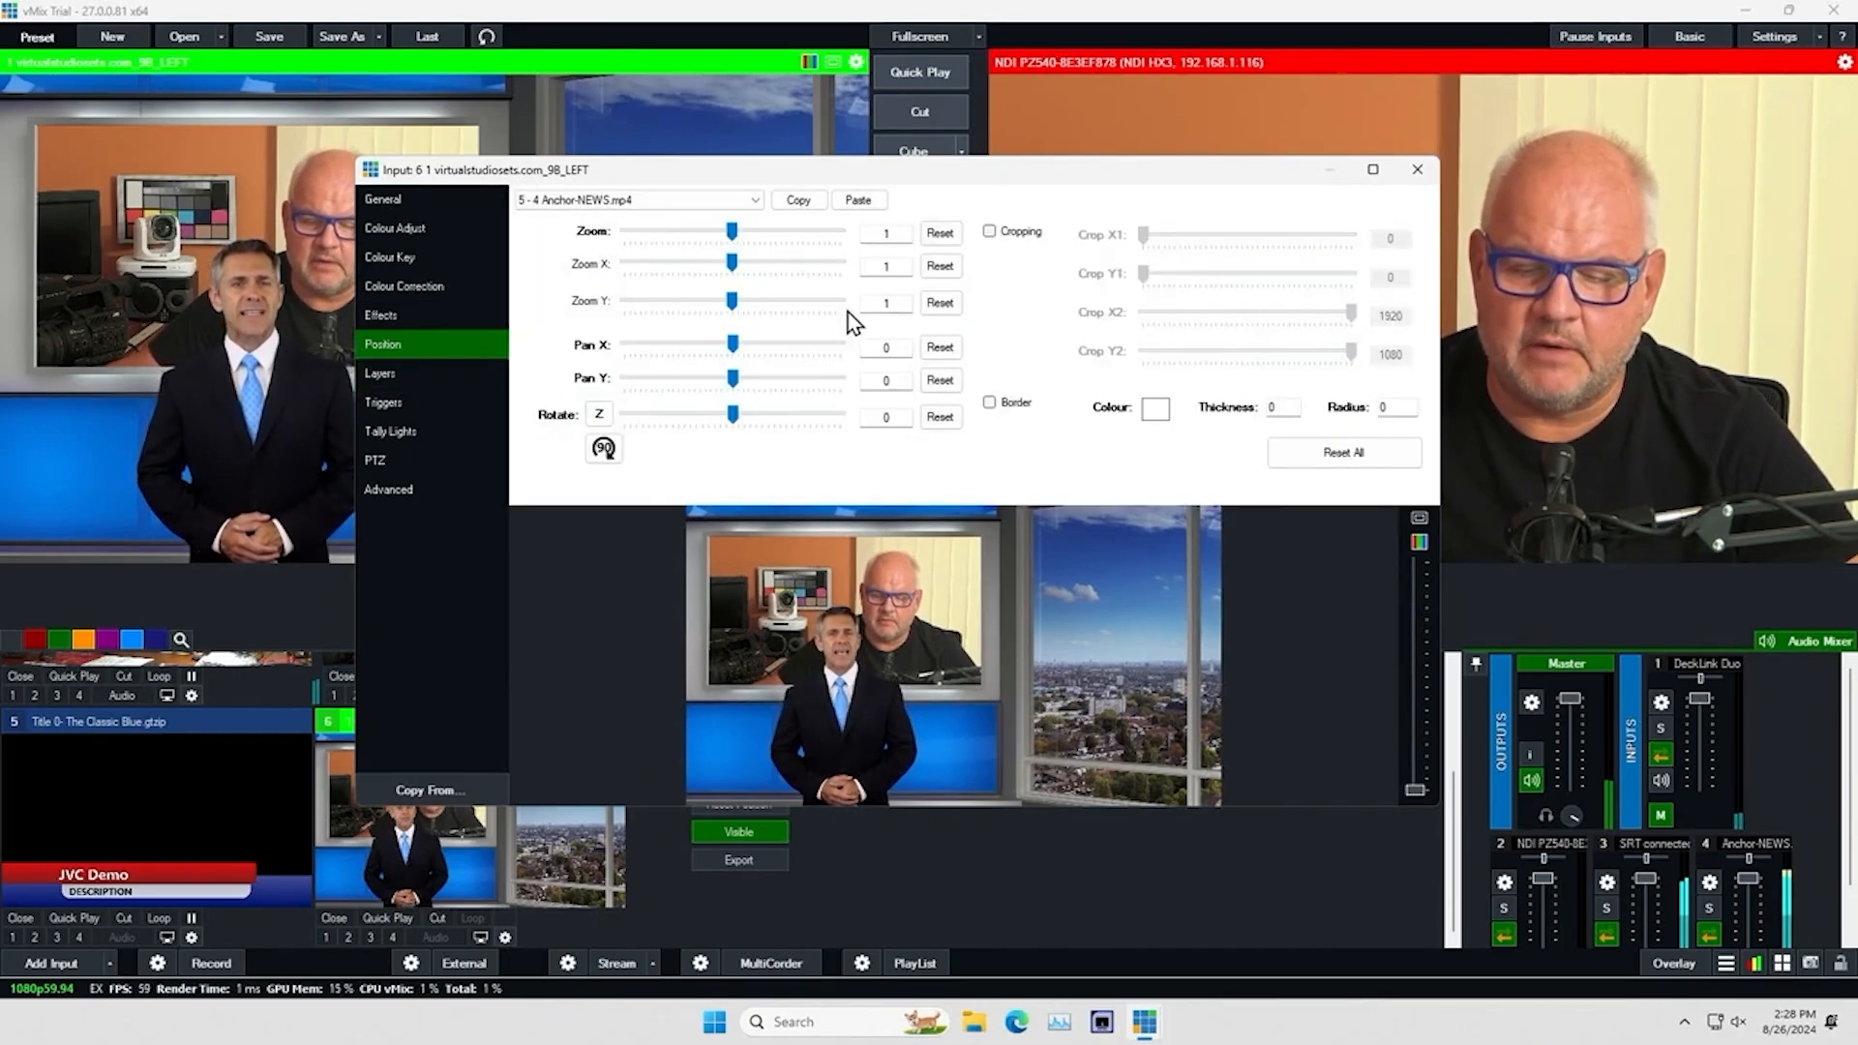
pyautogui.moveTo(743, 346); pyautogui.dragTo(778, 350)
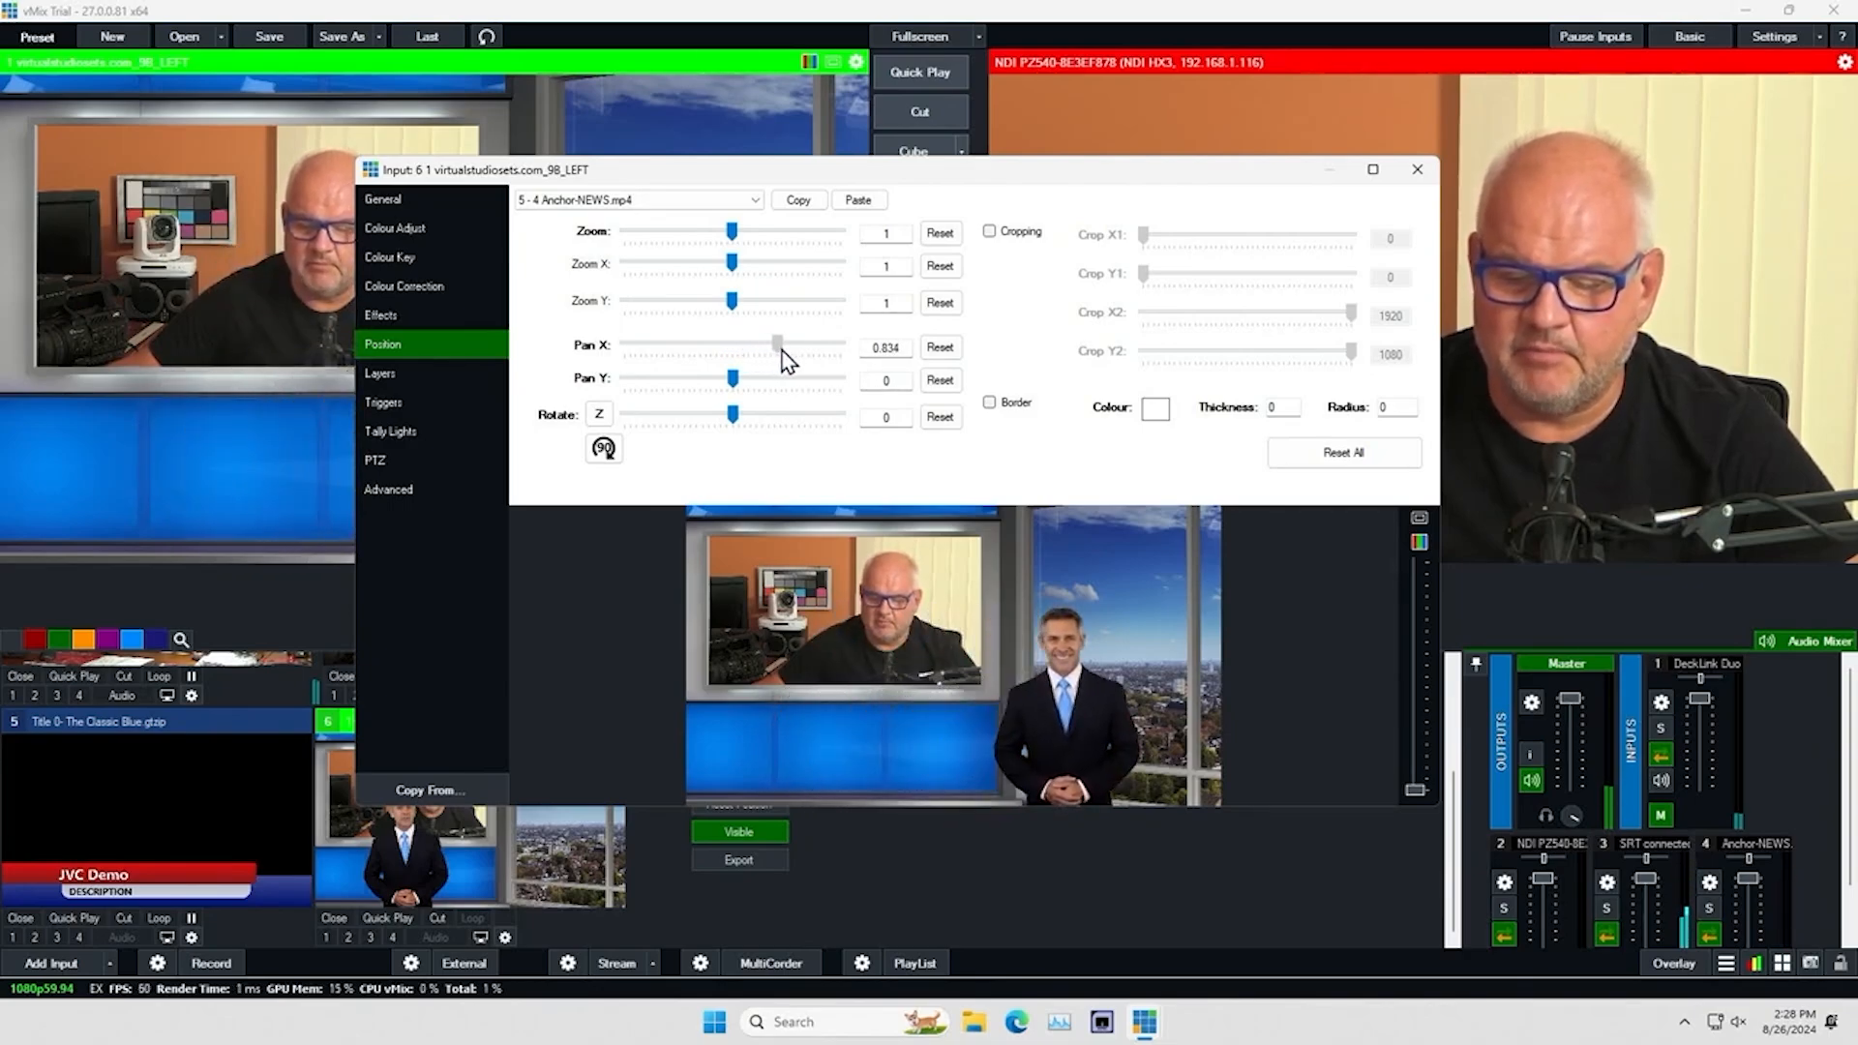
pyautogui.moveTo(736, 235); pyautogui.dragTo(745, 240)
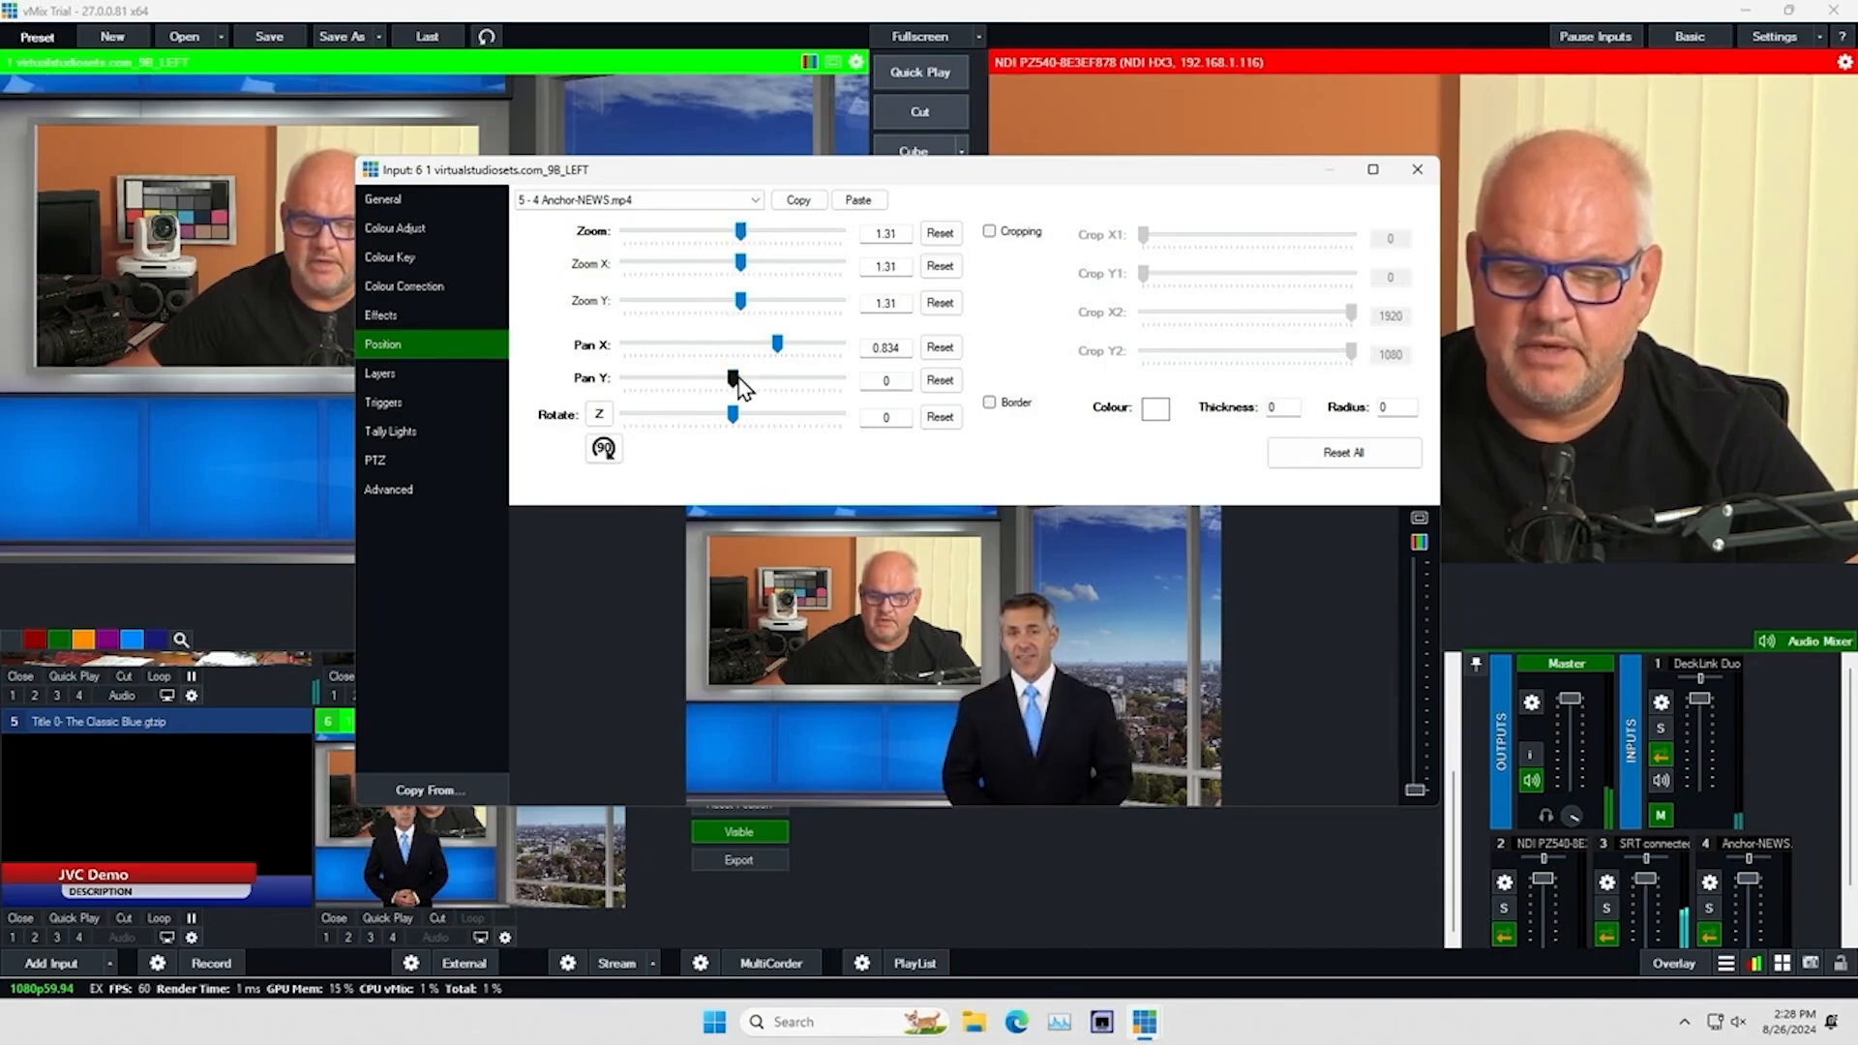
pyautogui.moveTo(738, 380); pyautogui.dragTo(752, 382)
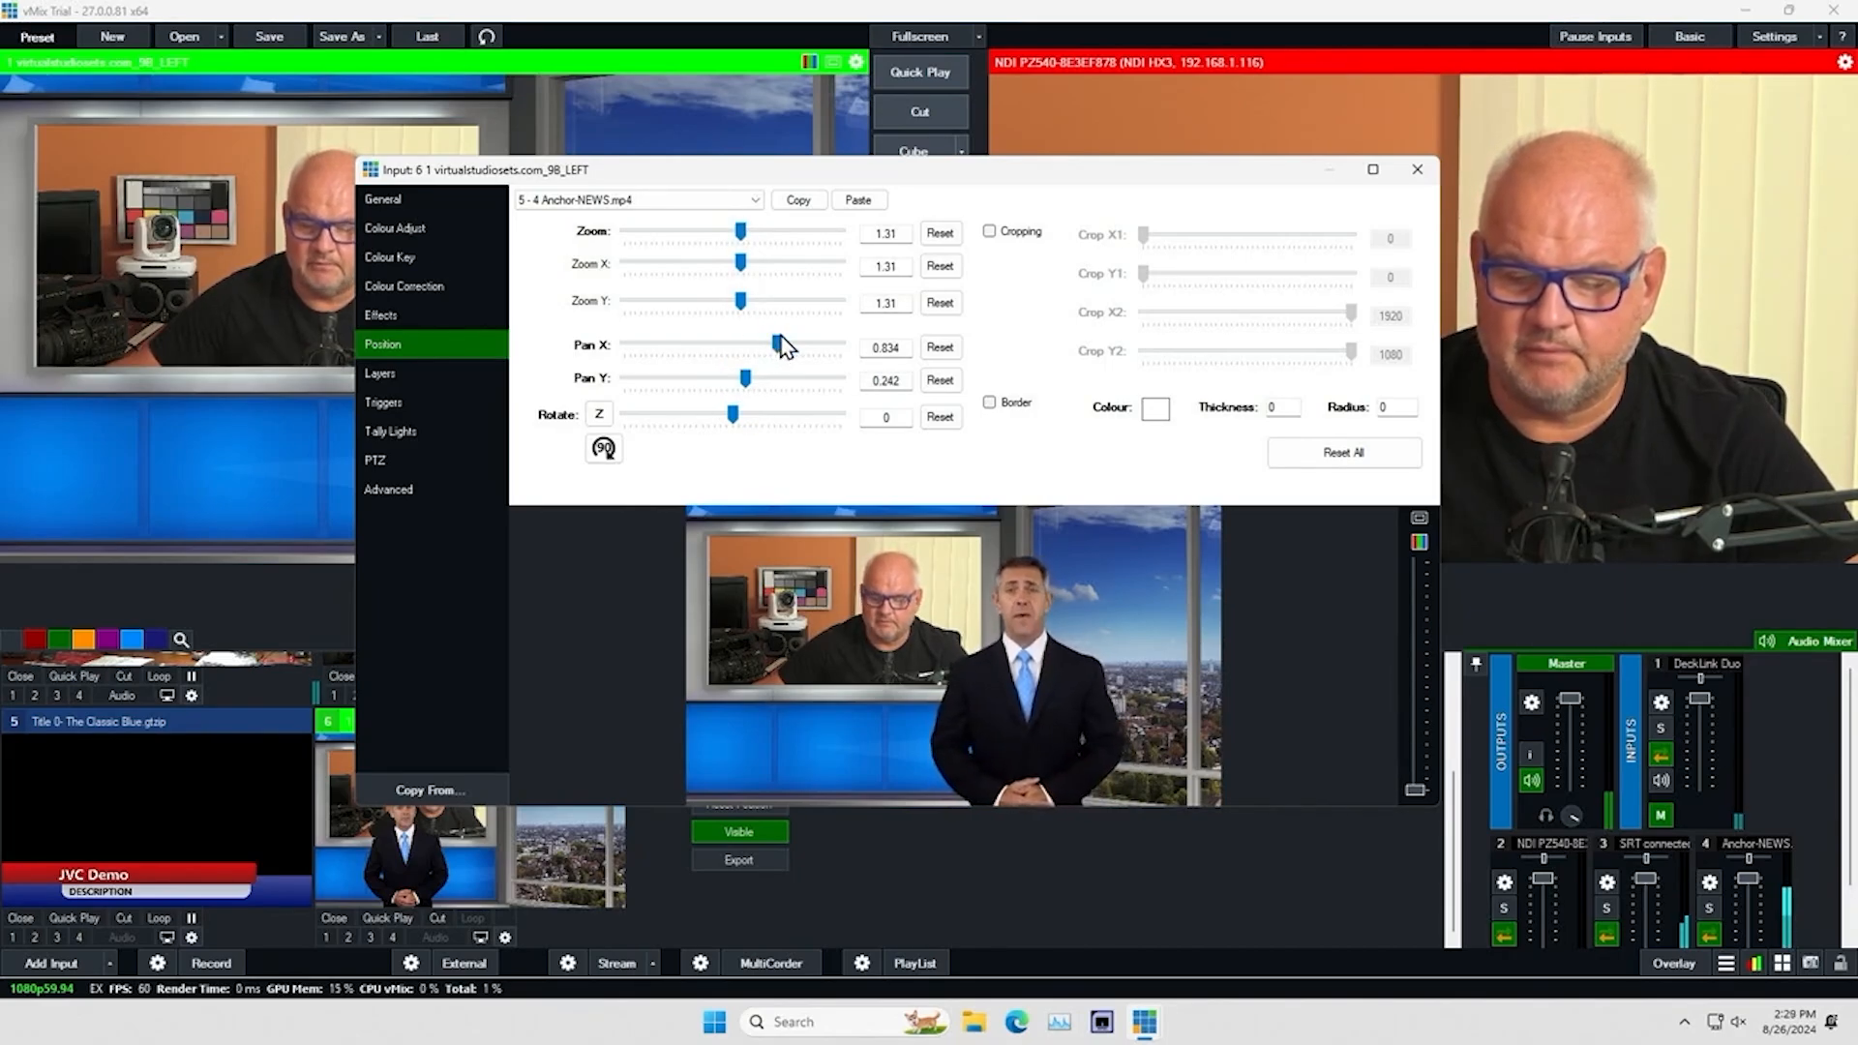
pyautogui.moveTo(778, 345); pyautogui.dragTo(782, 345)
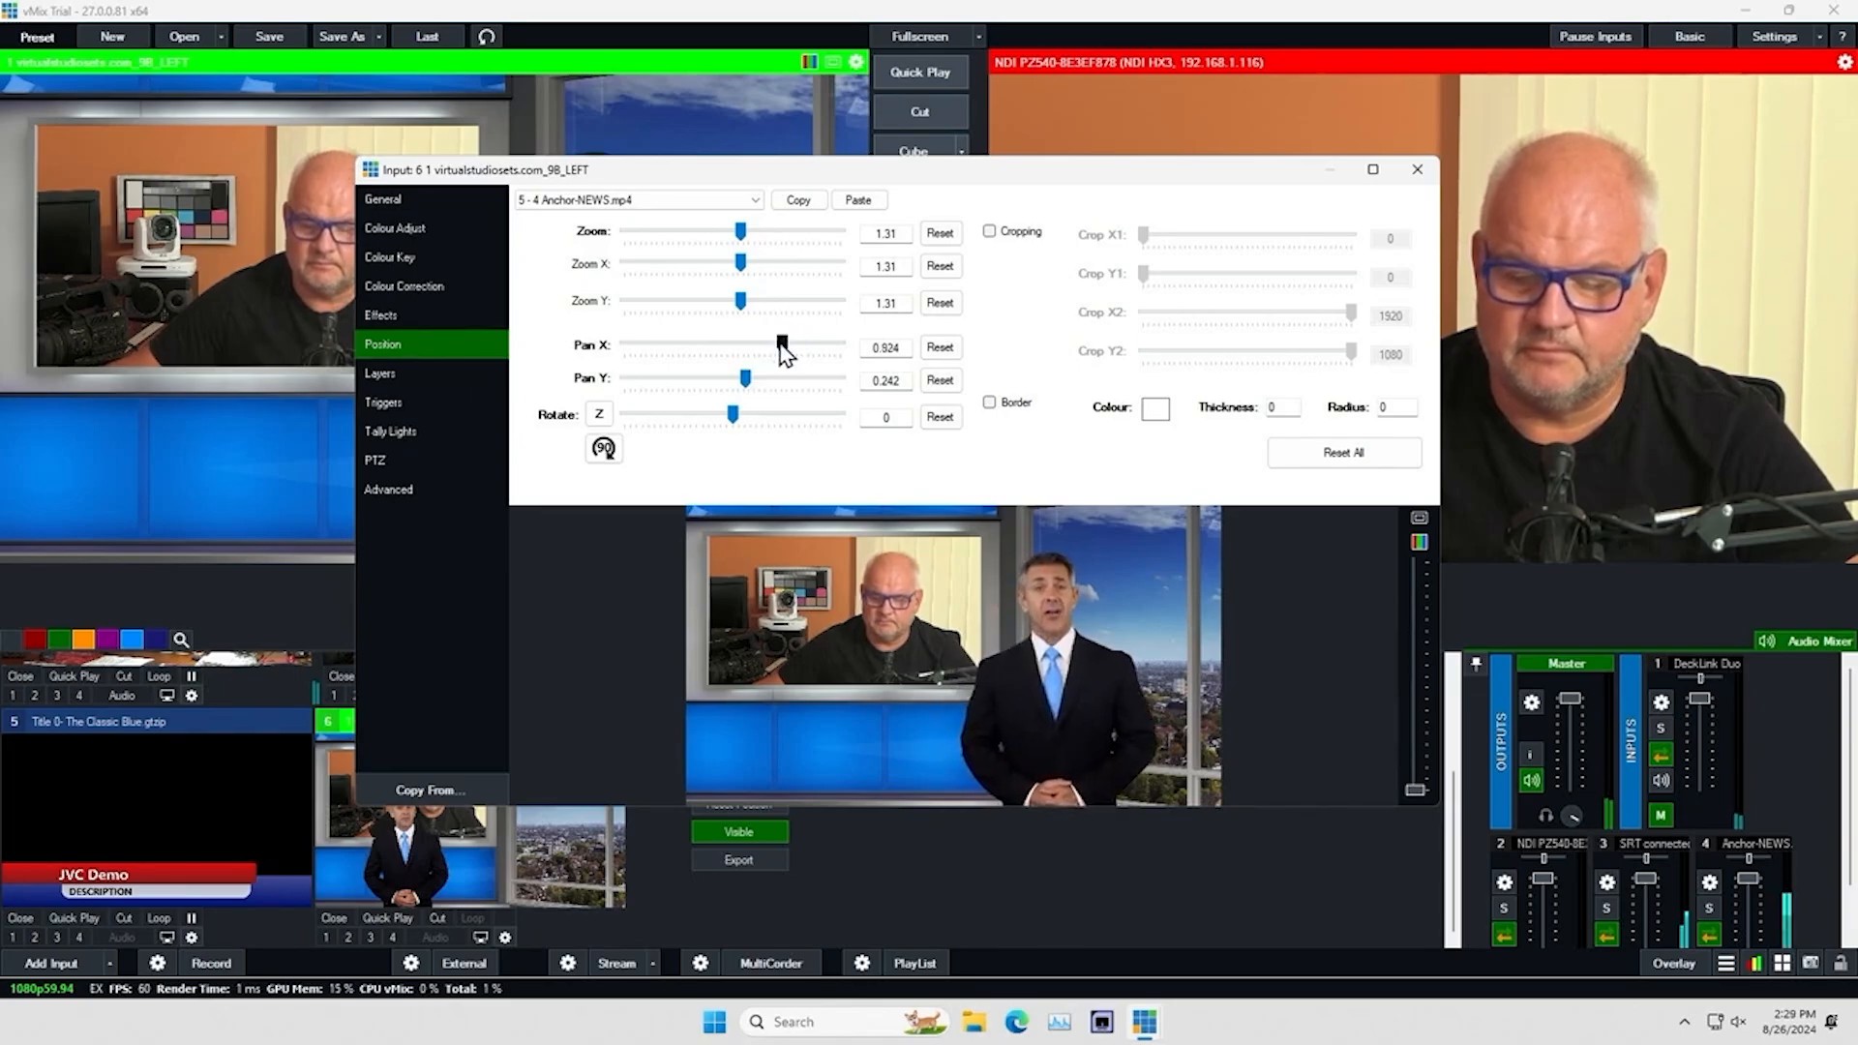
pyautogui.click(1417, 169)
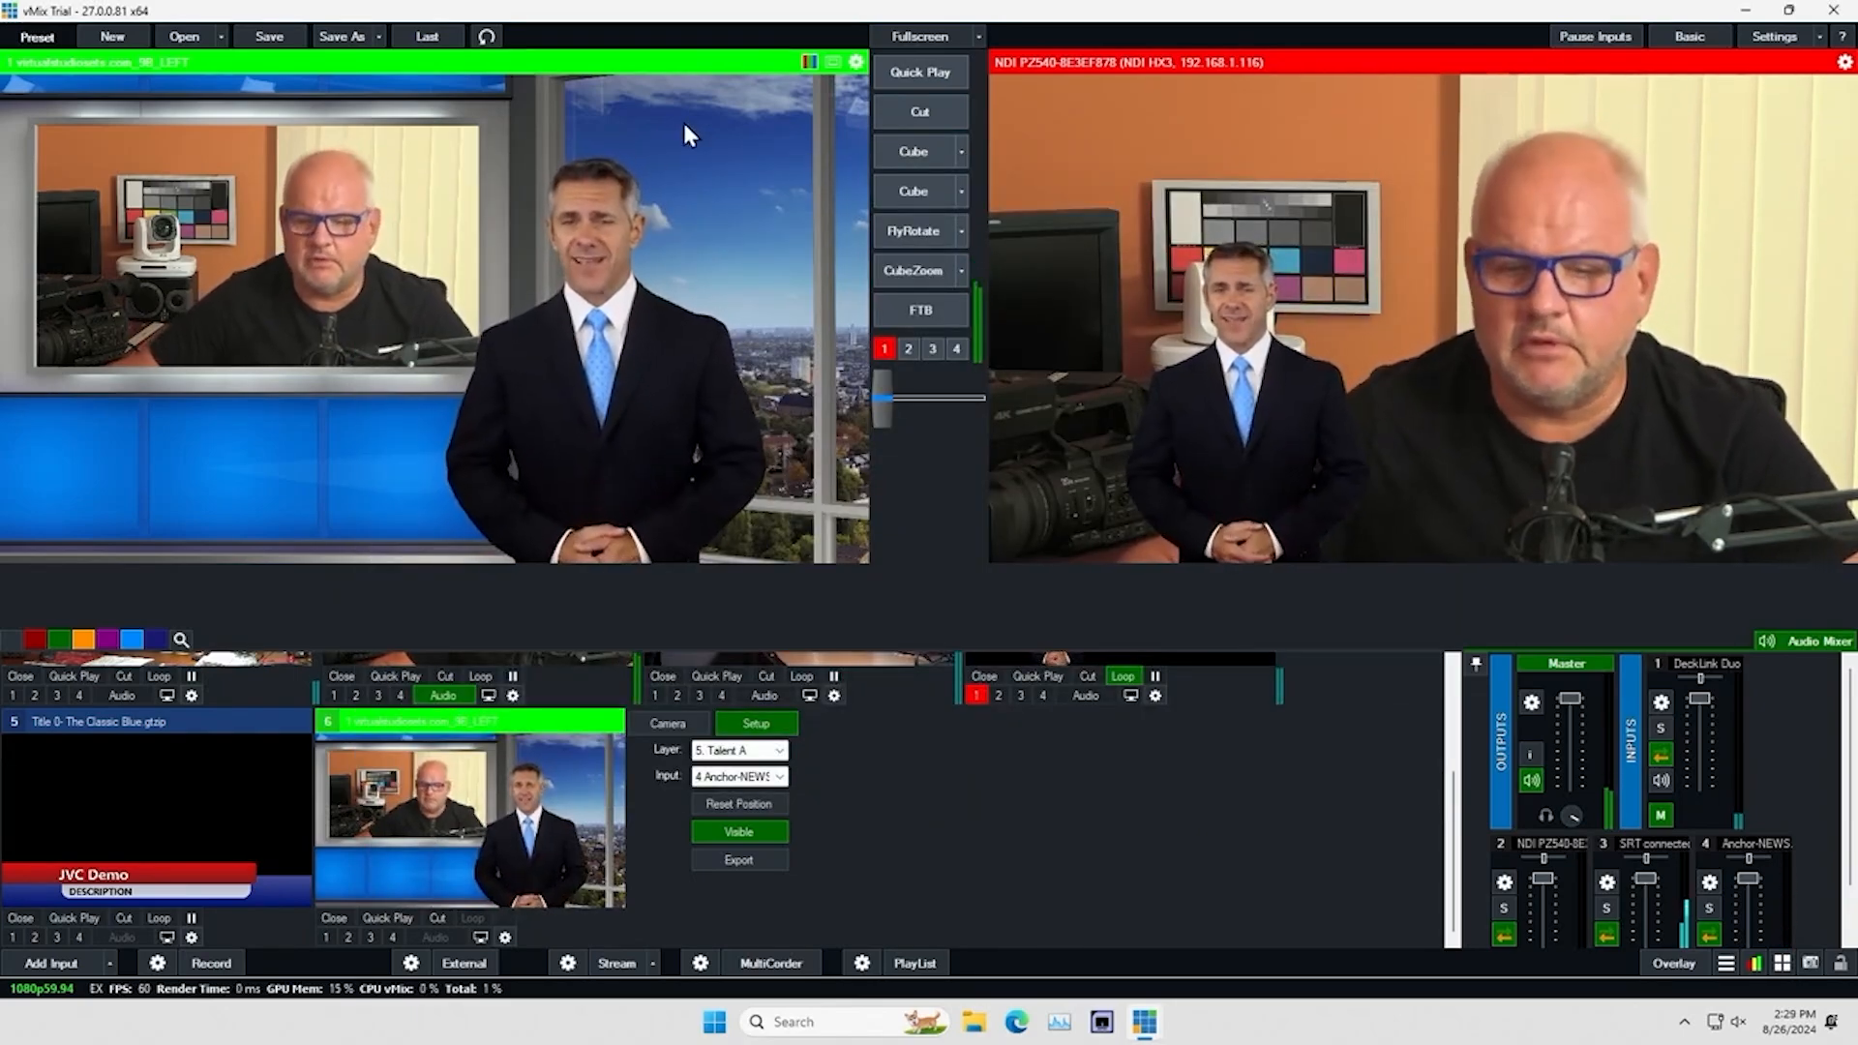
pyautogui.click(896, 151)
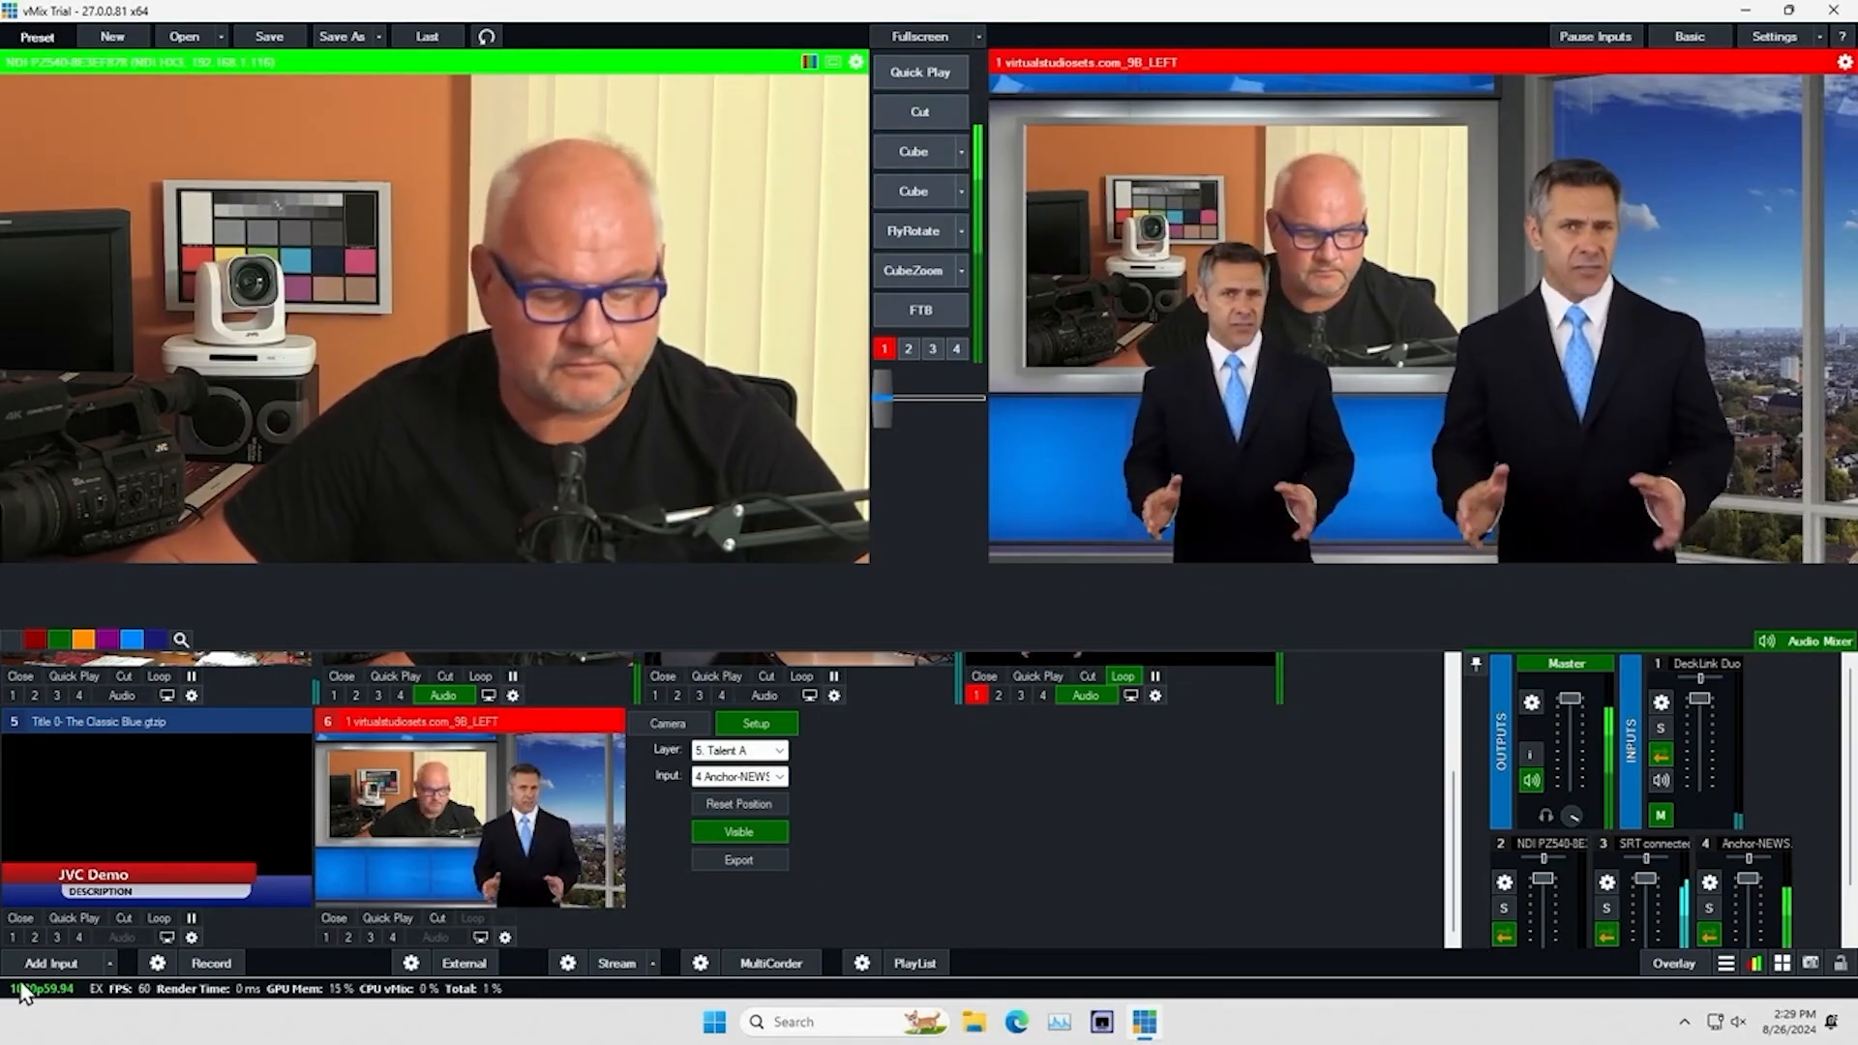
# Add a 1920 x 1080 web browser input for youtube.com as input 7 and send it to preview
pyautogui.click(44, 964)
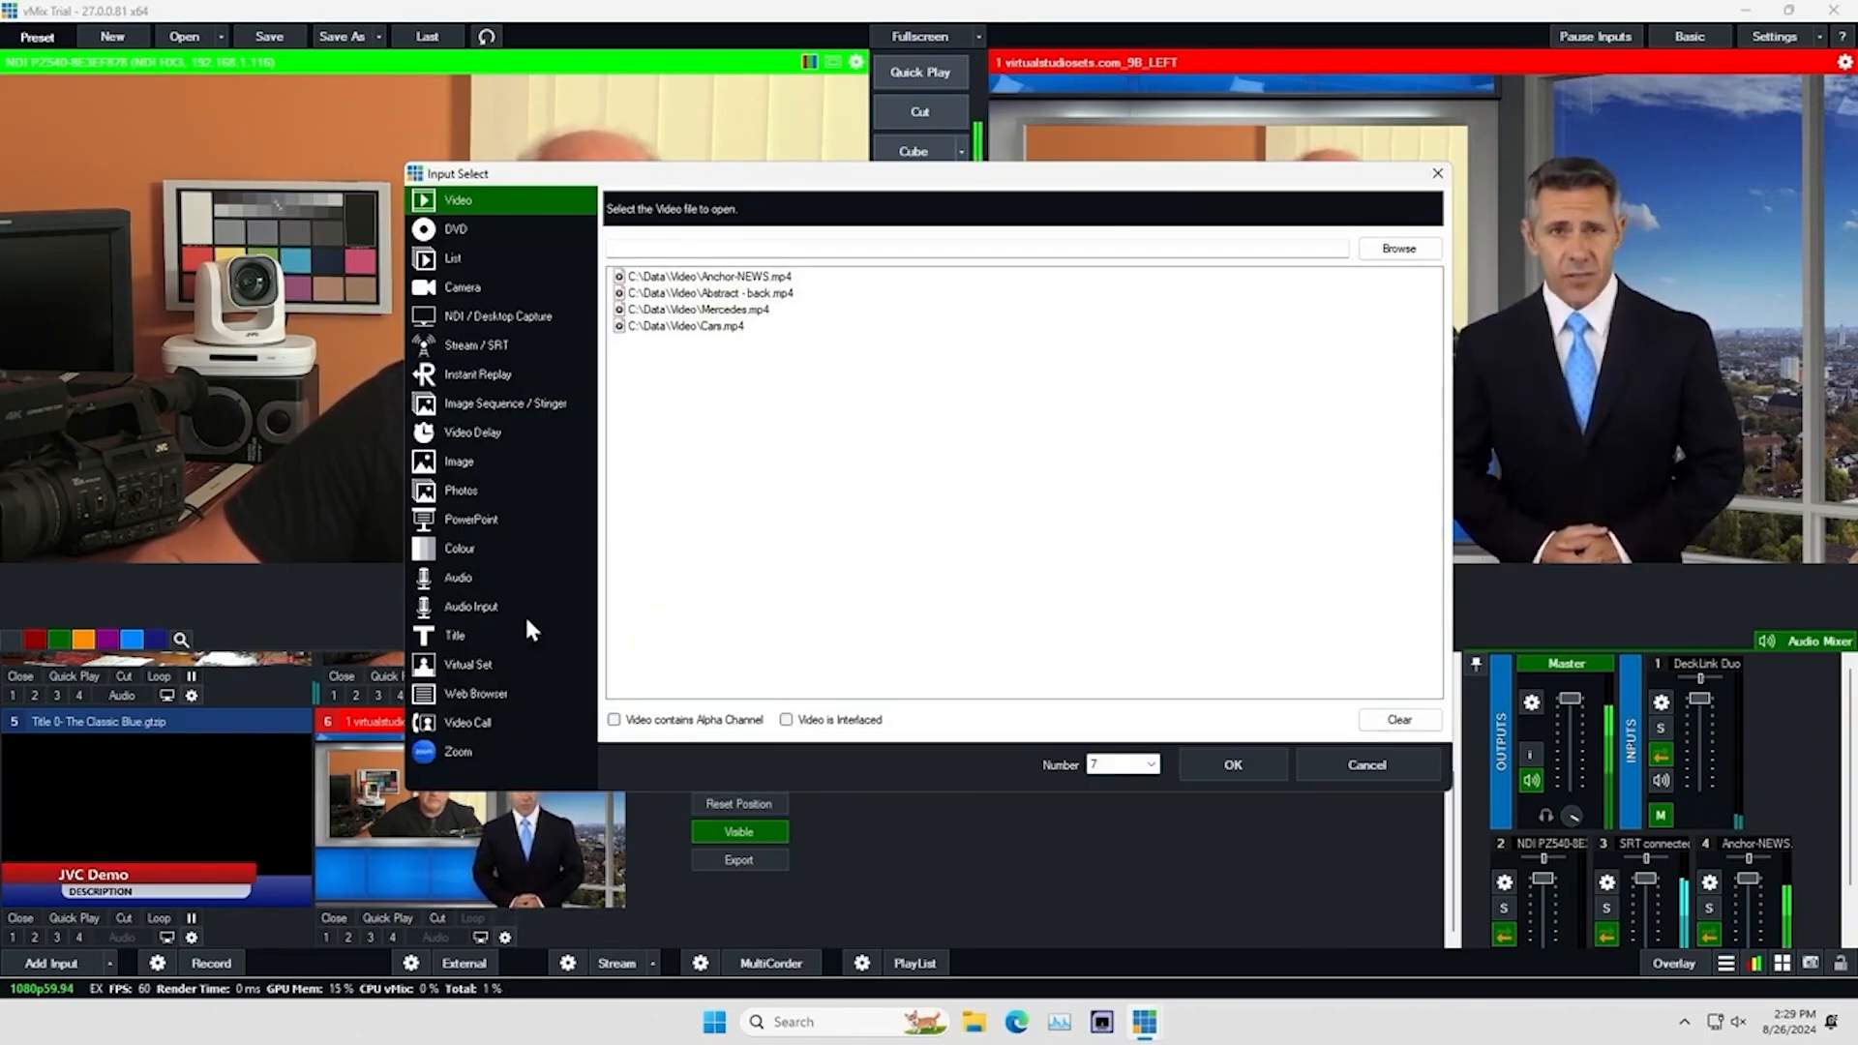
pyautogui.click(474, 692)
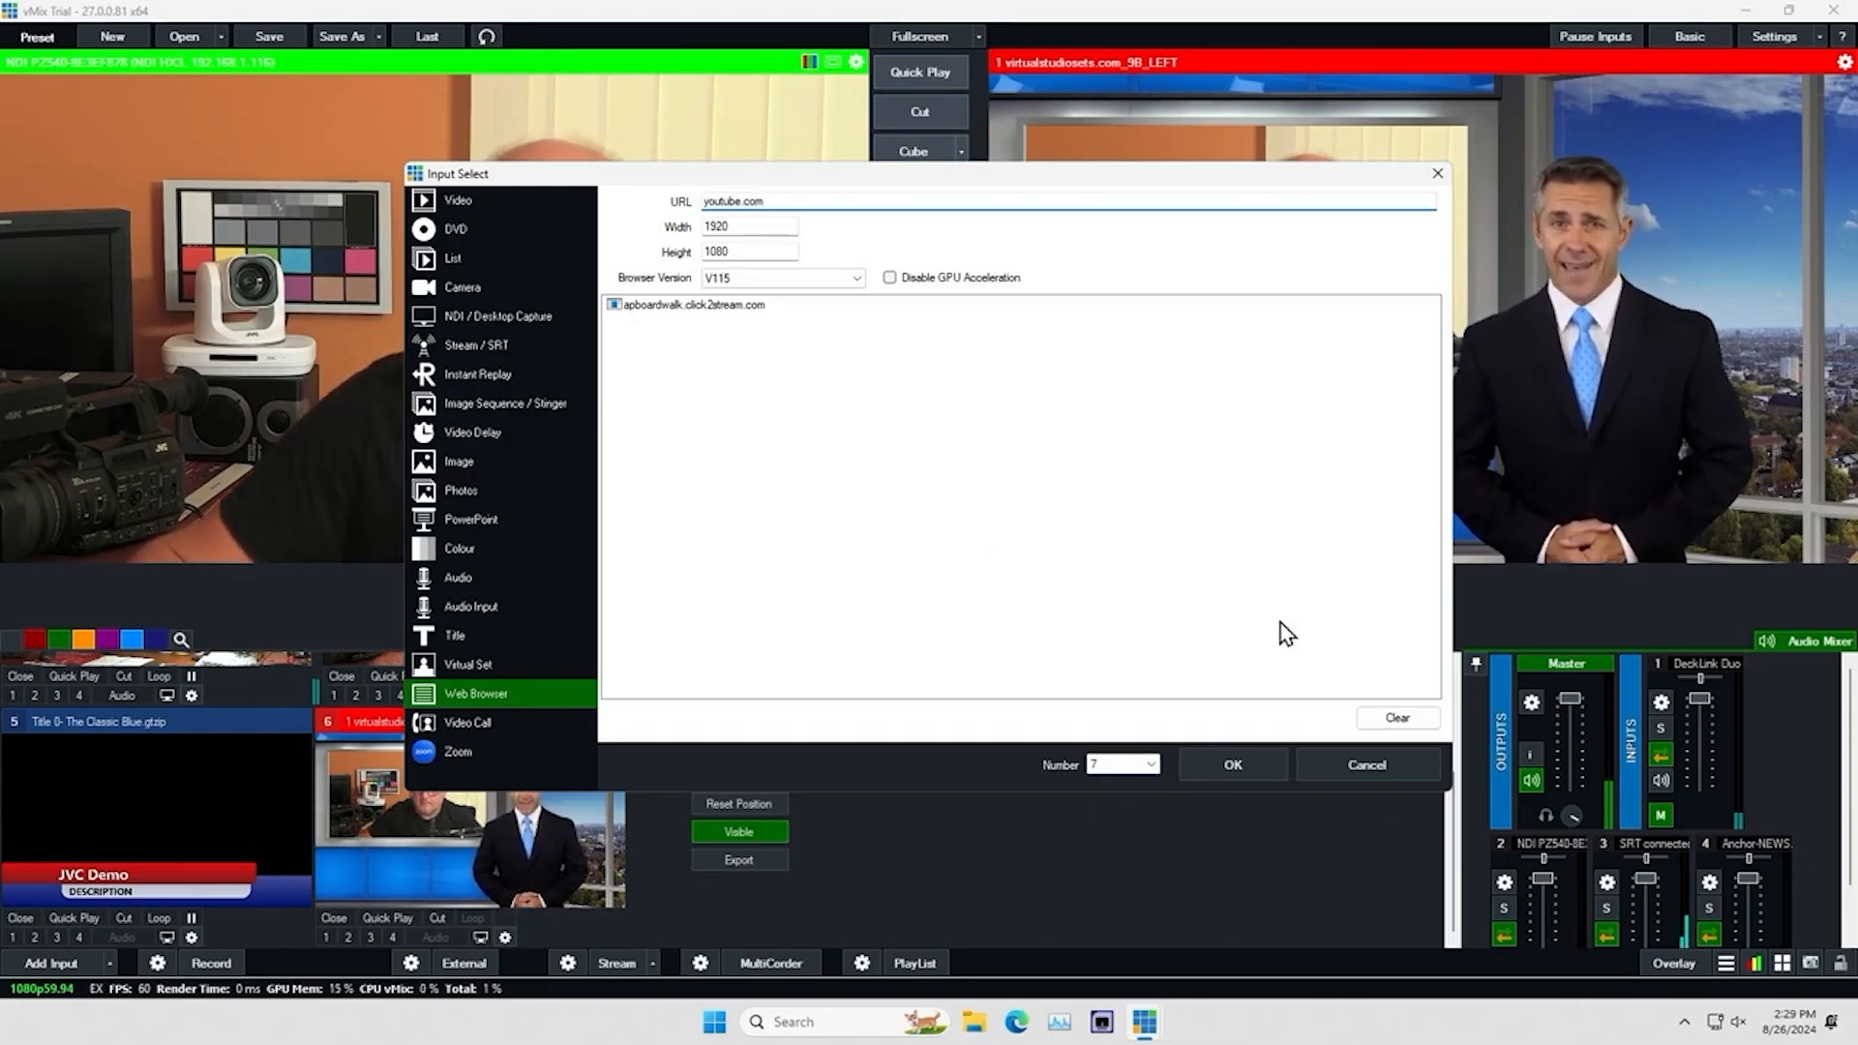
pyautogui.click(1223, 764)
pyautogui.click(1045, 806)
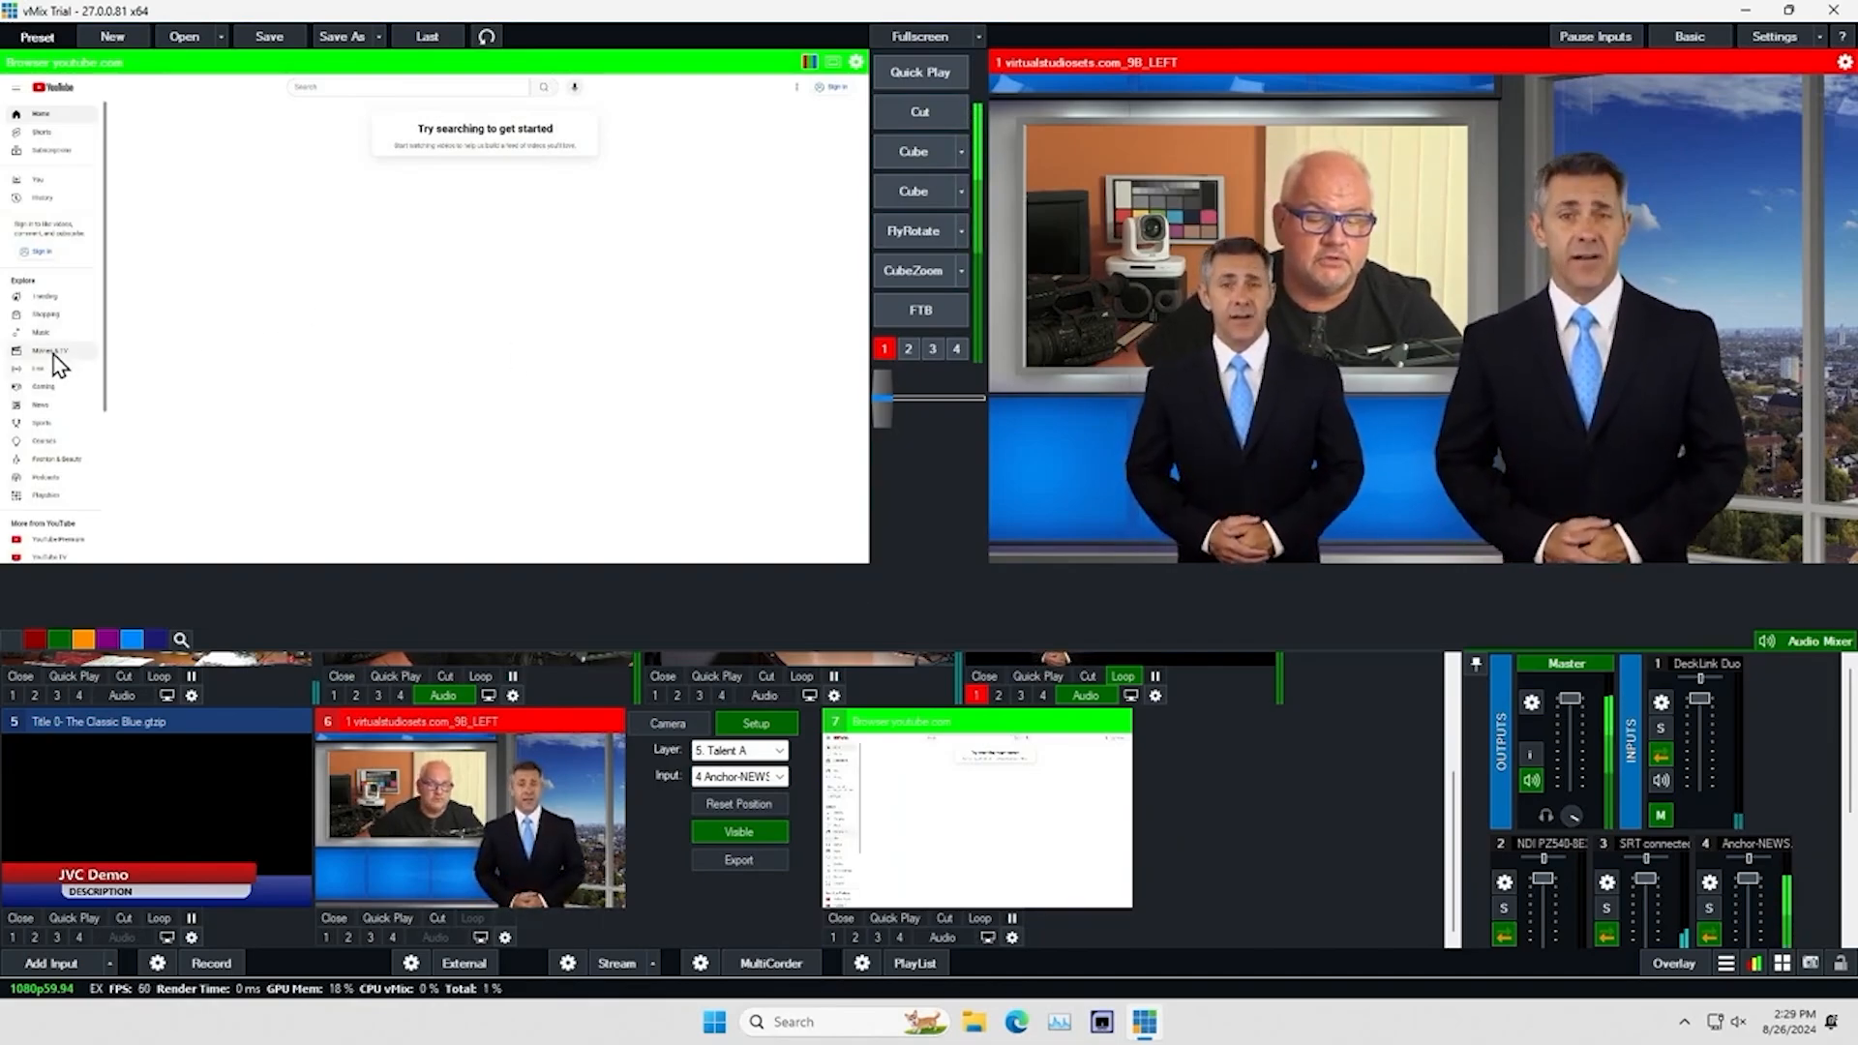
# In the previewed YouTube page, open a video from the Trending list and show it full screen
pyautogui.click(49, 300)
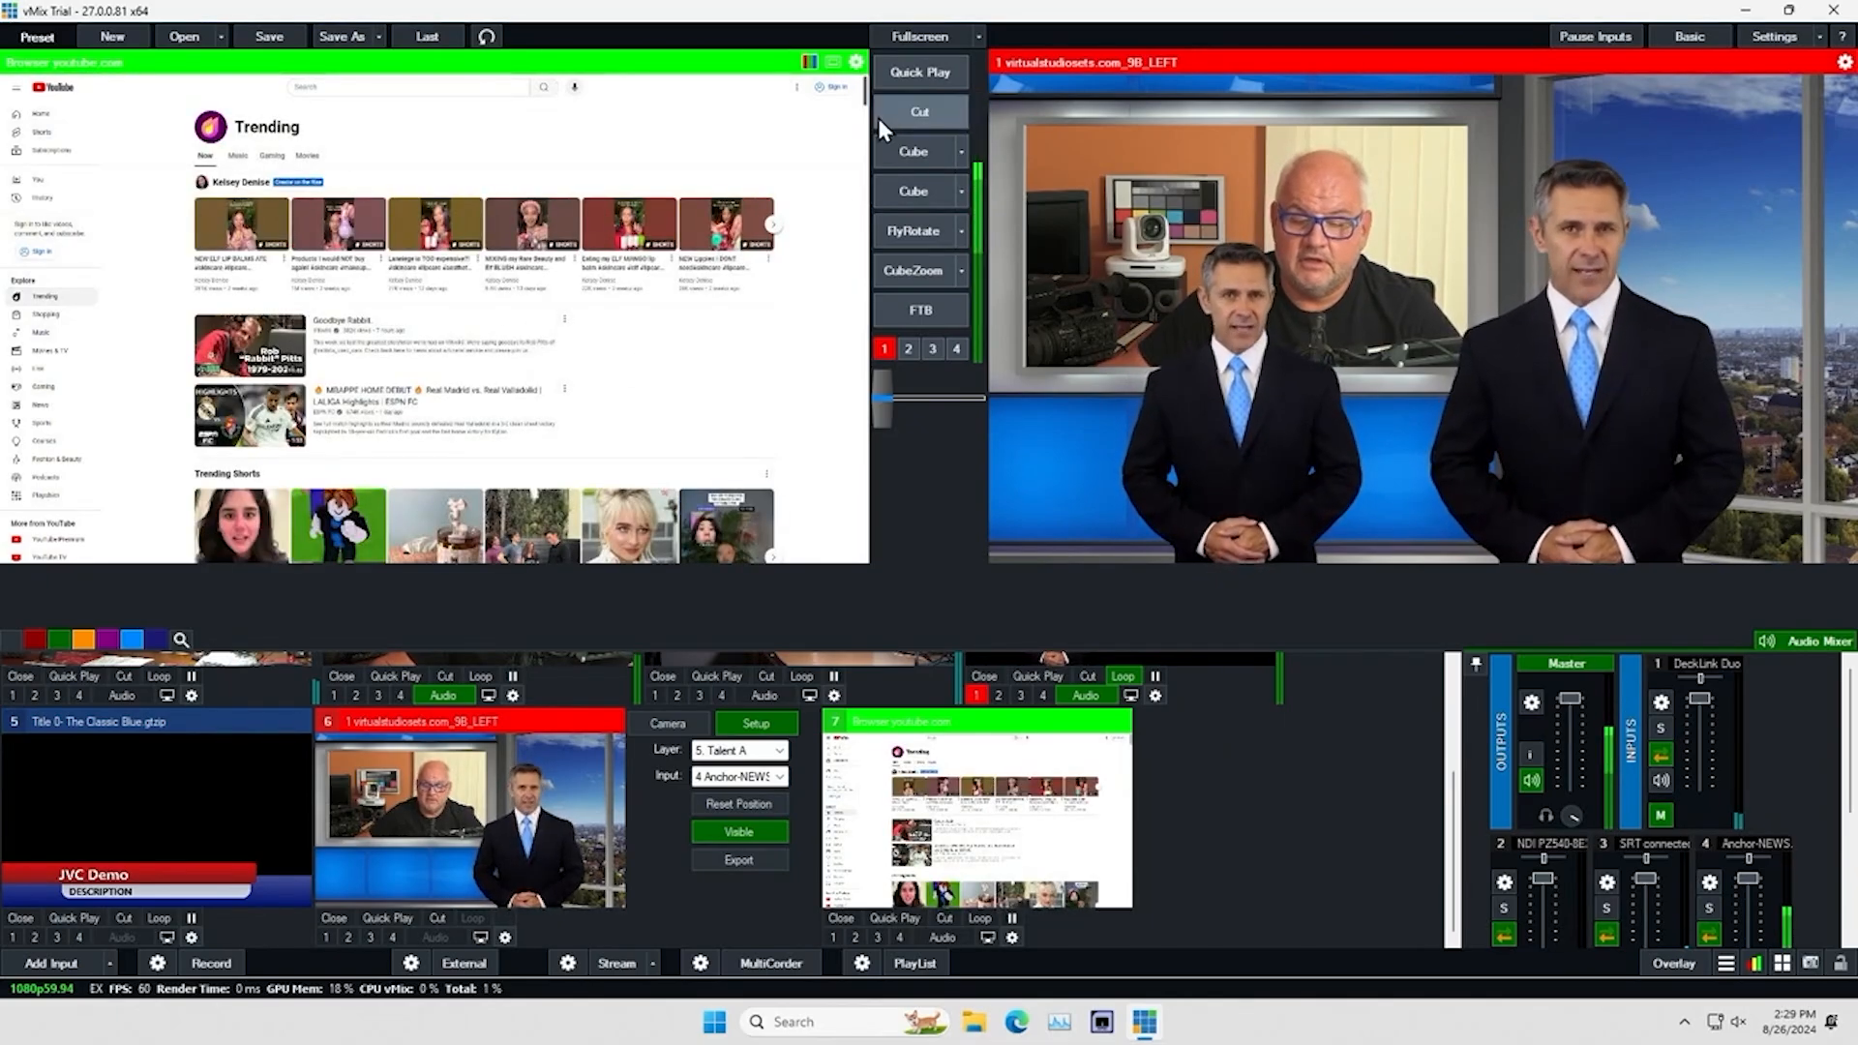
pyautogui.moveTo(868, 97); pyautogui.dragTo(865, 172)
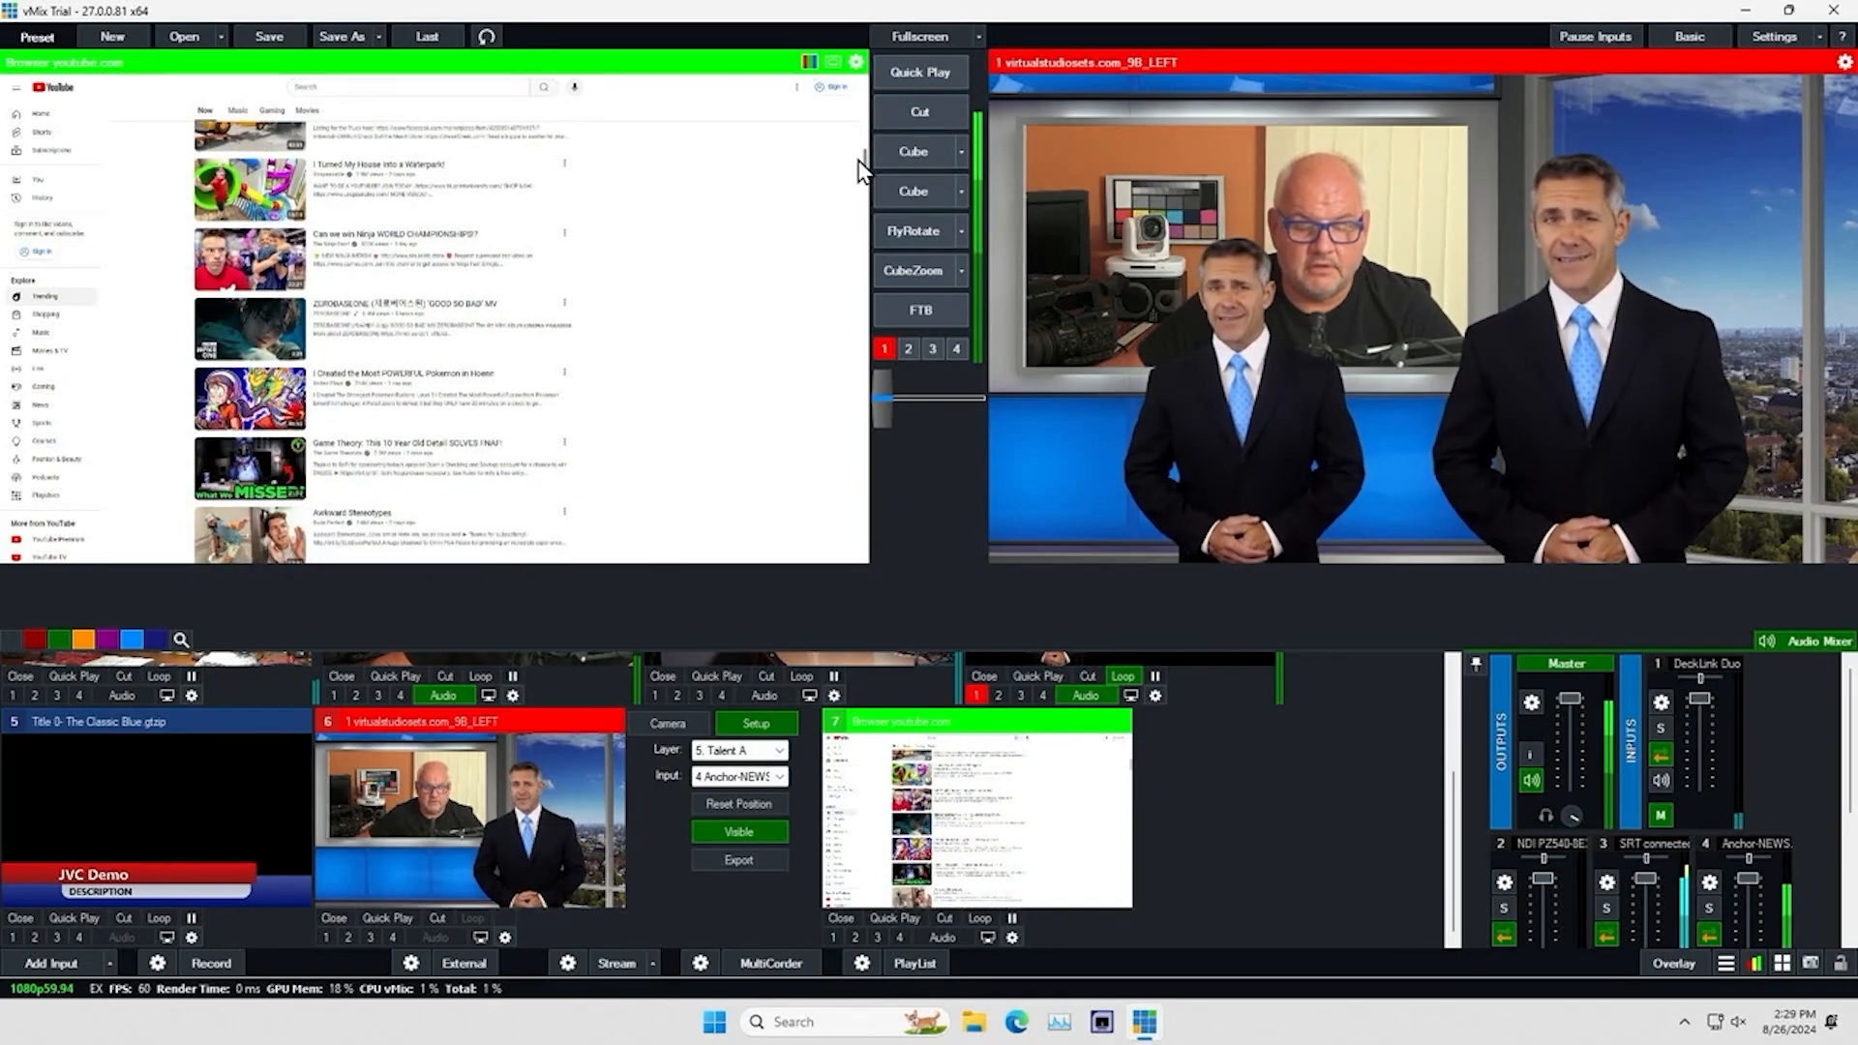
pyautogui.click(244, 392)
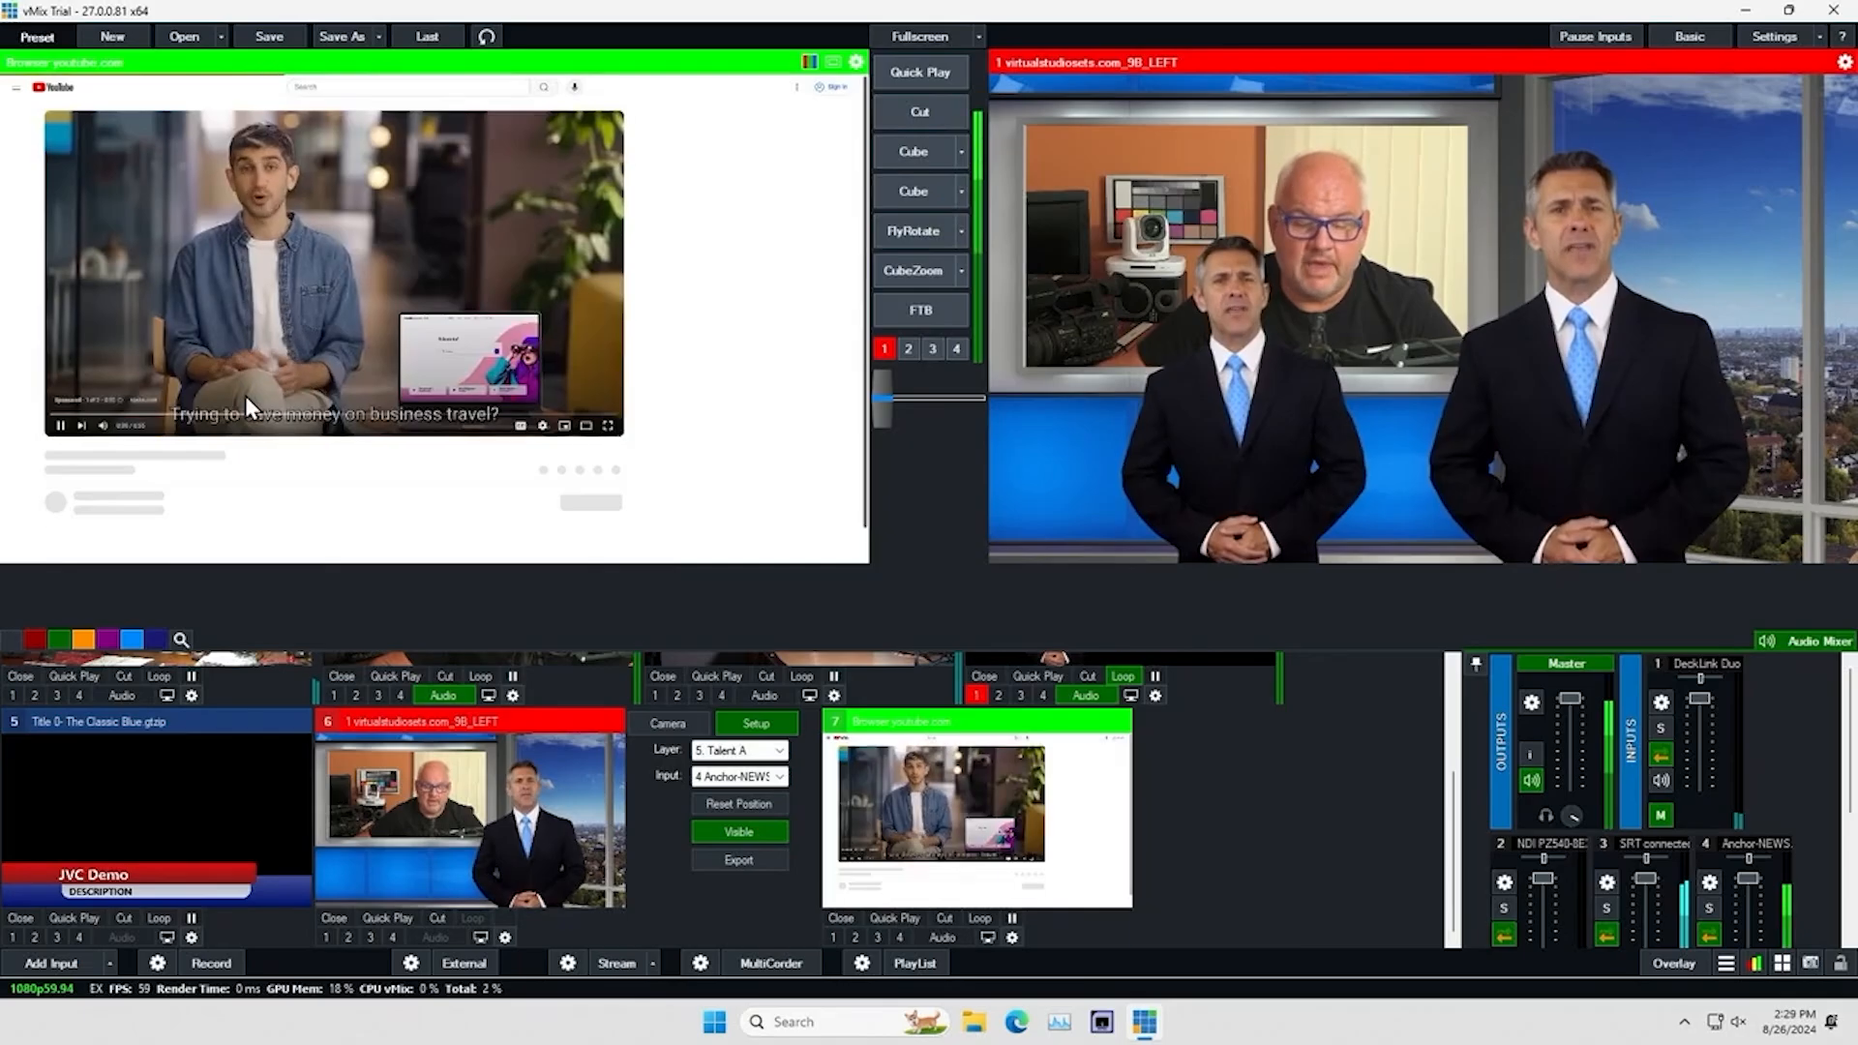
pyautogui.click(608, 426)
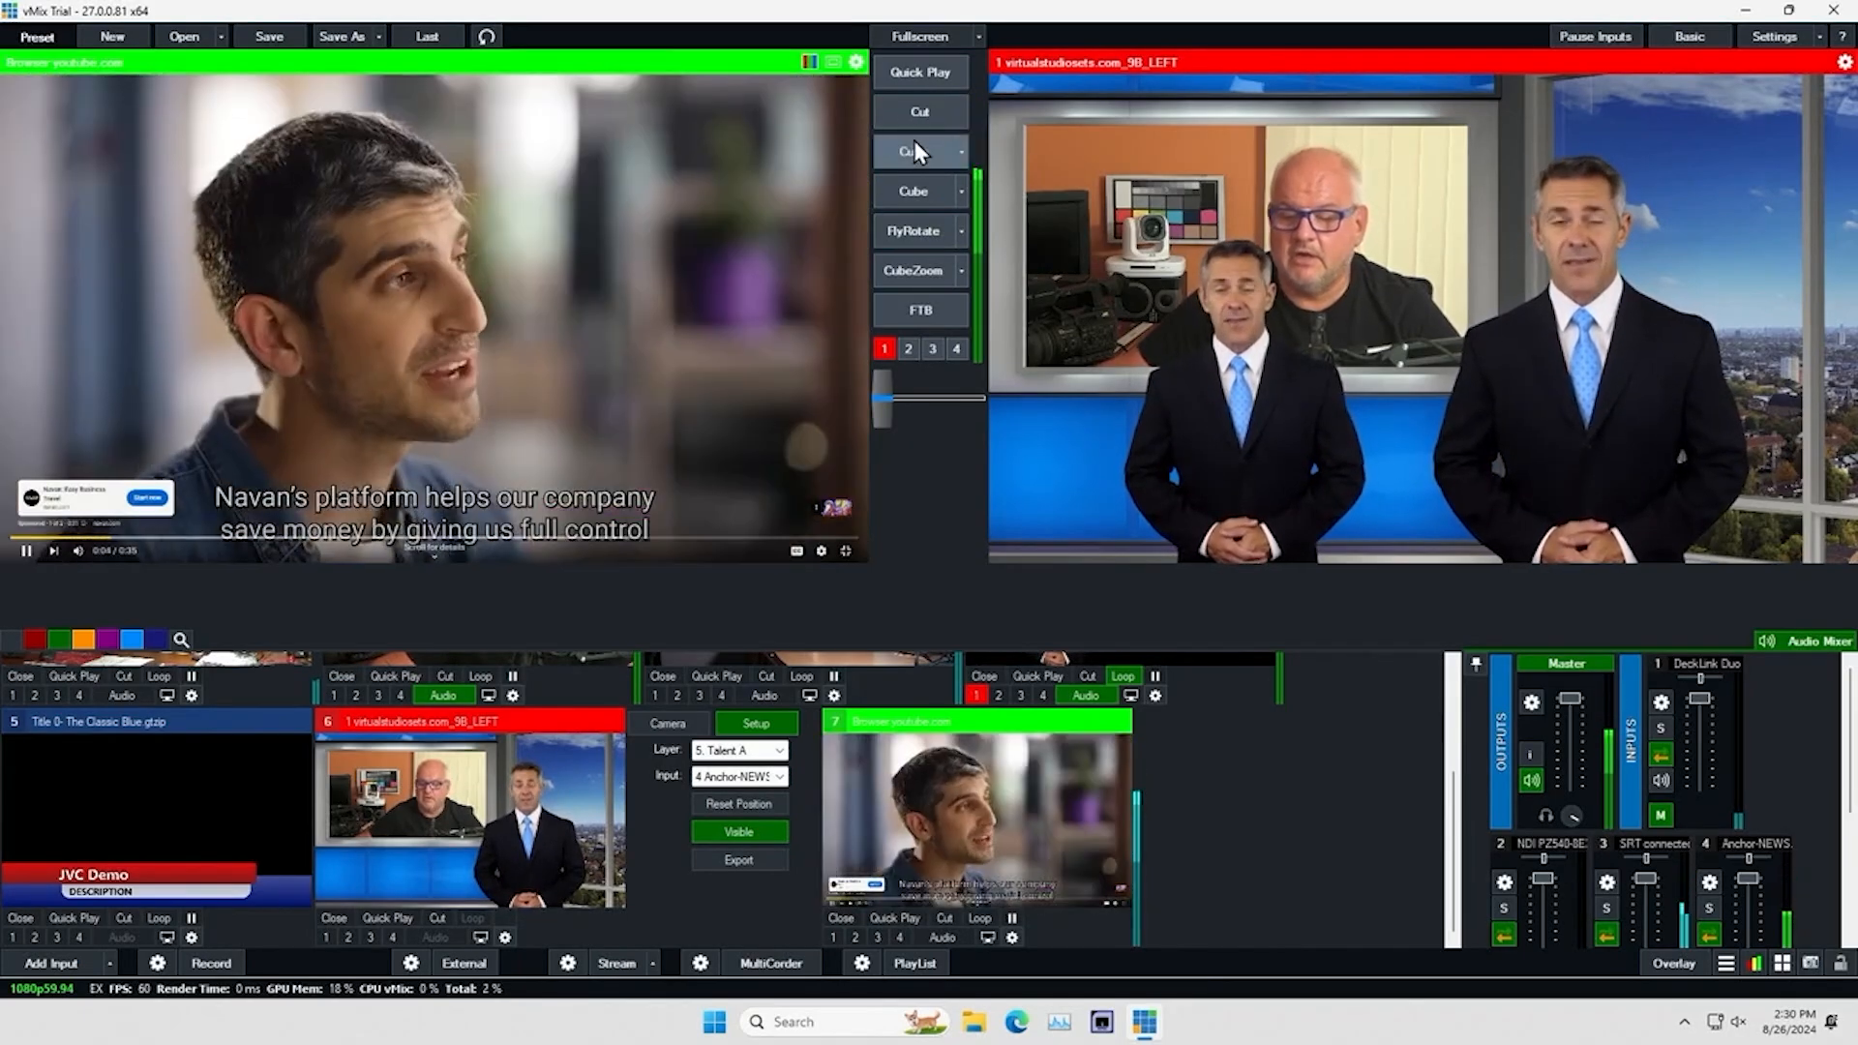
# Take the YouTube browser input to program with the Cube transition and turn off the anchor clip's overlay channel 1
pyautogui.click(914, 151)
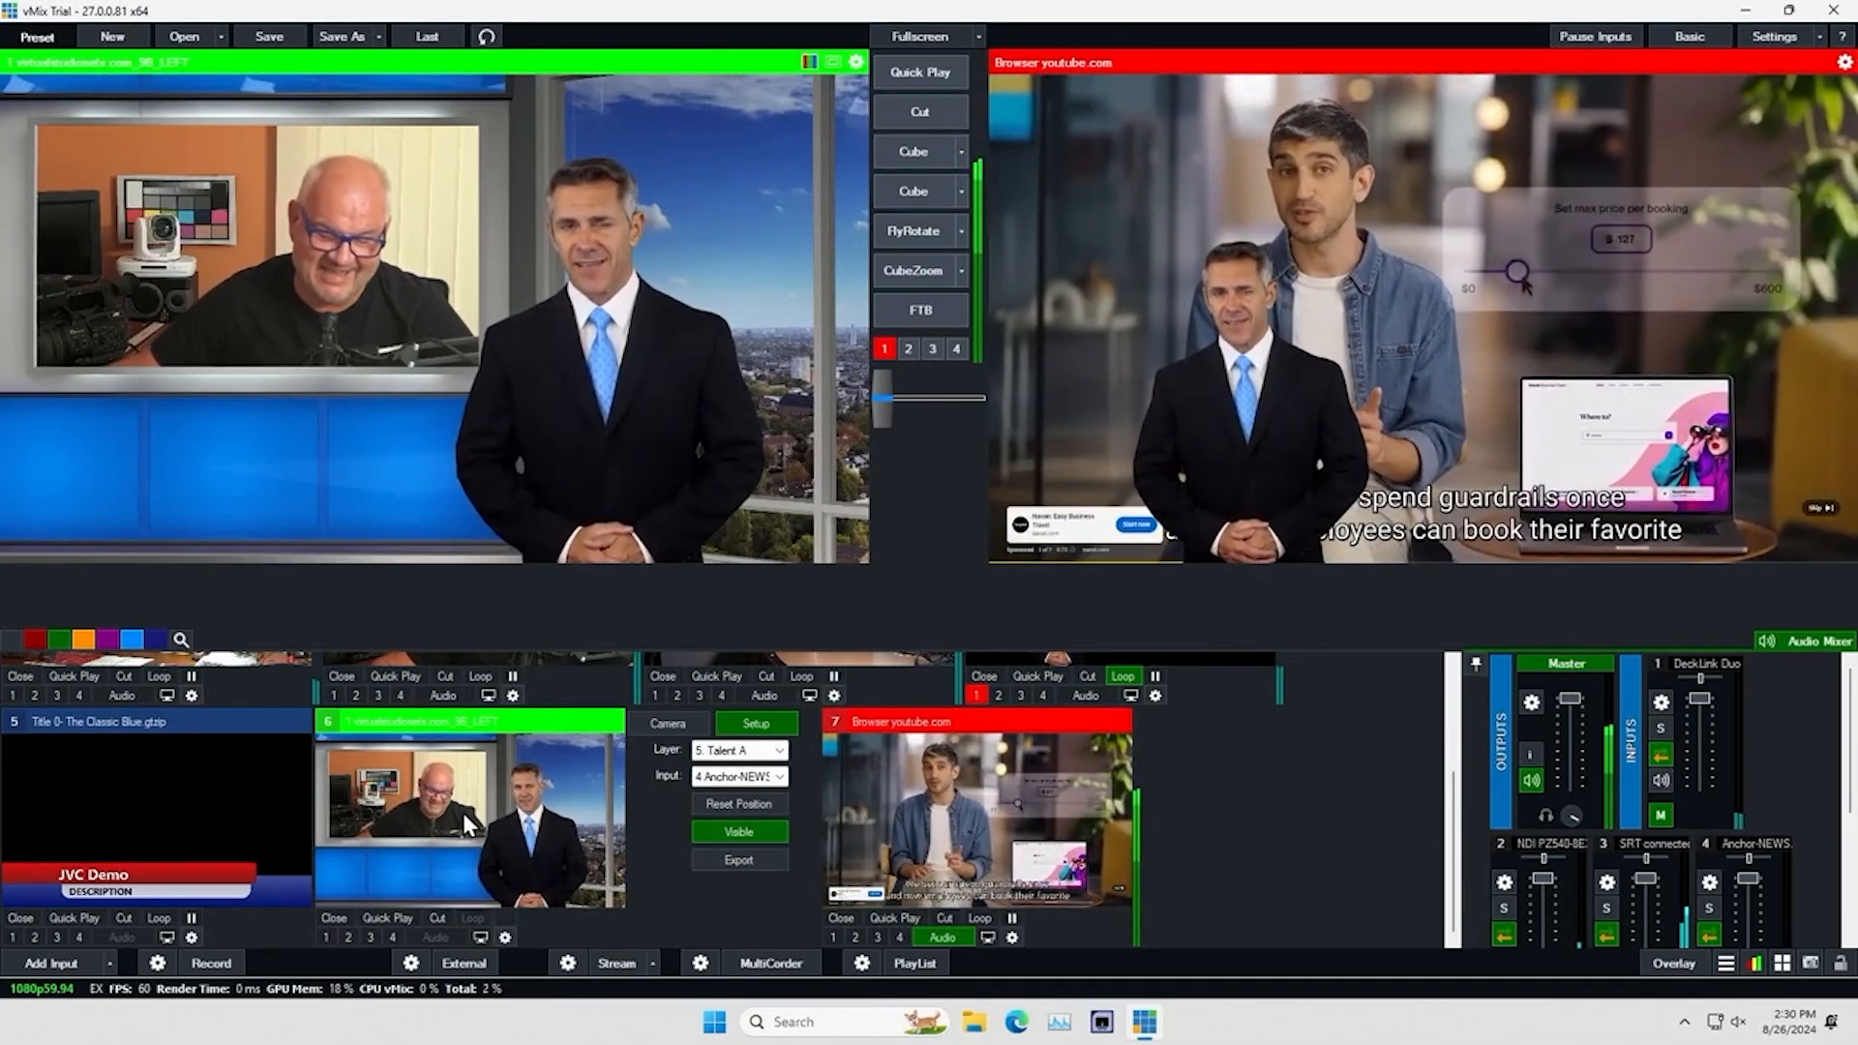
pyautogui.scroll(2, 474, 816)
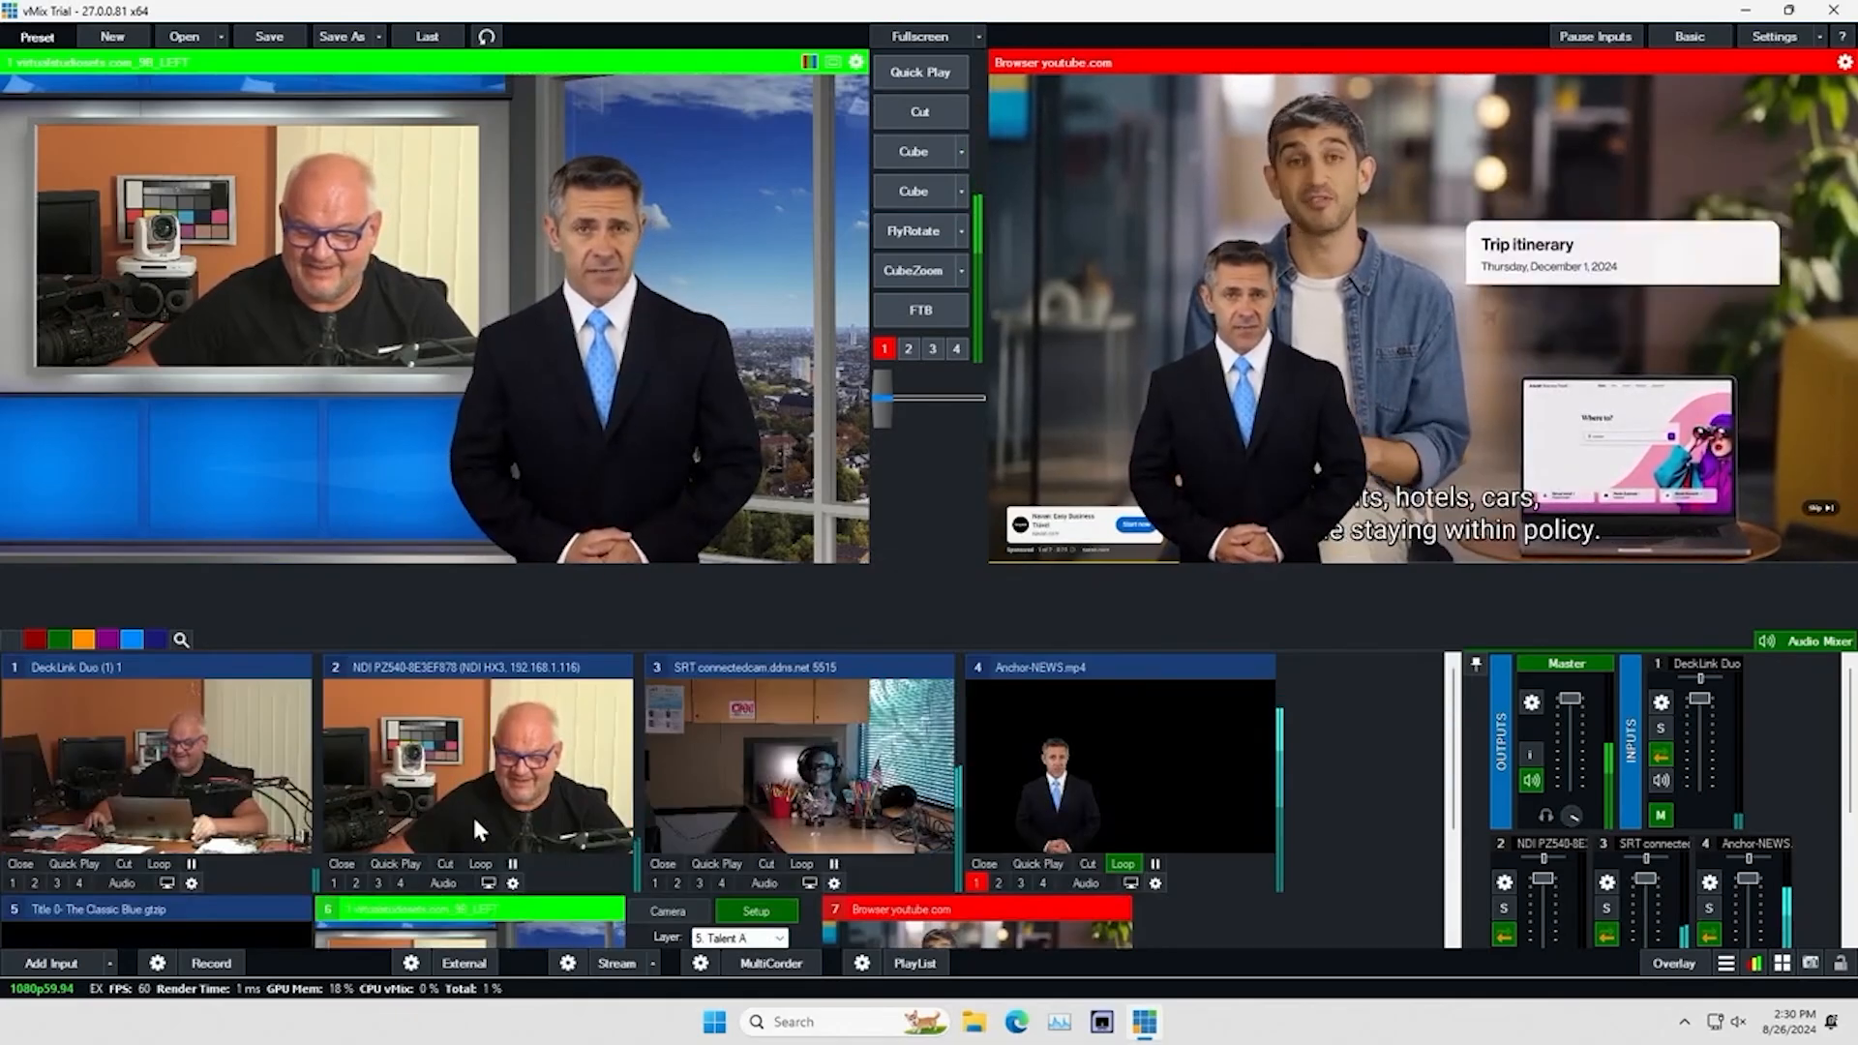
pyautogui.click(979, 882)
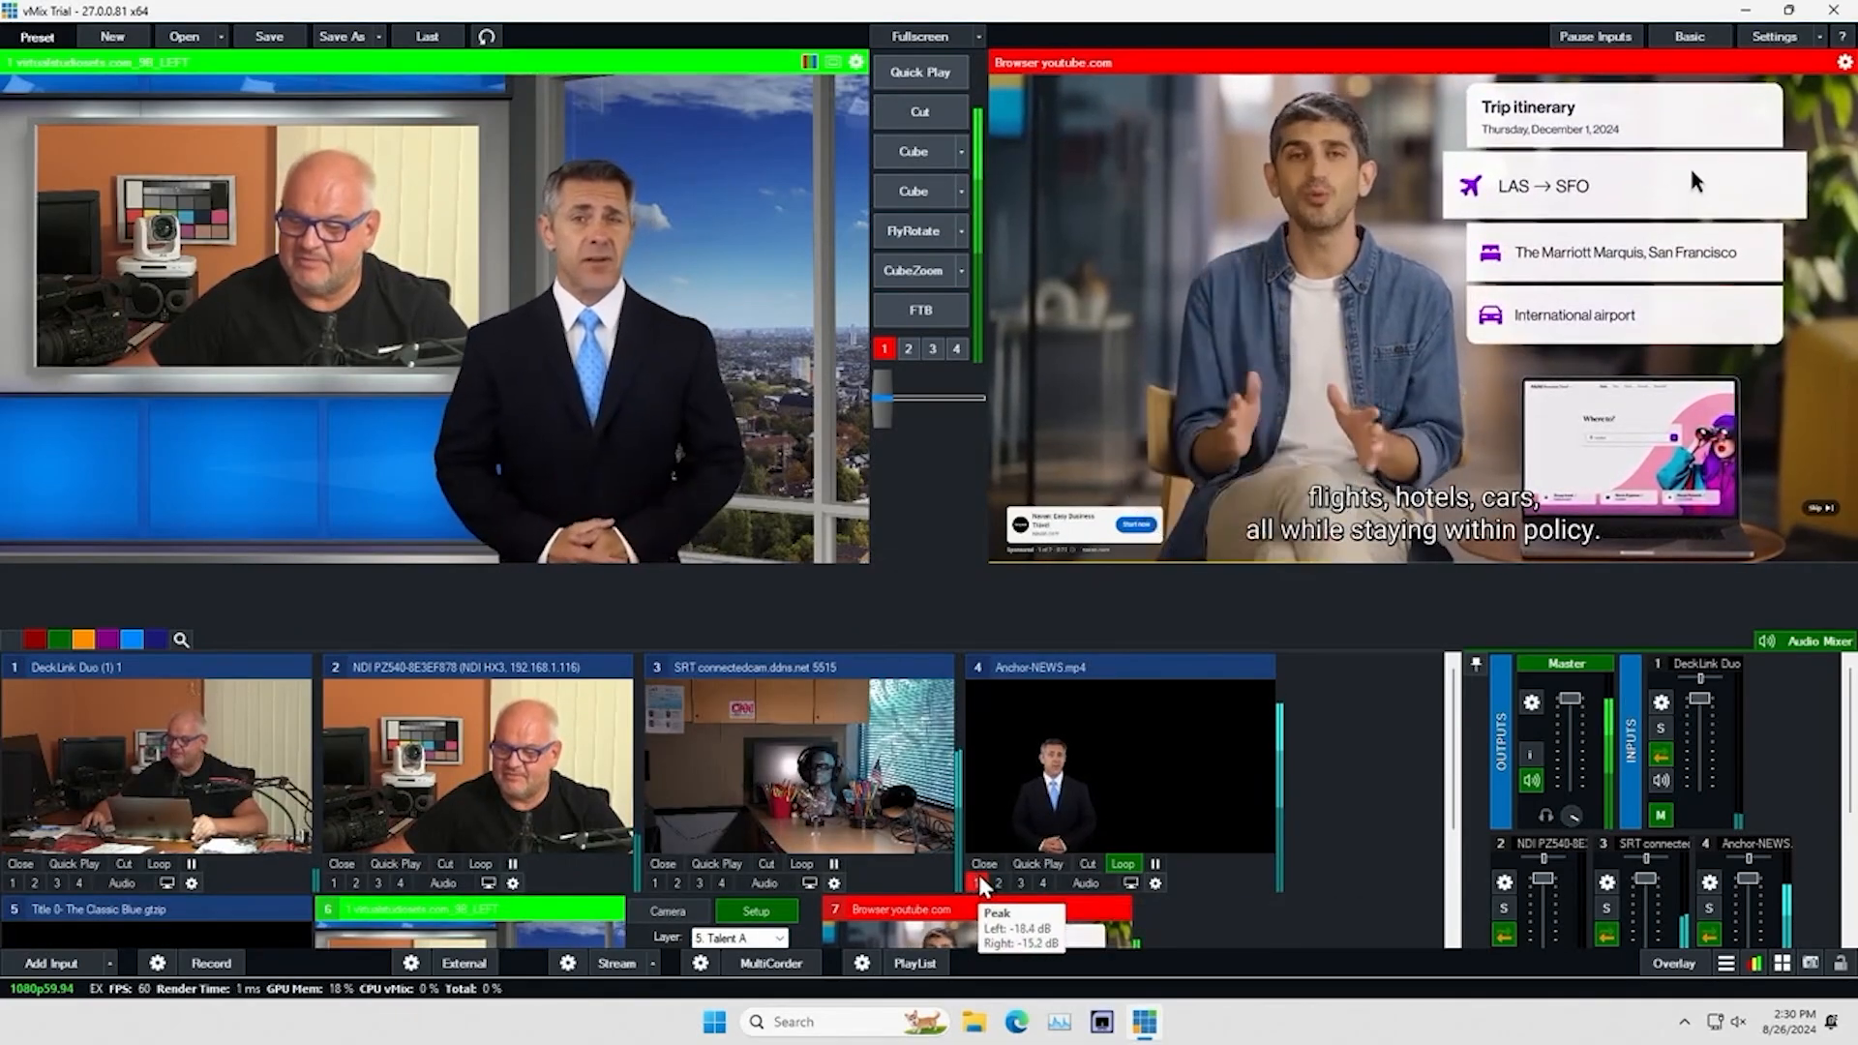
# Put the JVC Demo title on overlay channel 2 over the YouTube program output
pyautogui.scroll(-2, 572, 878)
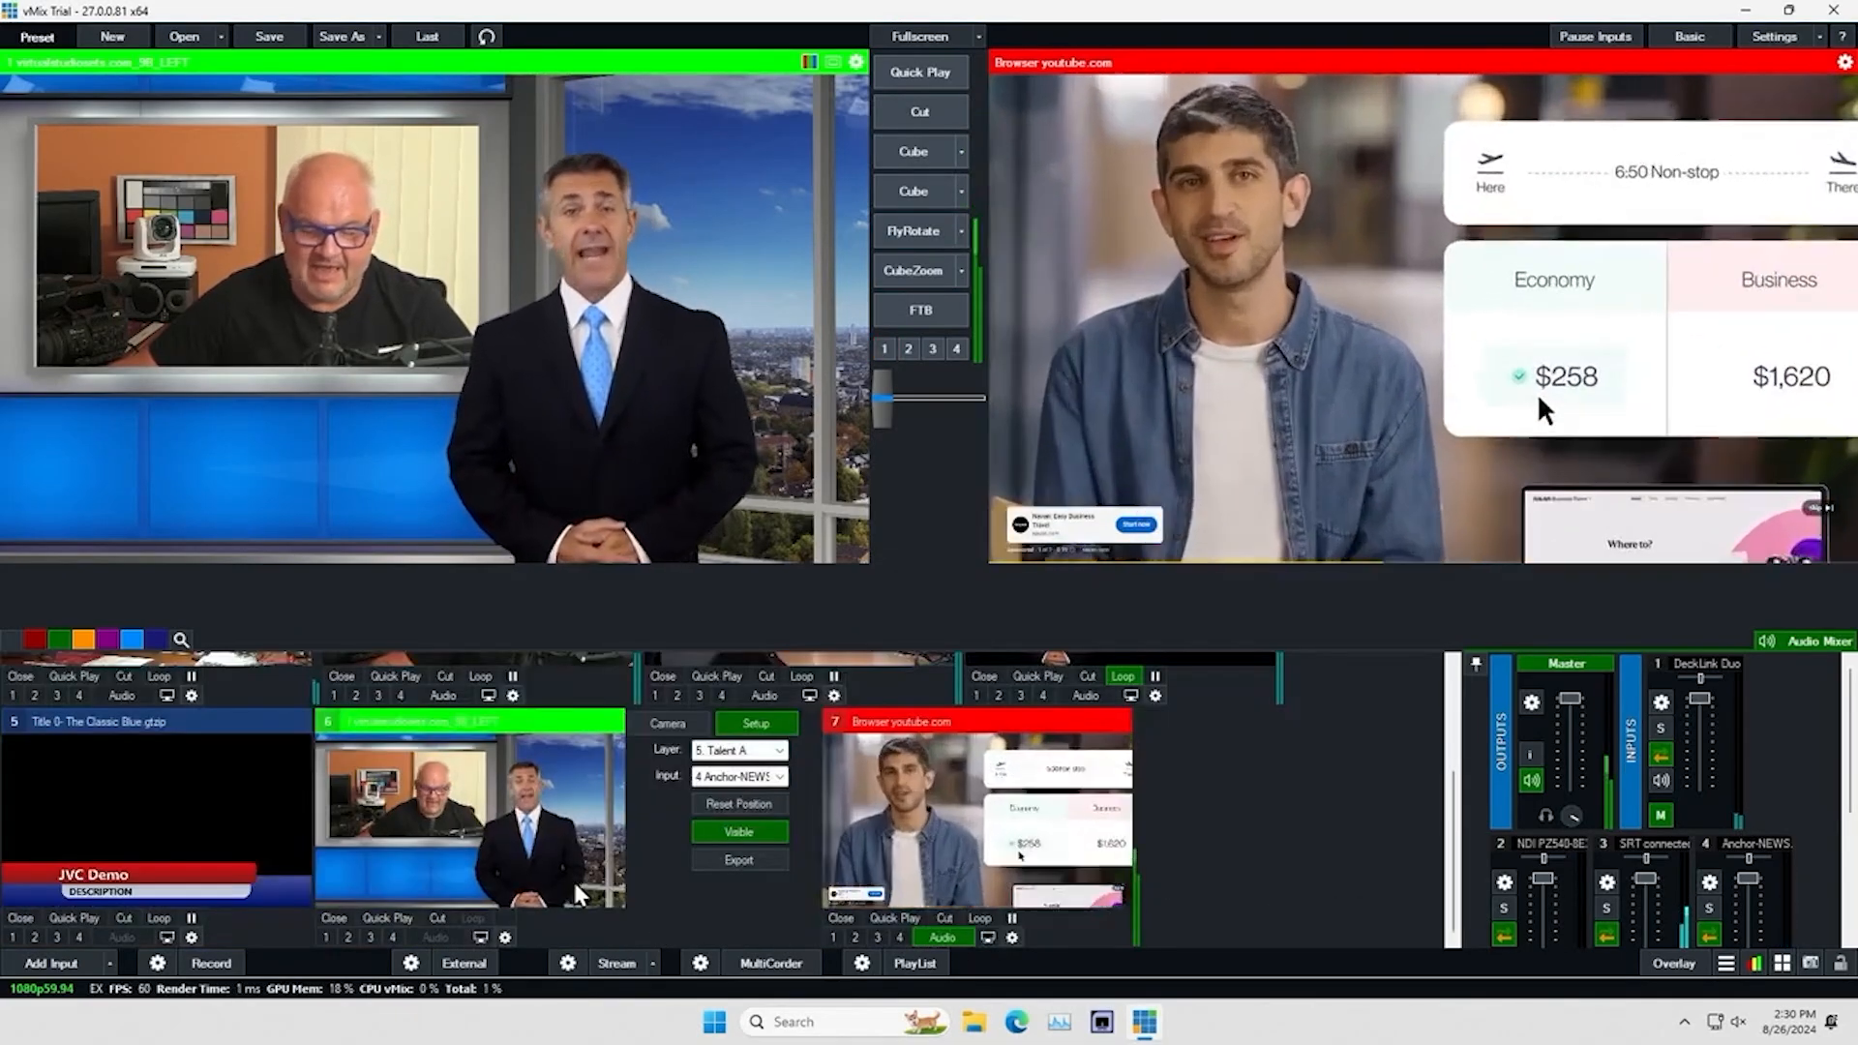
pyautogui.click(34, 937)
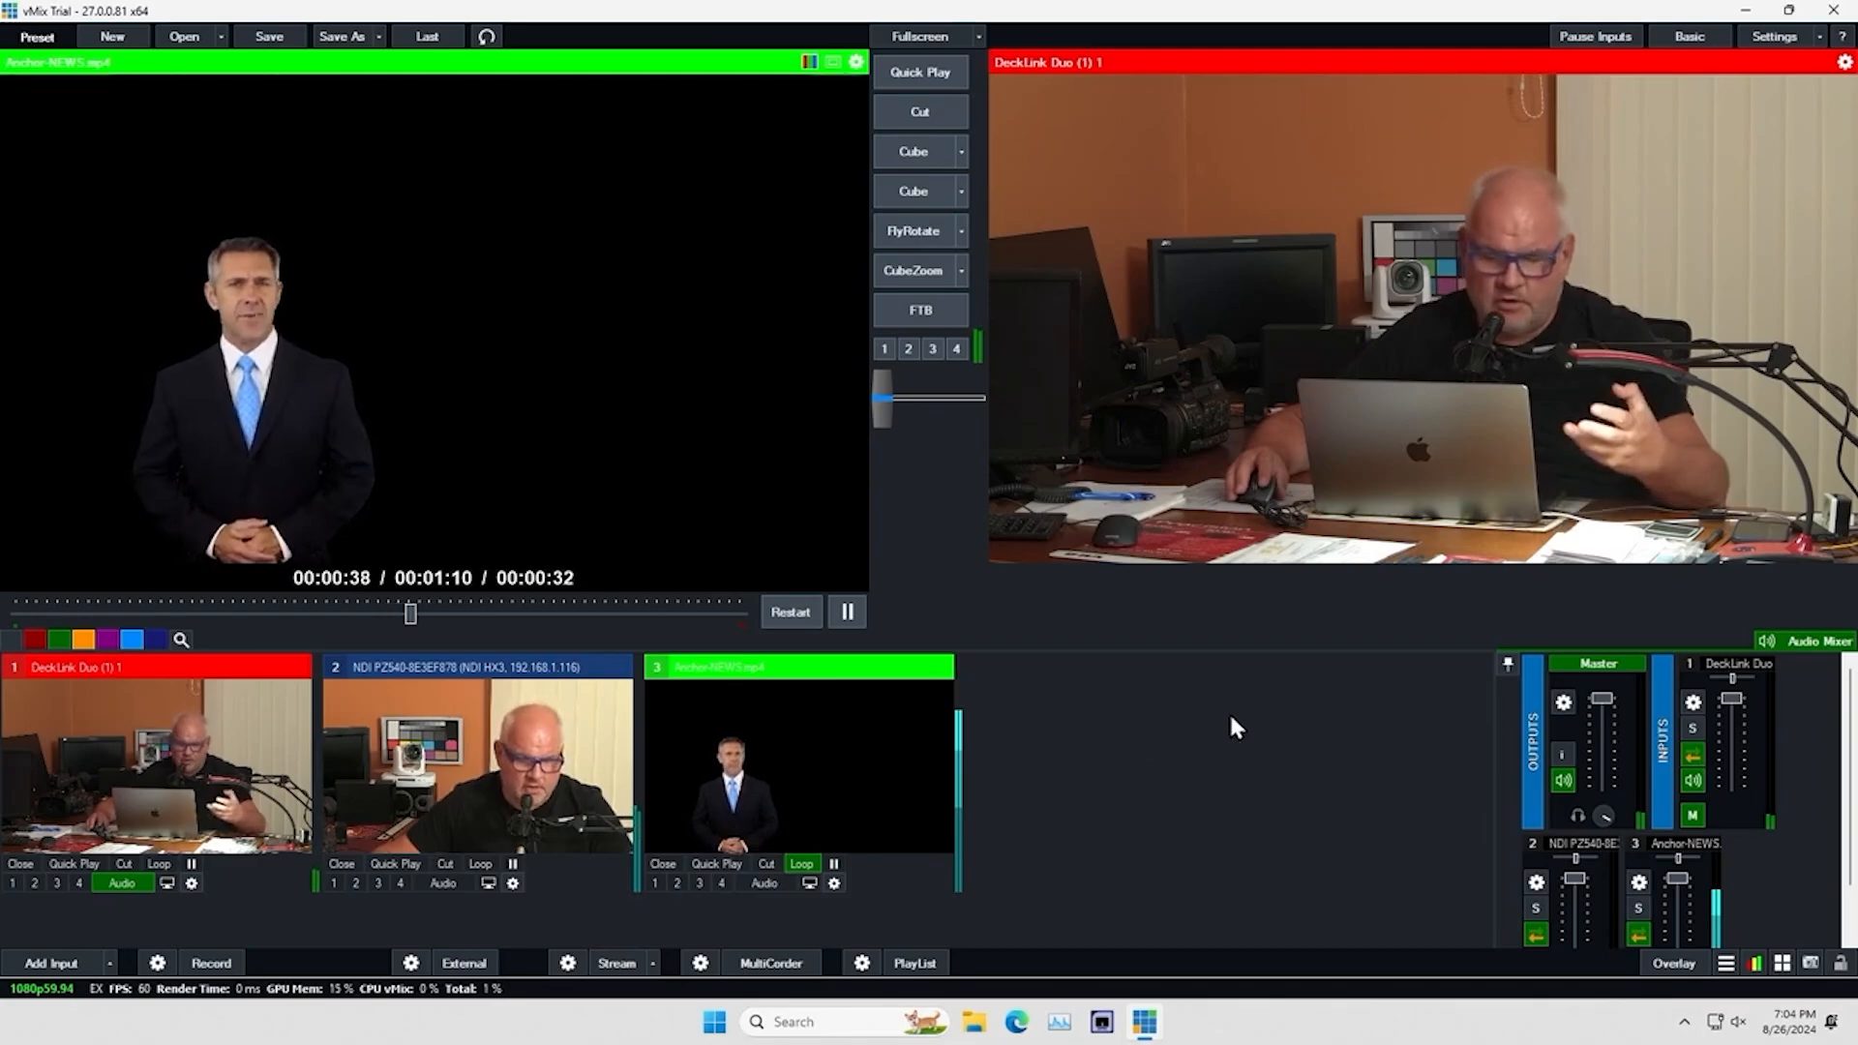
# Add the video Abstract - back.mp4 as input 4, send it to preview, and play it on loop
pyautogui.click(44, 962)
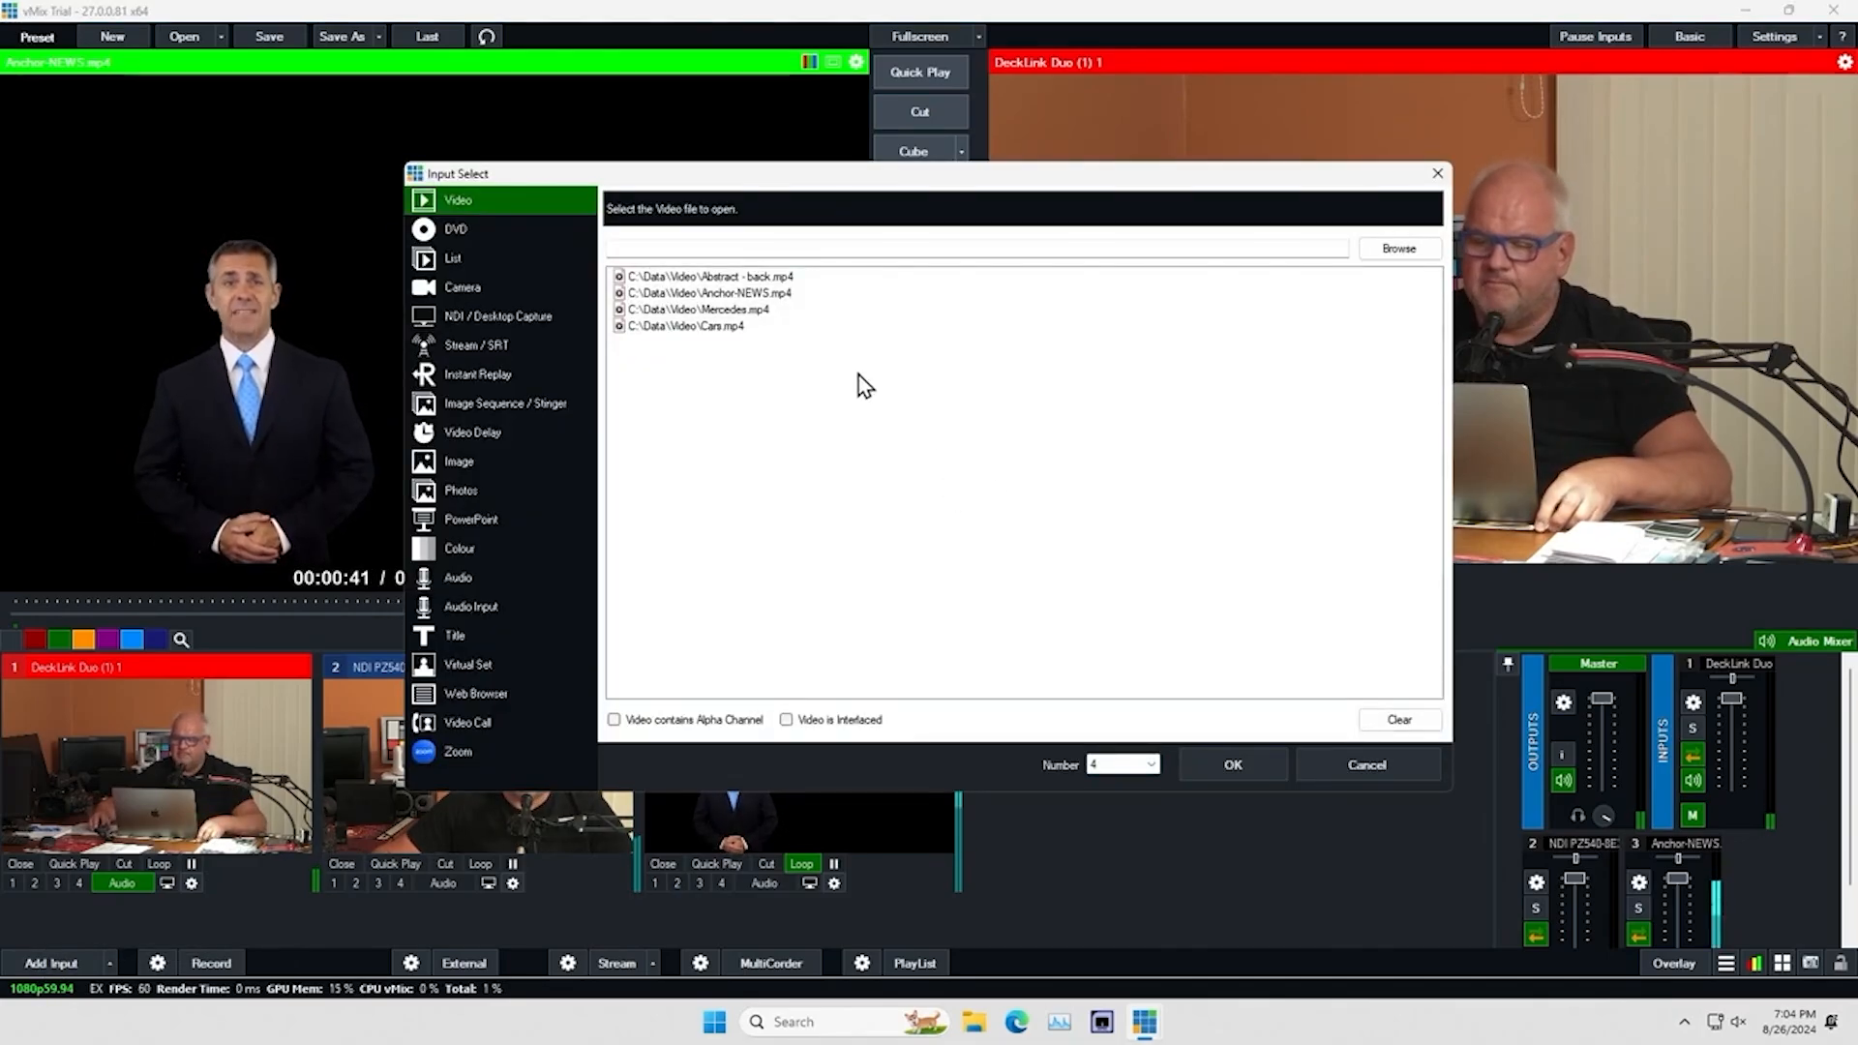
pyautogui.doubleClick(773, 279)
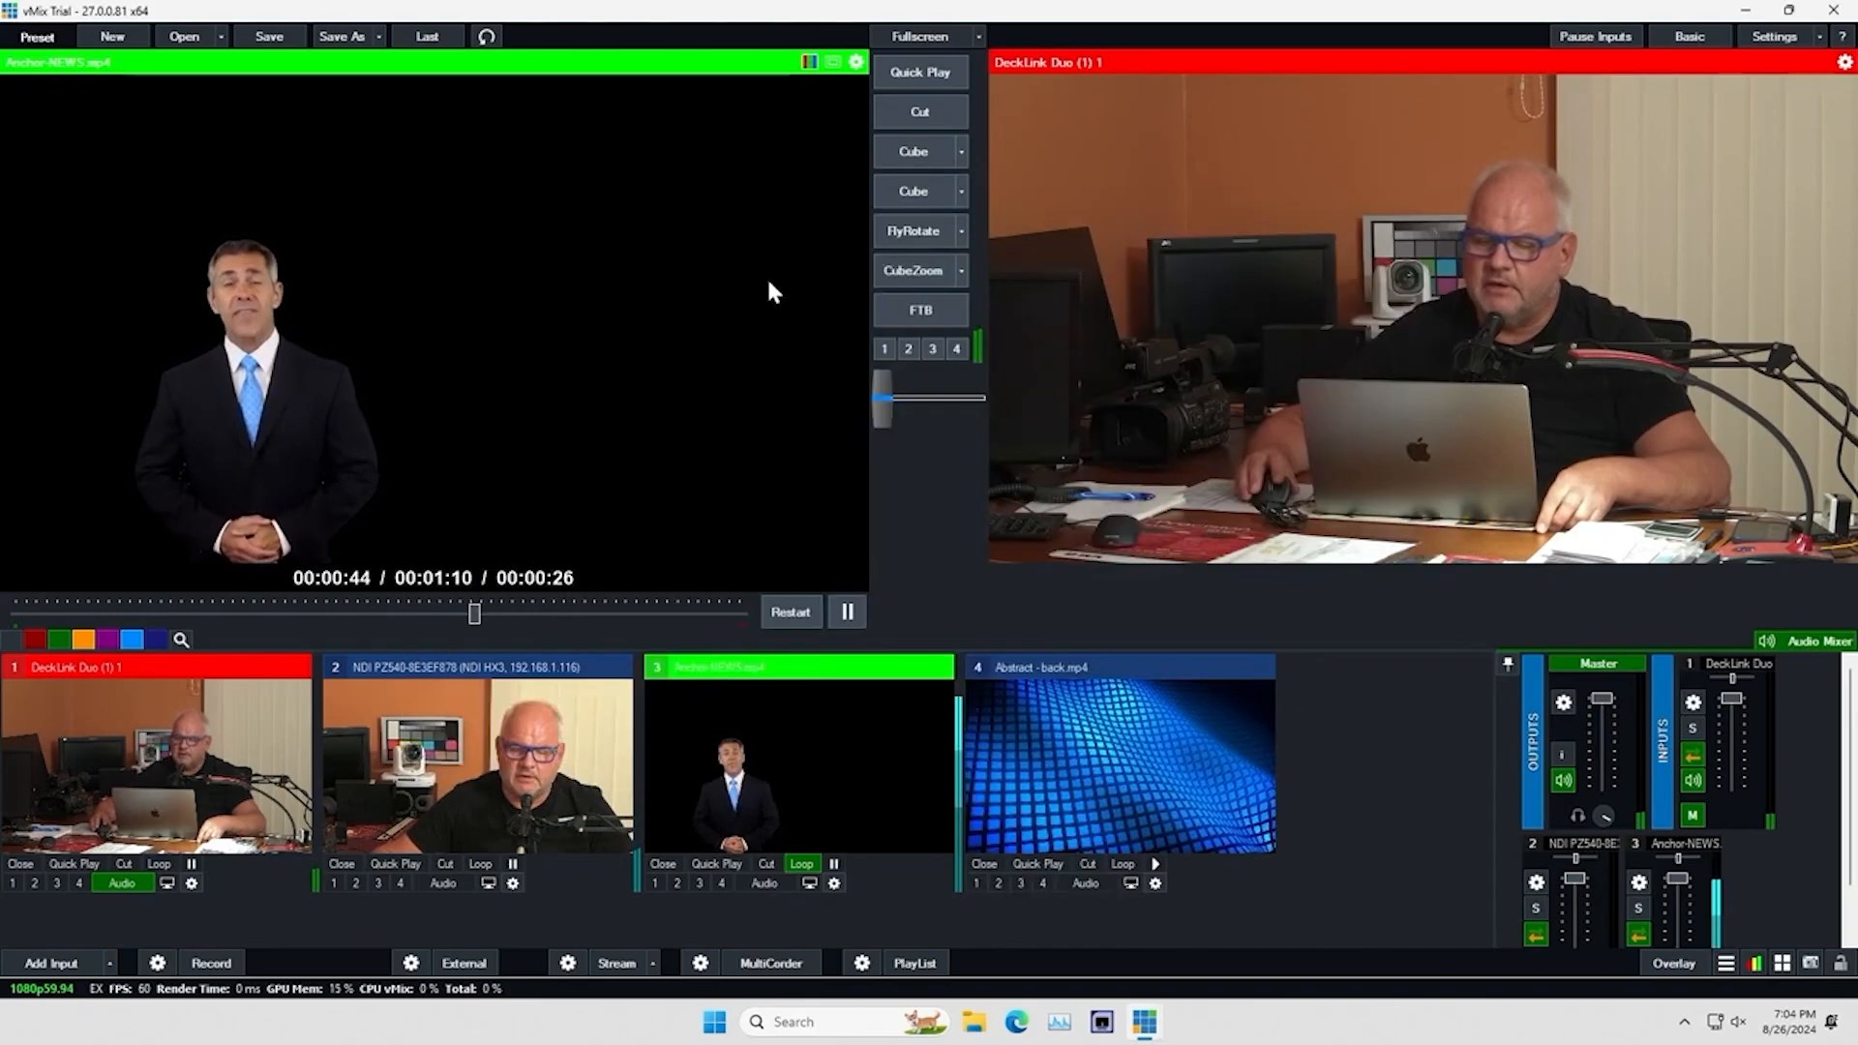
pyautogui.click(1146, 782)
pyautogui.click(1157, 864)
pyautogui.click(1125, 864)
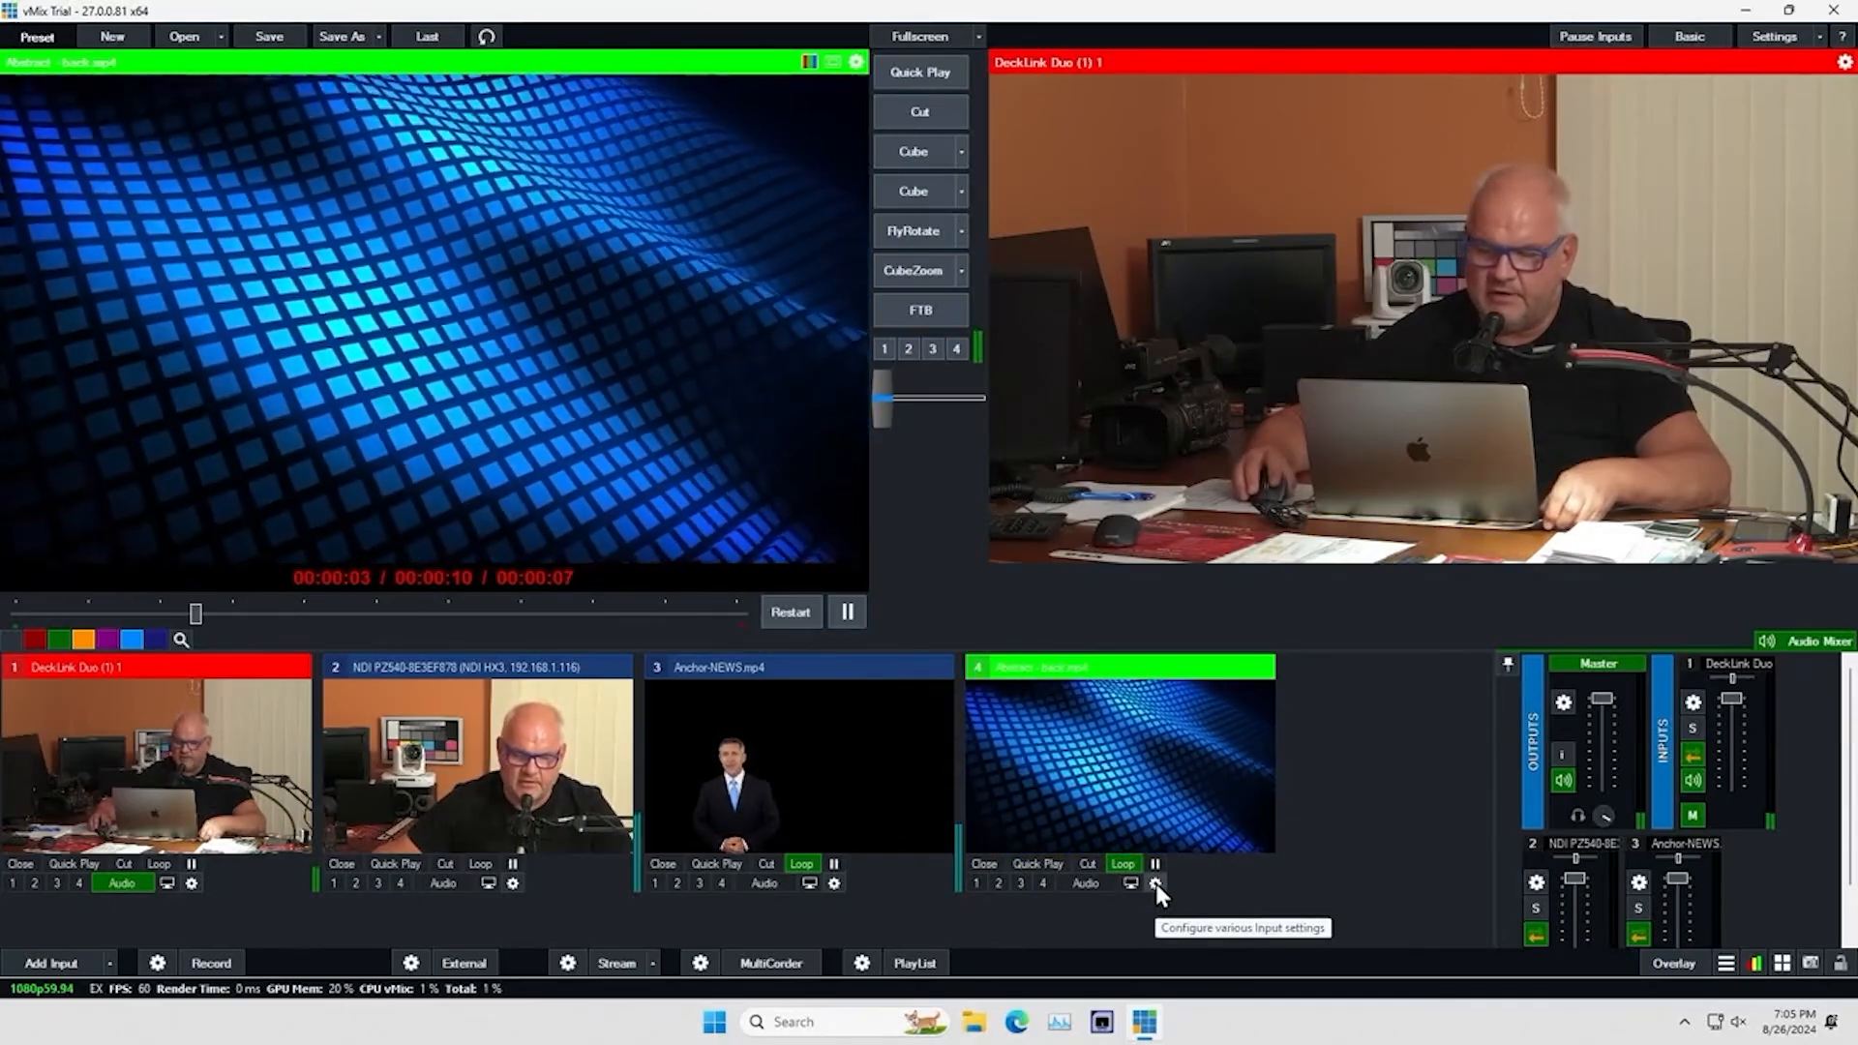
# Assign DeckLink Duo (1) 1 to layer 1 of the Abstract background, with zoom 0.4415, Pan X about -0.409 and Pan Y about 0.418
pyautogui.click(1155, 884)
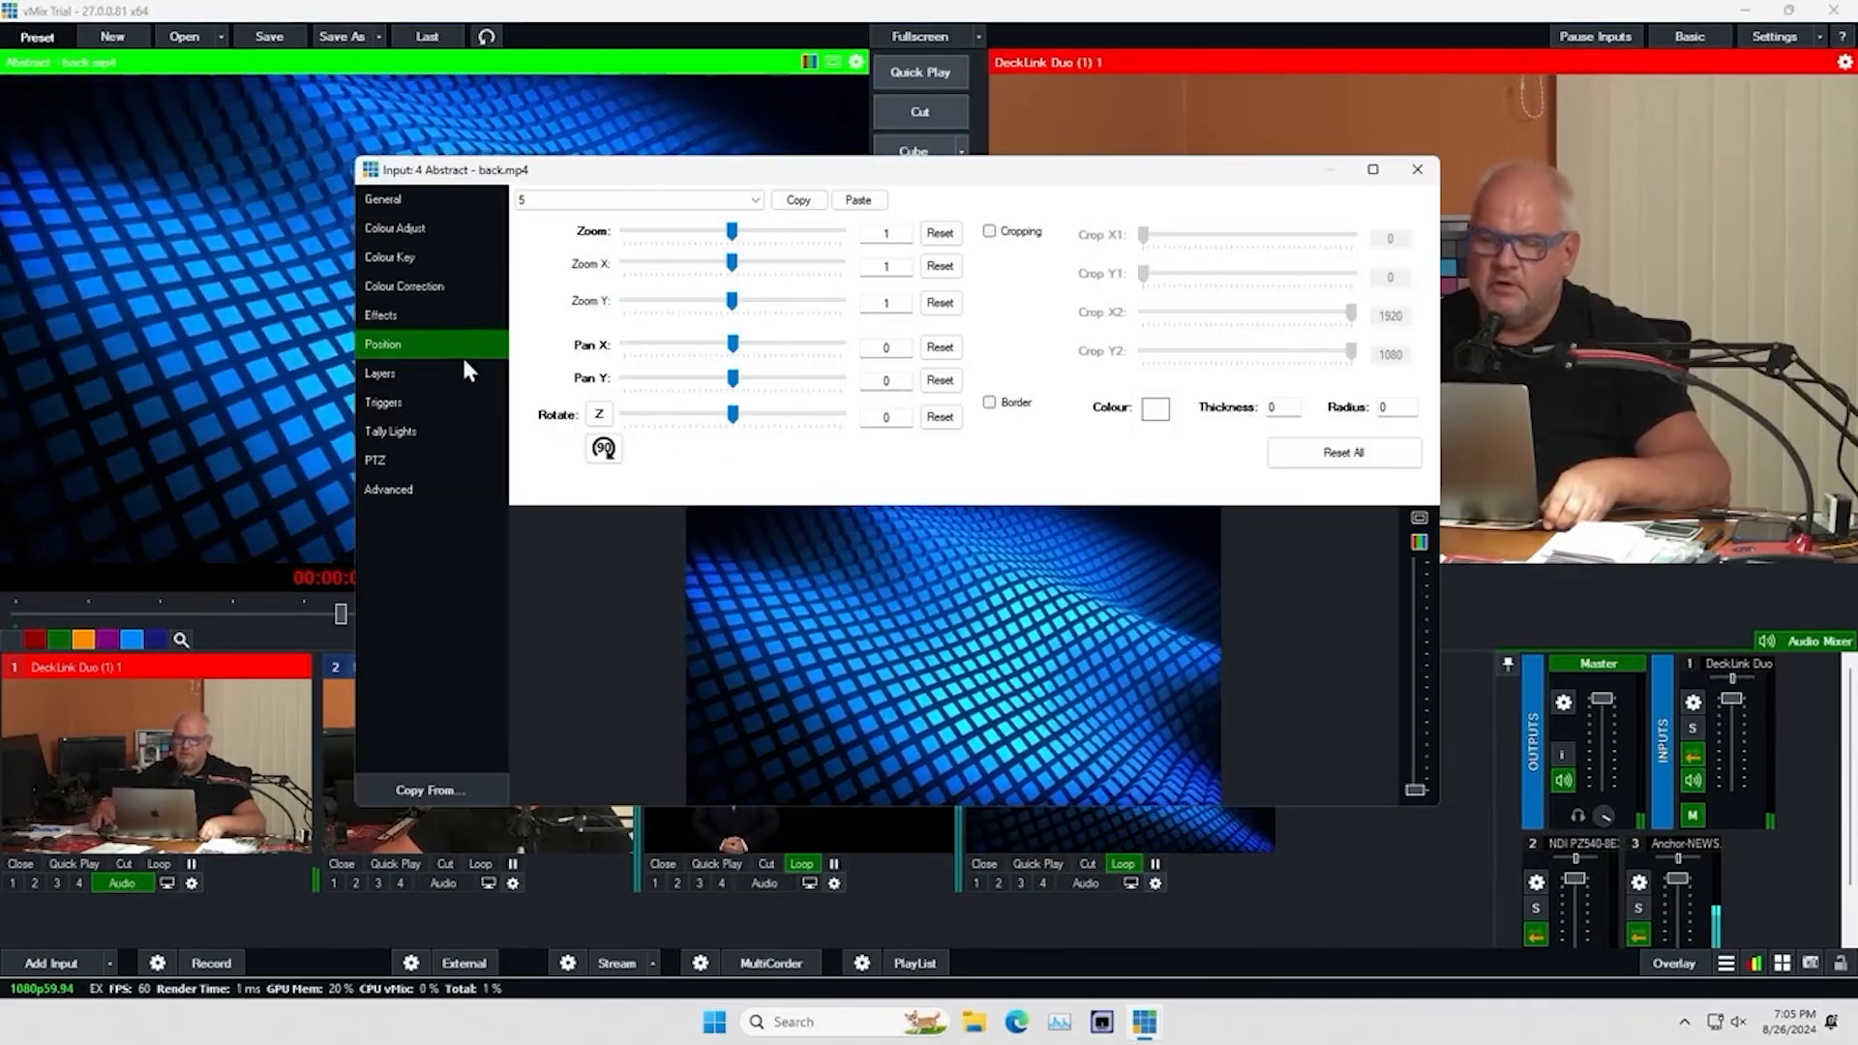
pyautogui.click(398, 374)
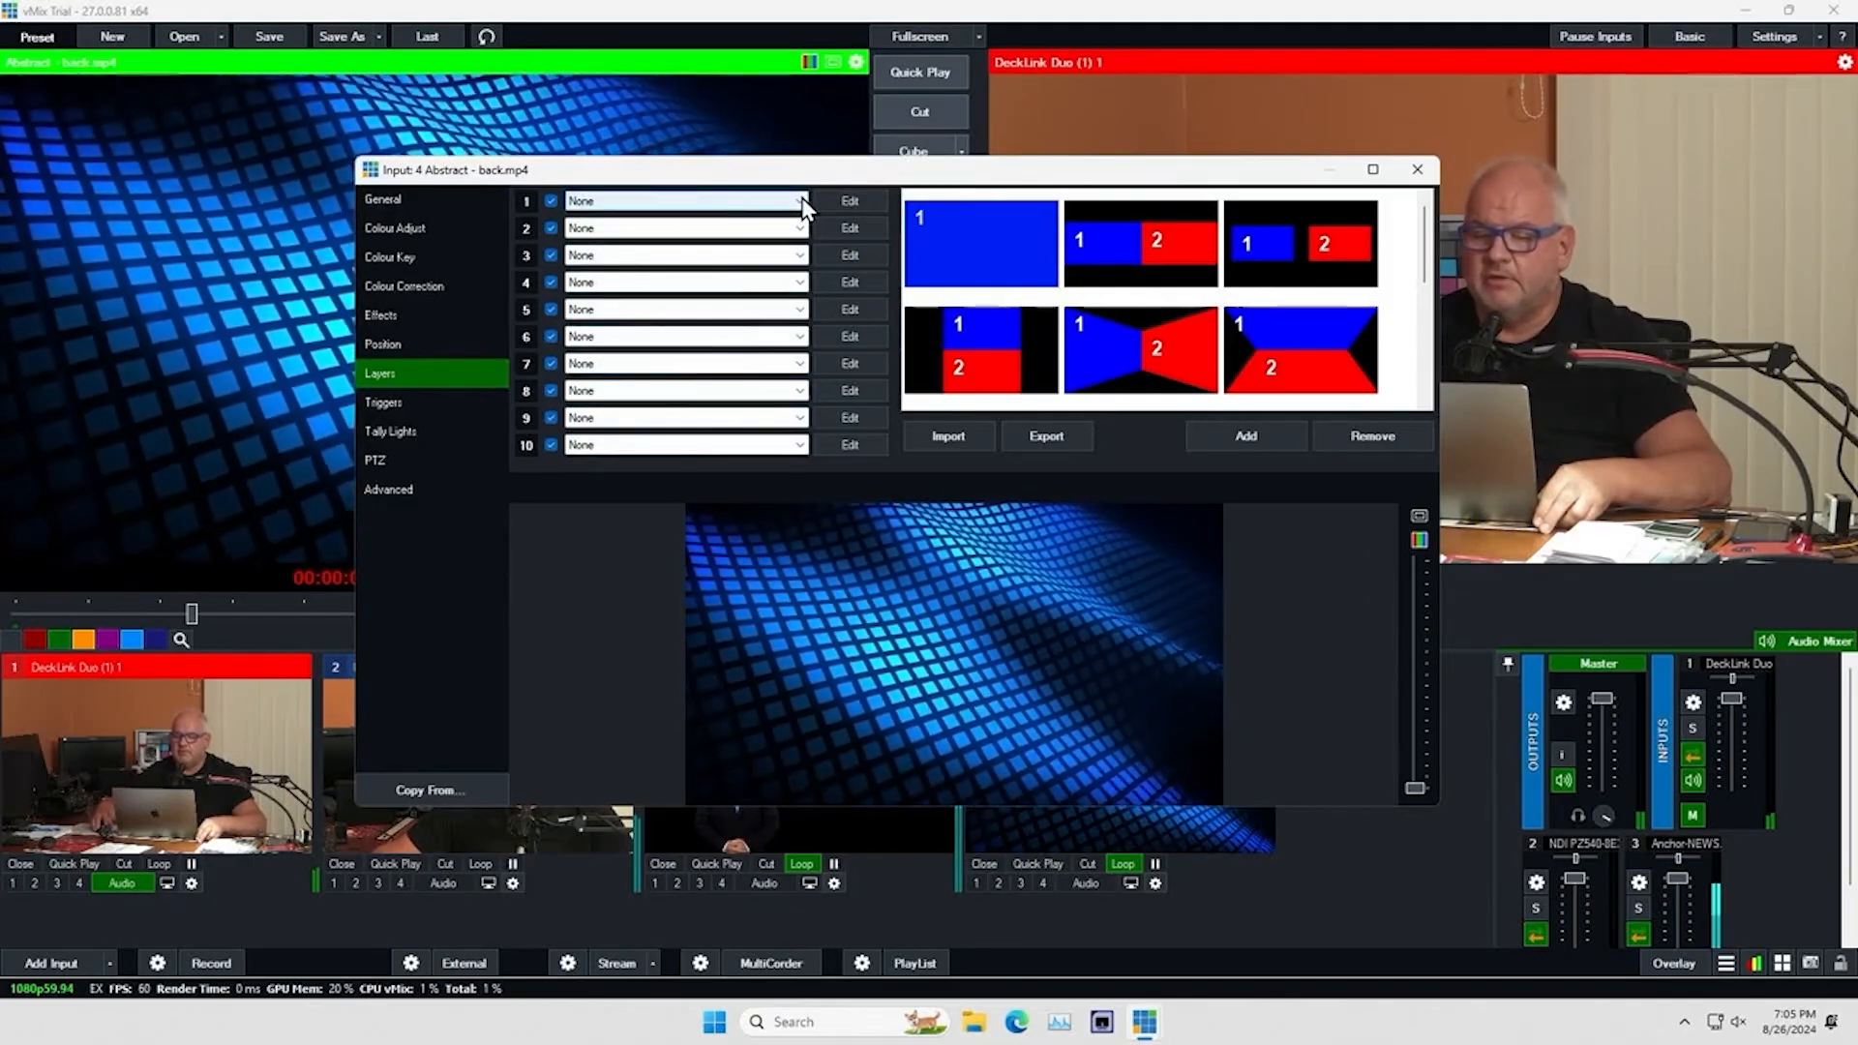
pyautogui.click(801, 200)
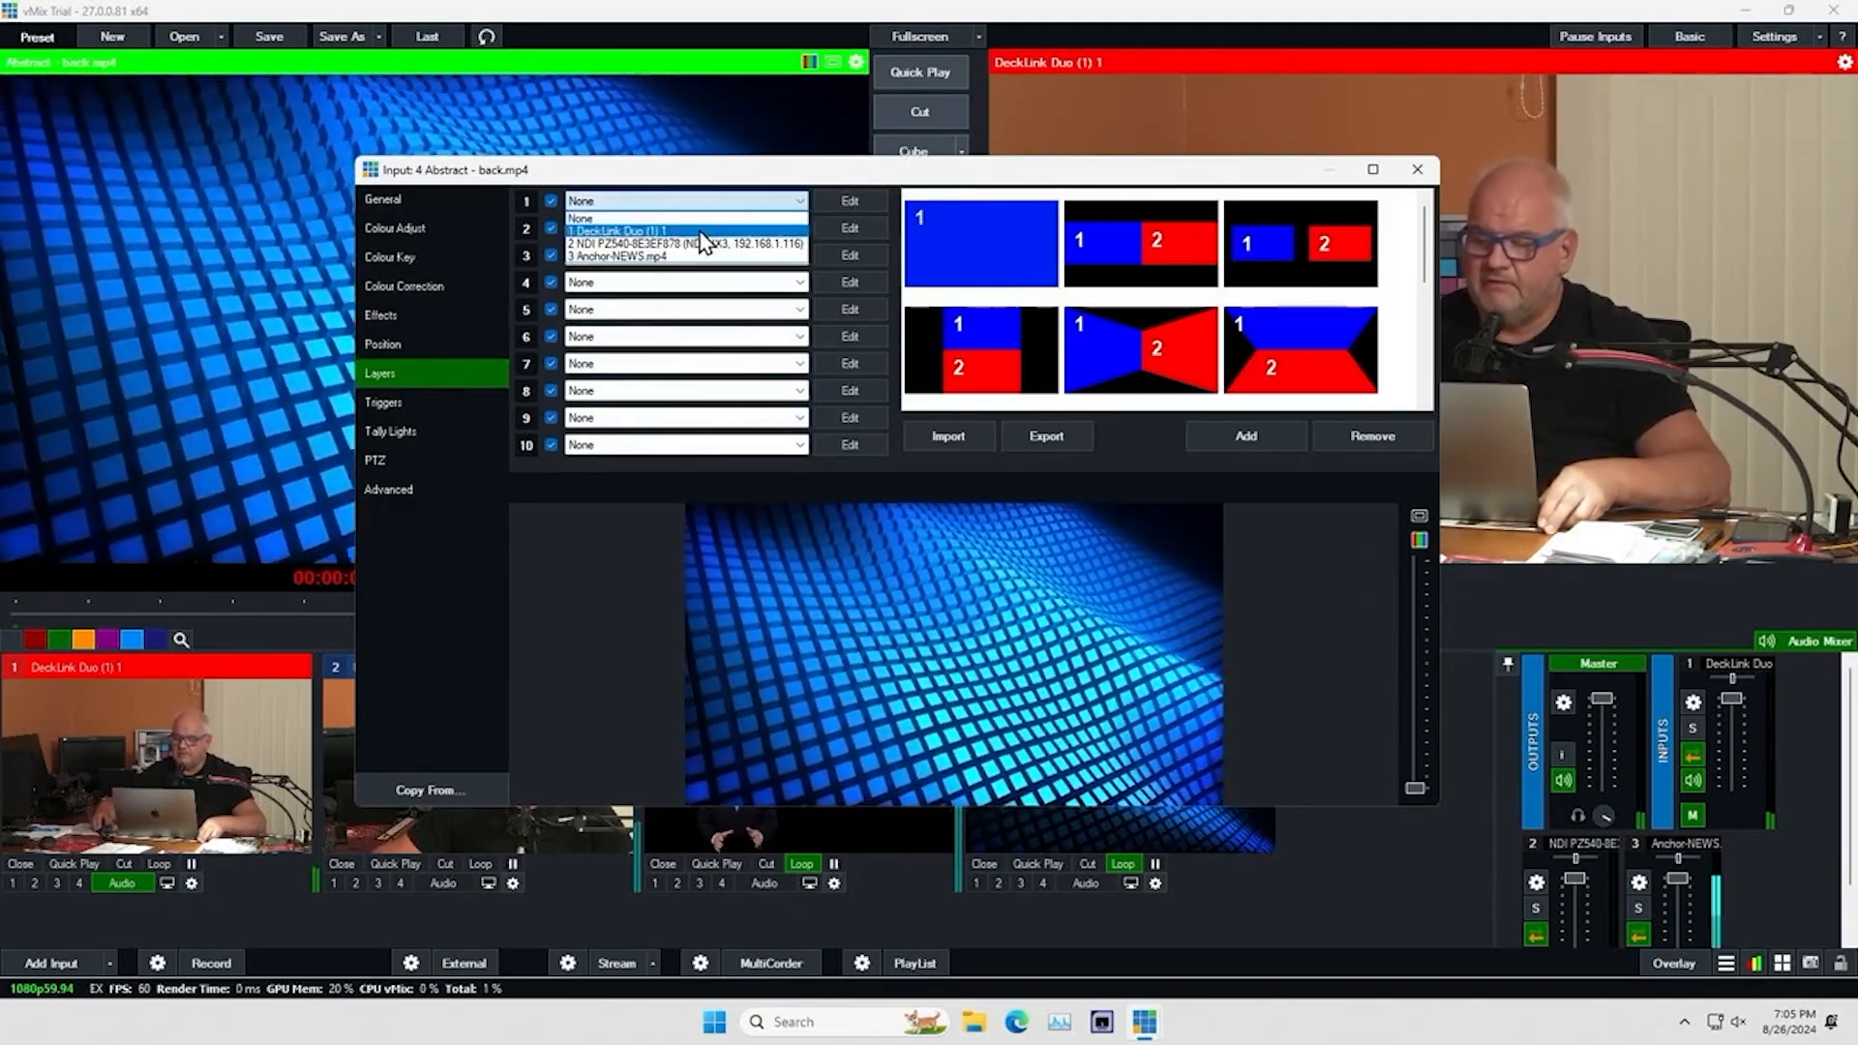
pyautogui.click(701, 232)
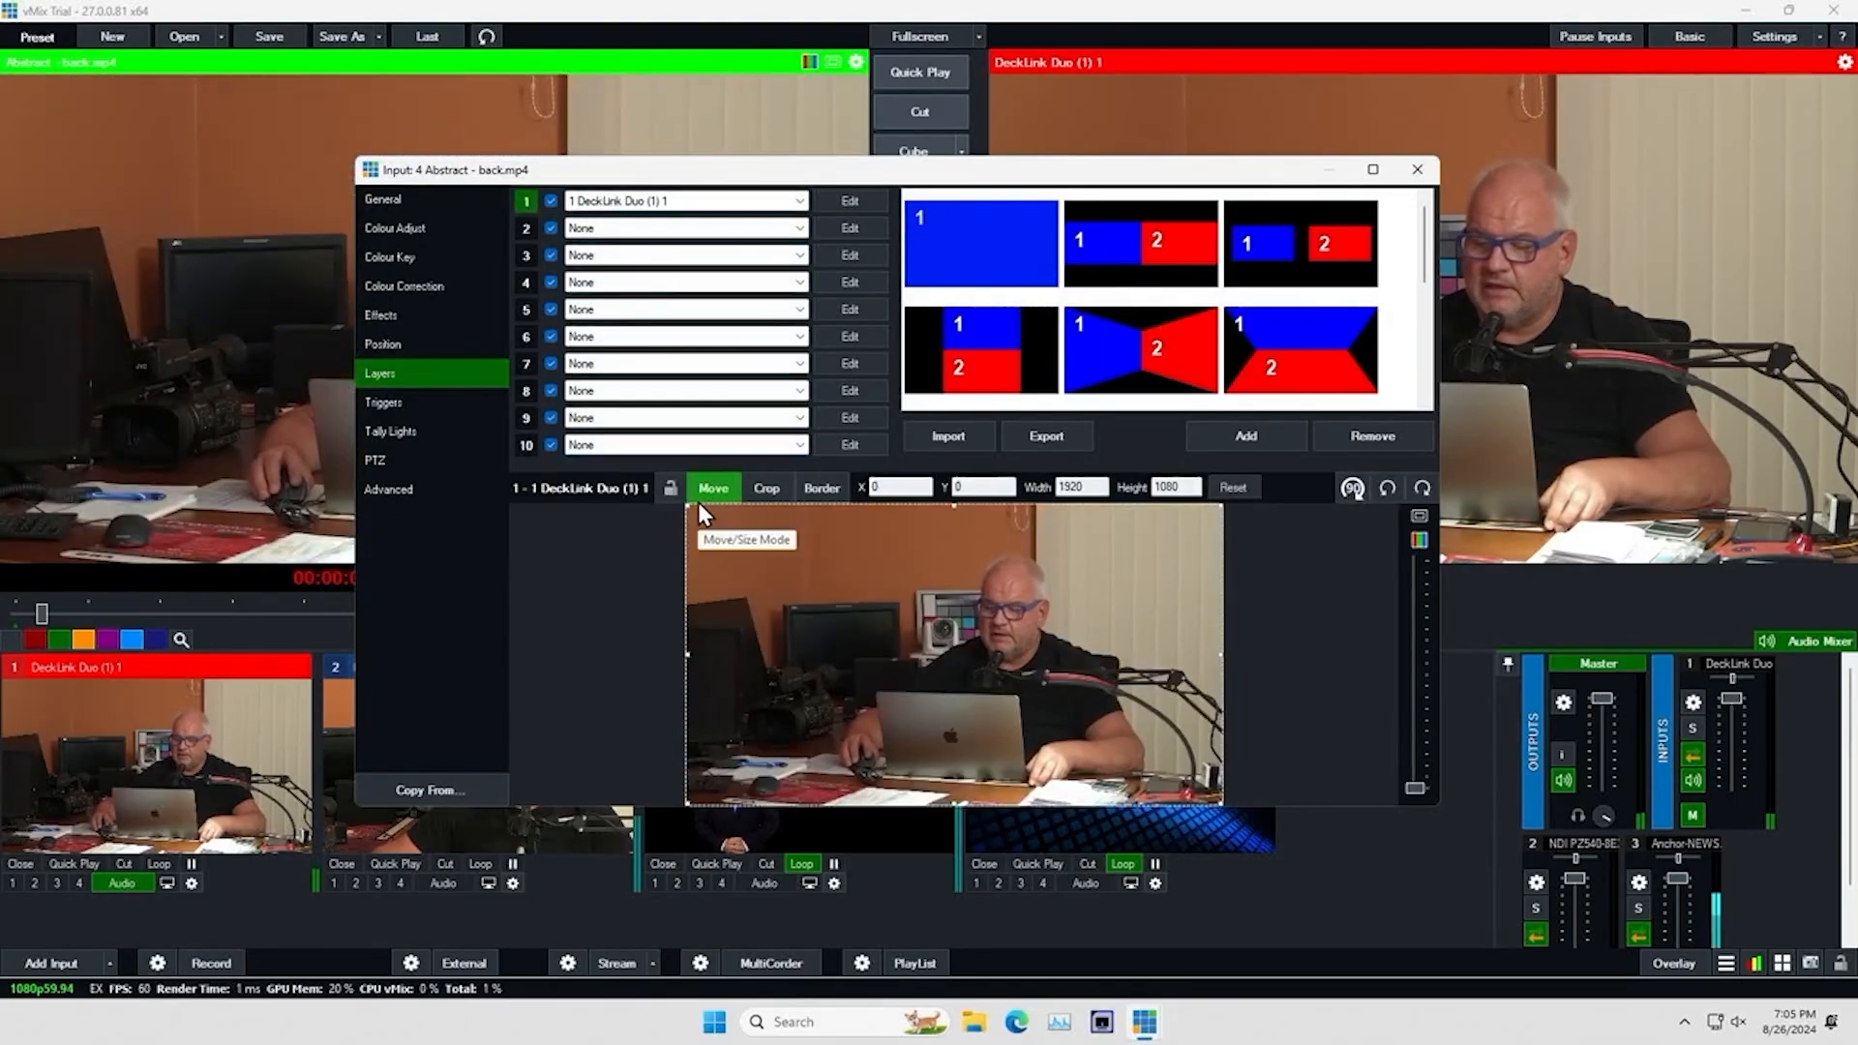
pyautogui.click(850, 201)
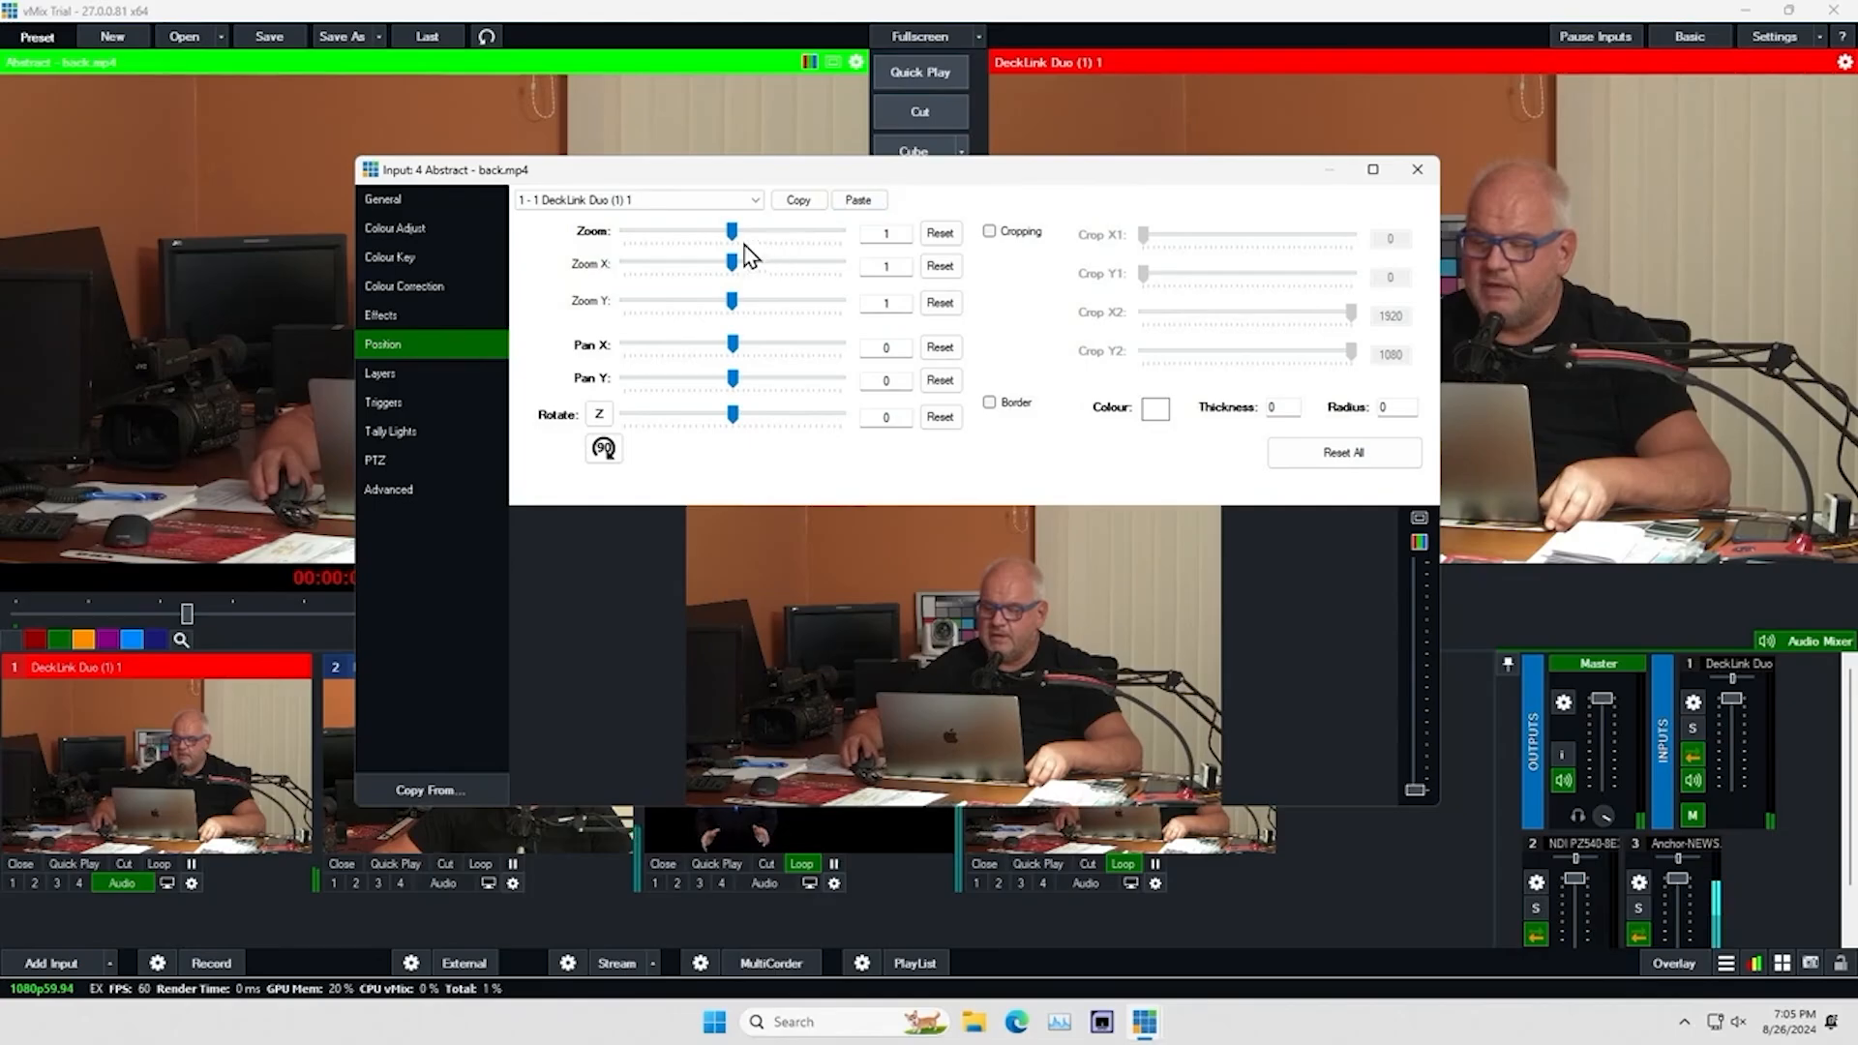
pyautogui.moveTo(720, 233); pyautogui.dragTo(674, 233)
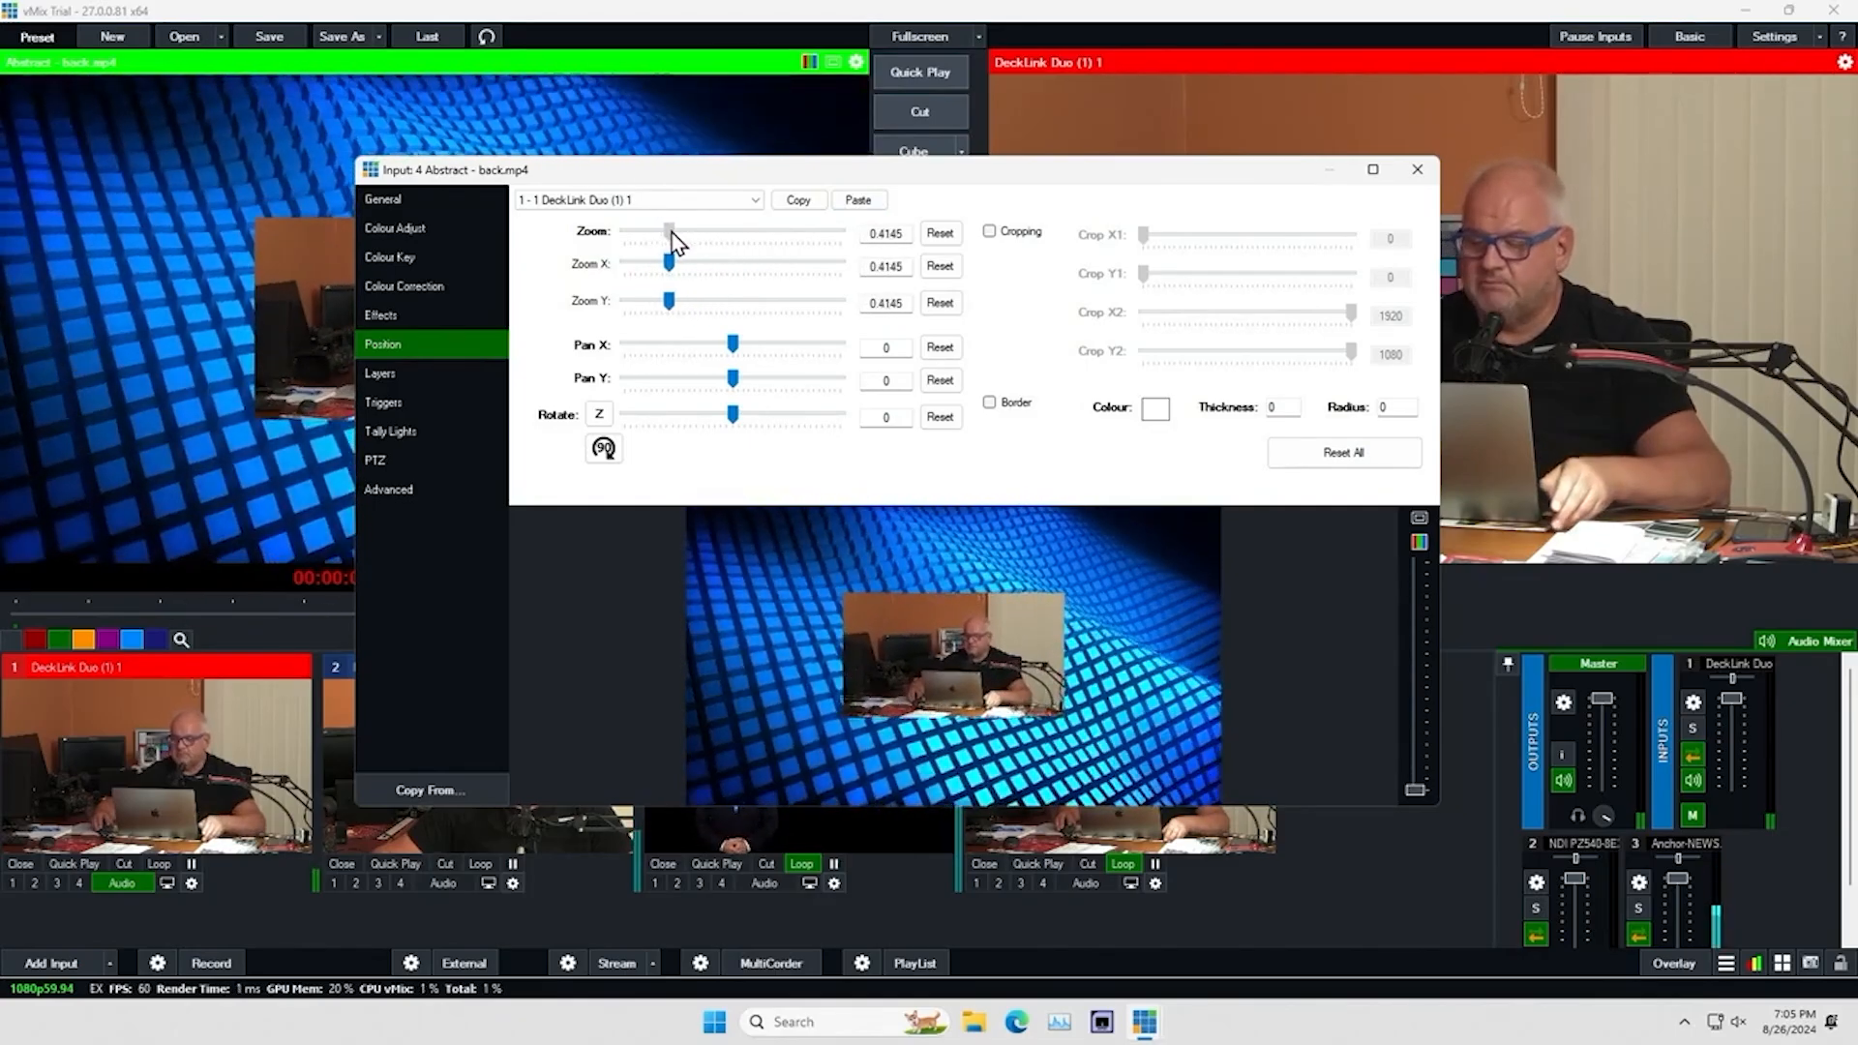
pyautogui.moveTo(965, 643); pyautogui.dragTo(853, 573)
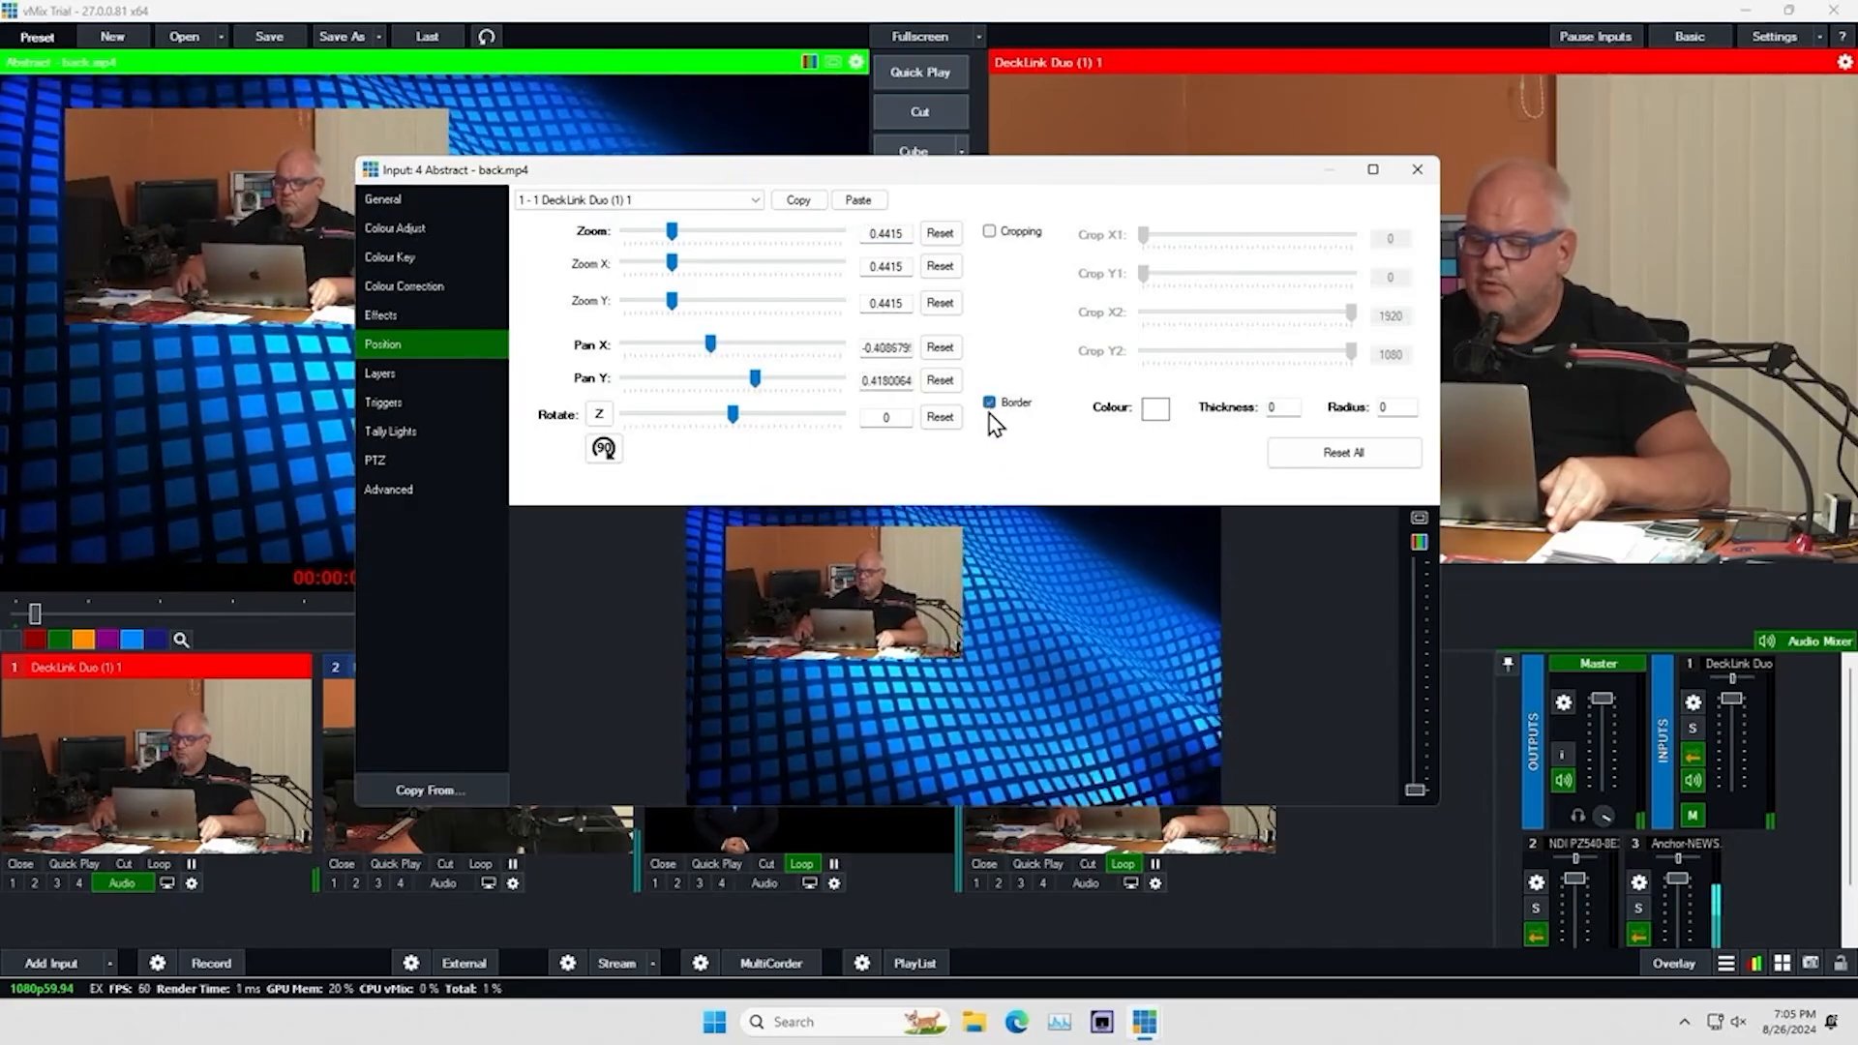
# Give the DeckLink layer a yellow border with thickness 10 and radius 40, and close the input settings
pyautogui.click(1157, 414)
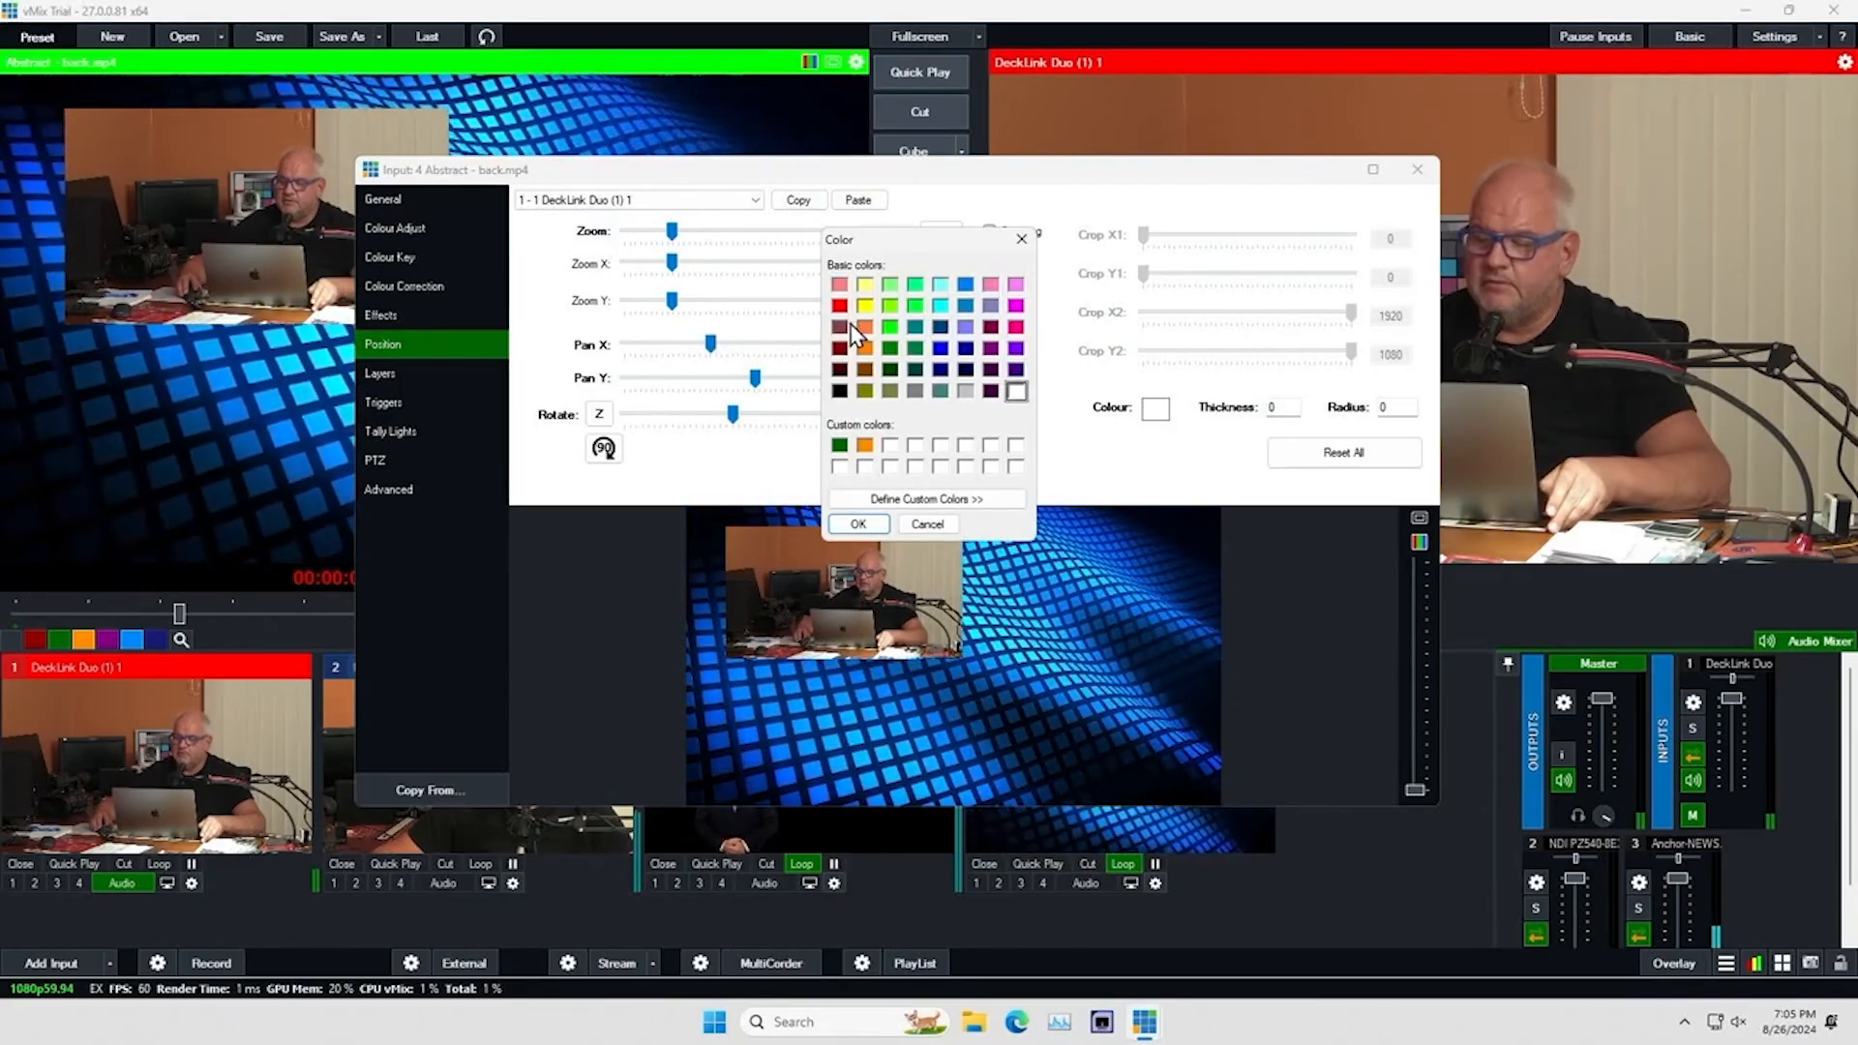
pyautogui.click(859, 524)
pyautogui.click(1270, 406)
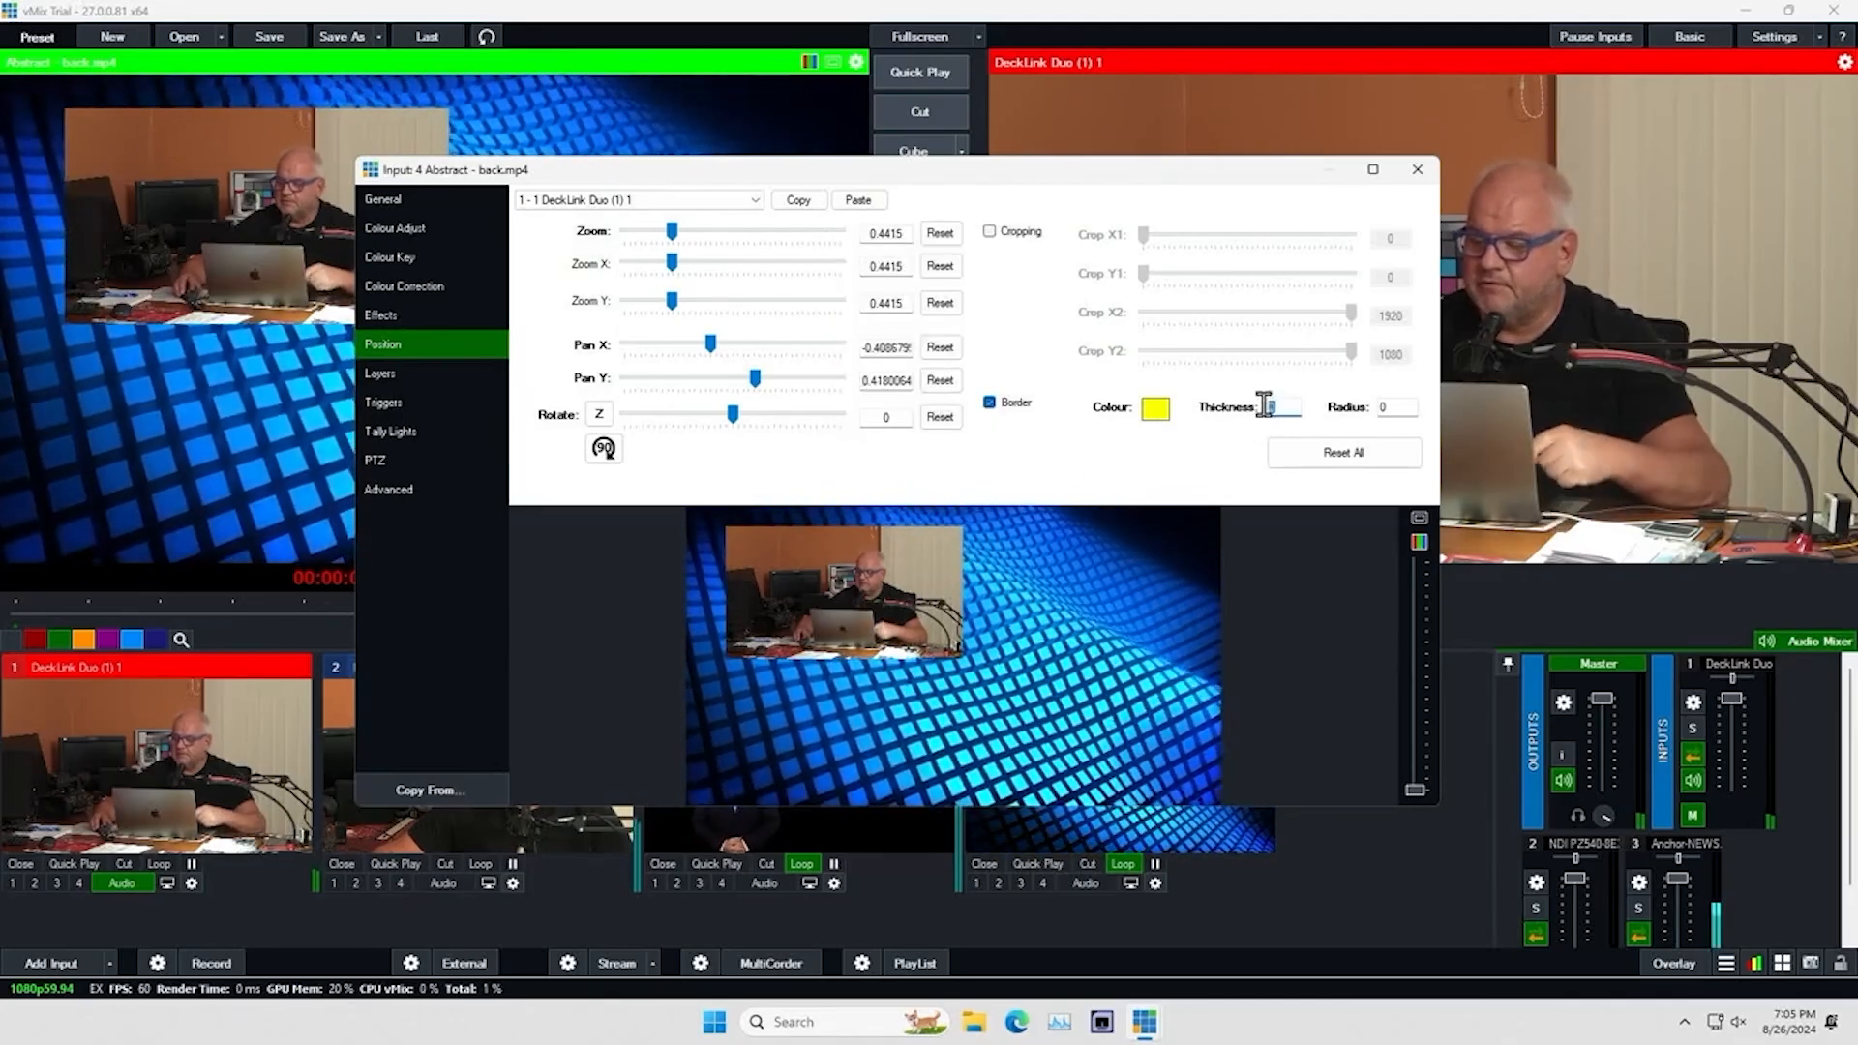
pyautogui.write('10')
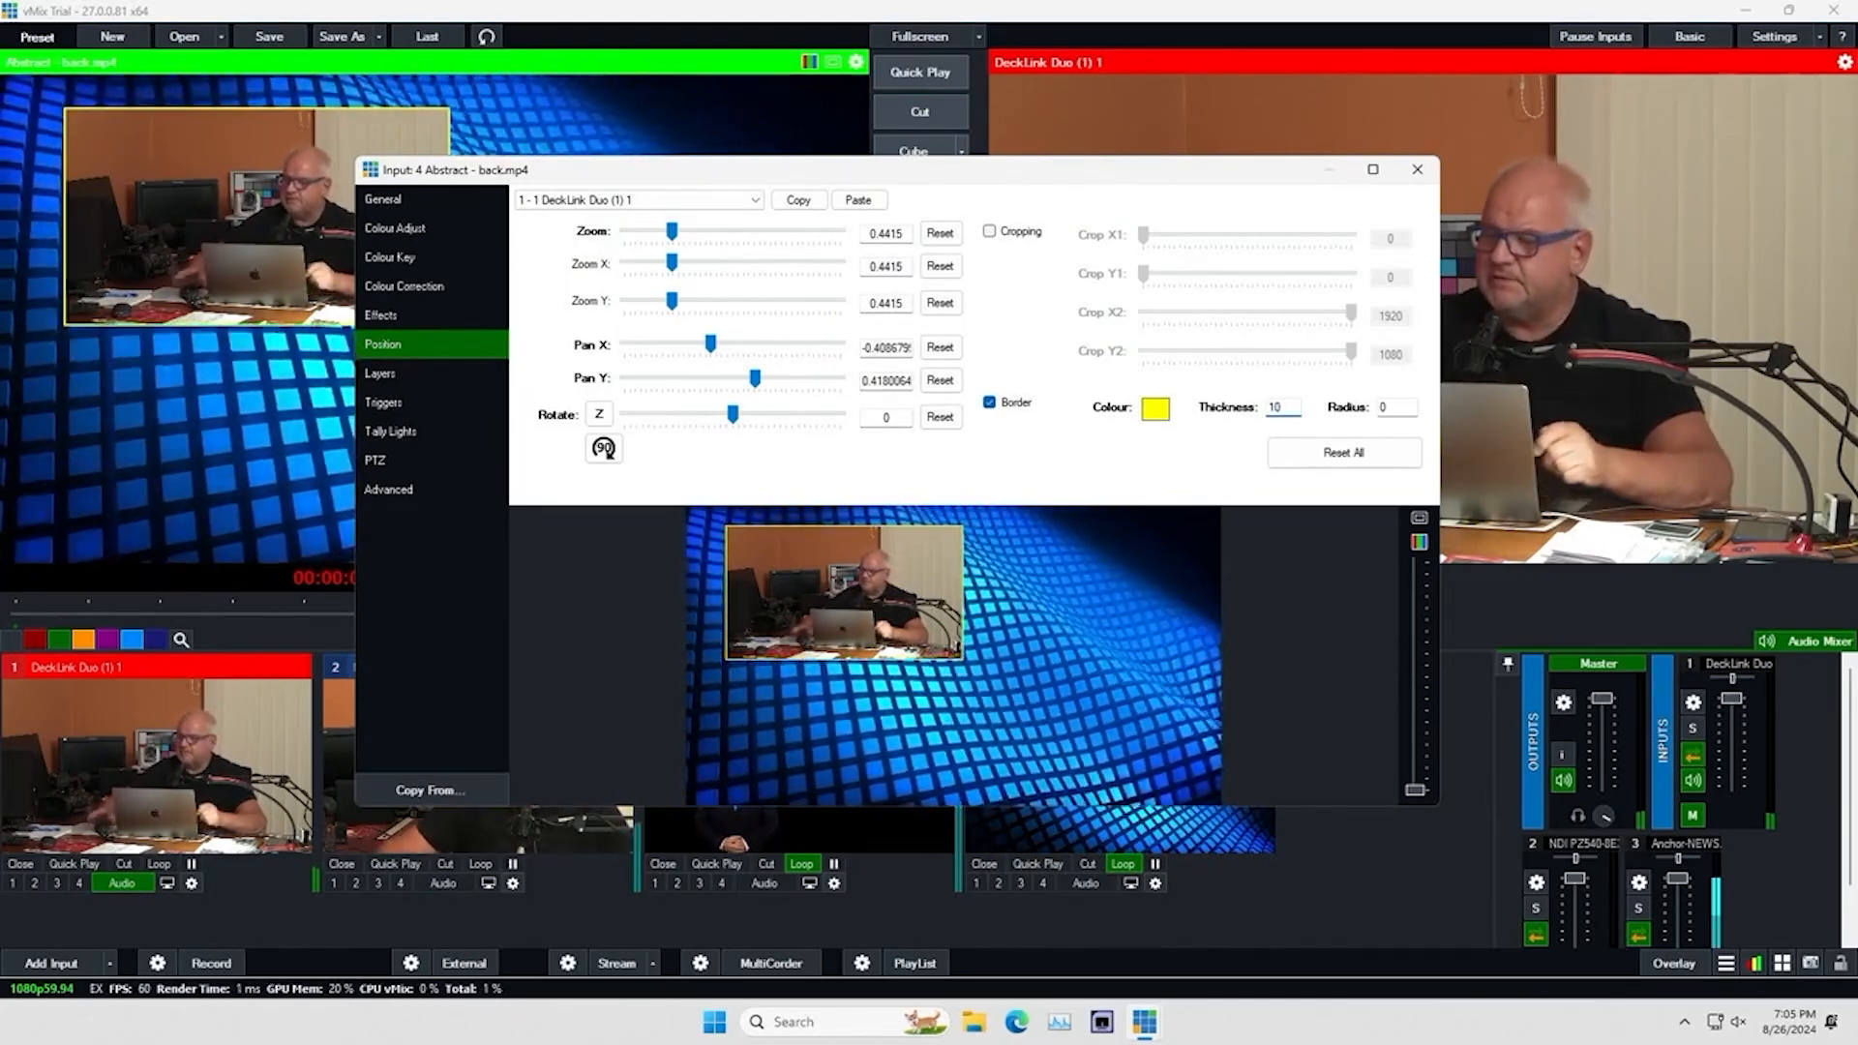
pyautogui.moveTo(1389, 403); pyautogui.dragTo(1381, 402)
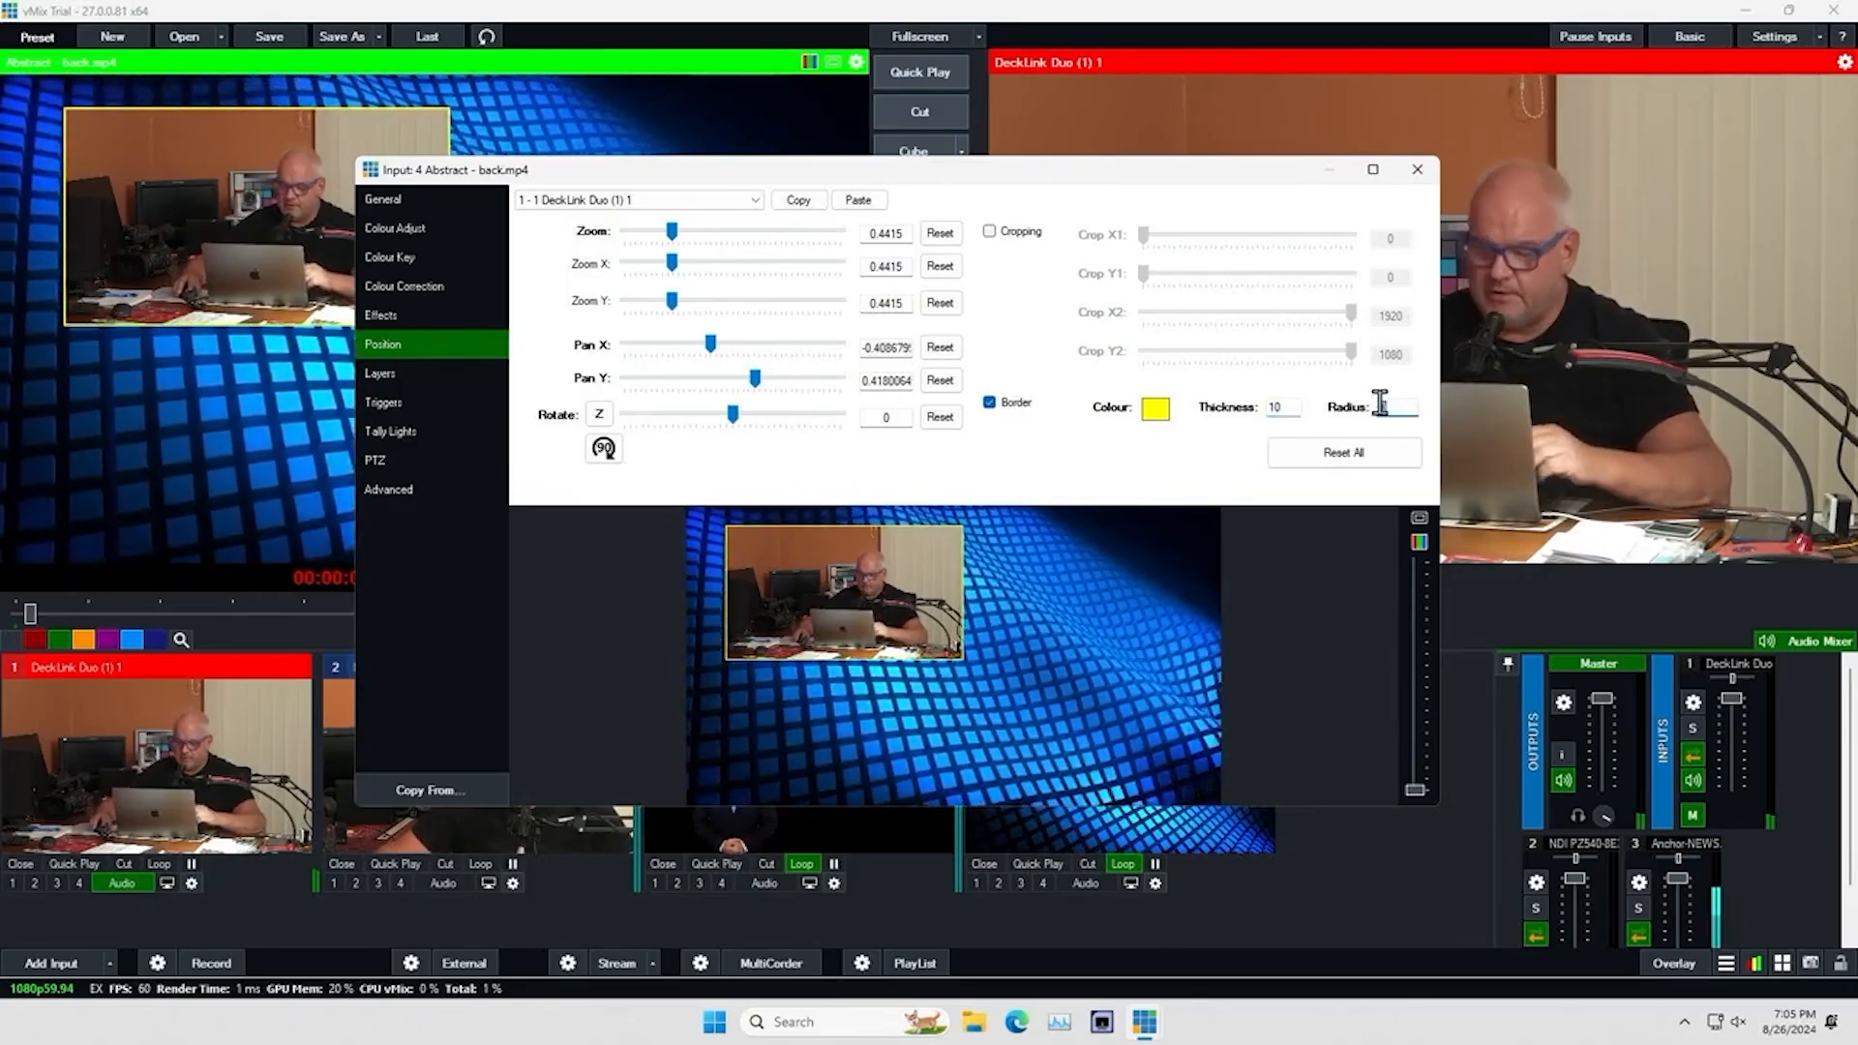
pyautogui.write('40')
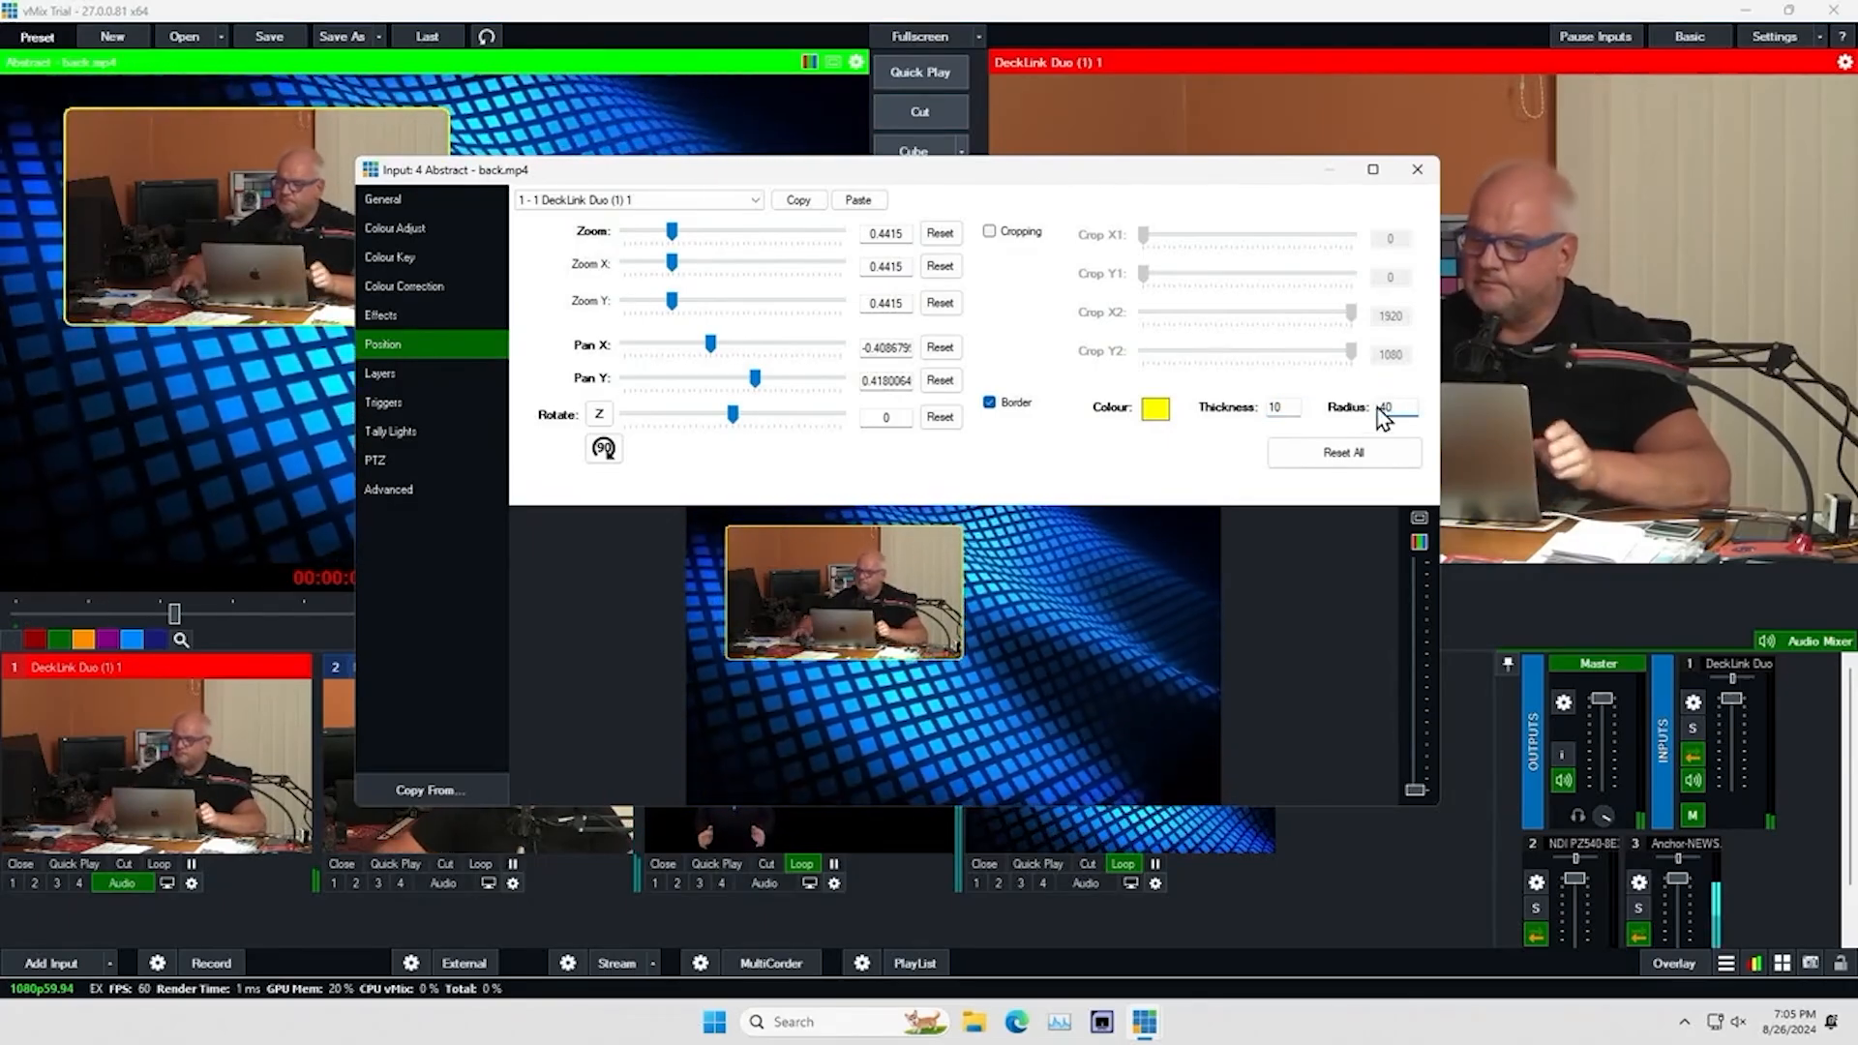
pyautogui.click(1417, 171)
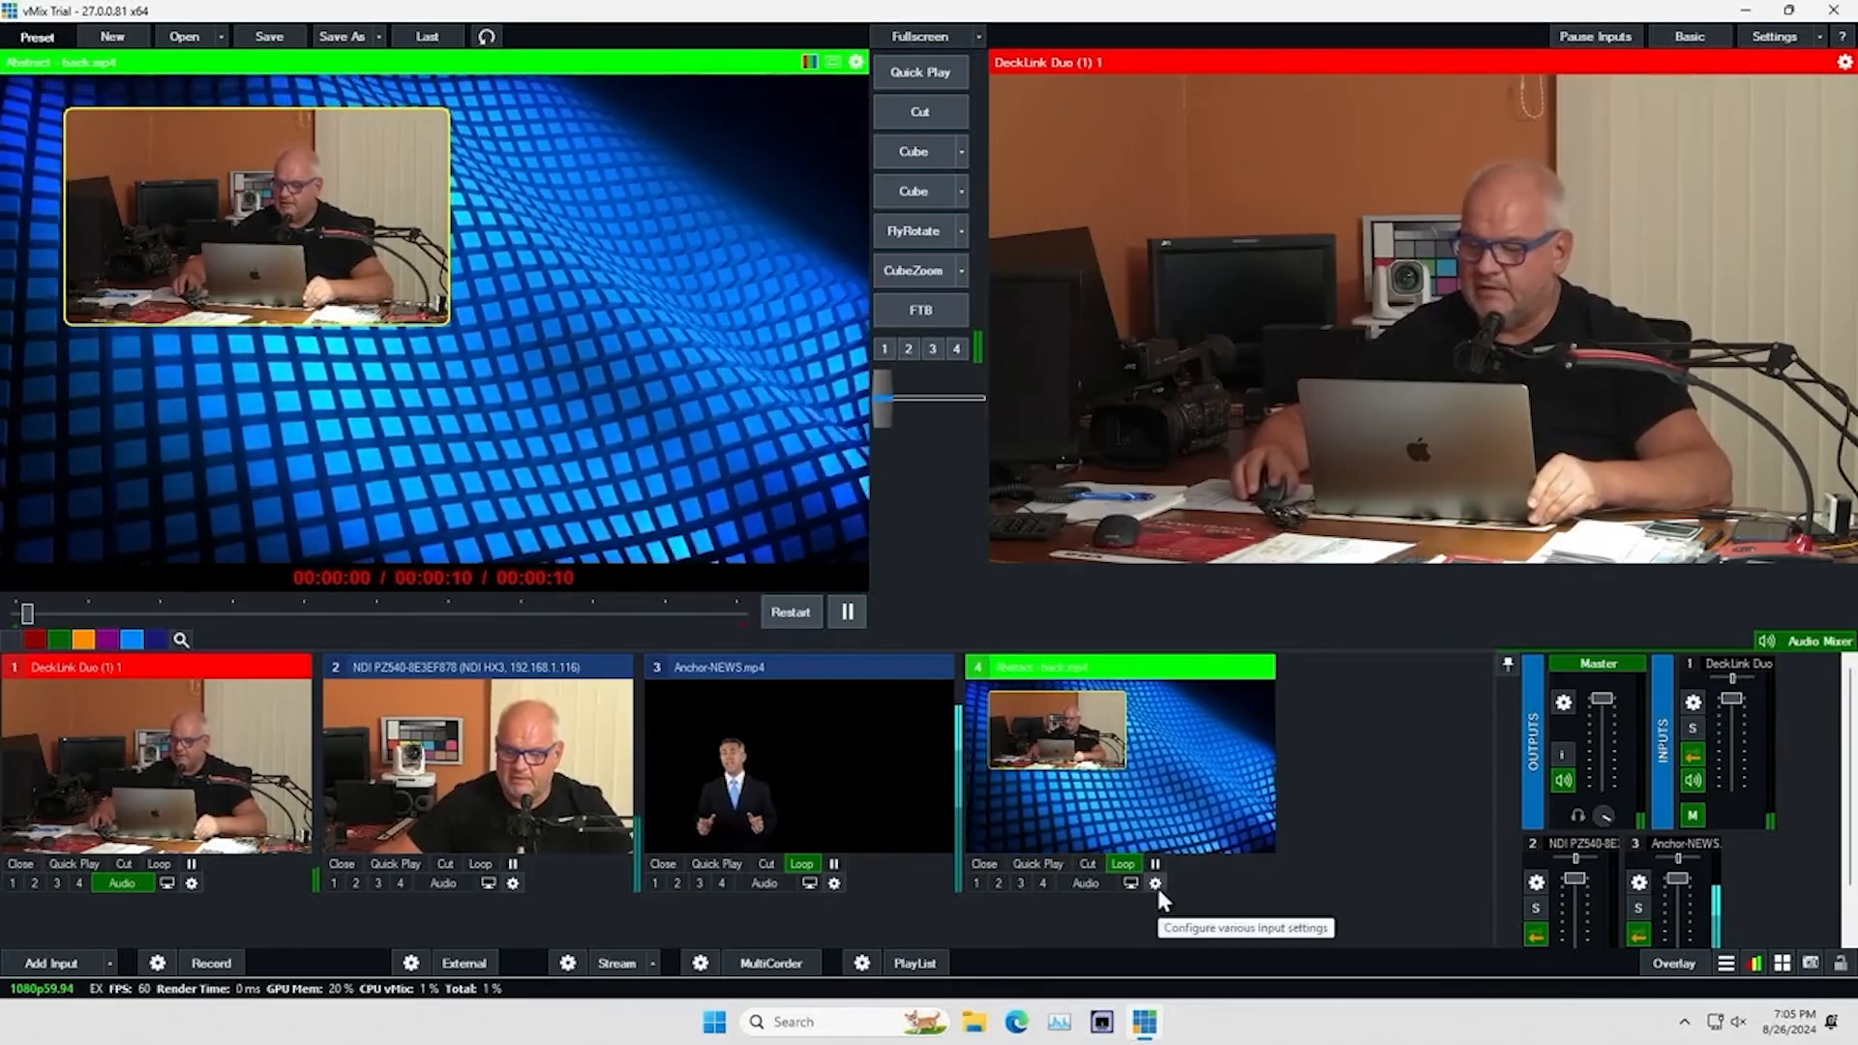
# Assign the NDI PZ540 camera to layer 2 of the Abstract background, with zoom 0.4055, Pan X about 0.474 and Pan Y about -0.431
pyautogui.click(1156, 883)
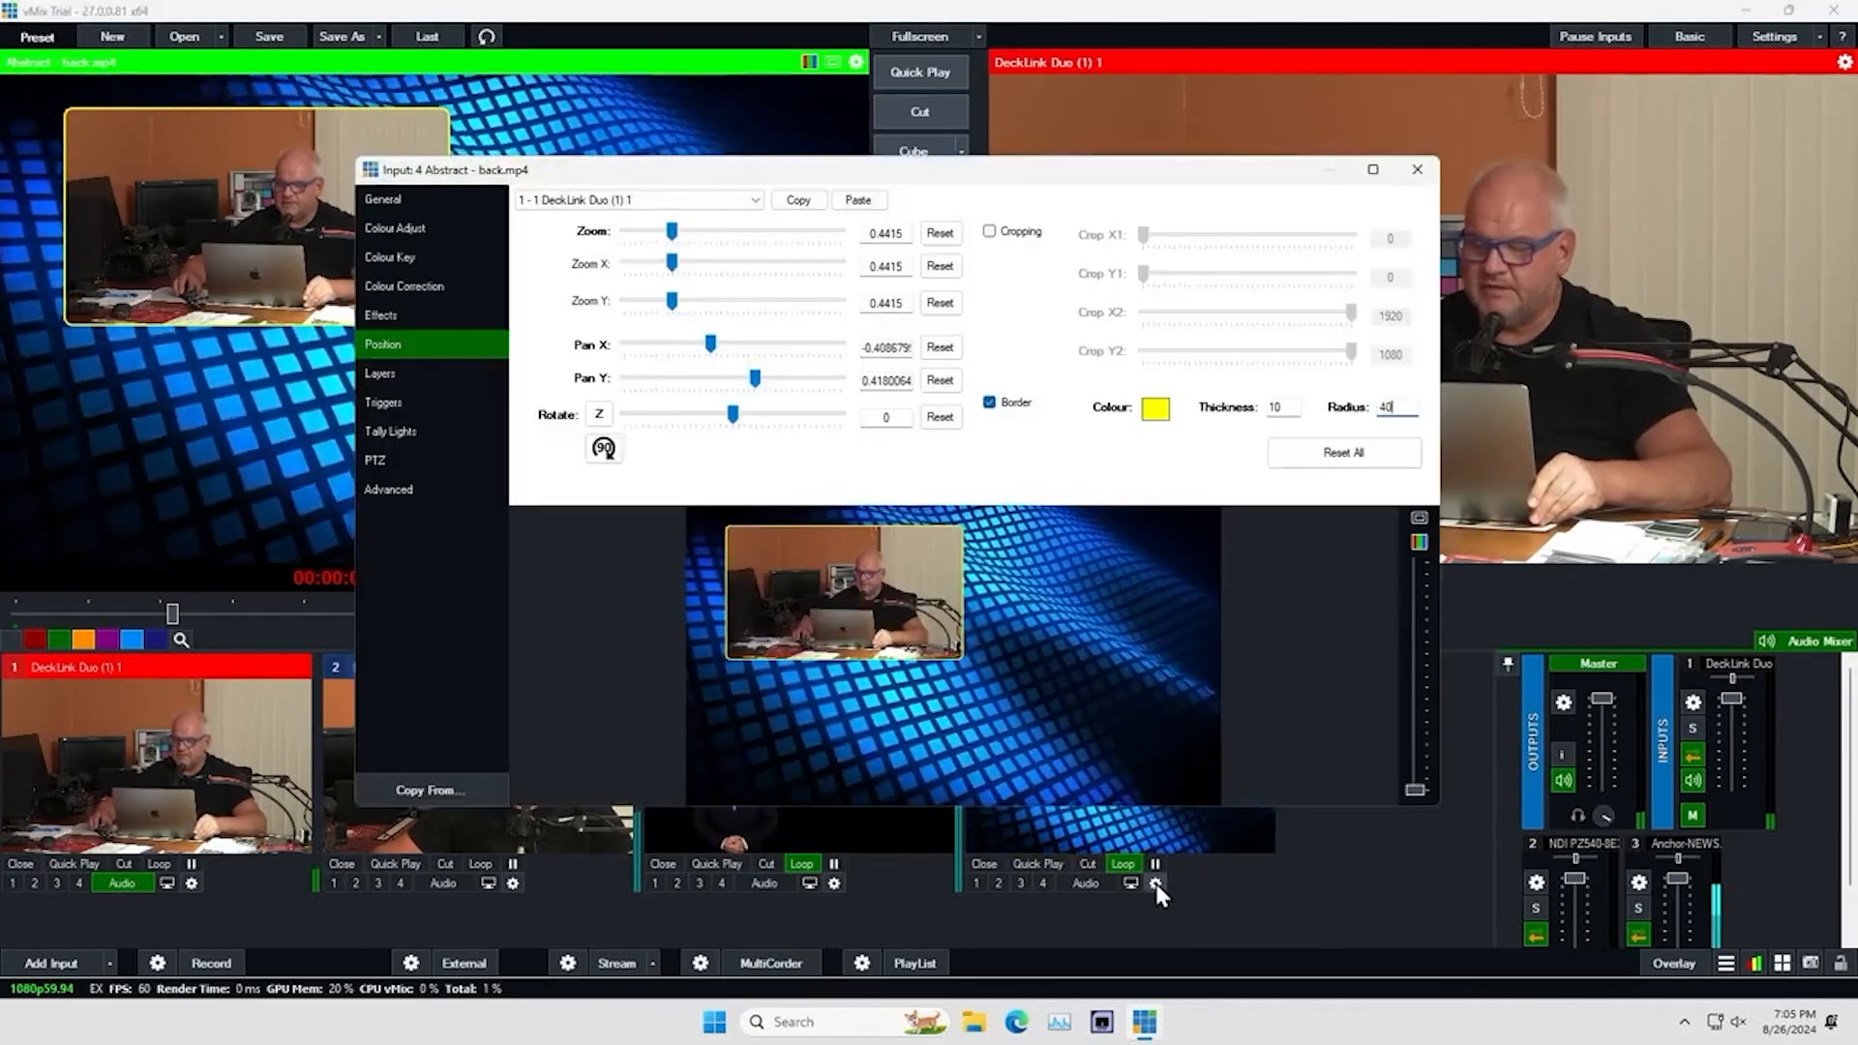
pyautogui.click(396, 370)
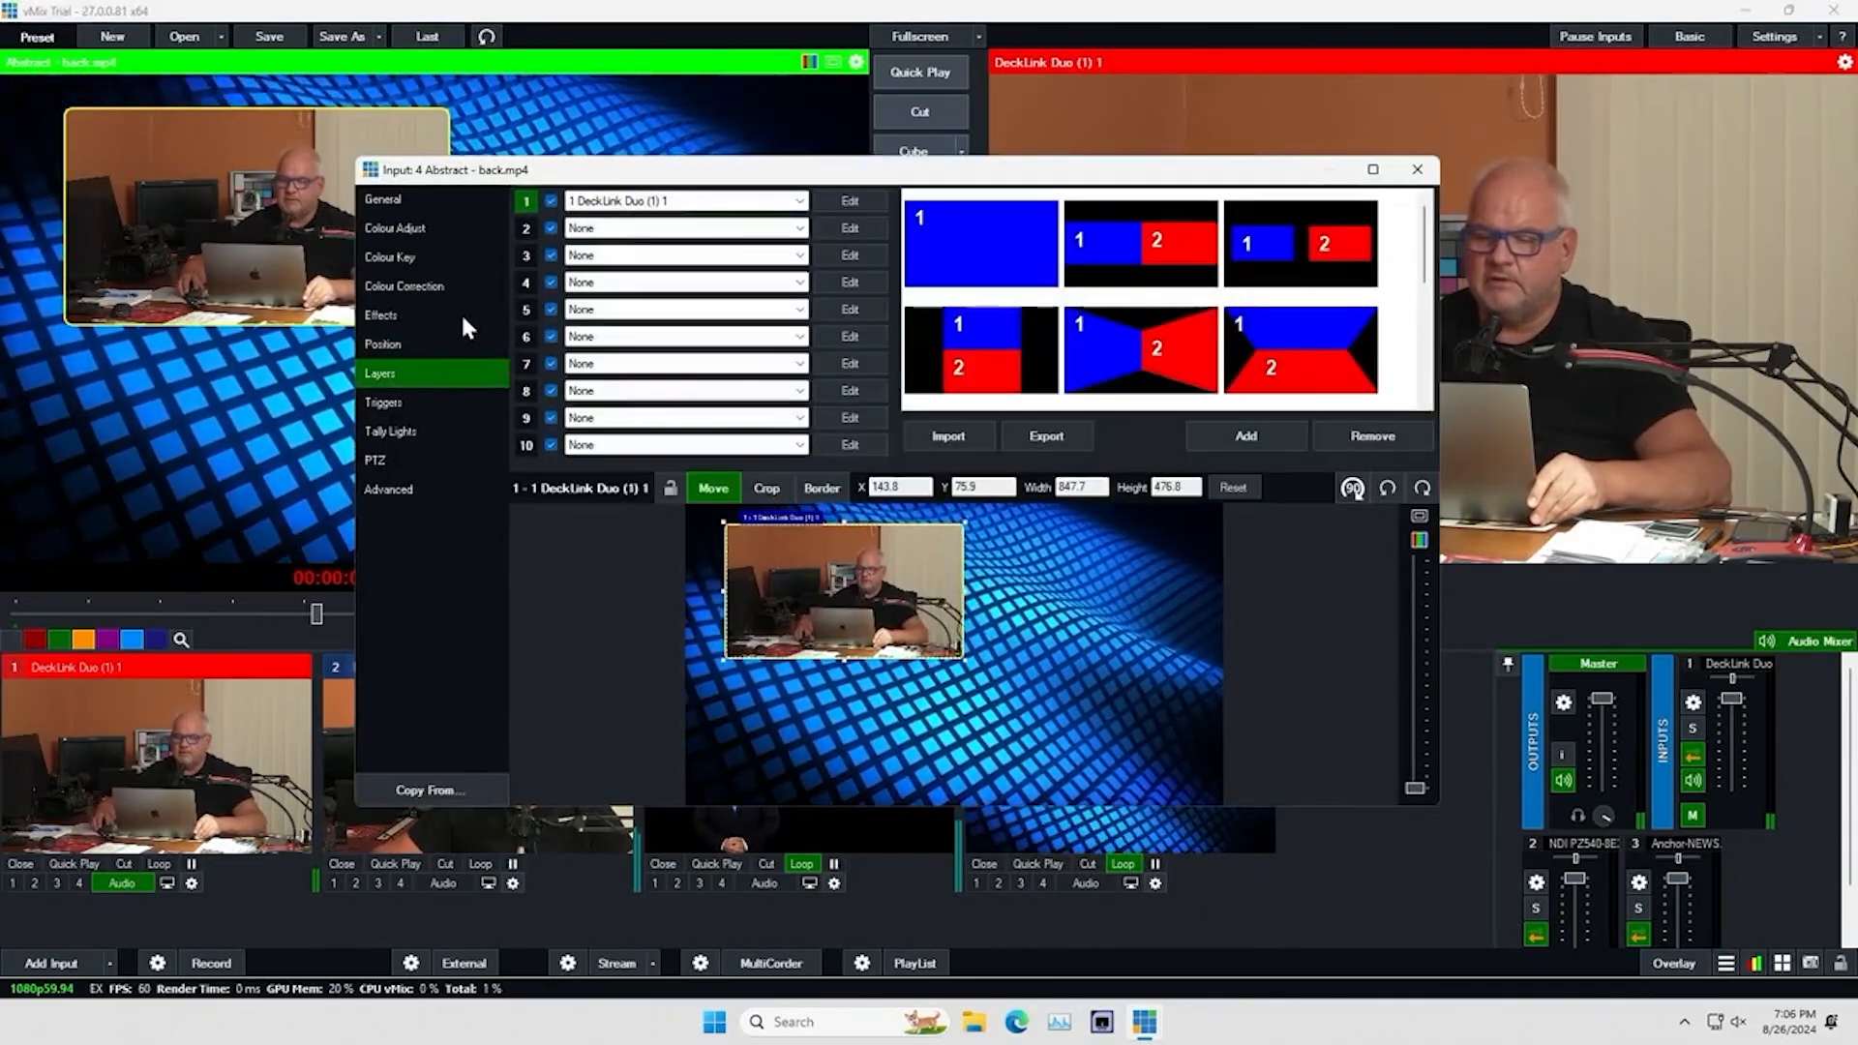
pyautogui.click(797, 230)
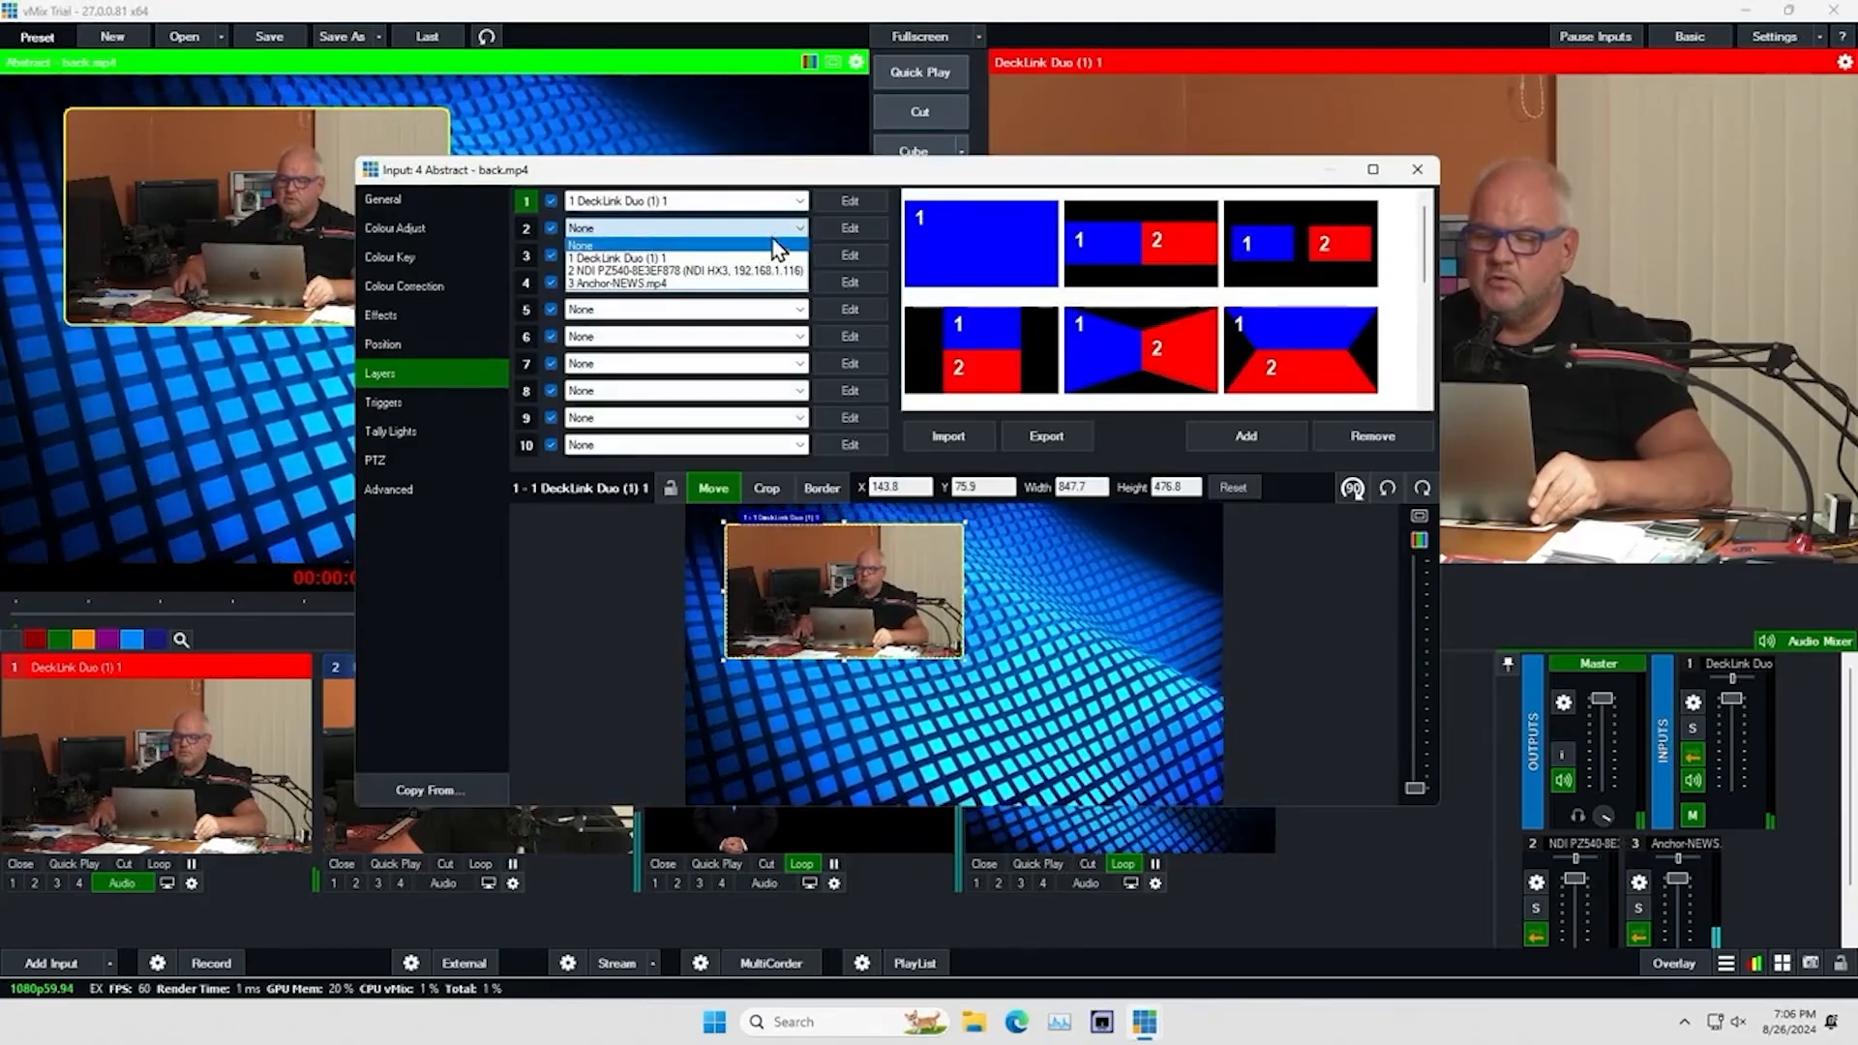
pyautogui.click(724, 271)
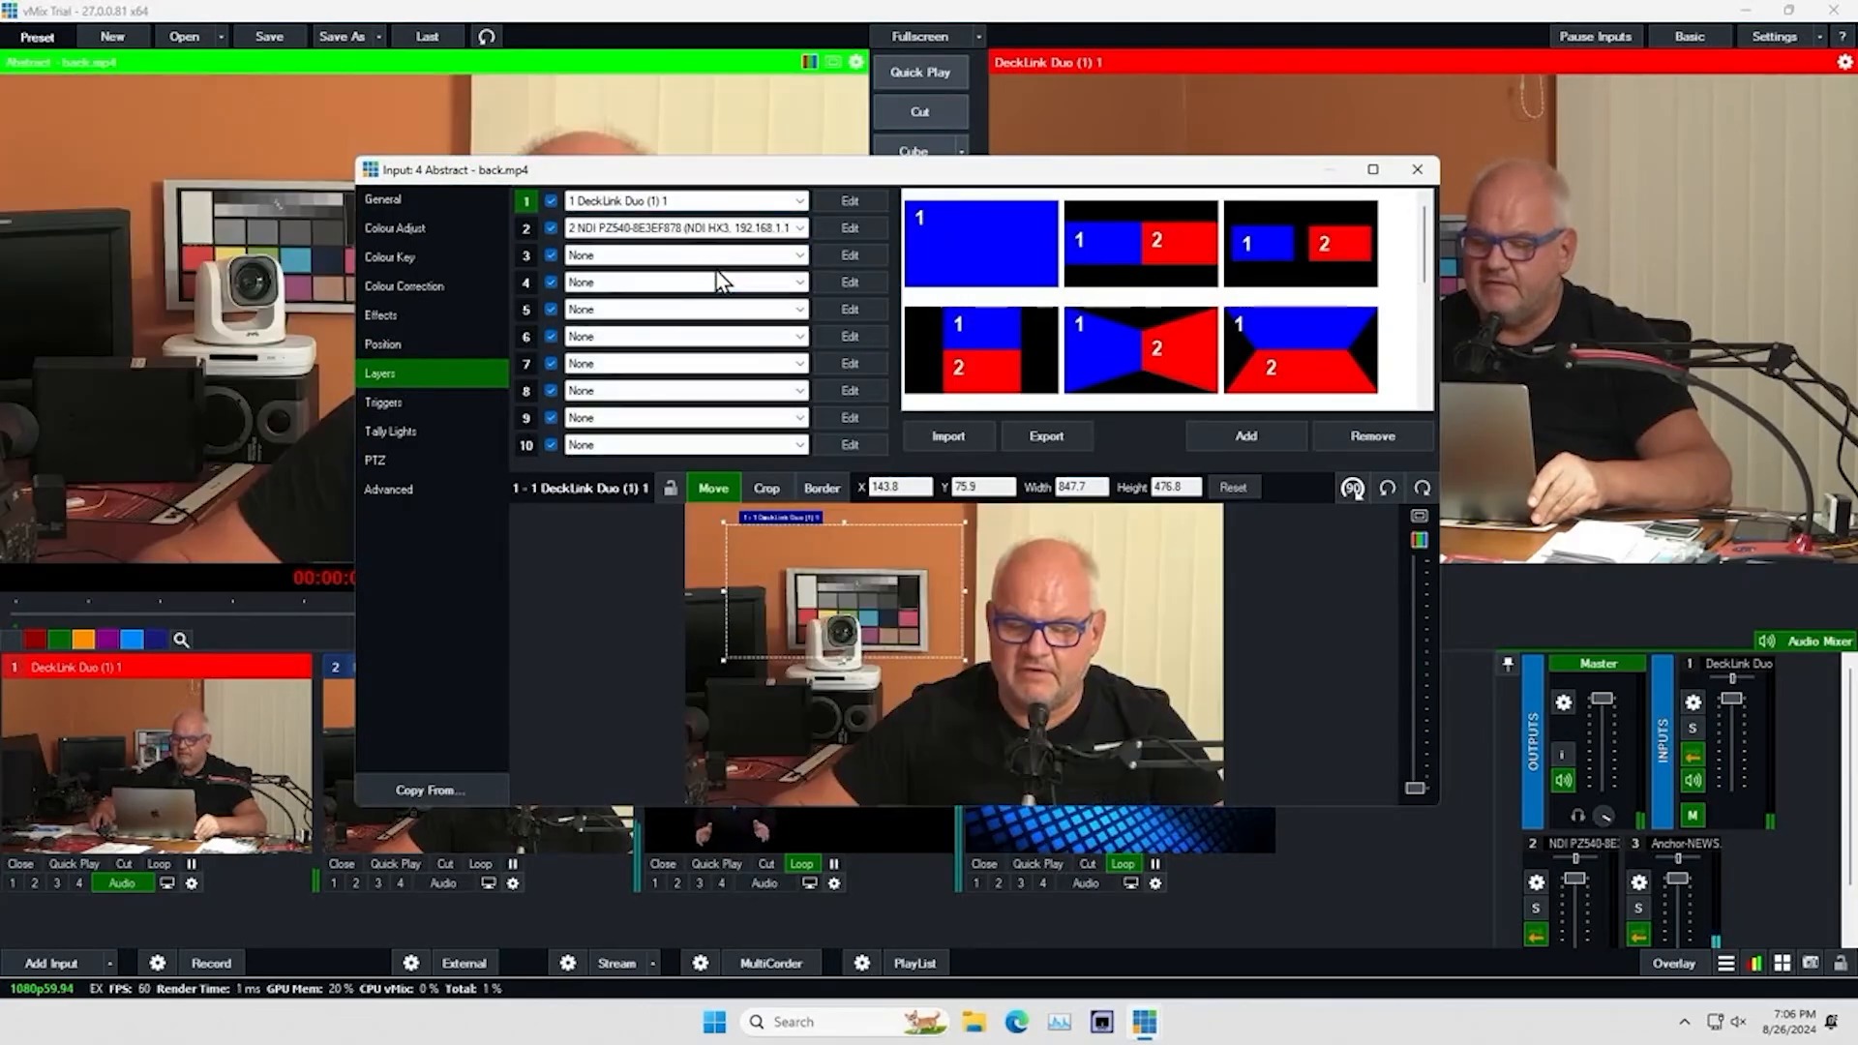
pyautogui.click(852, 229)
pyautogui.moveTo(735, 230); pyautogui.dragTo(677, 235)
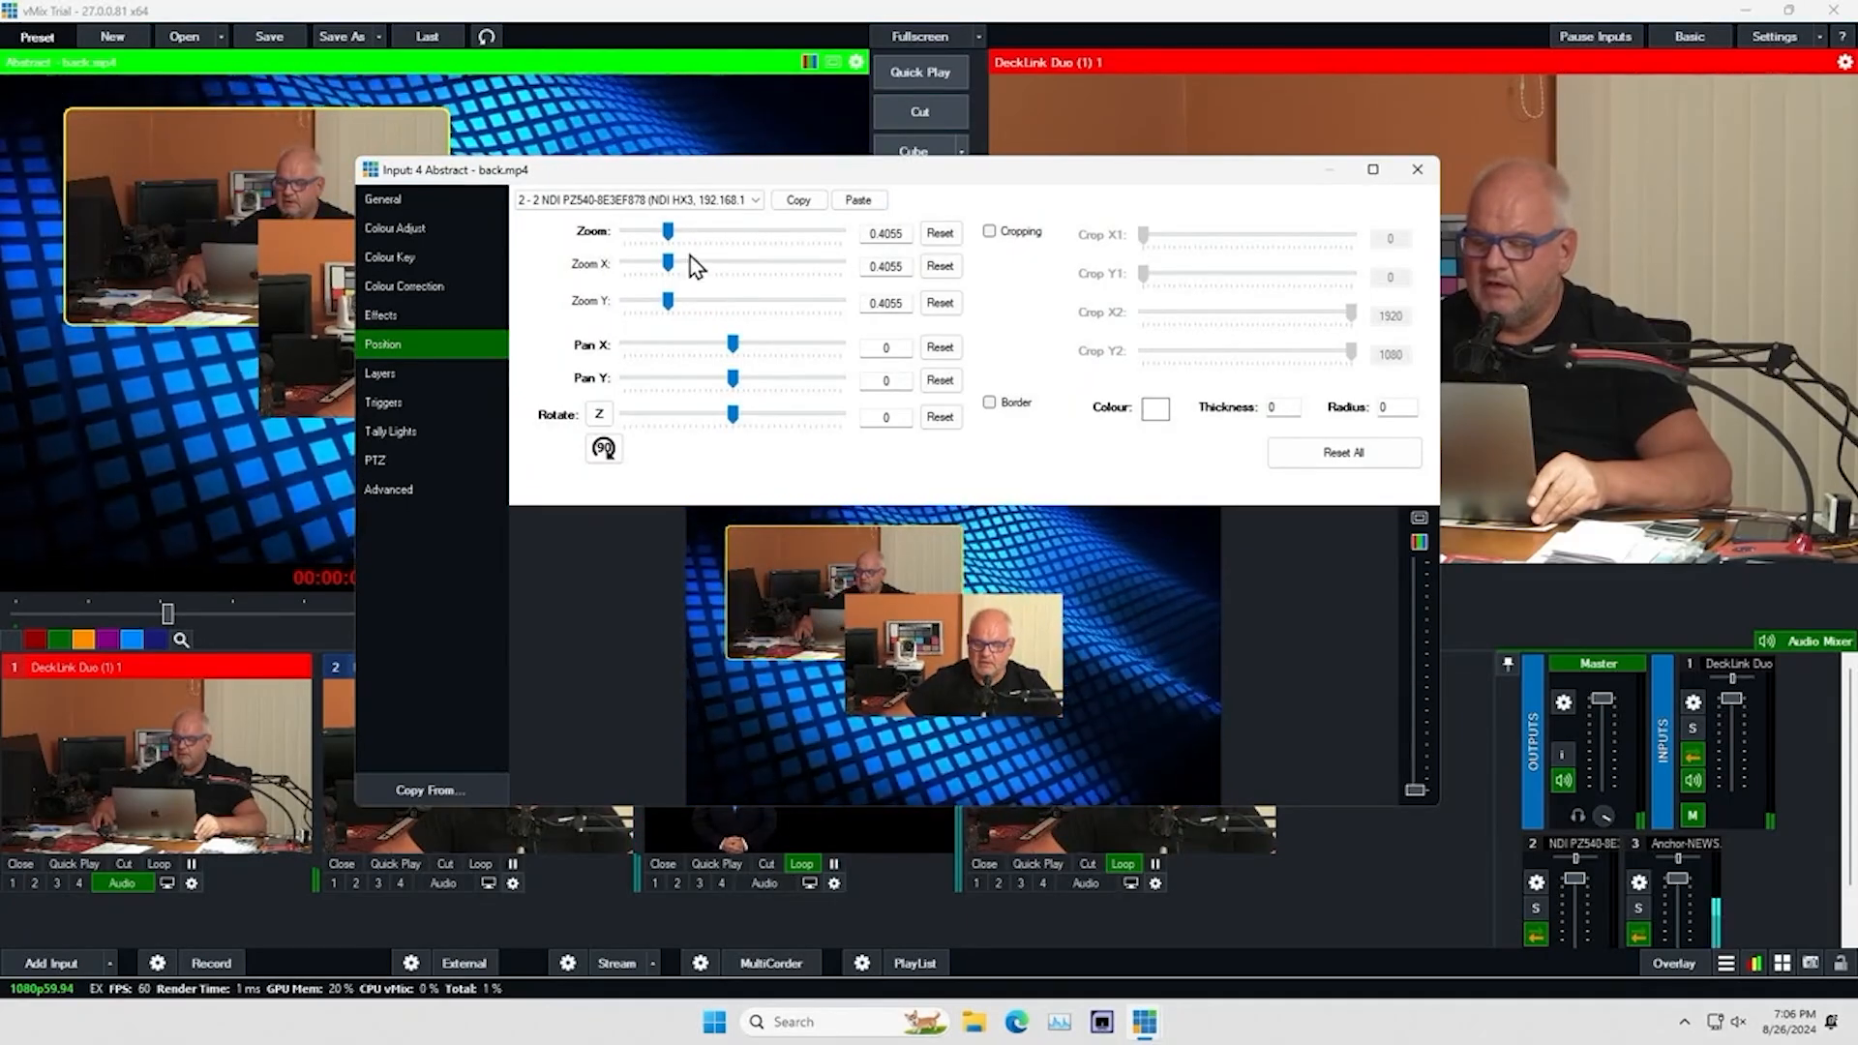
pyautogui.moveTo(933, 629); pyautogui.dragTo(1057, 687)
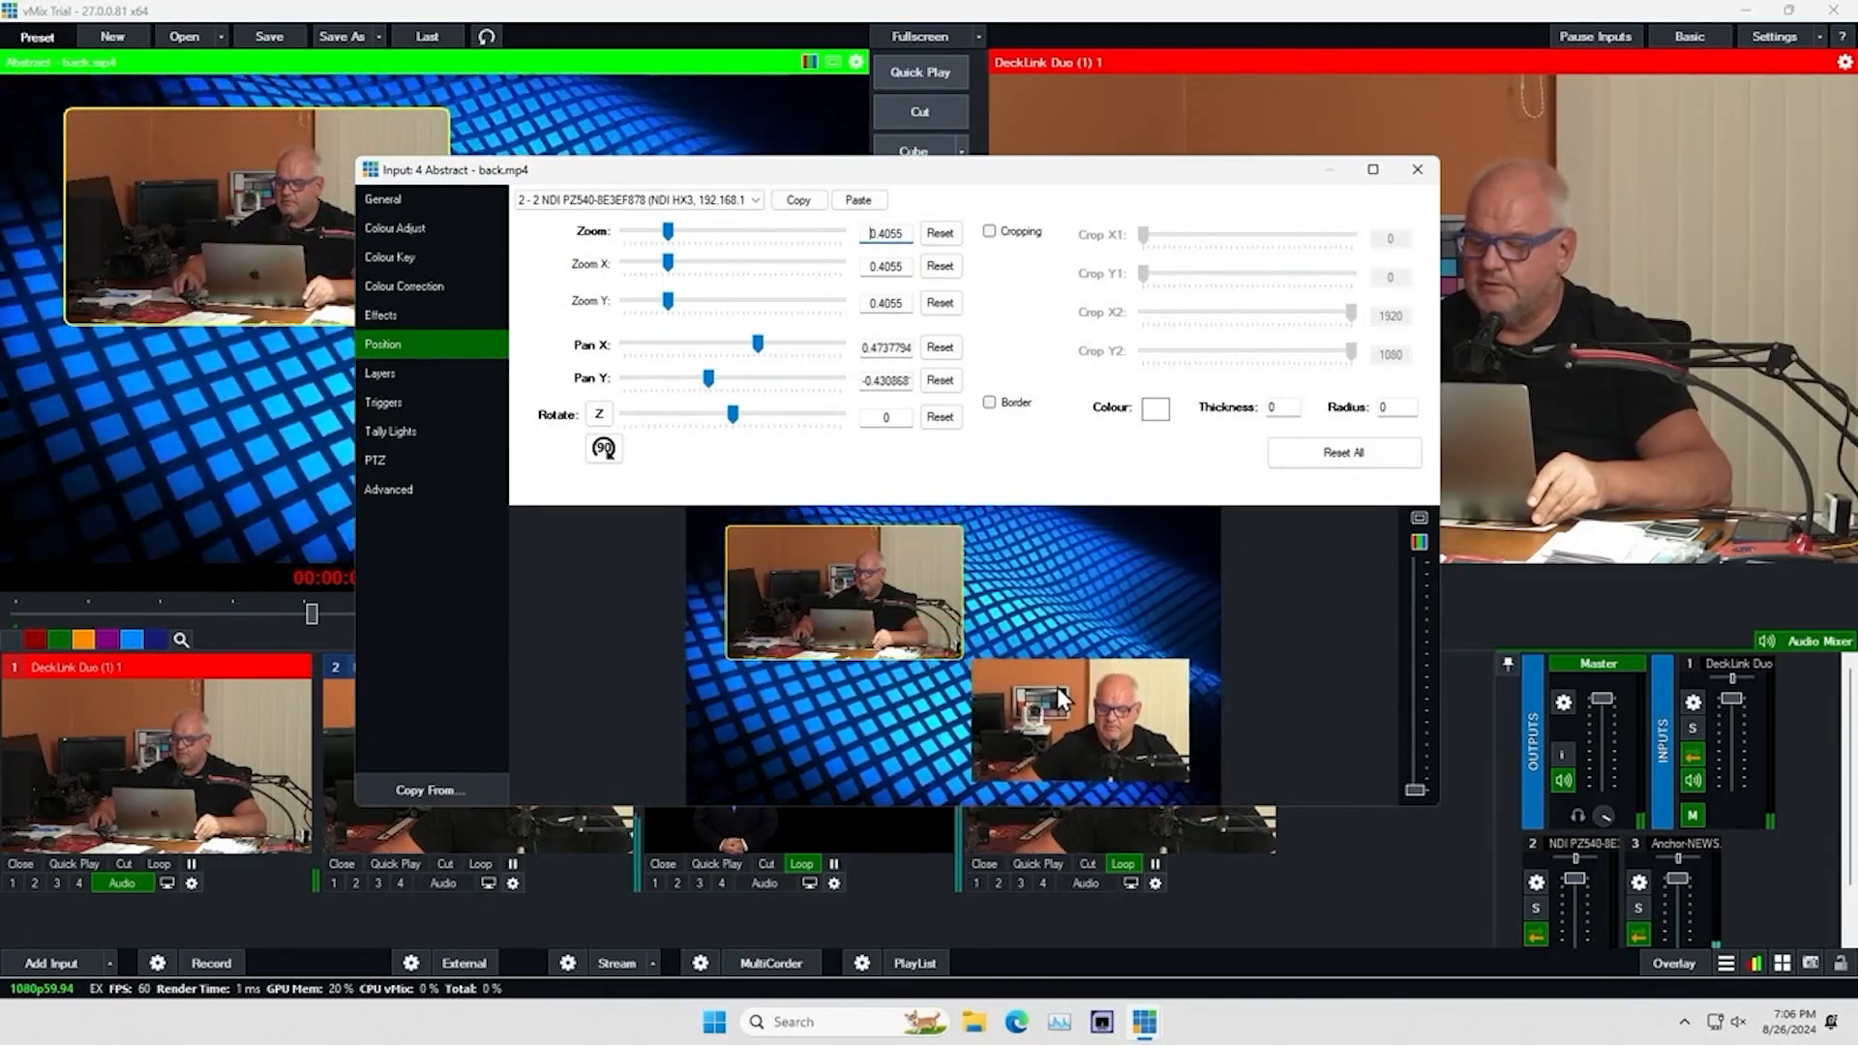
# Give the NDI camera layer a green border with thickness 10 and radius 40, and close the input settings
pyautogui.click(990, 403)
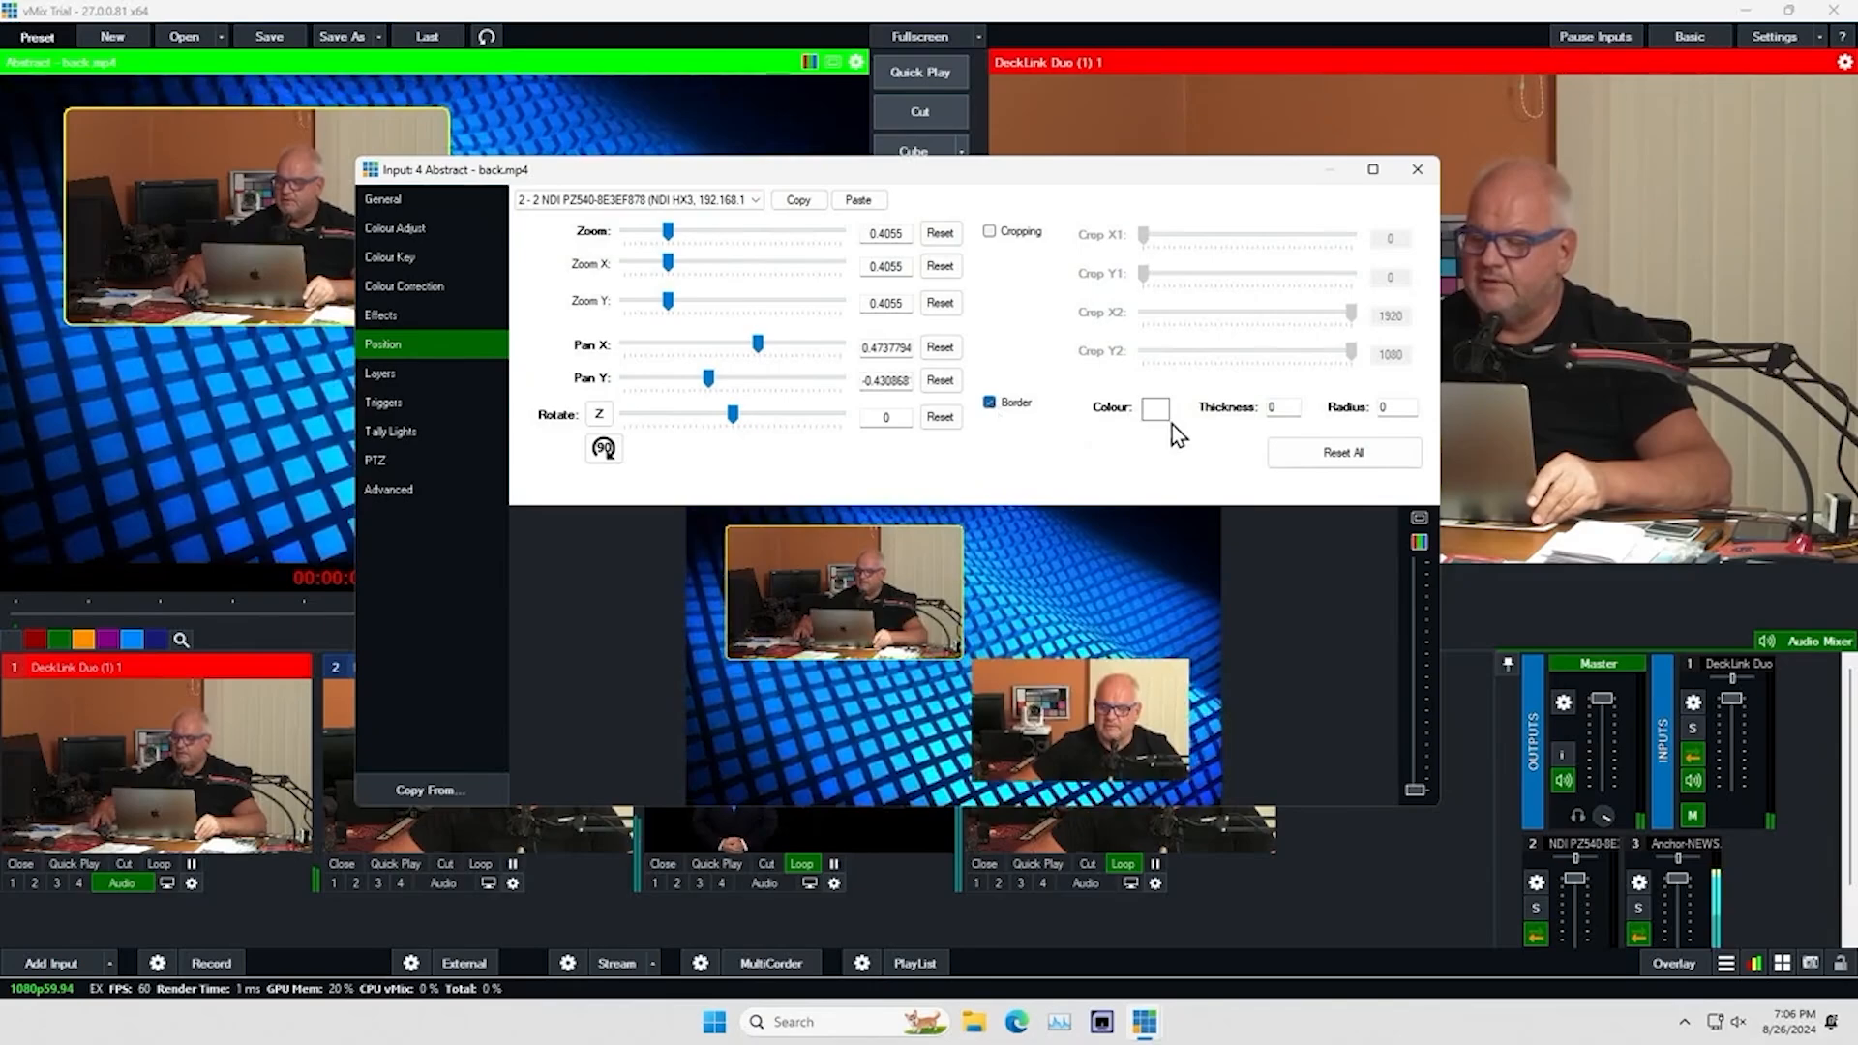
pyautogui.click(1155, 410)
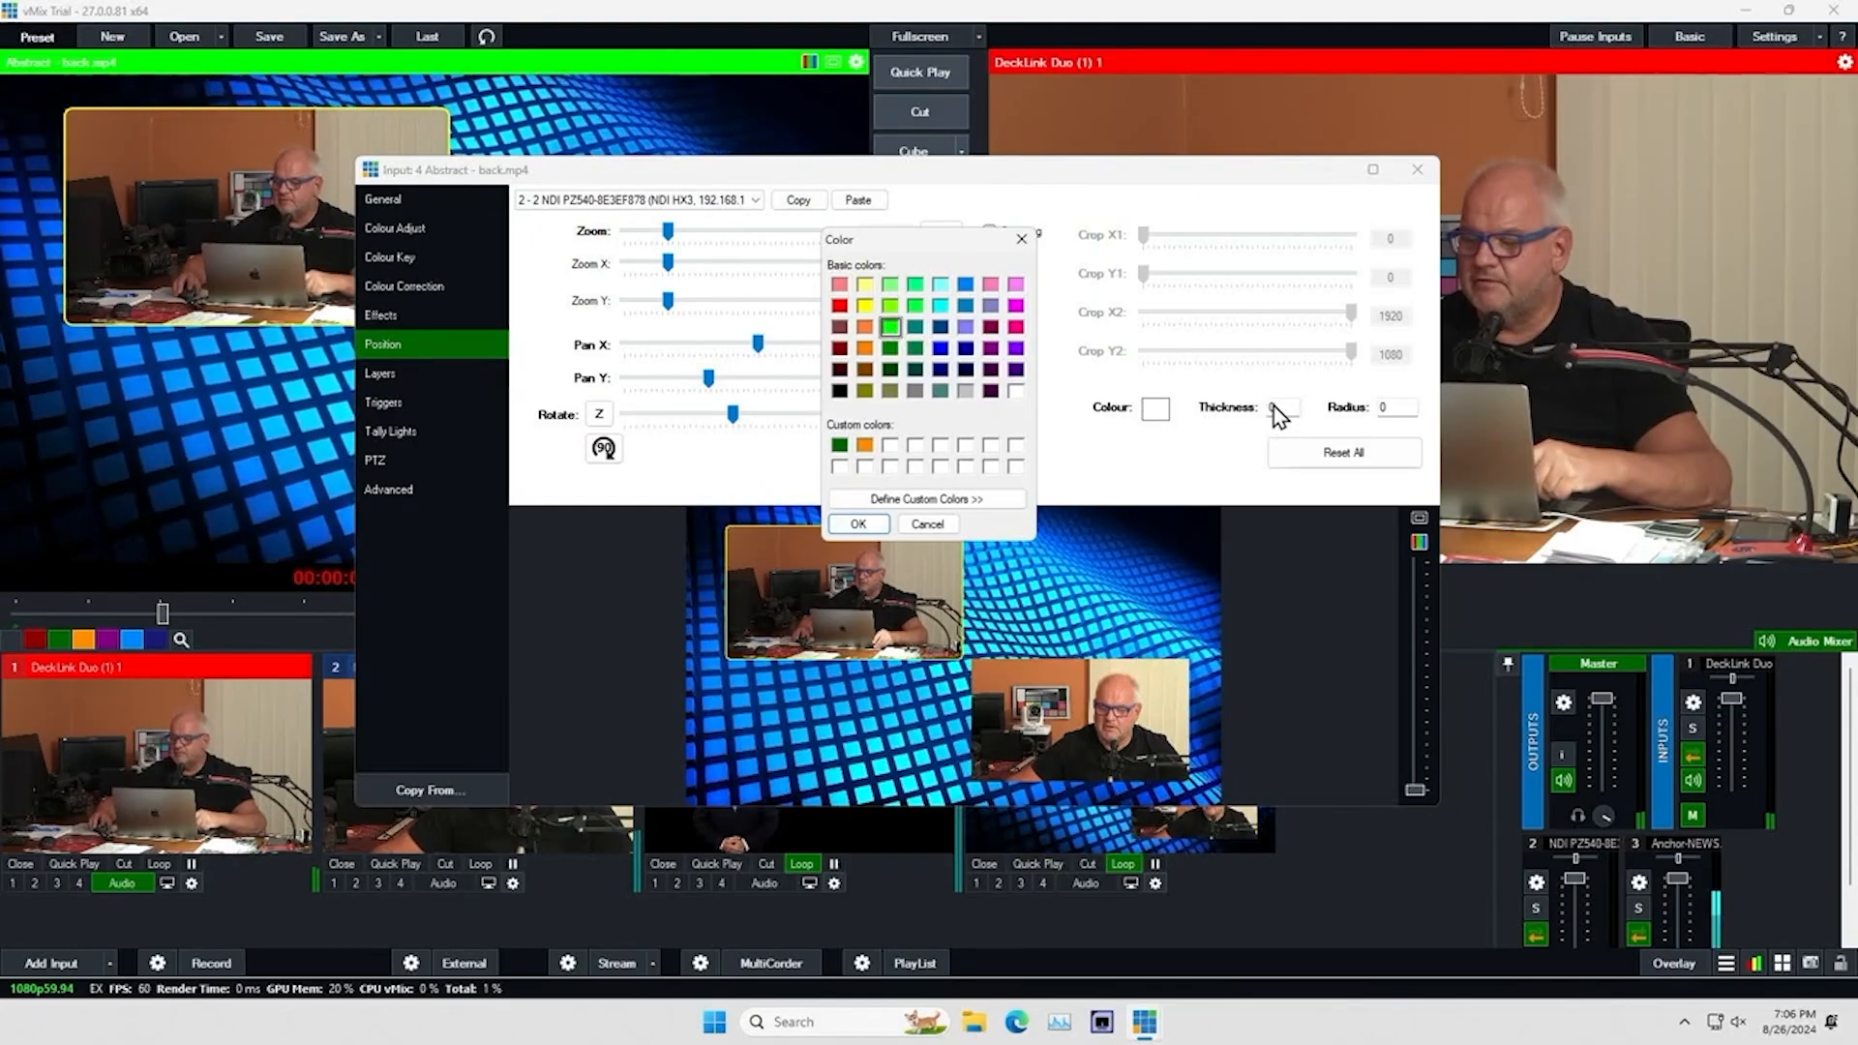
pyautogui.click(834, 524)
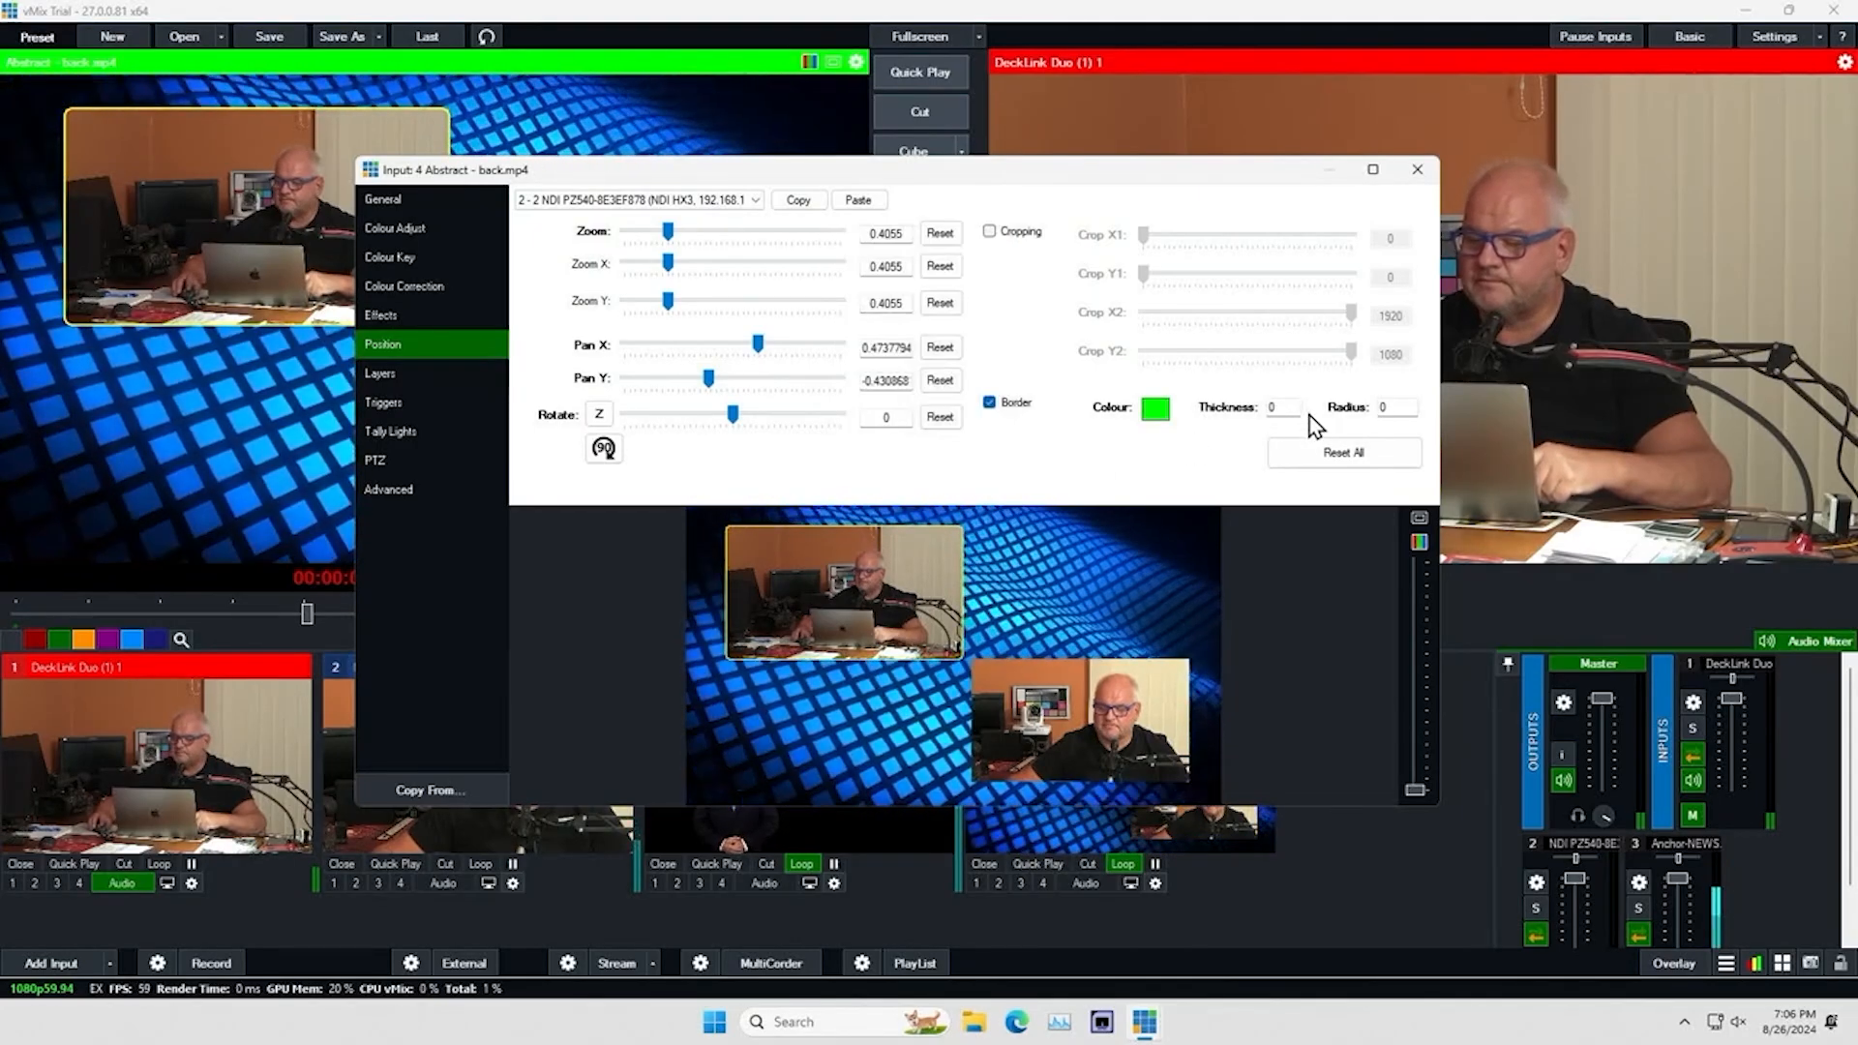
pyautogui.doubleClick(1271, 408)
pyautogui.write('10')
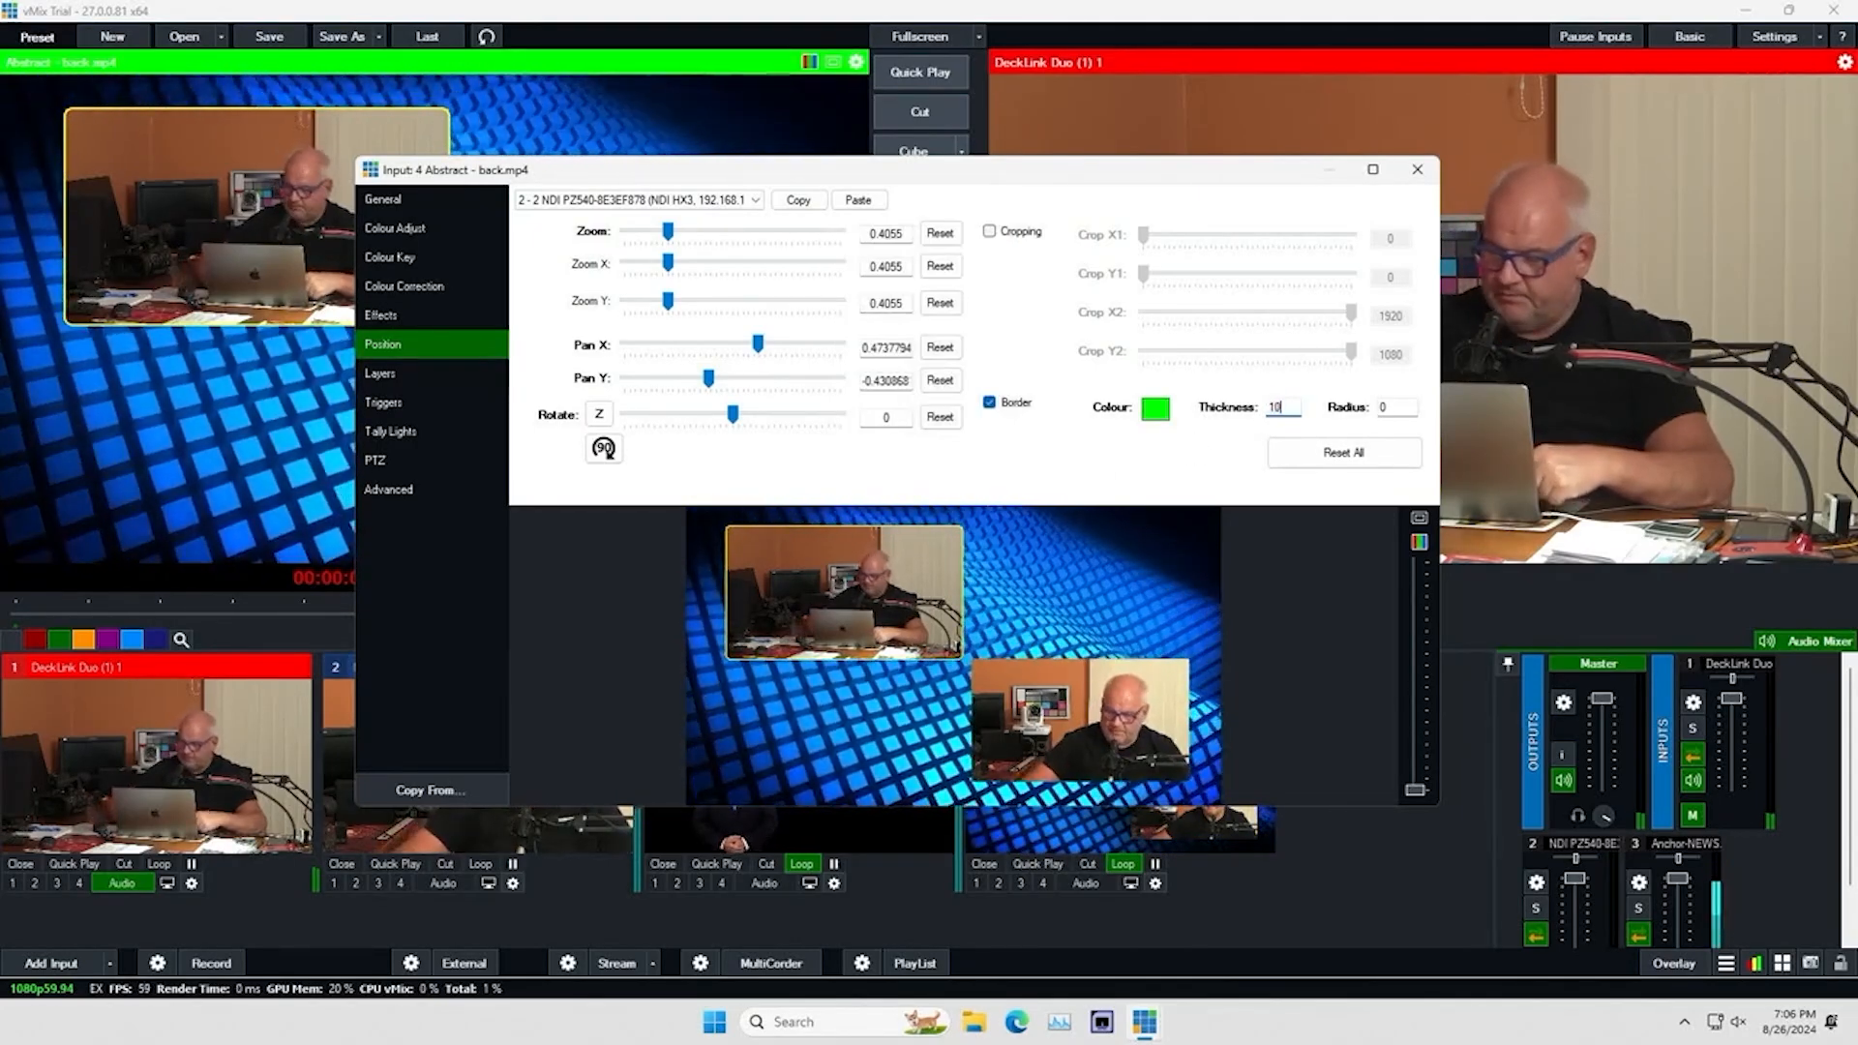
pyautogui.doubleClick(1386, 408)
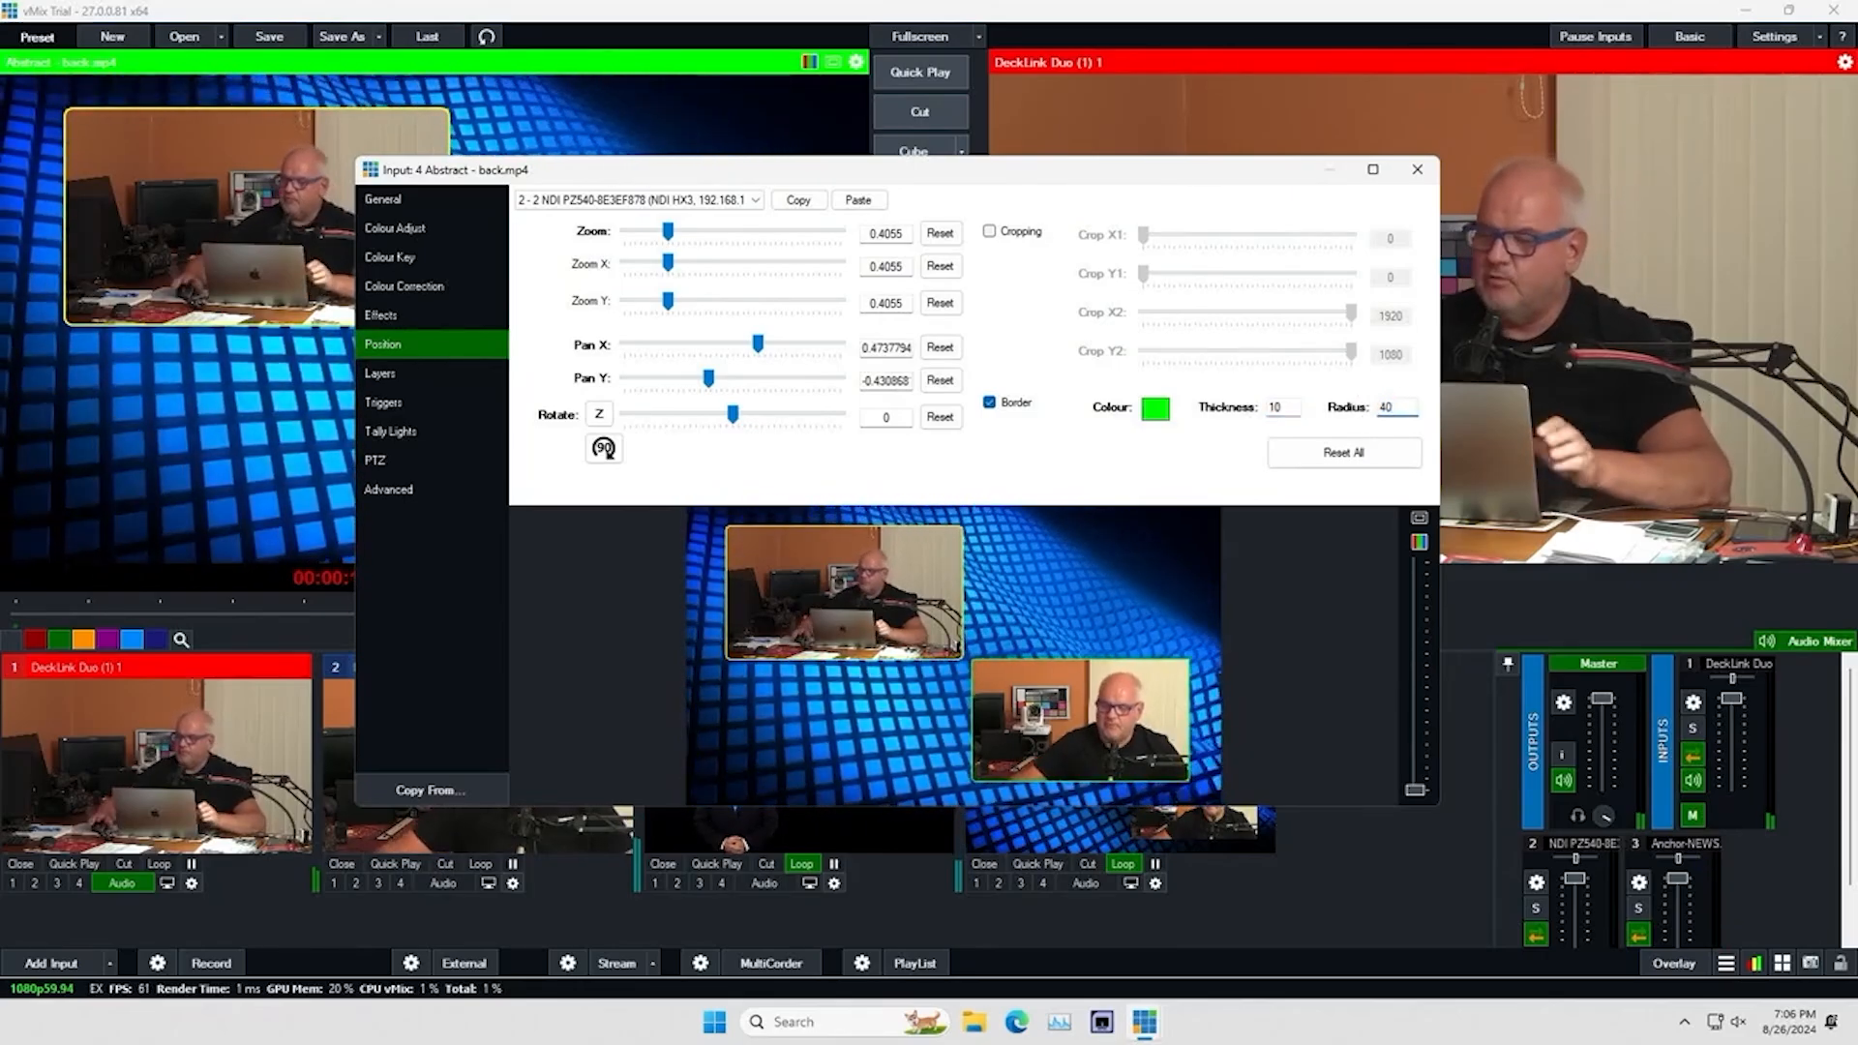
pyautogui.click(1419, 170)
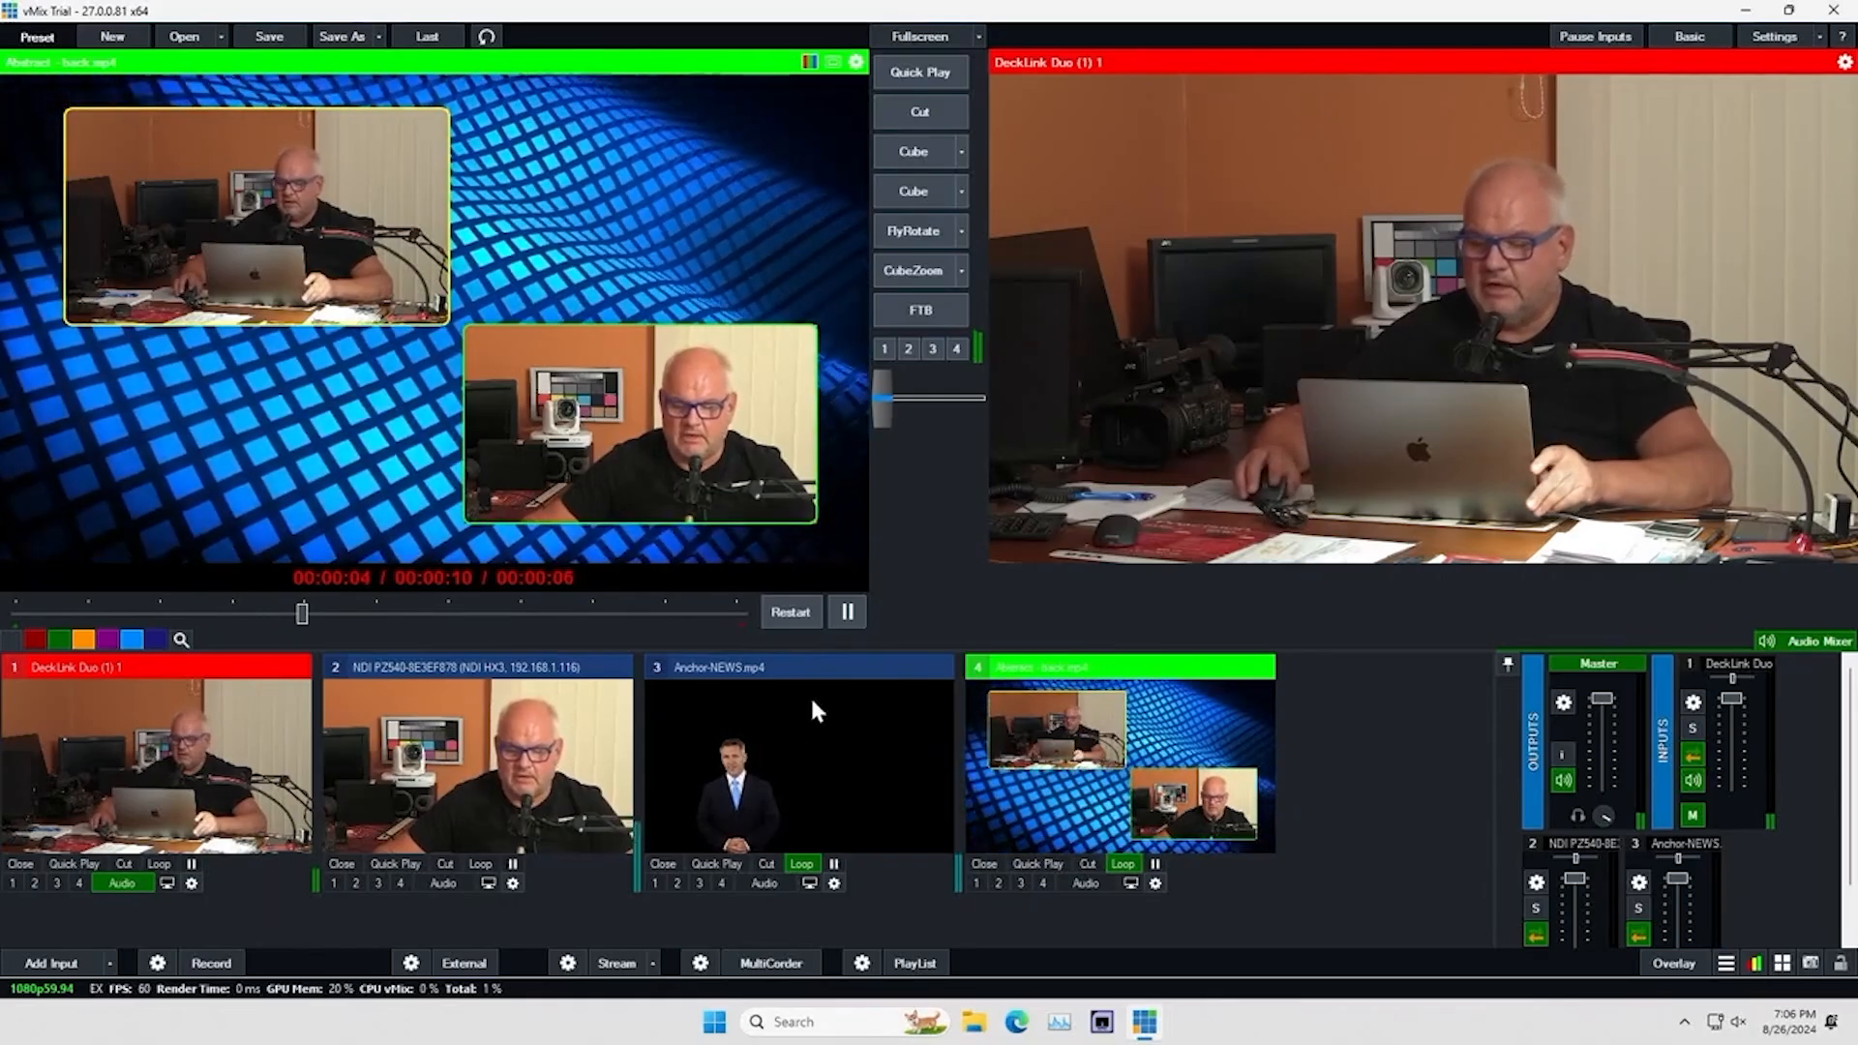
# Assign Anchor-NEWS.mp4 to layer 3 of the Abstract background input and close its settings
pyautogui.click(1155, 883)
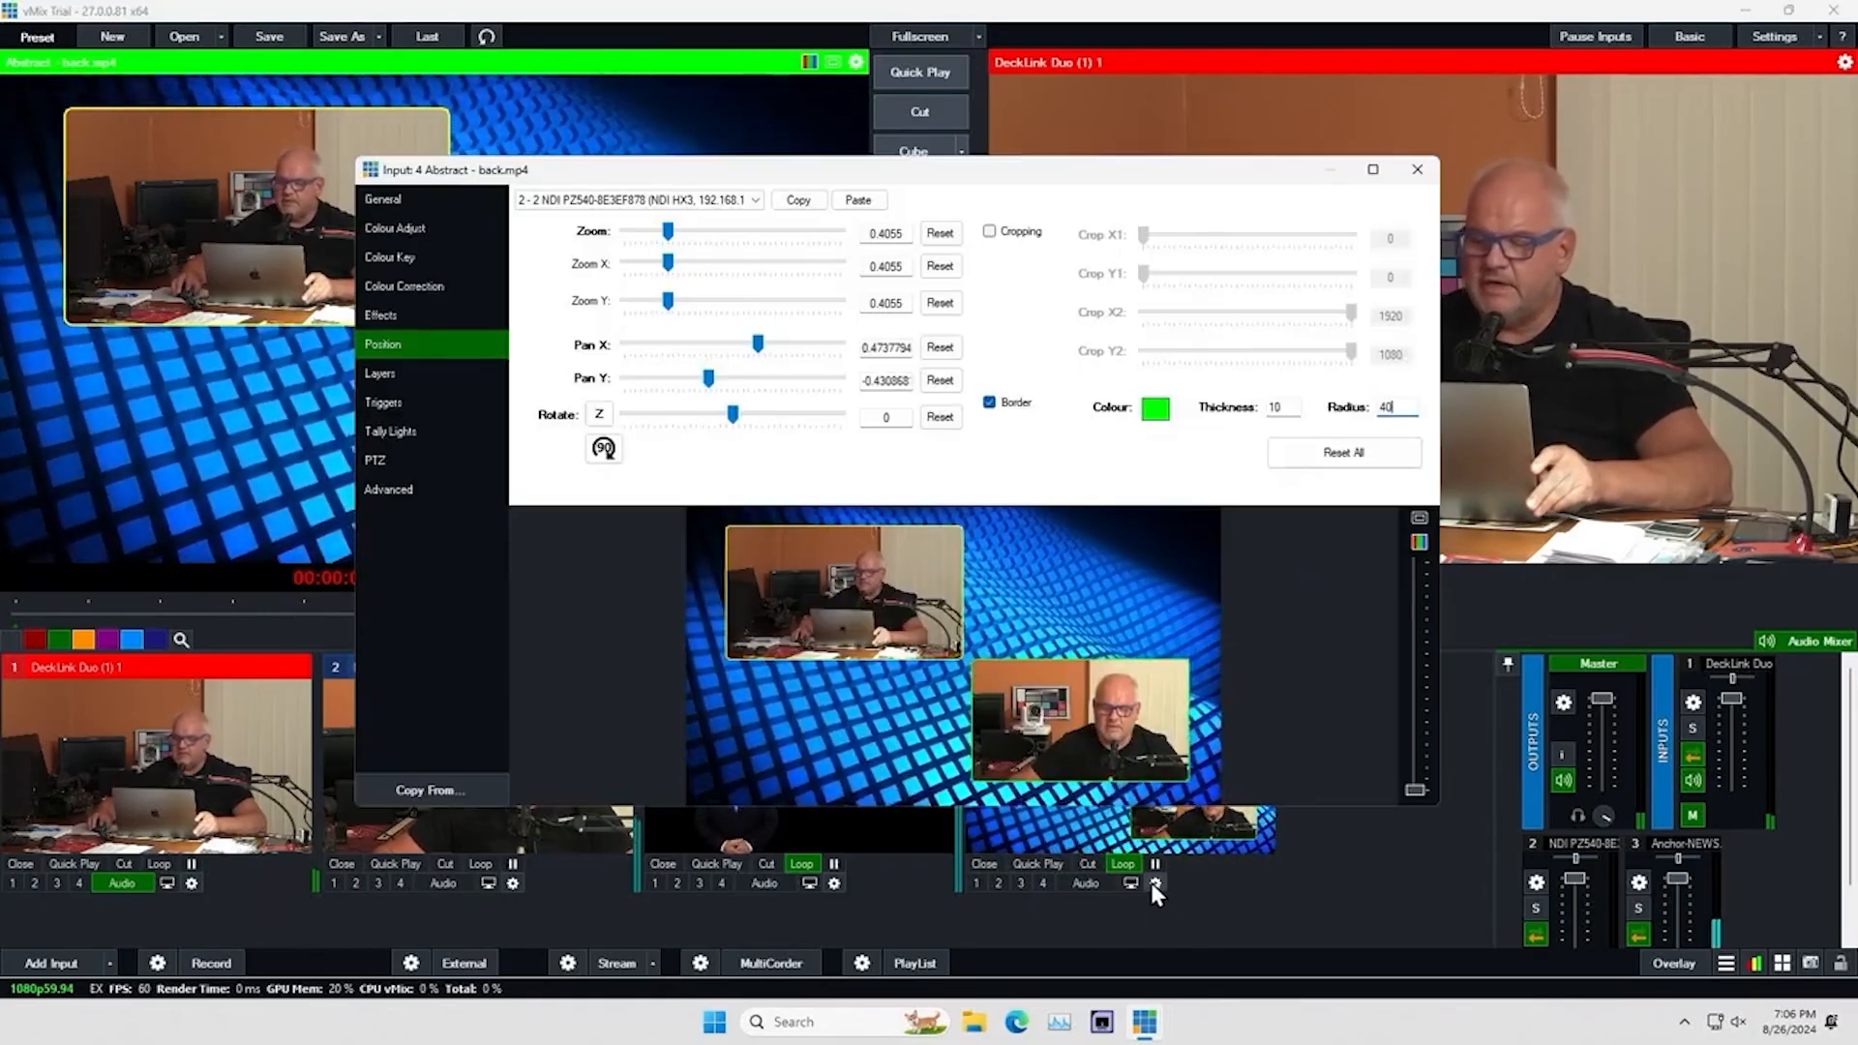
pyautogui.click(392, 375)
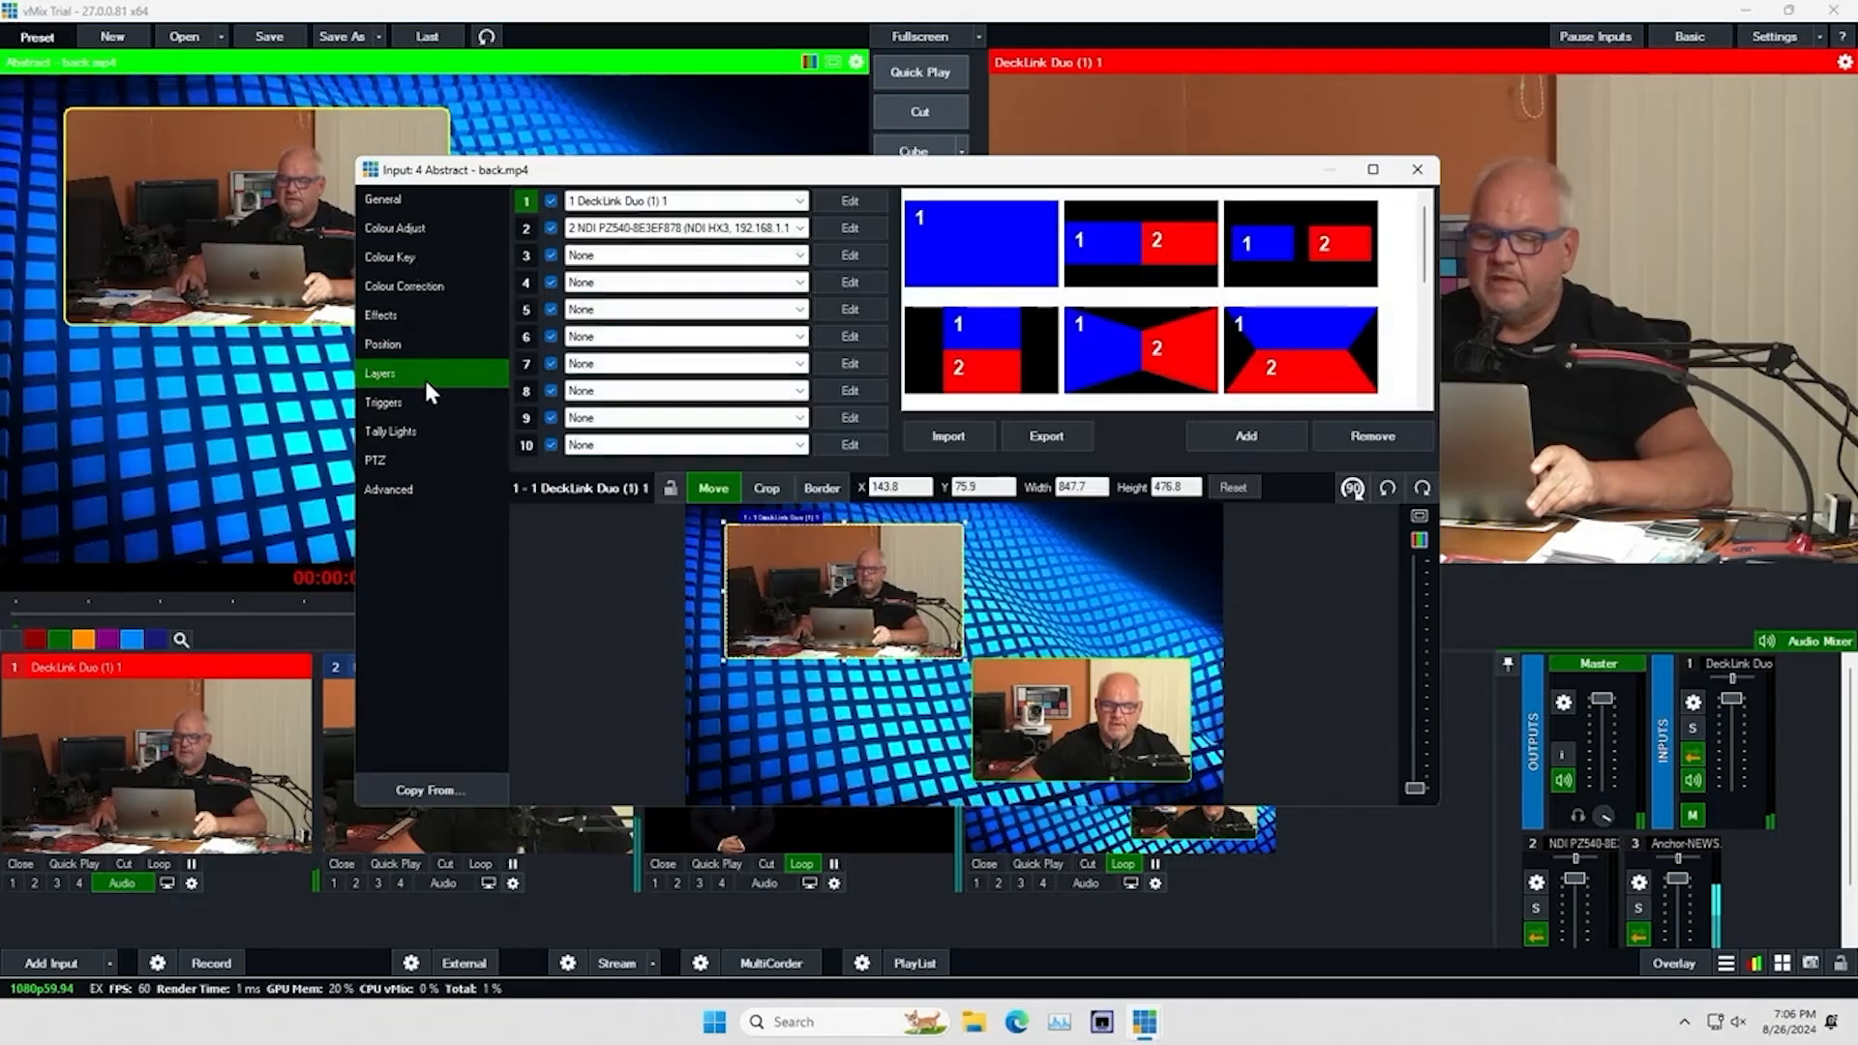
pyautogui.click(799, 255)
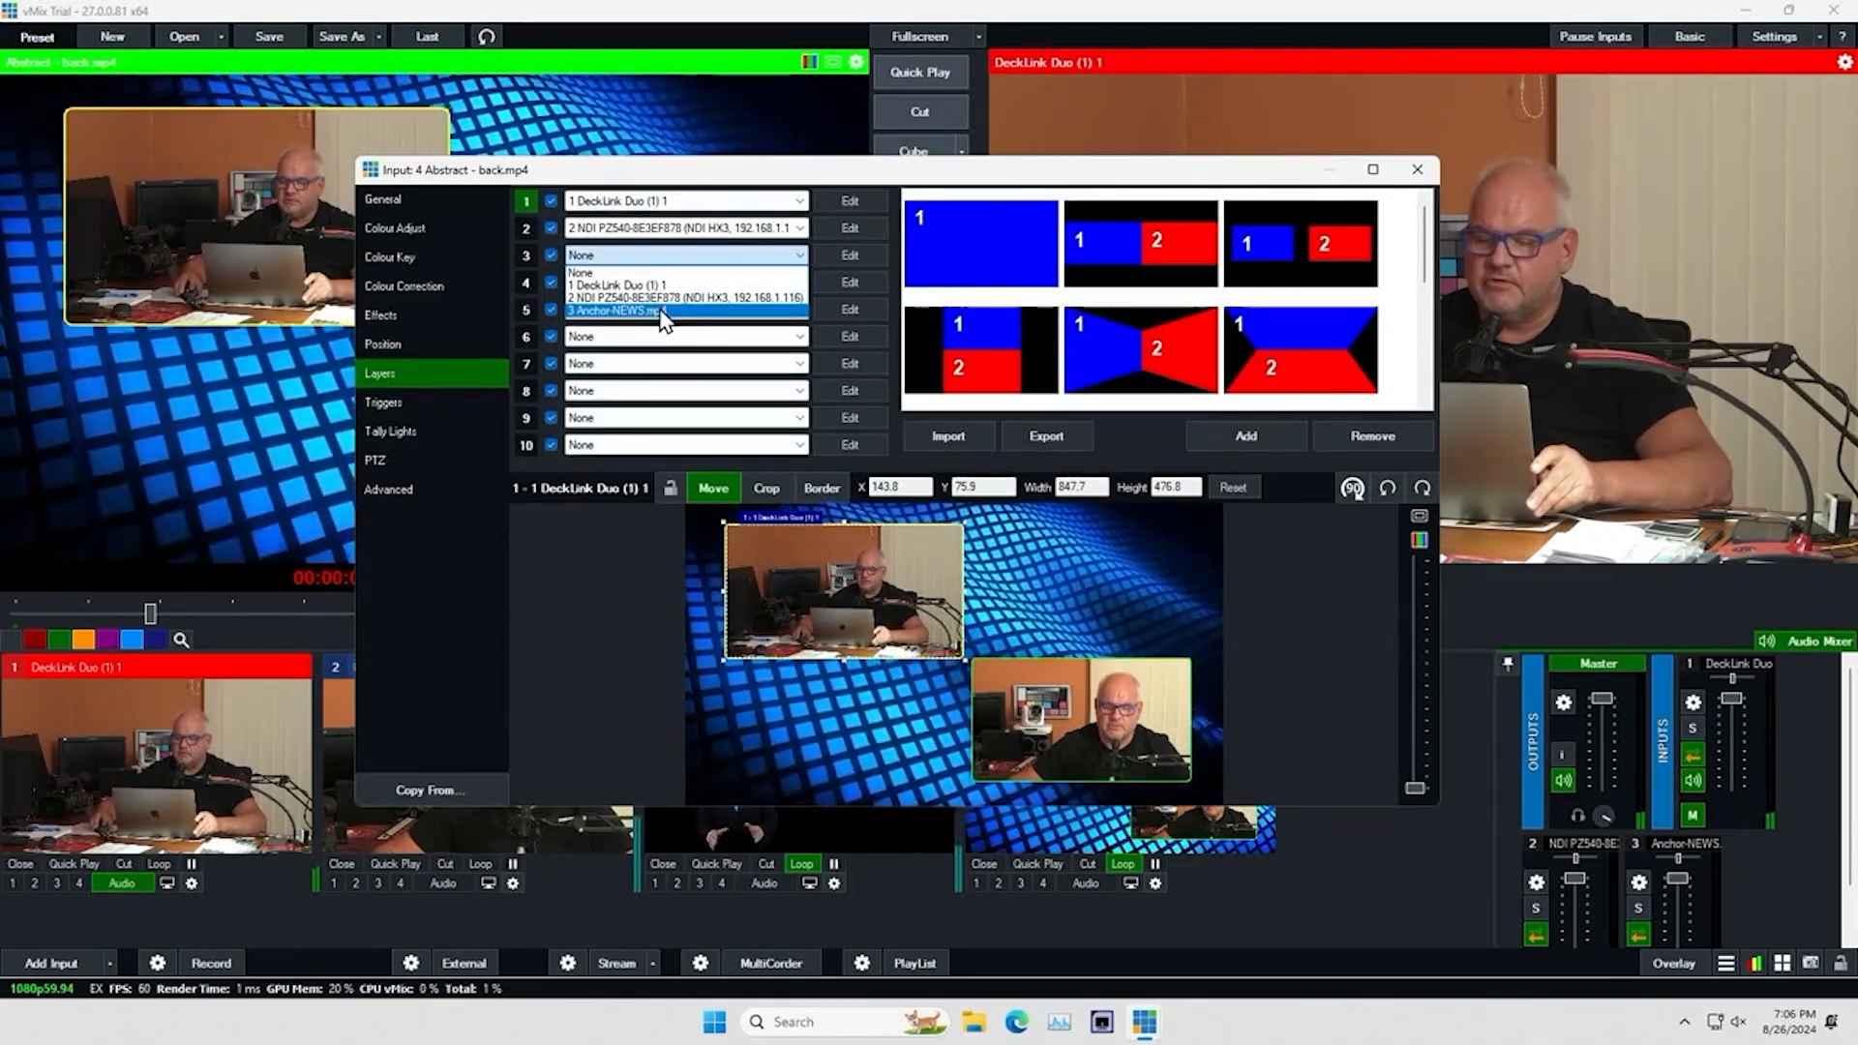
pyautogui.click(663, 310)
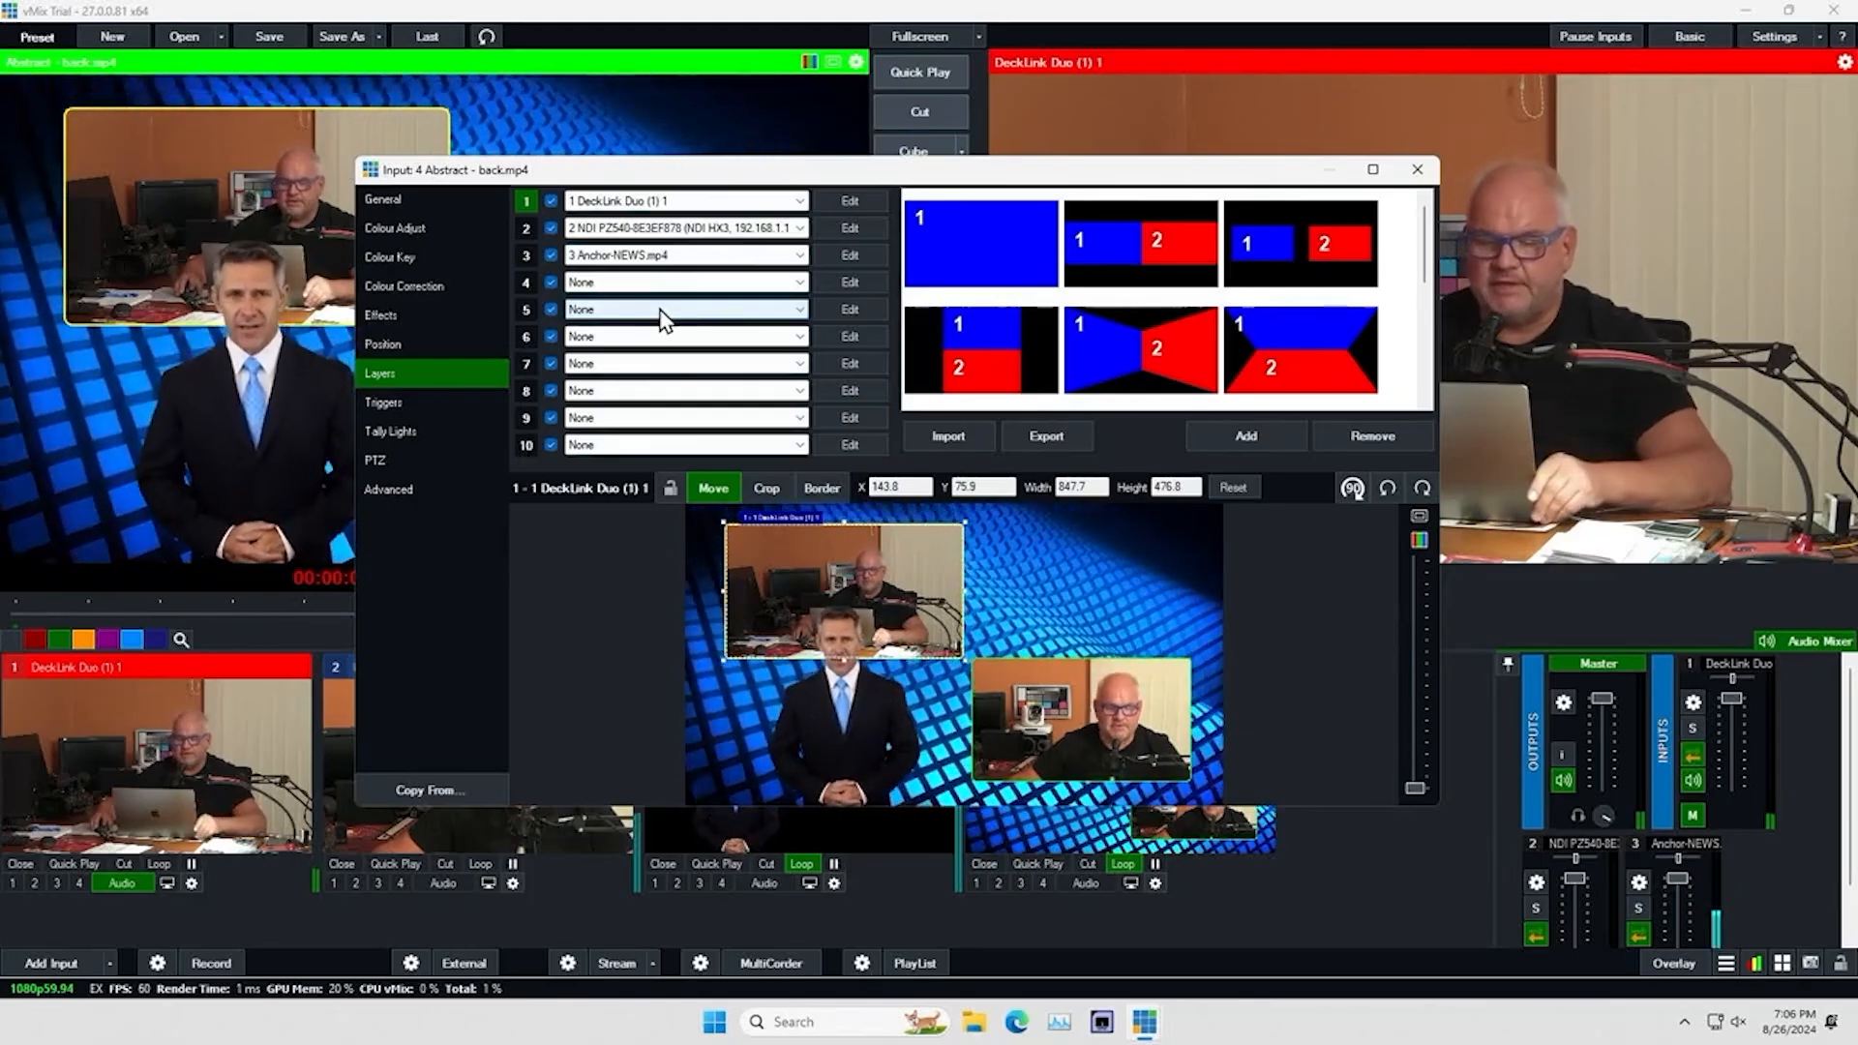
pyautogui.click(1415, 171)
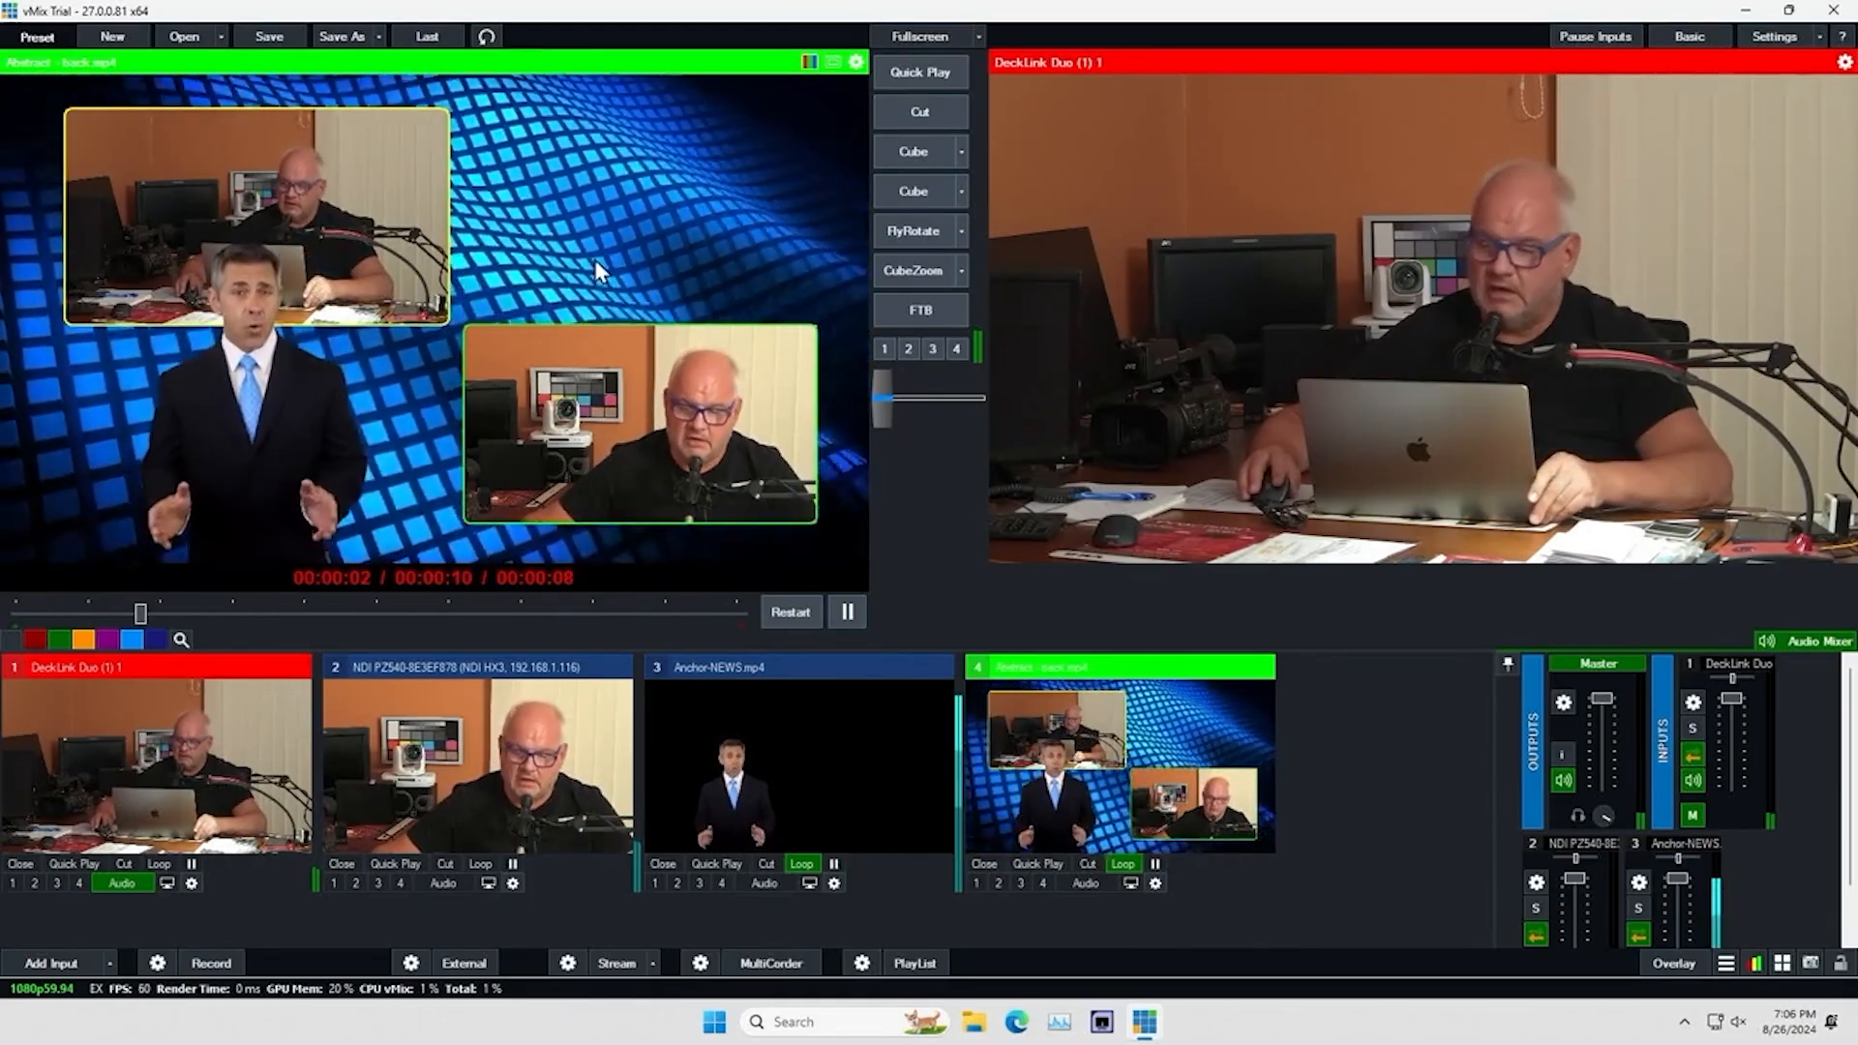
# Send the Abstract background composition to the live output with the Cube transition
pyautogui.click(915, 154)
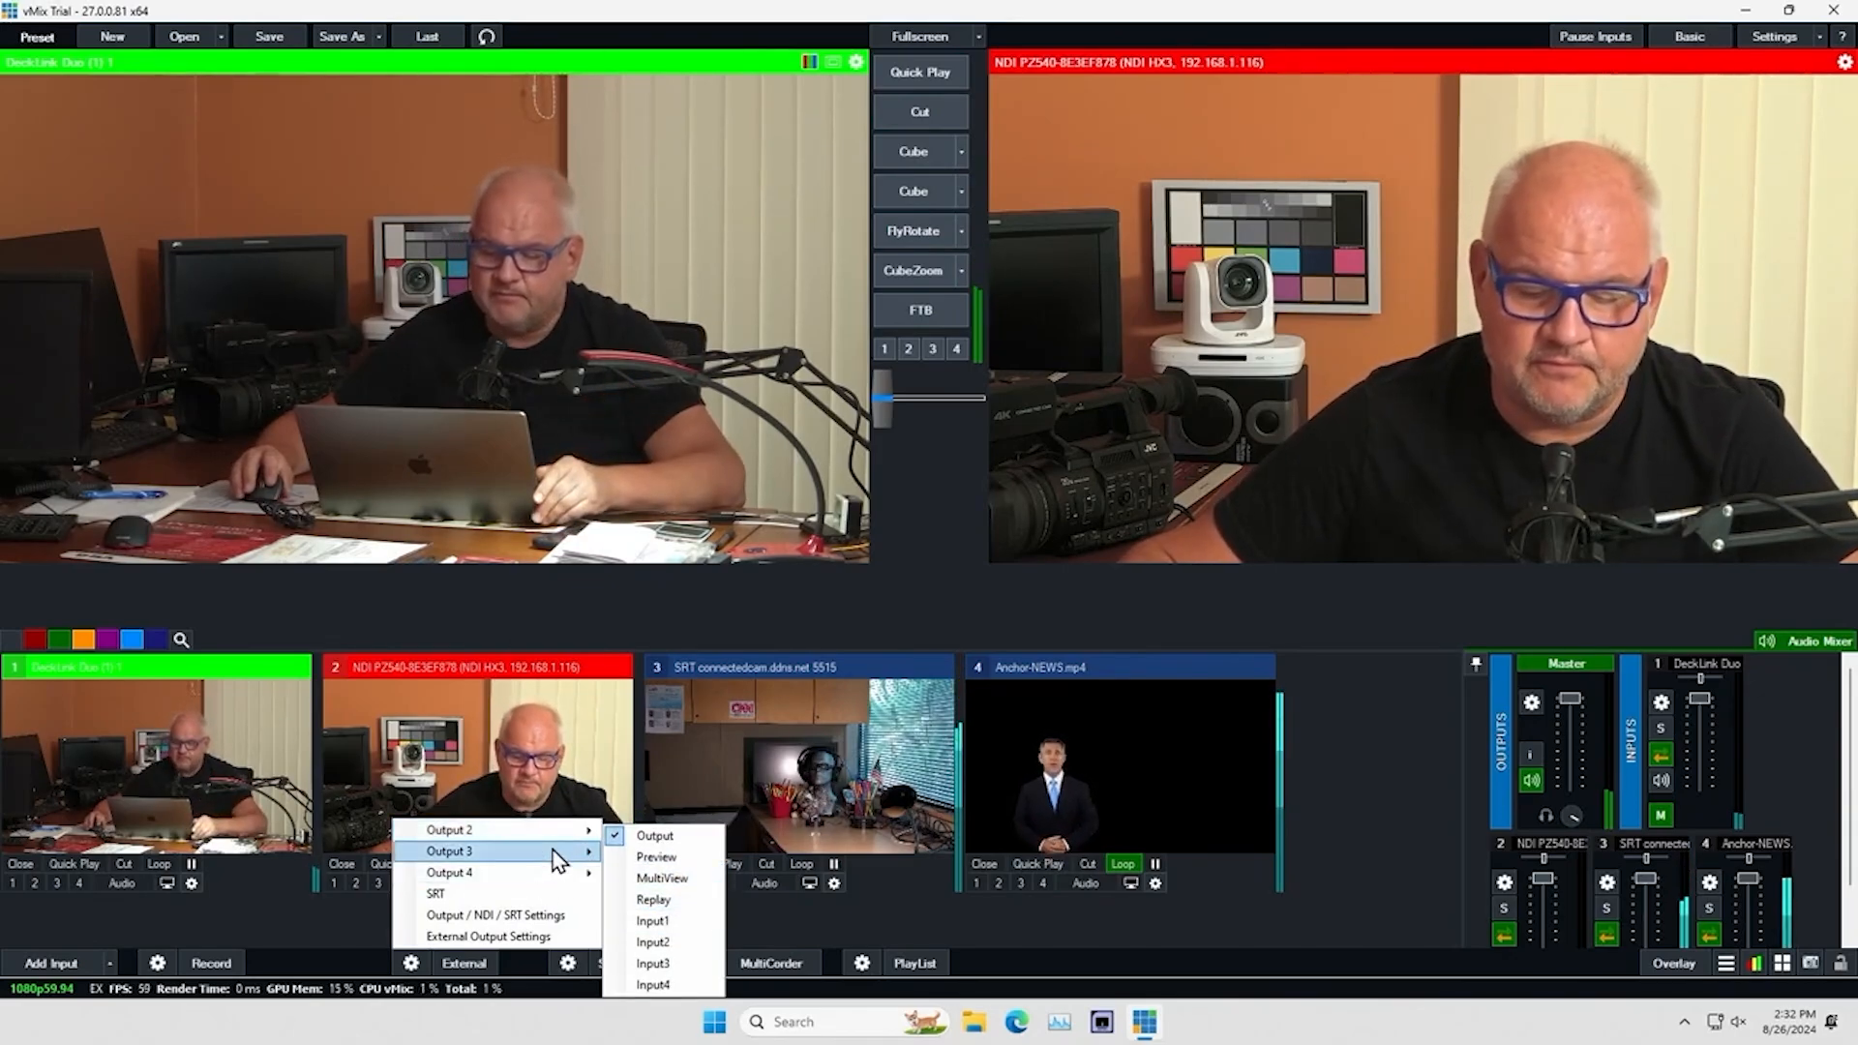
# Configure the first external output to use the DeckLink Mini Monitor HD 5 device on the SDI port and save the settings
pyautogui.click(542, 937)
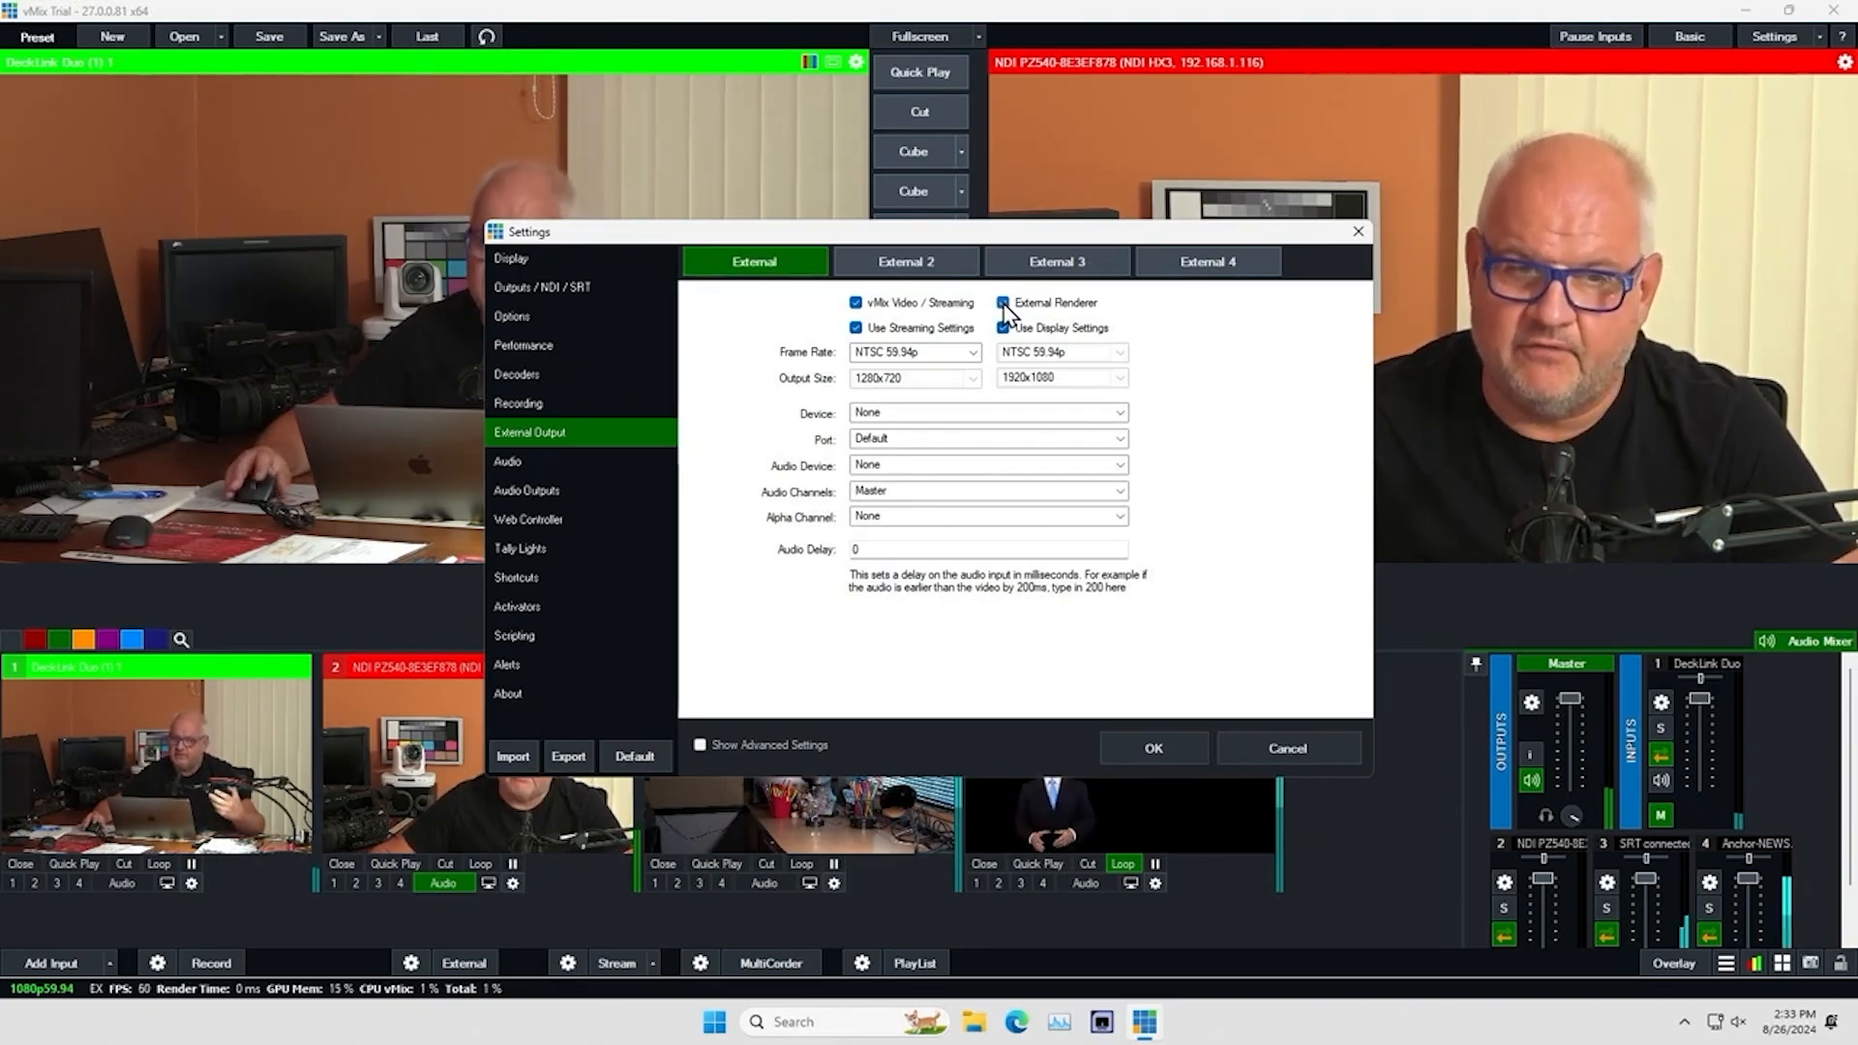
pyautogui.click(1121, 413)
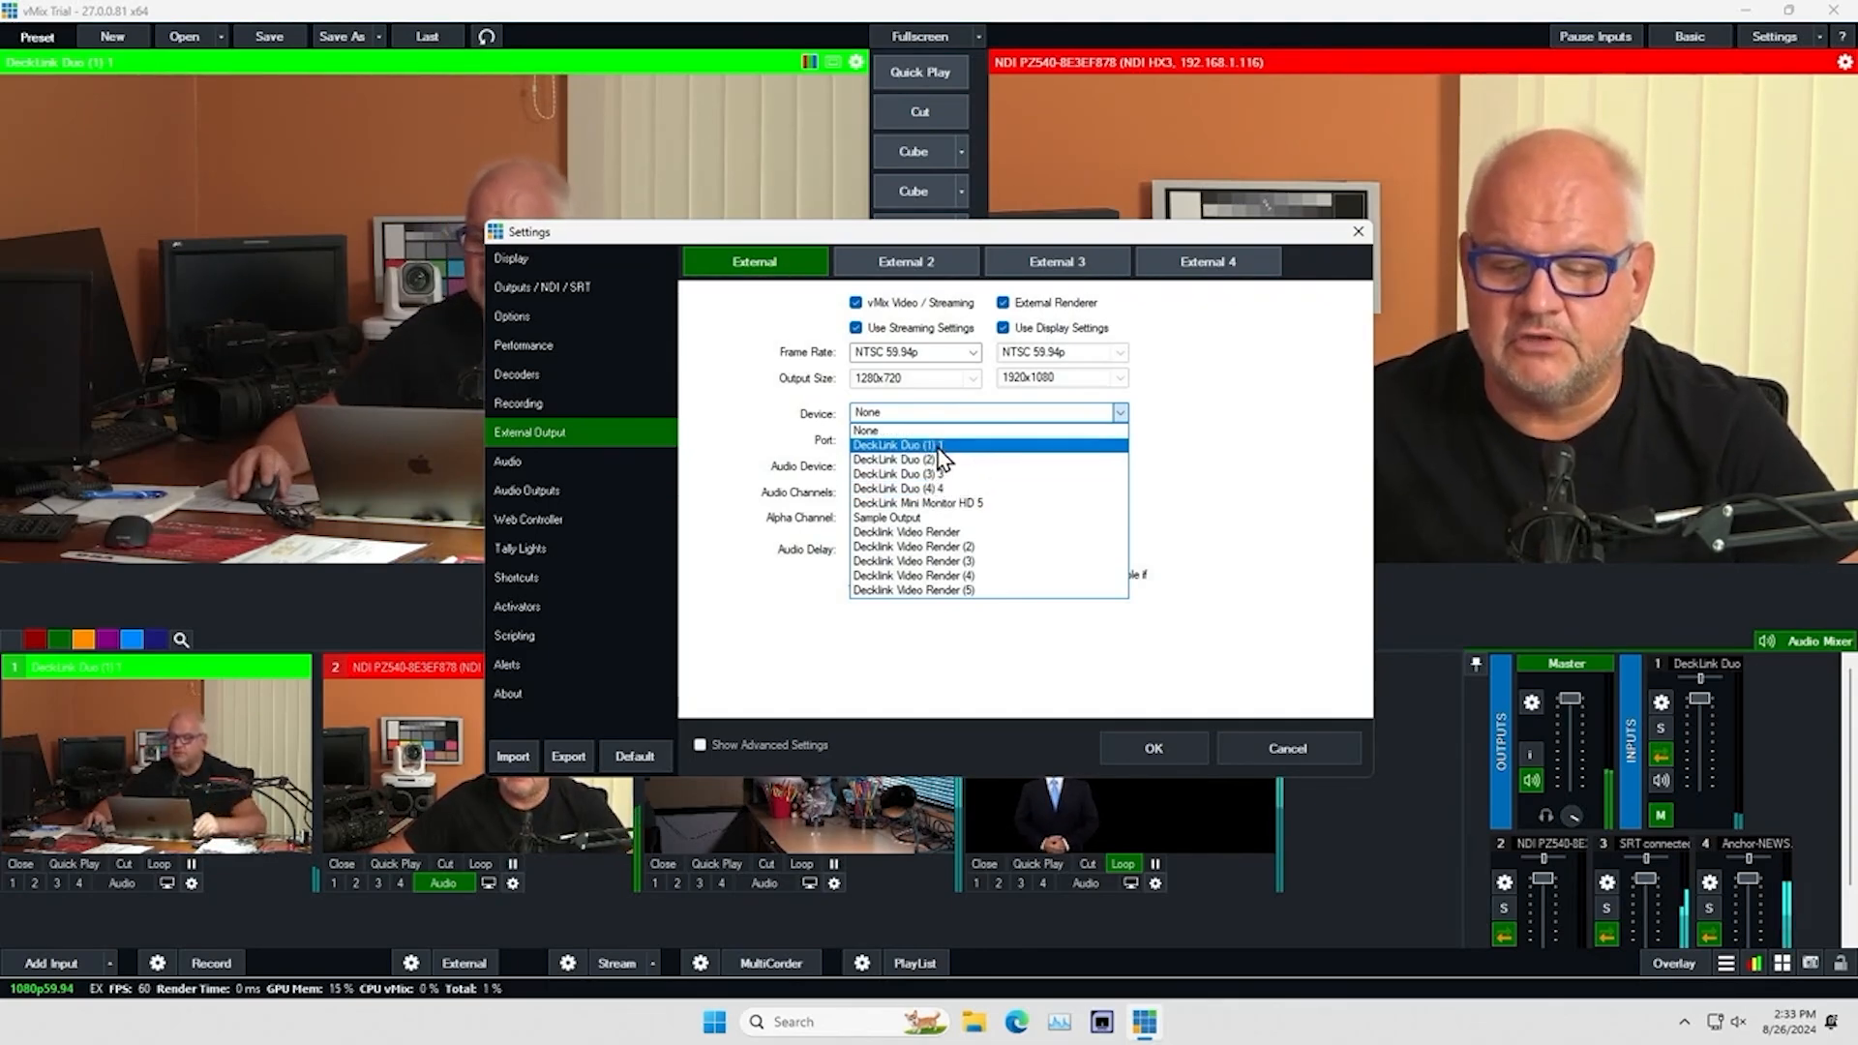
pyautogui.click(927, 505)
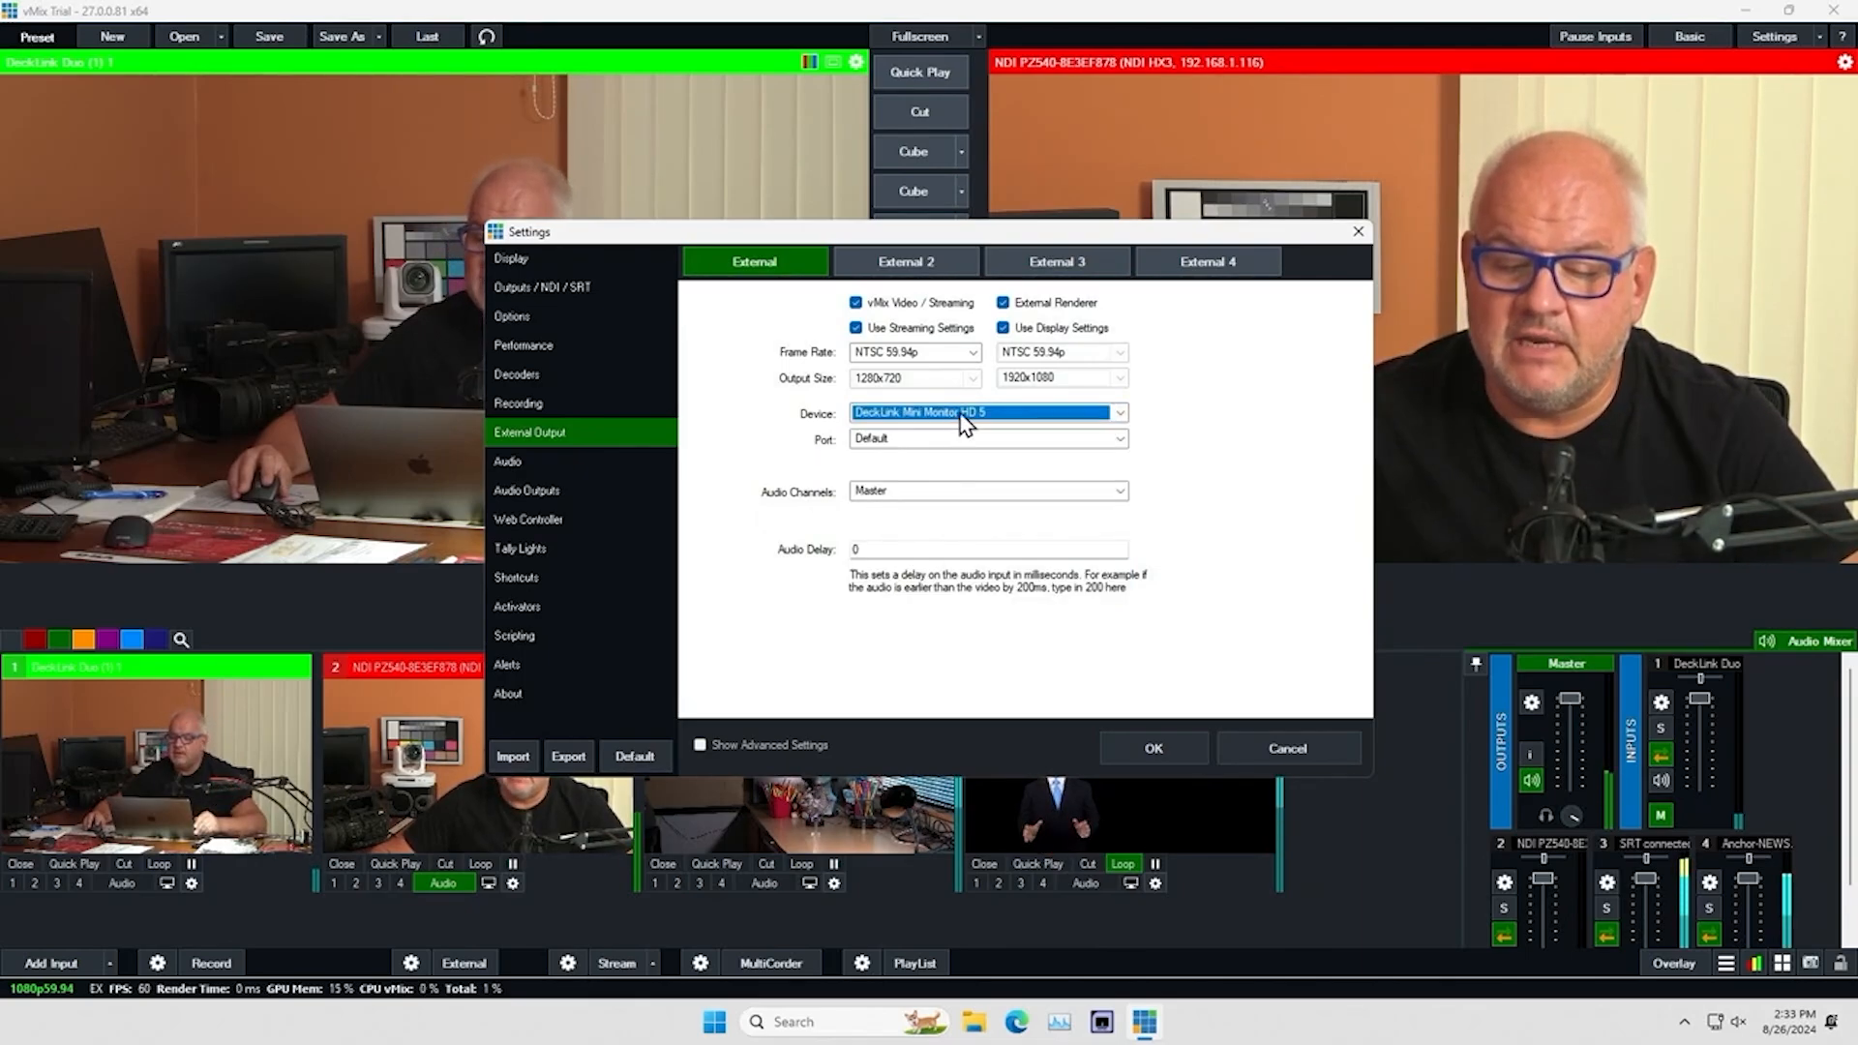
pyautogui.click(1122, 439)
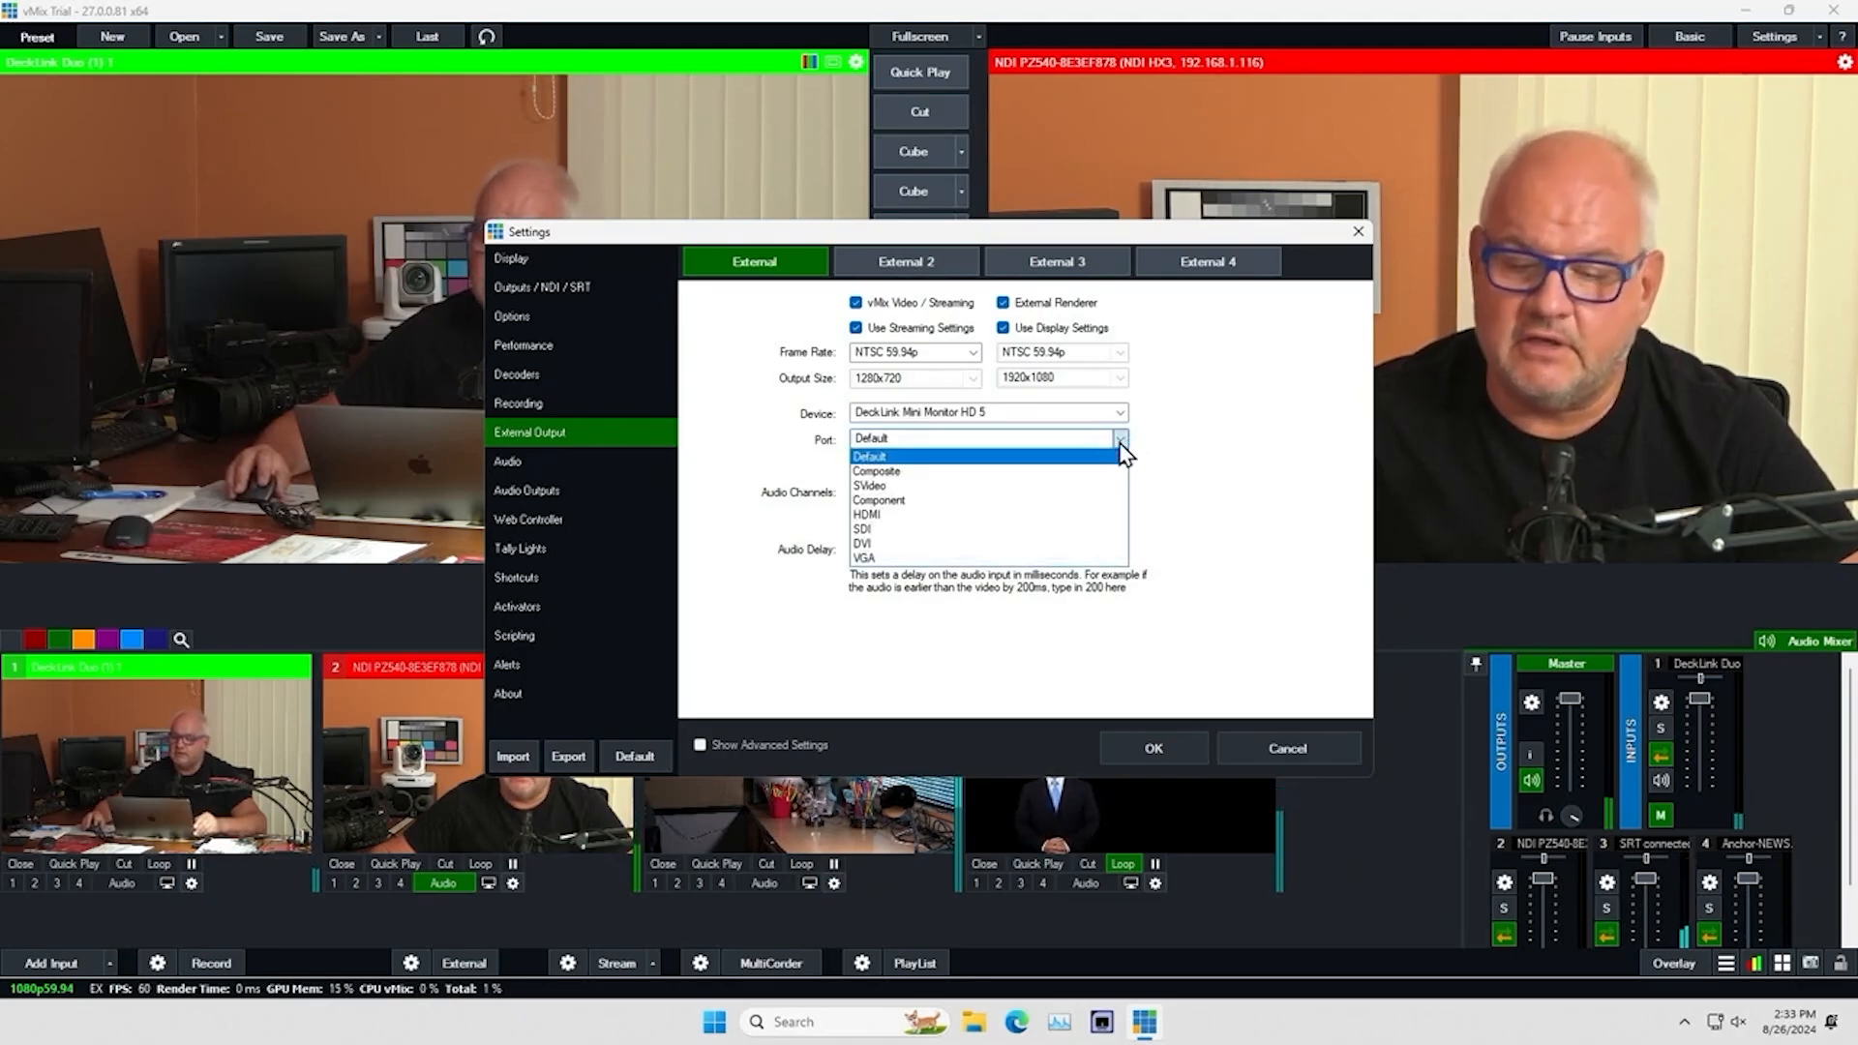
pyautogui.click(1009, 529)
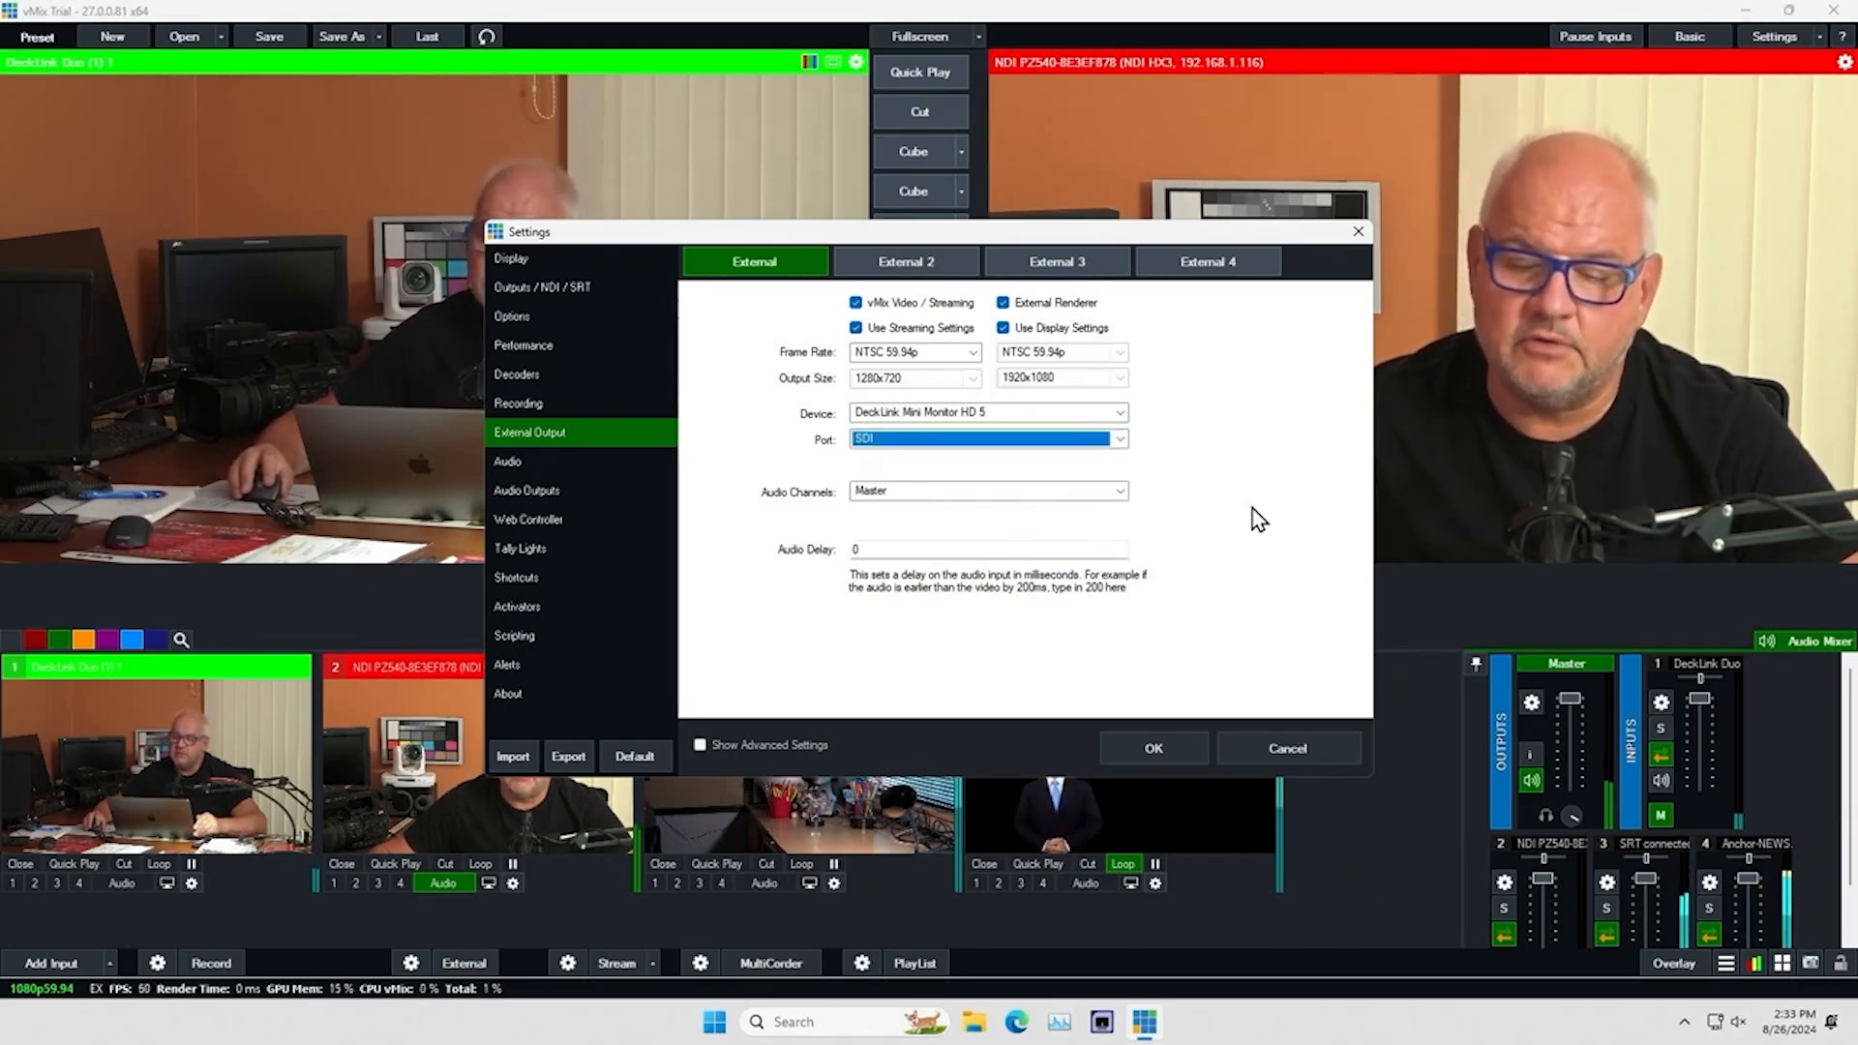
pyautogui.click(1154, 748)
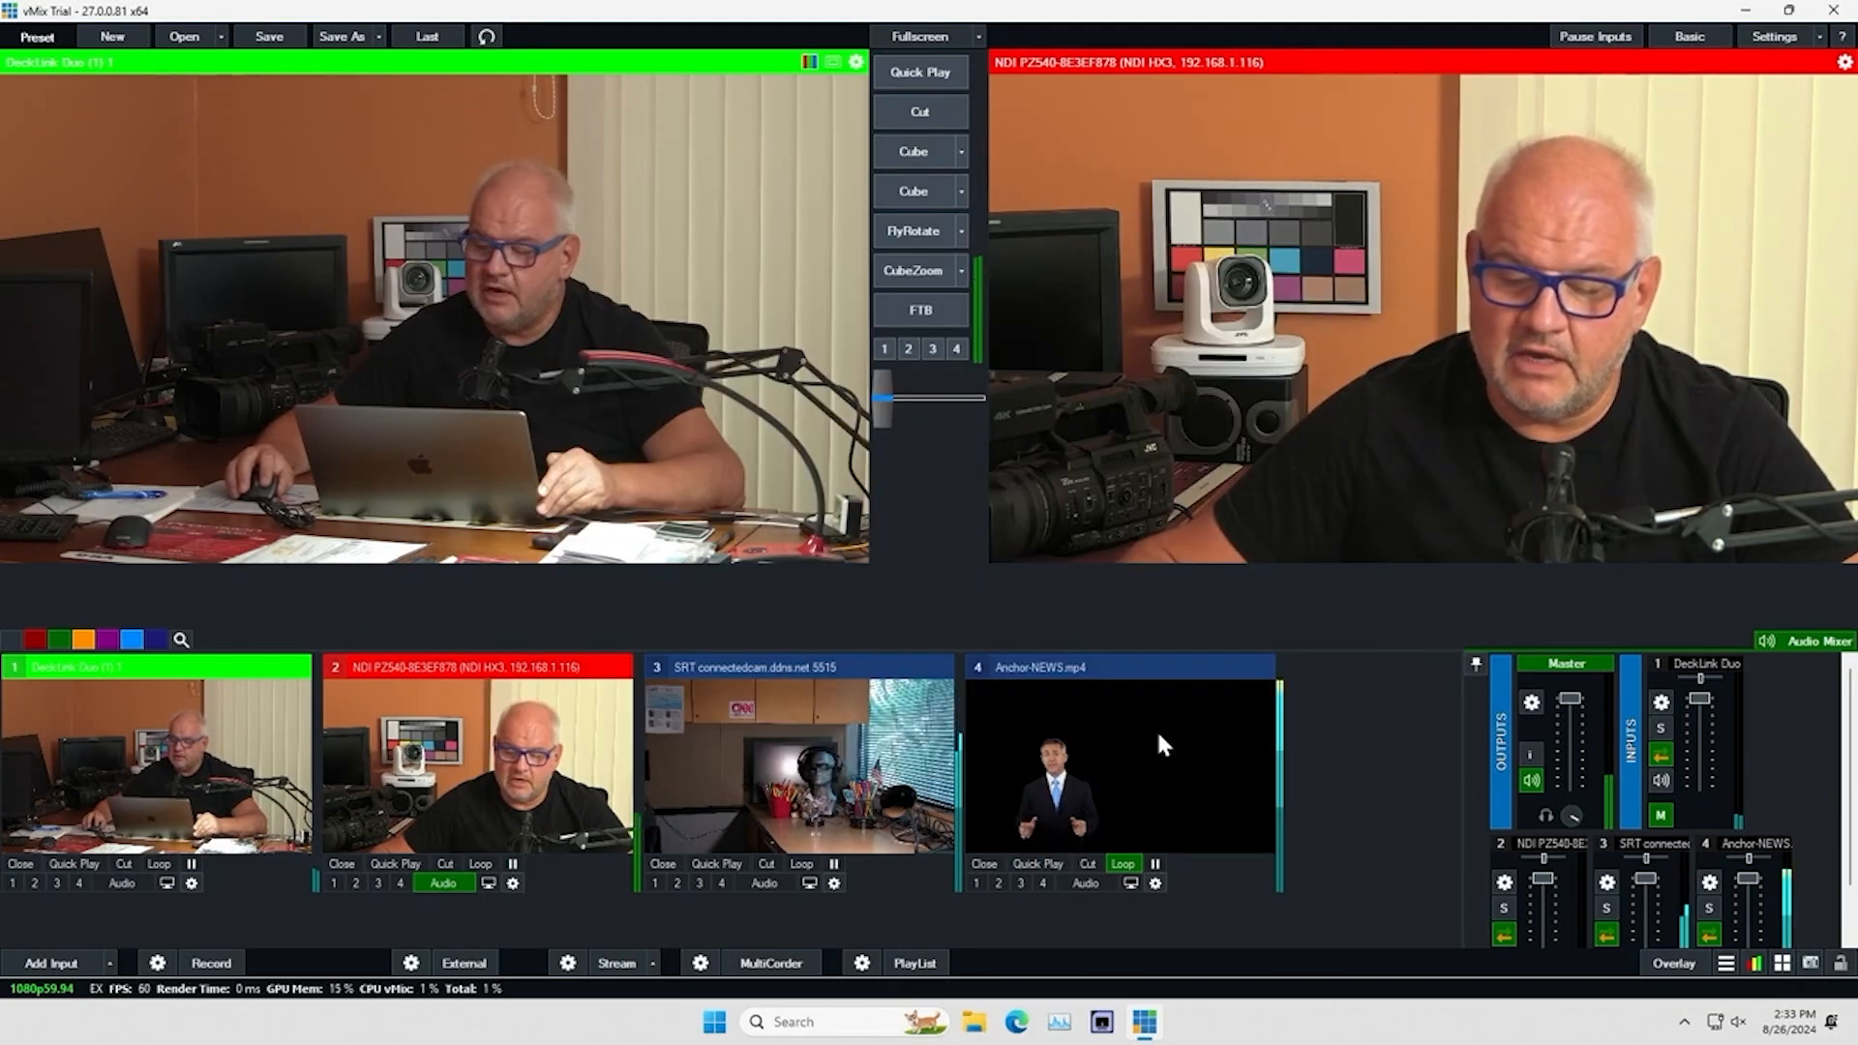
# Start the external output and stop it again
pyautogui.click(463, 957)
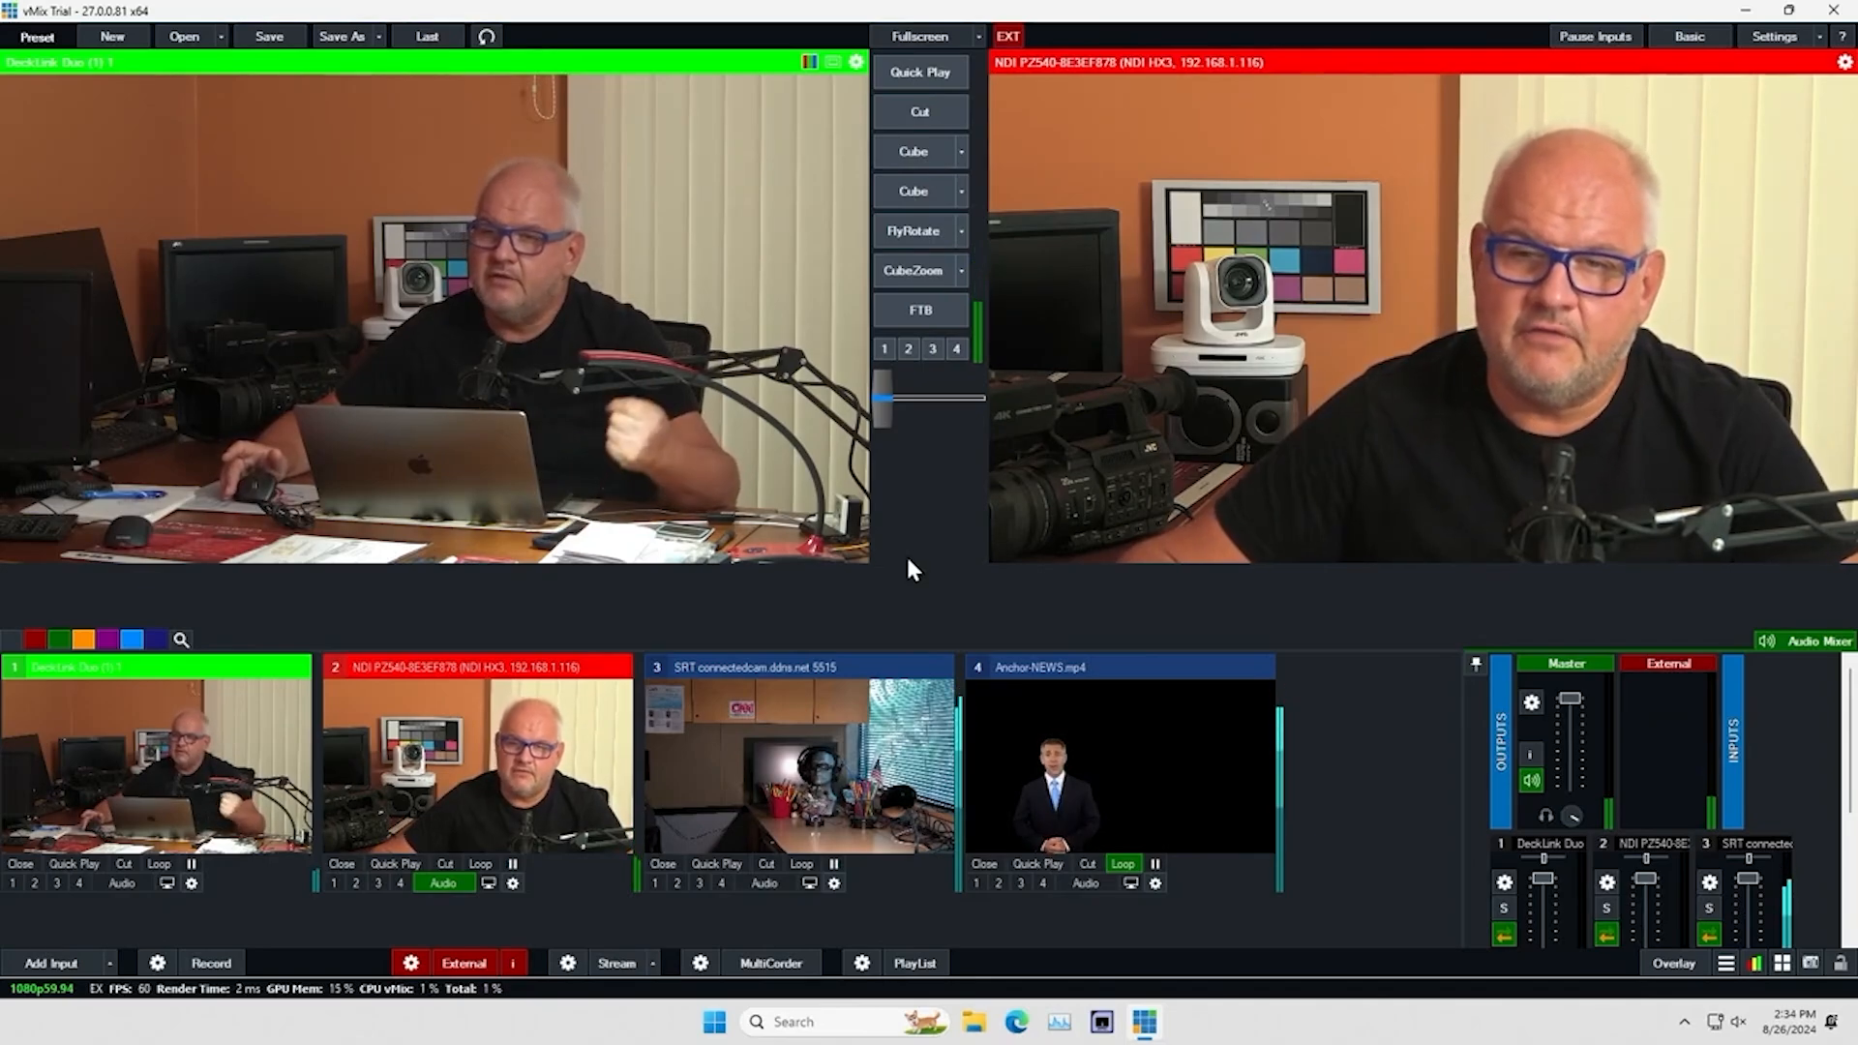
pyautogui.click(453, 963)
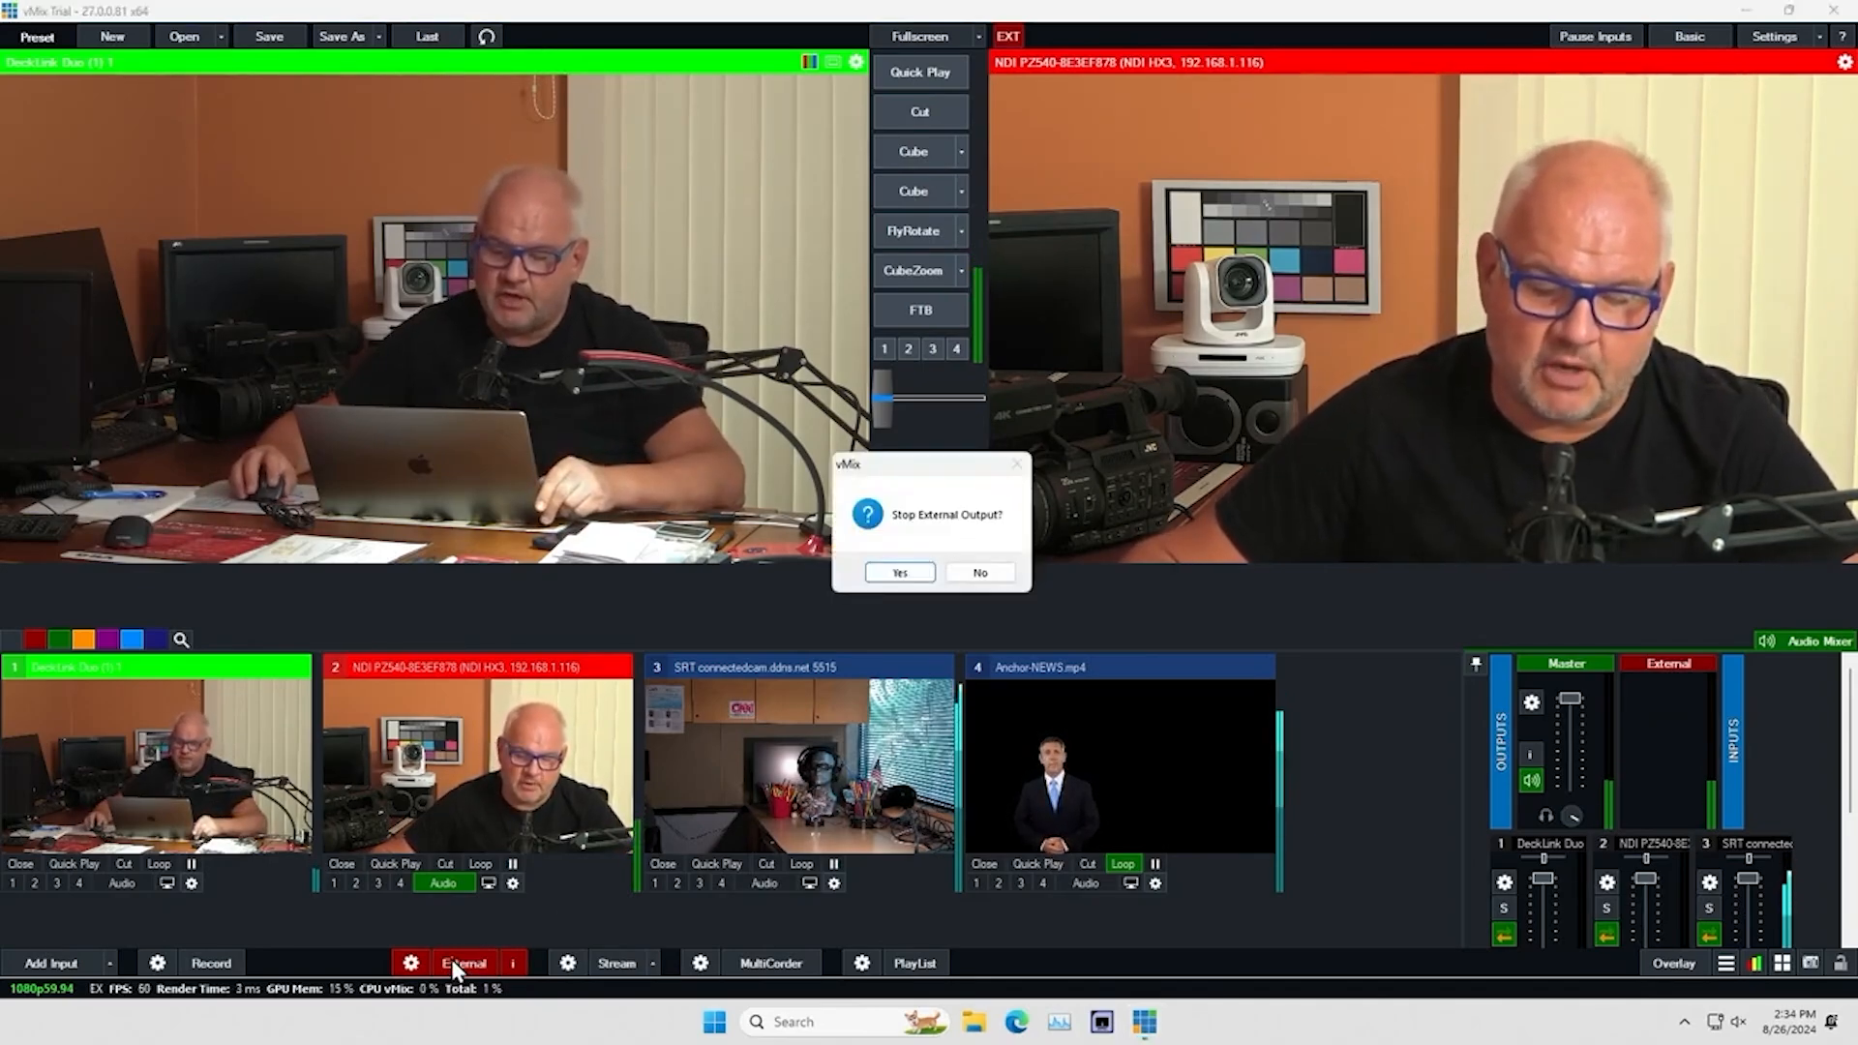
pyautogui.click(899, 572)
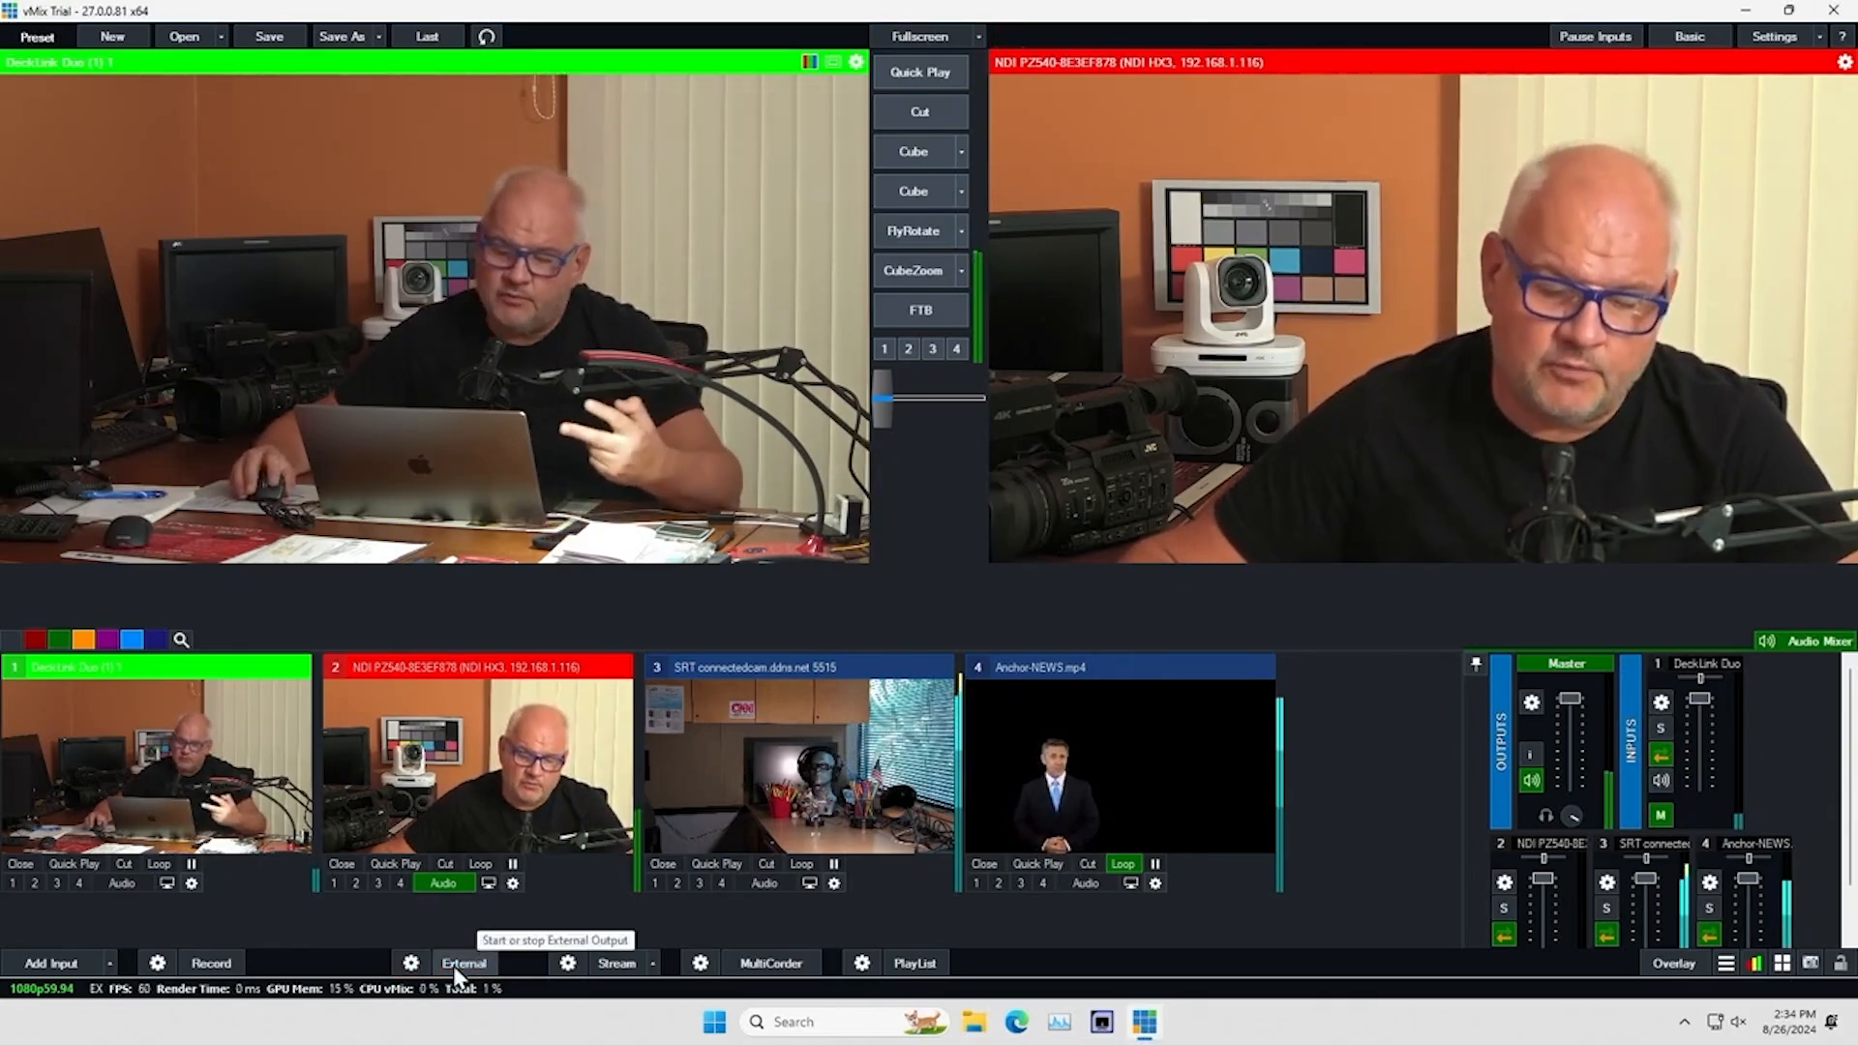
# Turn on NDI for outputs 2, 3 and 4 and look through the source choices for output 2
pyautogui.click(410, 963)
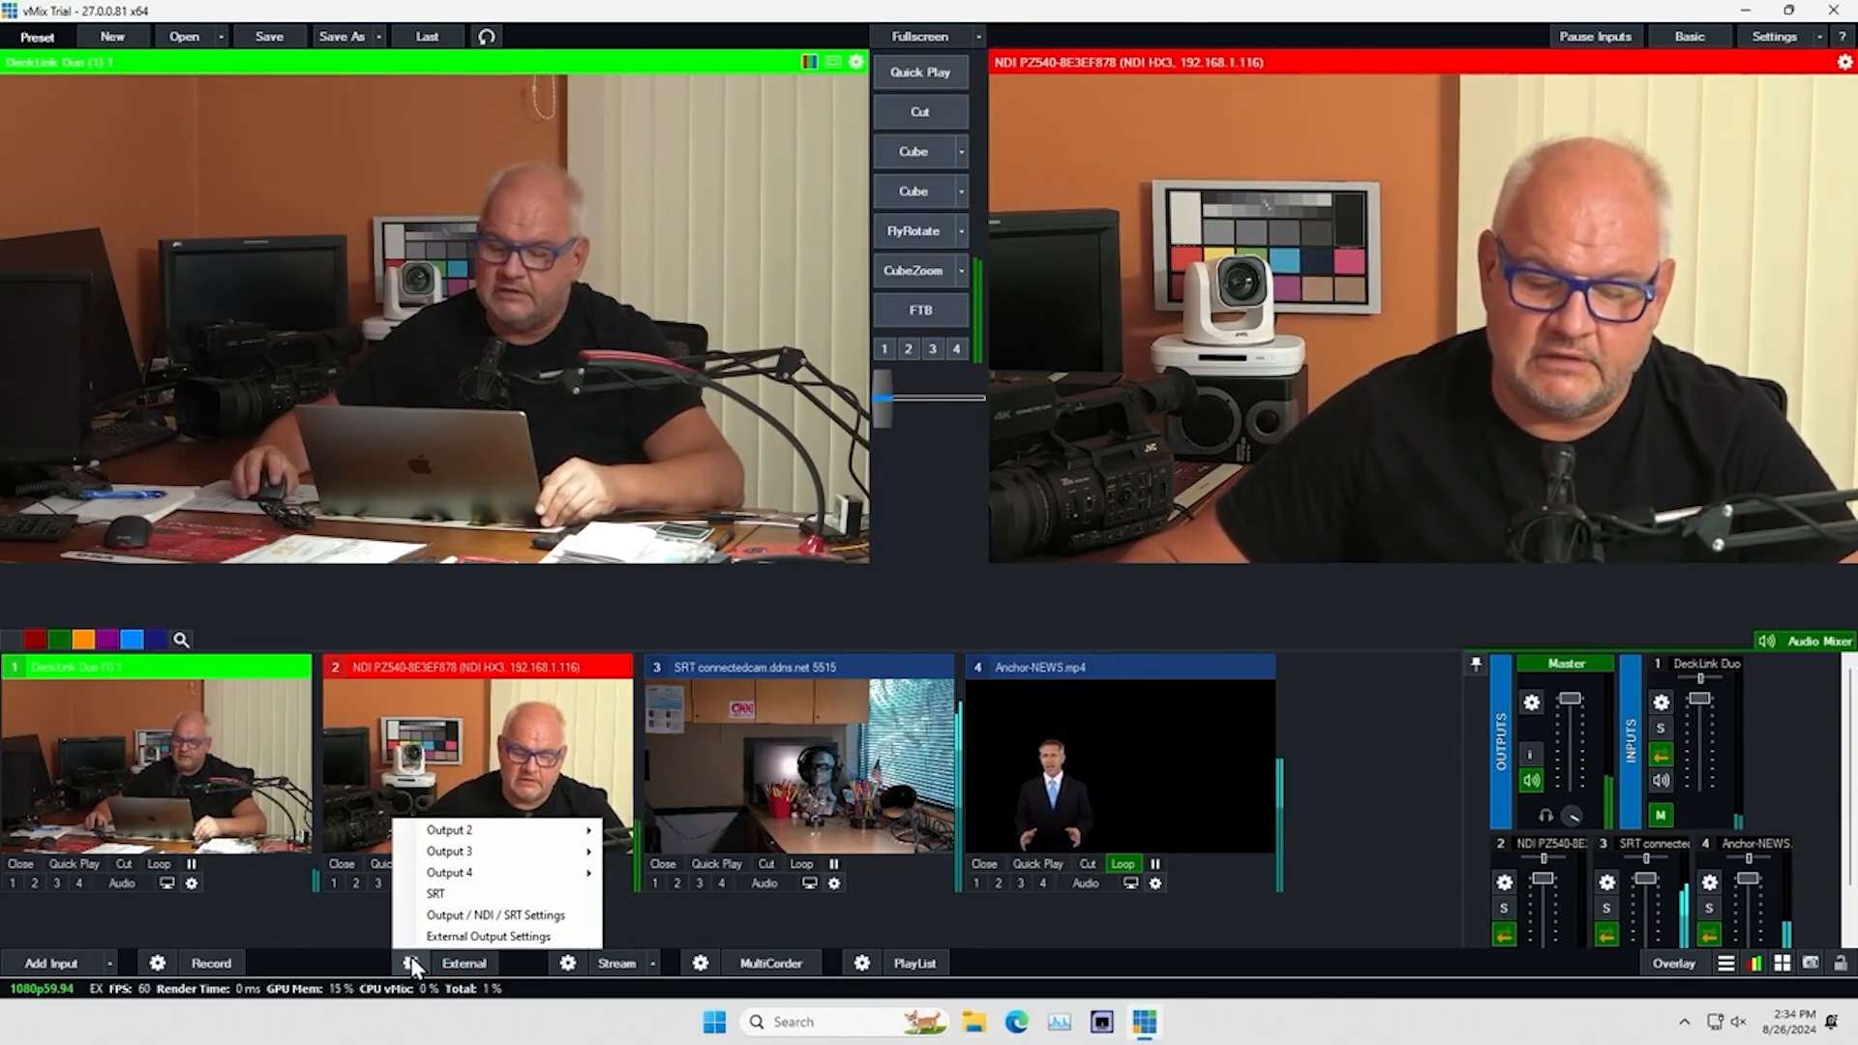
pyautogui.click(471, 915)
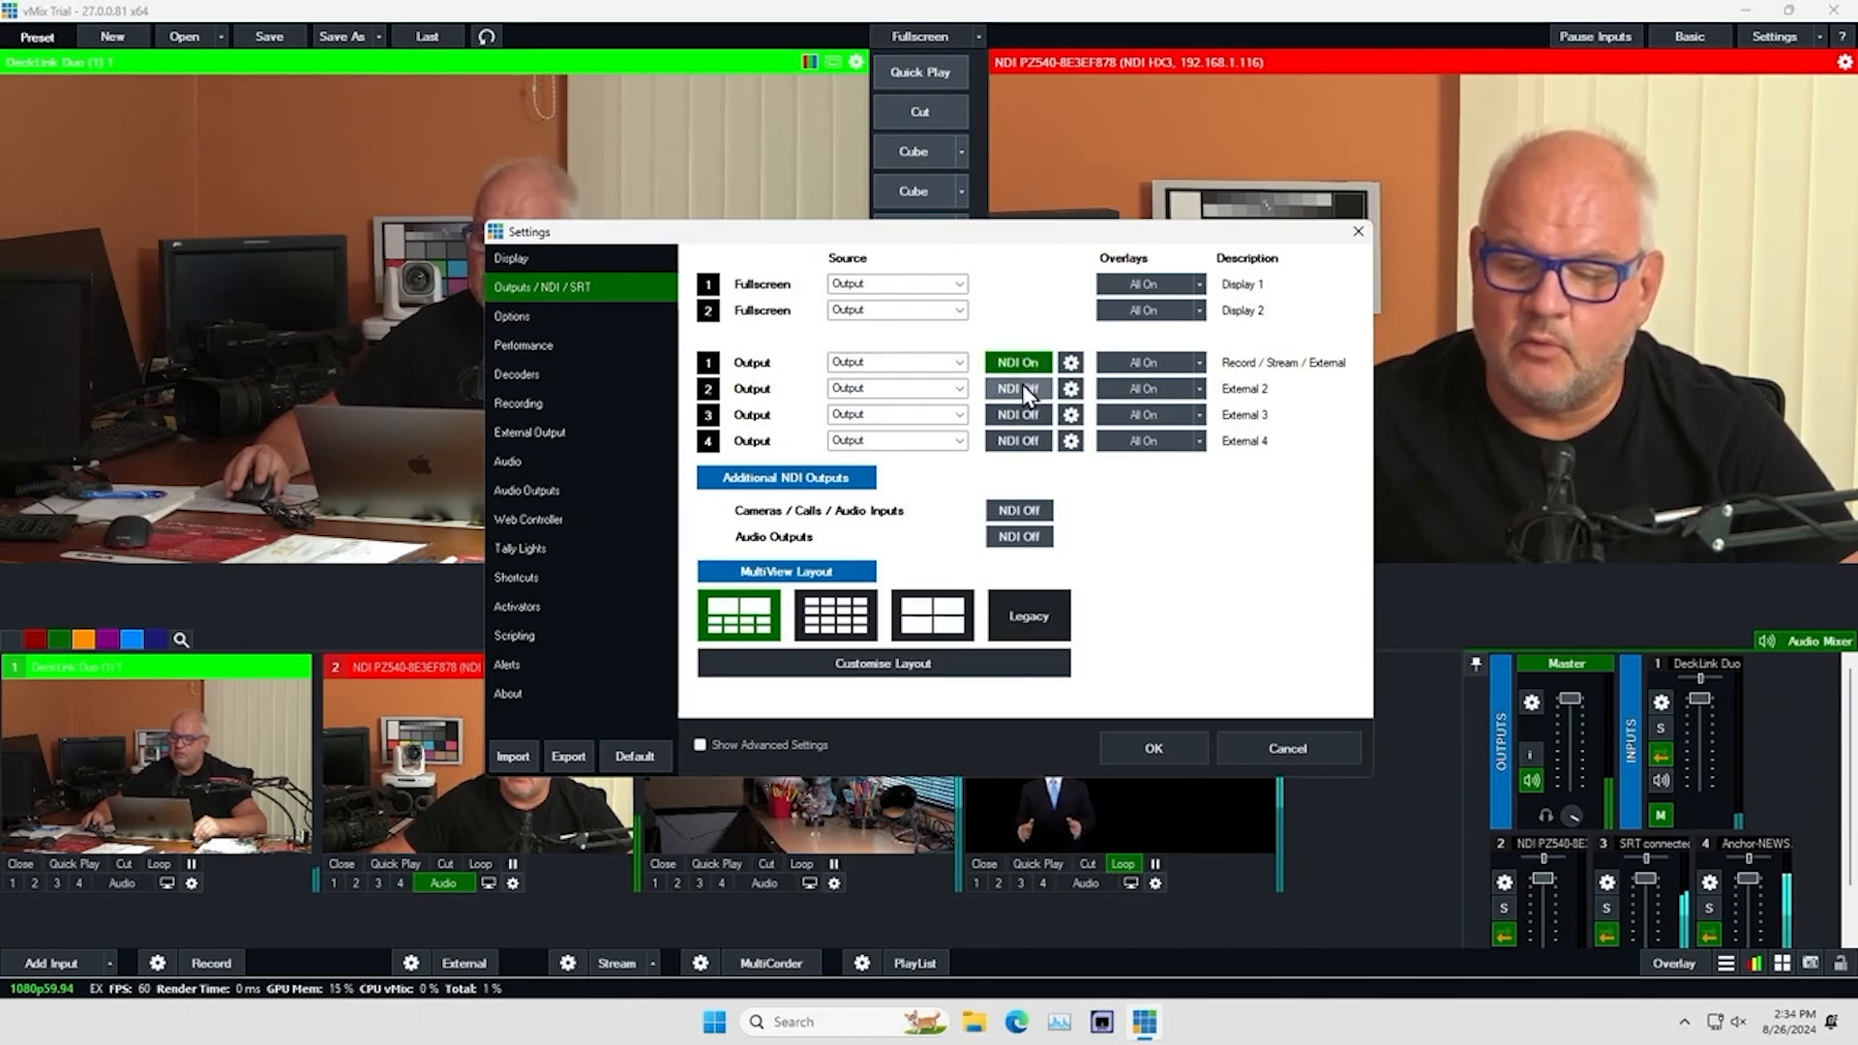
pyautogui.click(1019, 412)
pyautogui.click(1021, 441)
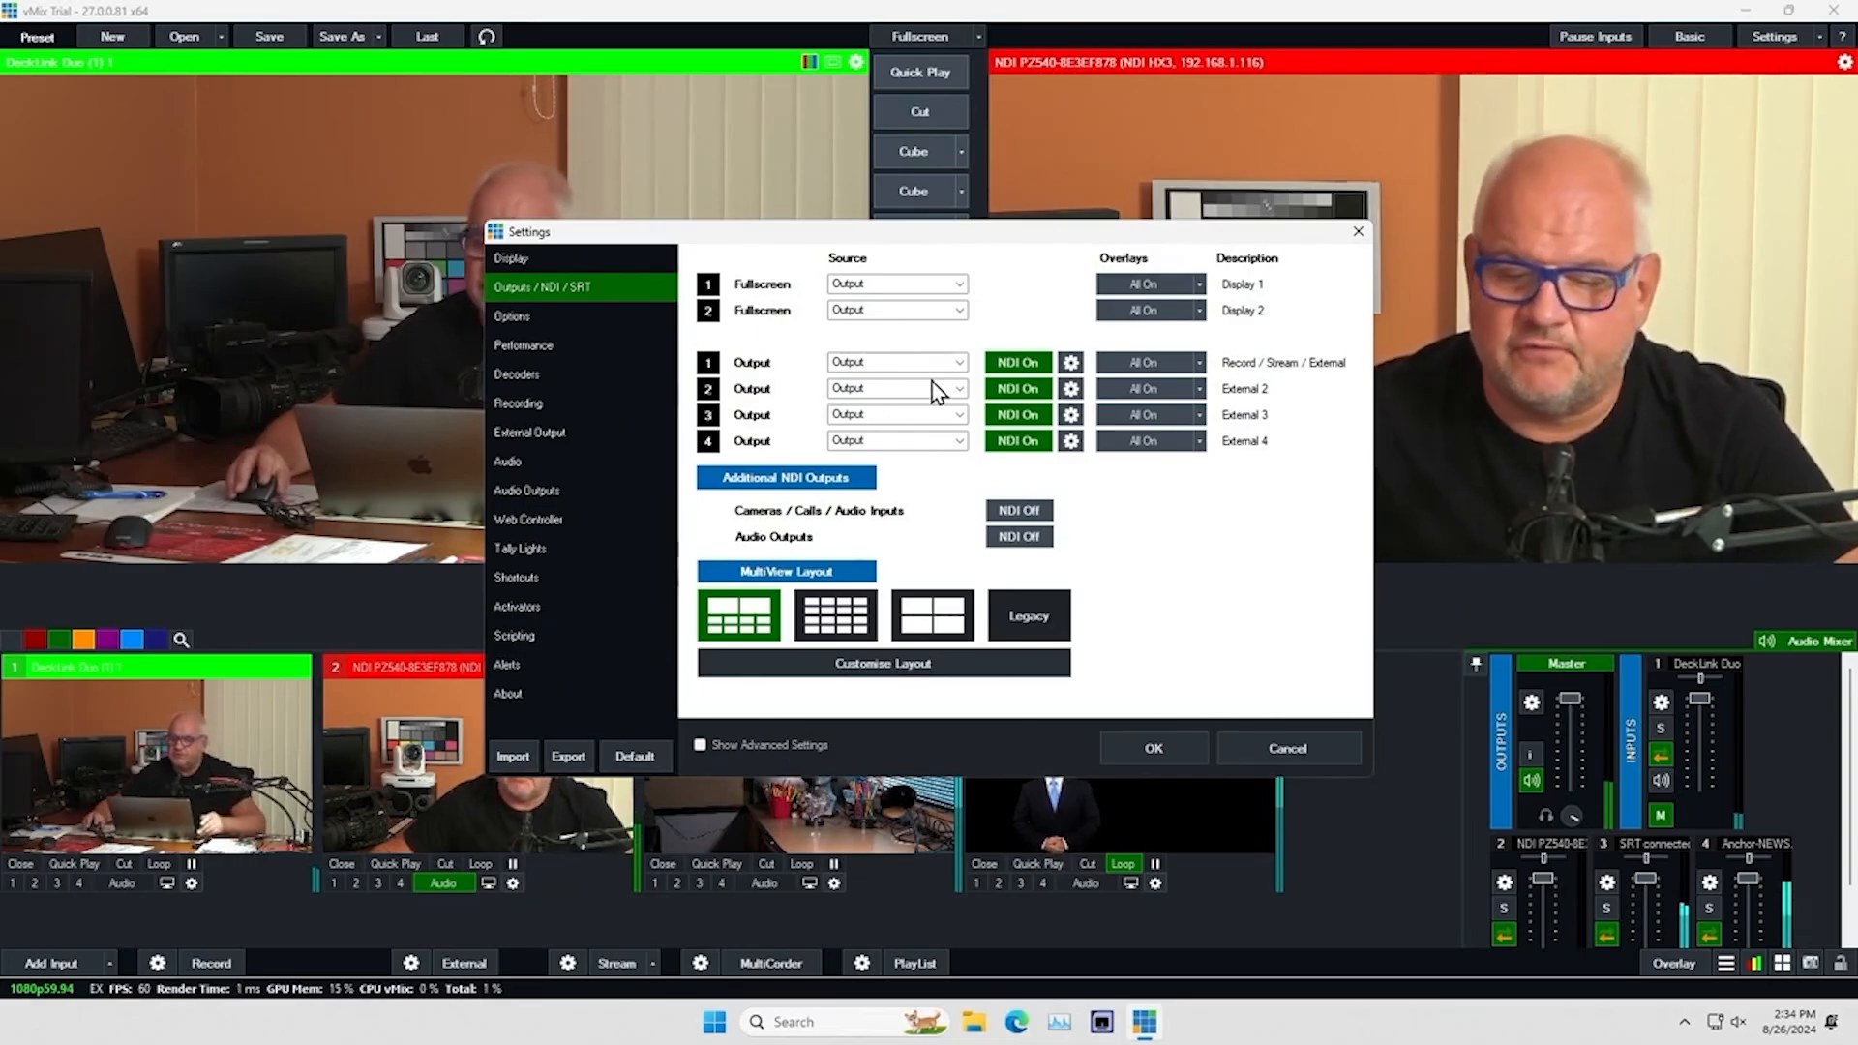
pyautogui.click(959, 389)
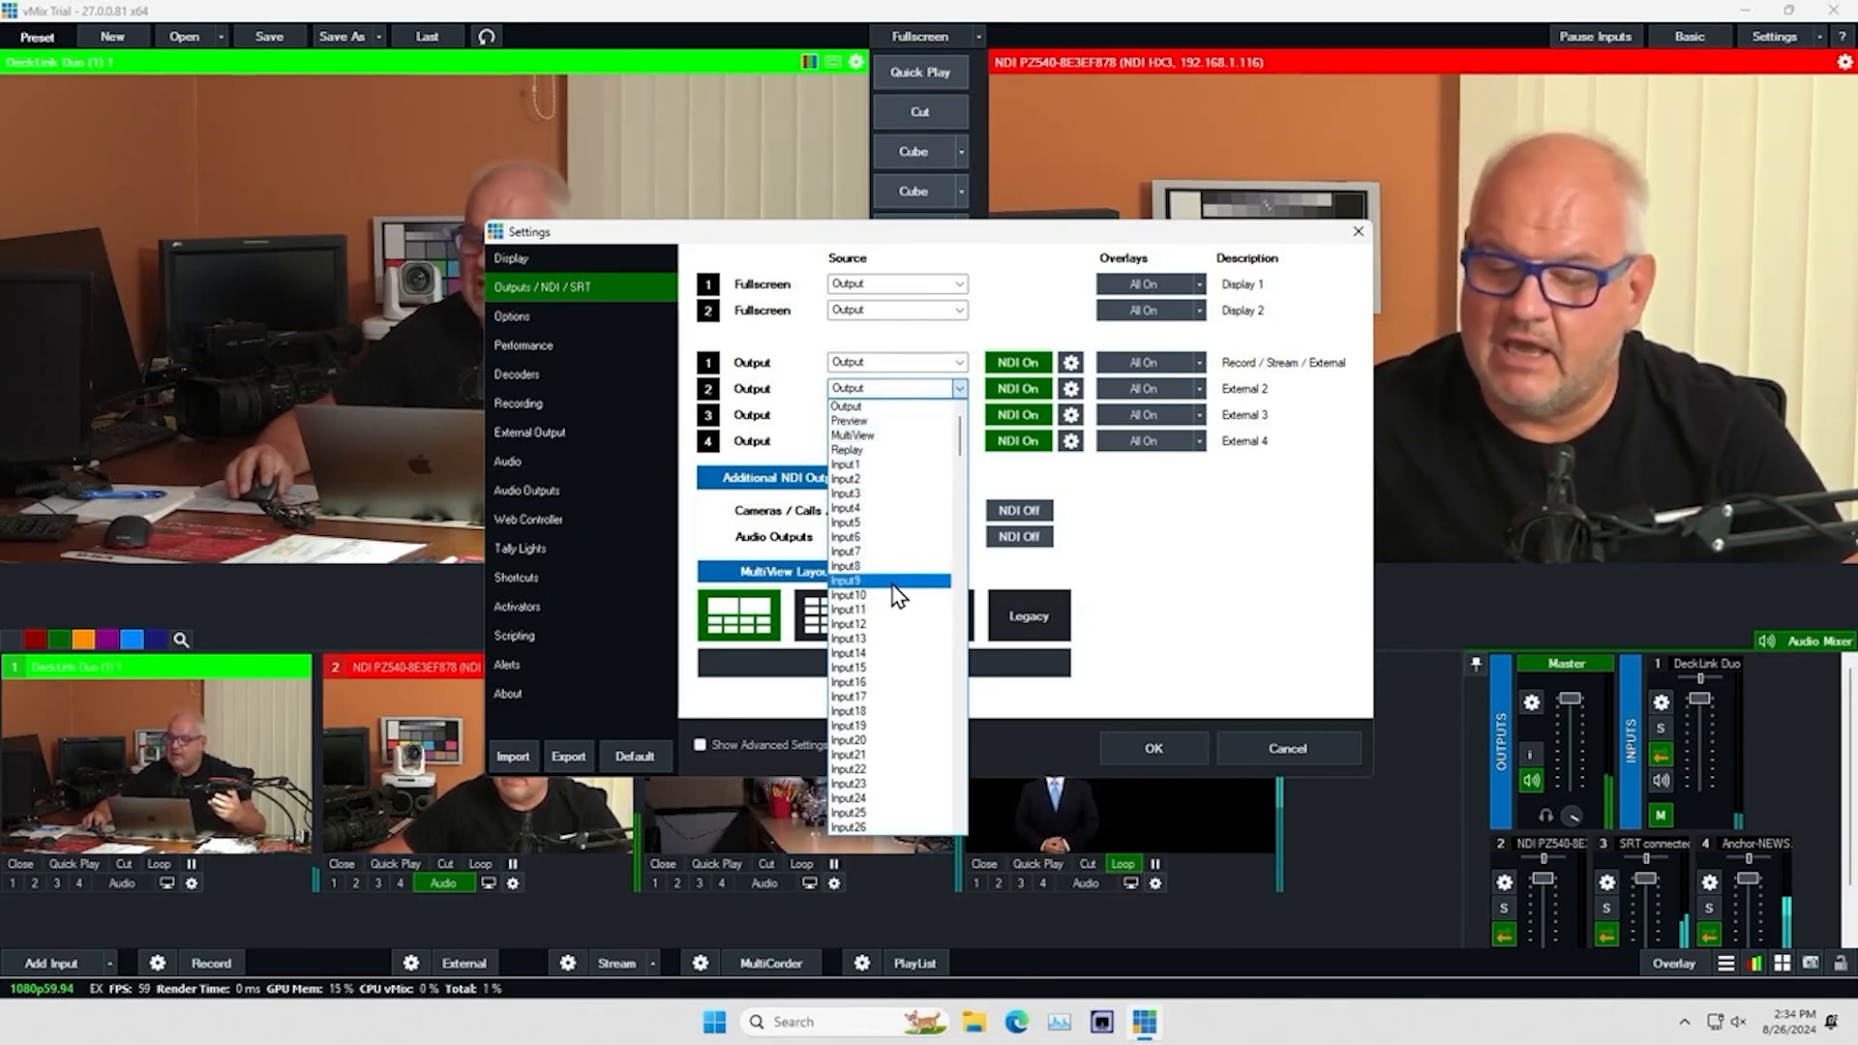
pyautogui.click(1185, 540)
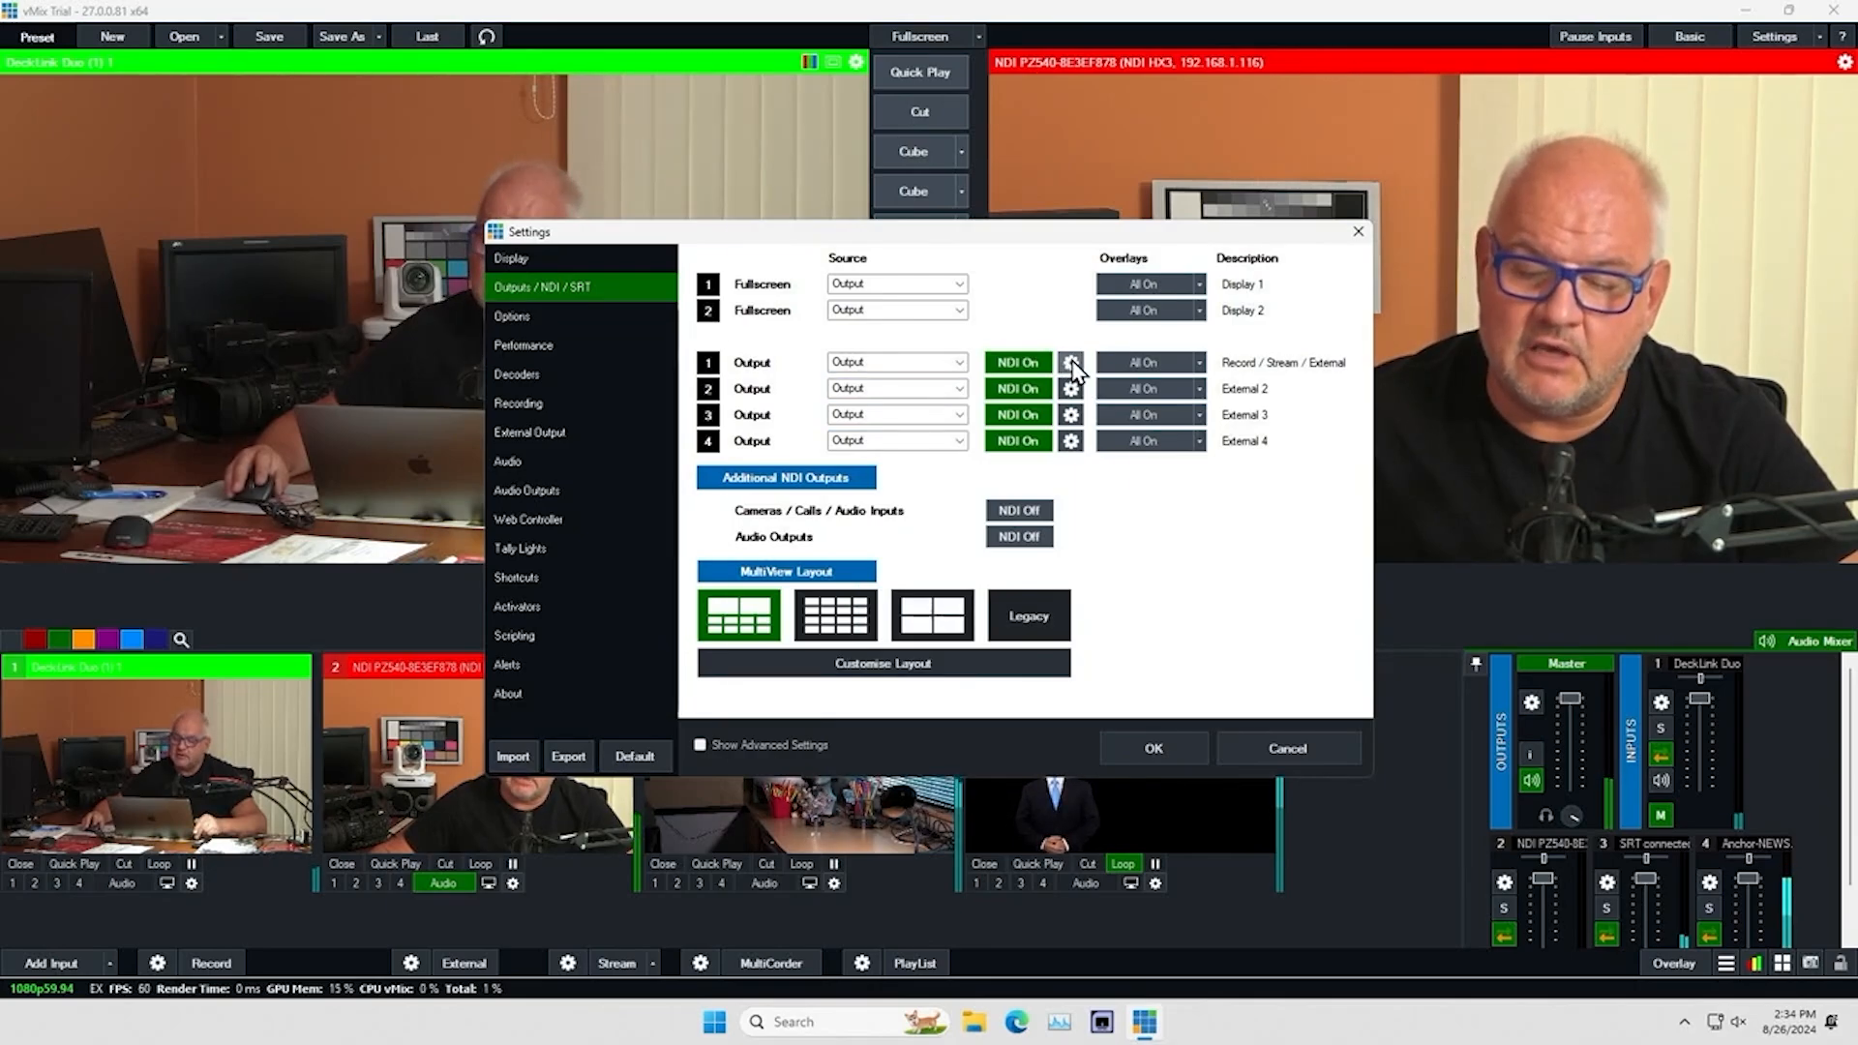
# Enable SRT in the settings of output 1, cancel it, and close the settings without saving
pyautogui.click(1070, 361)
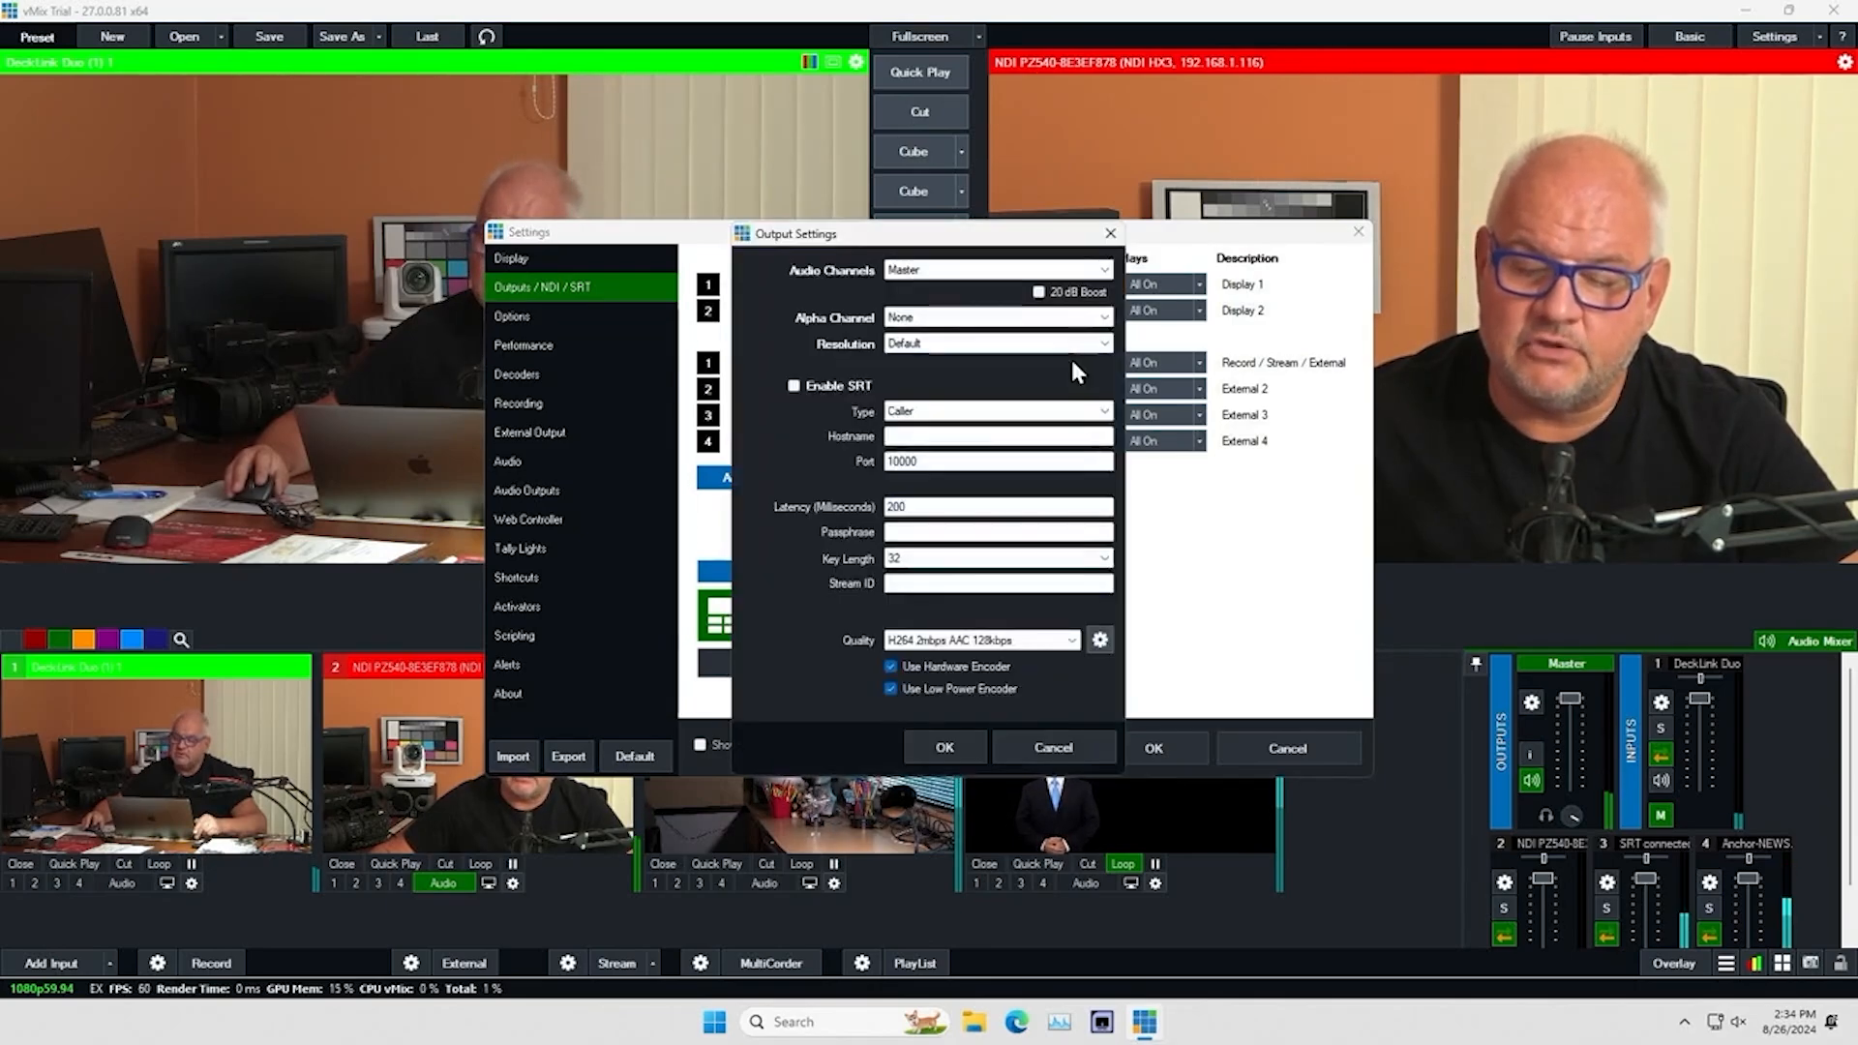
pyautogui.click(792, 386)
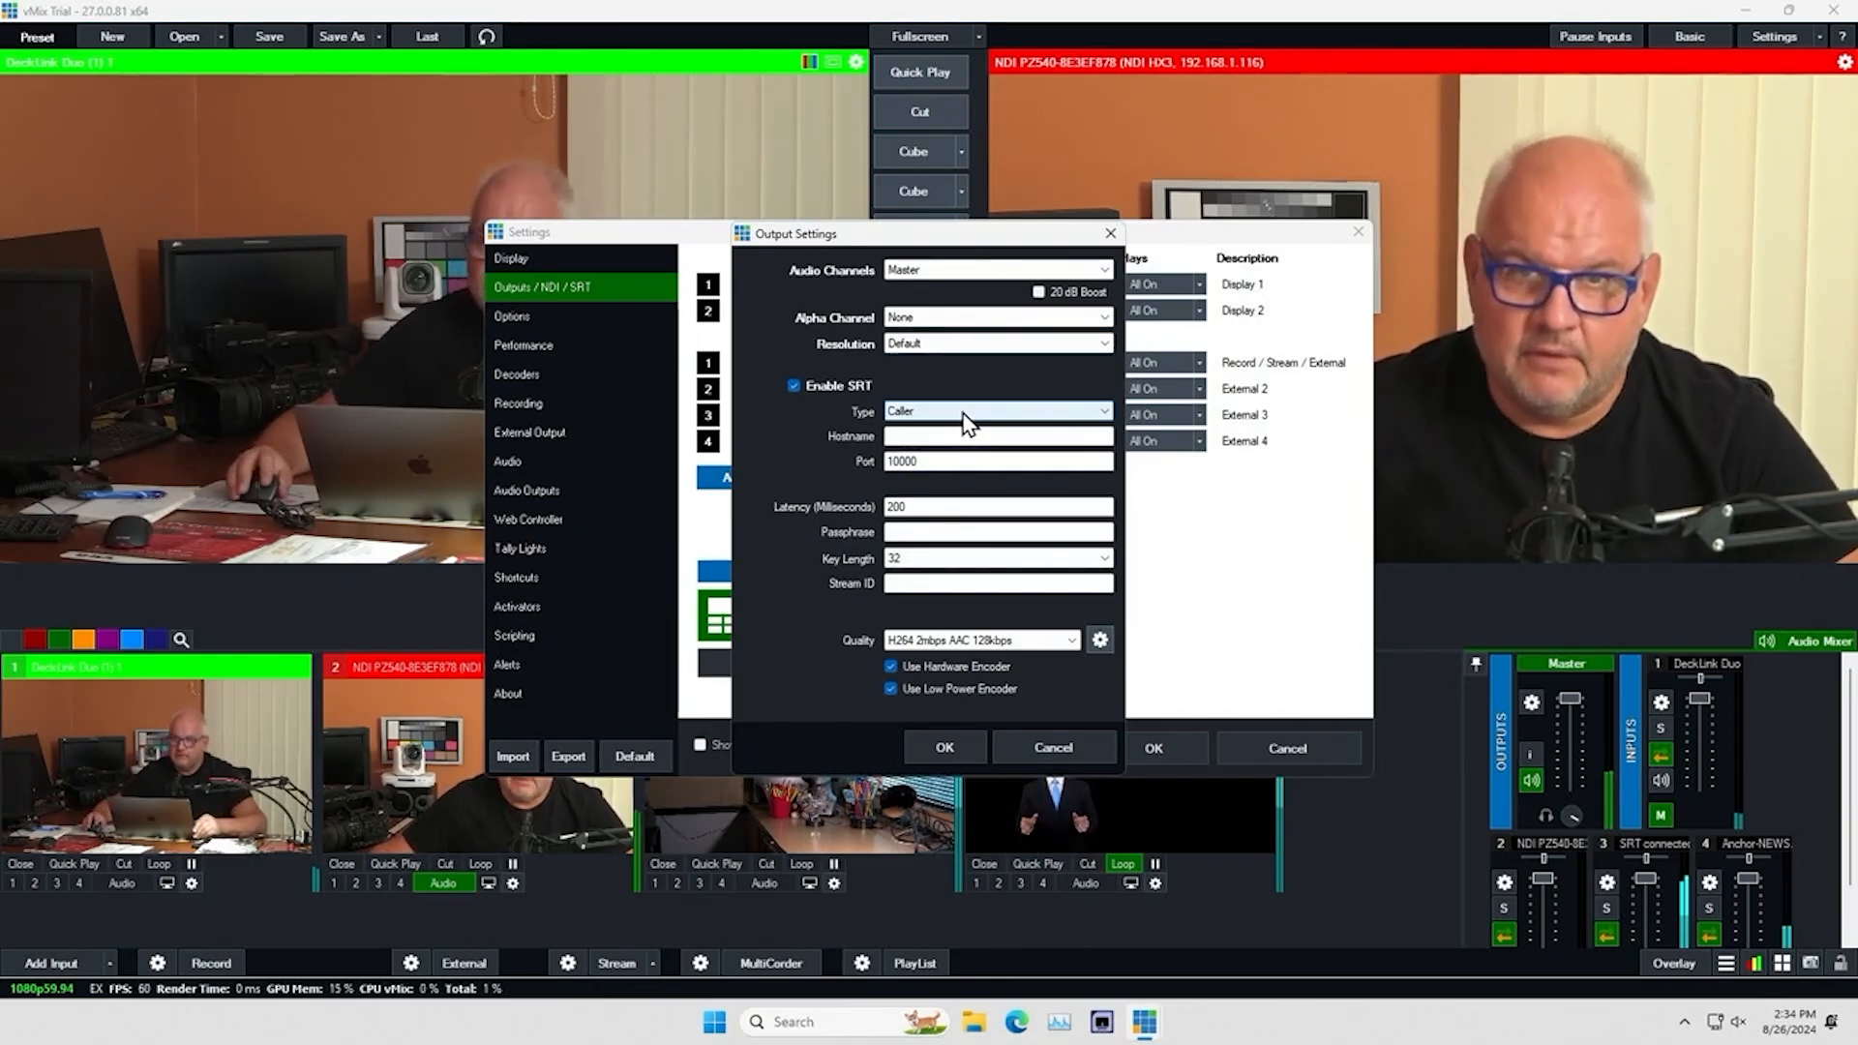
pyautogui.click(1046, 741)
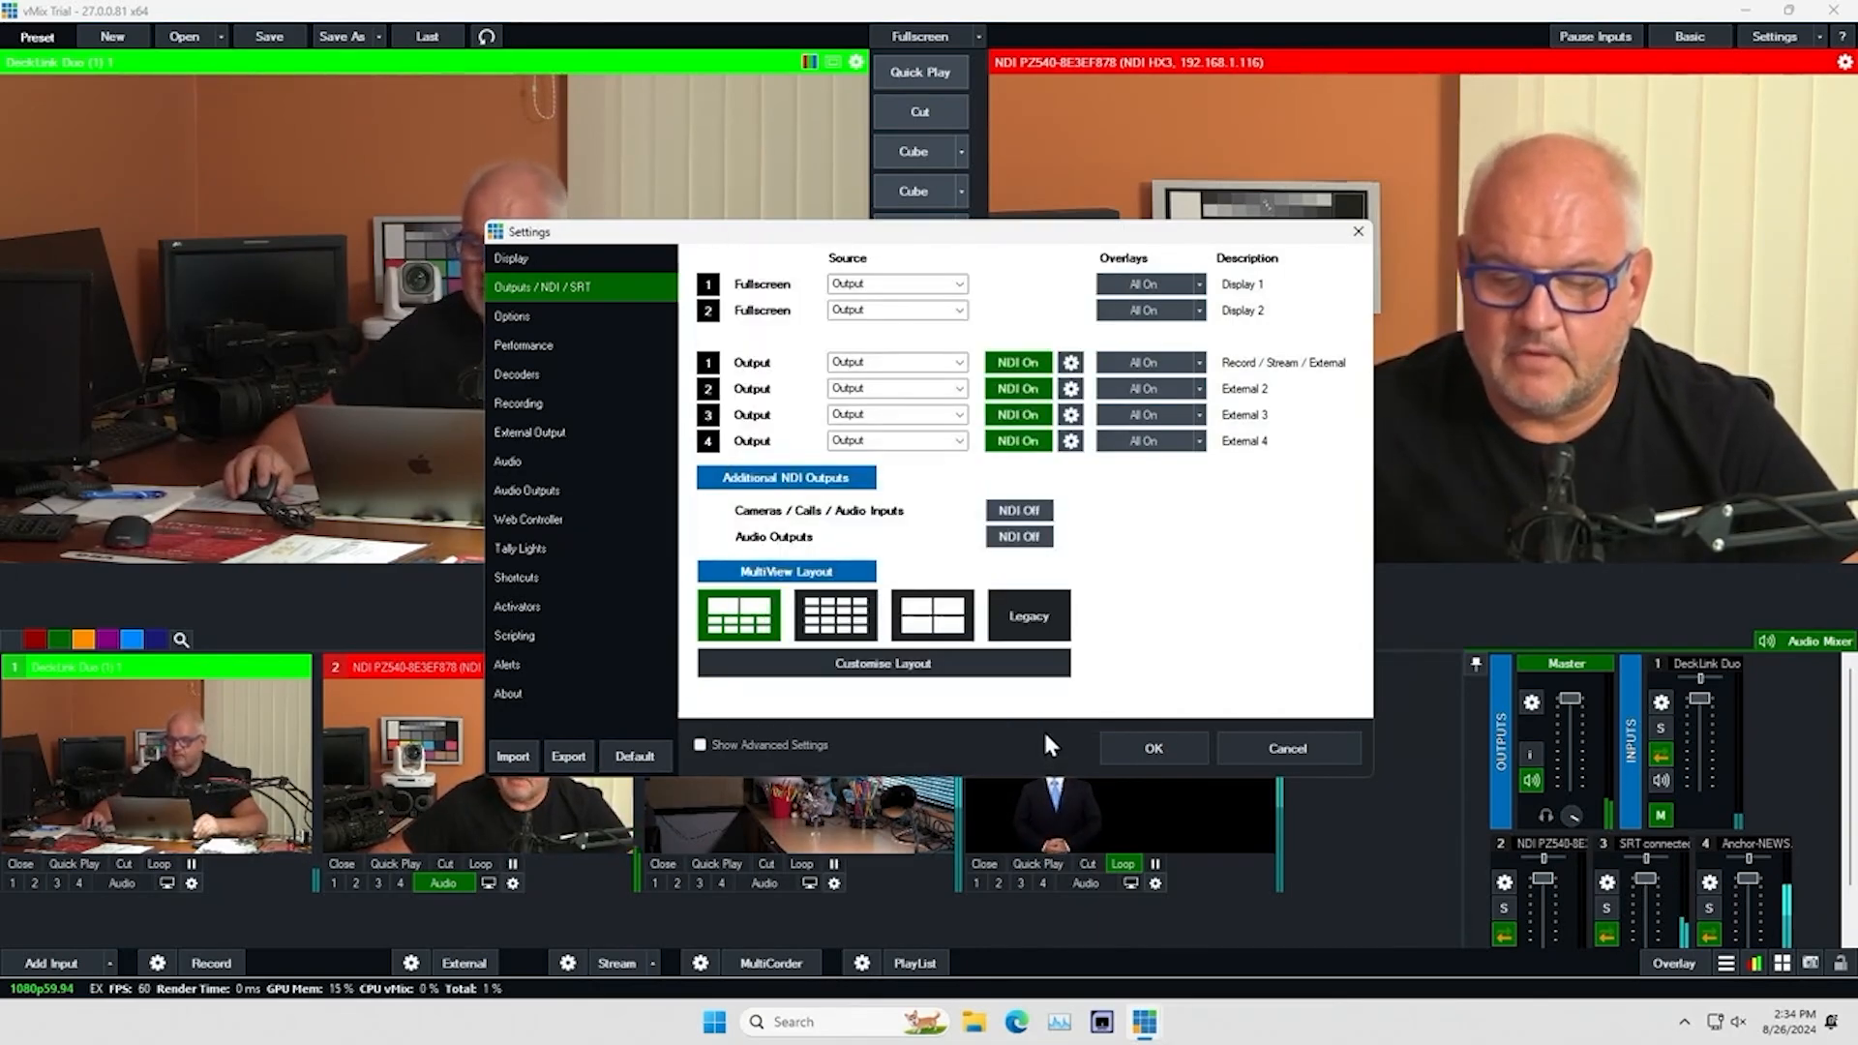
pyautogui.click(1357, 234)
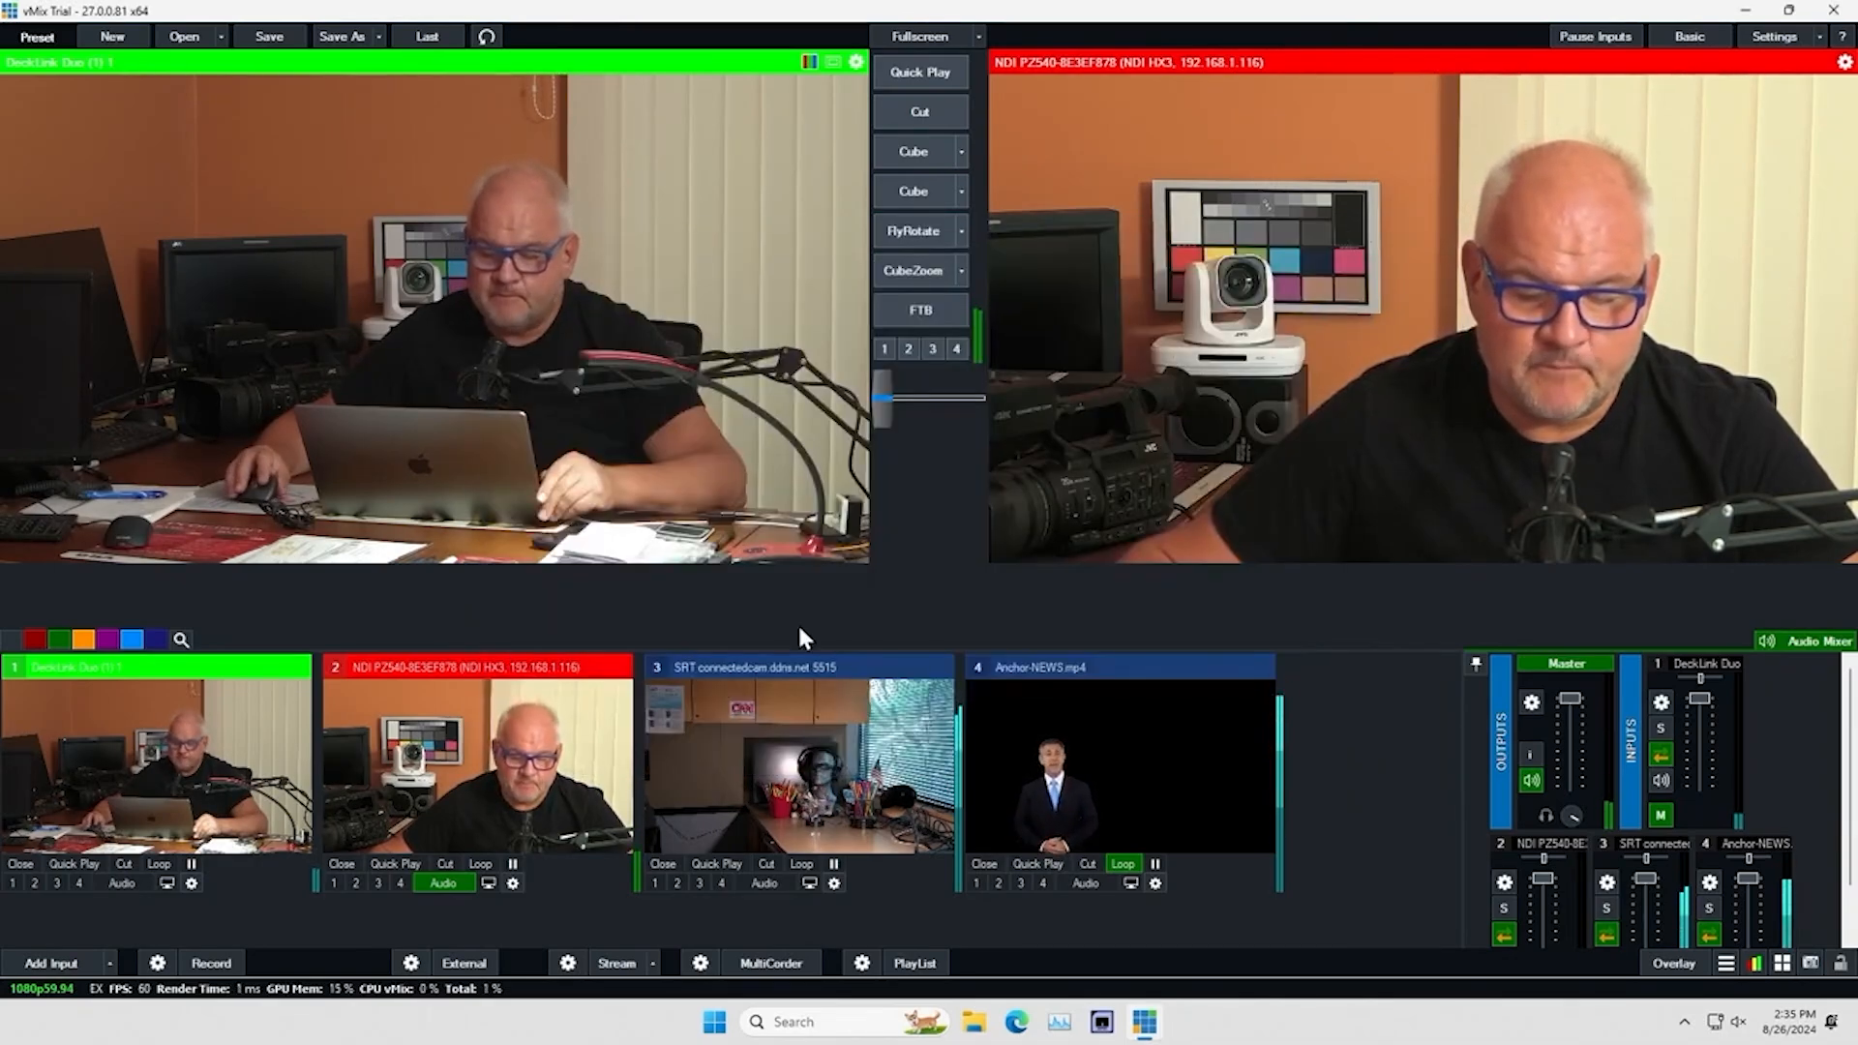
# Examine the streaming settings of streams 1, 2 and 3 and the available destinations for stream 1, and close the dialog
pyautogui.click(568, 963)
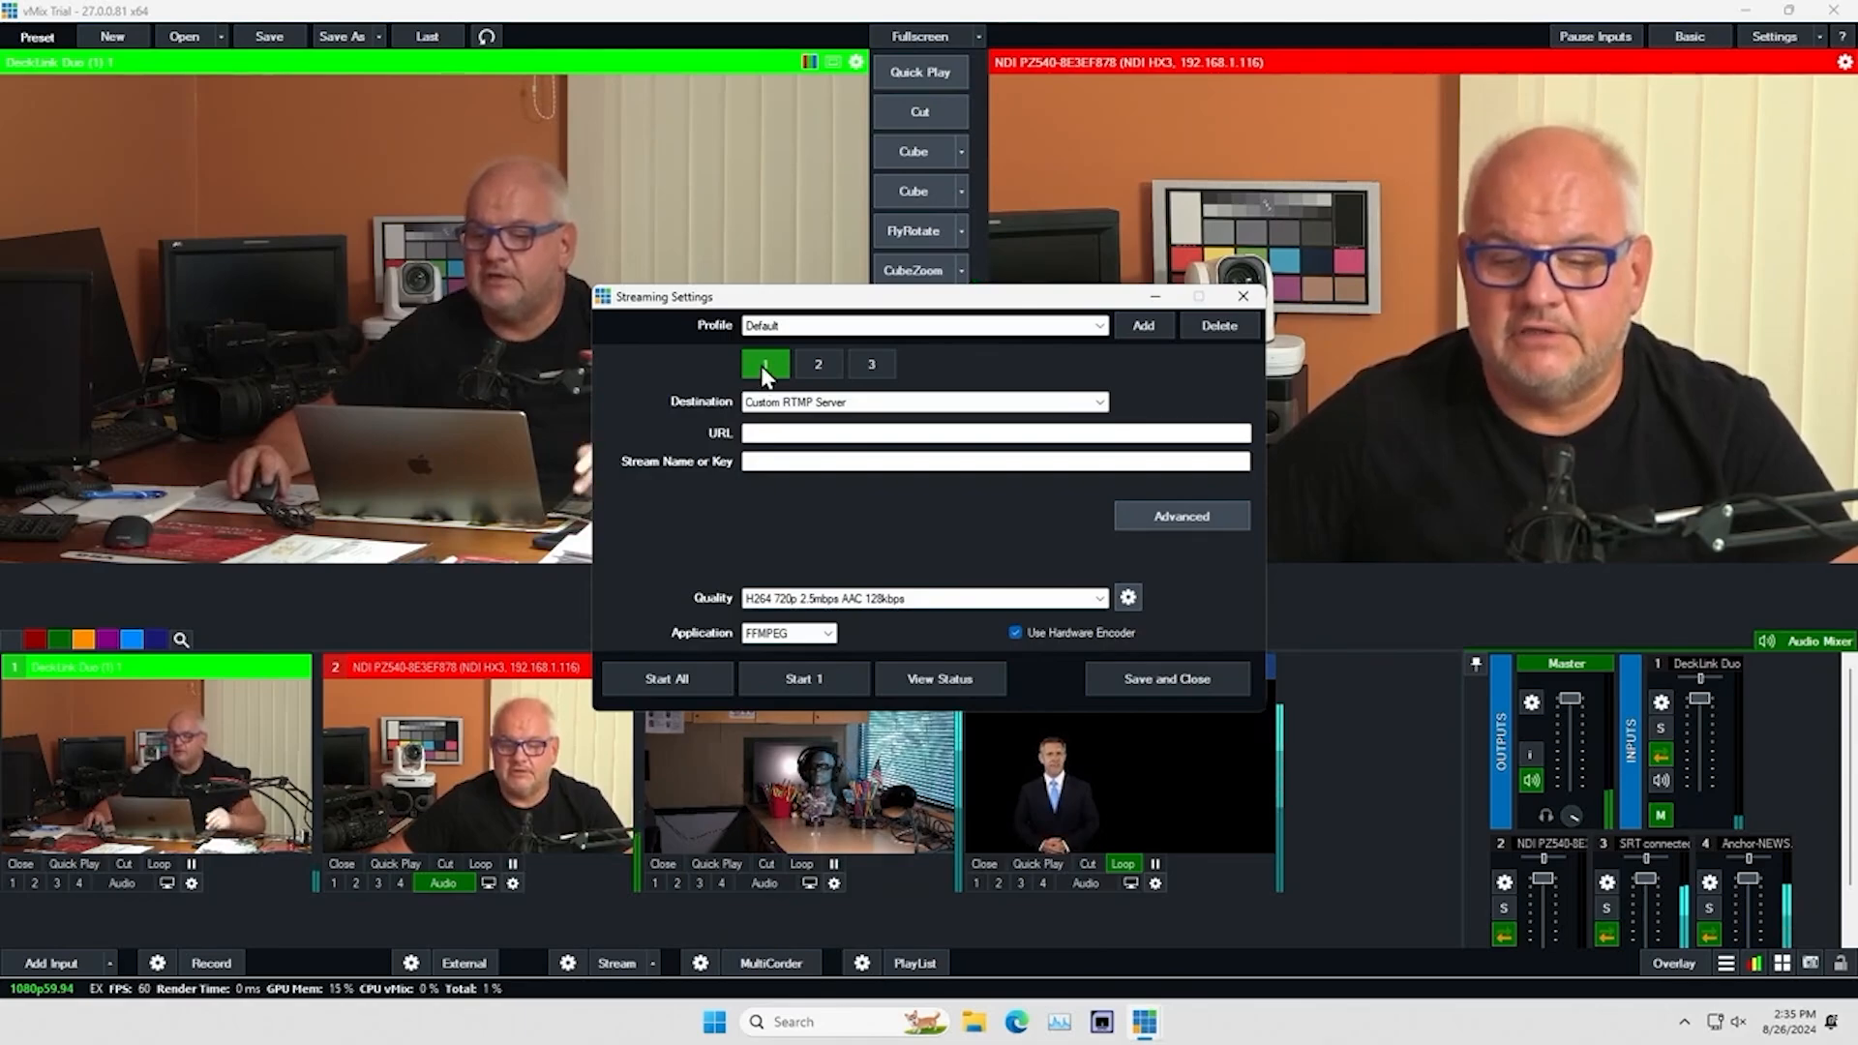
pyautogui.click(820, 364)
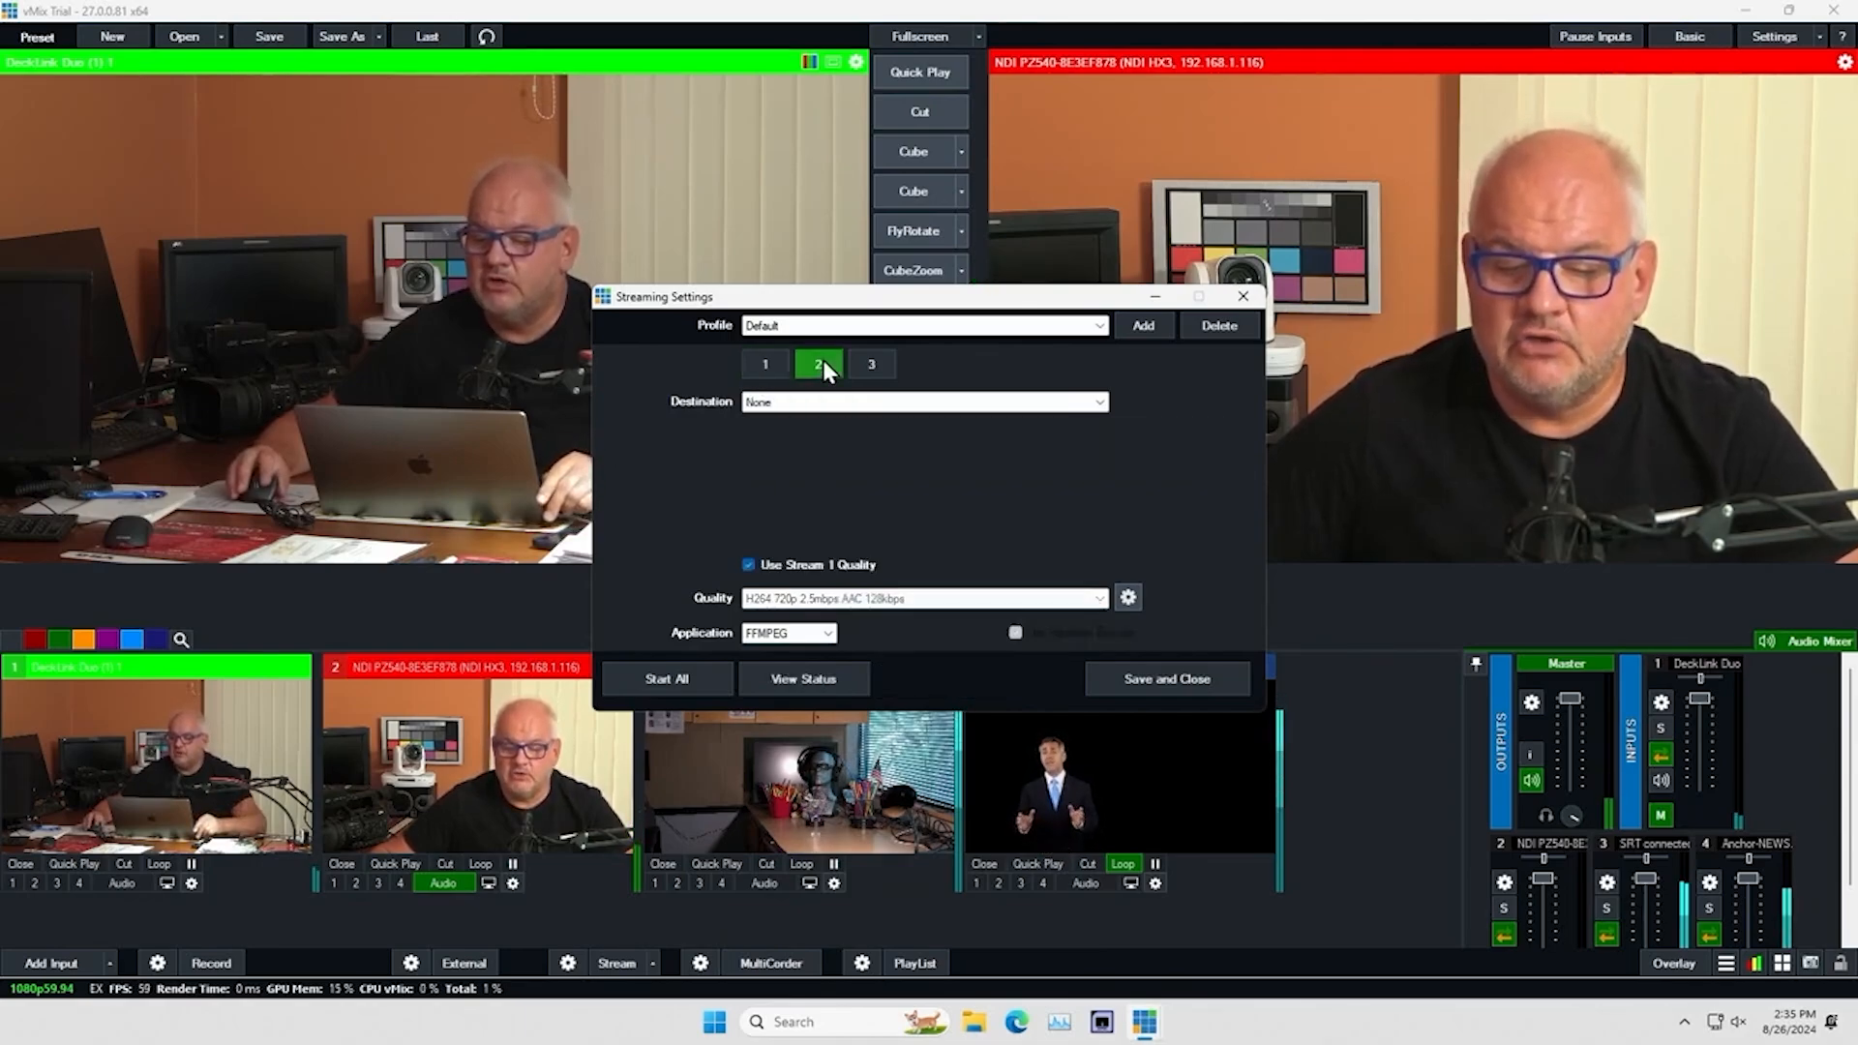
pyautogui.click(873, 366)
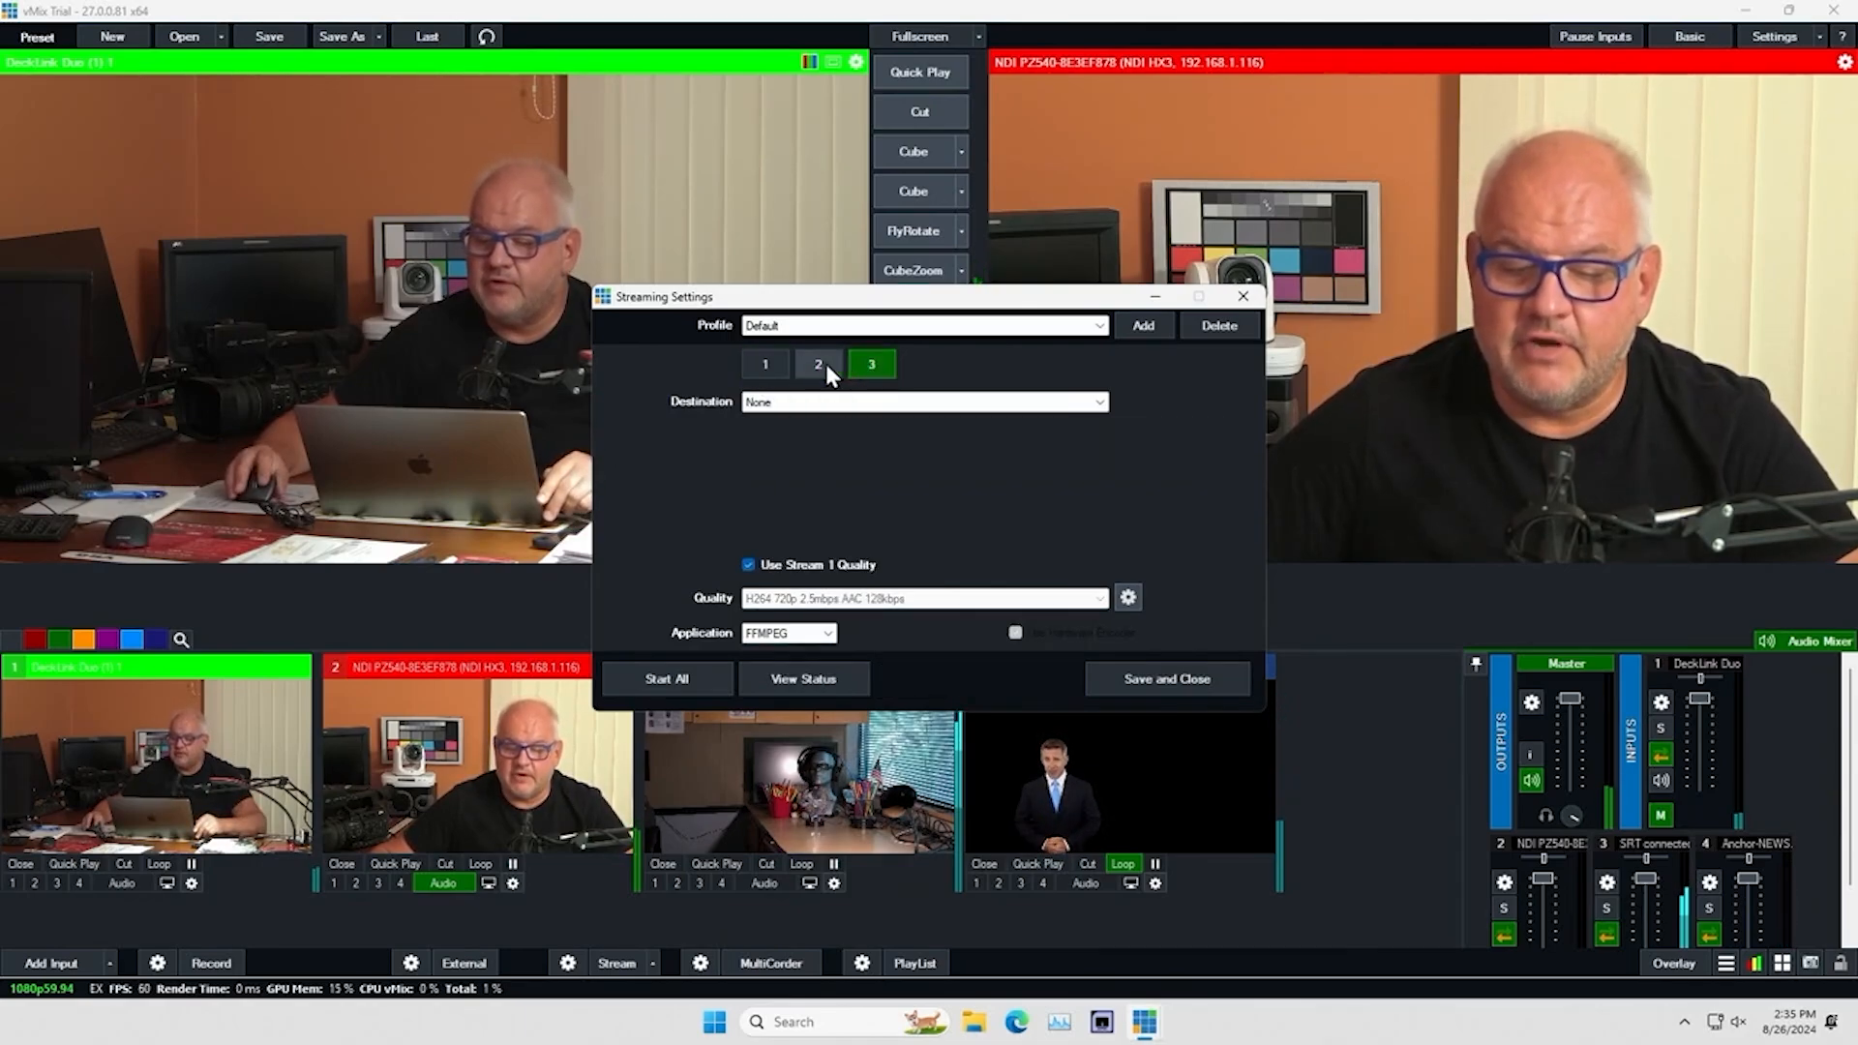
pyautogui.click(770, 370)
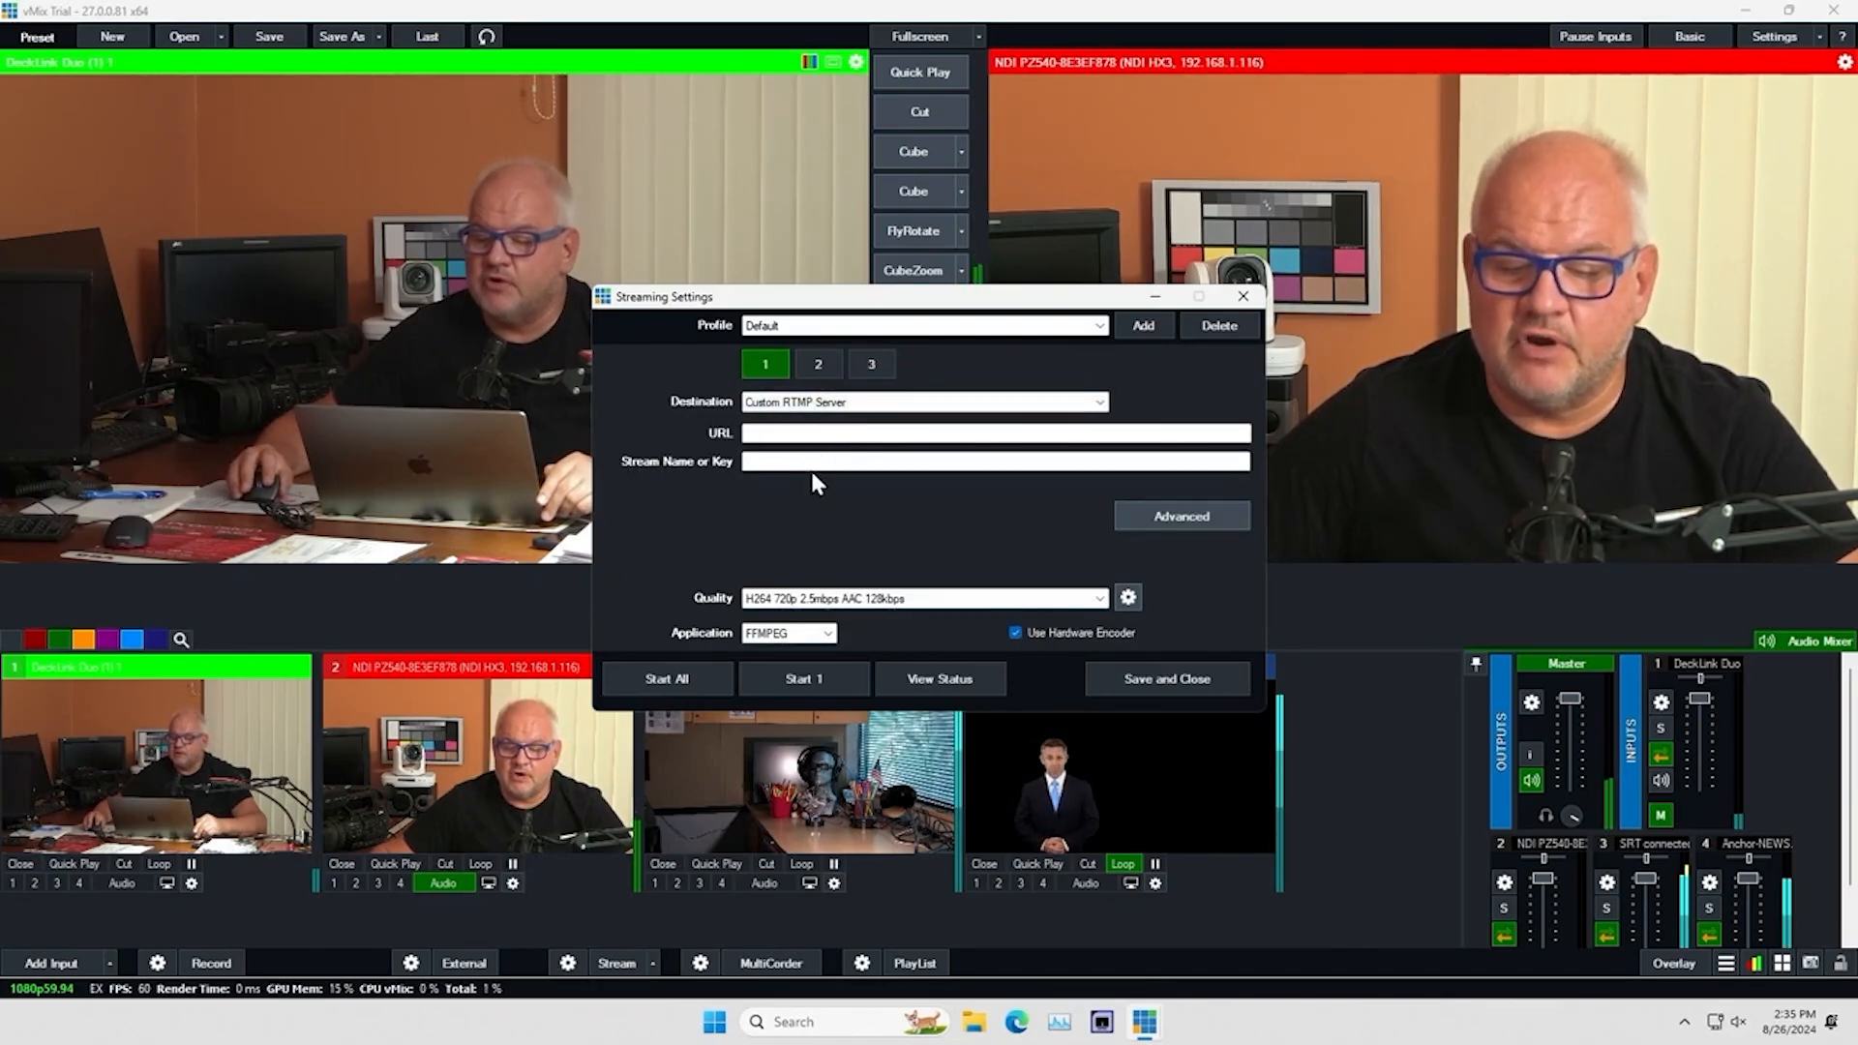
pyautogui.click(1100, 402)
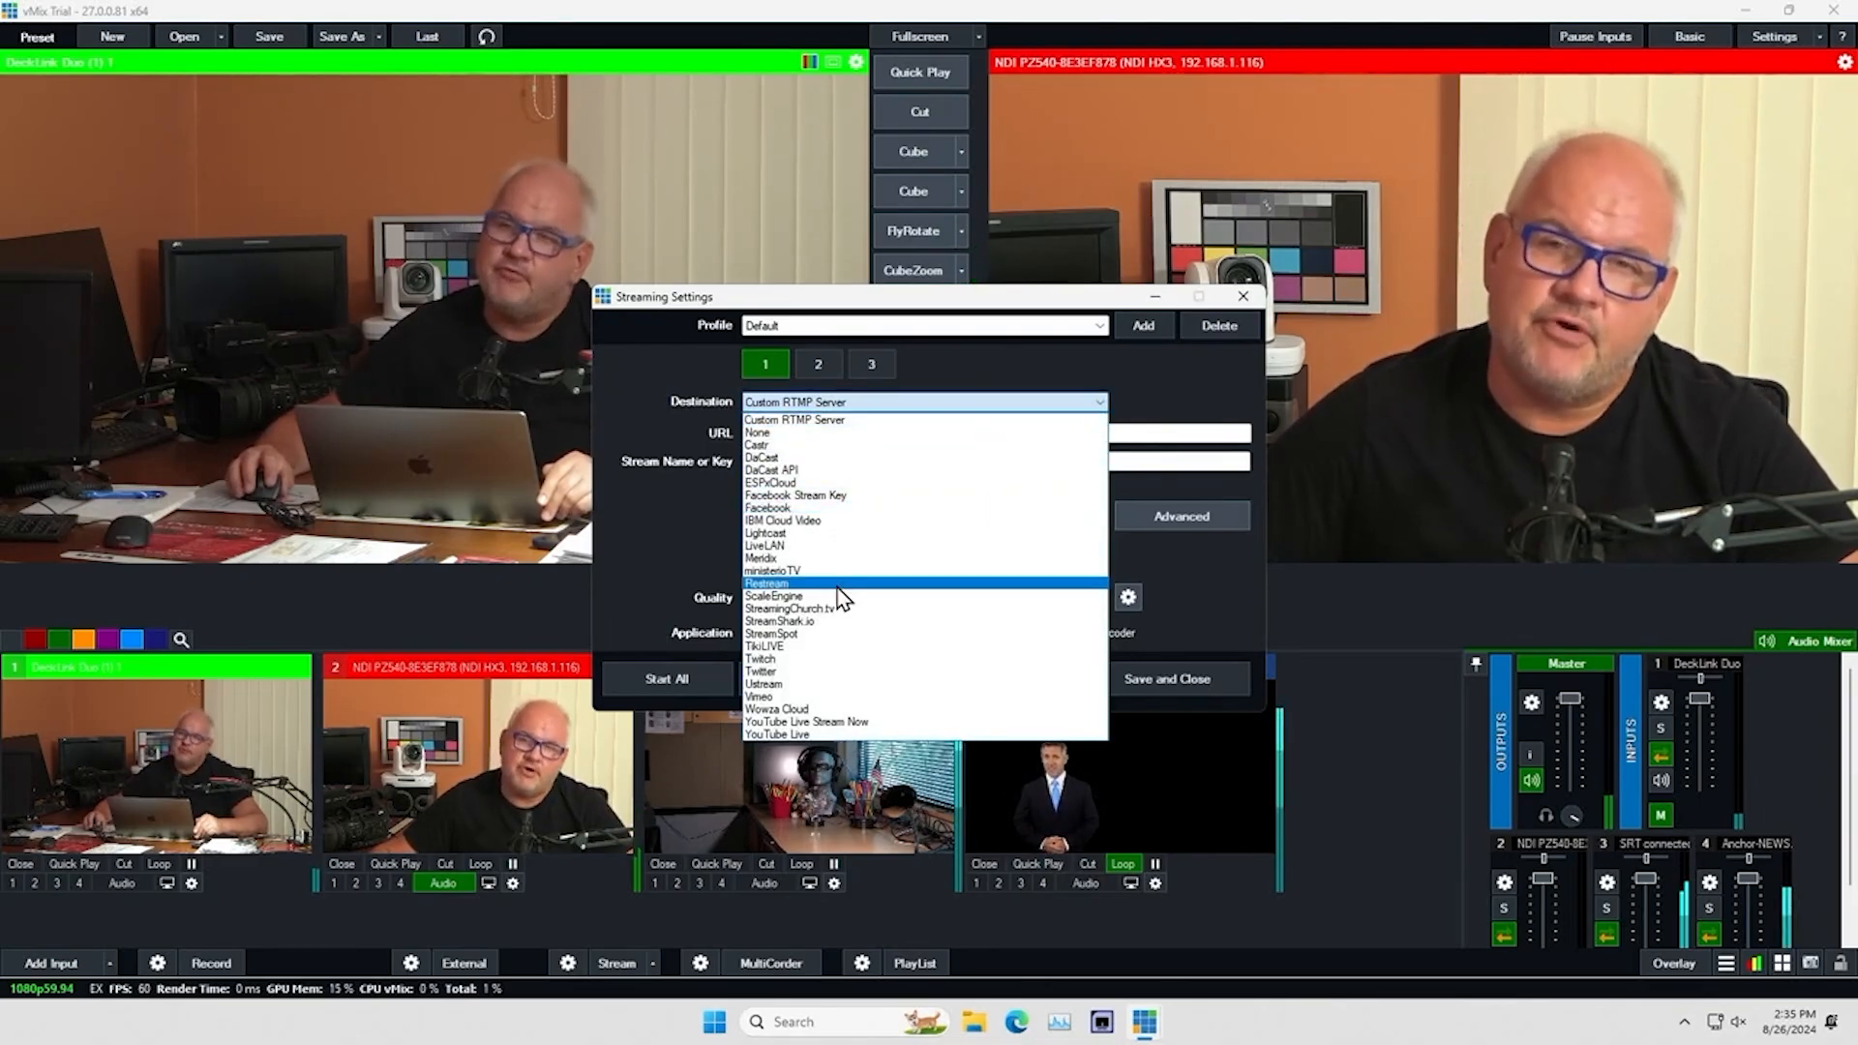
pyautogui.click(664, 525)
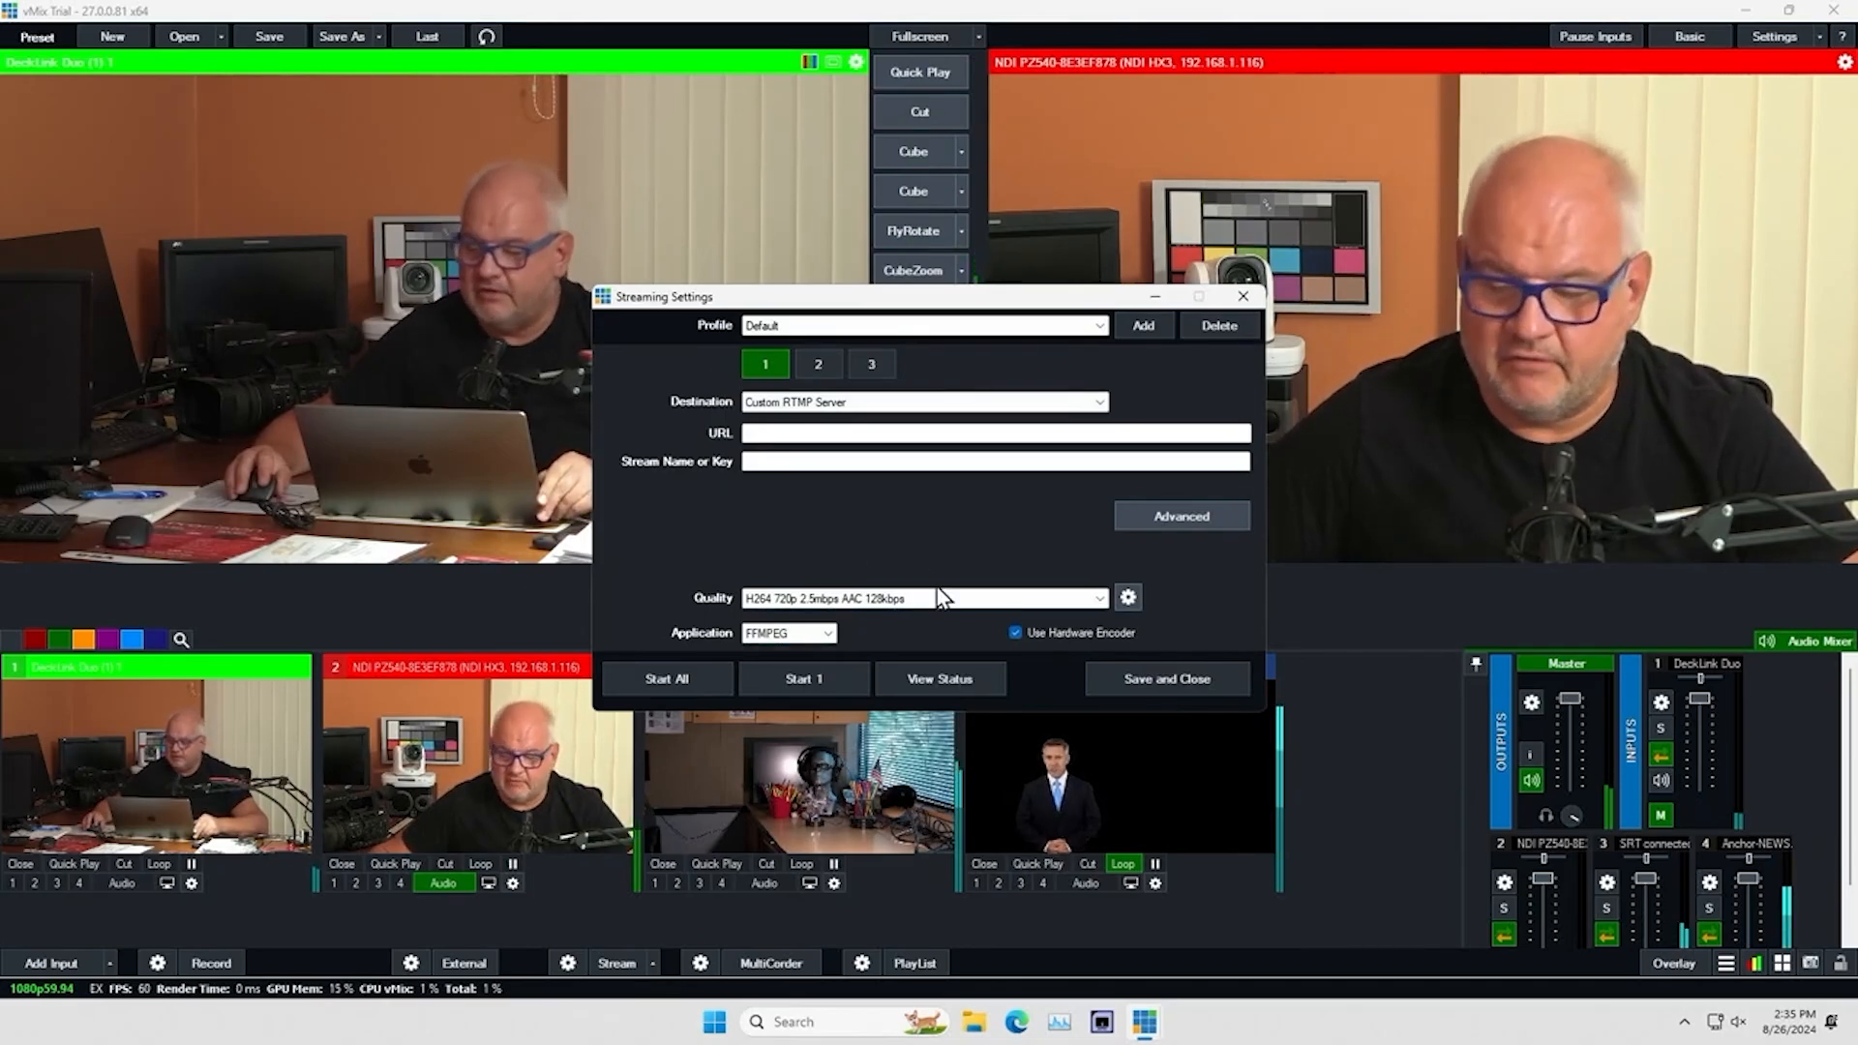
pyautogui.click(1241, 297)
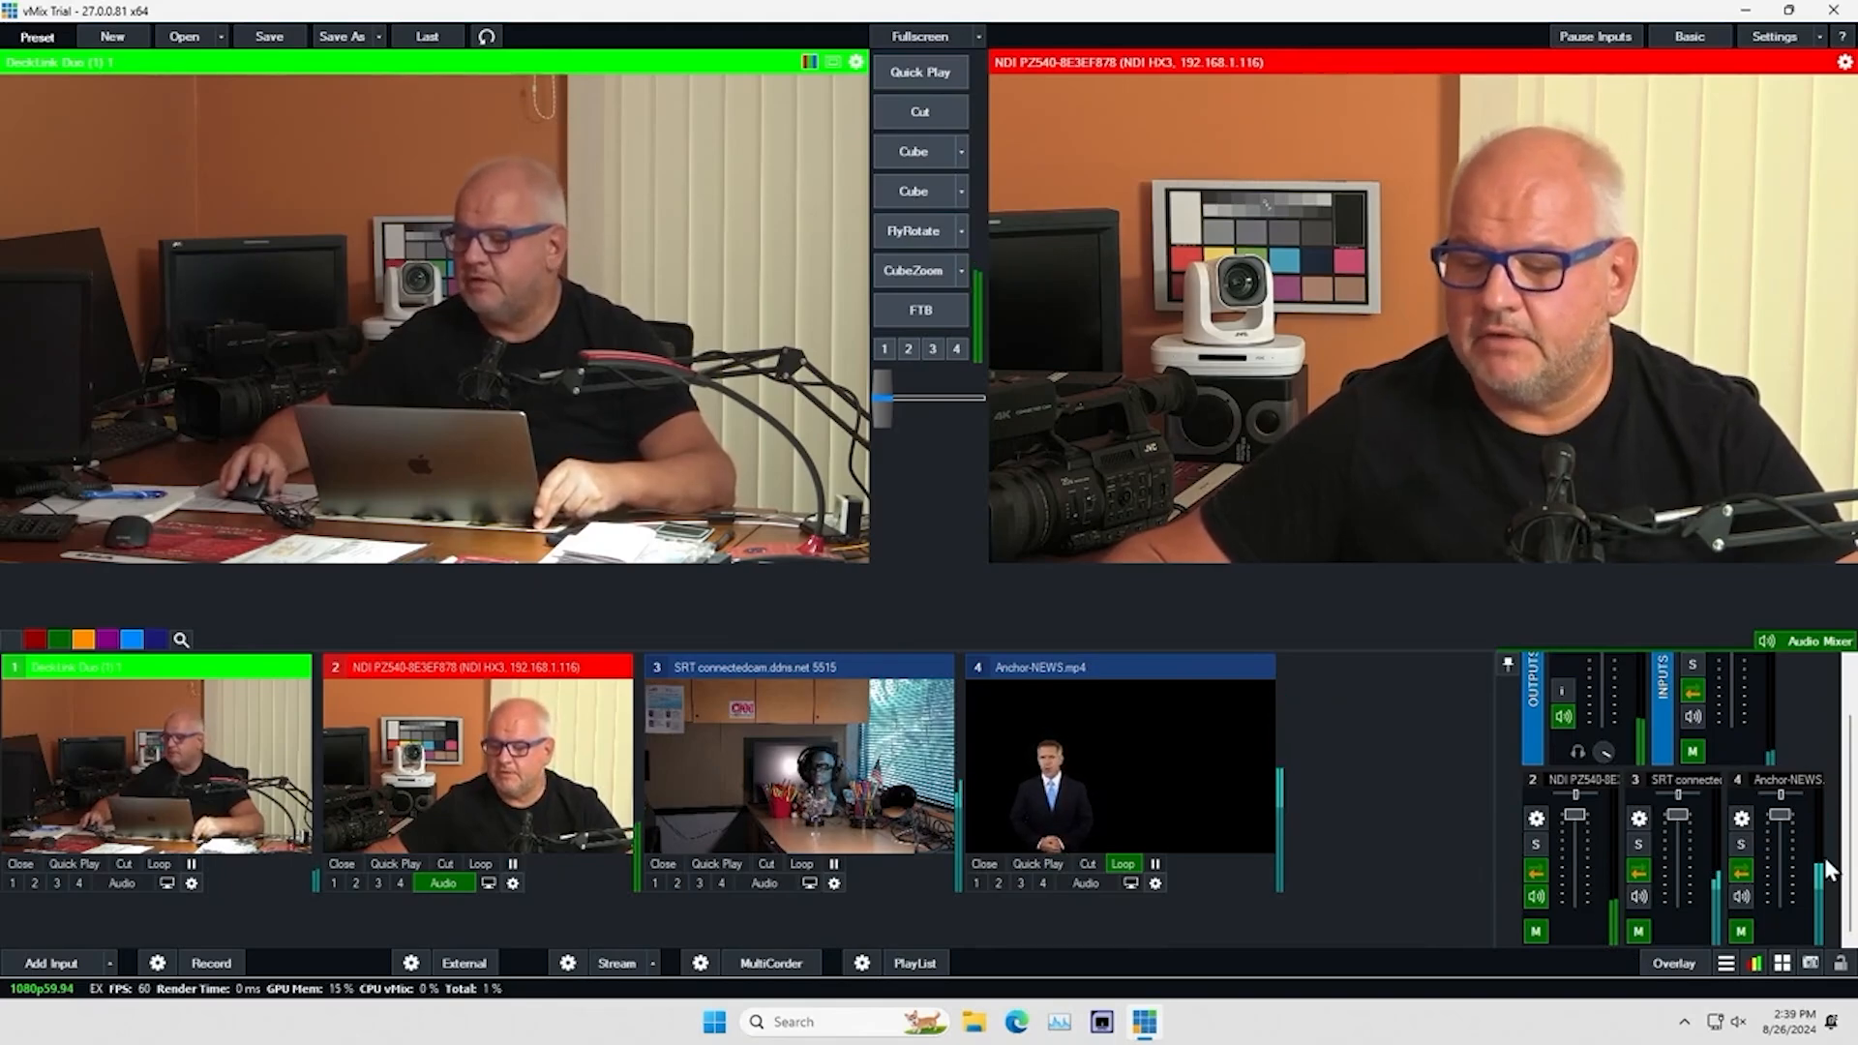
# Raise the 62, 125, 250 and 500 Hz equalizer bands in the audio settings of Anchor-NEWS.mp4, with 500 Hz at 8 dB
pyautogui.moveTo(1825, 852)
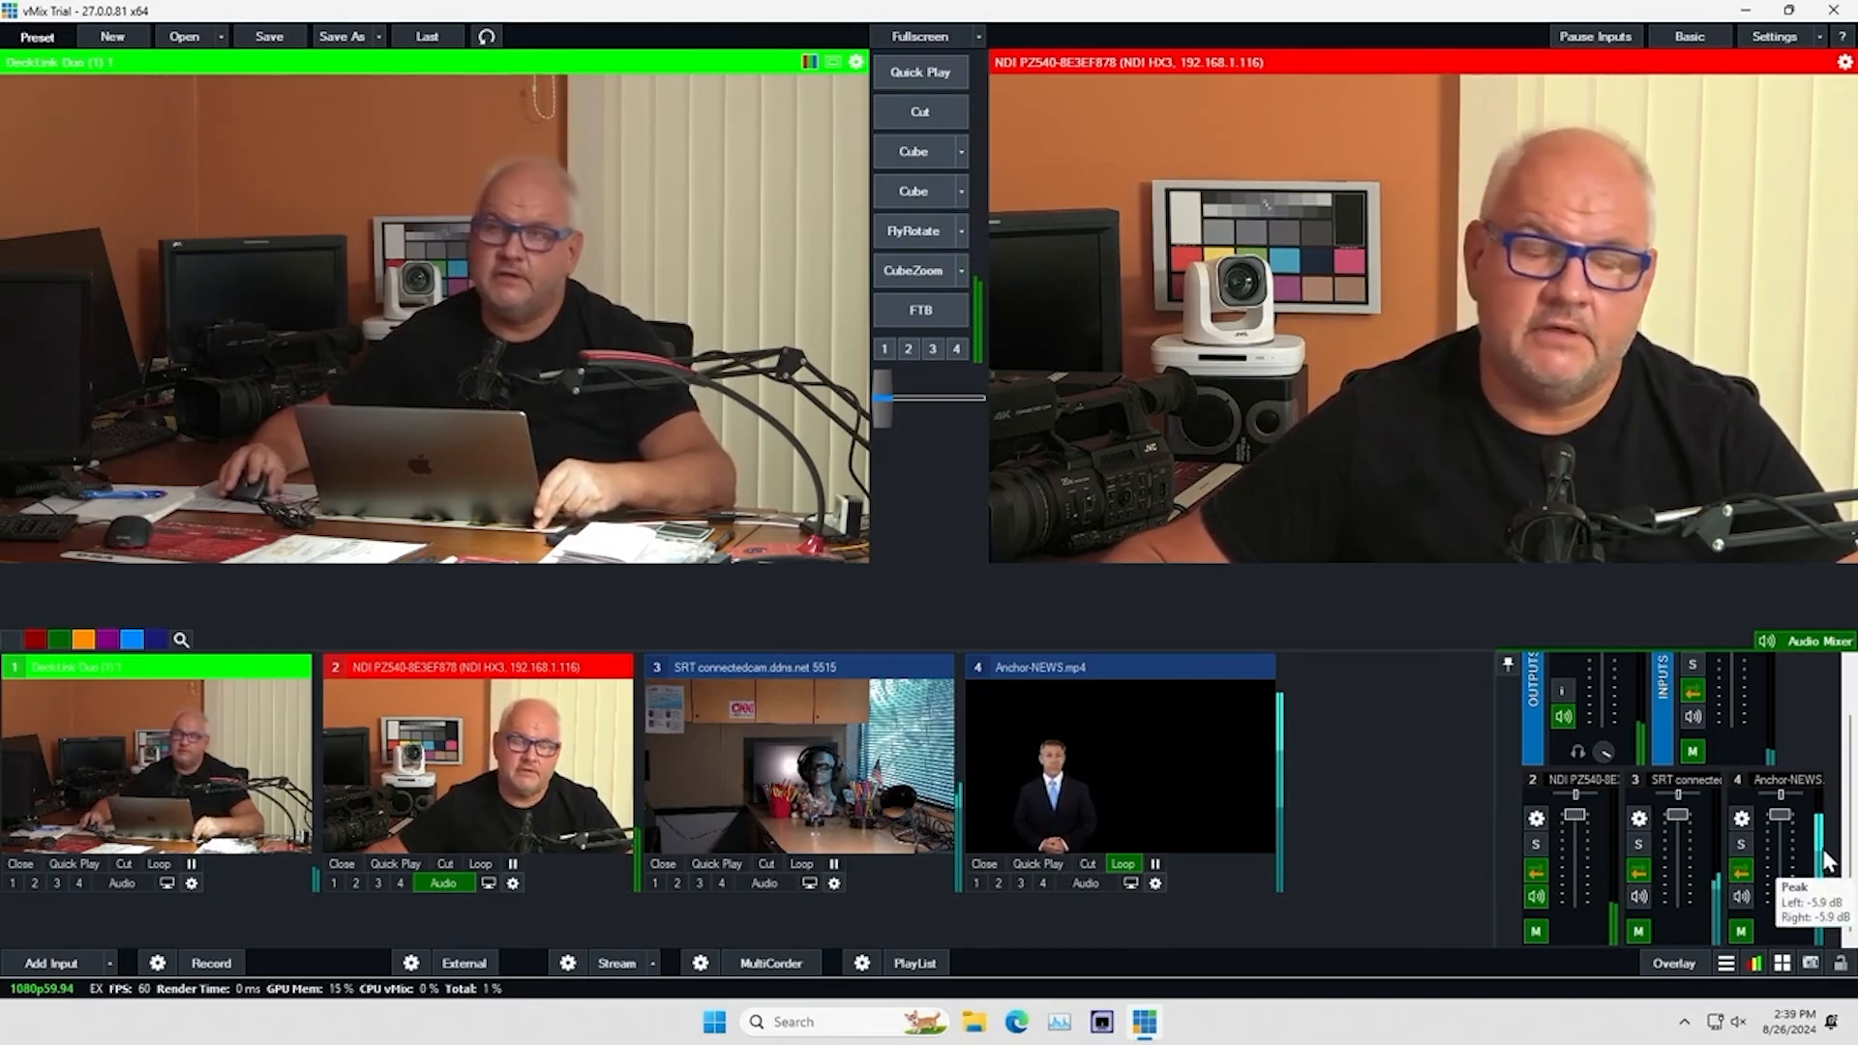
pyautogui.click(1742, 819)
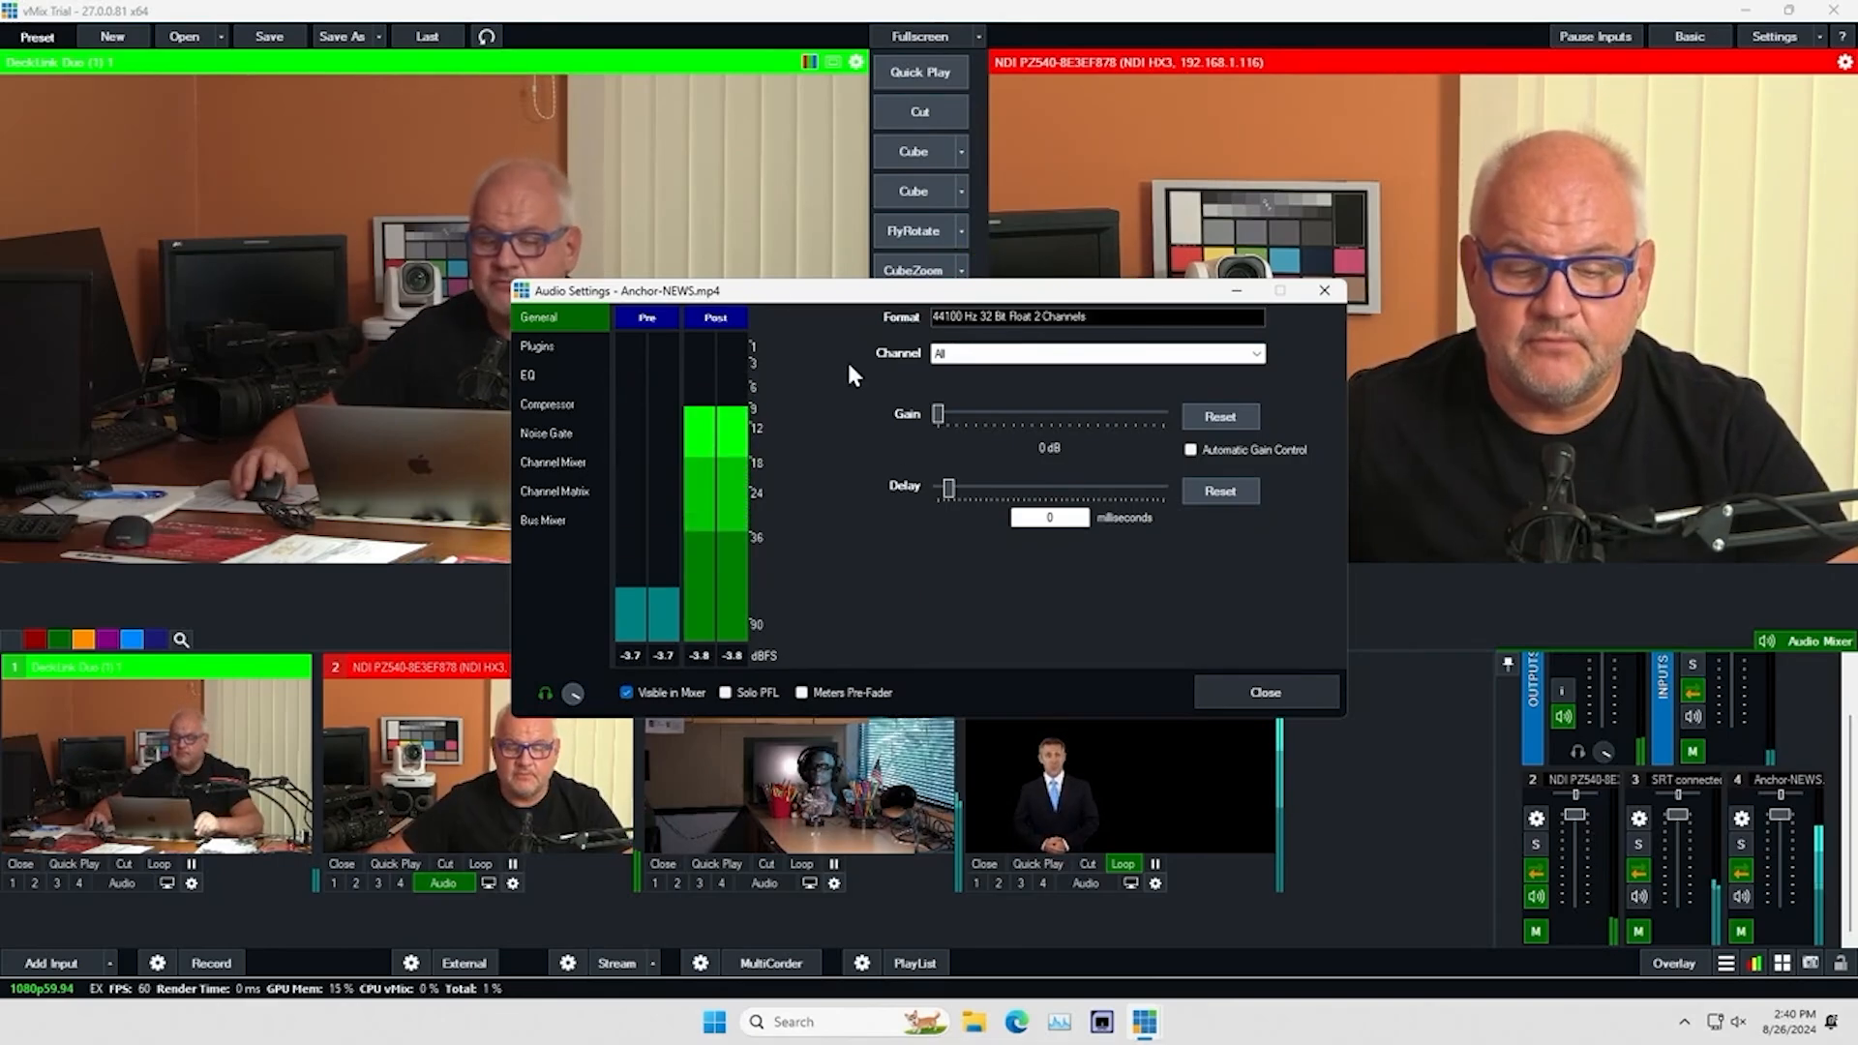
pyautogui.click(540, 345)
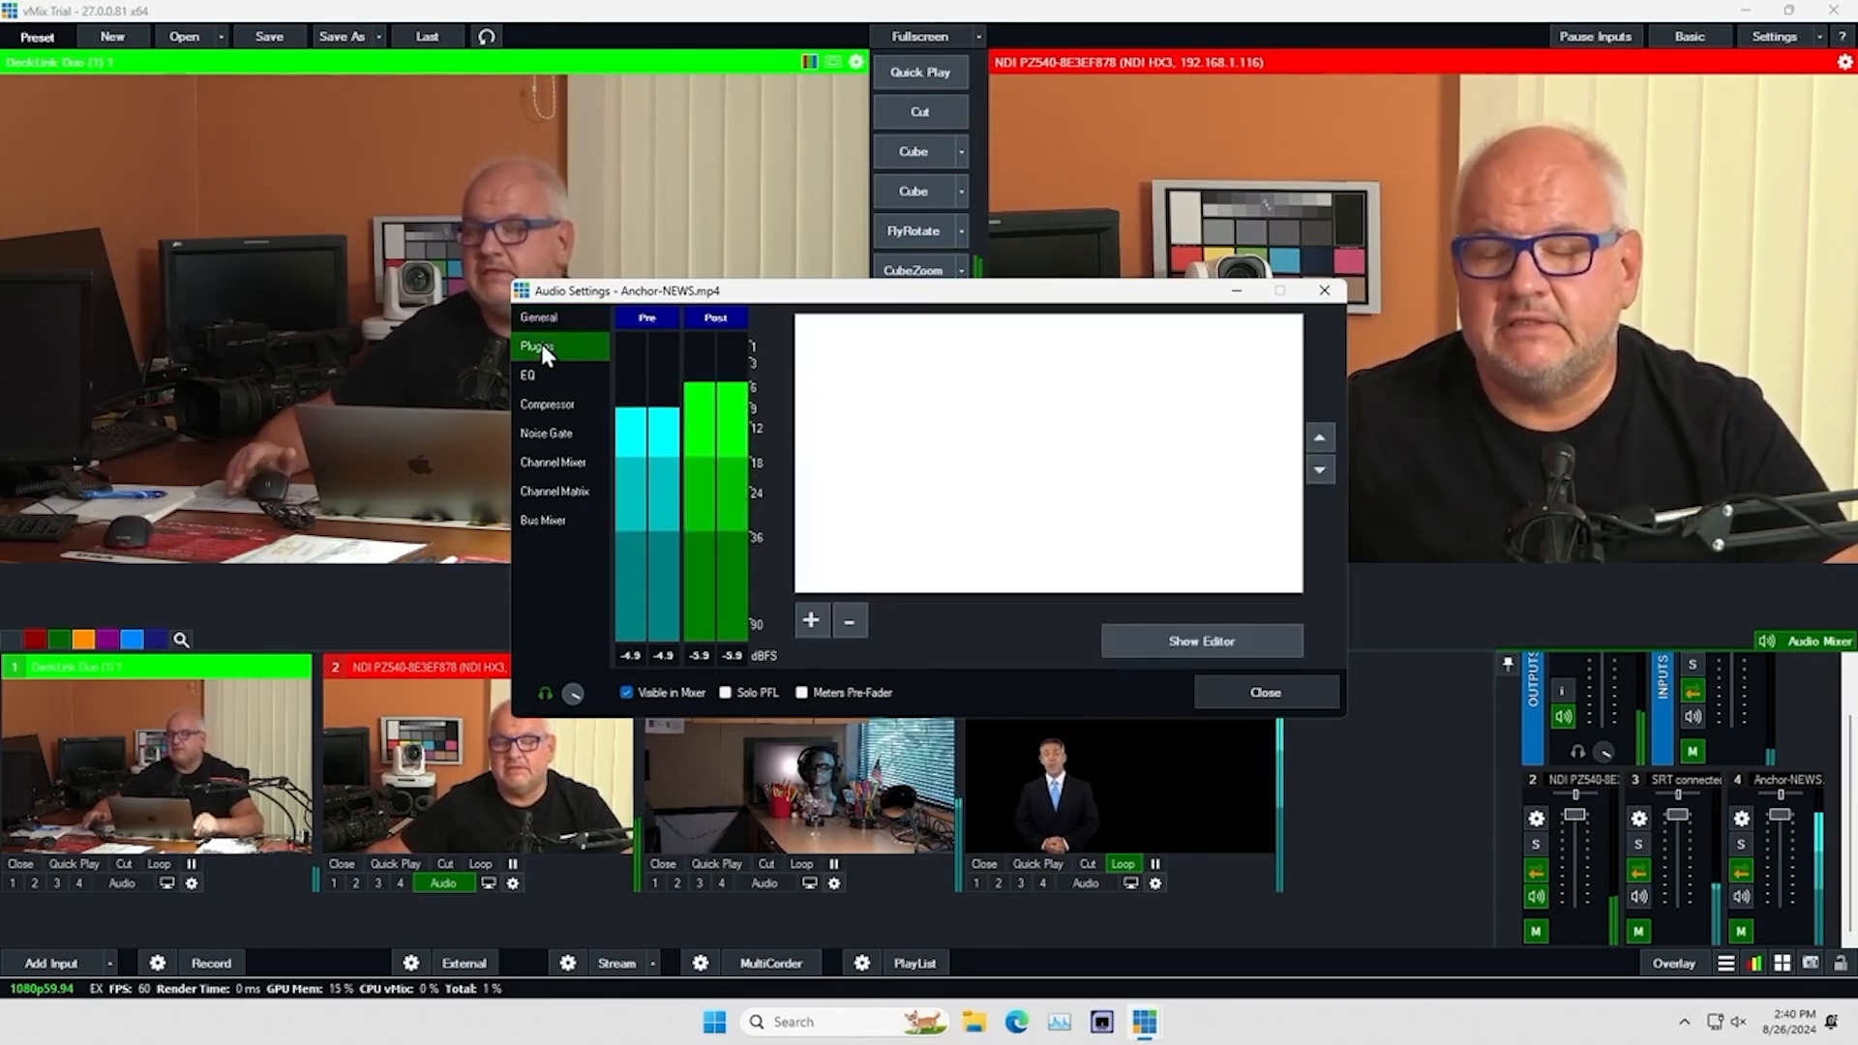
pyautogui.click(539, 375)
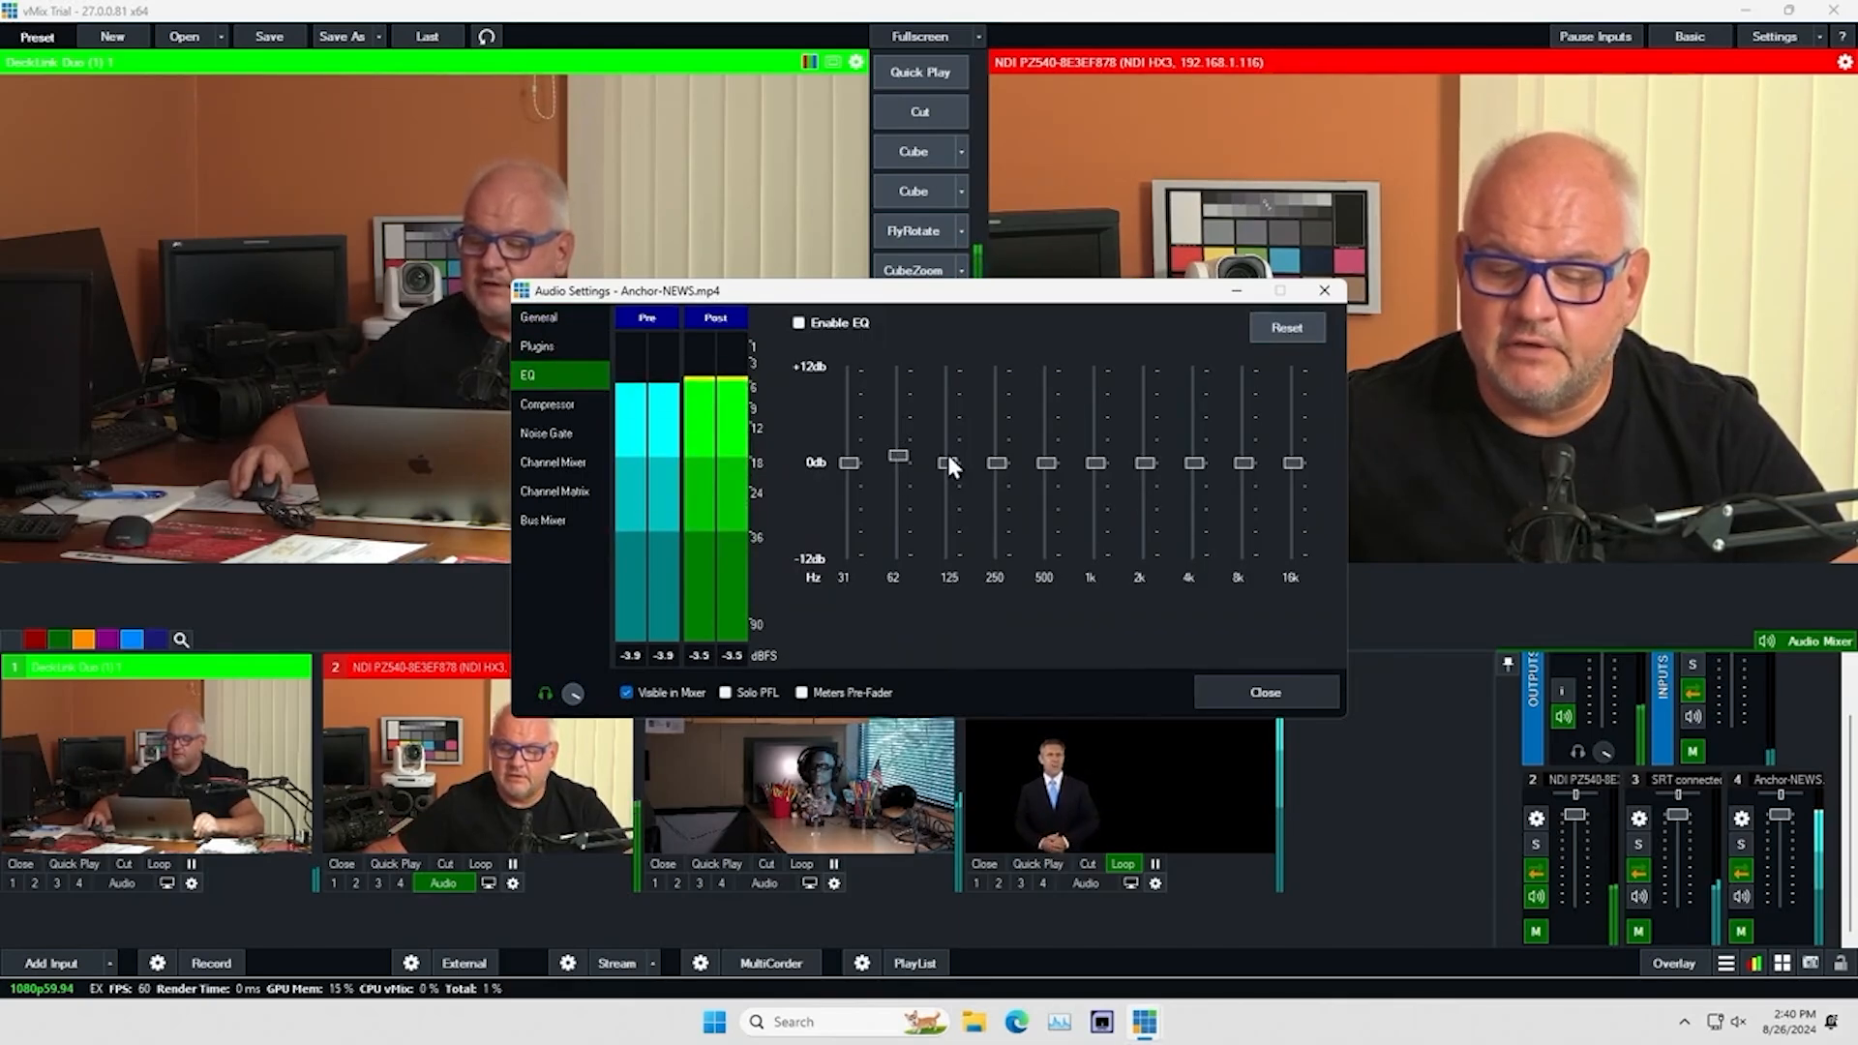
pyautogui.moveTo(949, 460); pyautogui.dragTo(1047, 457)
pyautogui.moveTo(1047, 451)
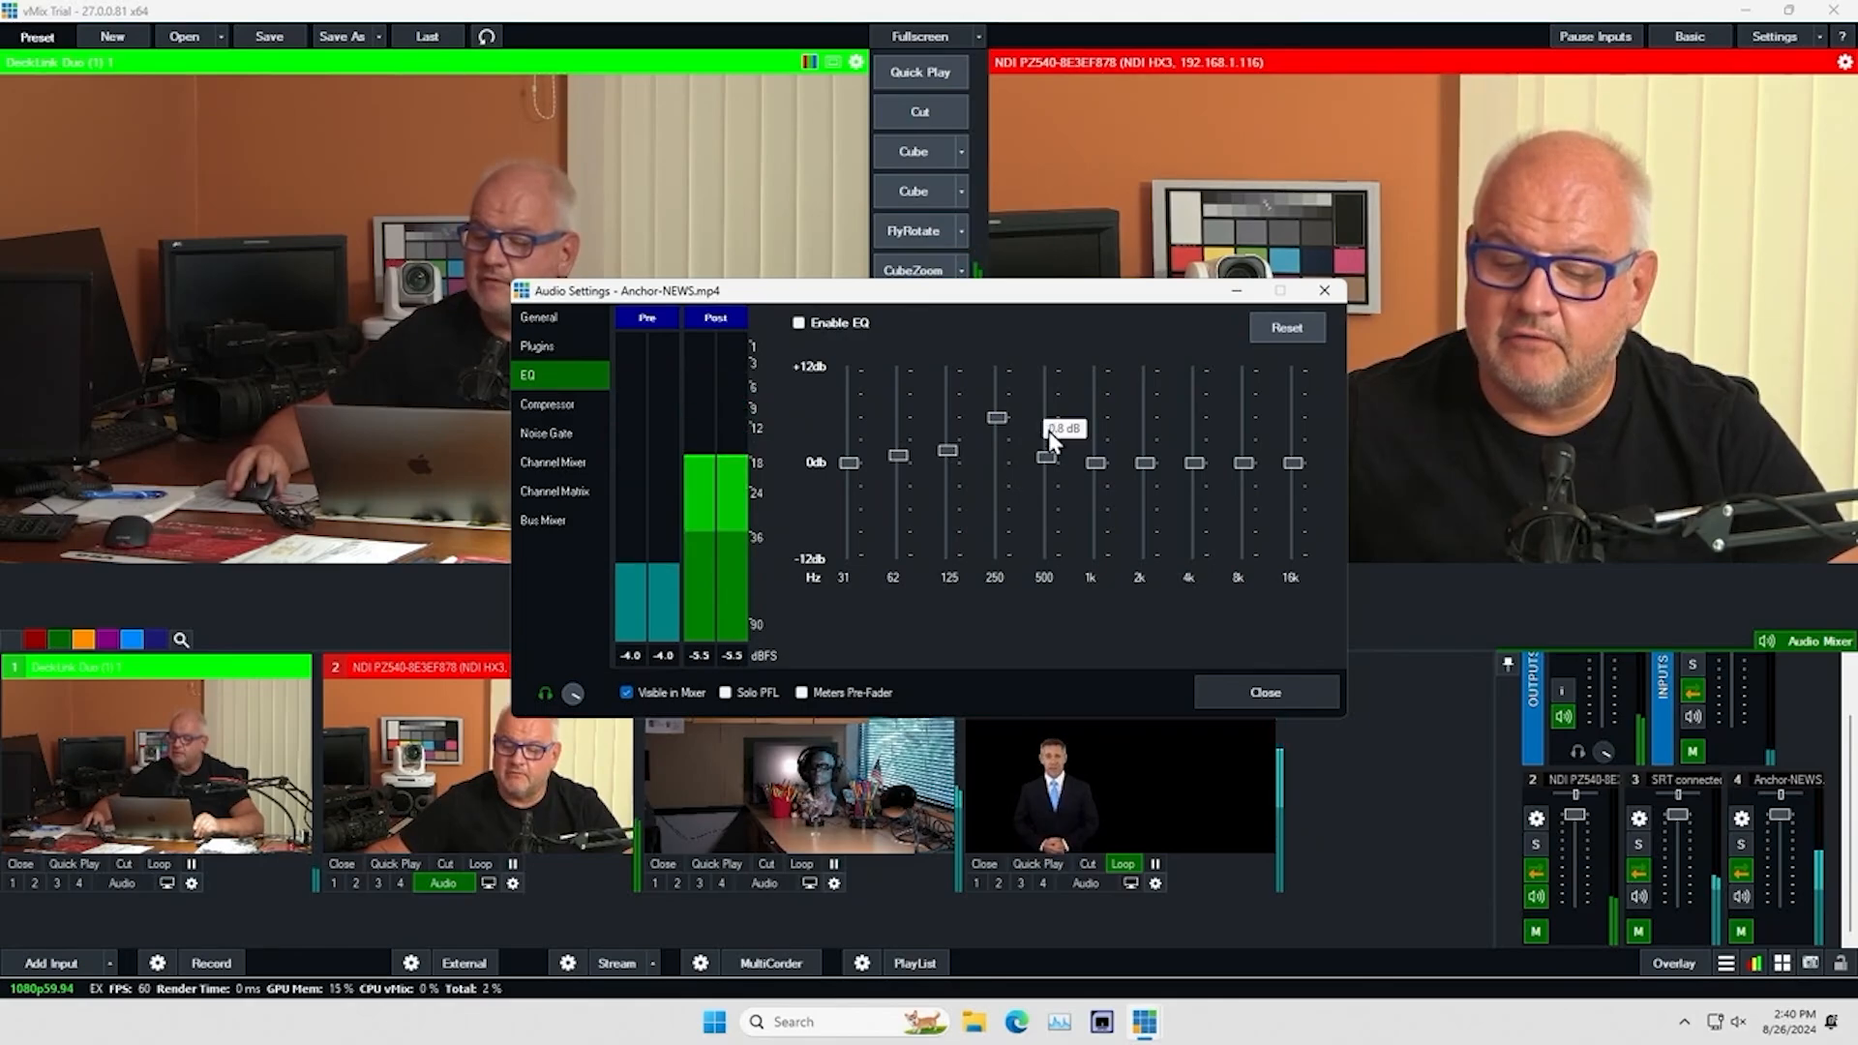
pyautogui.moveTo(1051, 390)
pyautogui.mouseDown()
pyautogui.moveTo(1049, 438)
pyautogui.moveTo(1054, 407)
pyautogui.mouseUp()
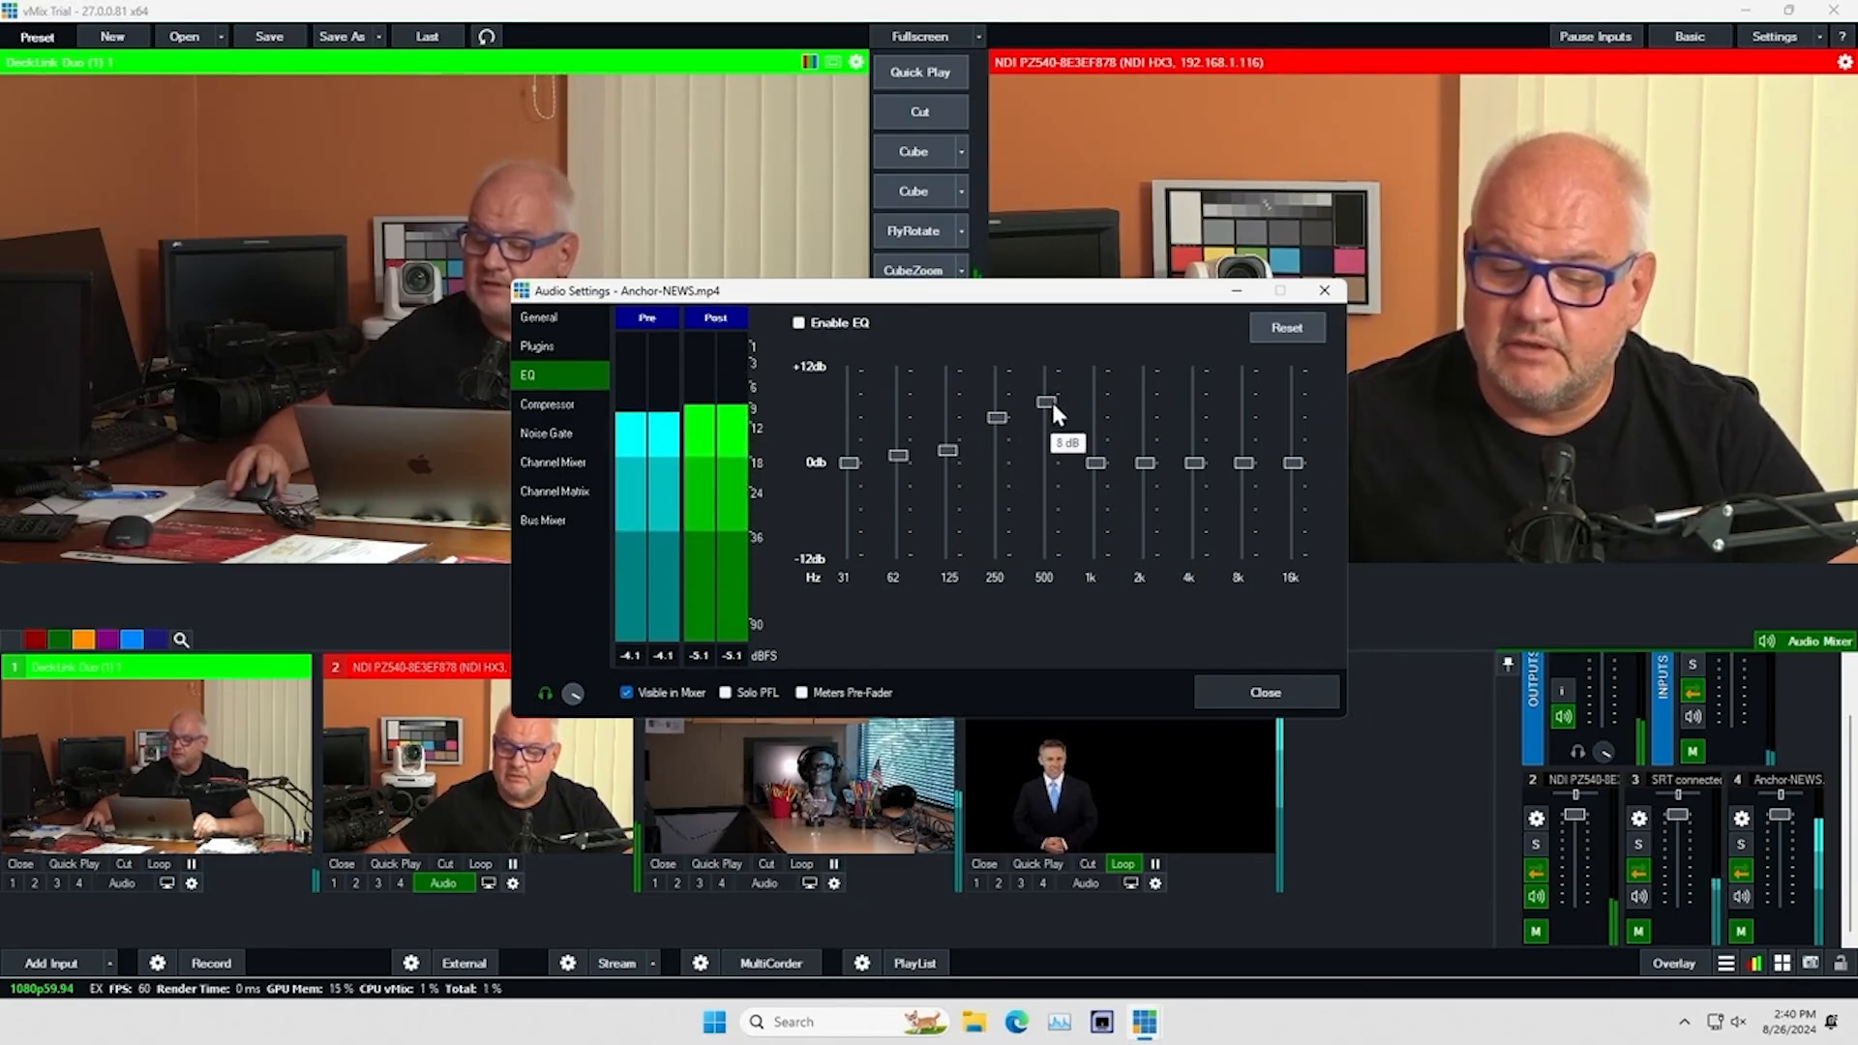
# Review the compressor, noise gate, channel mixer and channel matrix settings of the Anchor-NEWS.mp4 audio
pyautogui.click(567, 407)
pyautogui.click(560, 430)
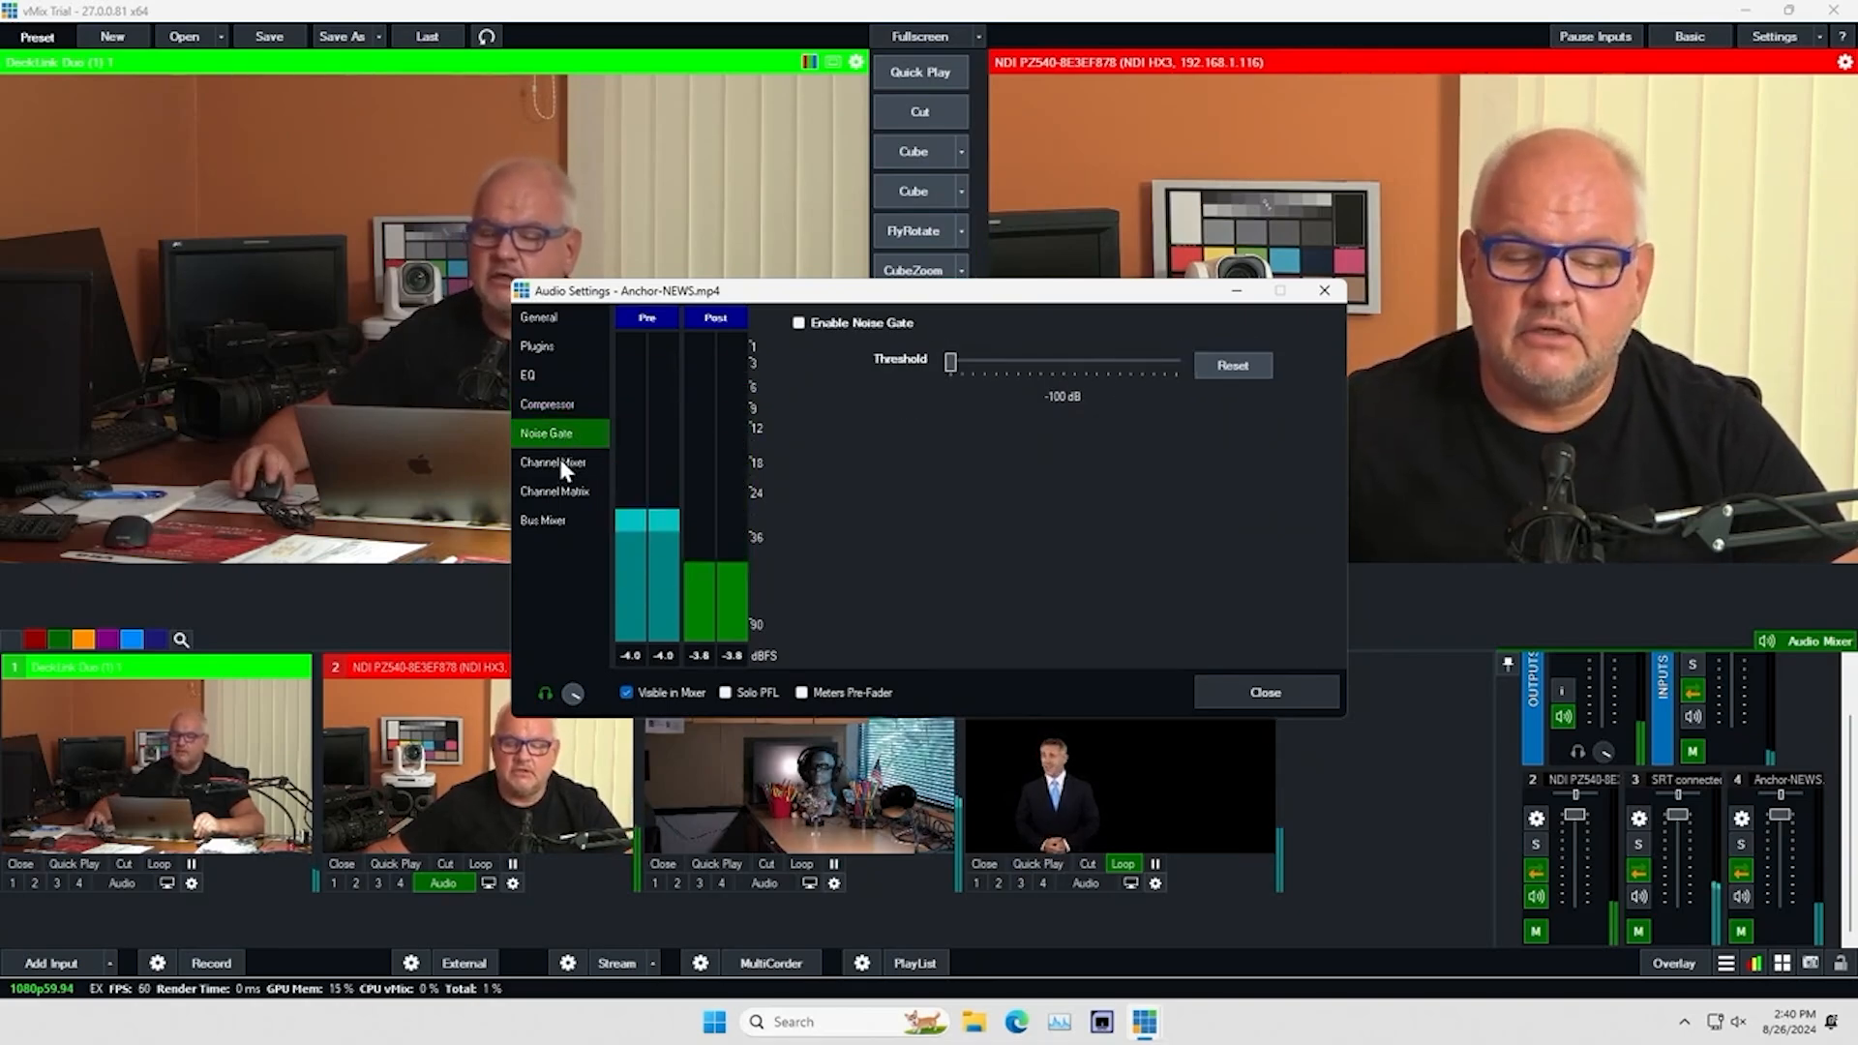
pyautogui.click(561, 462)
pyautogui.click(557, 488)
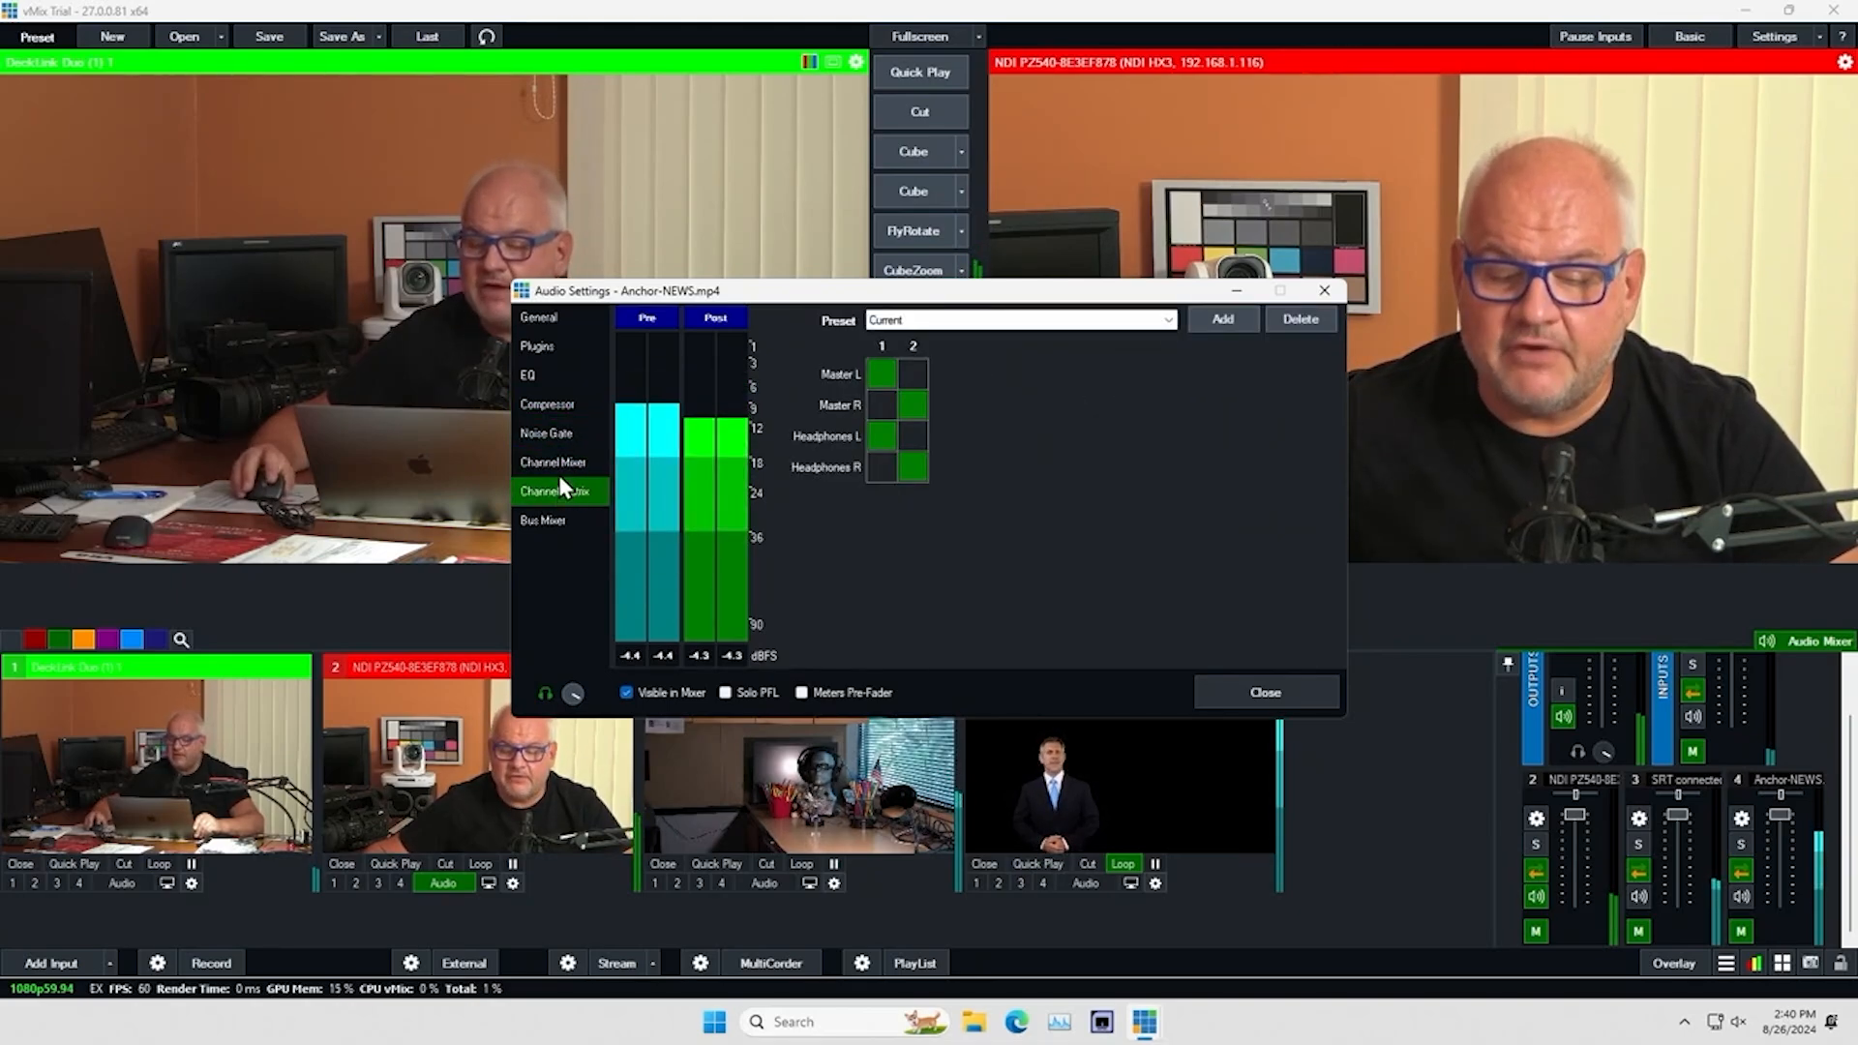
pyautogui.click(566, 462)
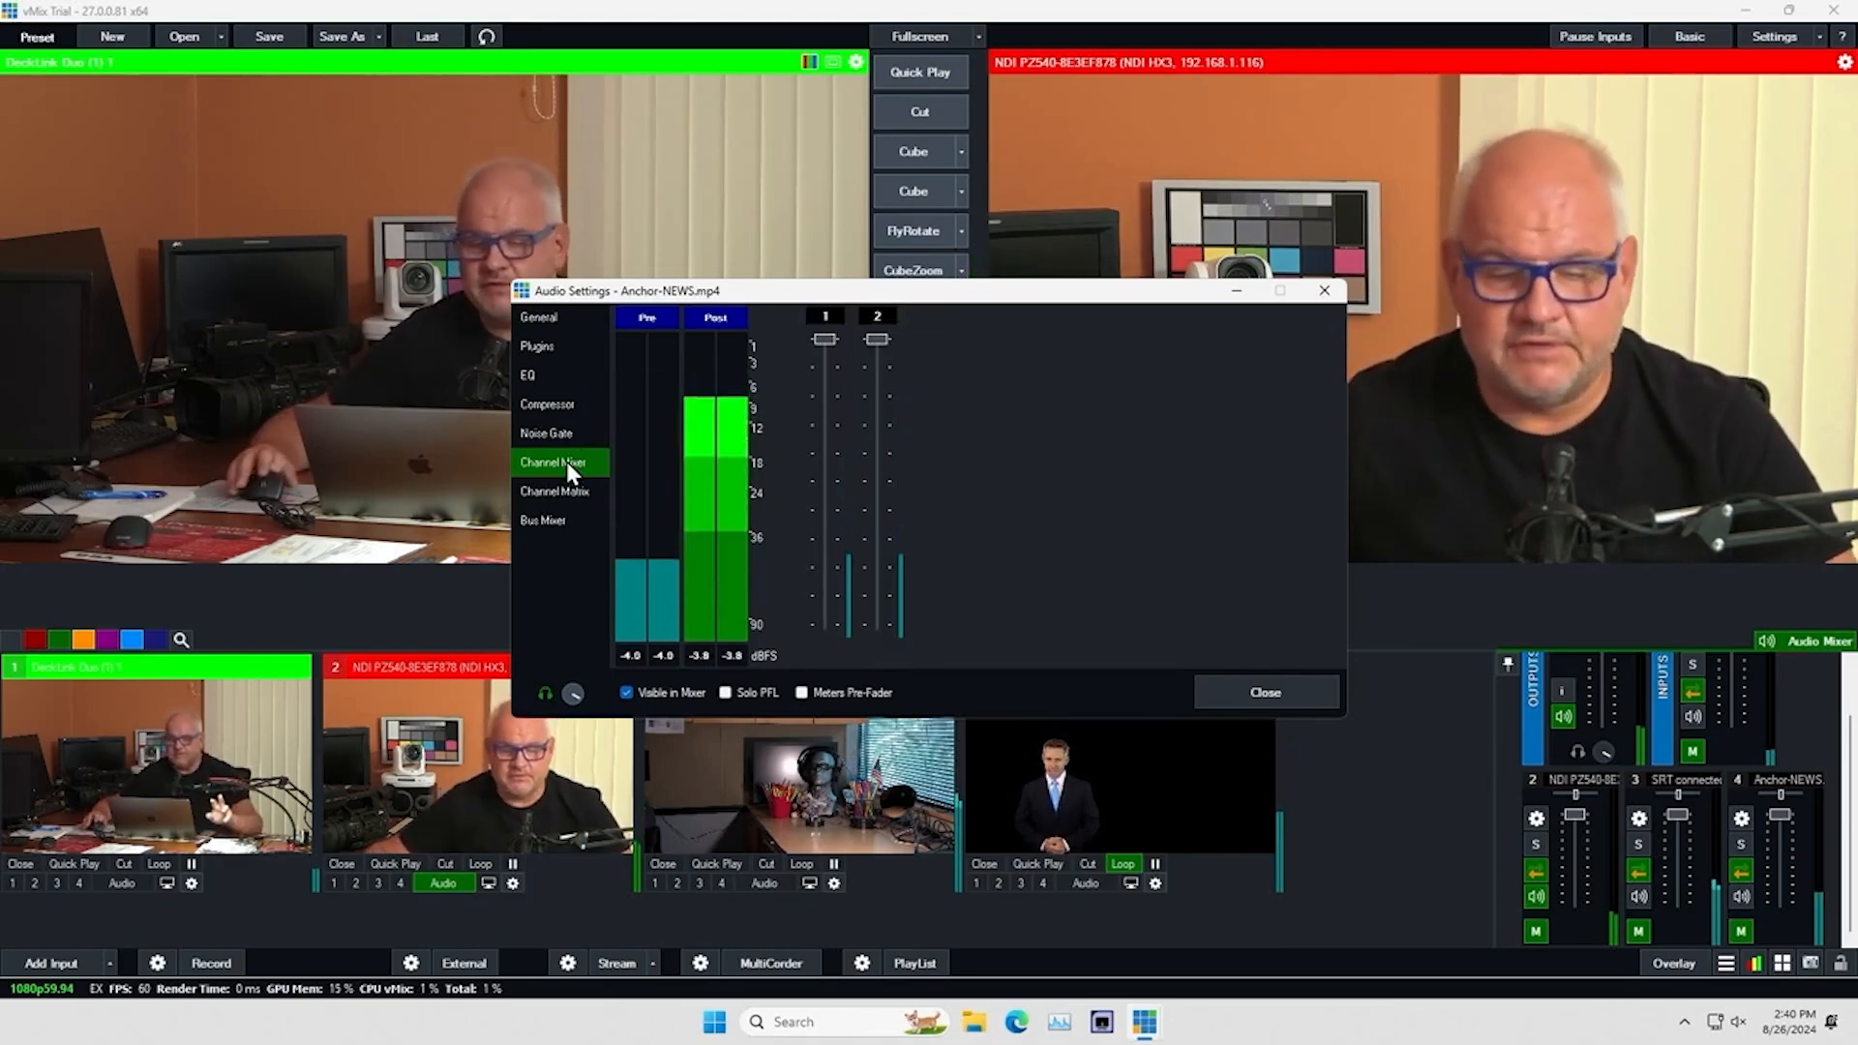
# Review the bus mixer settings of the Anchor-NEWS.mp4 audio and close its audio settings
pyautogui.click(552, 522)
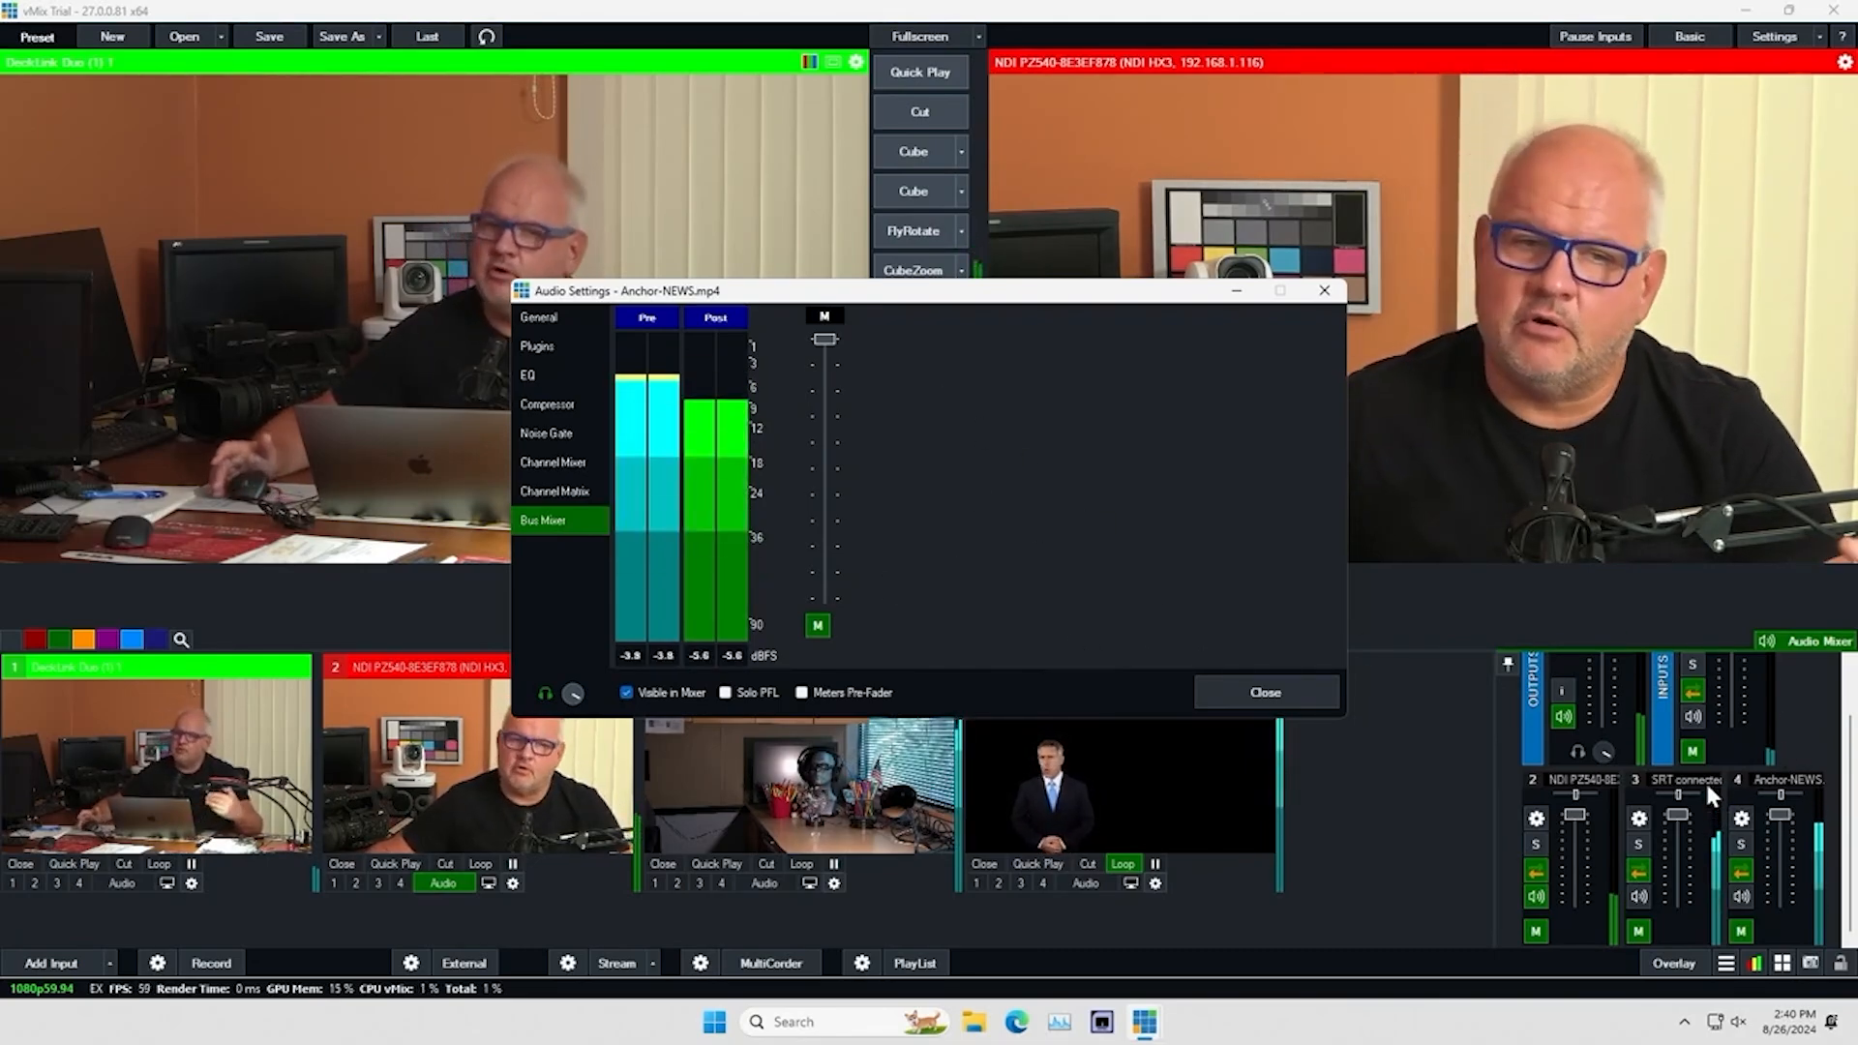
pyautogui.click(1243, 693)
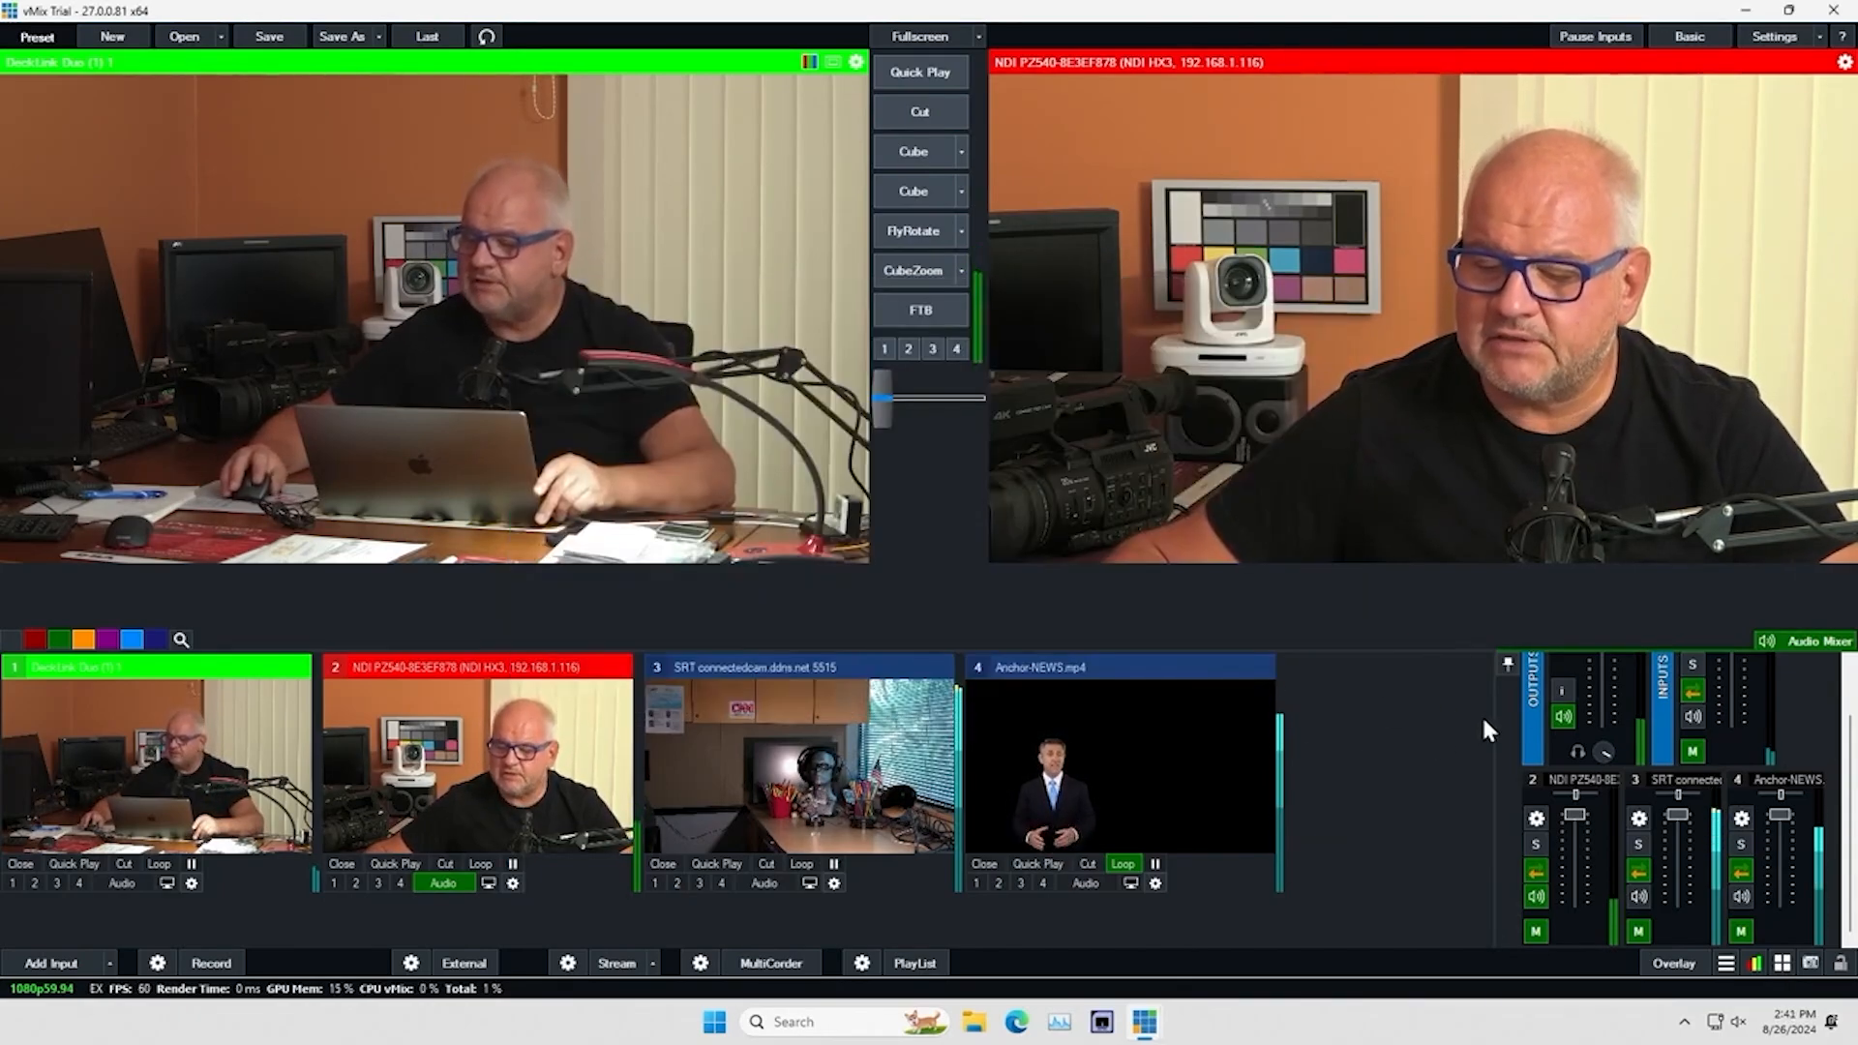
# Detach the audio mixer into its own window, move it higher on the screen and enlarge its height to fit all channels
pyautogui.click(1507, 665)
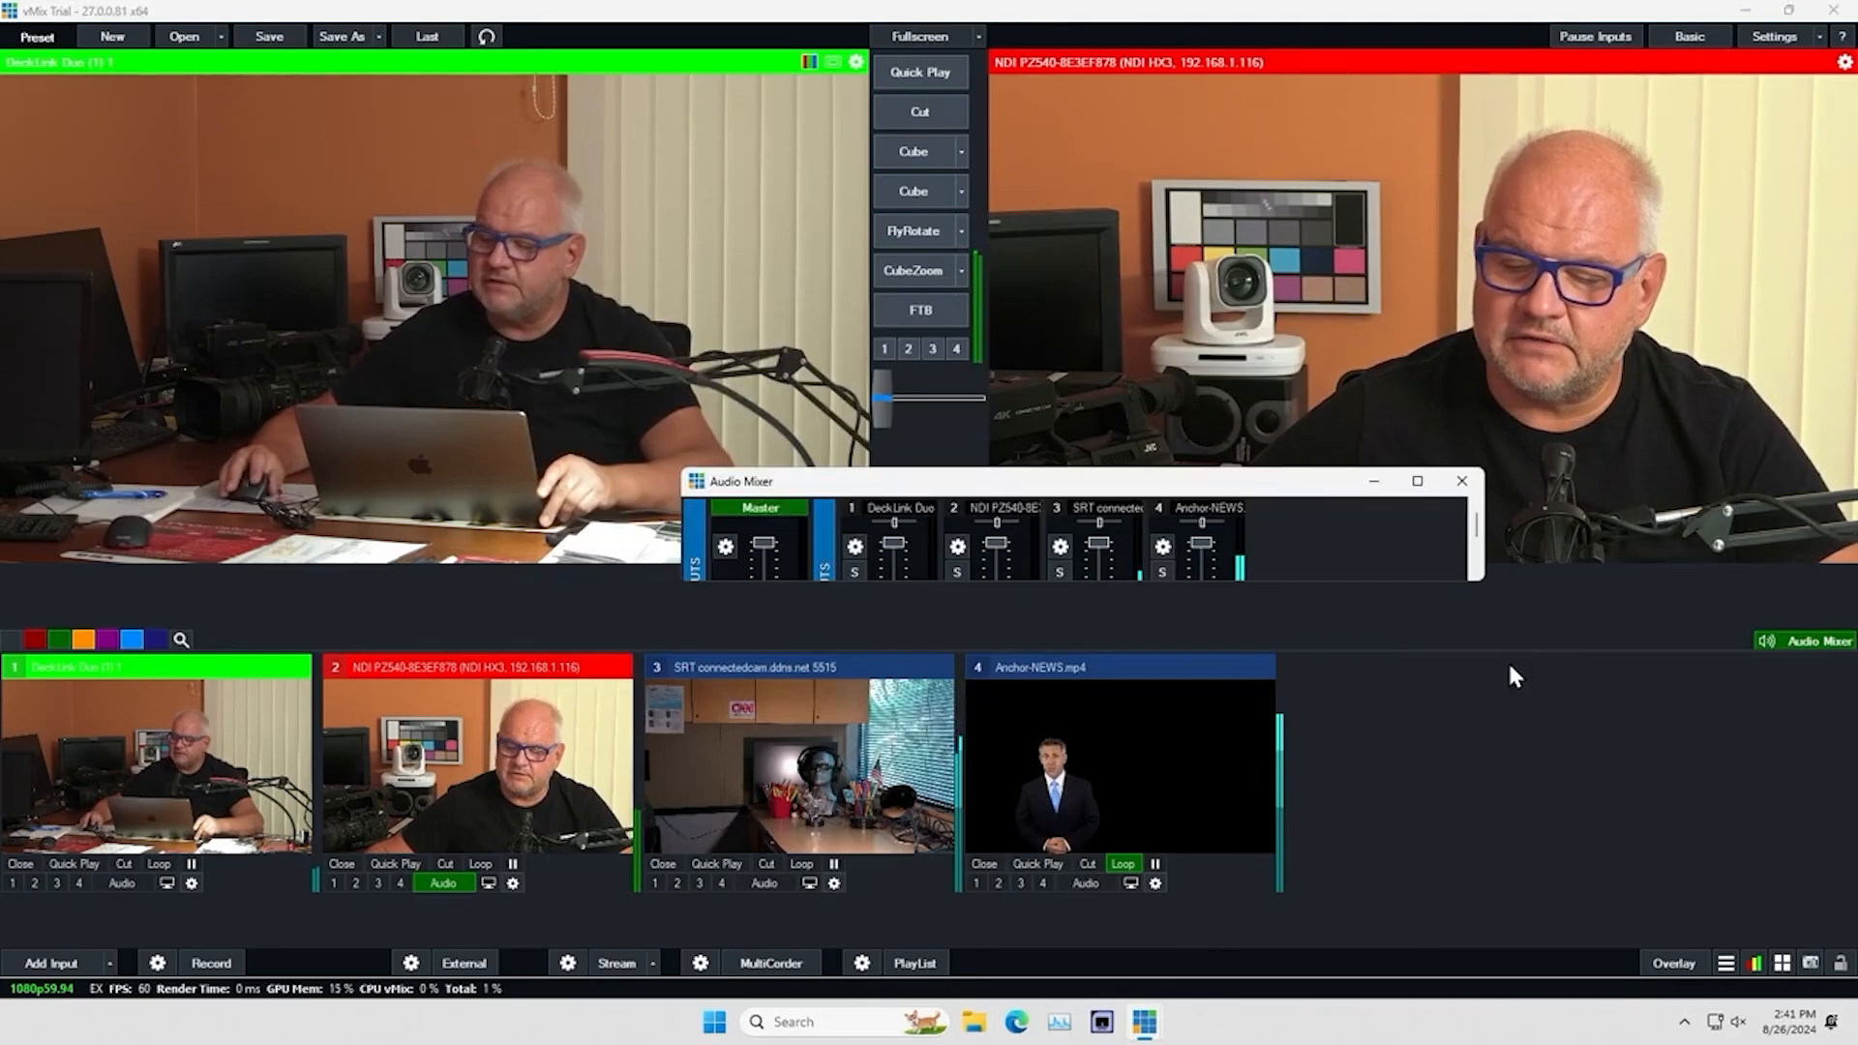
pyautogui.moveTo(1287, 484); pyautogui.dragTo(1197, 218)
pyautogui.moveTo(1137, 322); pyautogui.dragTo(1128, 689)
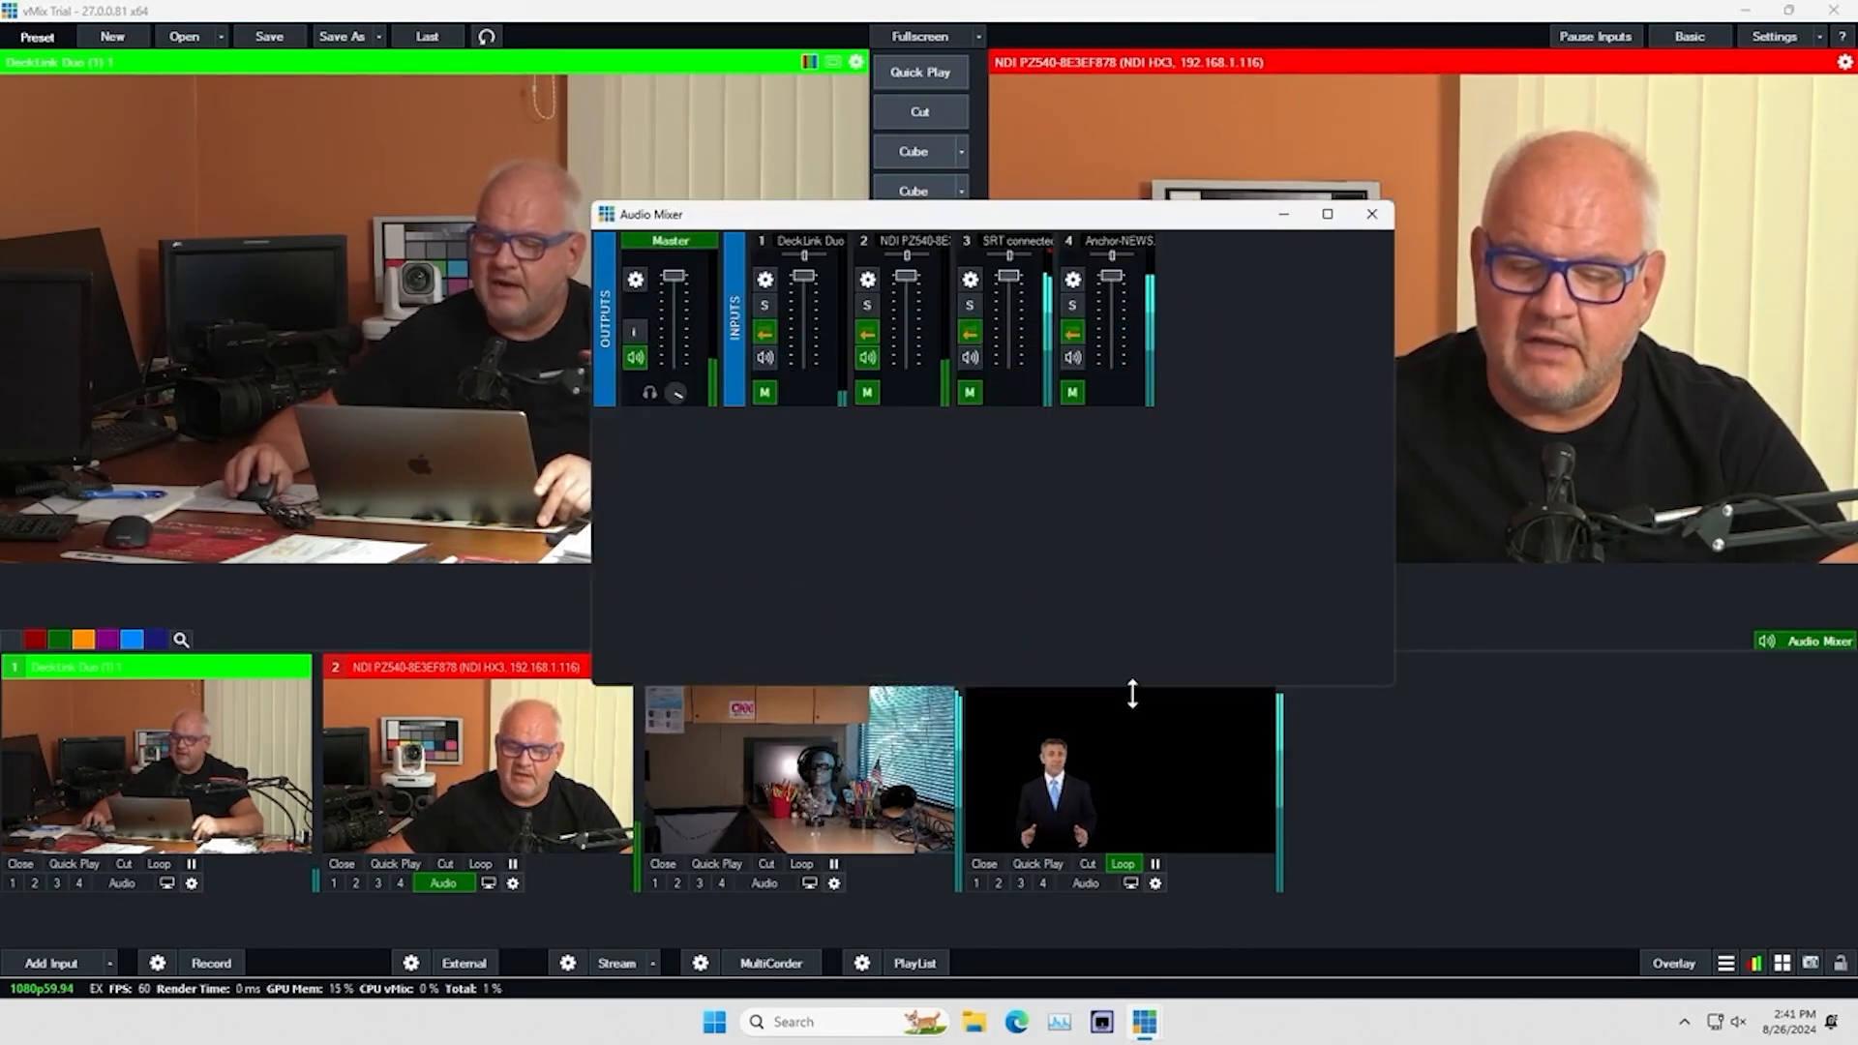
pyautogui.moveTo(844, 215); pyautogui.dragTo(822, 253)
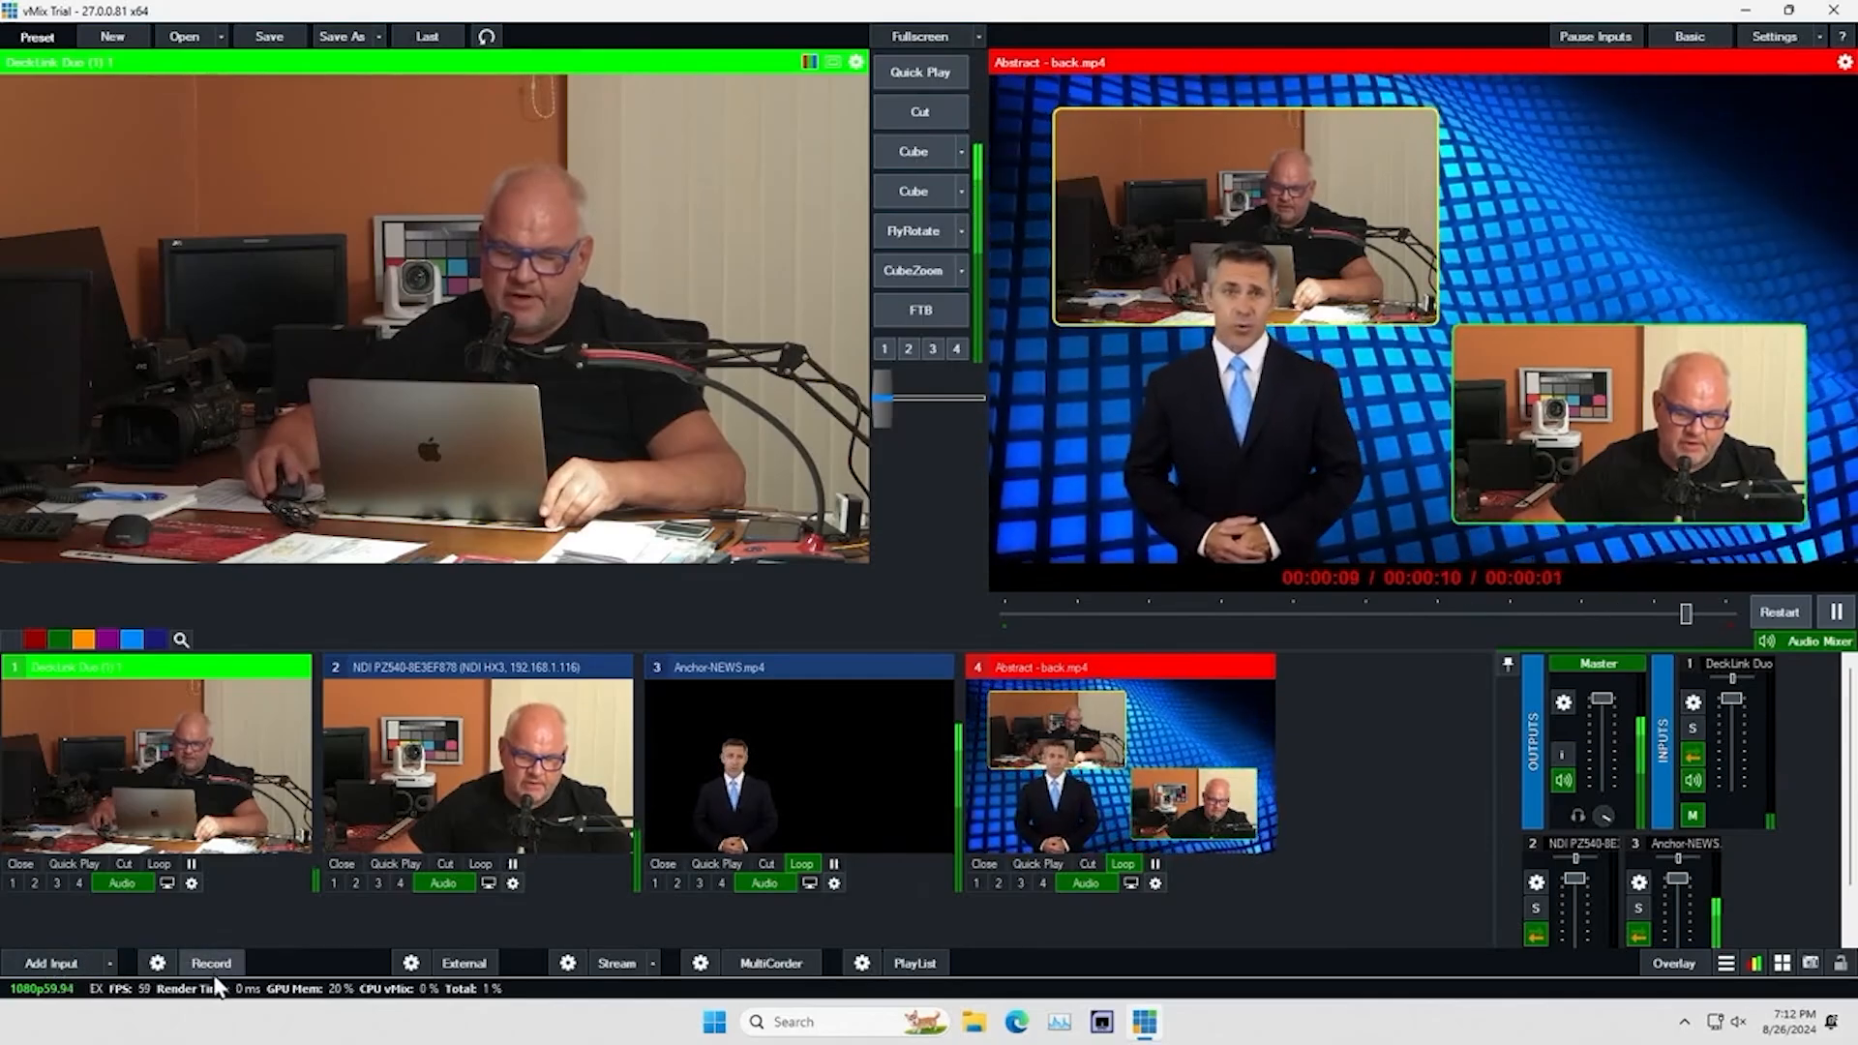
# Examine the MP4 recording setup of recorder 1 and its available output sources, and cancel without changes
pyautogui.click(157, 963)
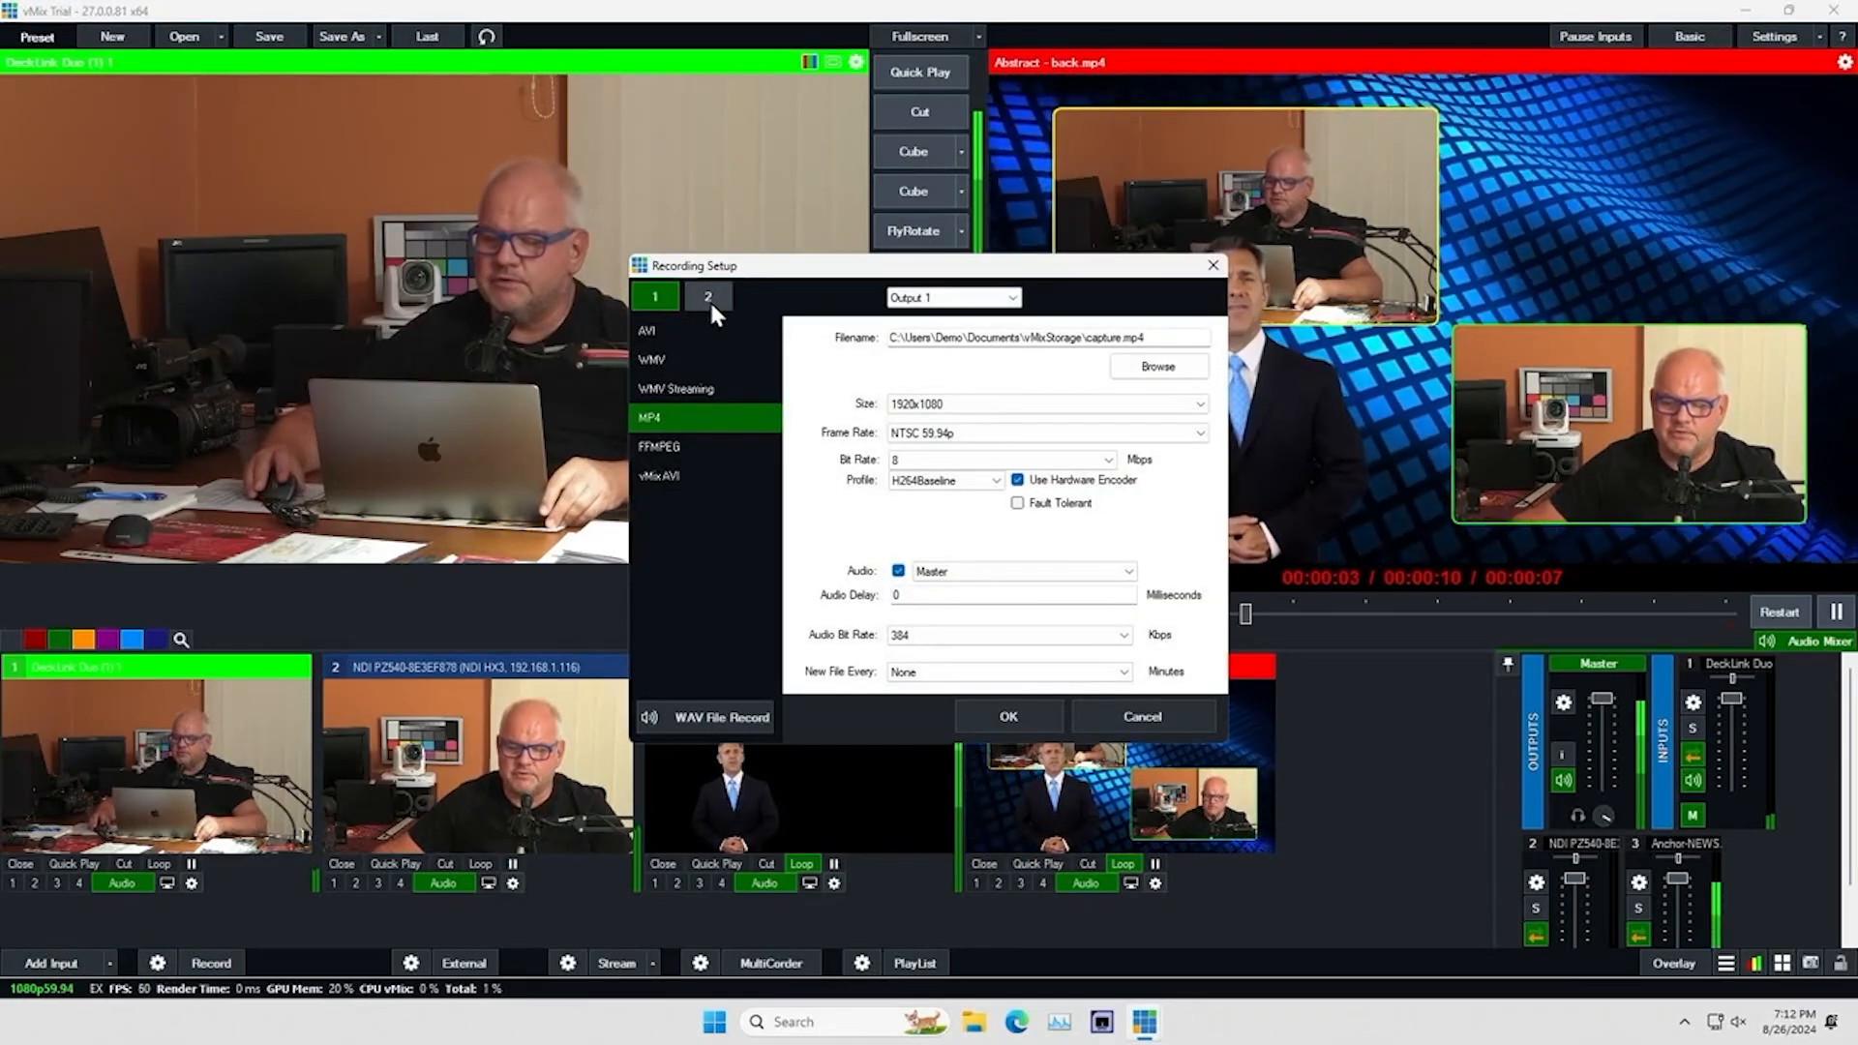
pyautogui.click(1015, 299)
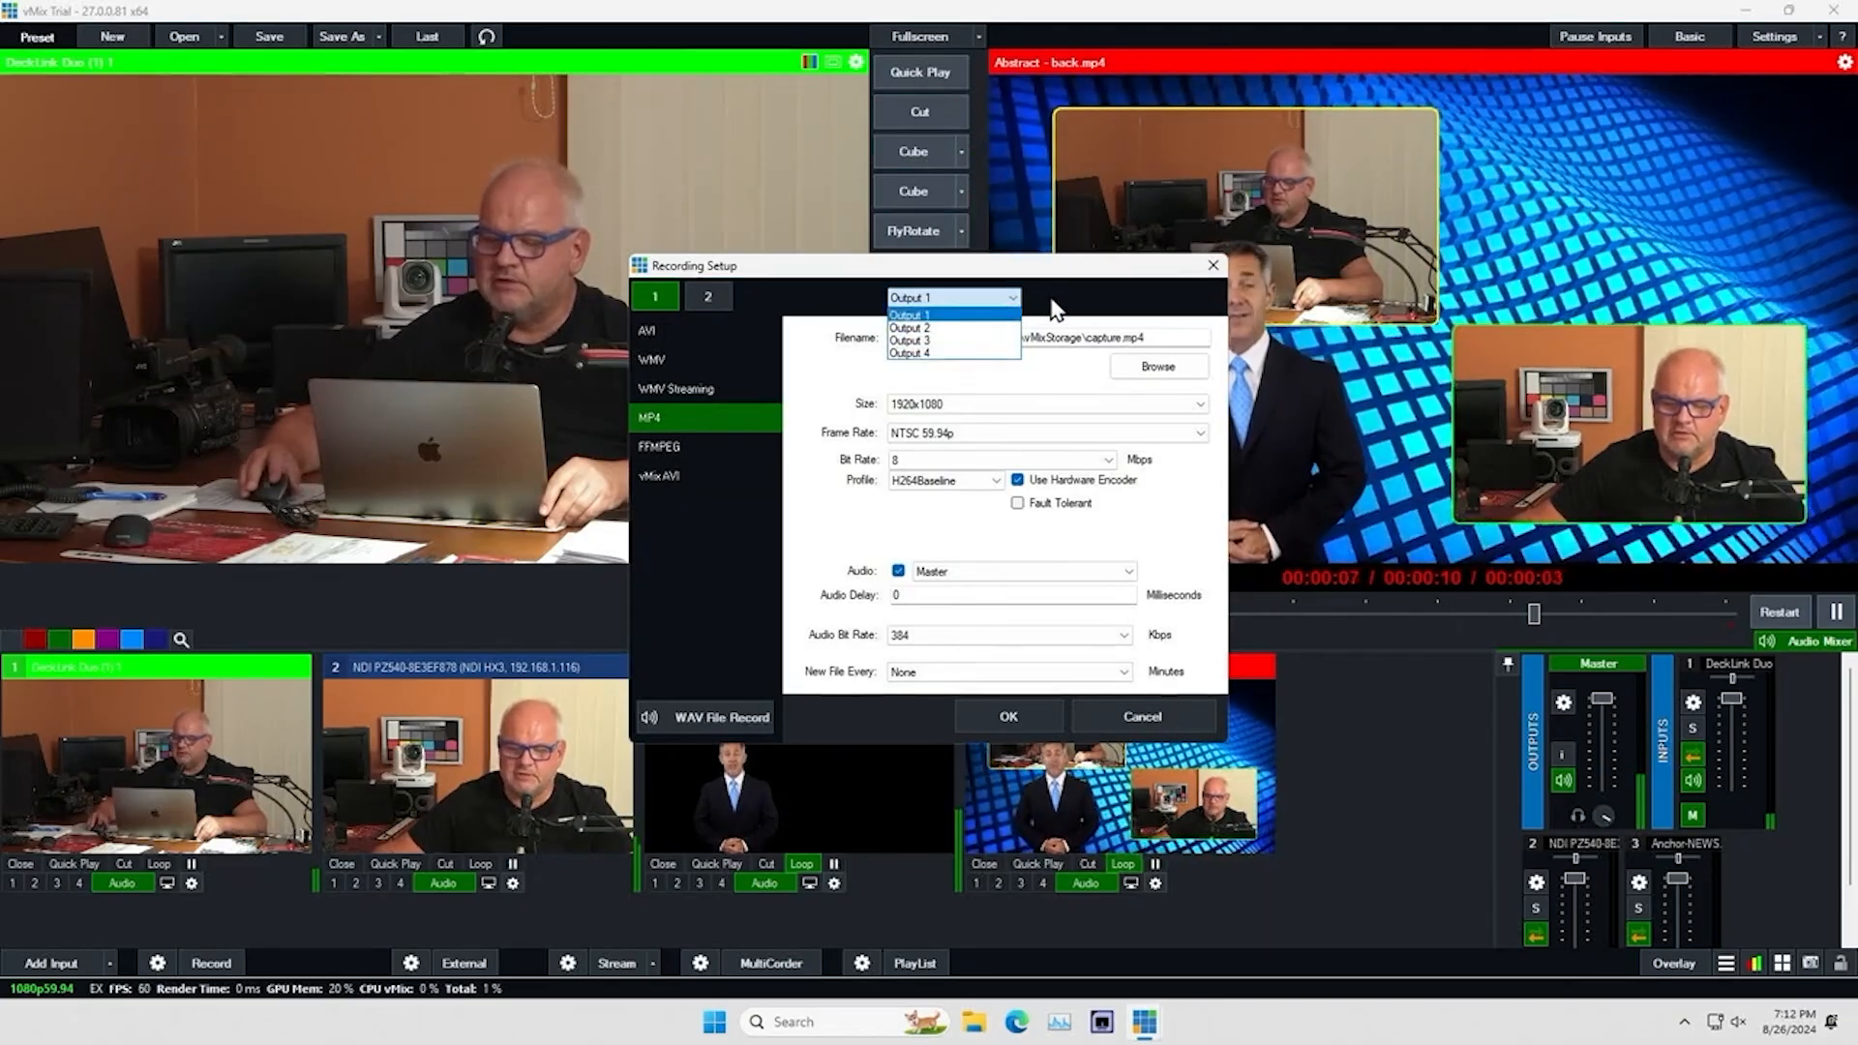
pyautogui.click(1055, 309)
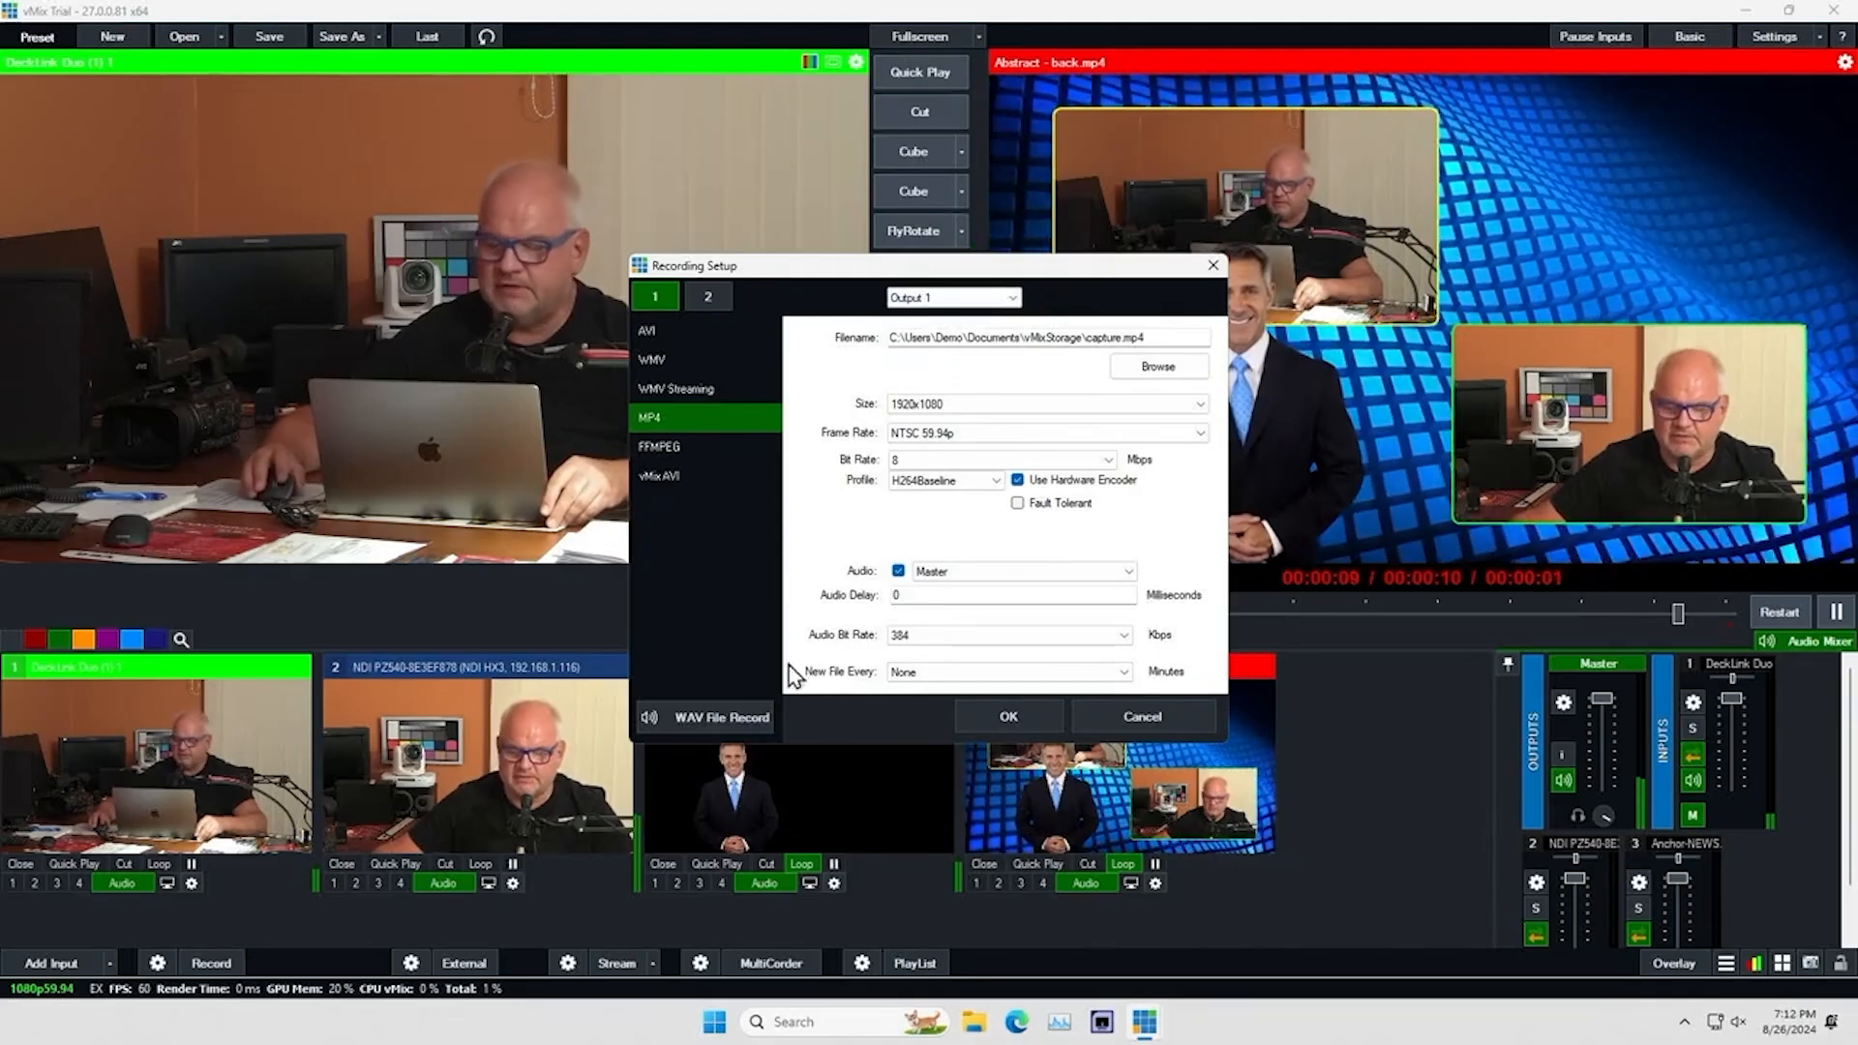
pyautogui.click(1160, 717)
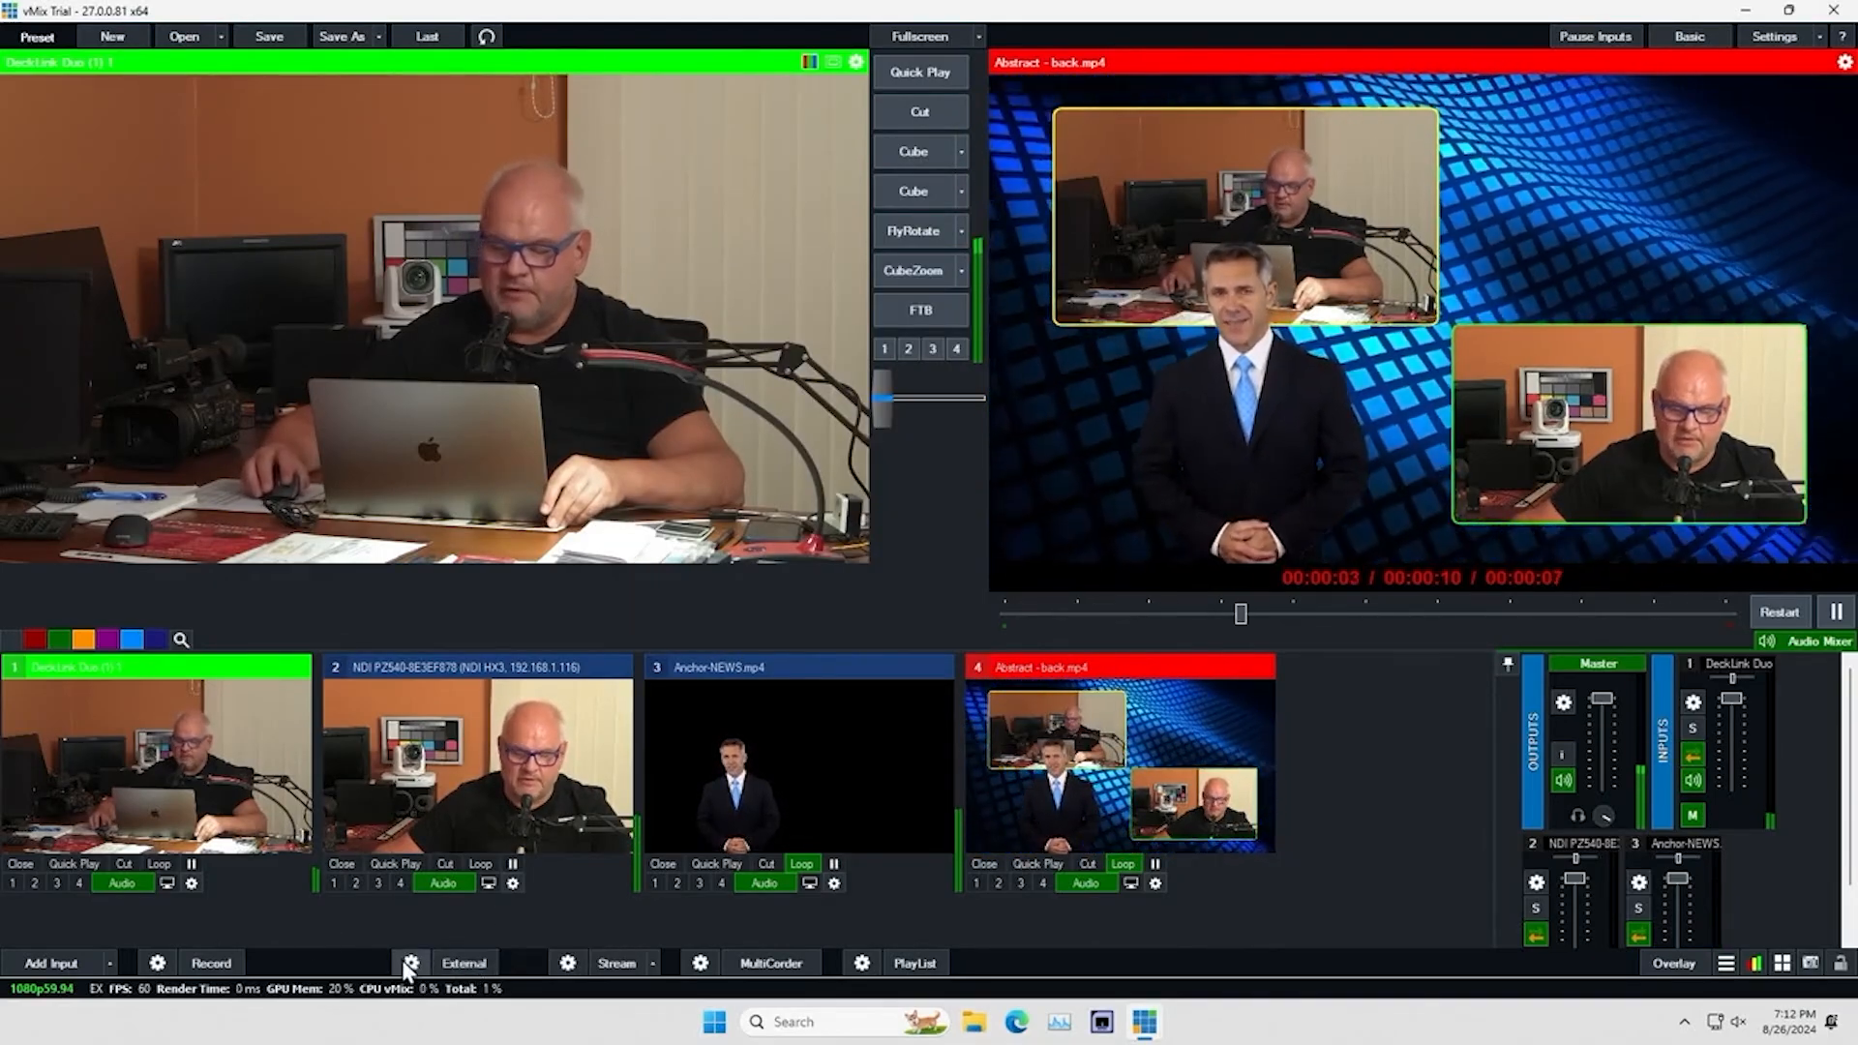
# Look over the configuration options for outputs 2, 3 and 4, SRT and external output, without choosing any
pyautogui.click(411, 964)
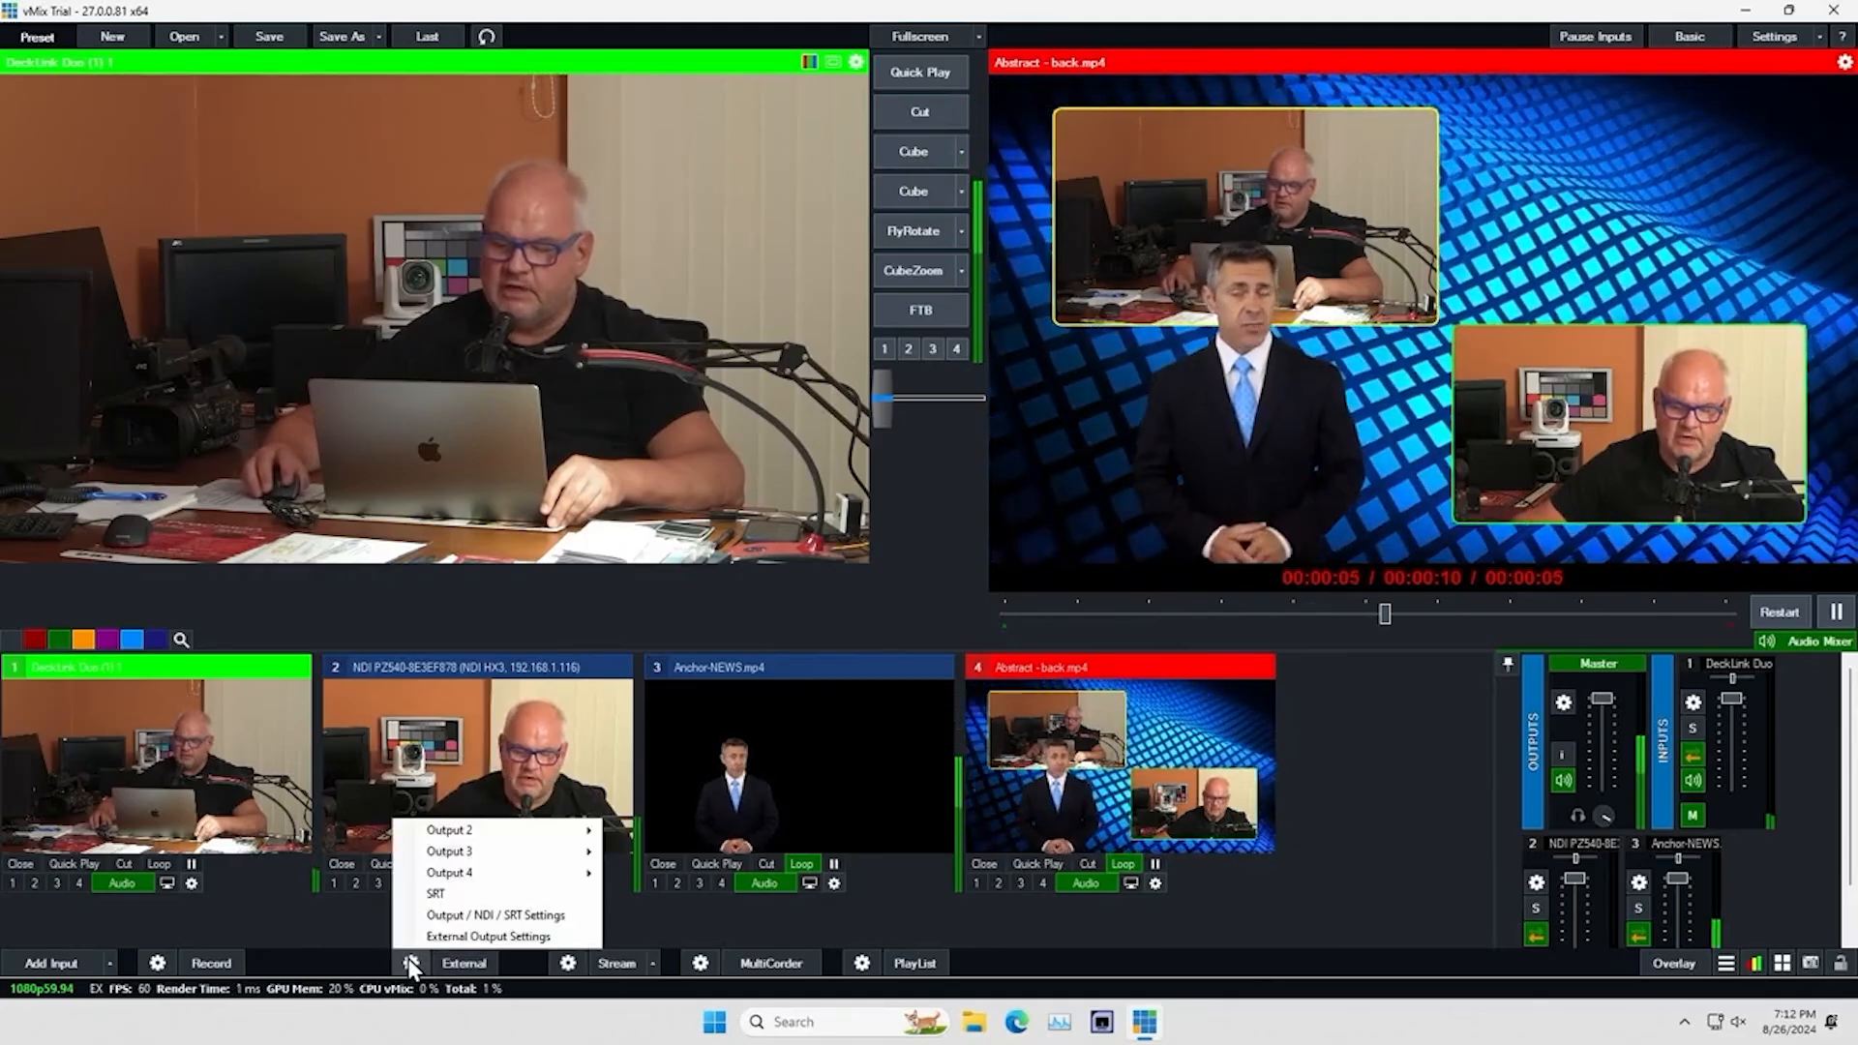
pyautogui.moveTo(496, 873)
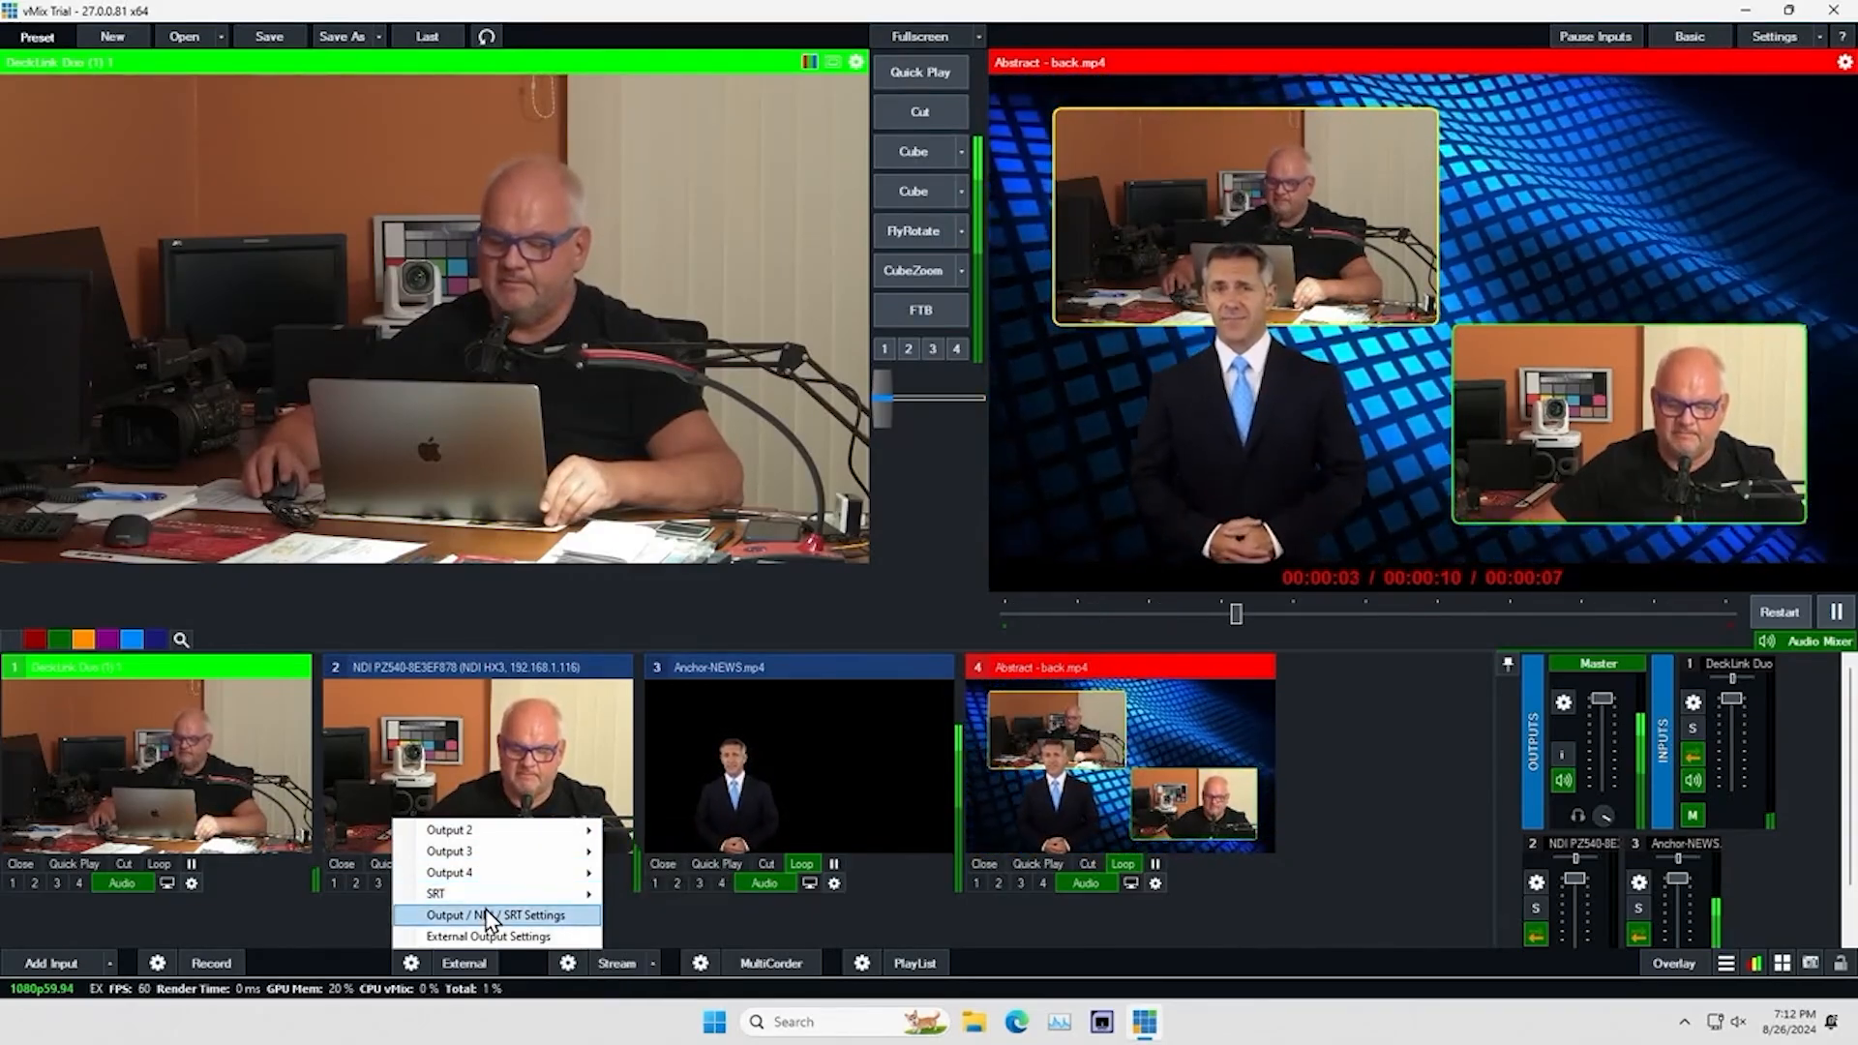
pyautogui.click(349, 950)
# Start the external output, and stop it again with confirmation
pyautogui.click(474, 961)
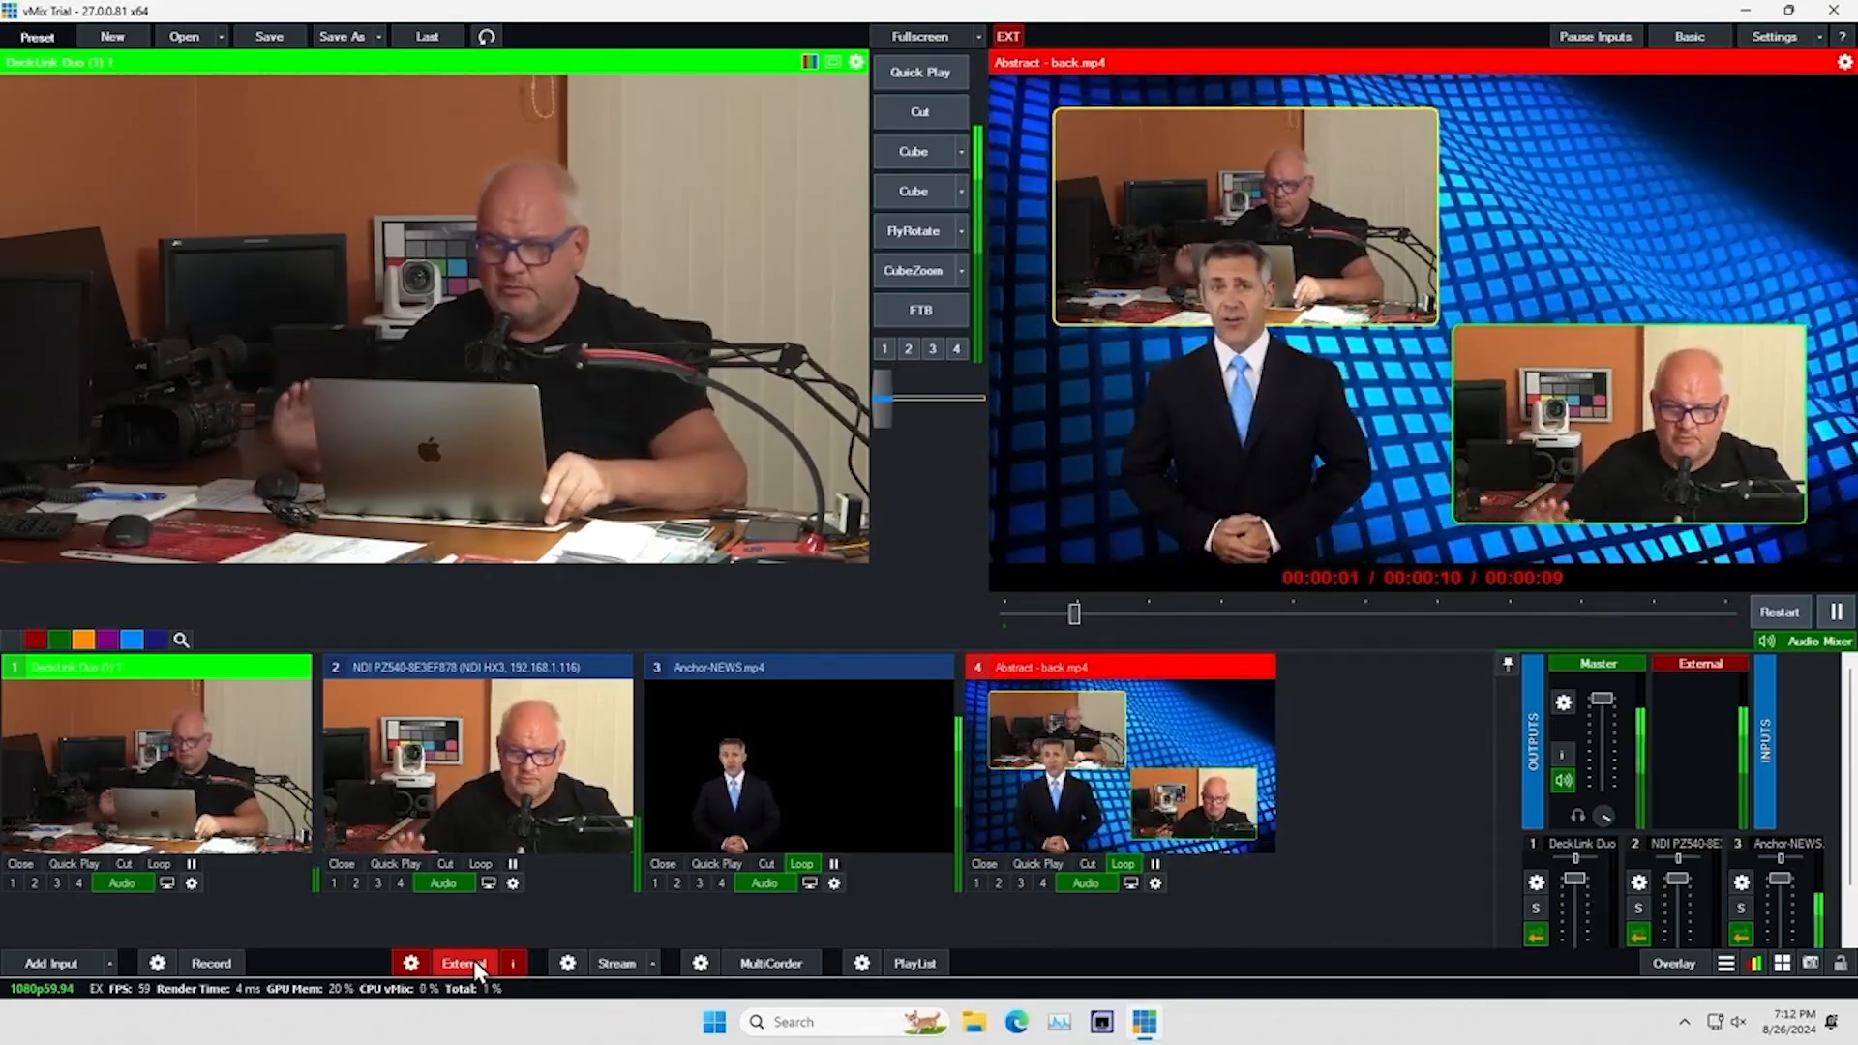
pyautogui.click(473, 960)
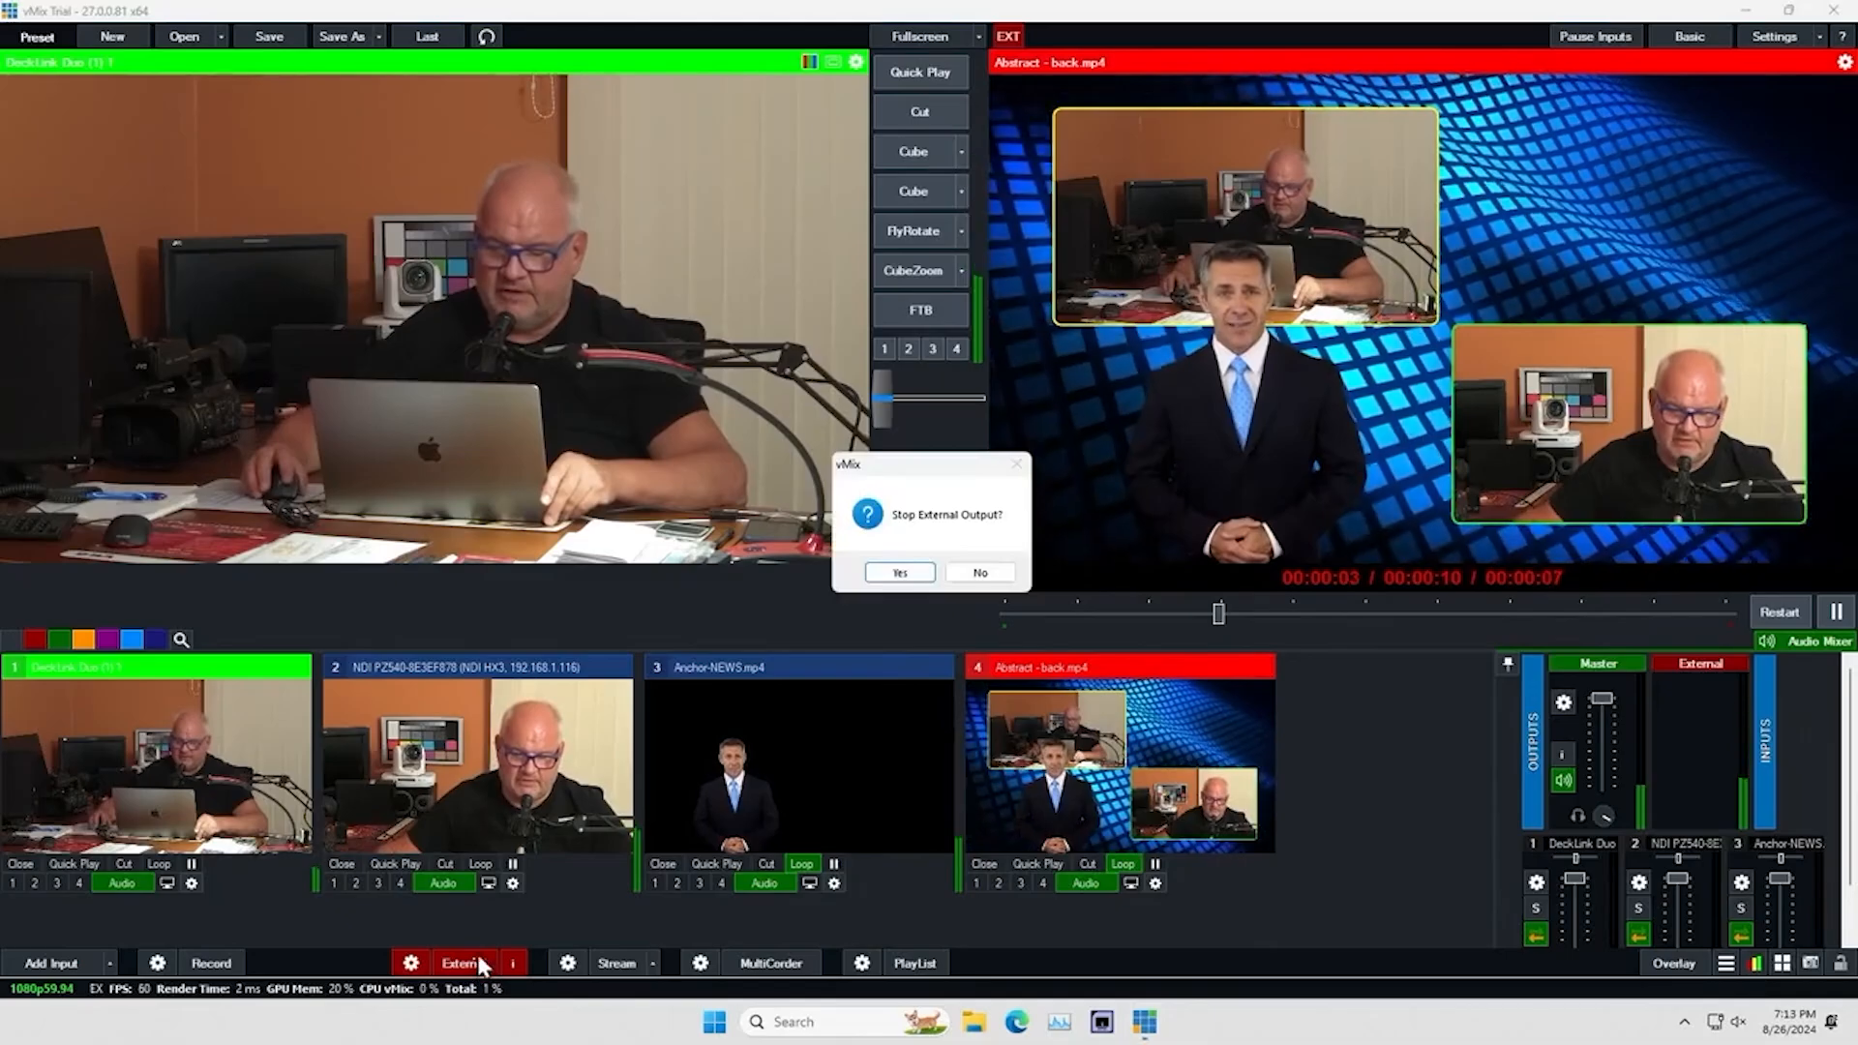
pyautogui.click(901, 572)
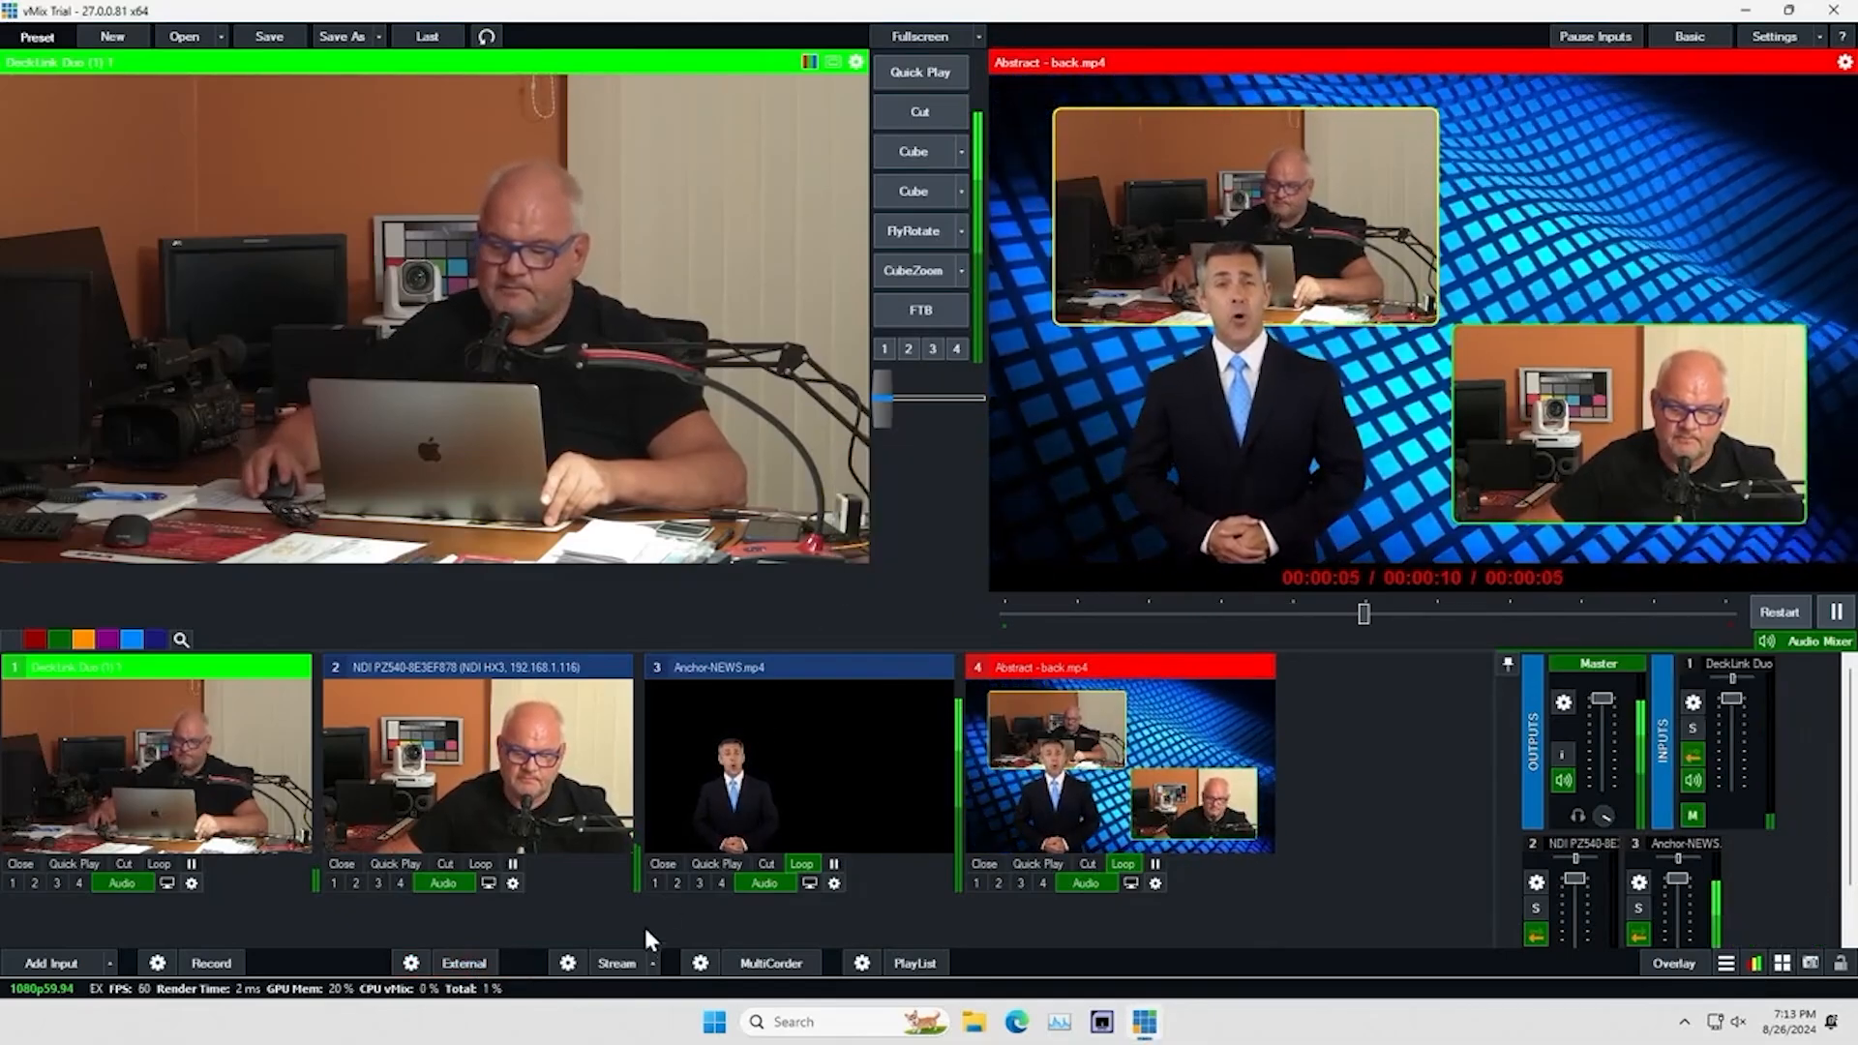
# Examine the streaming settings of stream 1 and the MultiCorder recording settings, closing each without changes
pyautogui.click(568, 963)
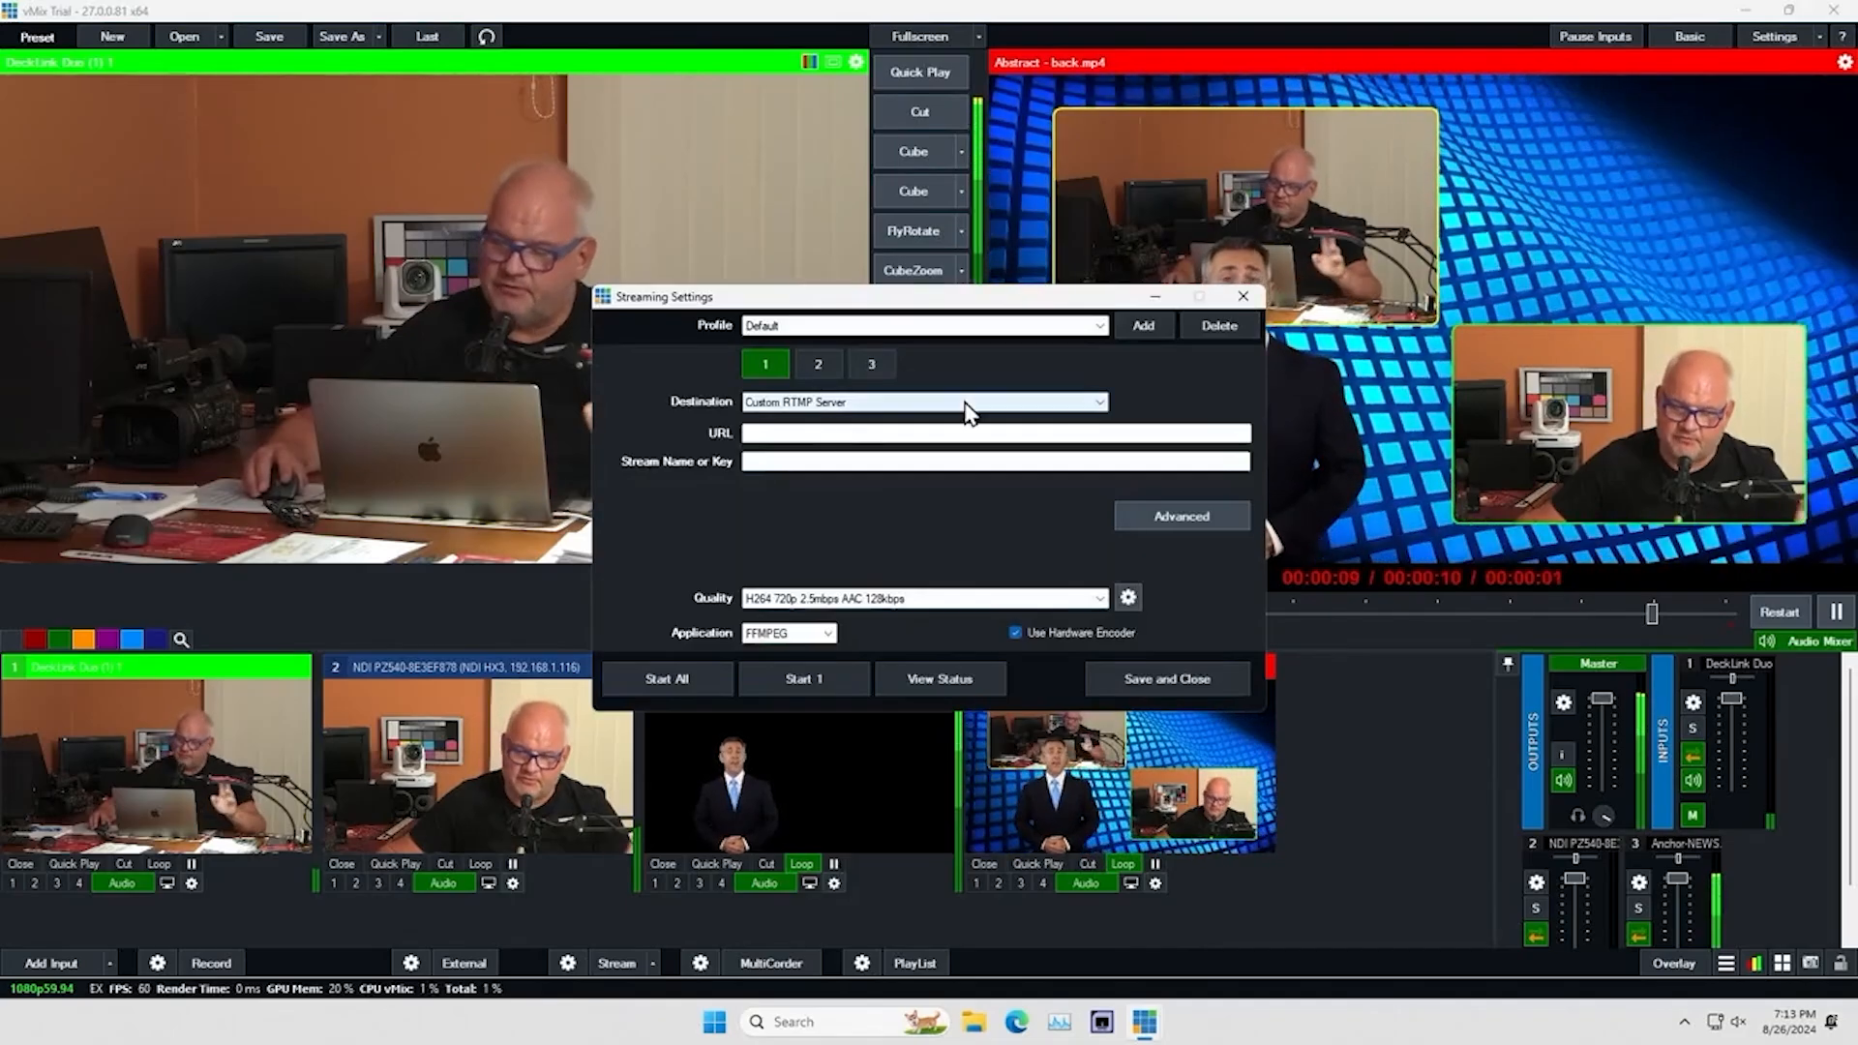
pyautogui.click(1243, 296)
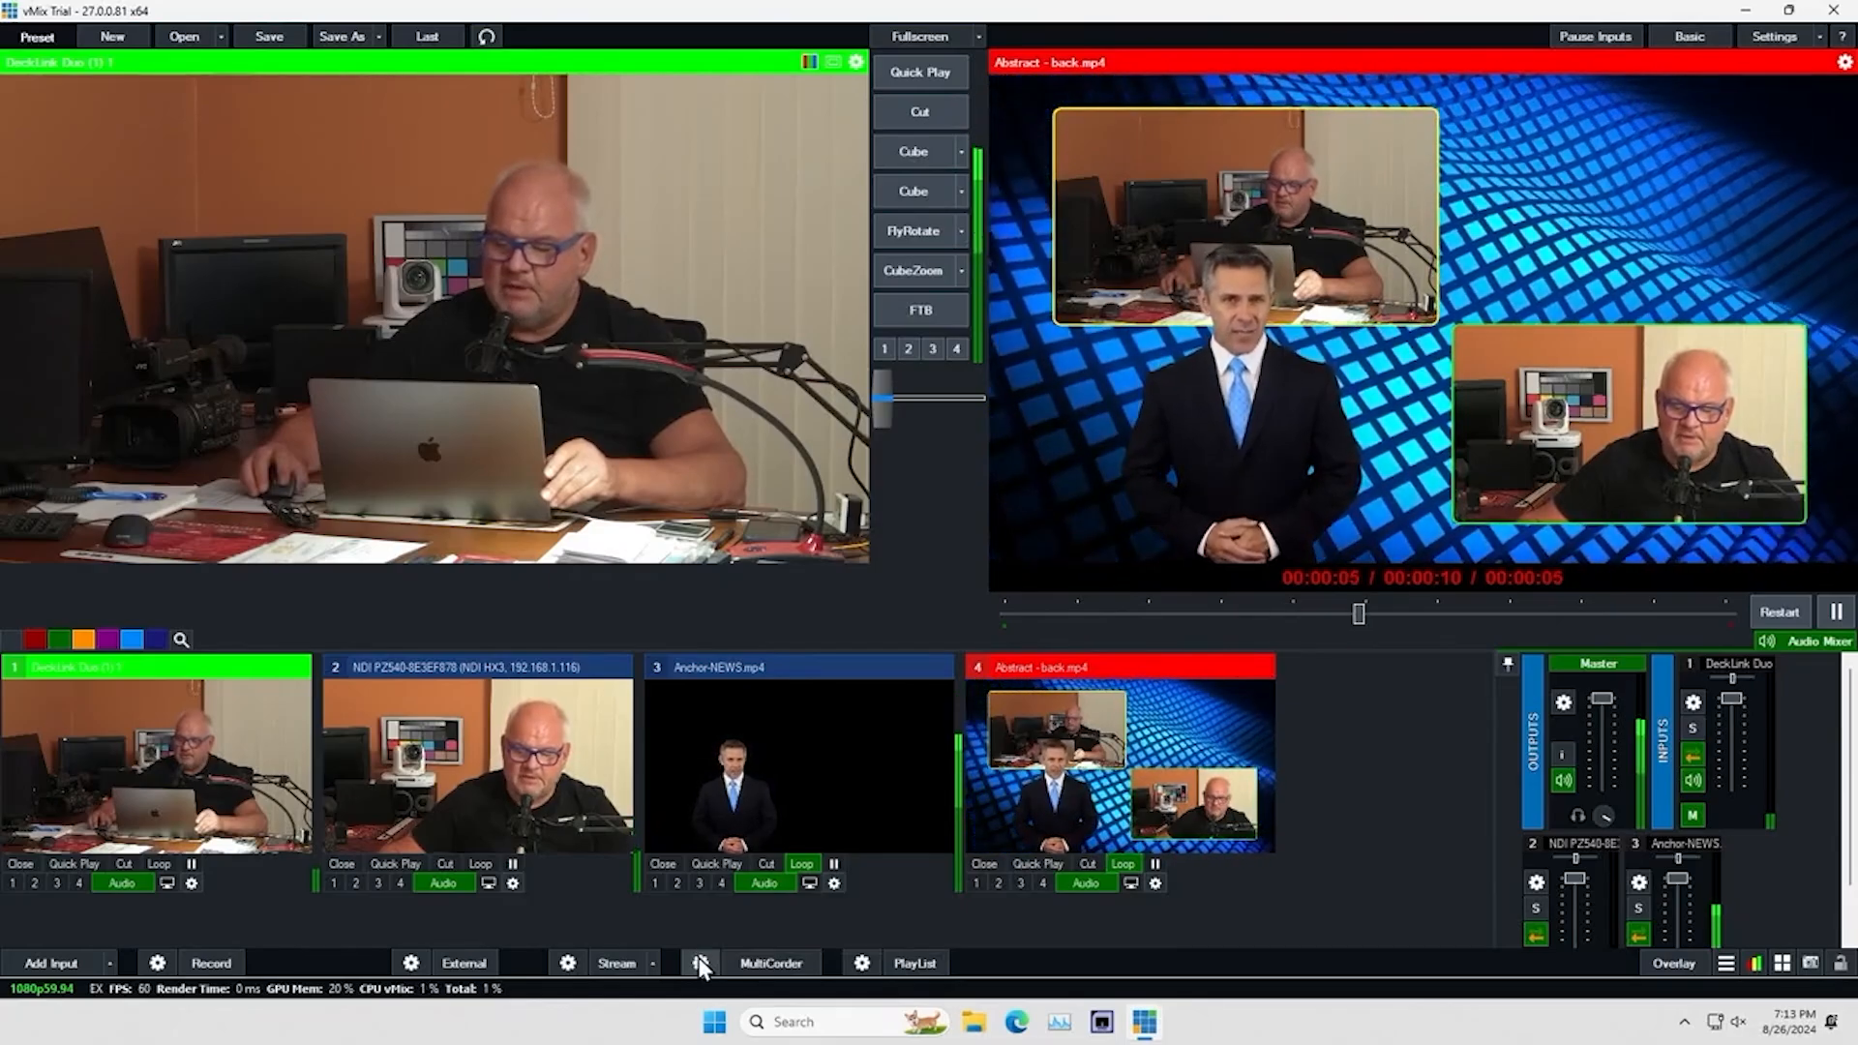
pyautogui.click(701, 962)
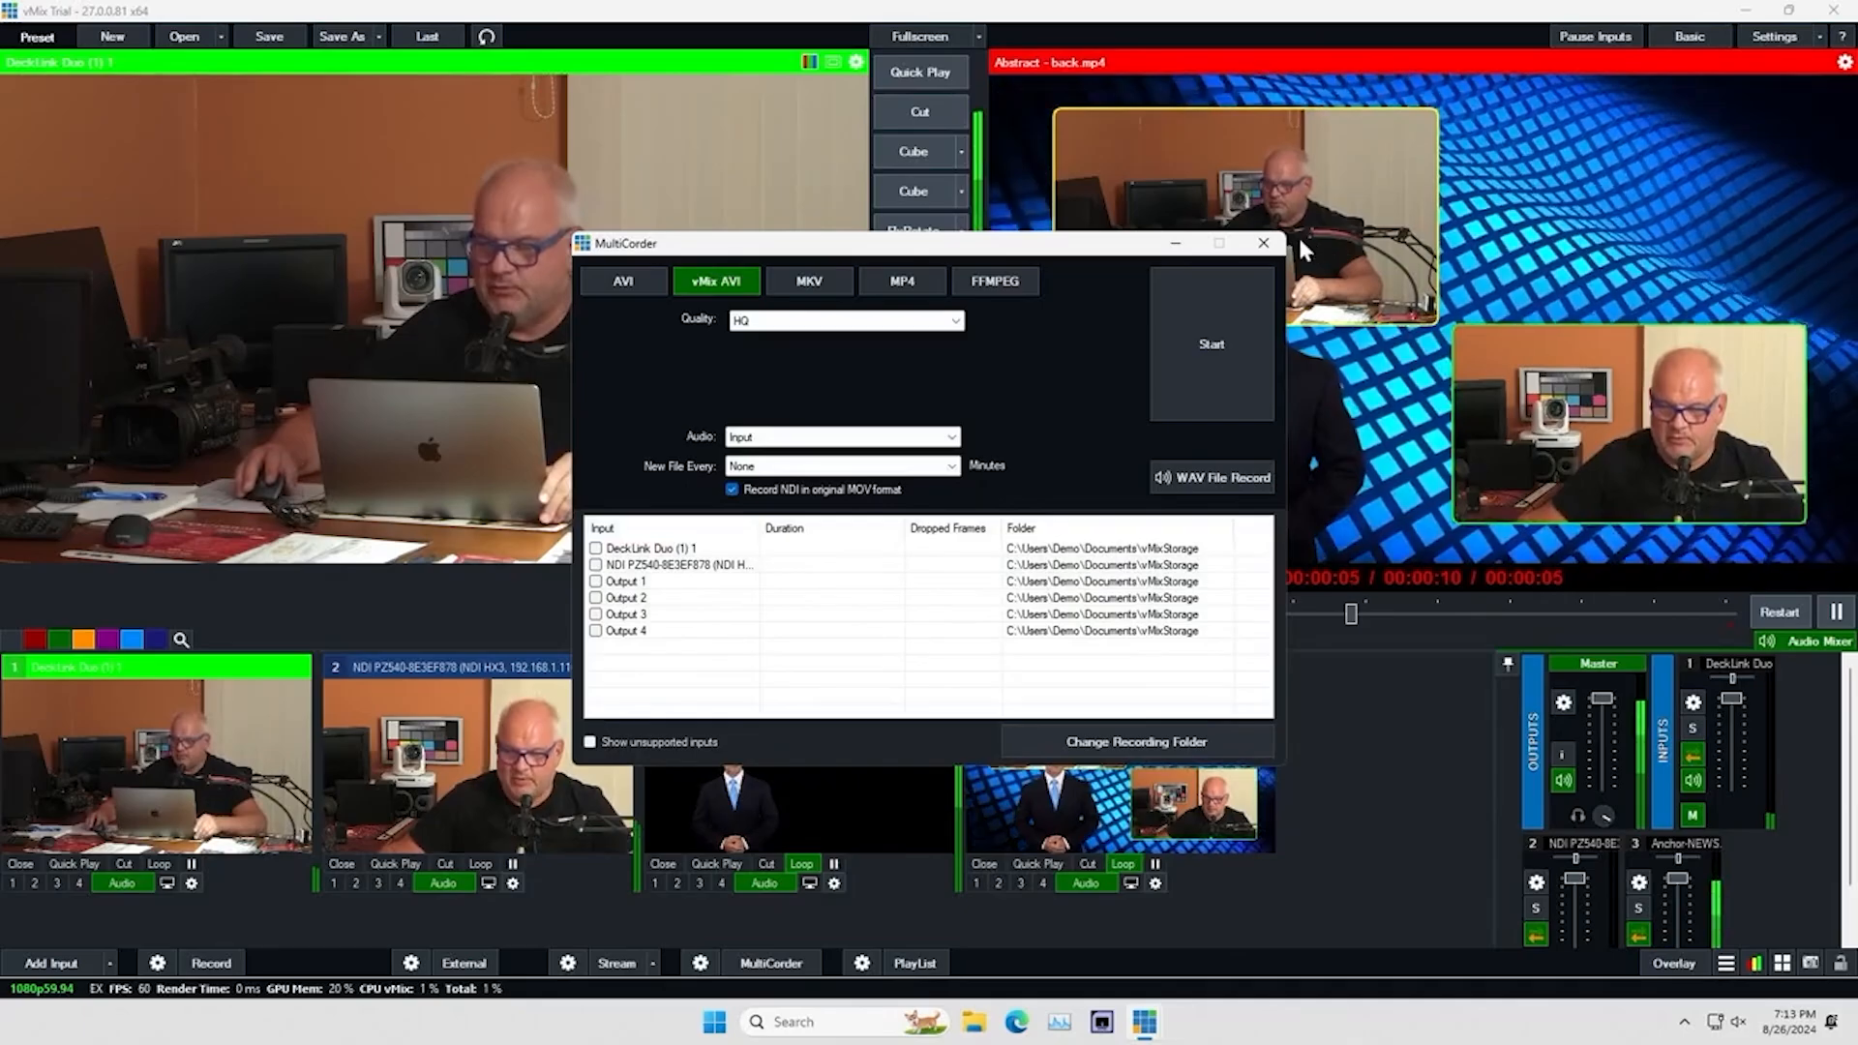
pyautogui.click(1264, 243)
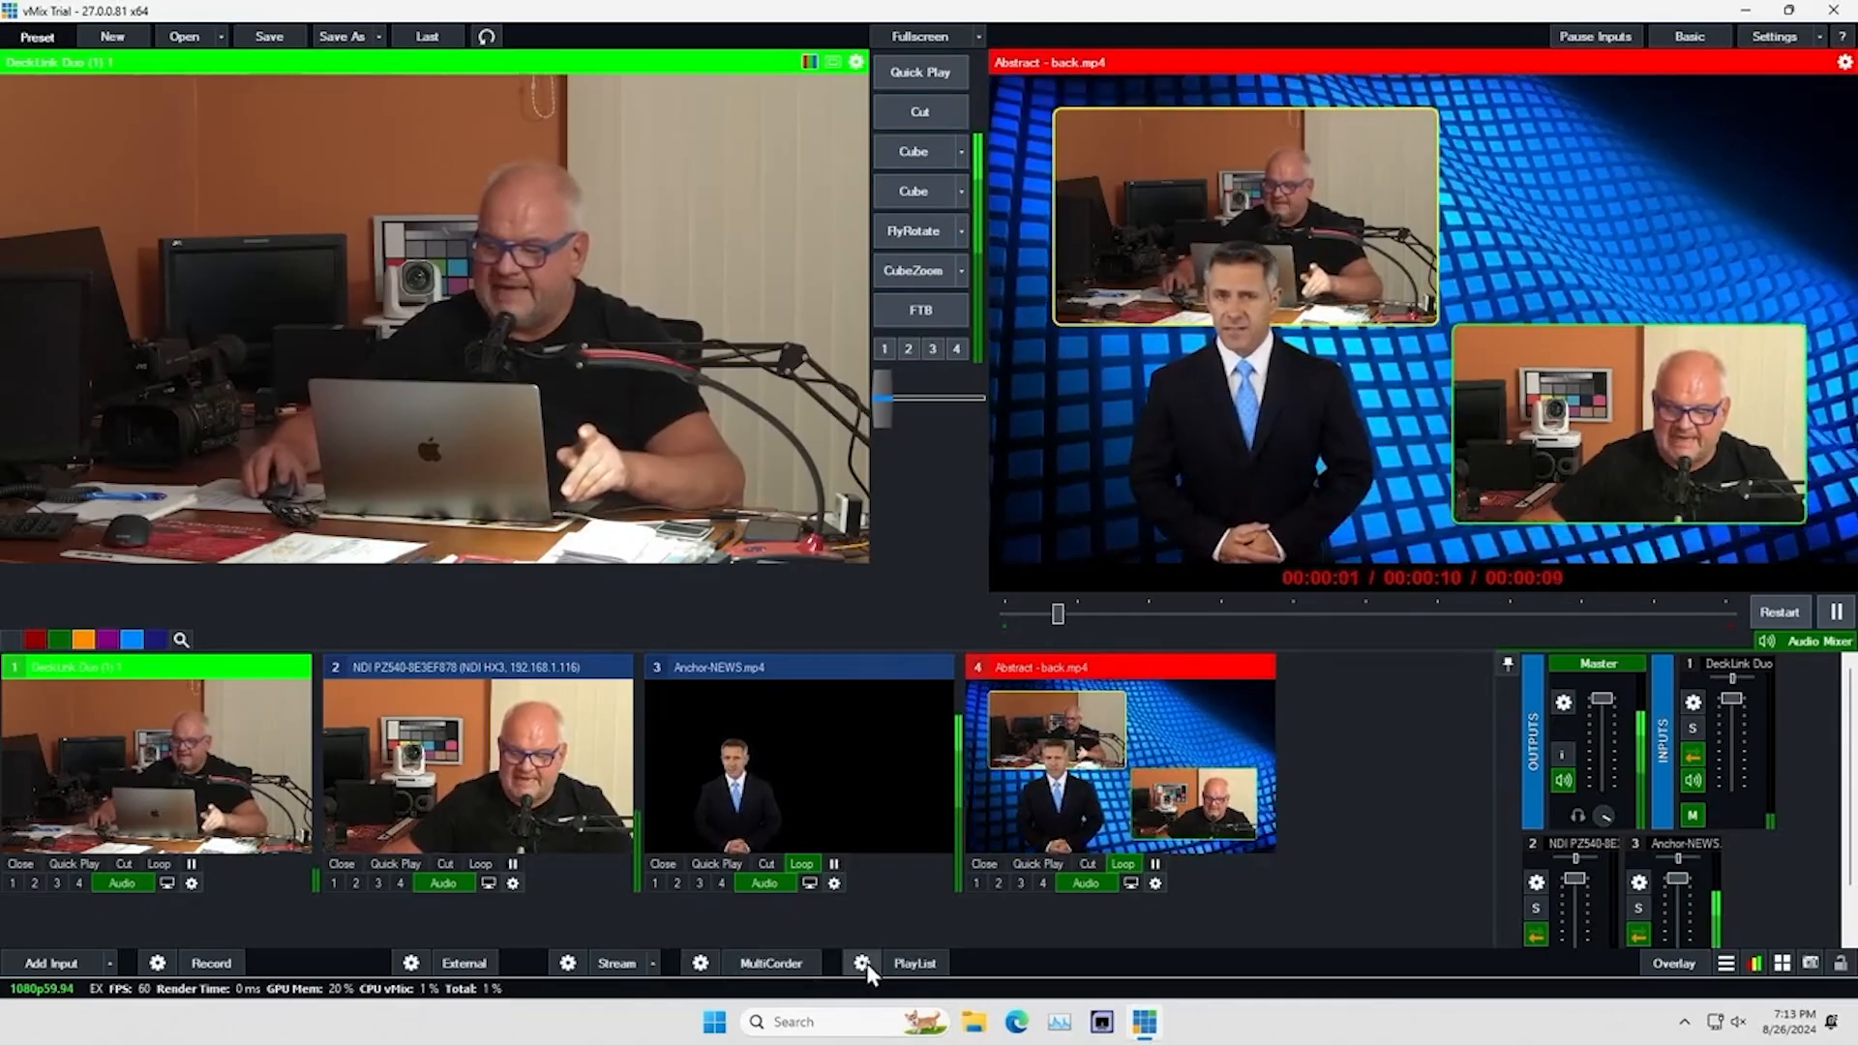
# Add DeckLink Duo (1) 1, the NDI PZ540 camera and Abstract - back.mp4 to the Default playlist
pyautogui.click(863, 965)
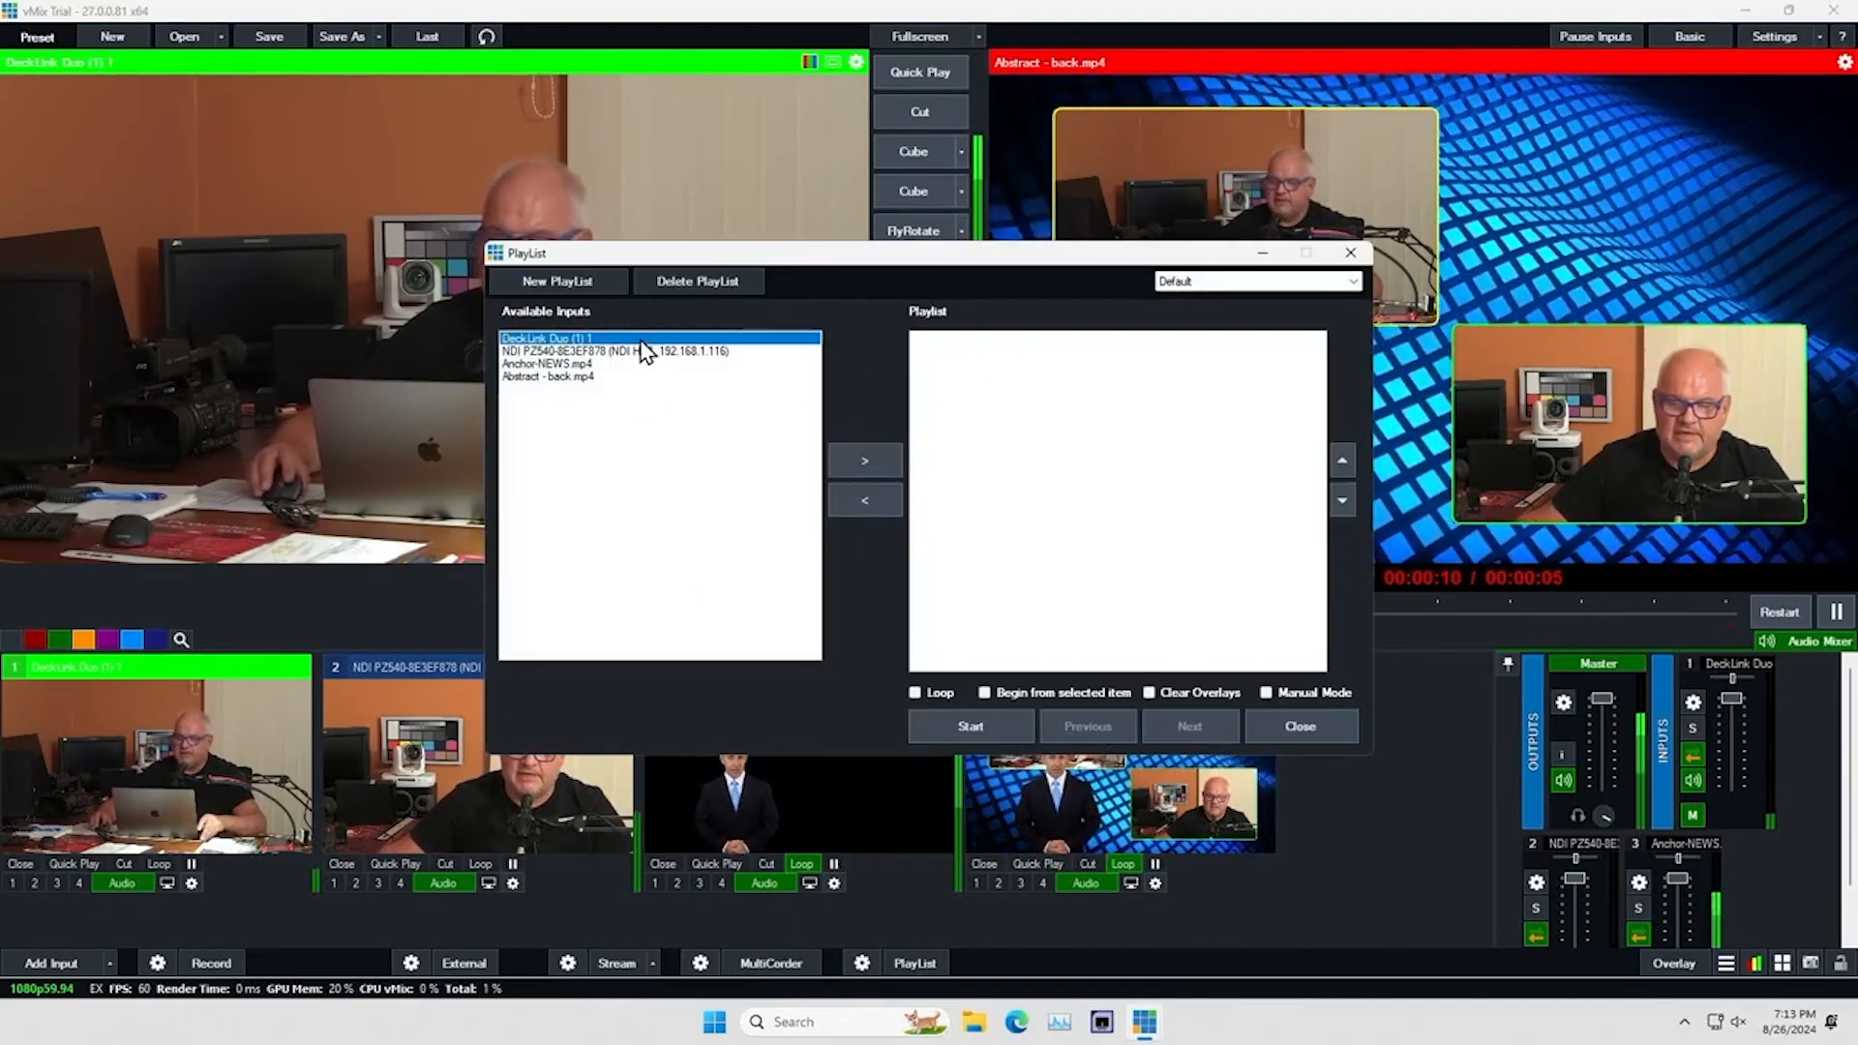
pyautogui.click(861, 460)
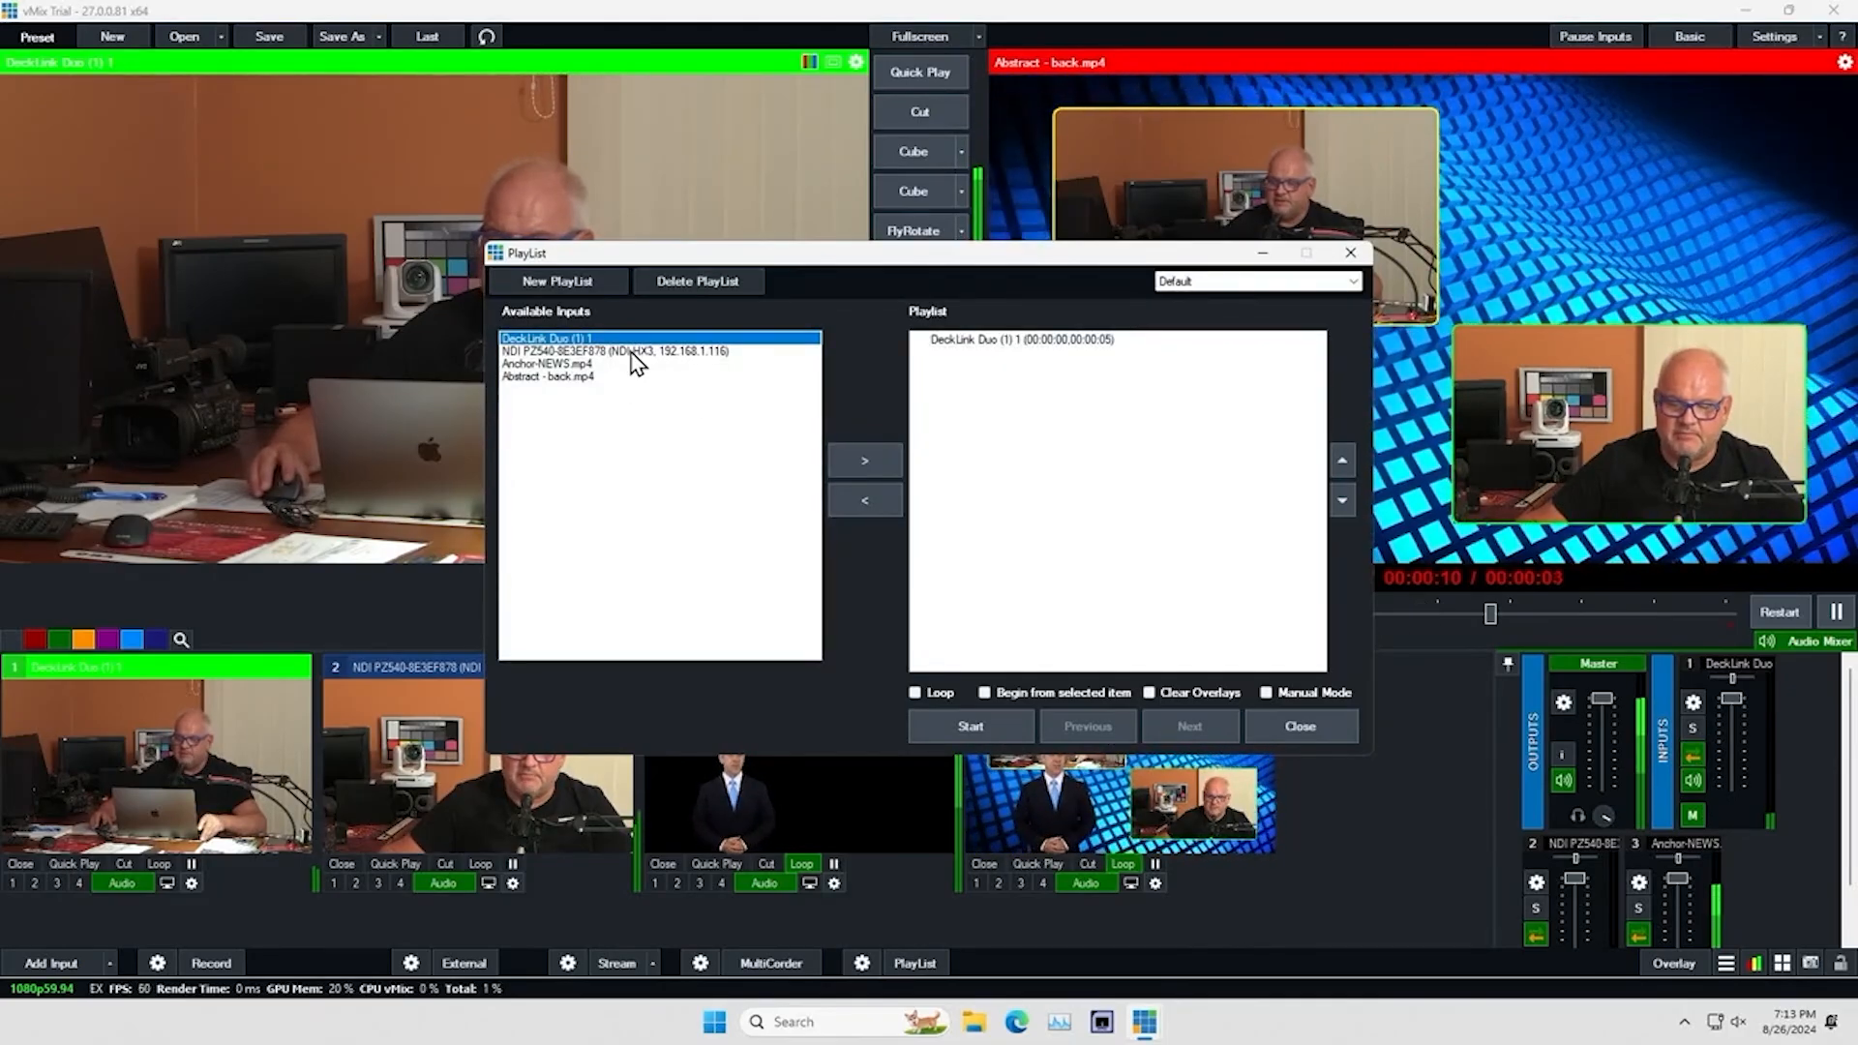
pyautogui.click(861, 463)
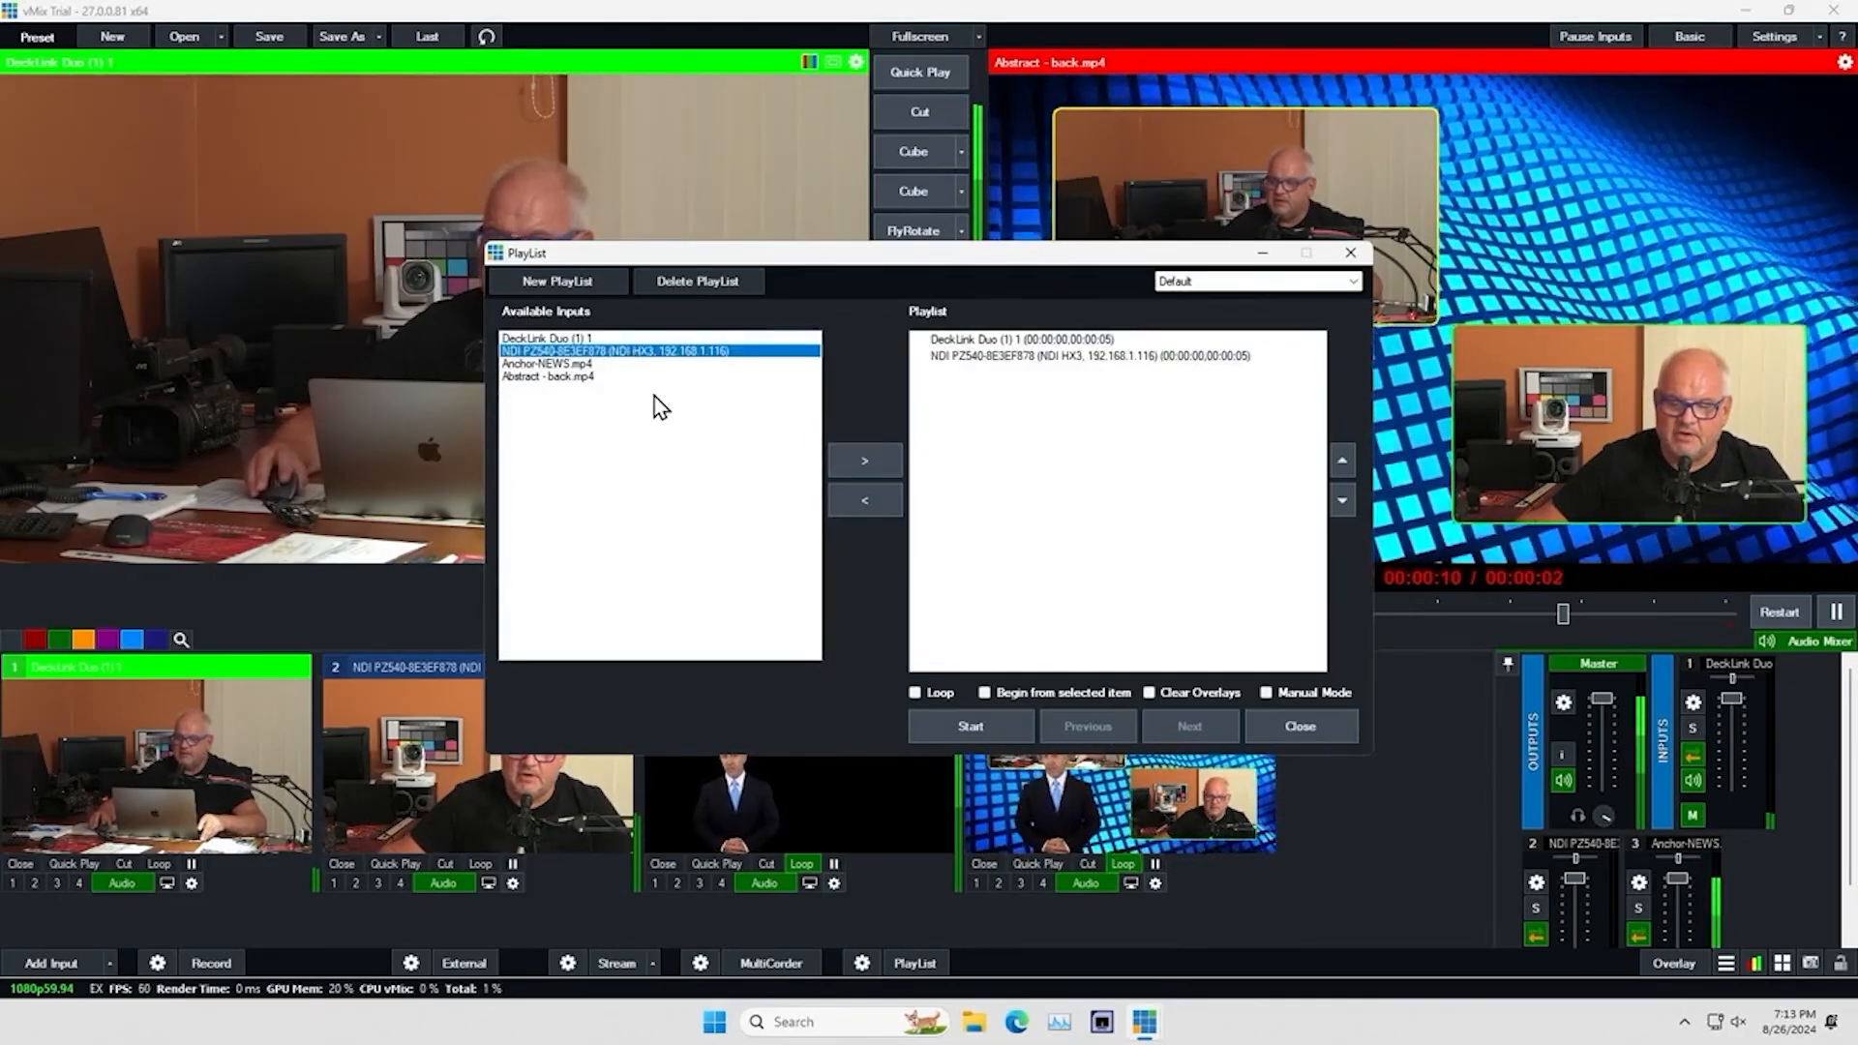
pyautogui.click(596, 377)
pyautogui.click(836, 466)
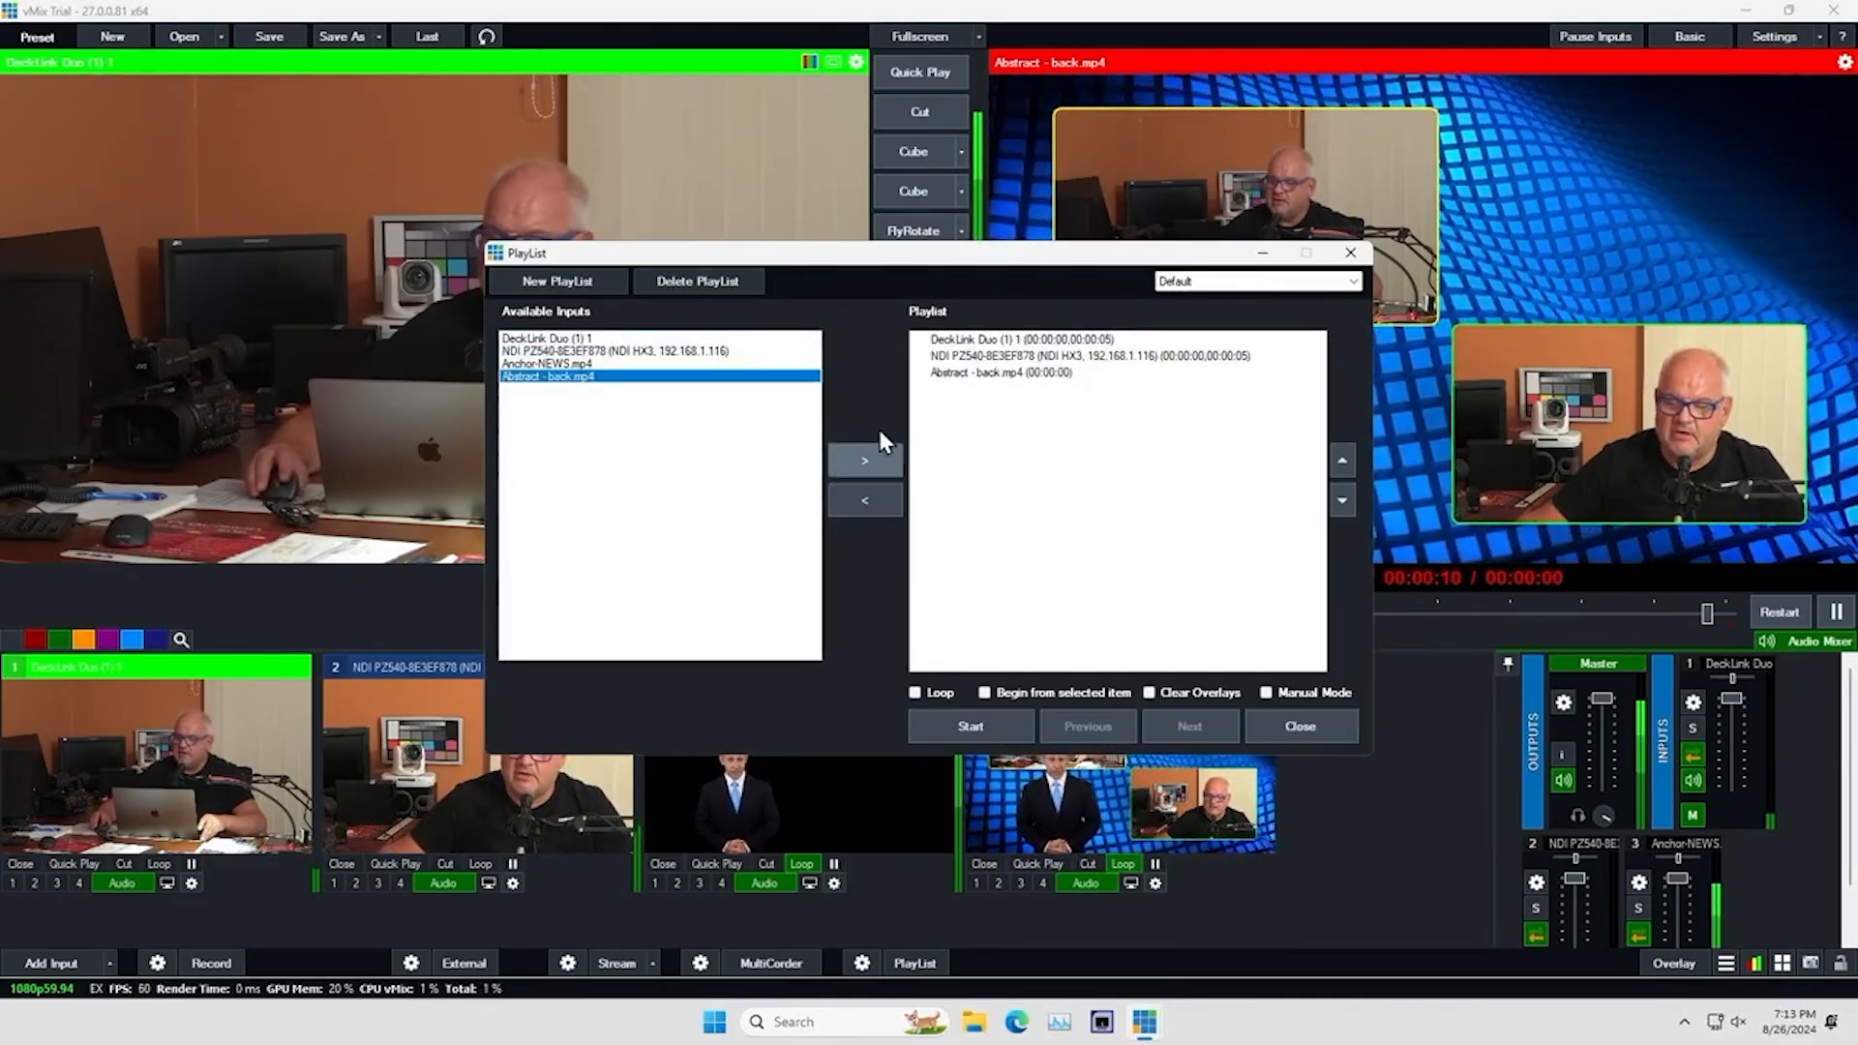
# Inspect the starting position, duration and transition settings of the playlist's DeckLink Duo item, cancel them and close the playlist
pyautogui.doubleClick(1021, 340)
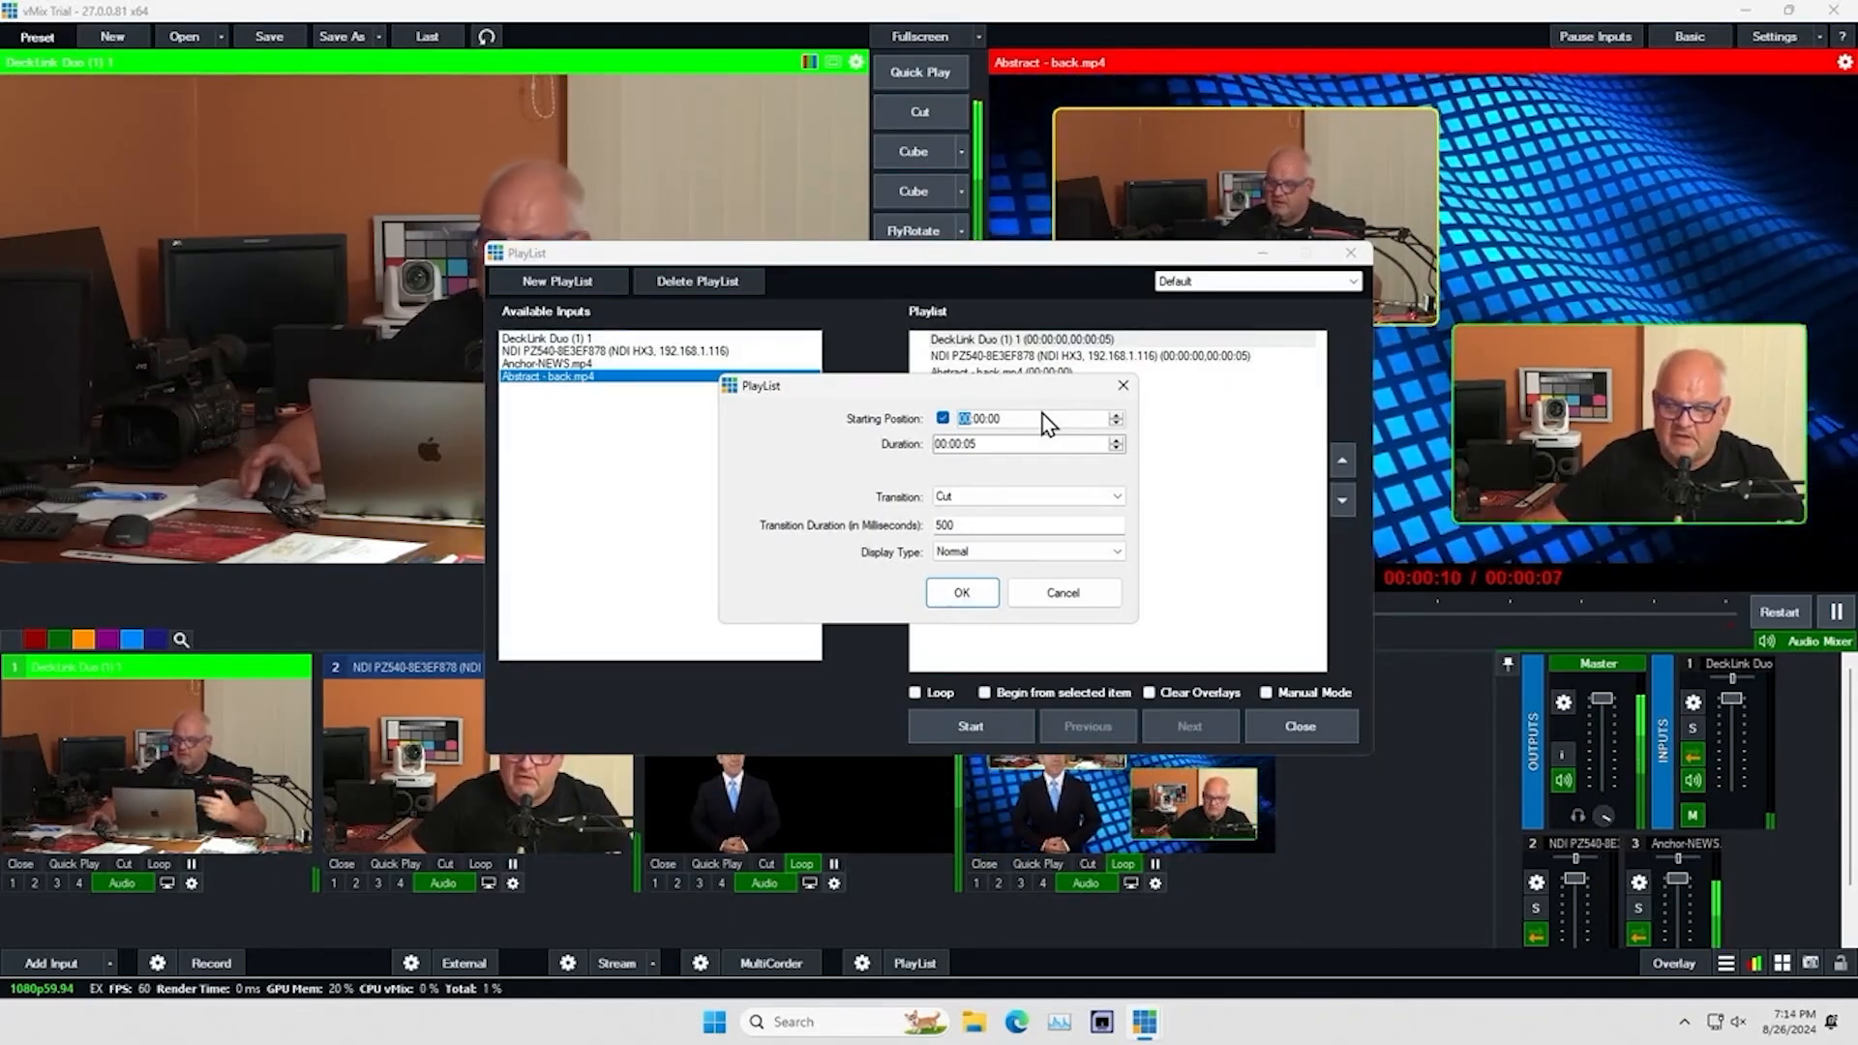
pyautogui.click(1061, 596)
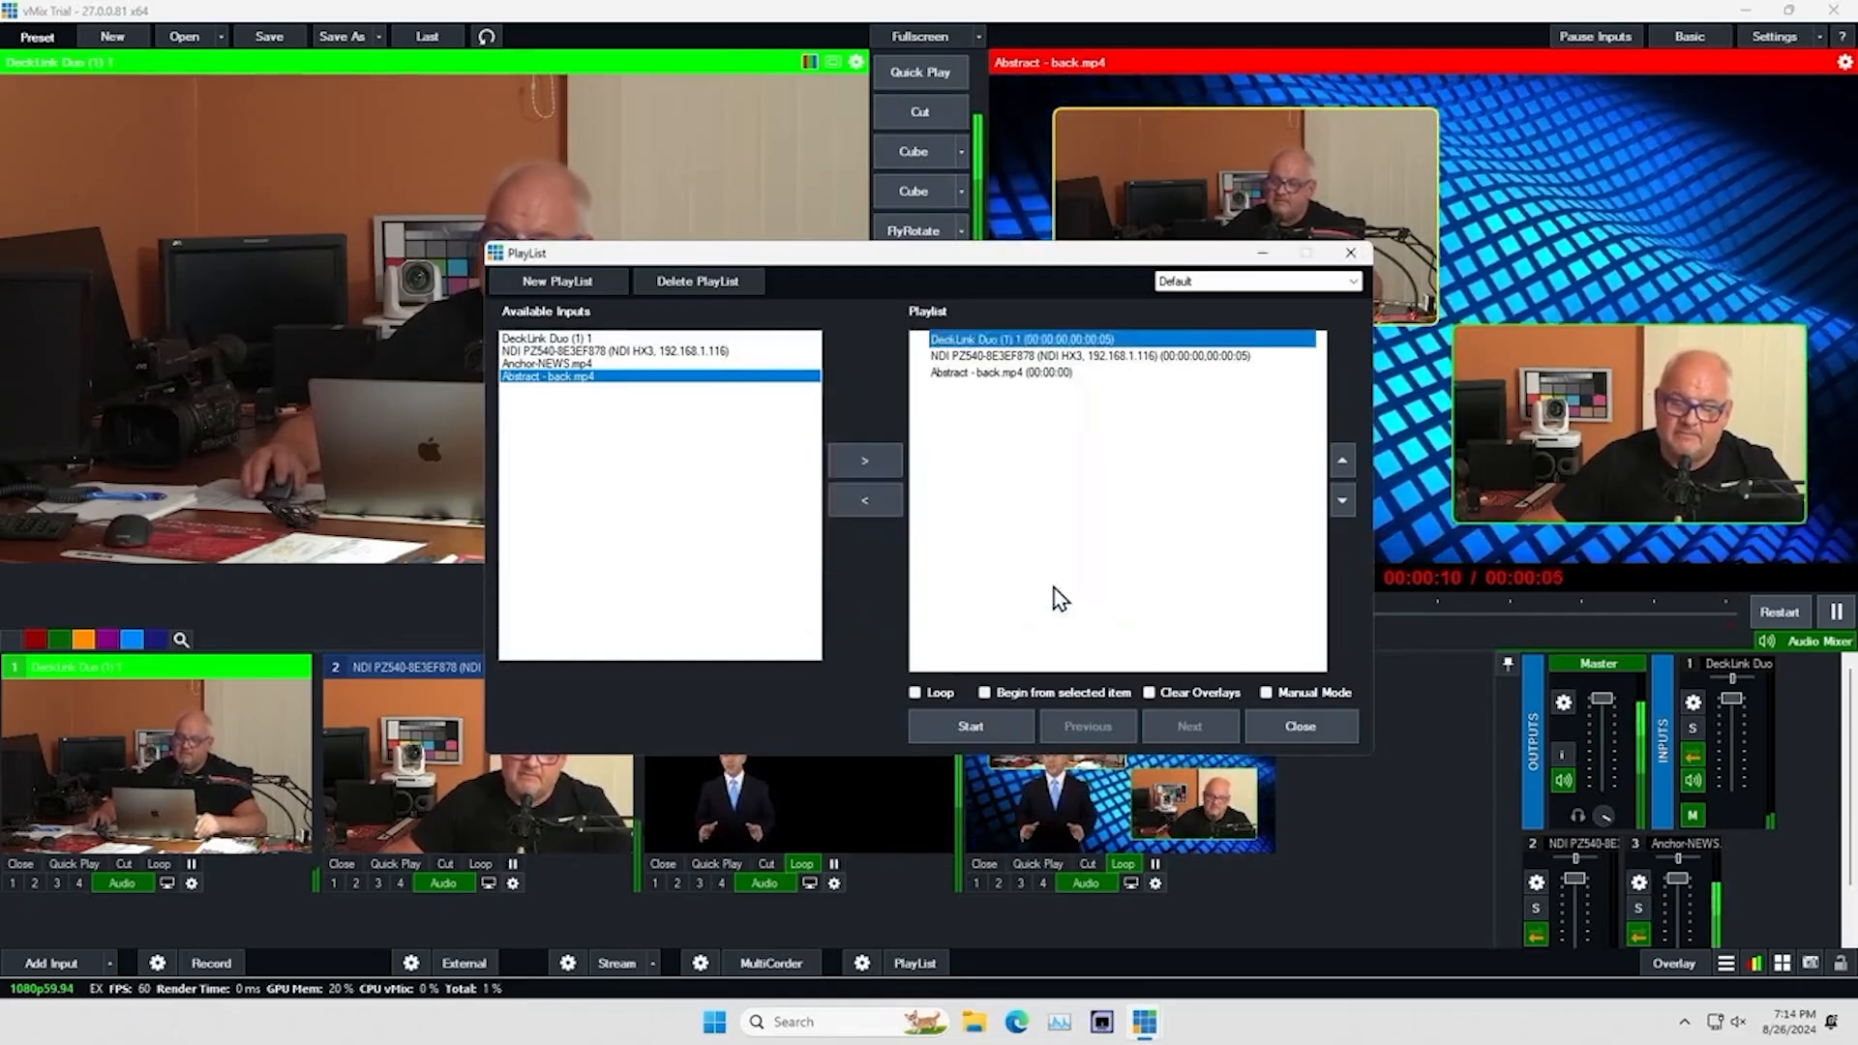
pyautogui.click(1355, 257)
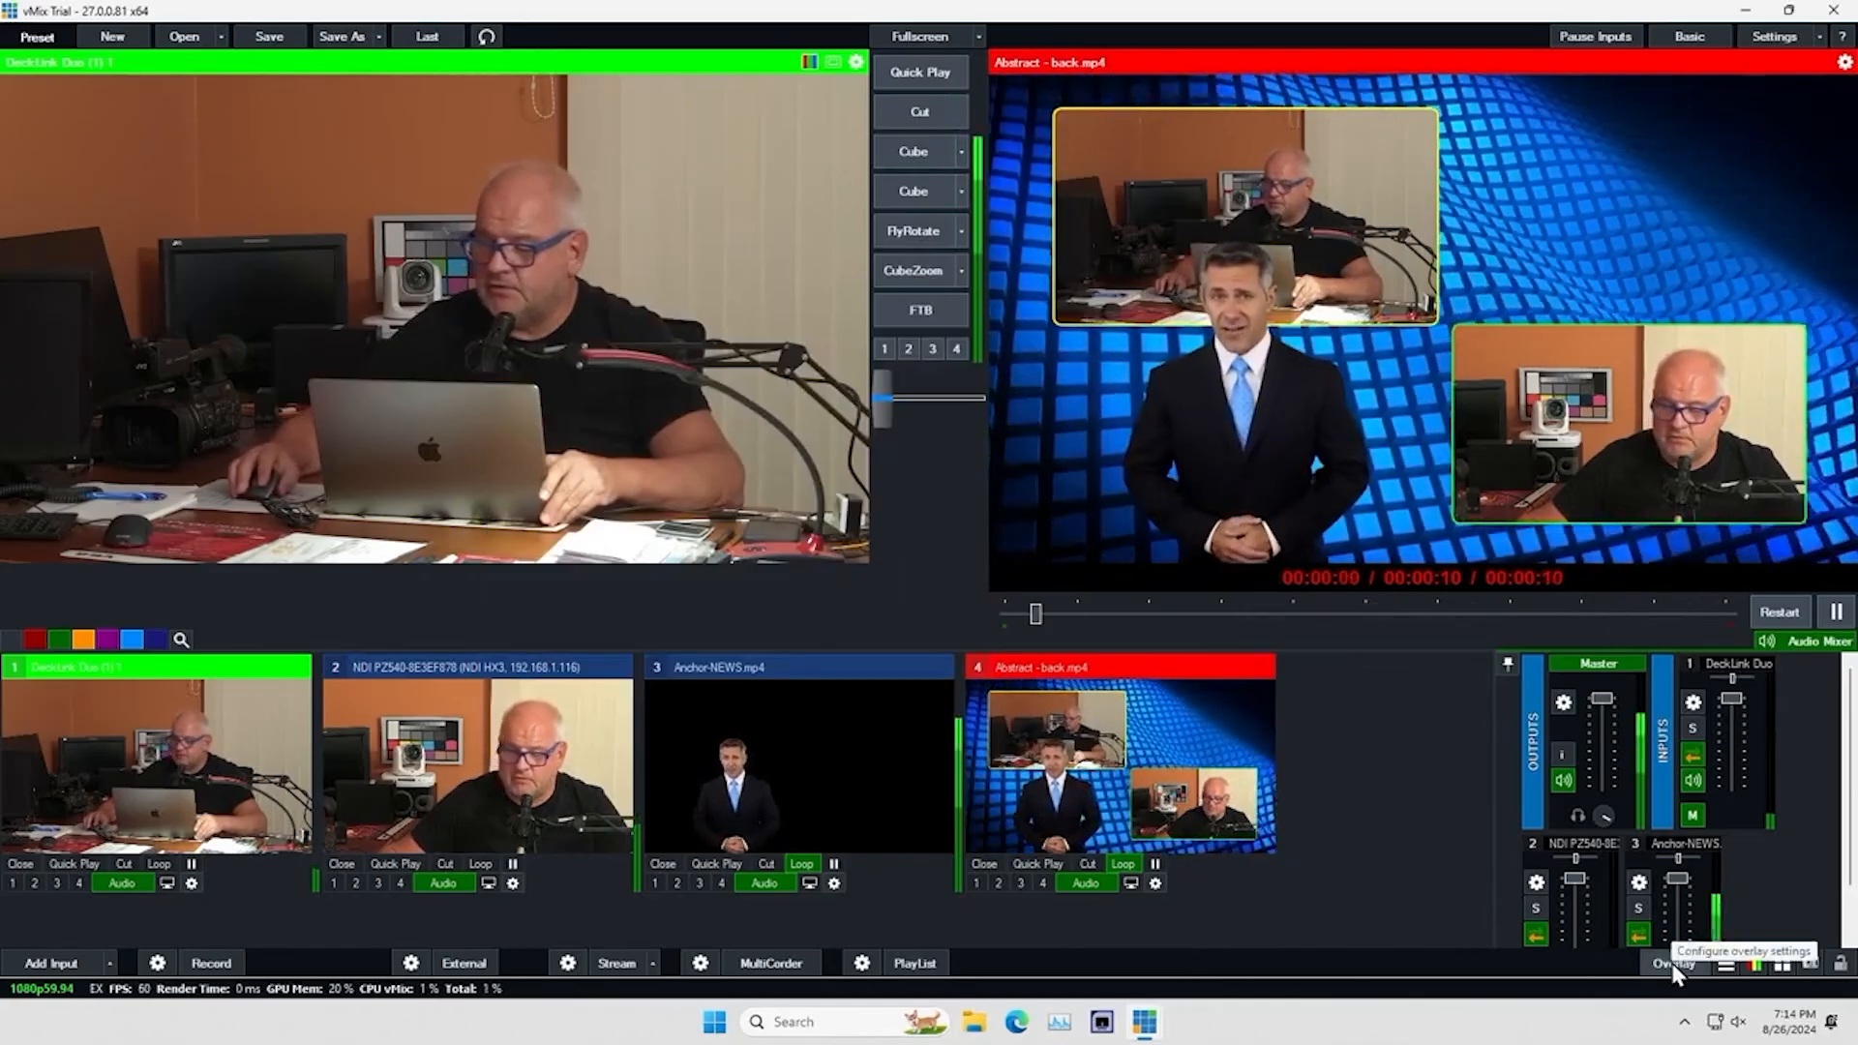
# Examine the settings and type options of overlay 1, close them without changes, and look over the list of additional tools
pyautogui.click(1676, 964)
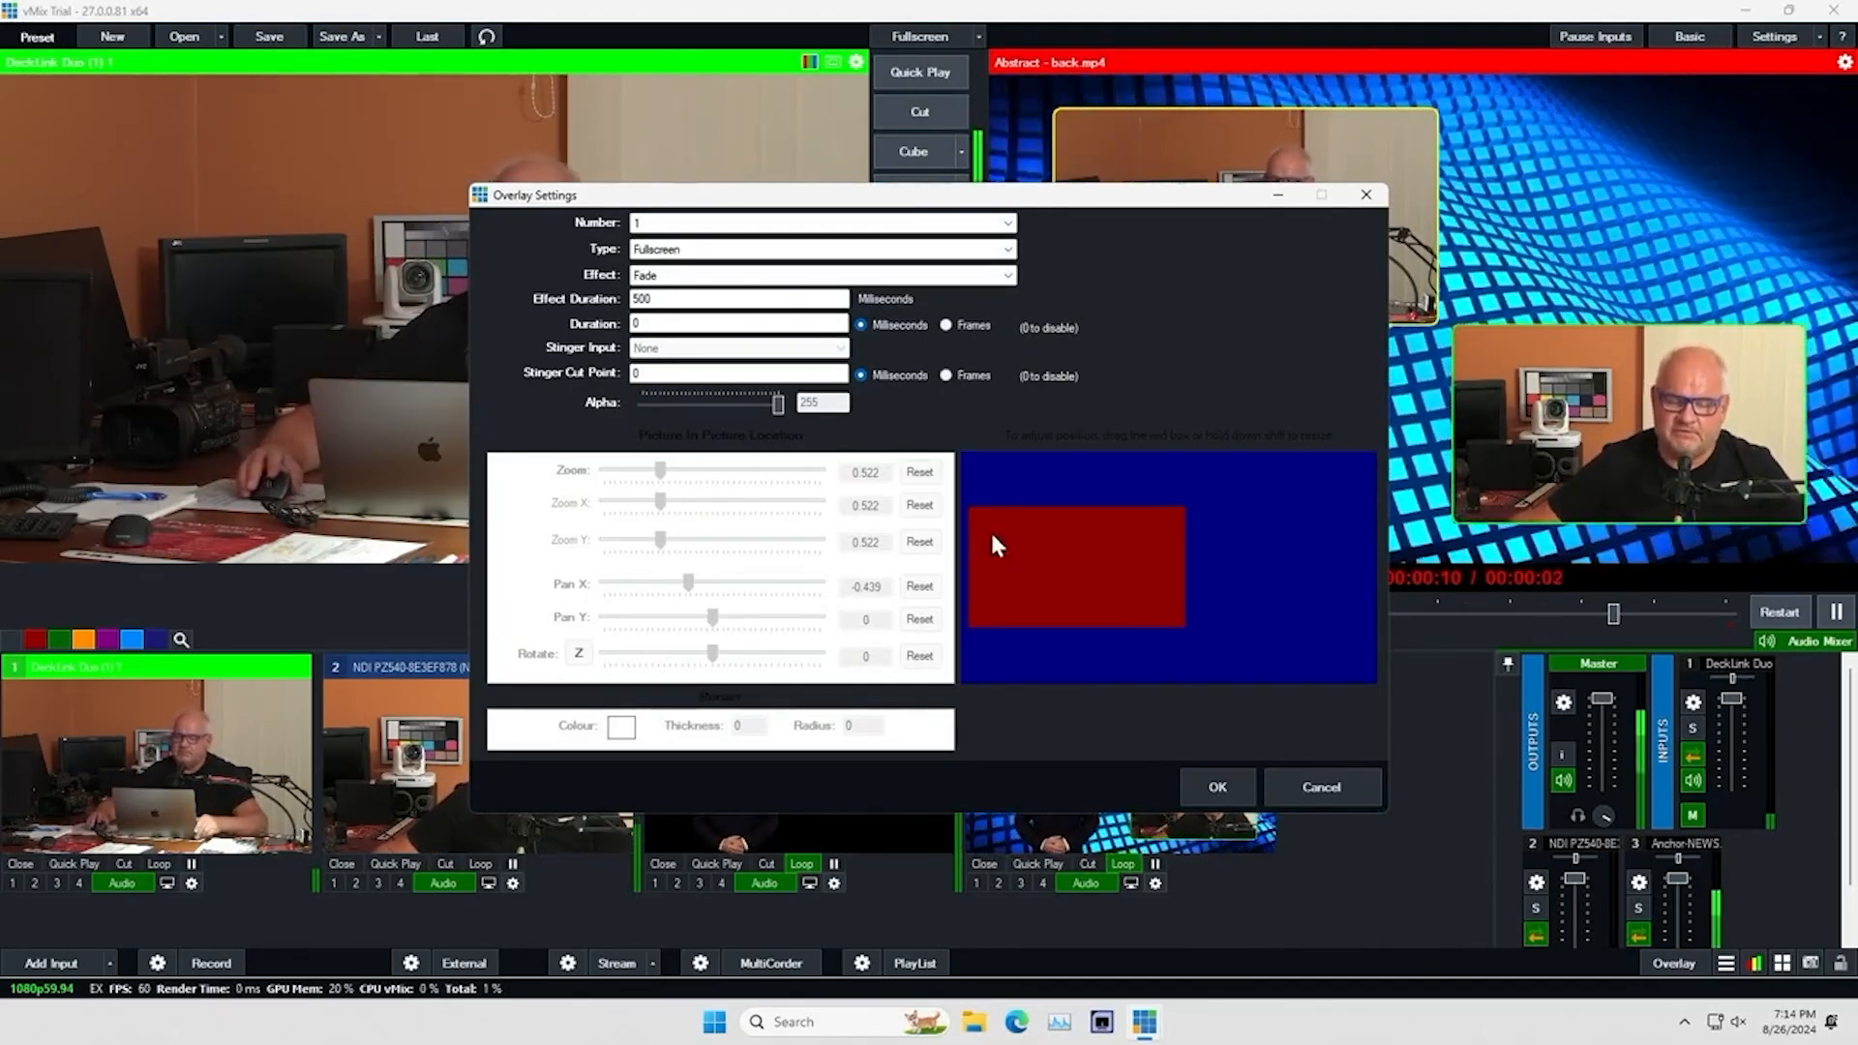
pyautogui.click(690, 254)
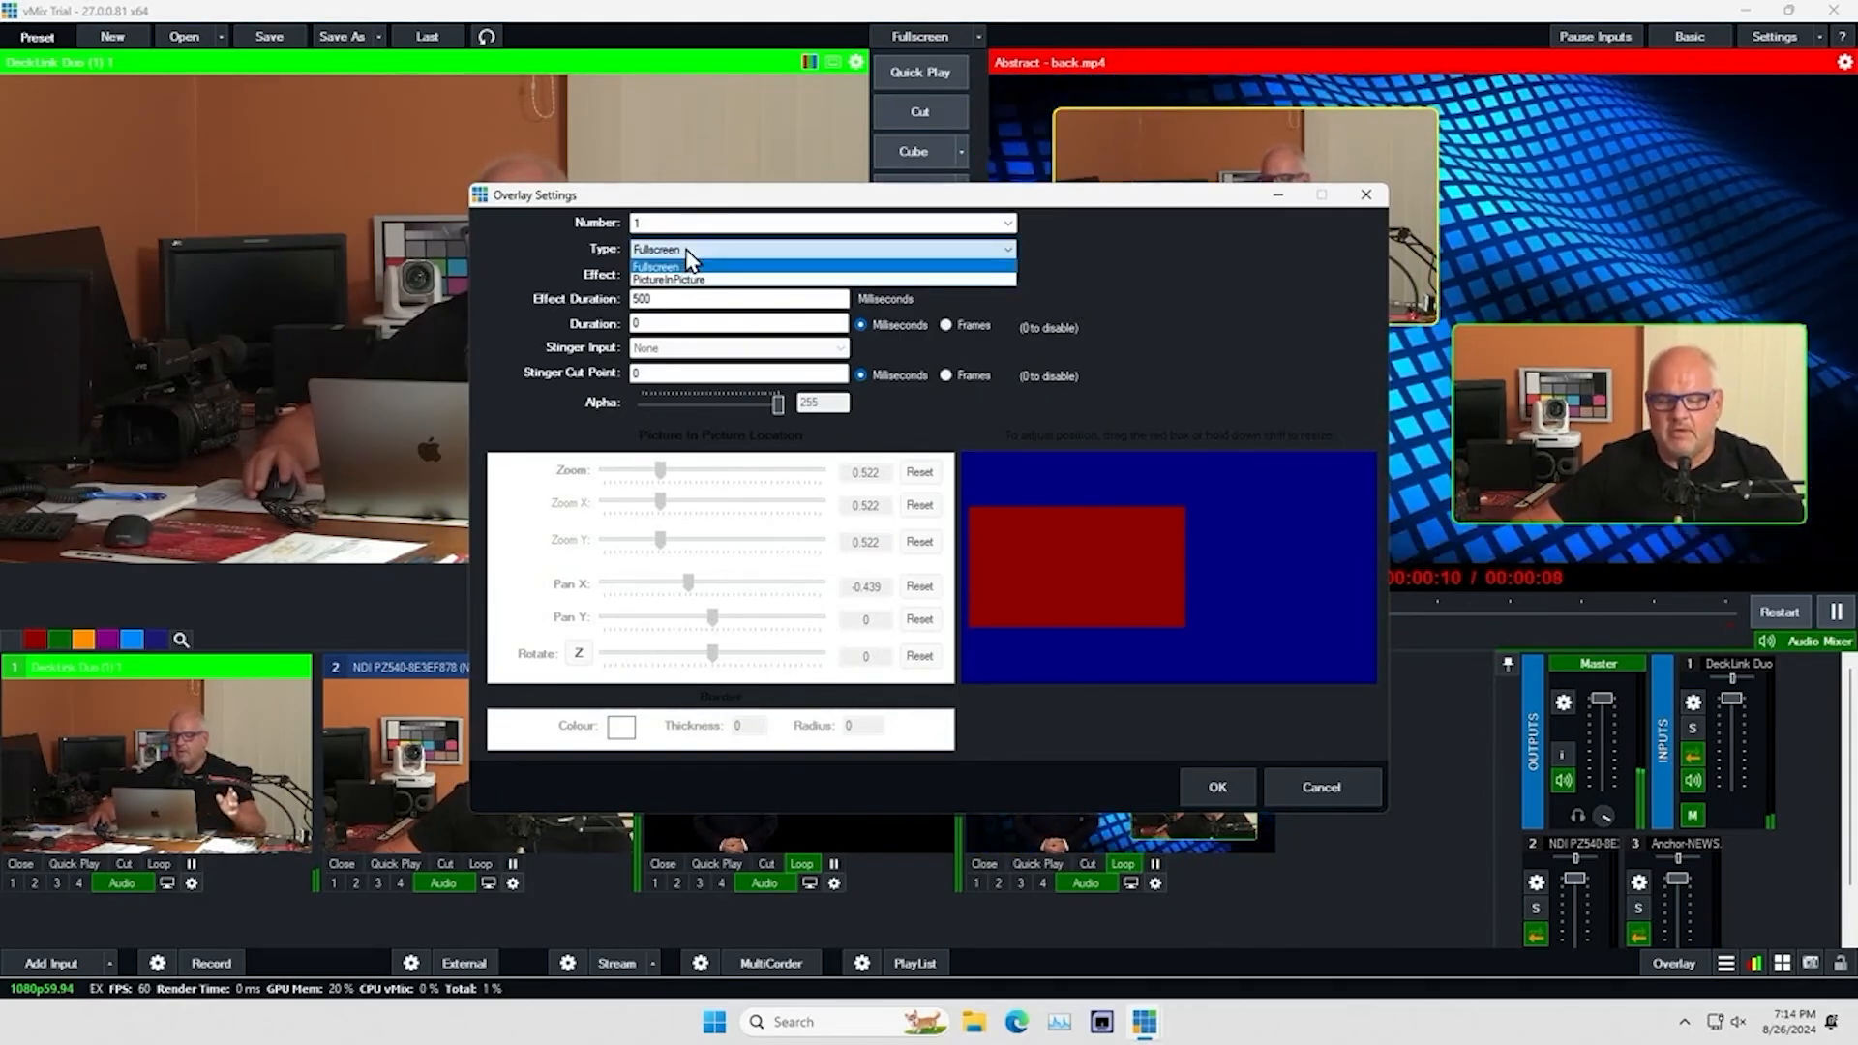
pyautogui.click(1182, 259)
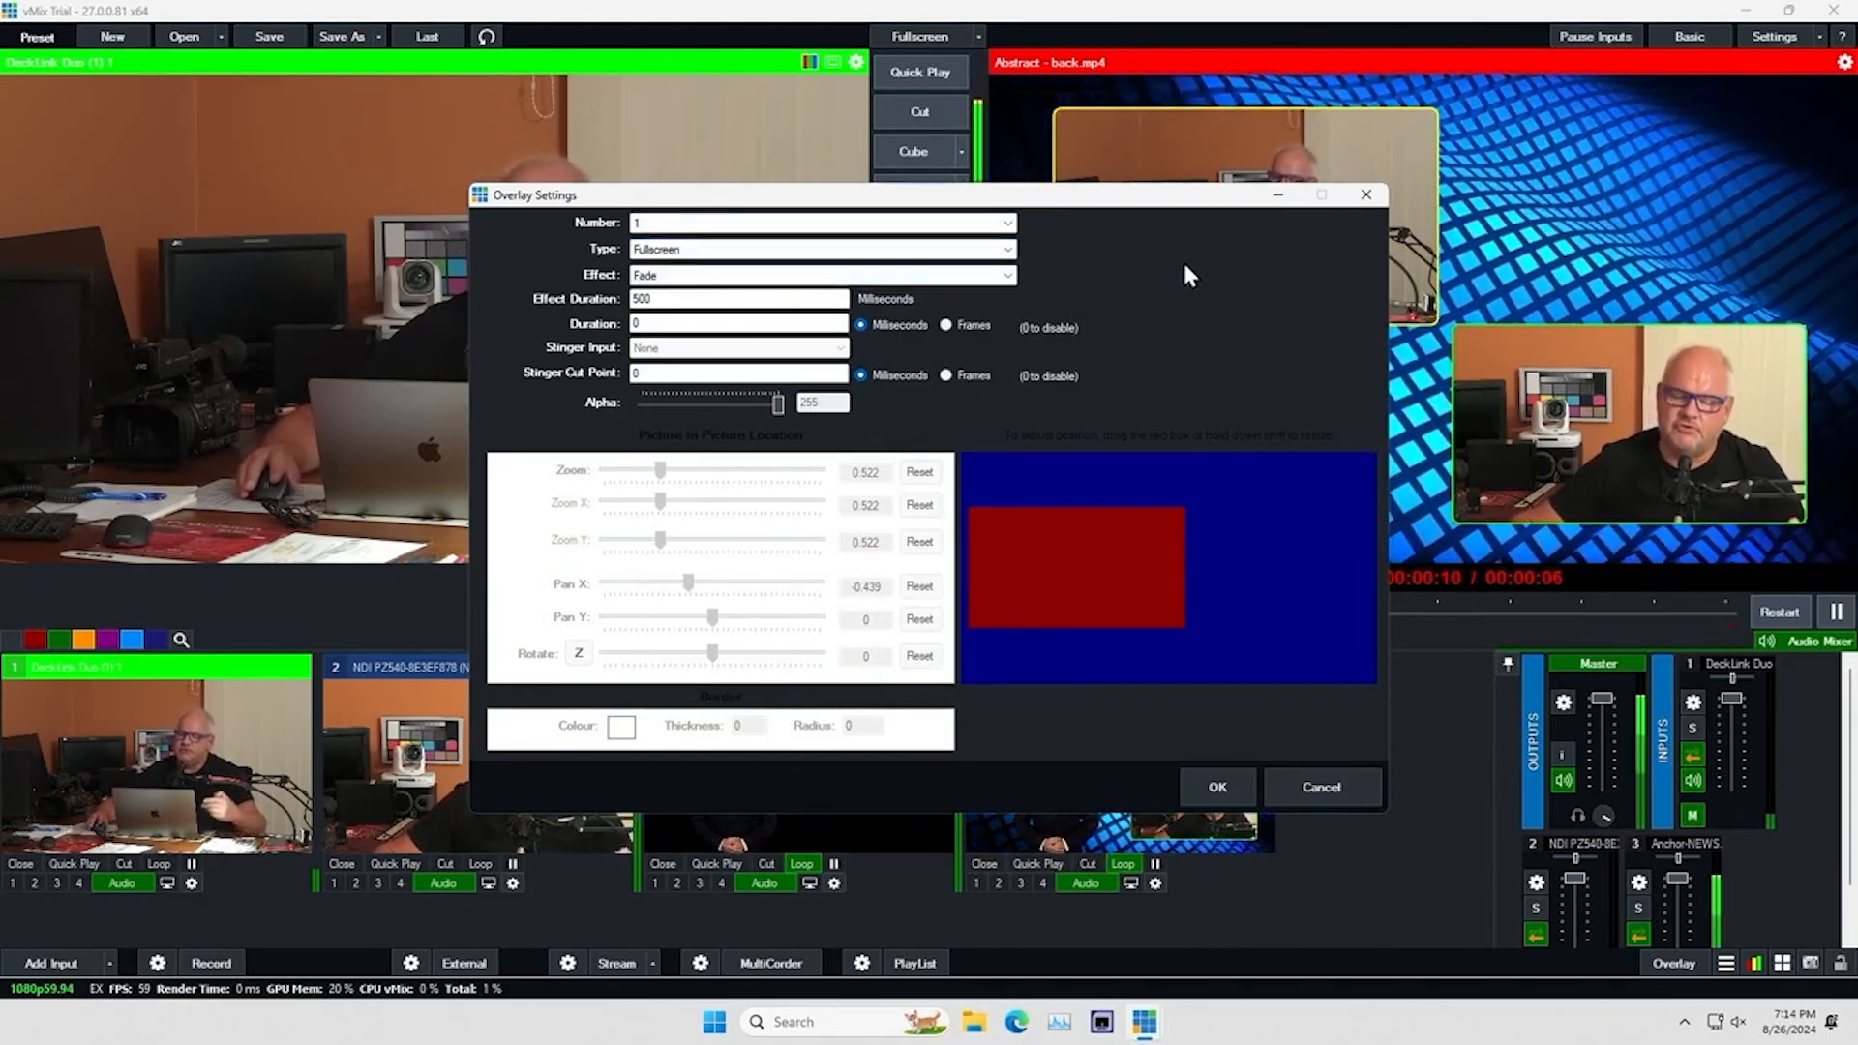
pyautogui.click(1367, 195)
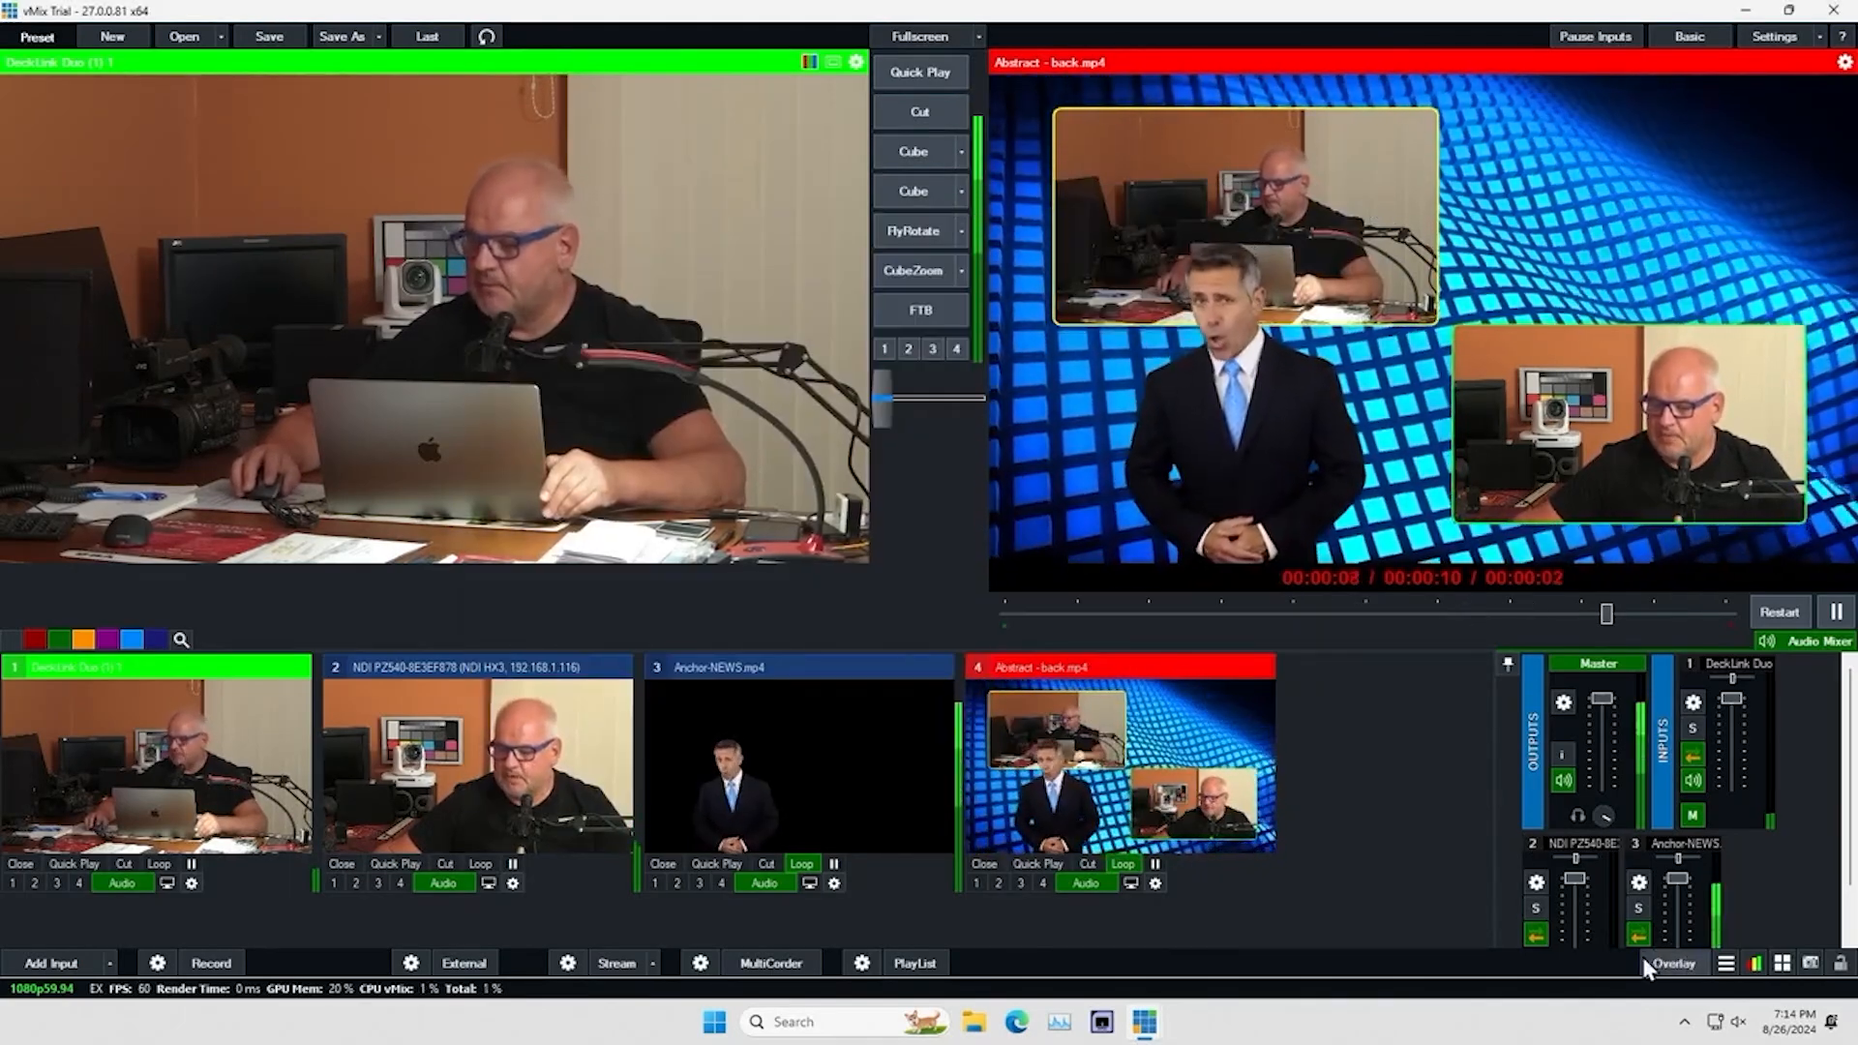
pyautogui.click(1727, 967)
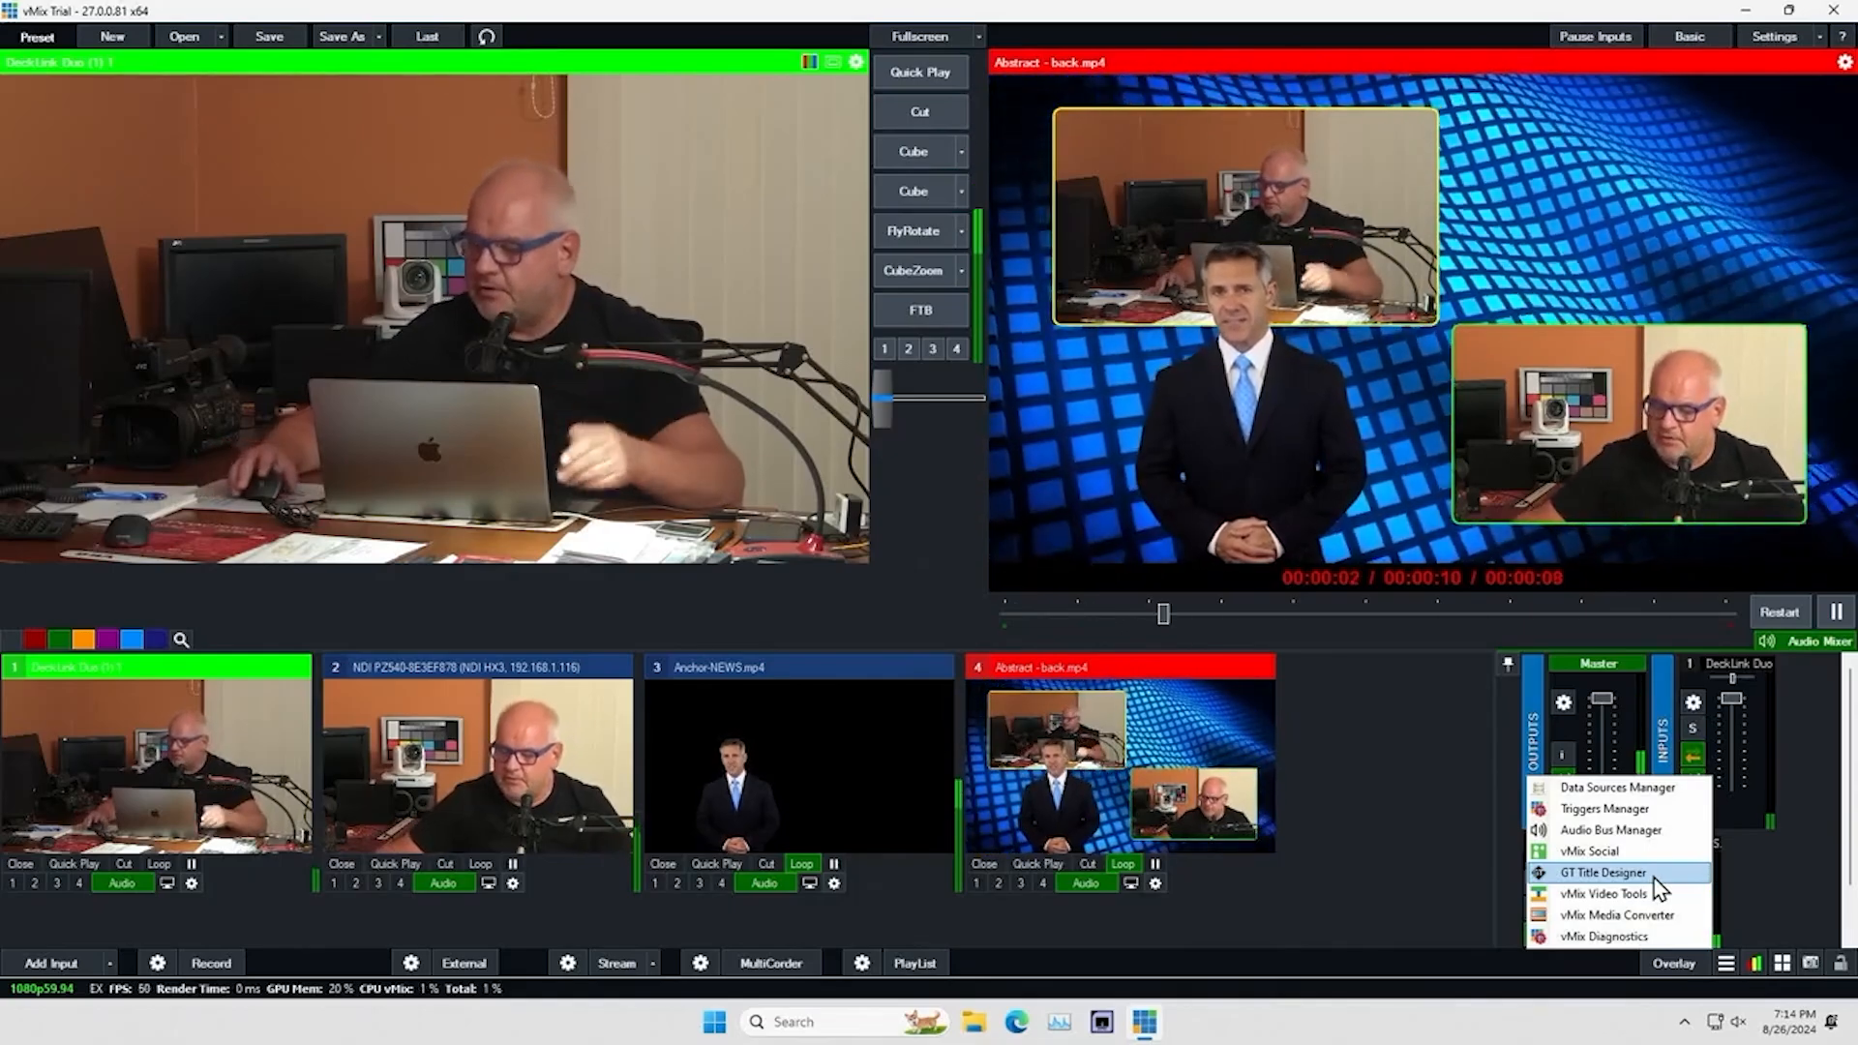
pyautogui.click(1776, 902)
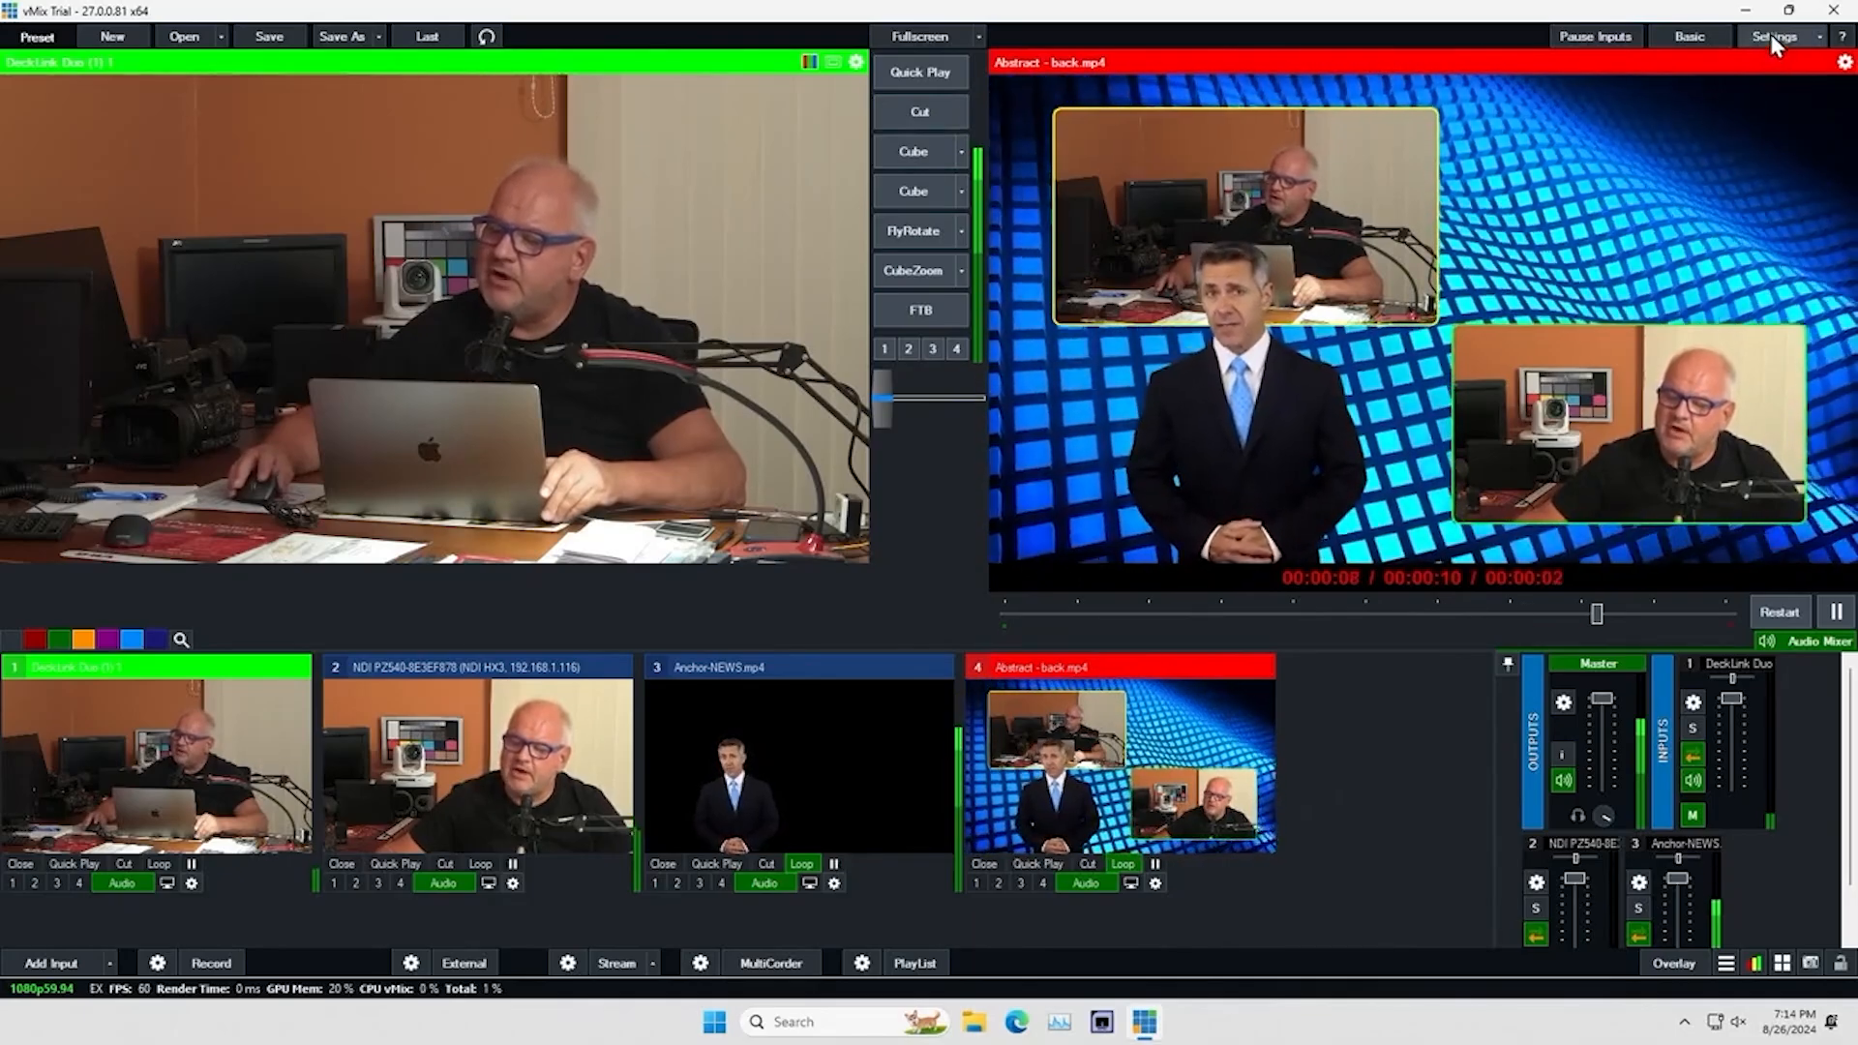
# Examine the display and performance settings, including the available input sizes, and leave the input size at its current value
pyautogui.click(1773, 36)
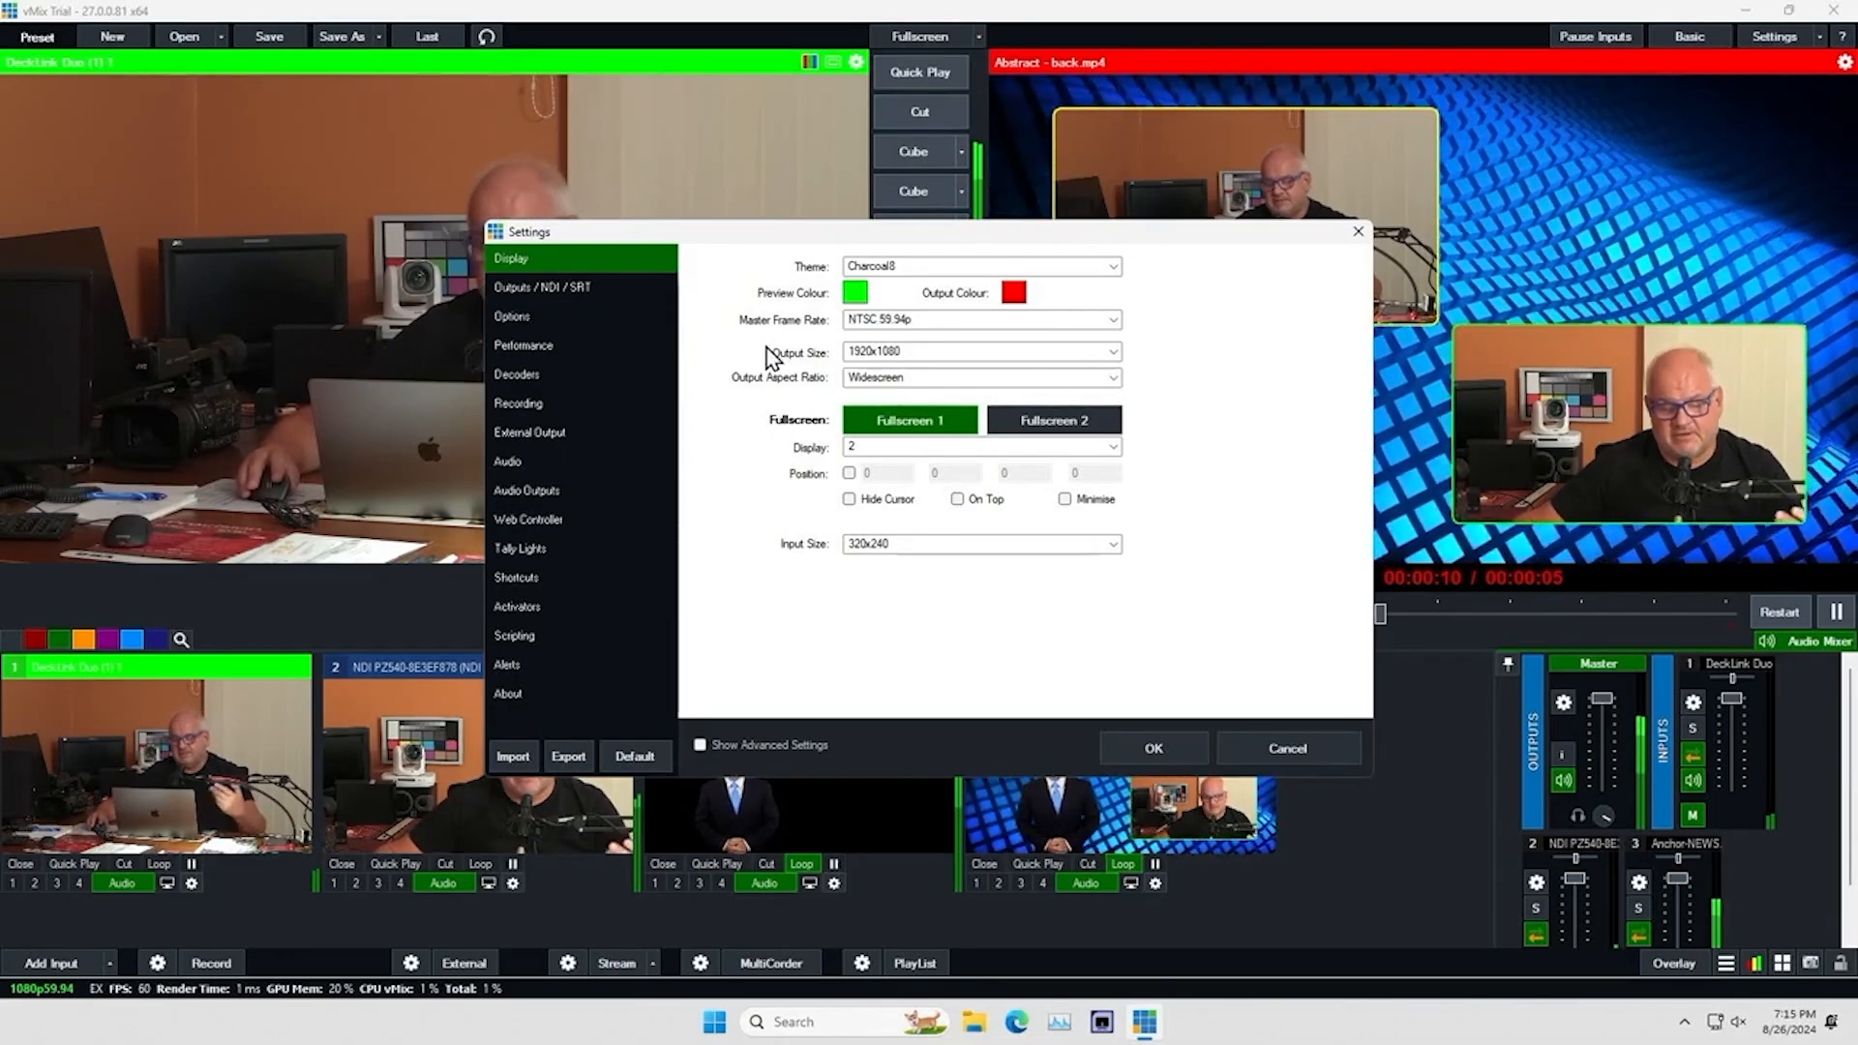
pyautogui.click(547, 346)
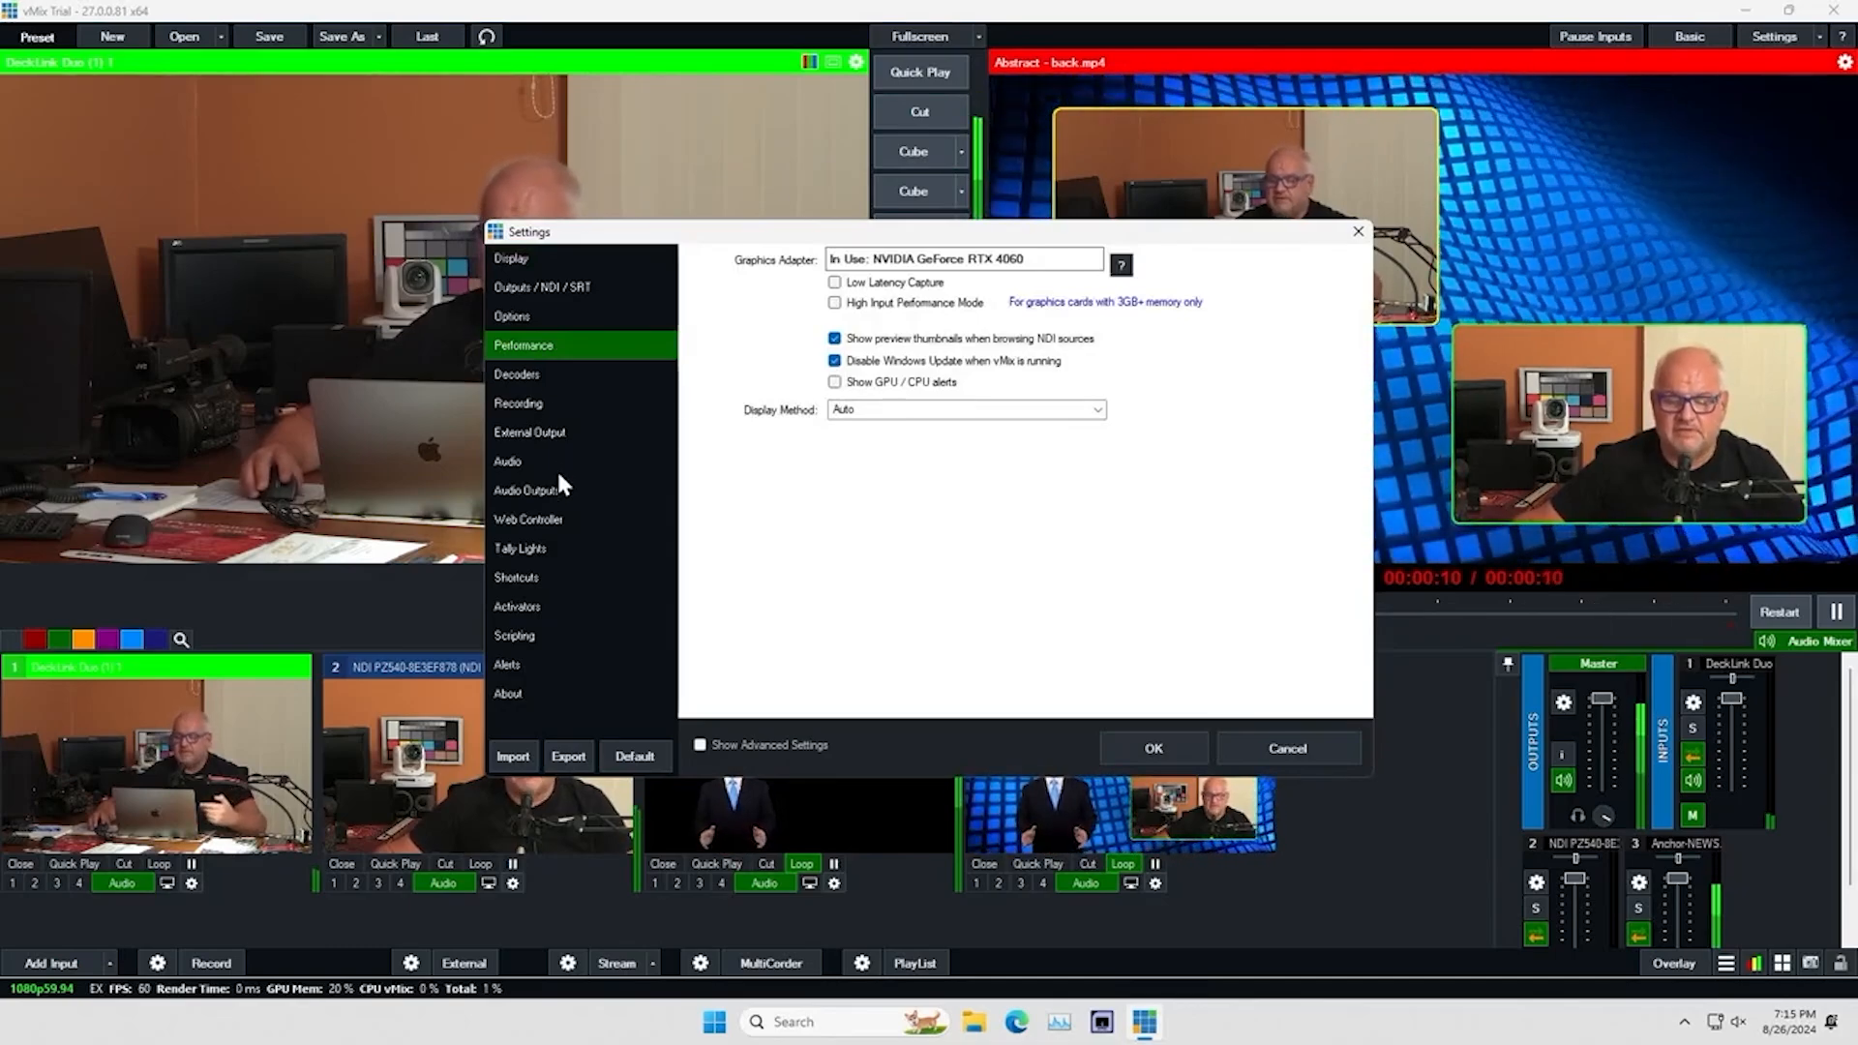
pyautogui.click(520, 259)
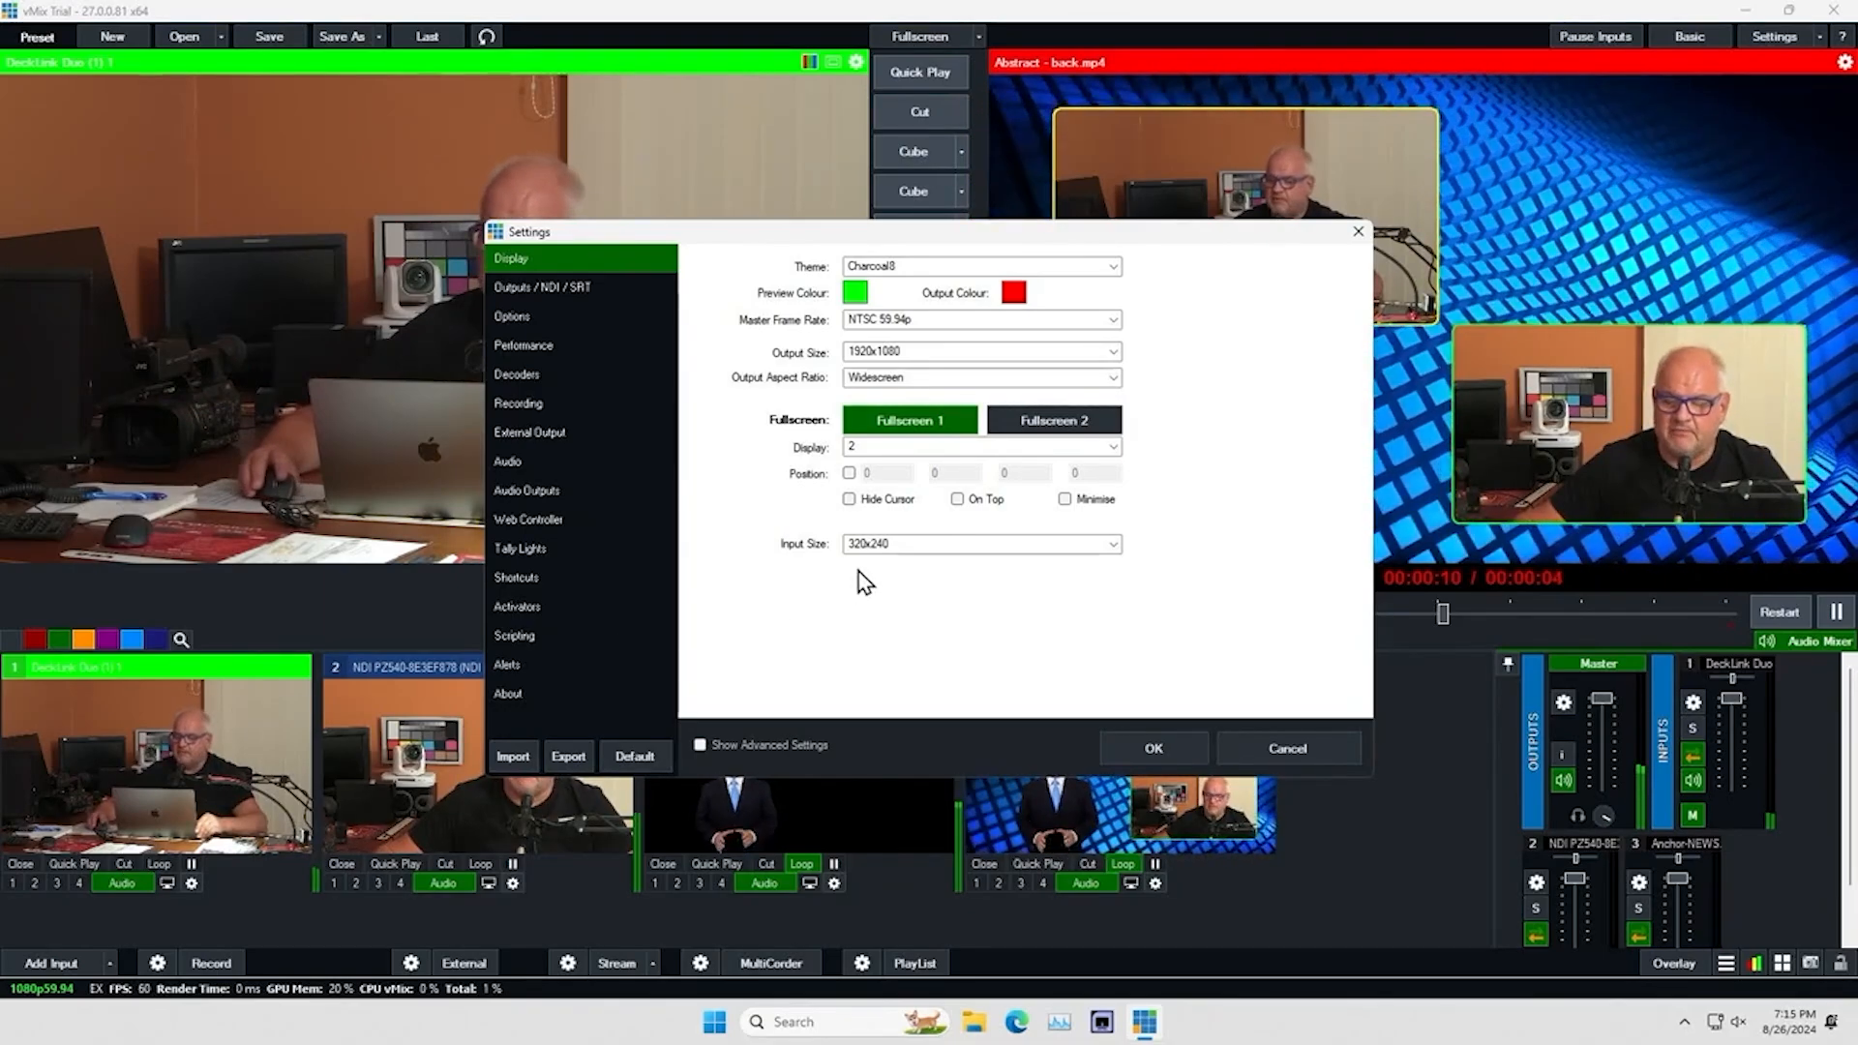
pyautogui.click(1113, 544)
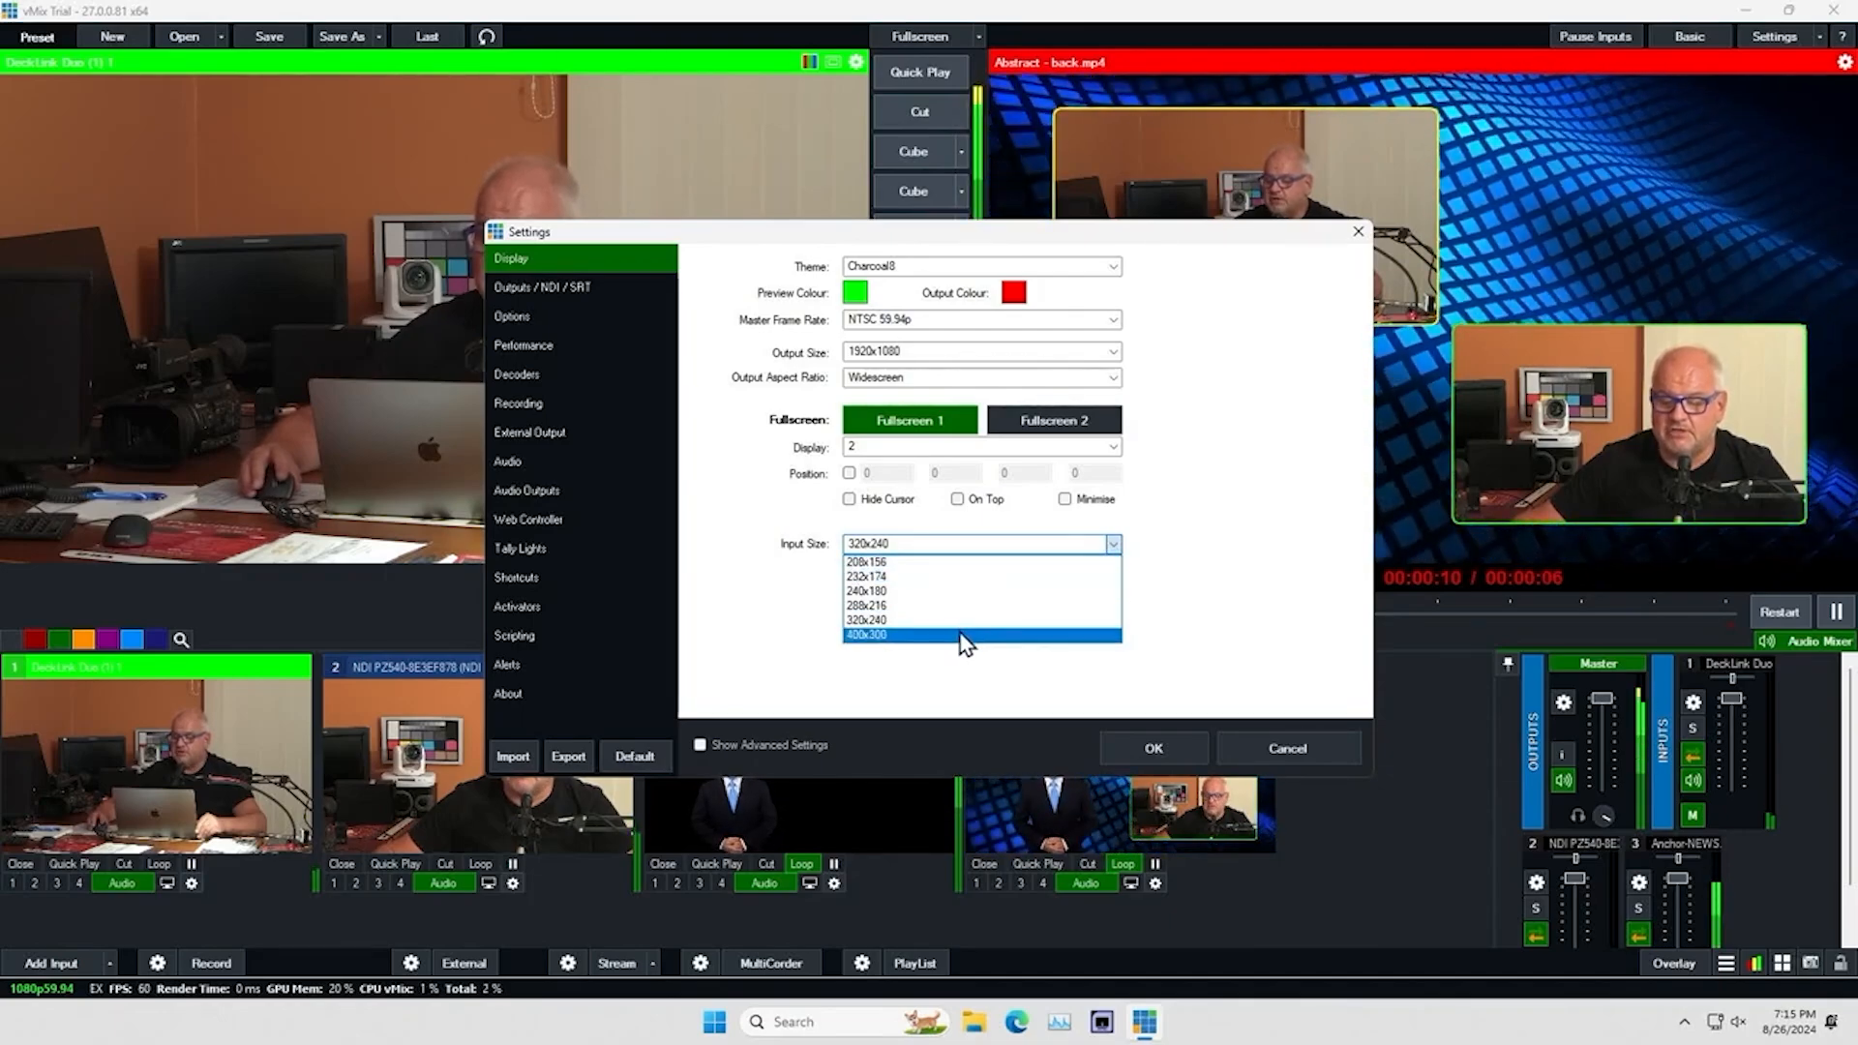
pyautogui.click(1227, 631)
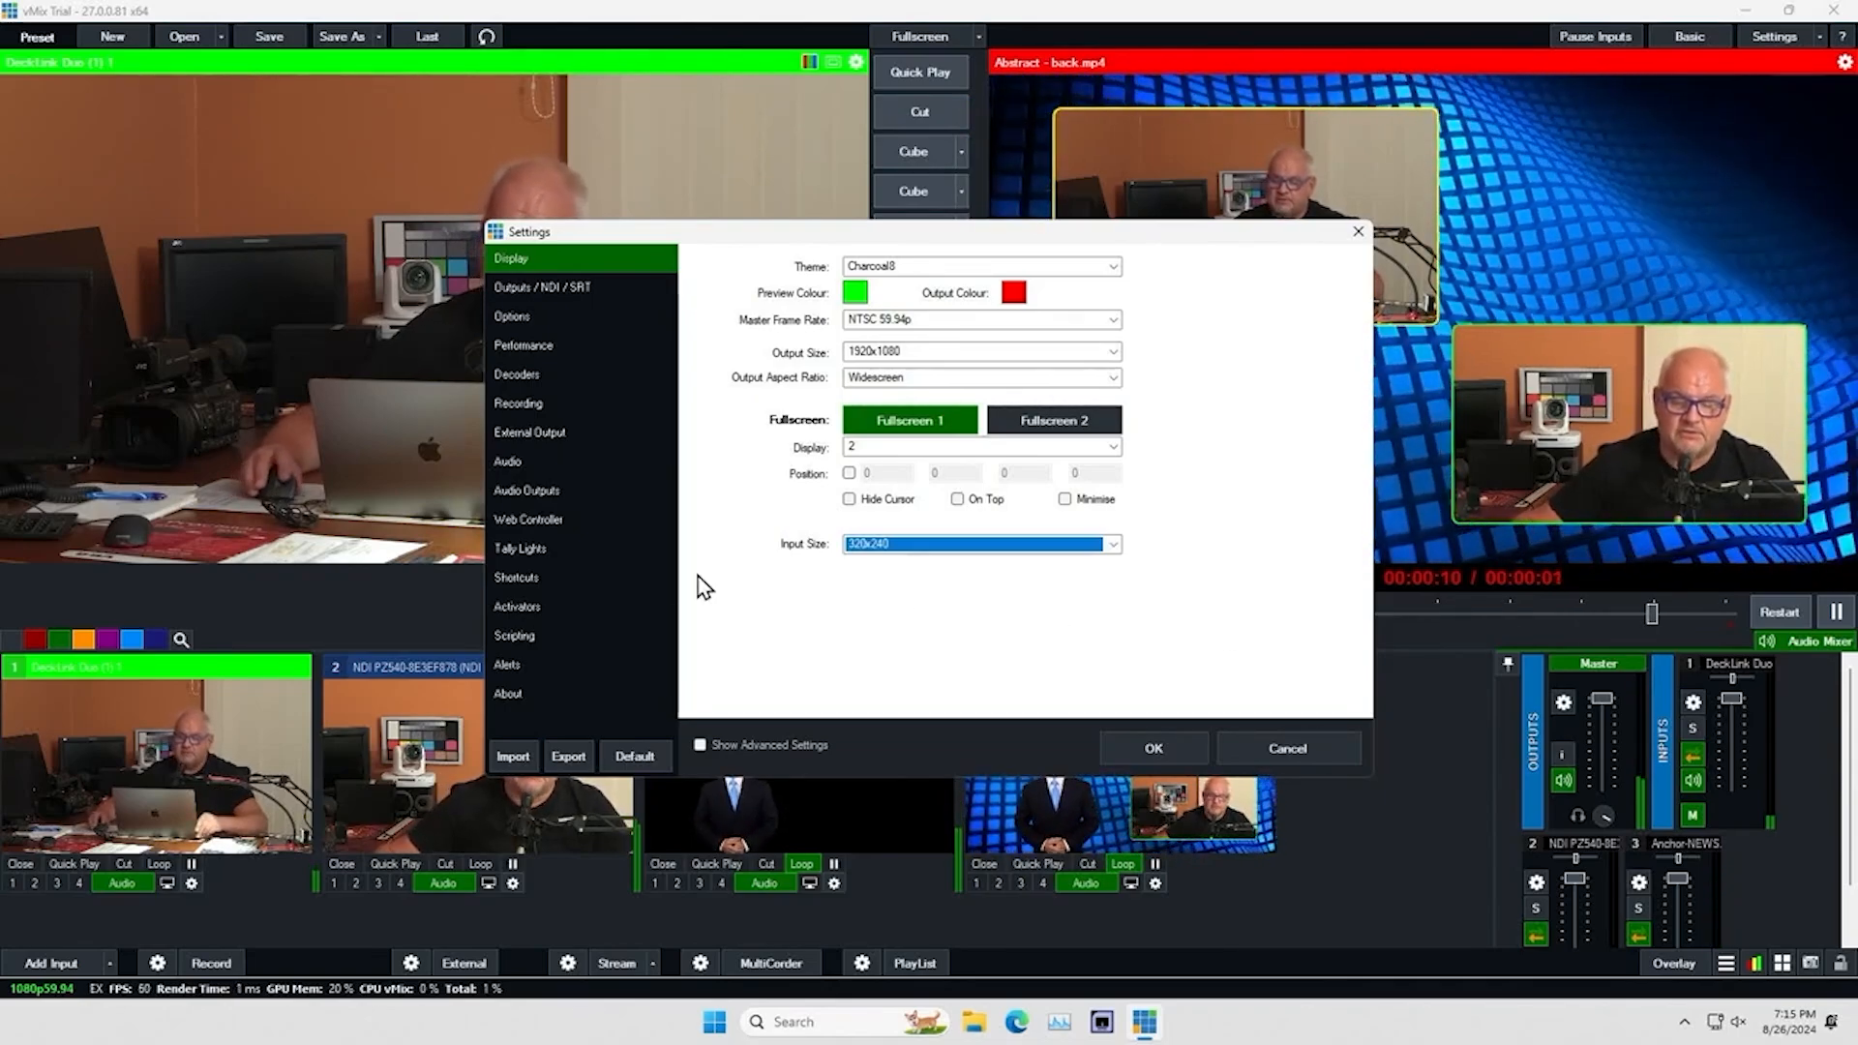
# Review the audio outputs and activators settings, and cancel the settings without saving
pyautogui.click(522, 491)
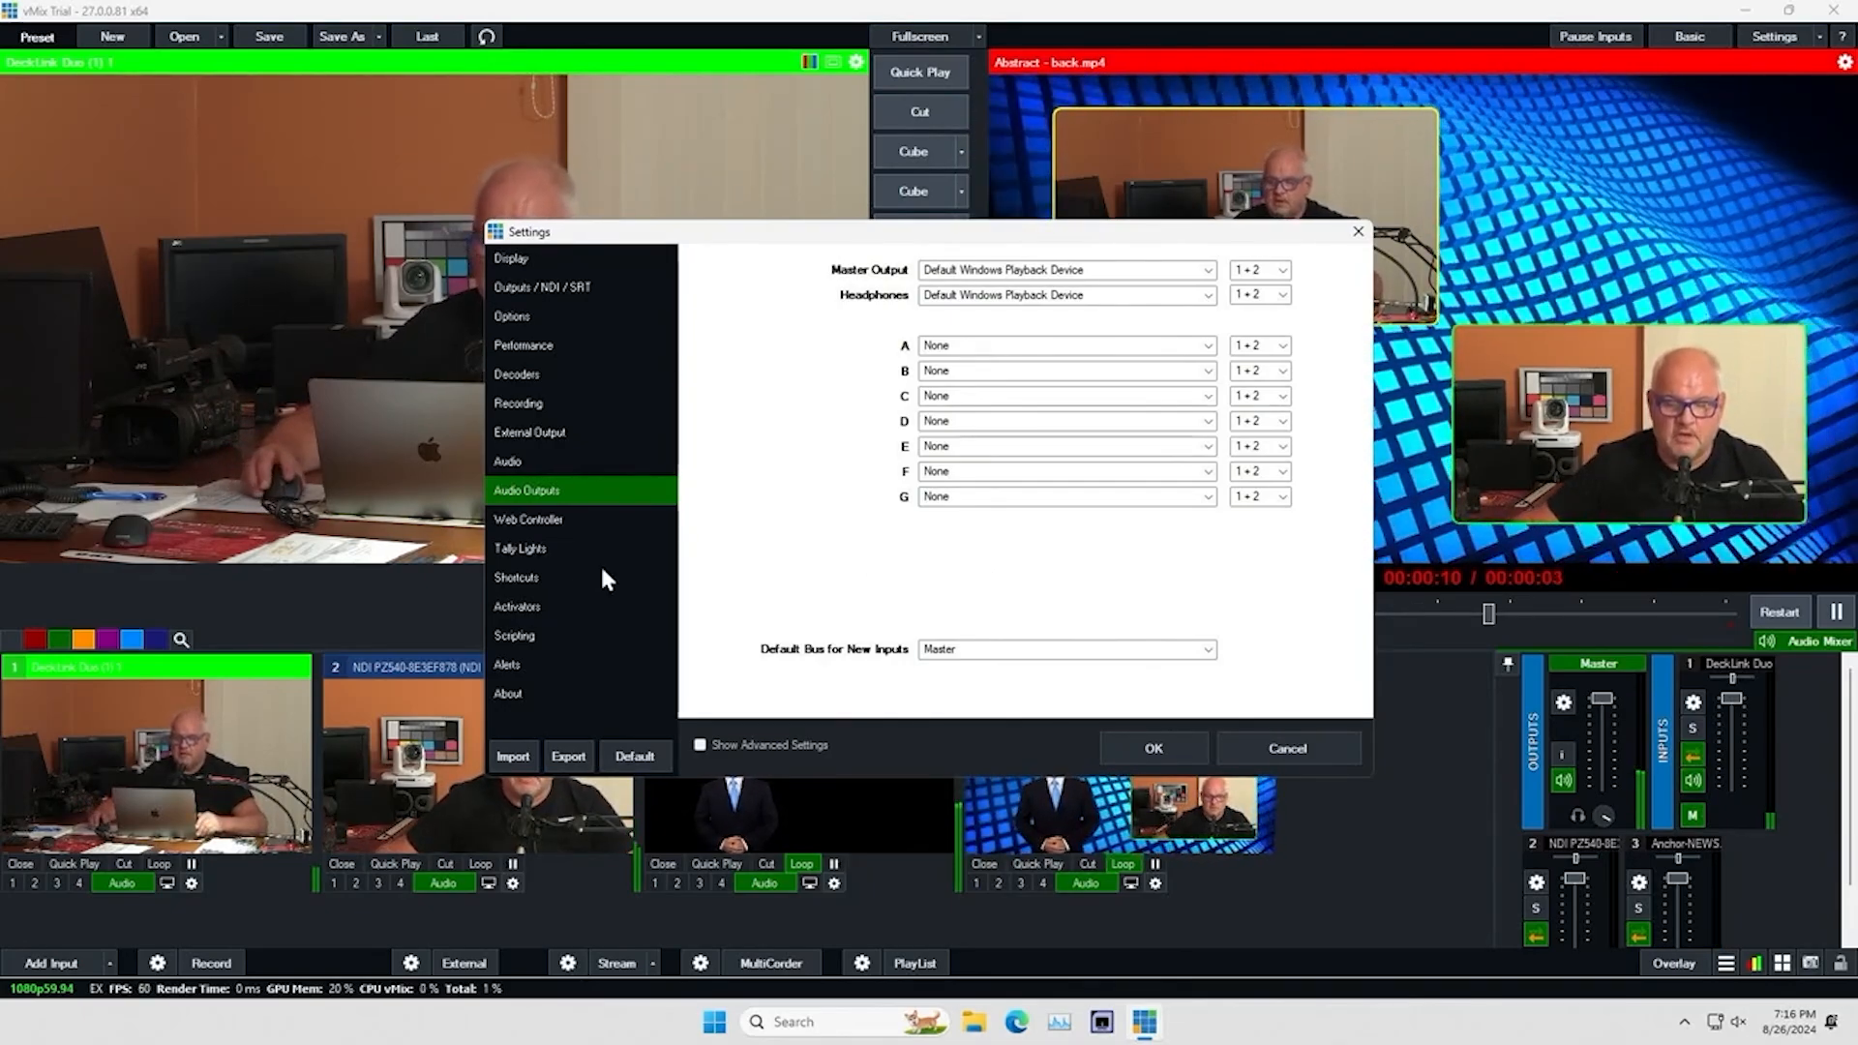
pyautogui.click(533, 608)
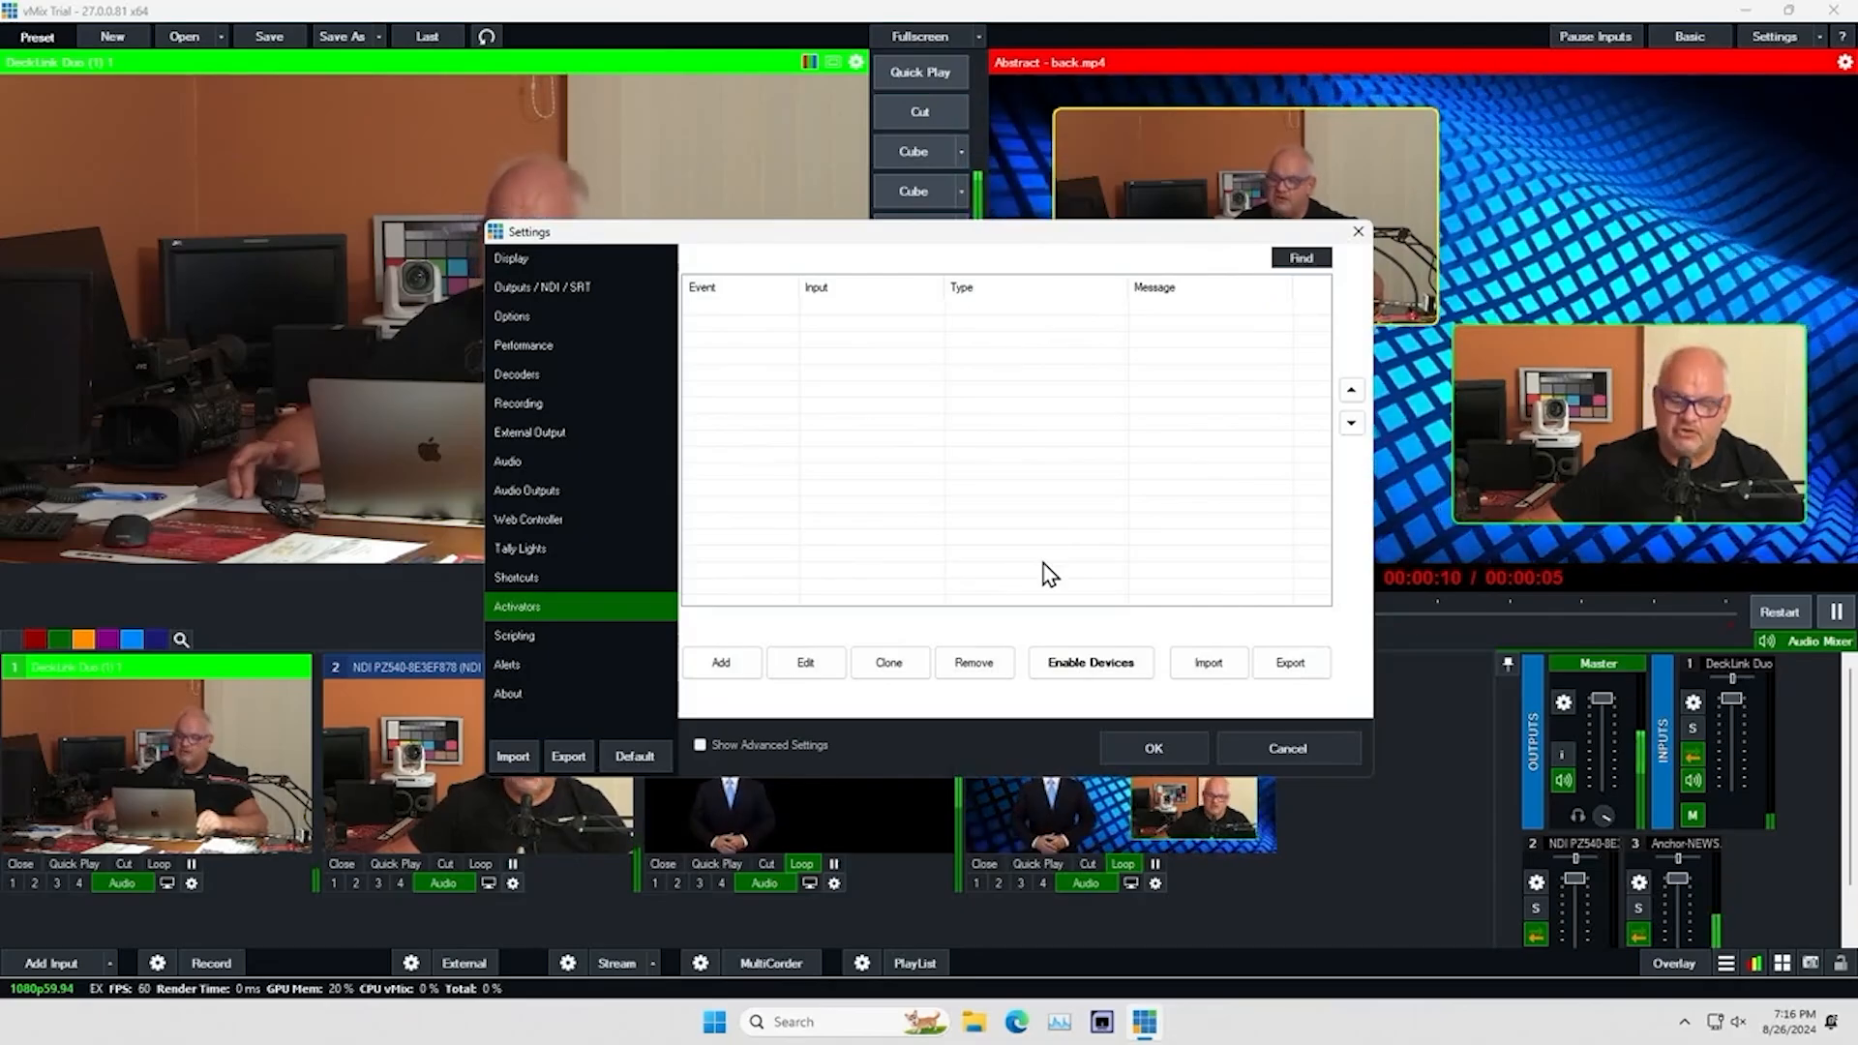
pyautogui.click(1251, 751)
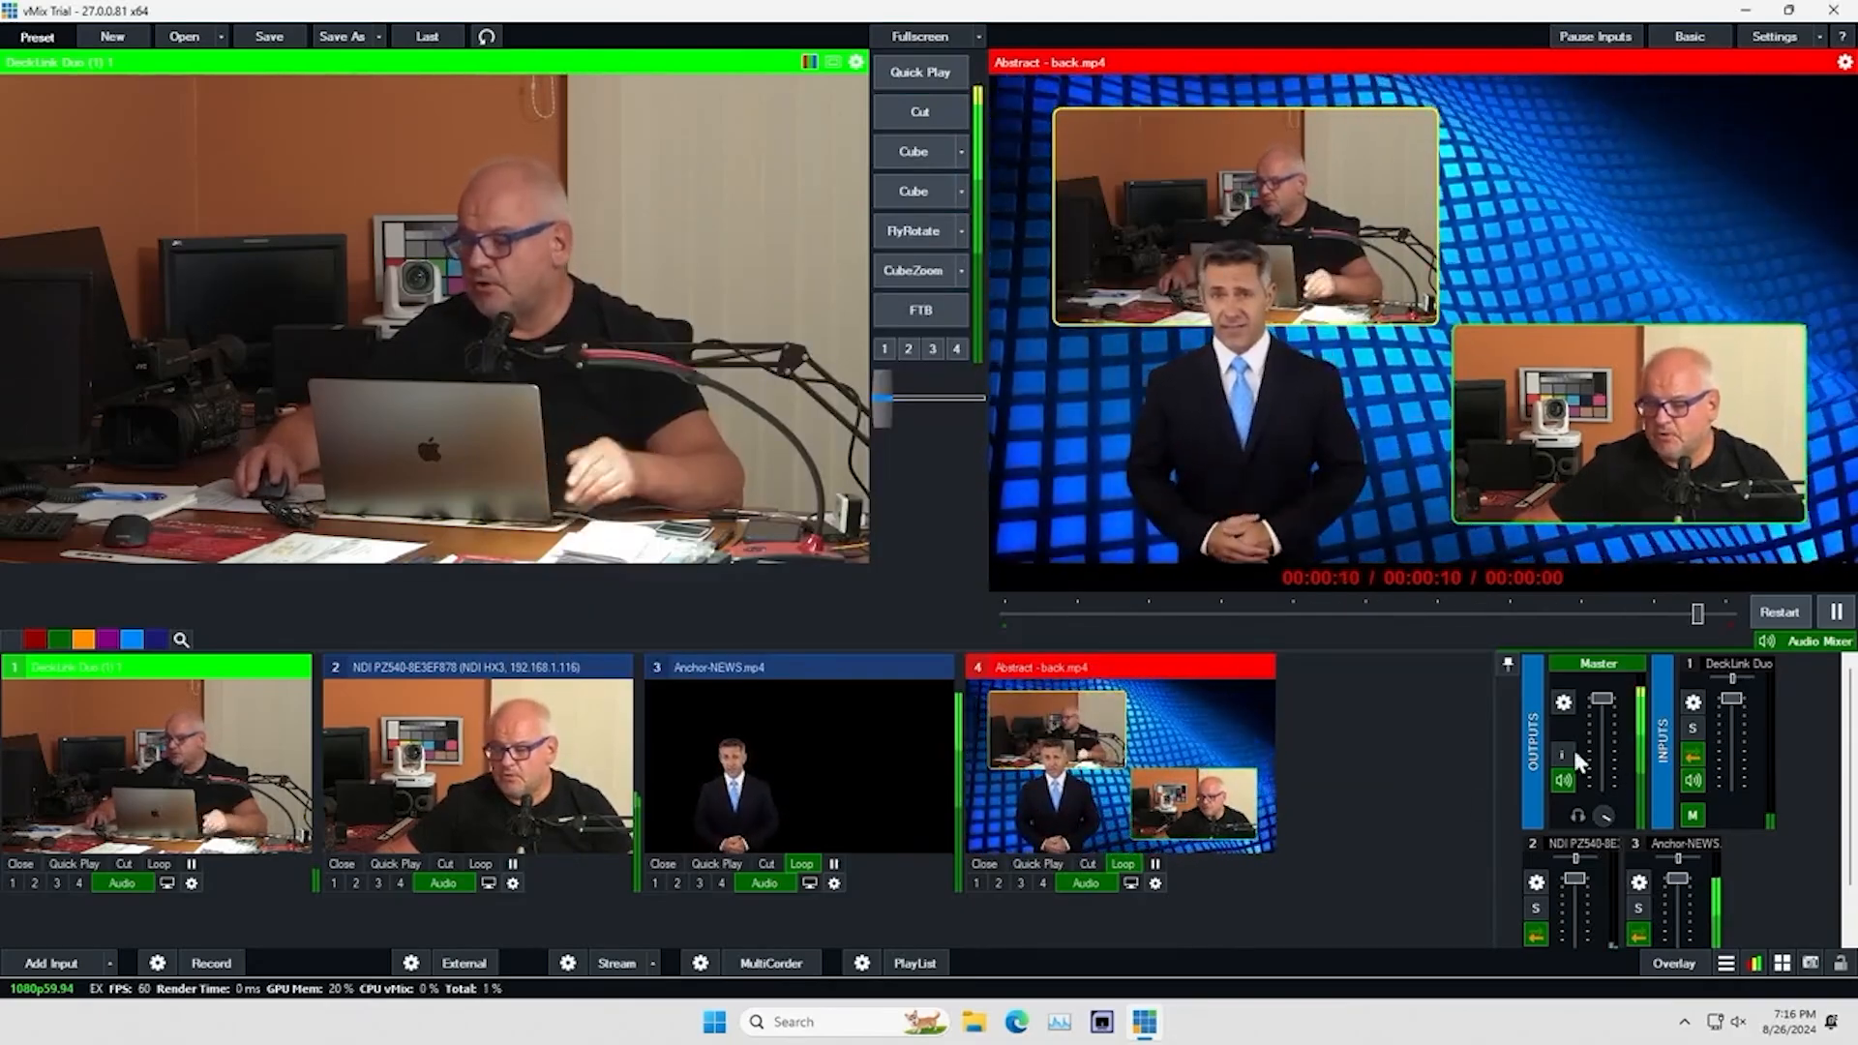